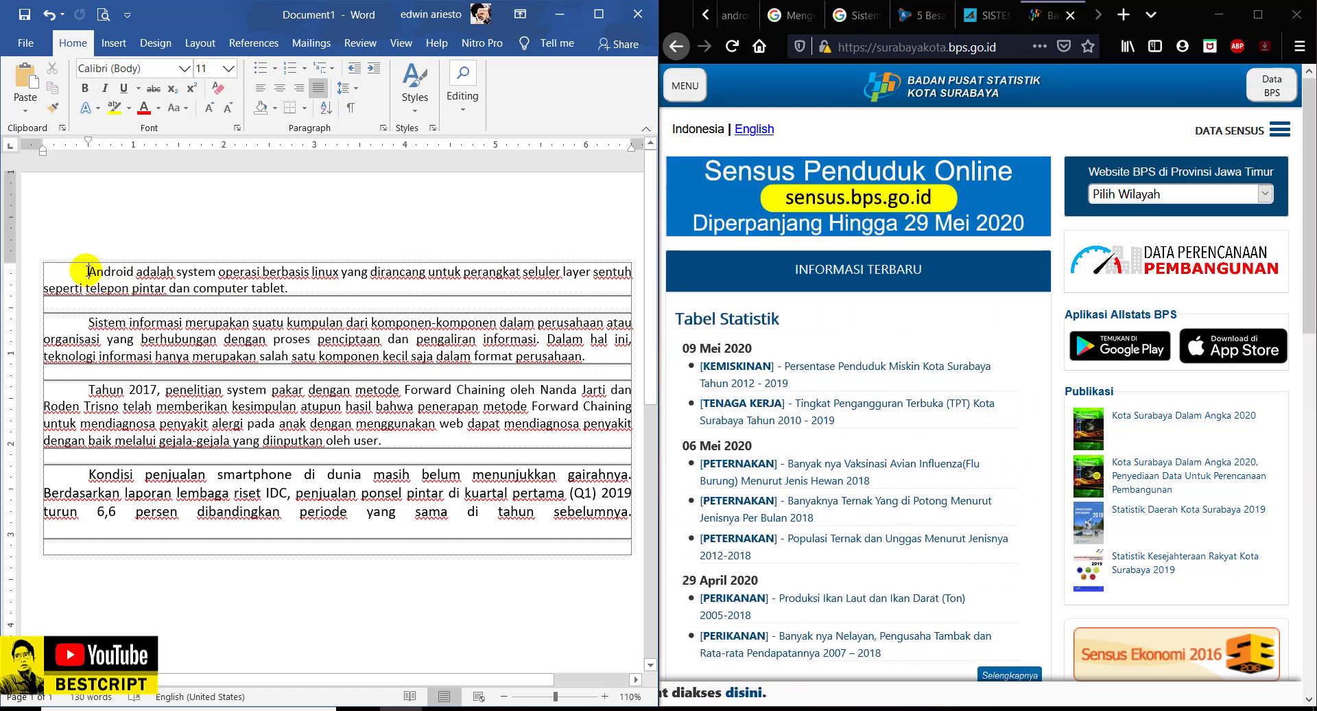
- Select the draft's four paragraphs in Word and maximize the Firefox window
{"action": "left_click_drag", "start_coordinate": [84, 269], "coordinate": [402, 526]}
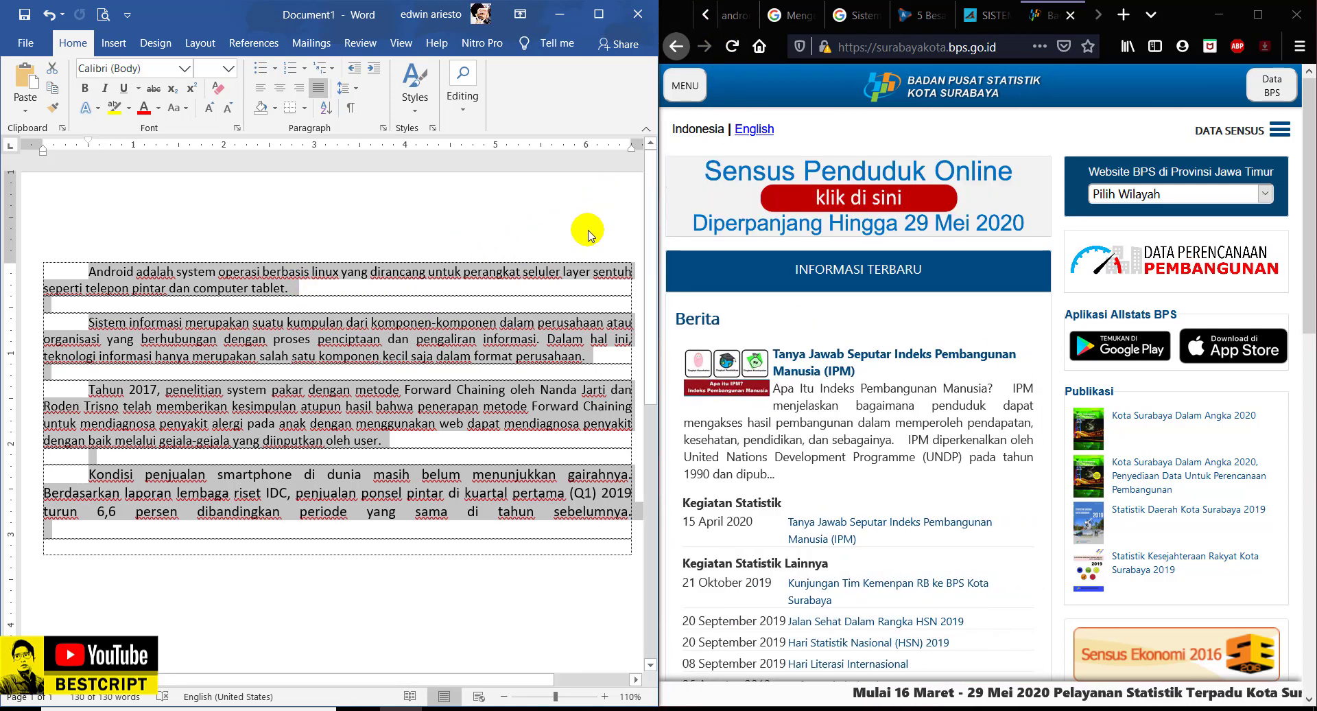
{"action": "left_click", "coordinate": [1258, 14]}
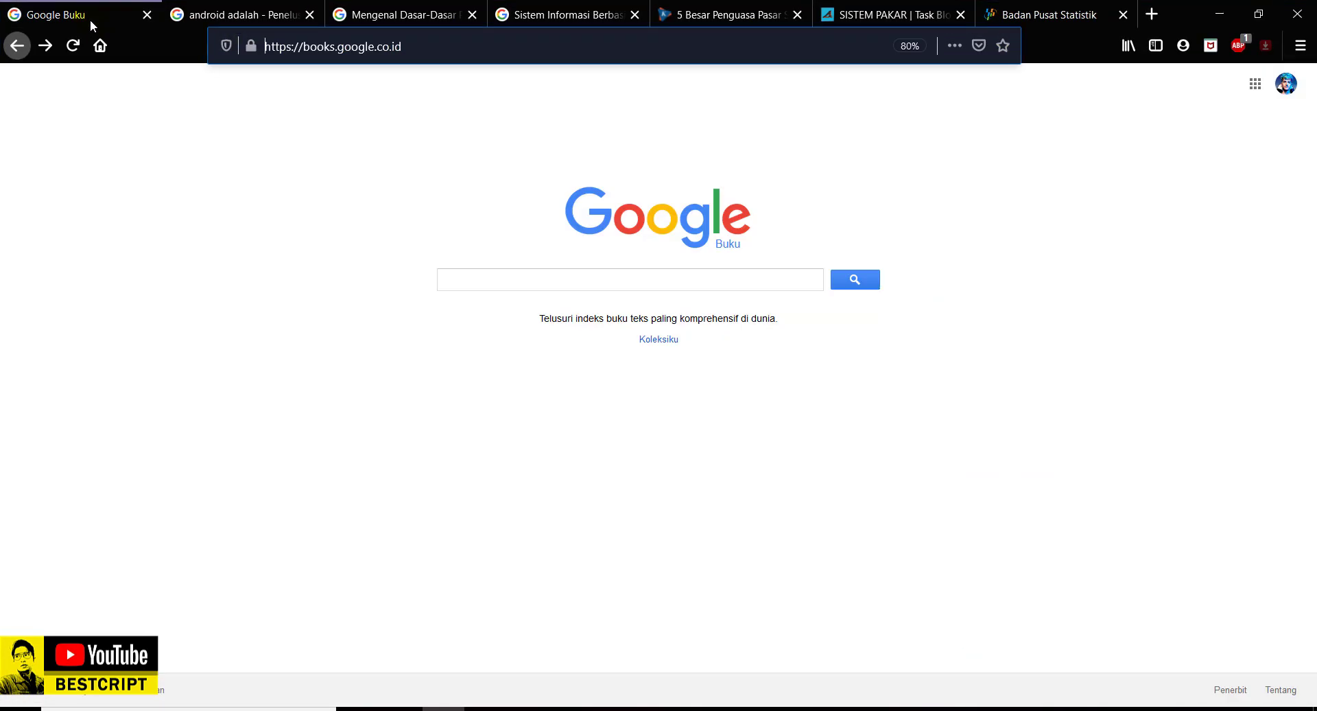
- Open Google Books and search for books on 'ecomerce adalah'
{"action": "left_click", "coordinate": [89, 19]}
{"action": "left_click_drag", "start_coordinate": [437, 46], "coordinate": [267, 47]}
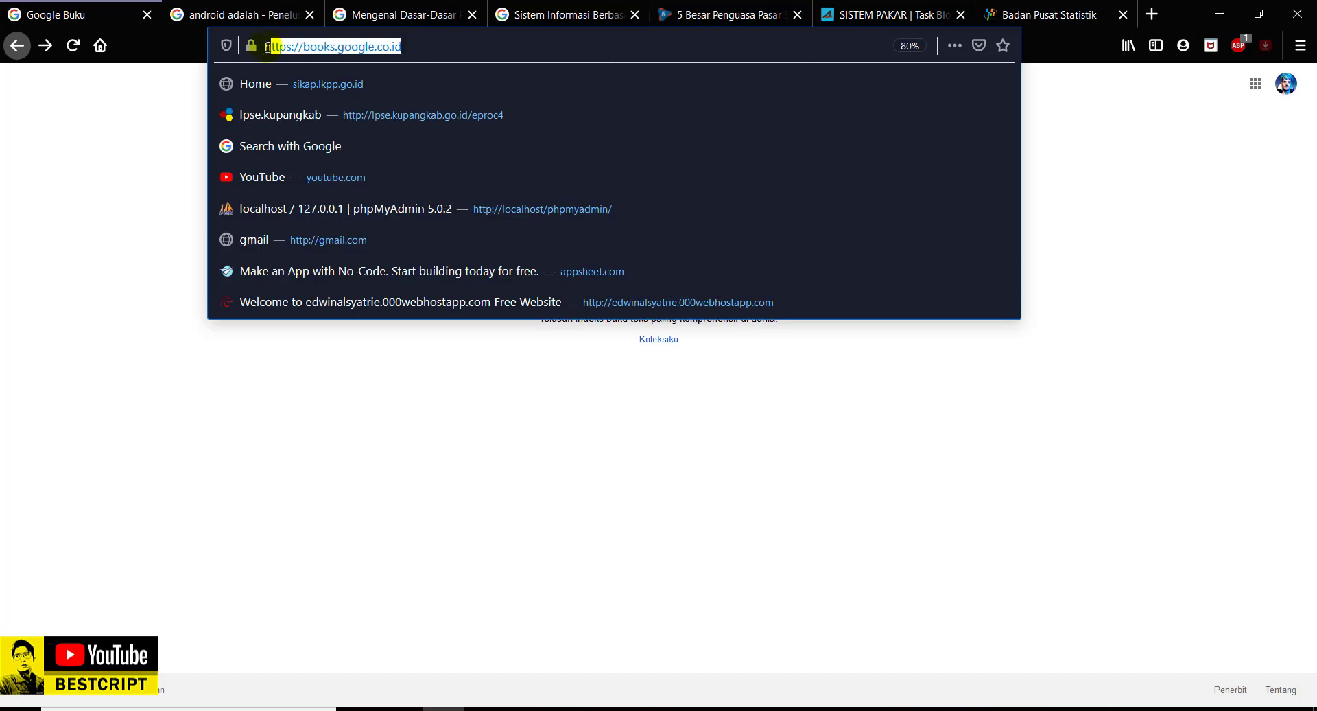
{"action": "left_click", "coordinate": [168, 124]}
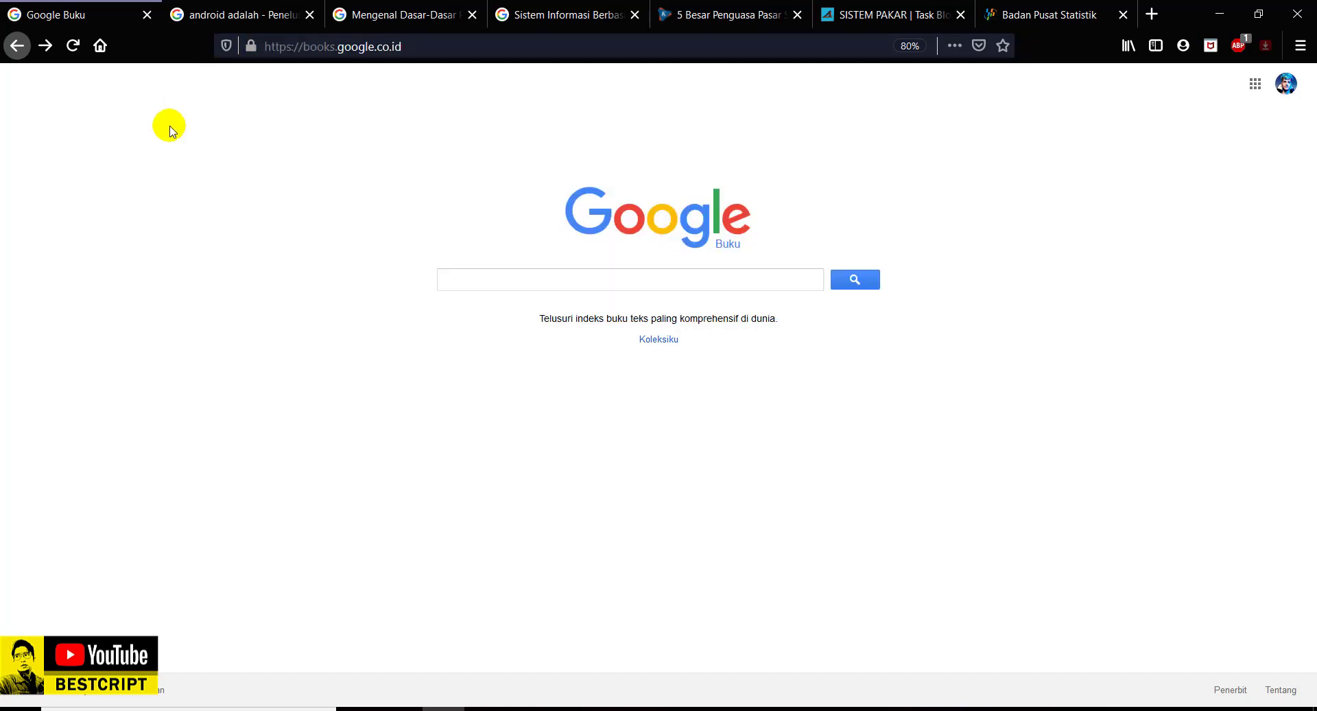
{"action": "left_click", "coordinate": [237, 15]}
{"action": "left_click", "coordinate": [155, 20]}
{"action": "left_click", "coordinate": [564, 272]}
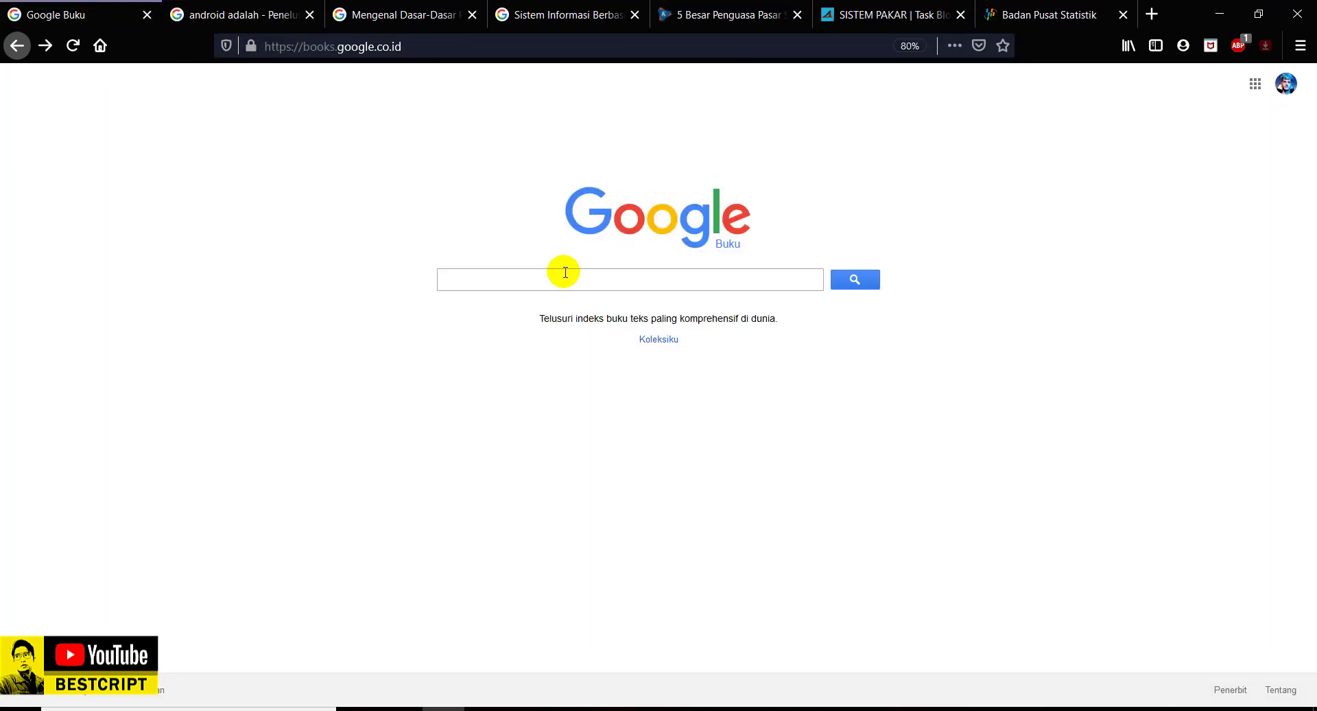
{"action": "type", "text": "ecoe"}
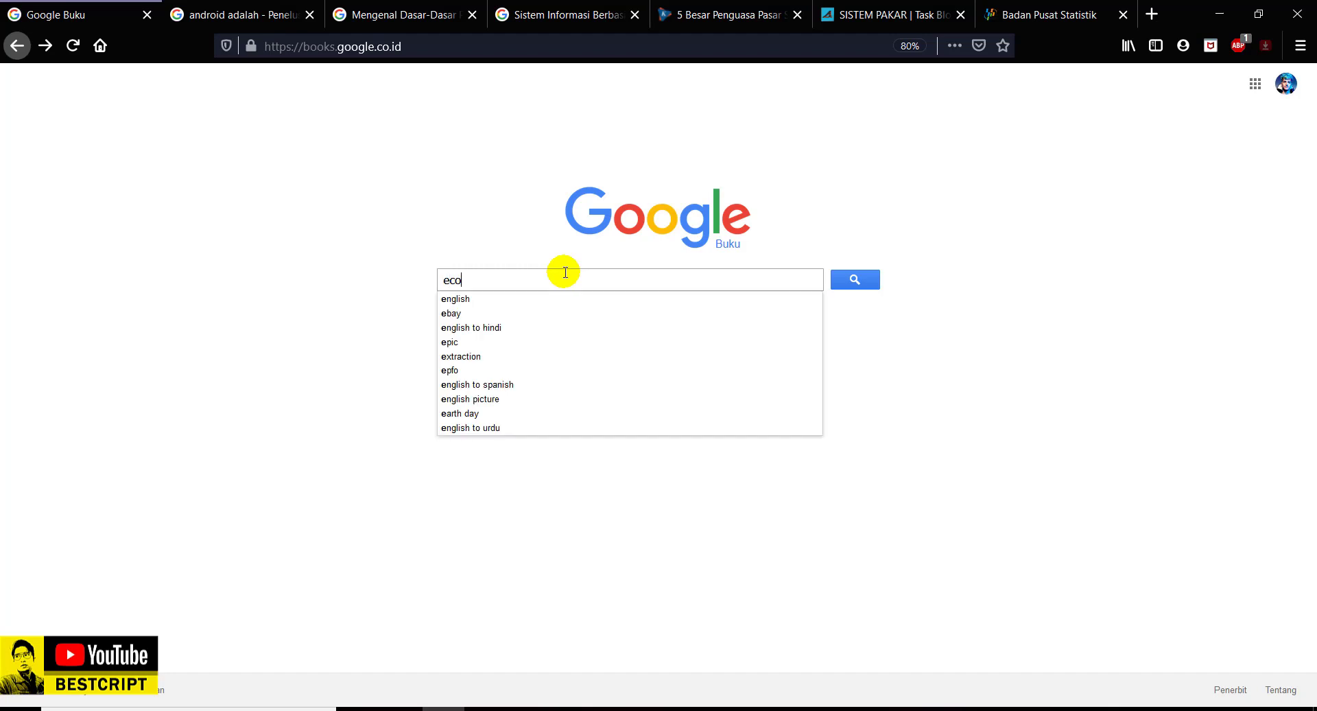
{"action": "key", "text": "BackSpace"}
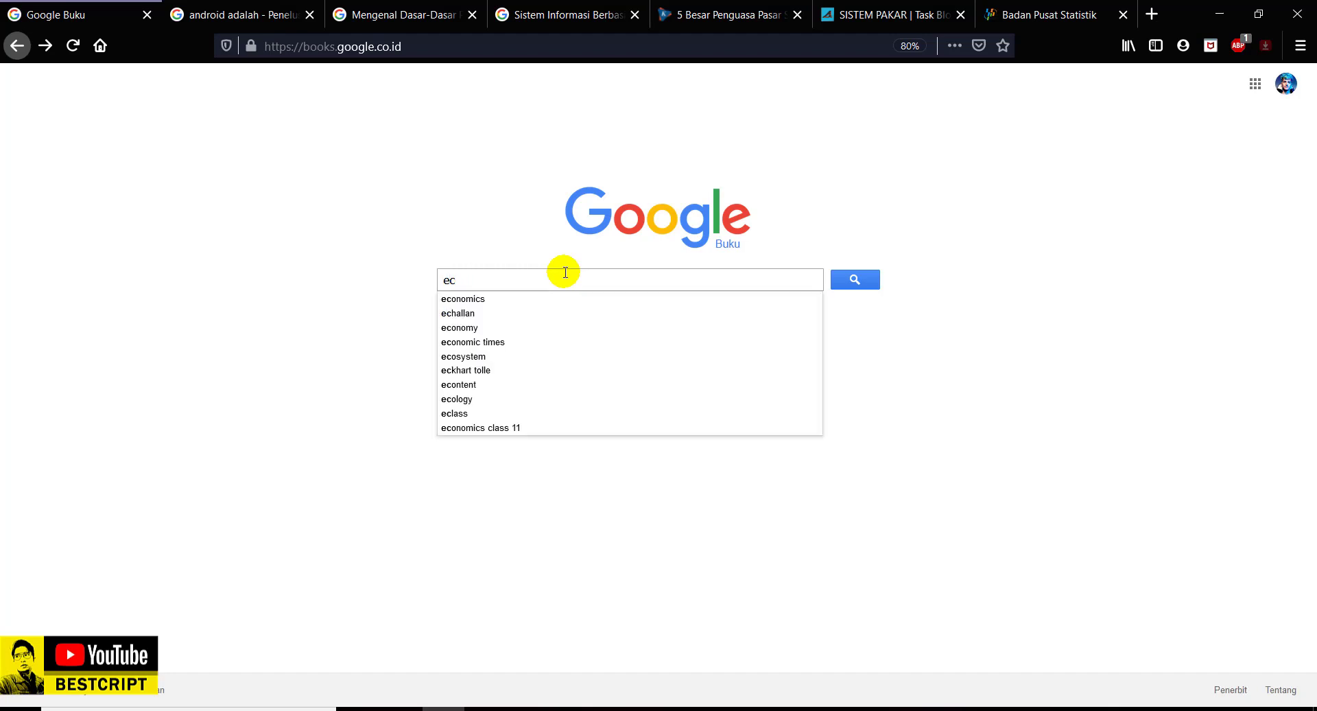
{"action": "type", "text": "omerce adalah"}
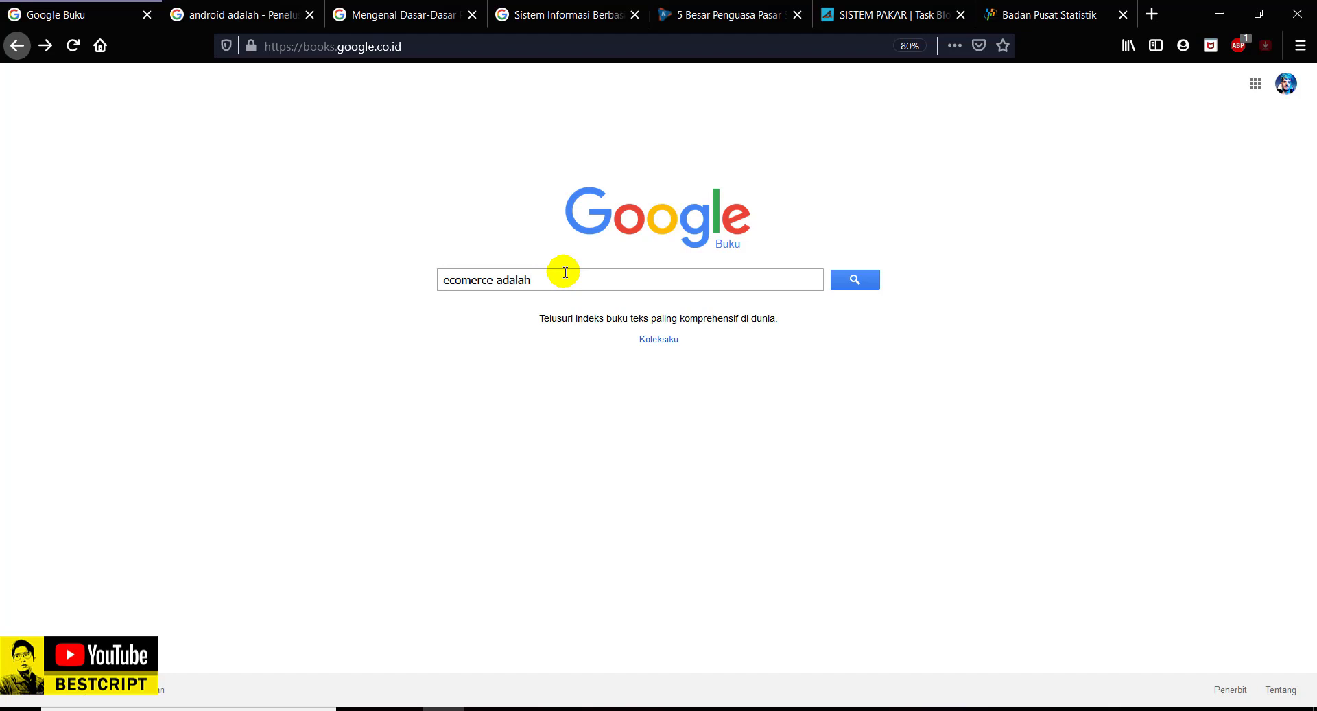
{"action": "key", "text": "Return"}
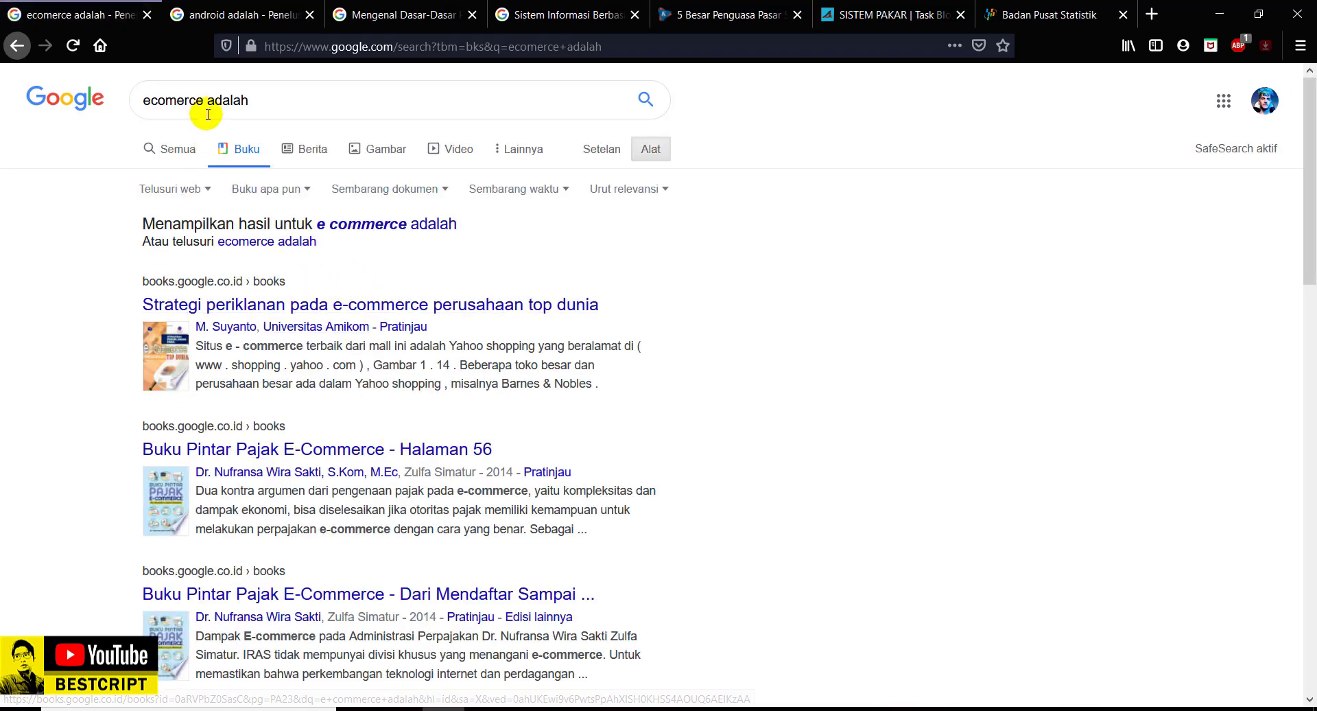
- Browse the 'android adalah' book results and open the Mengenal Dasar-Dasar Pemrograman Android preview
{"action": "left_click_drag", "start_coordinate": [204, 103], "coordinate": [133, 104]}
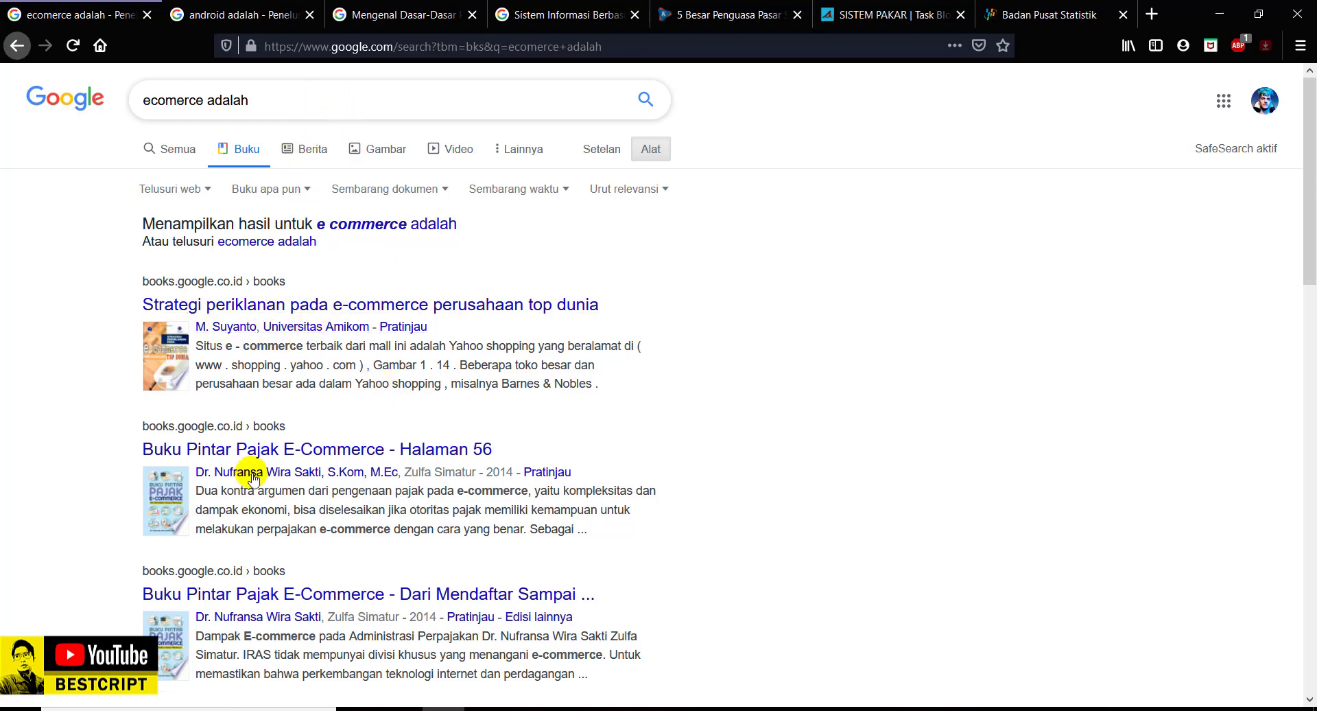
{"action": "scroll", "coordinate": [257, 478], "scroll_direction": "down", "scroll_amount": 6}
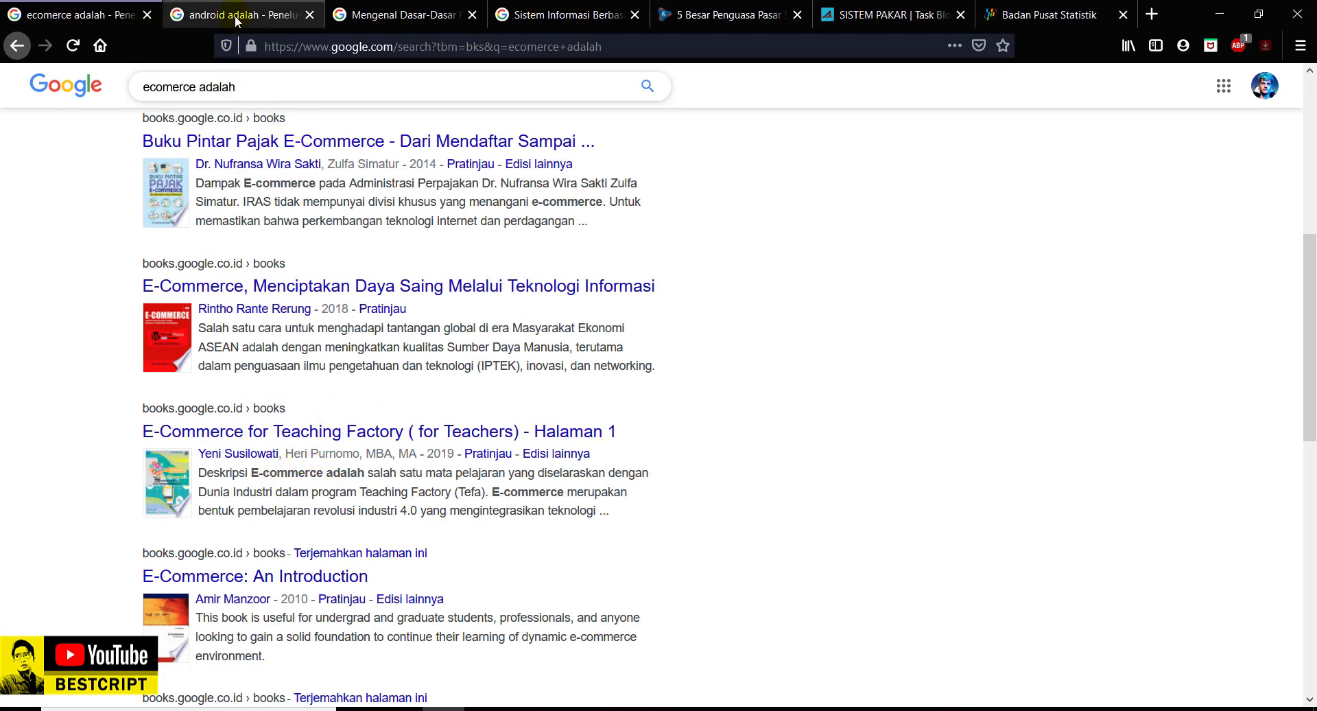
{"action": "scroll", "coordinate": [313, 254], "scroll_direction": "up", "scroll_amount": 3}
{"action": "left_click", "coordinate": [261, 15]}
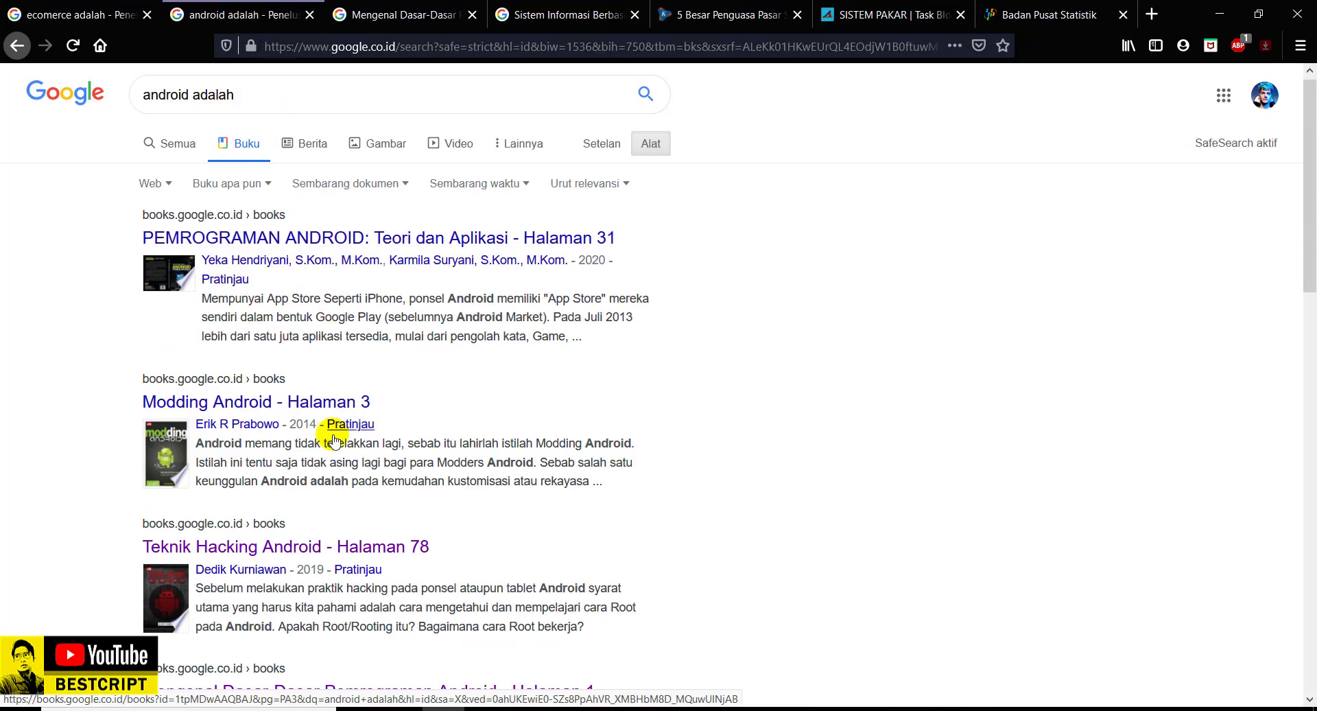
{"action": "scroll", "coordinate": [332, 429], "scroll_direction": "down", "scroll_amount": 1}
{"action": "scroll", "coordinate": [337, 248], "scroll_direction": "up", "scroll_amount": 1}
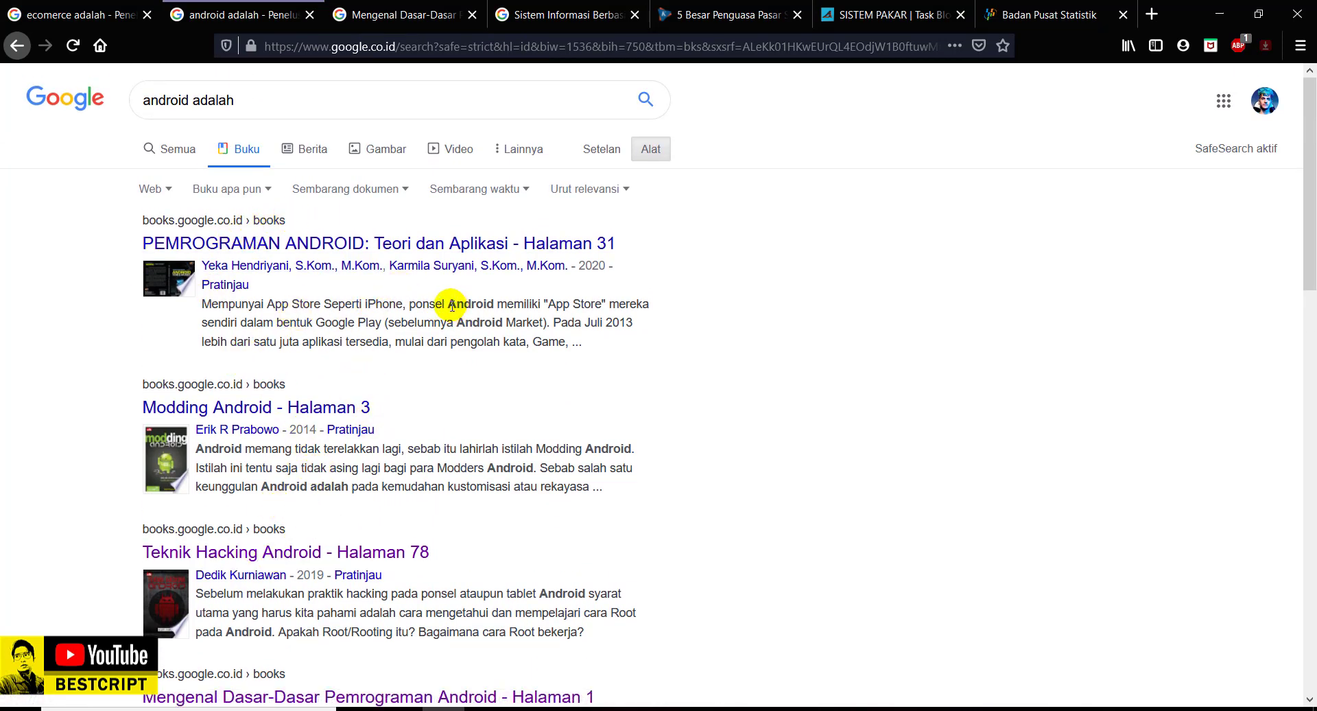
{"action": "scroll", "coordinate": [494, 341], "scroll_direction": "down", "scroll_amount": 2}
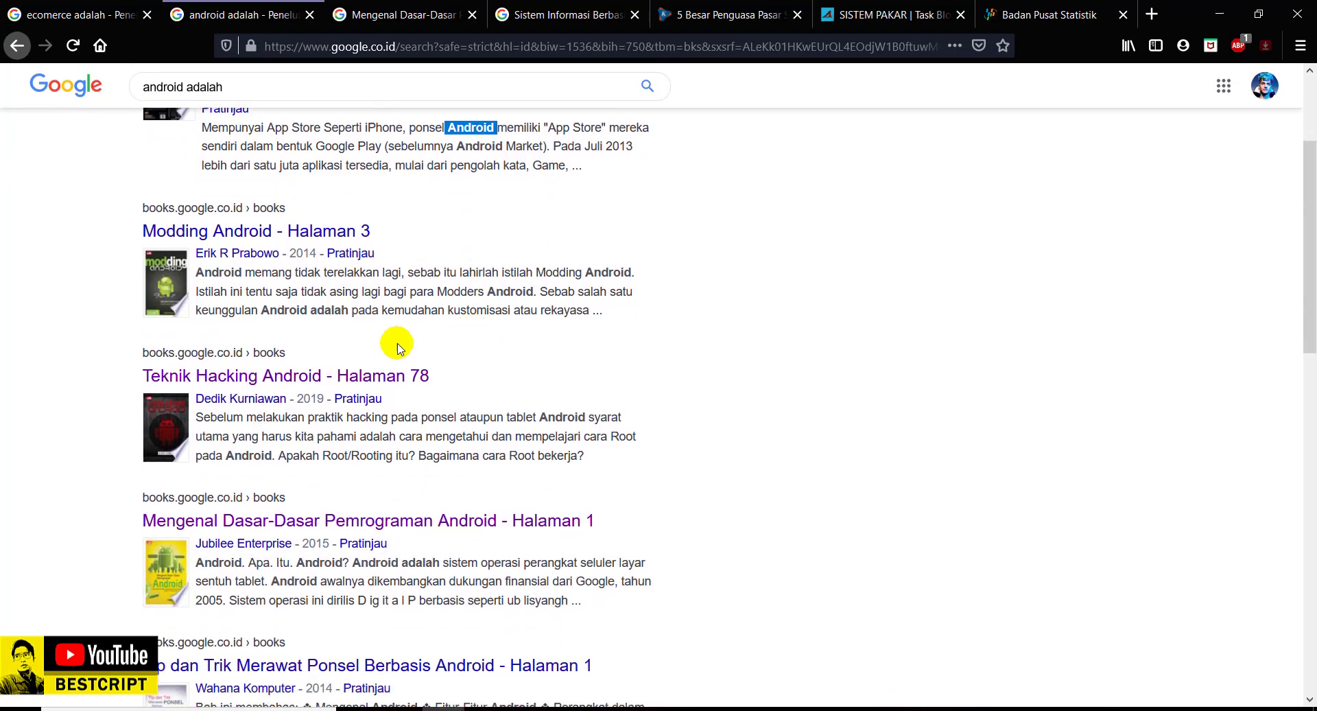
{"action": "left_click_drag", "start_coordinate": [262, 304], "coordinate": [314, 306]}
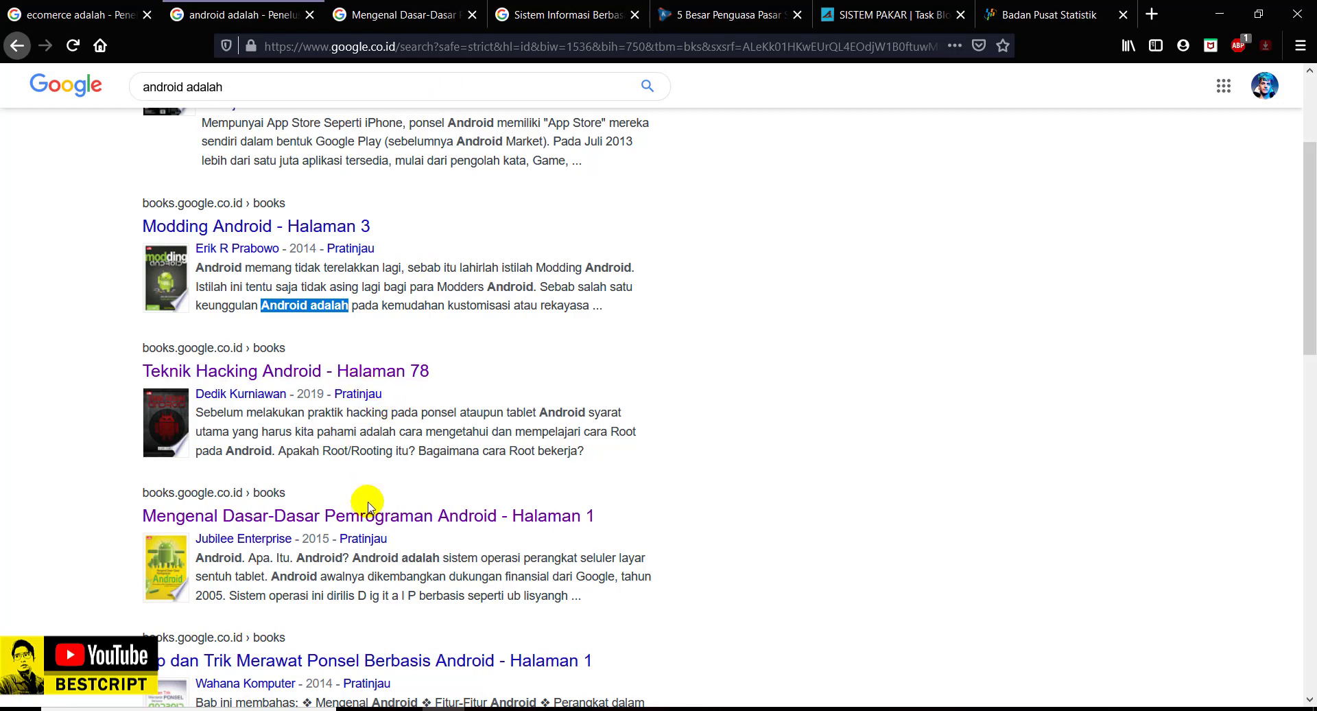
{"action": "left_click", "coordinate": [380, 15]}
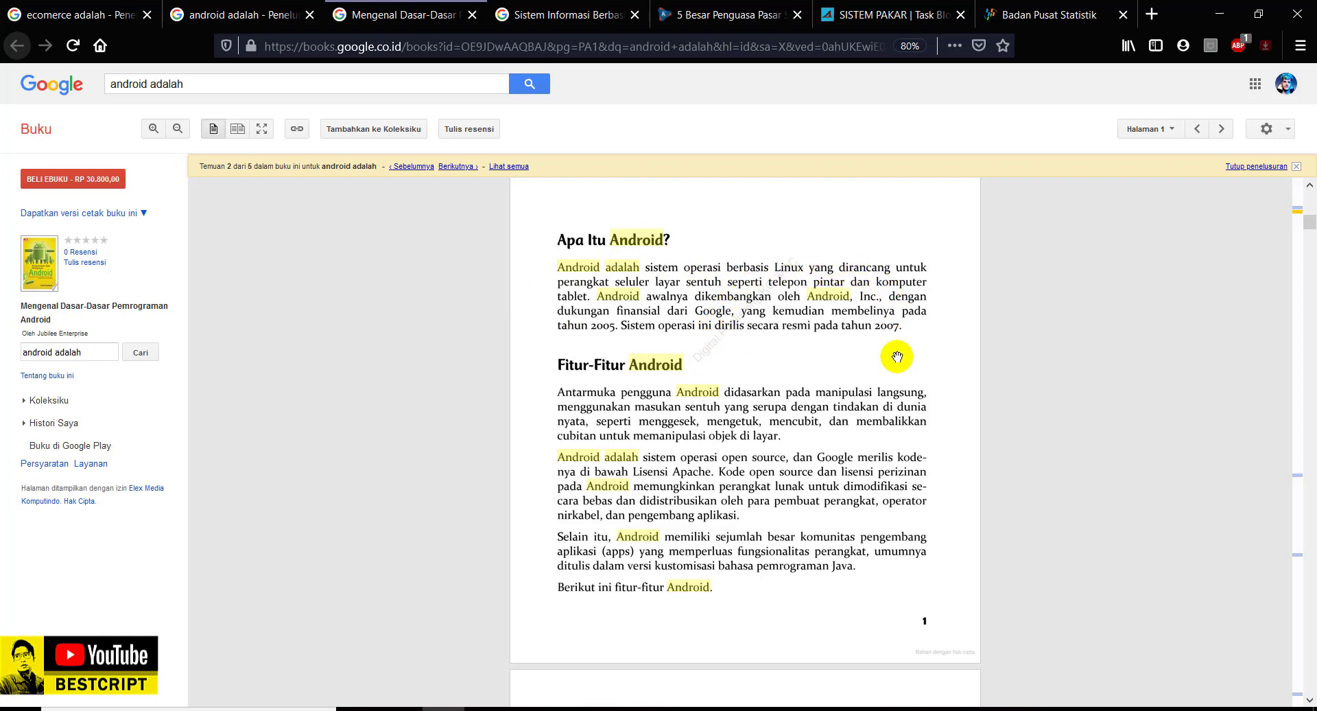
{"action": "scroll", "coordinate": [635, 430], "scroll_direction": "down", "scroll_amount": 2}
{"action": "scroll", "coordinate": [635, 429], "scroll_direction": "down", "scroll_amount": 1}
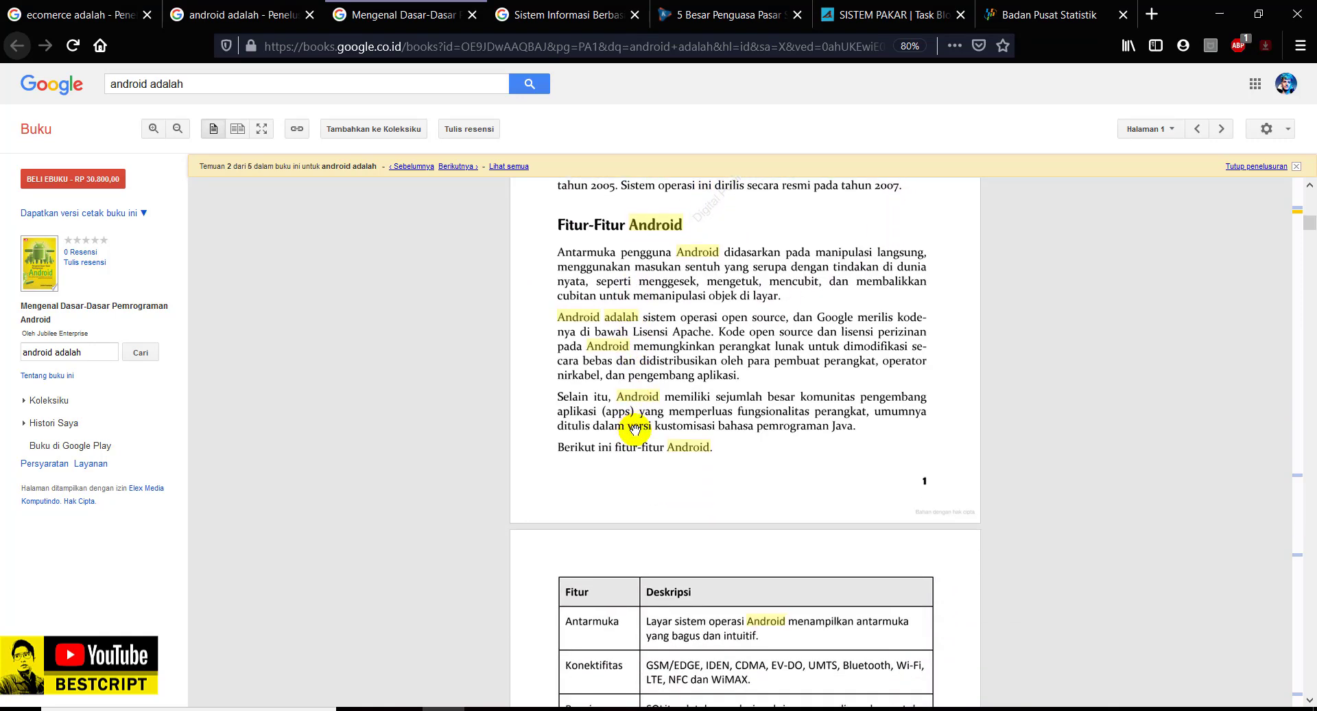
{"action": "scroll", "coordinate": [635, 430], "scroll_direction": "up", "scroll_amount": 3}
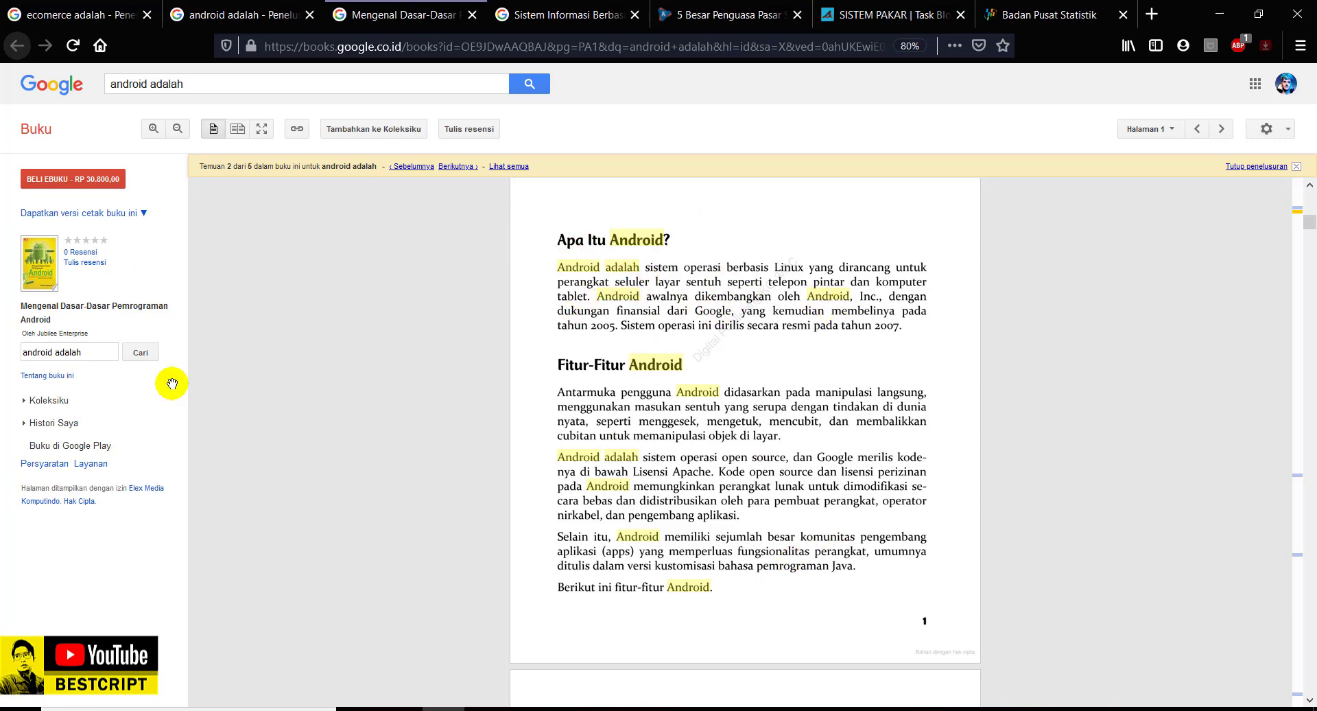
{"action": "left_click", "coordinate": [559, 19]}
{"action": "scroll", "coordinate": [722, 296], "scroll_direction": "up", "scroll_amount": 2}
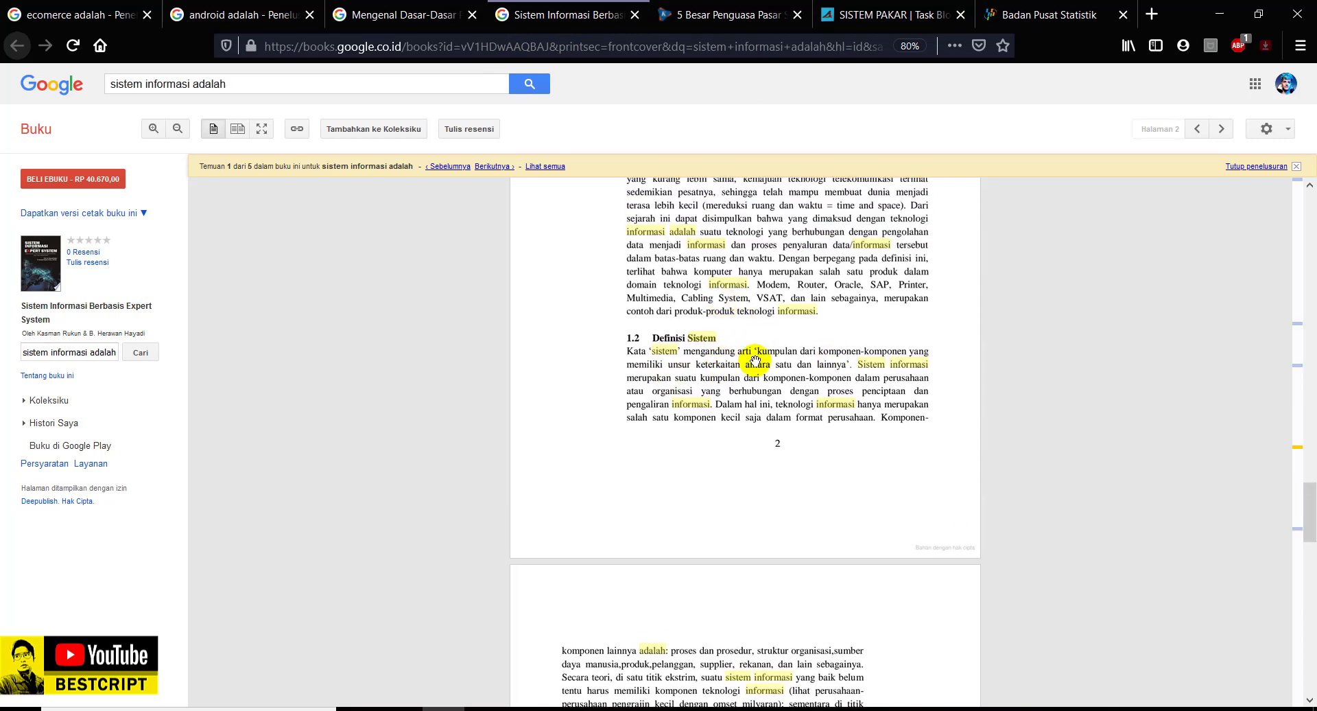
{"action": "left_click", "coordinate": [397, 19]}
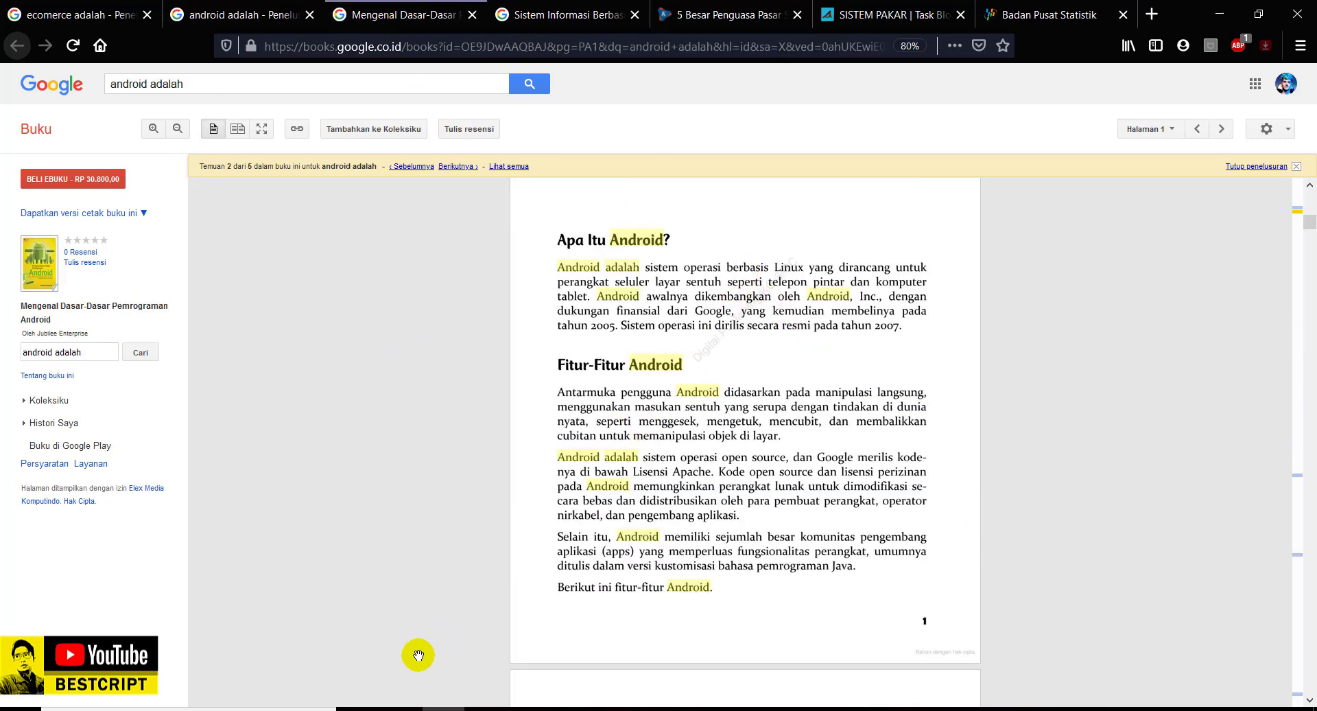
{"action": "left_click", "coordinate": [401, 707]}
{"action": "left_click", "coordinate": [214, 295]}
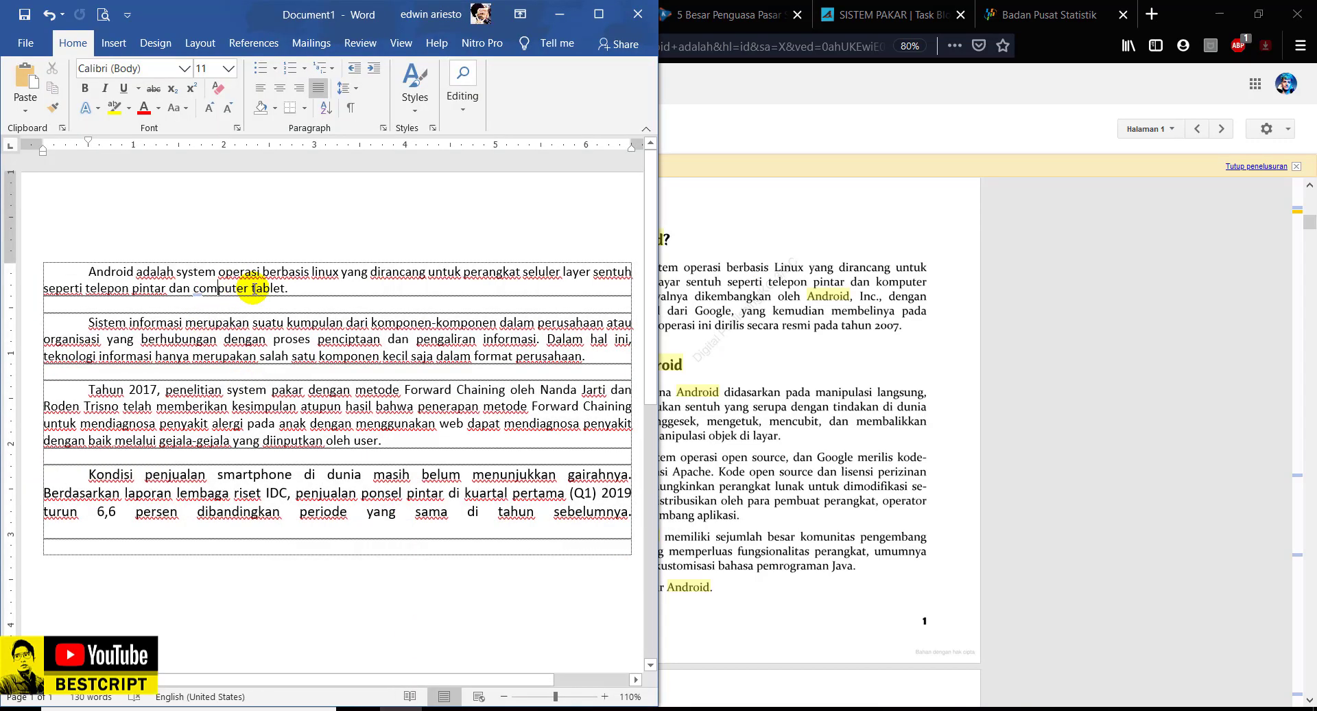
{"action": "left_click_drag", "start_coordinate": [295, 287], "coordinate": [94, 251]}
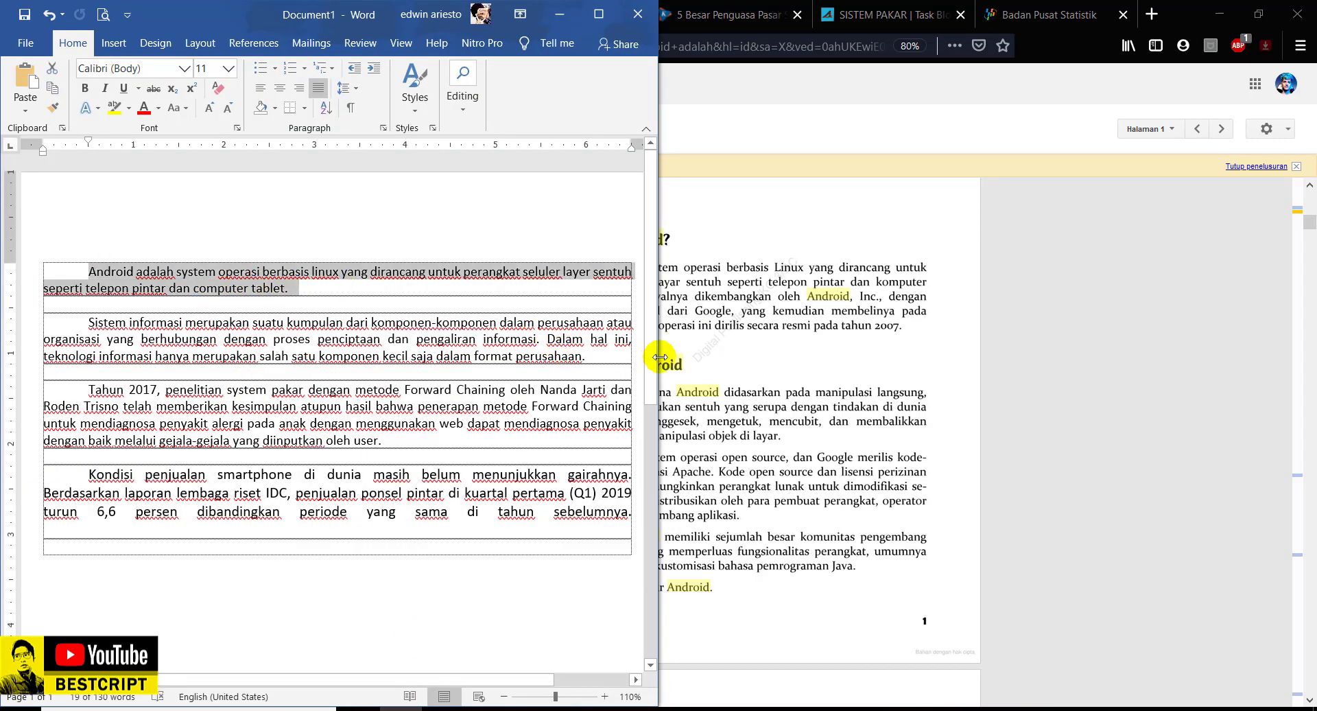
{"action": "left_click_drag", "start_coordinate": [76, 323], "coordinate": [381, 356]}
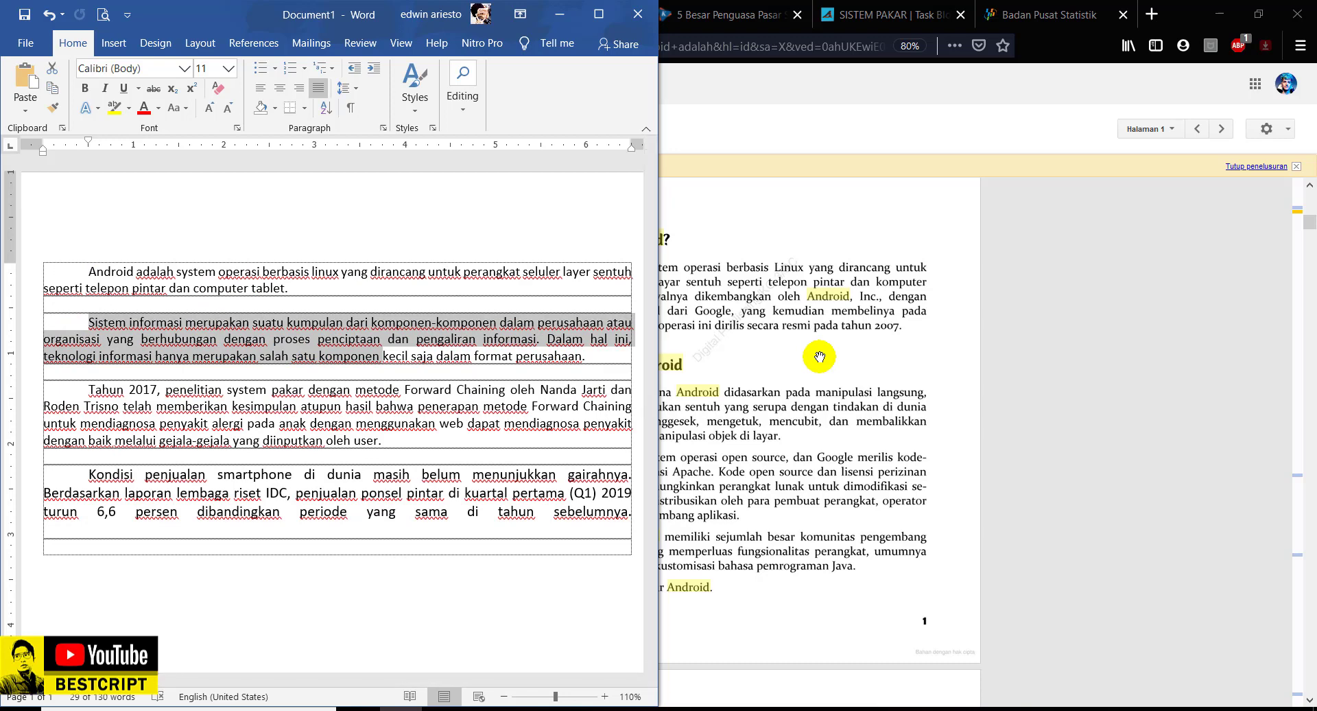
{"action": "left_click", "coordinate": [820, 357]}
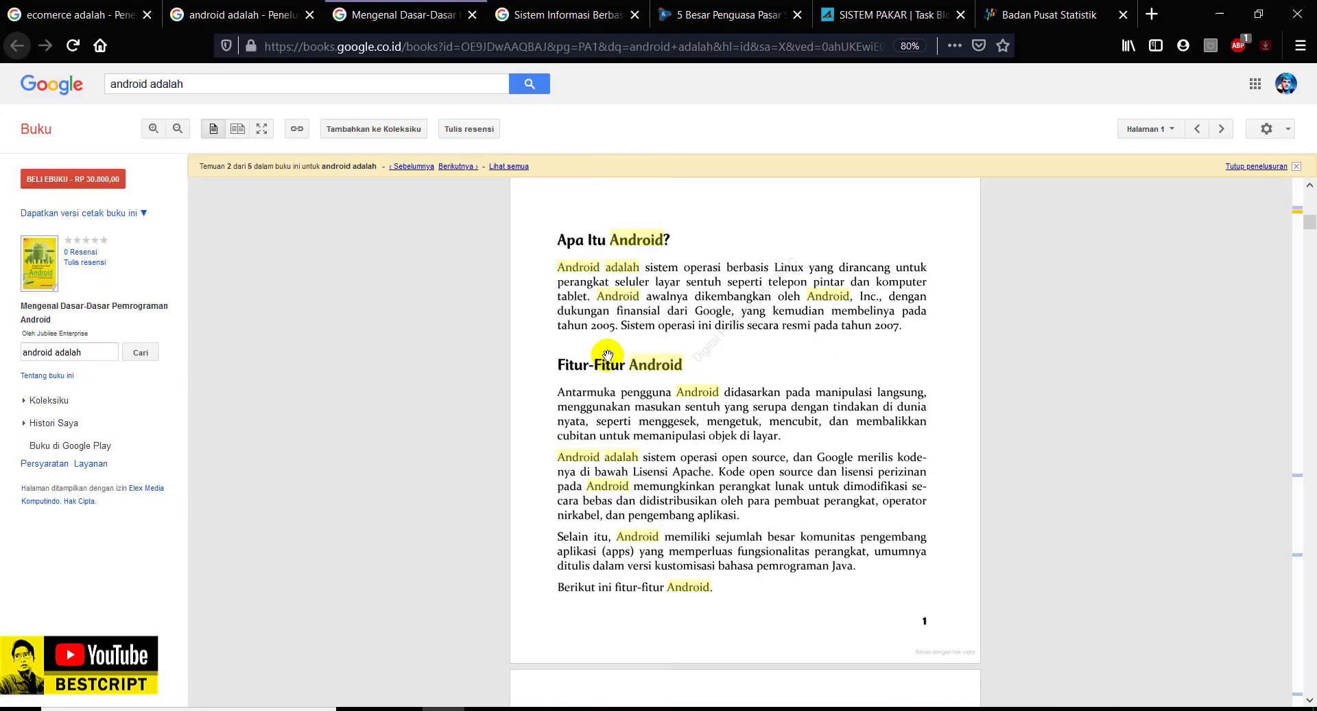
- Find the preview's copyright page (Jubilee Enterprise, Elex Media Komputindo, 2015), then return to Word
{"action": "left_click", "coordinate": [48, 264]}
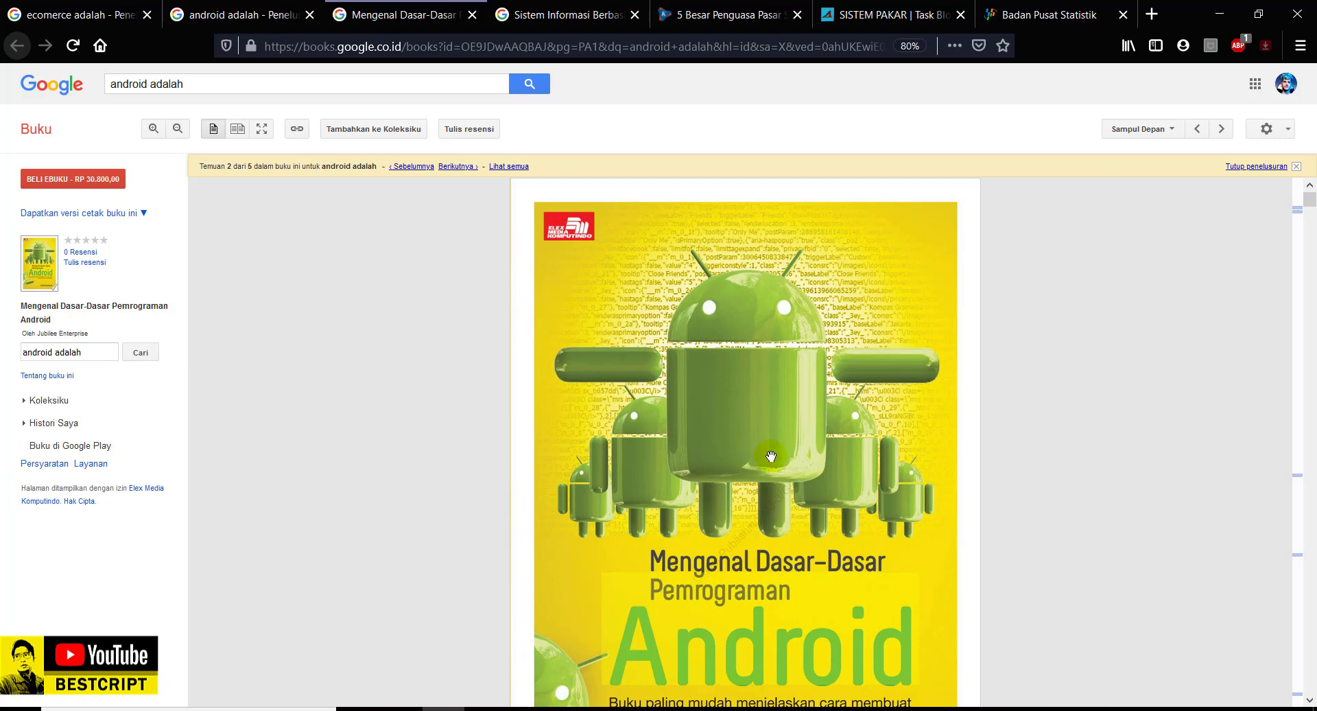
{"action": "scroll", "coordinate": [772, 456], "scroll_direction": "down", "scroll_amount": 5}
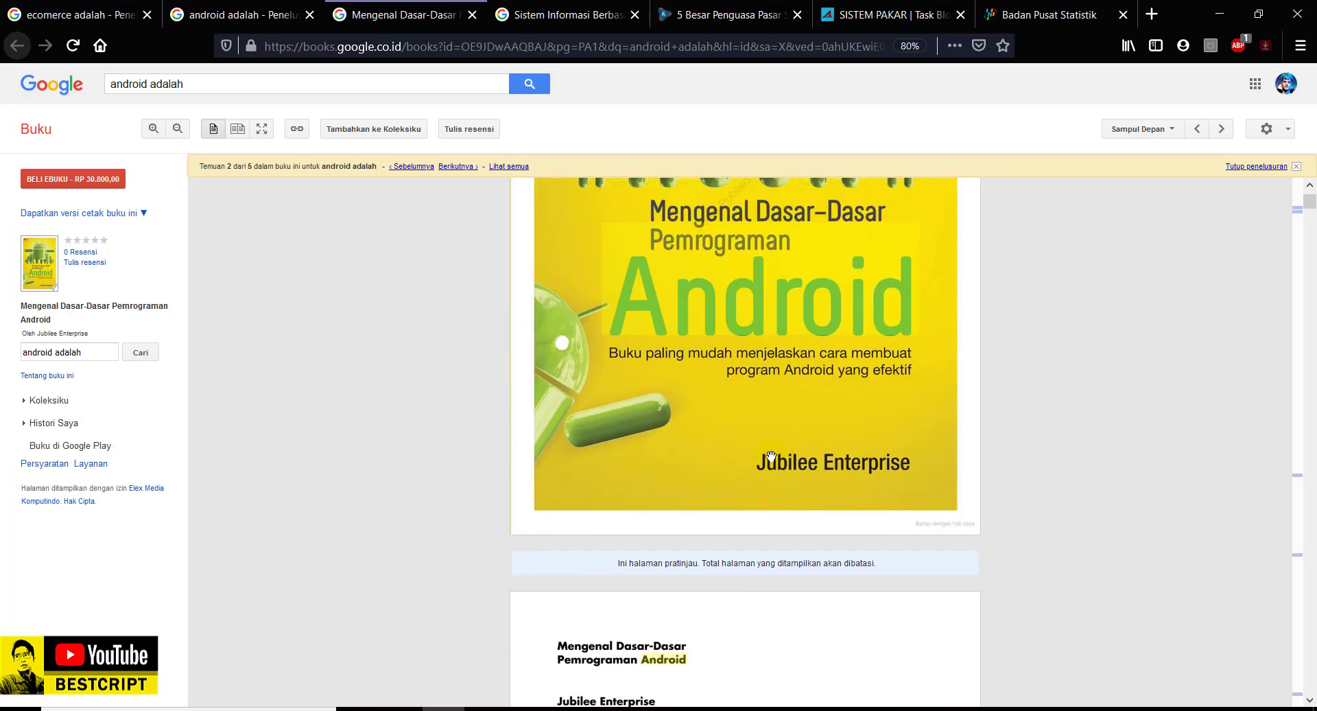
{"action": "scroll", "coordinate": [771, 457], "scroll_direction": "down", "scroll_amount": 3}
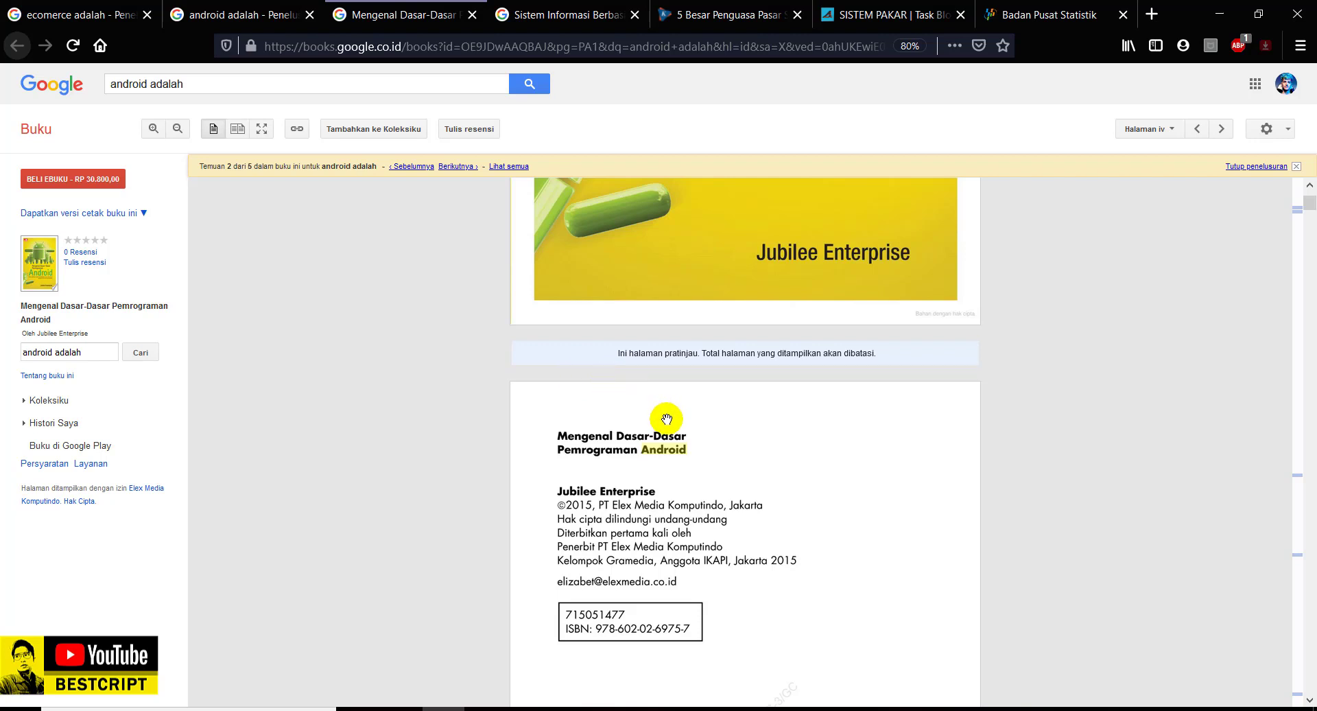
{"action": "scroll", "coordinate": [758, 412], "scroll_direction": "up", "scroll_amount": 3}
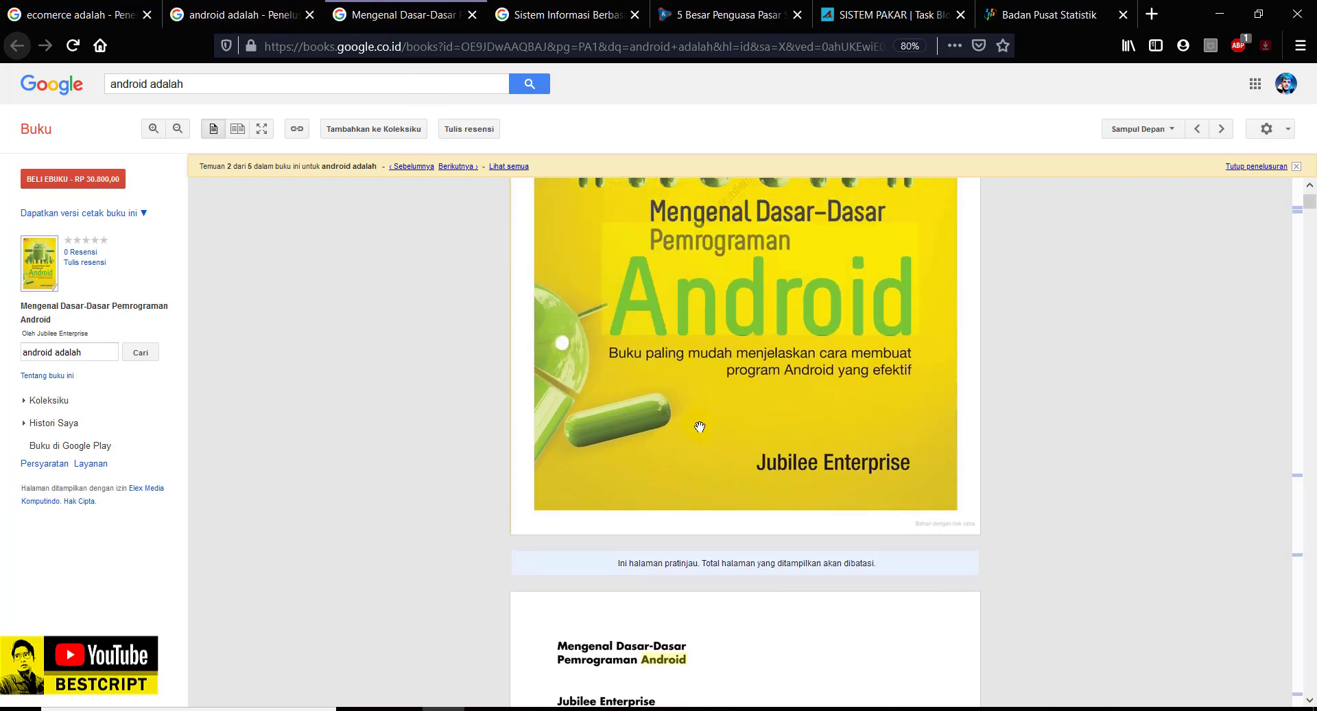
{"action": "scroll", "coordinate": [700, 451], "scroll_direction": "up", "scroll_amount": 3}
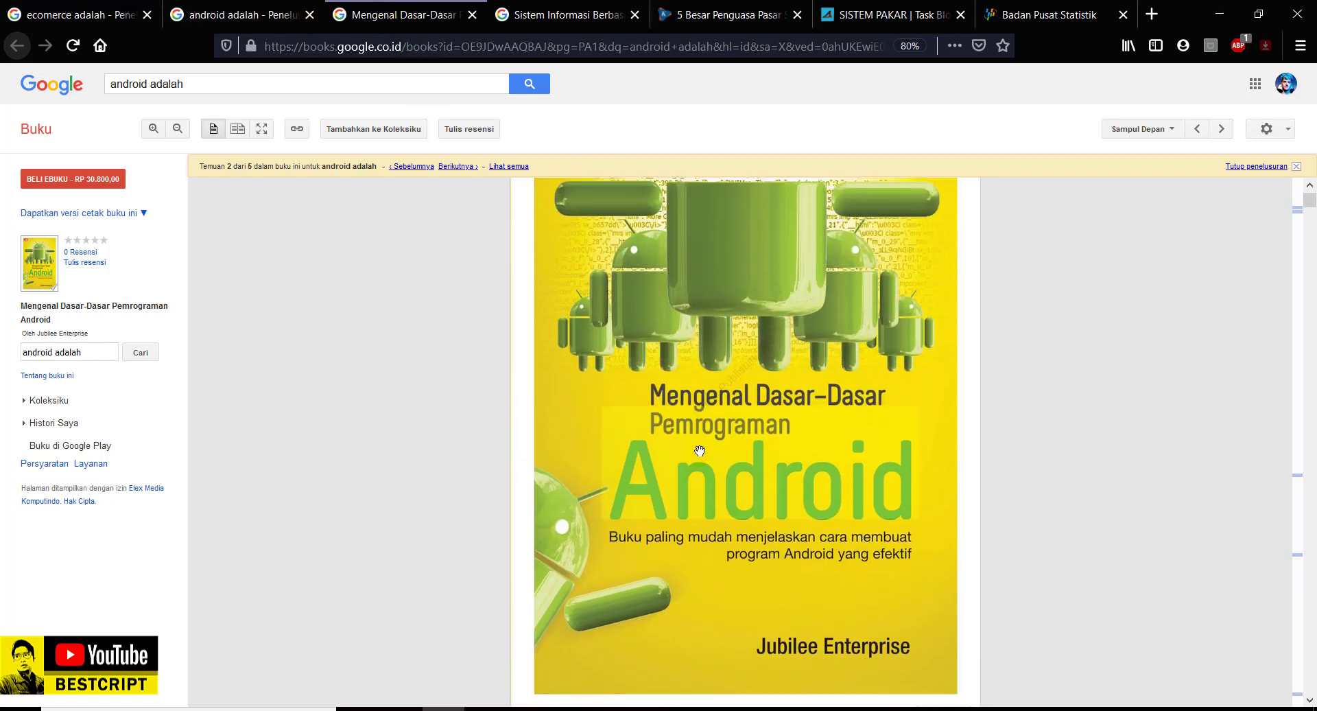
{"action": "scroll", "coordinate": [702, 564], "scroll_direction": "down", "scroll_amount": 5}
{"action": "scroll", "coordinate": [703, 564], "scroll_direction": "down", "scroll_amount": 3}
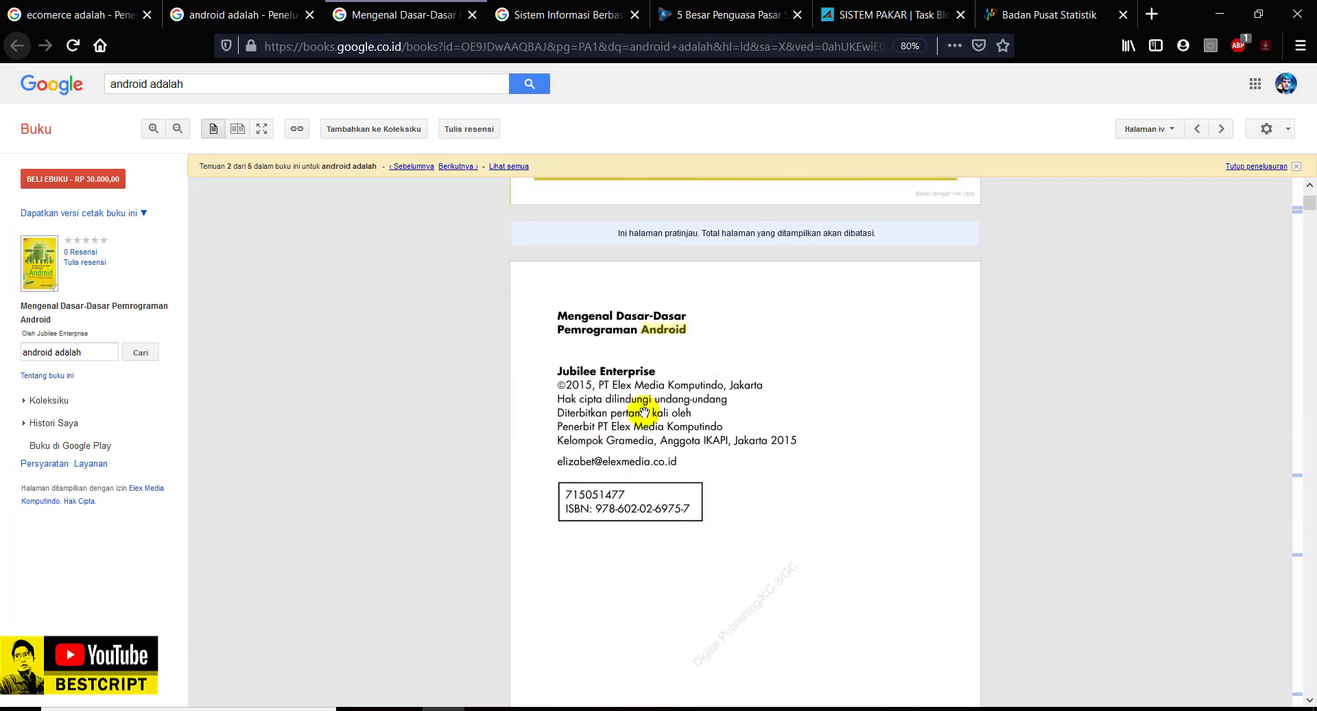
{"action": "scroll", "coordinate": [643, 412], "scroll_direction": "up", "scroll_amount": 5}
{"action": "left_click_drag", "start_coordinate": [714, 441], "coordinate": [715, 356]}
{"action": "left_click_drag", "start_coordinate": [717, 449], "coordinate": [690, 298]}
{"action": "left_click_drag", "start_coordinate": [652, 588], "coordinate": [652, 469]}
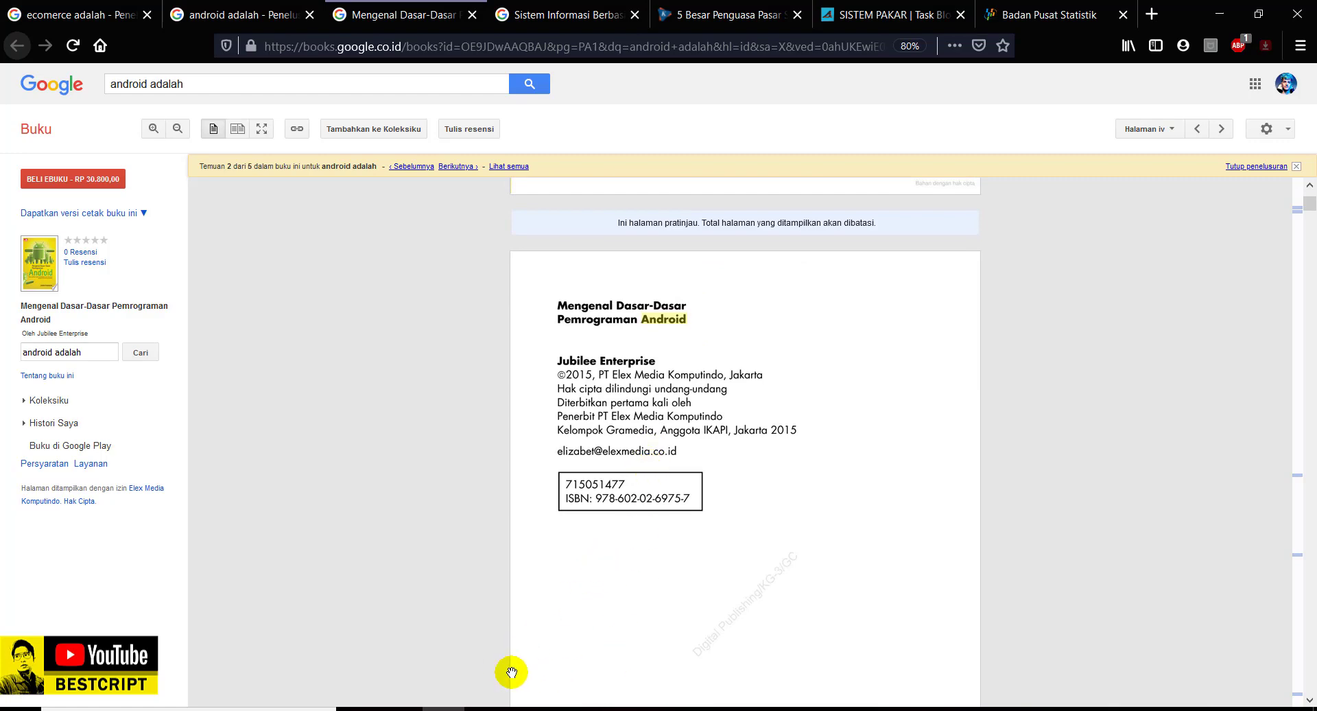
{"action": "left_click", "coordinate": [401, 710]}
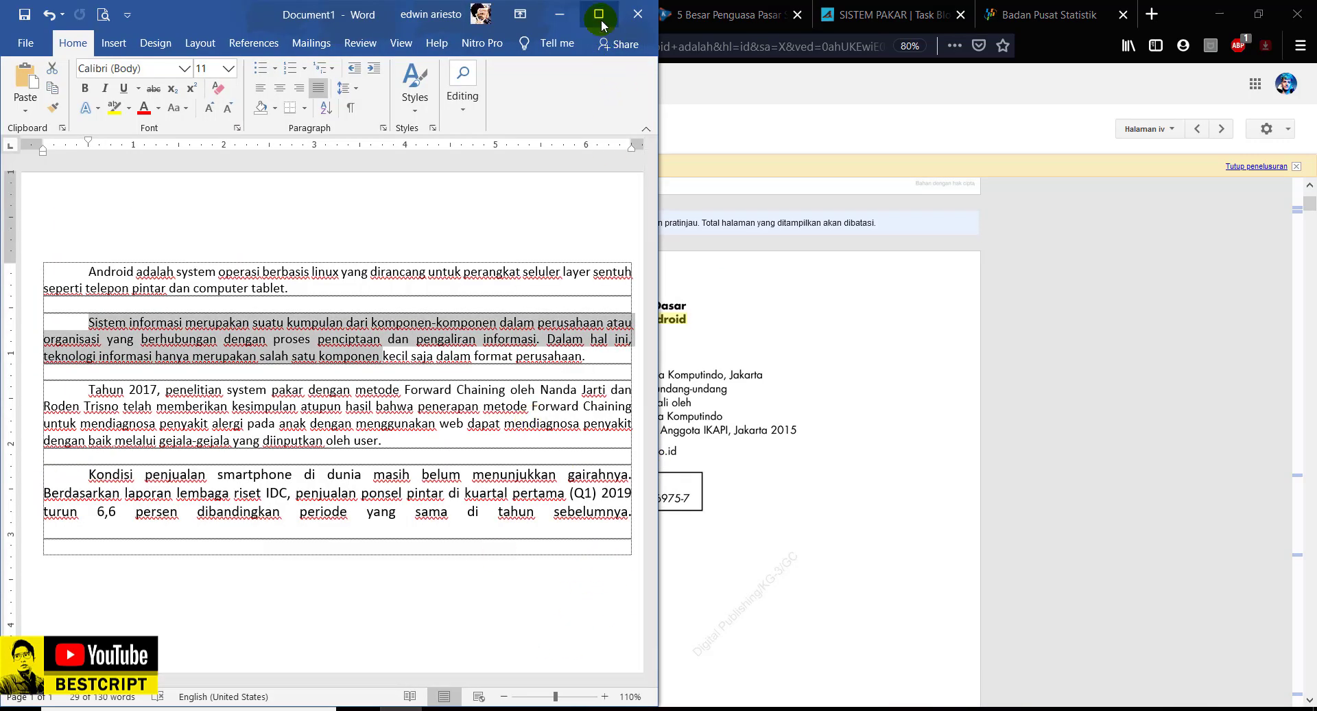
- Snap the browser to the right half, deselect the paragraphs, and show Word's References tools
{"action": "left_click_drag", "start_coordinate": [1173, 22], "coordinate": [1314, 27]}
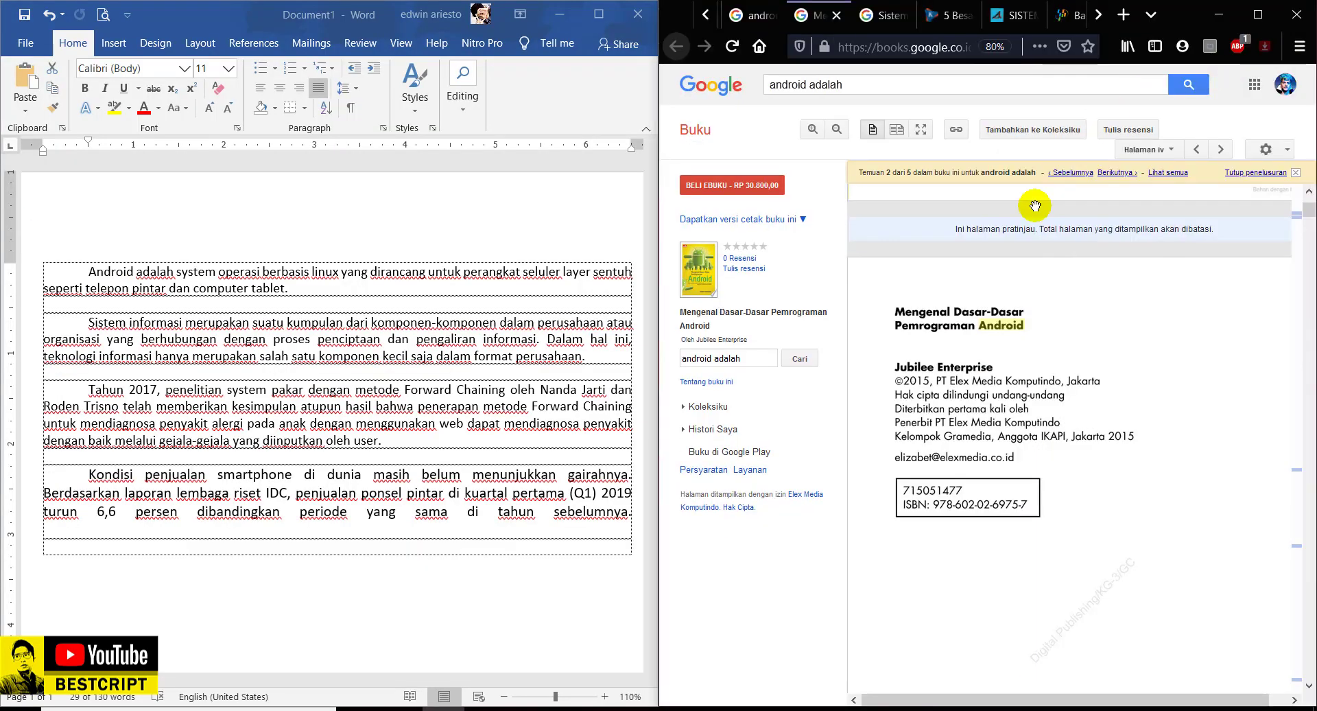
{"action": "left_click", "coordinate": [291, 325]}
{"action": "left_click", "coordinate": [192, 289]}
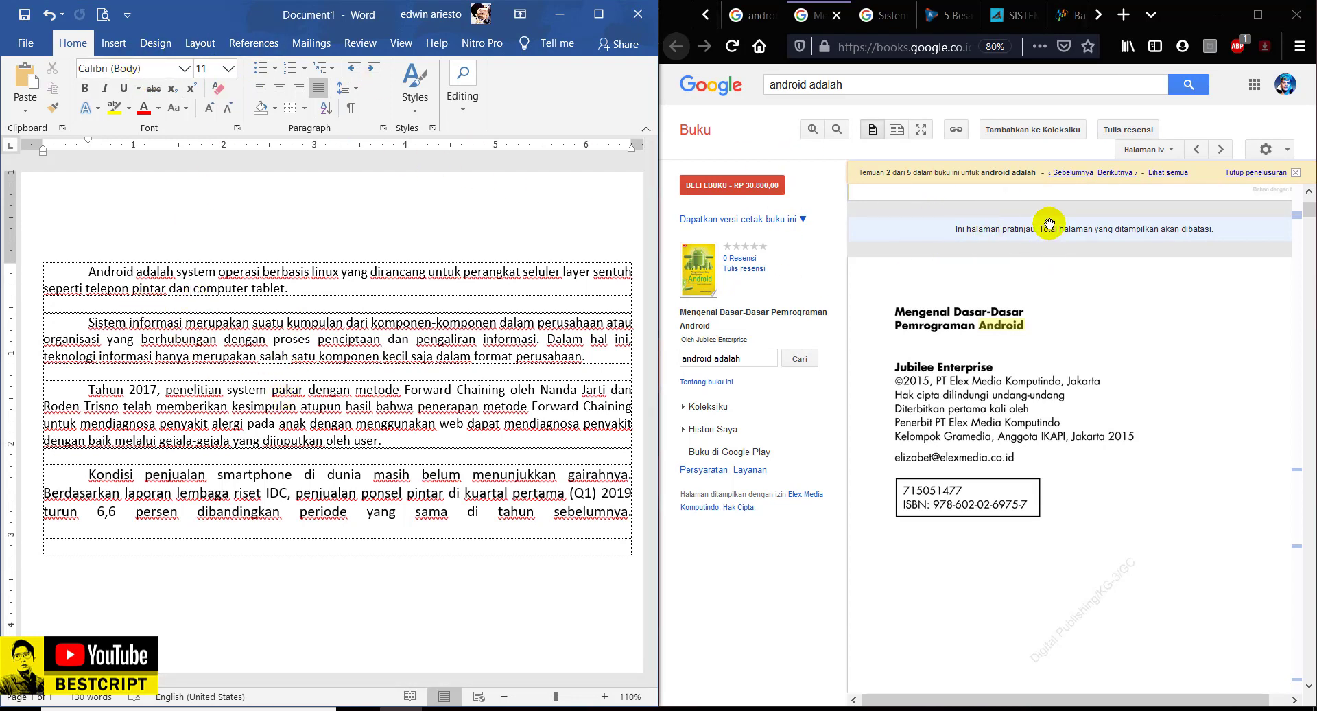
{"action": "left_click", "coordinate": [269, 46]}
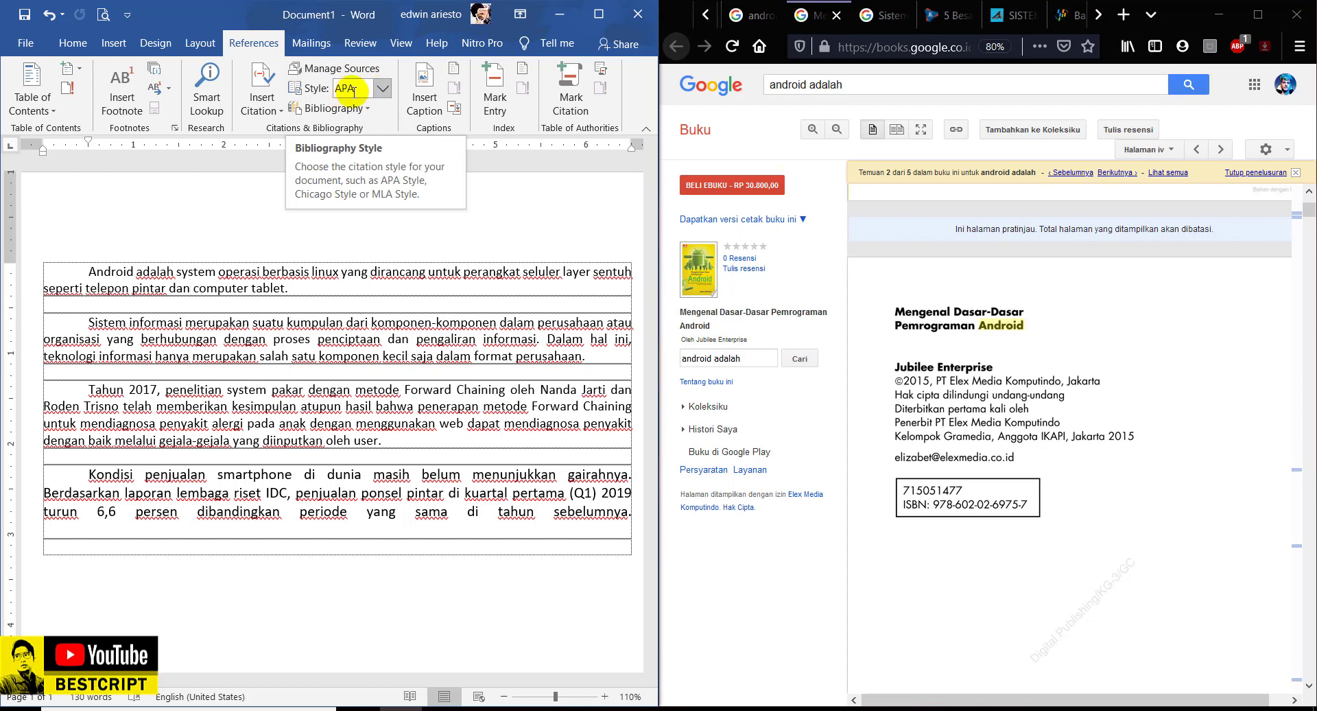
{"action": "left_click", "coordinate": [382, 91]}
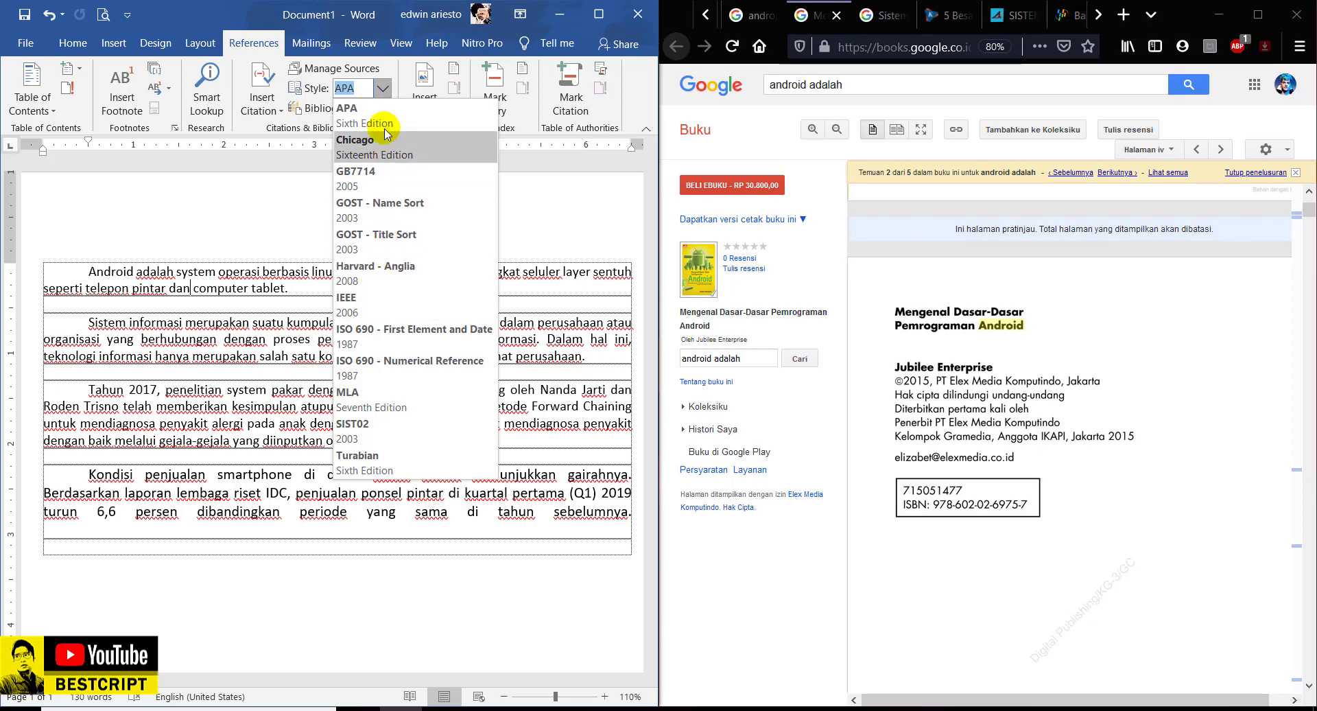
{"action": "left_click", "coordinate": [282, 288]}
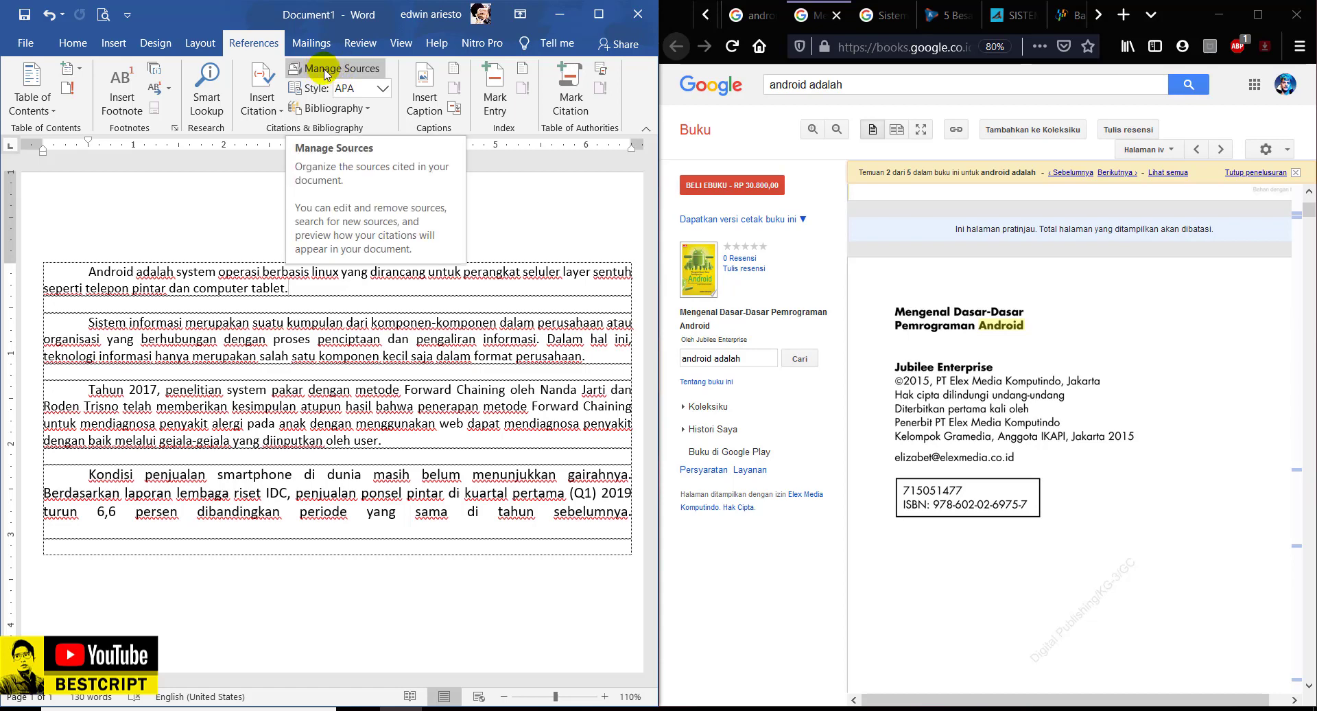
- In Manage Sources, copy the BPPB source from the master list into the current list
{"action": "left_click", "coordinate": [357, 72]}
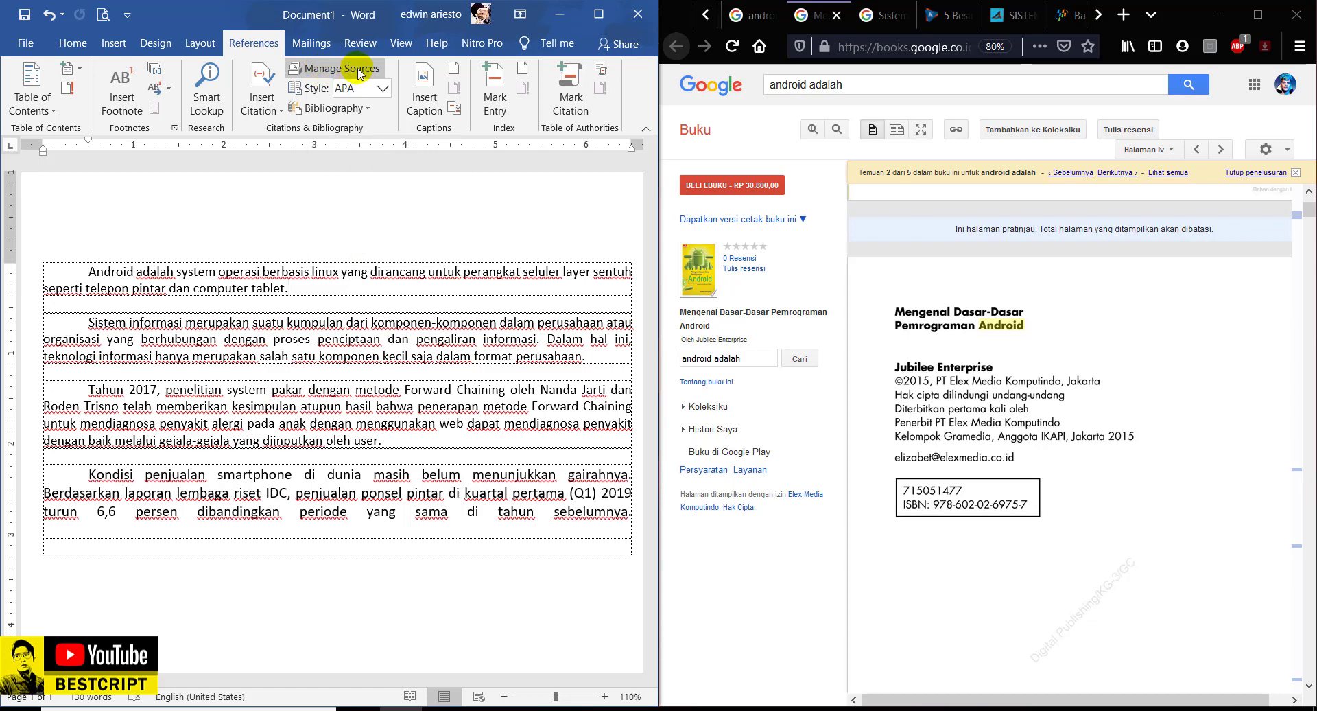
{"action": "left_click_drag", "start_coordinate": [681, 206], "coordinate": [633, 160]}
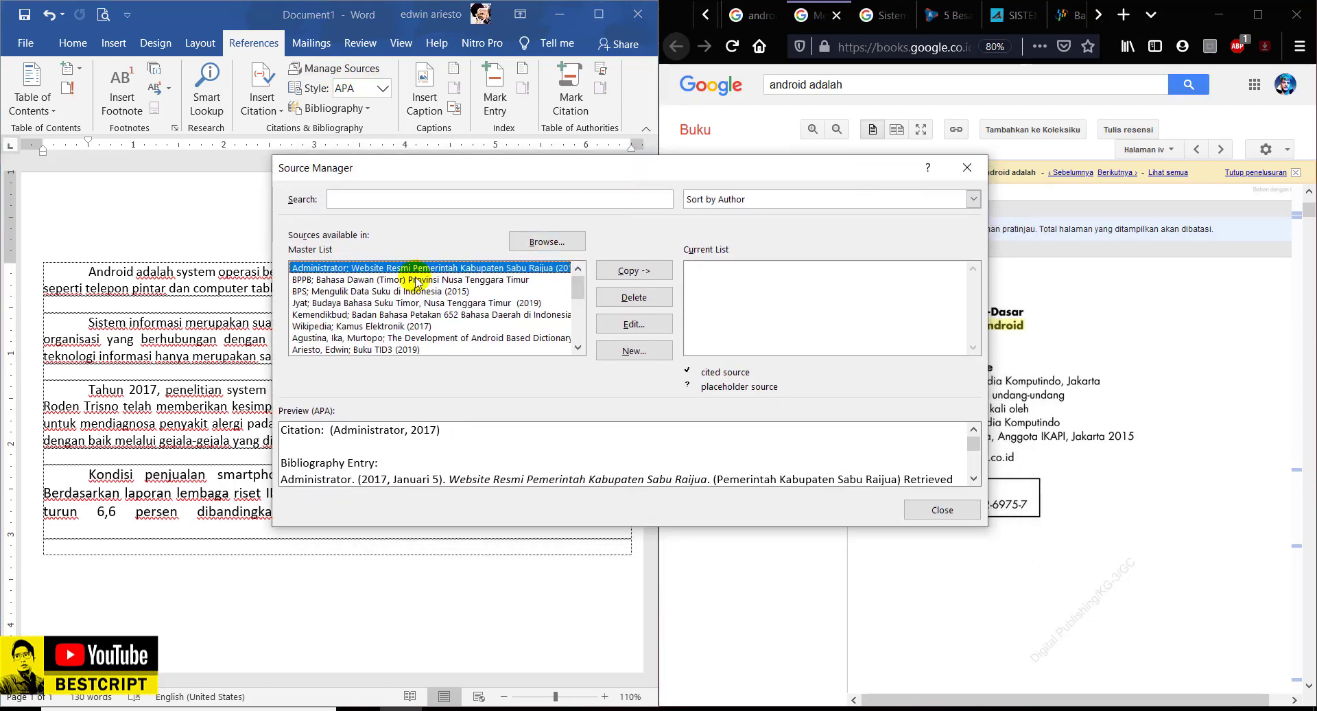
{"action": "left_click", "coordinate": [374, 279]}
{"action": "scroll", "coordinate": [375, 333], "scroll_direction": "down", "scroll_amount": 5}
{"action": "scroll", "coordinate": [376, 333], "scroll_direction": "up", "scroll_amount": 5}
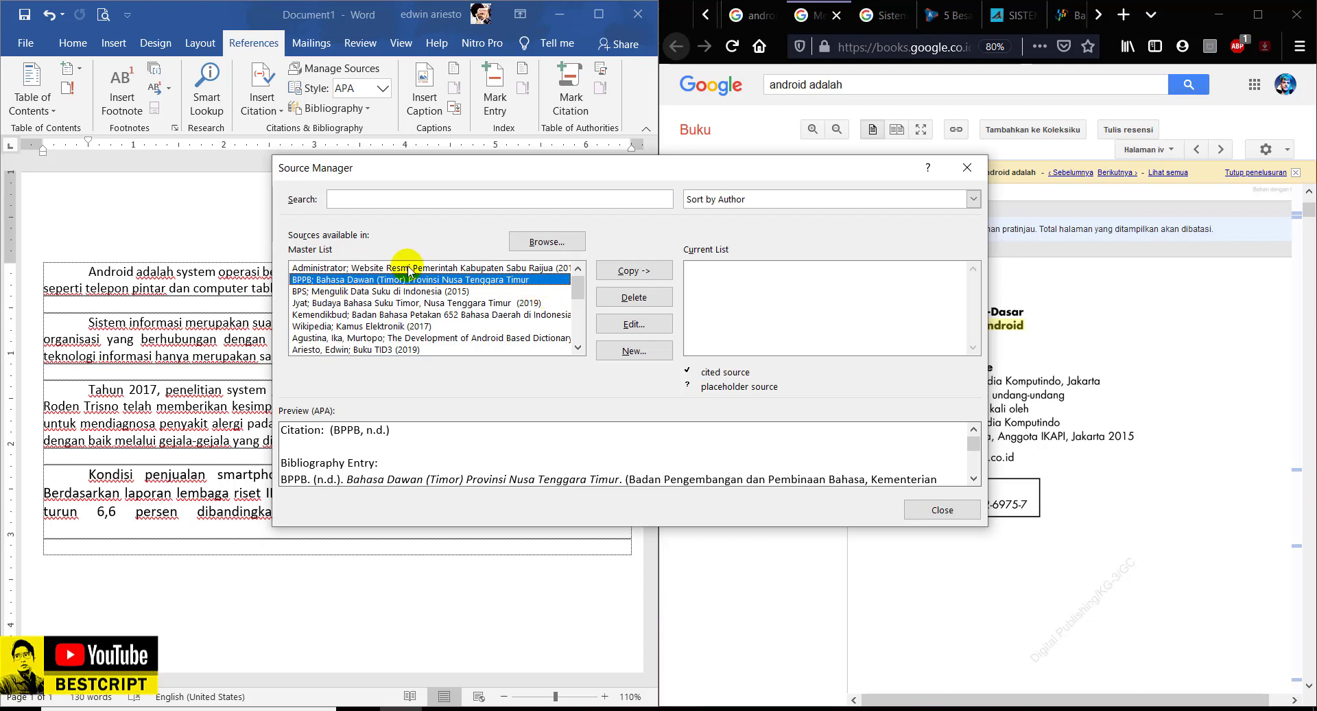
{"action": "left_click", "coordinate": [632, 271]}
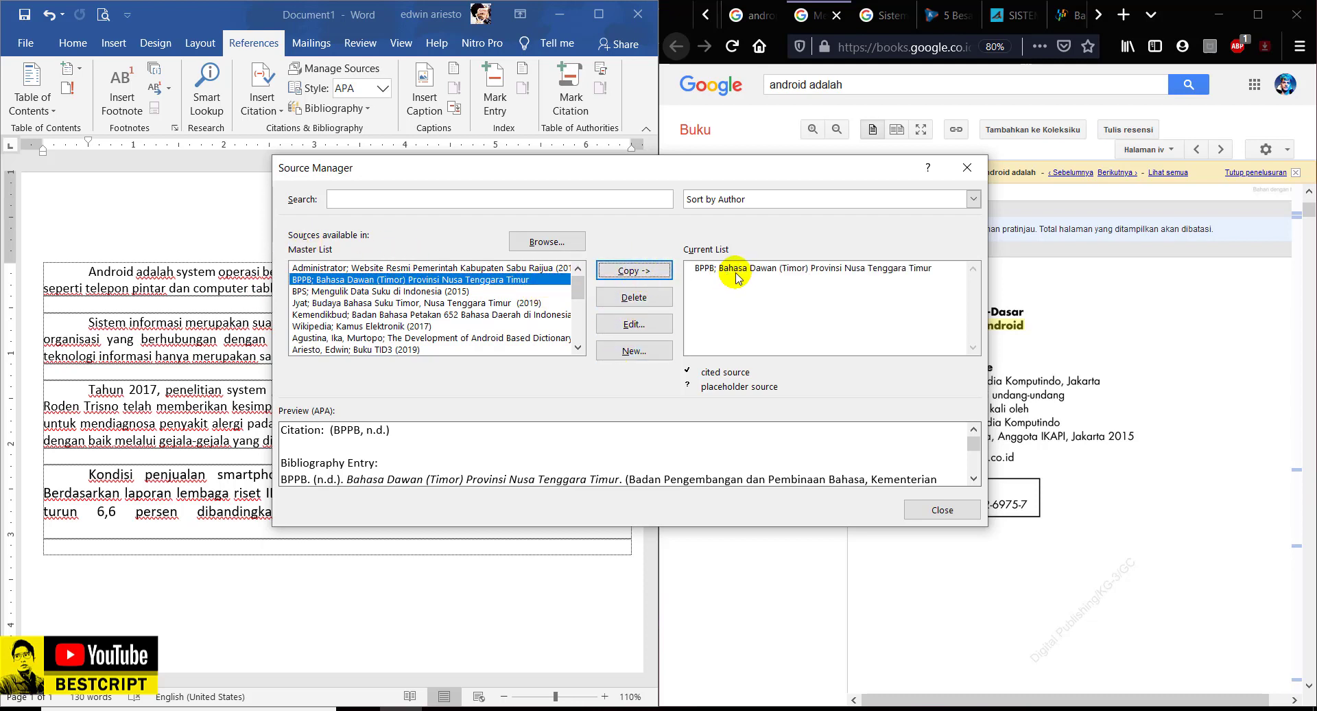
{"action": "left_click", "coordinate": [735, 269]}
{"action": "left_click", "coordinate": [493, 291]}
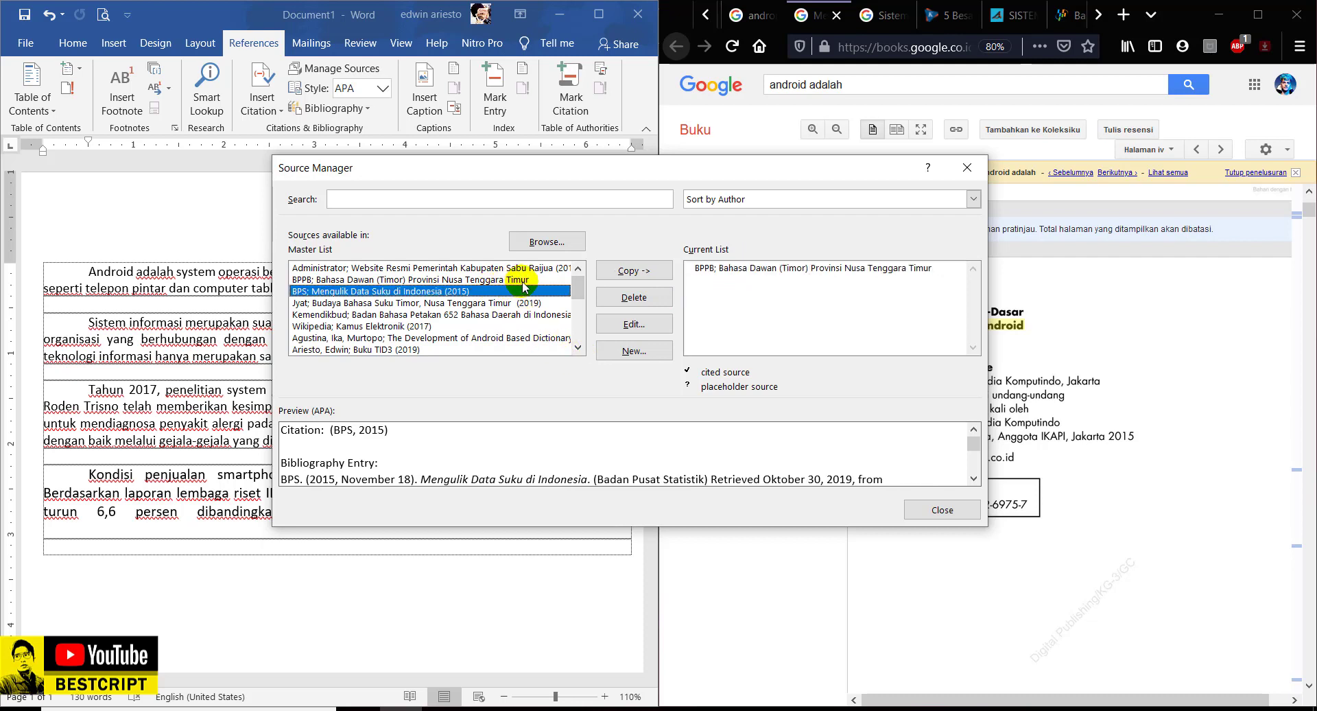
{"action": "left_click", "coordinate": [765, 269]}
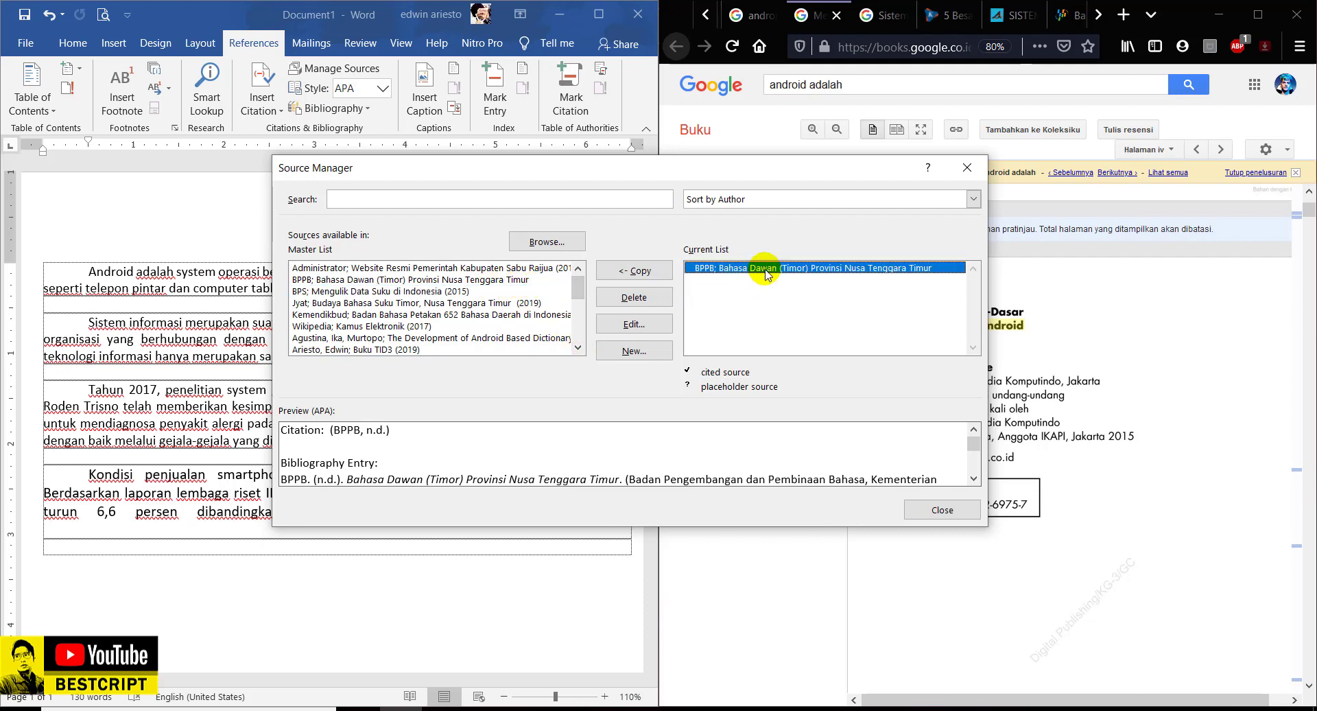
- Filter sources by 'andr', copy the journal source over, then delete it again
{"action": "left_click", "coordinate": [439, 200]}
{"action": "type", "text": "andr"}
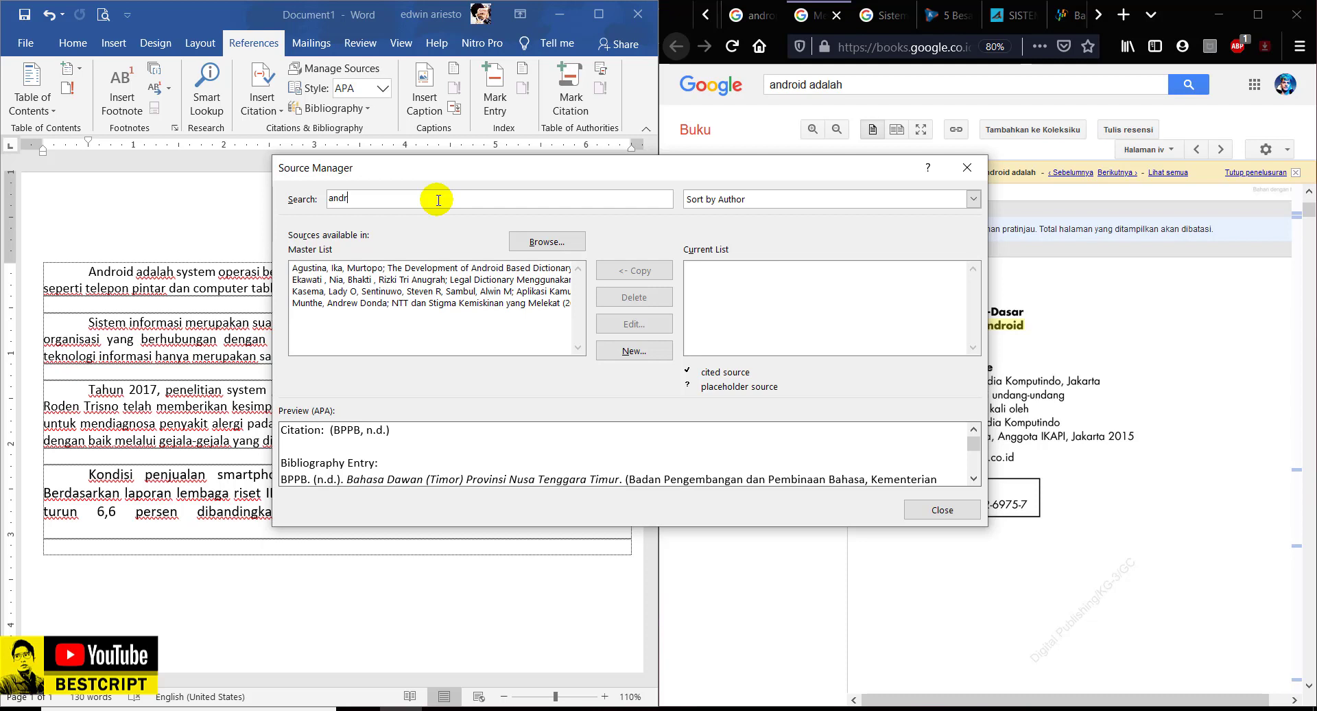
{"action": "left_click", "coordinate": [446, 267]}
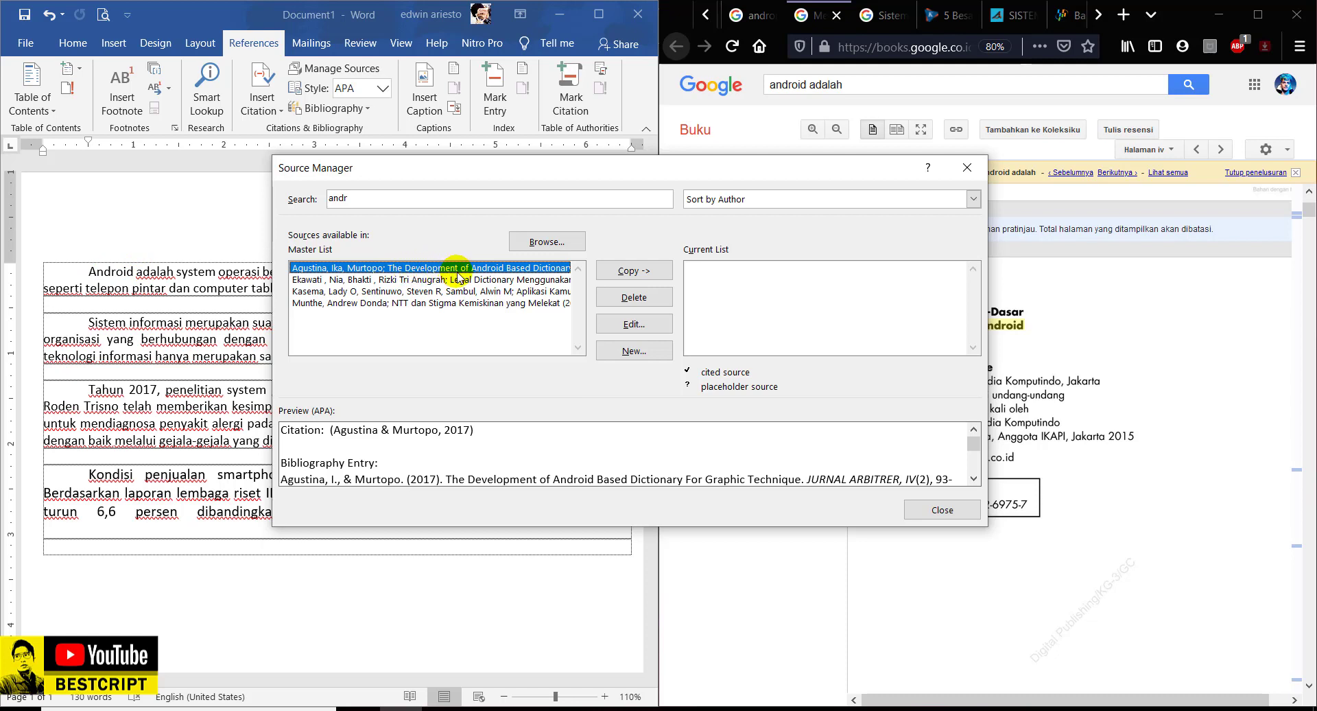
{"action": "left_click", "coordinate": [613, 276]}
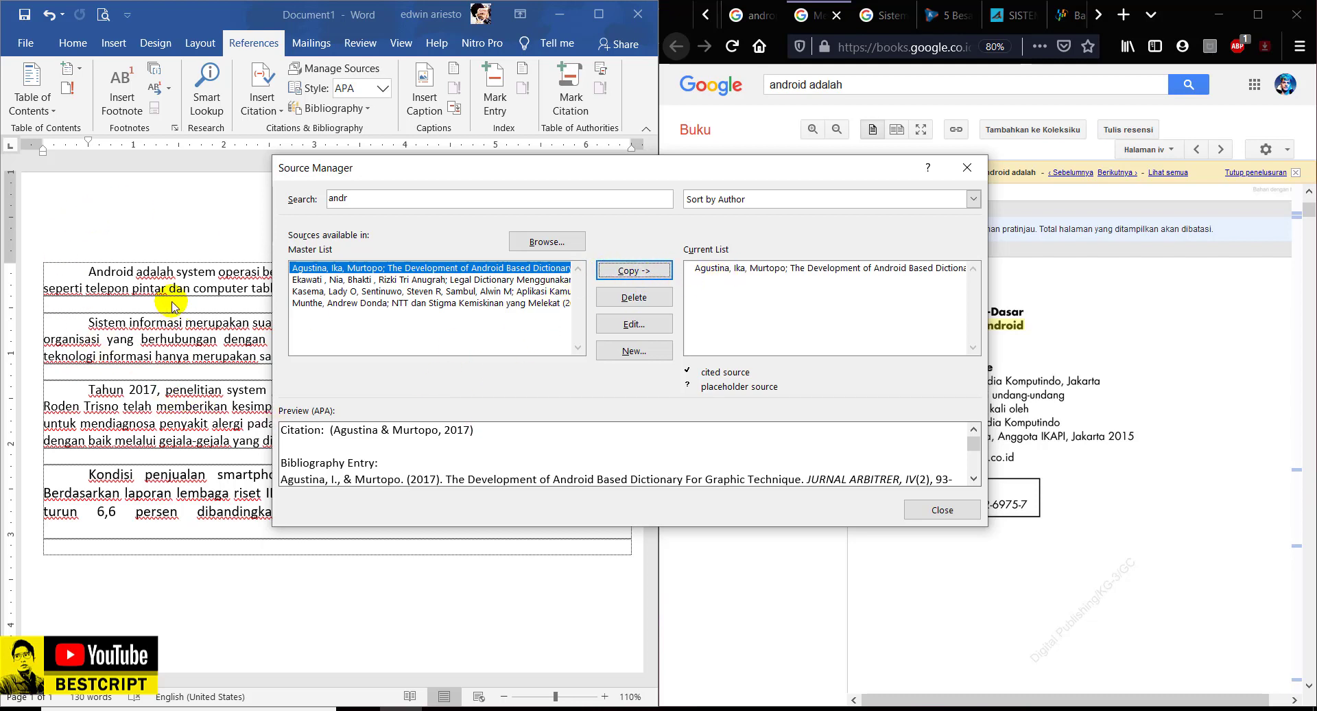
{"action": "left_click", "coordinate": [720, 269]}
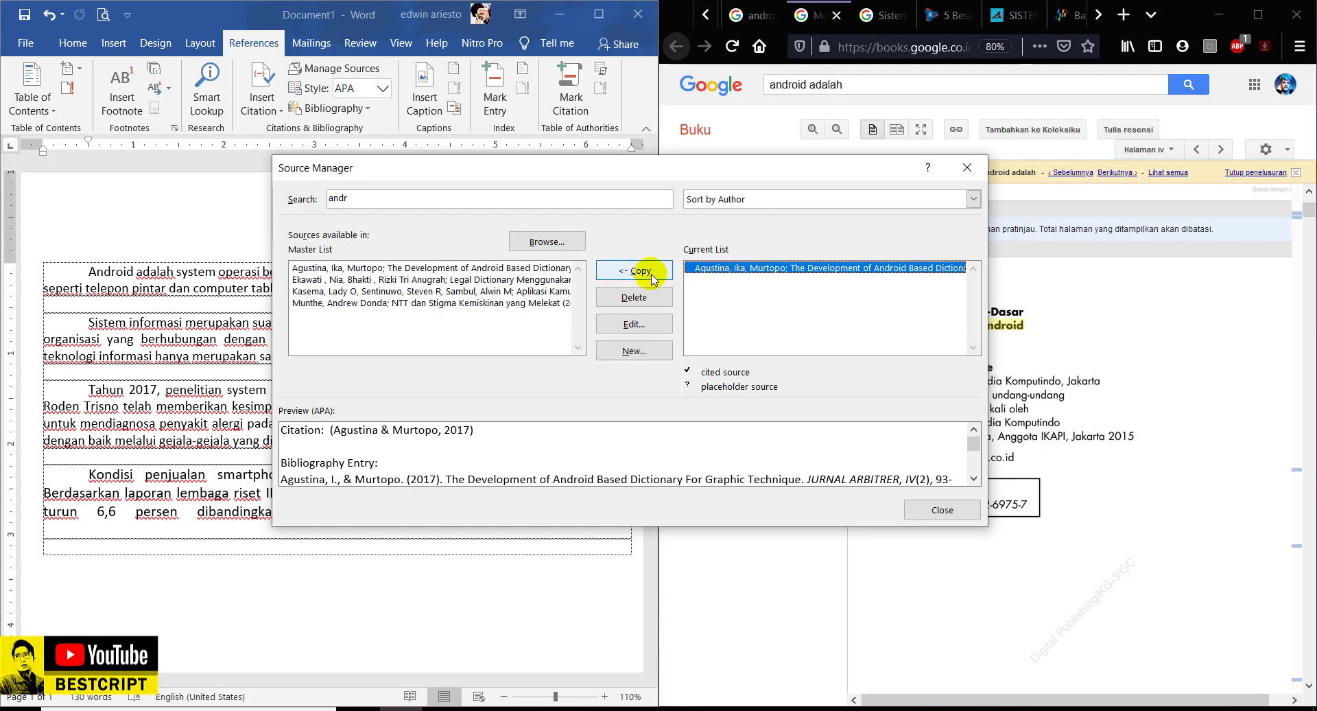
{"action": "left_click", "coordinate": [633, 299]}
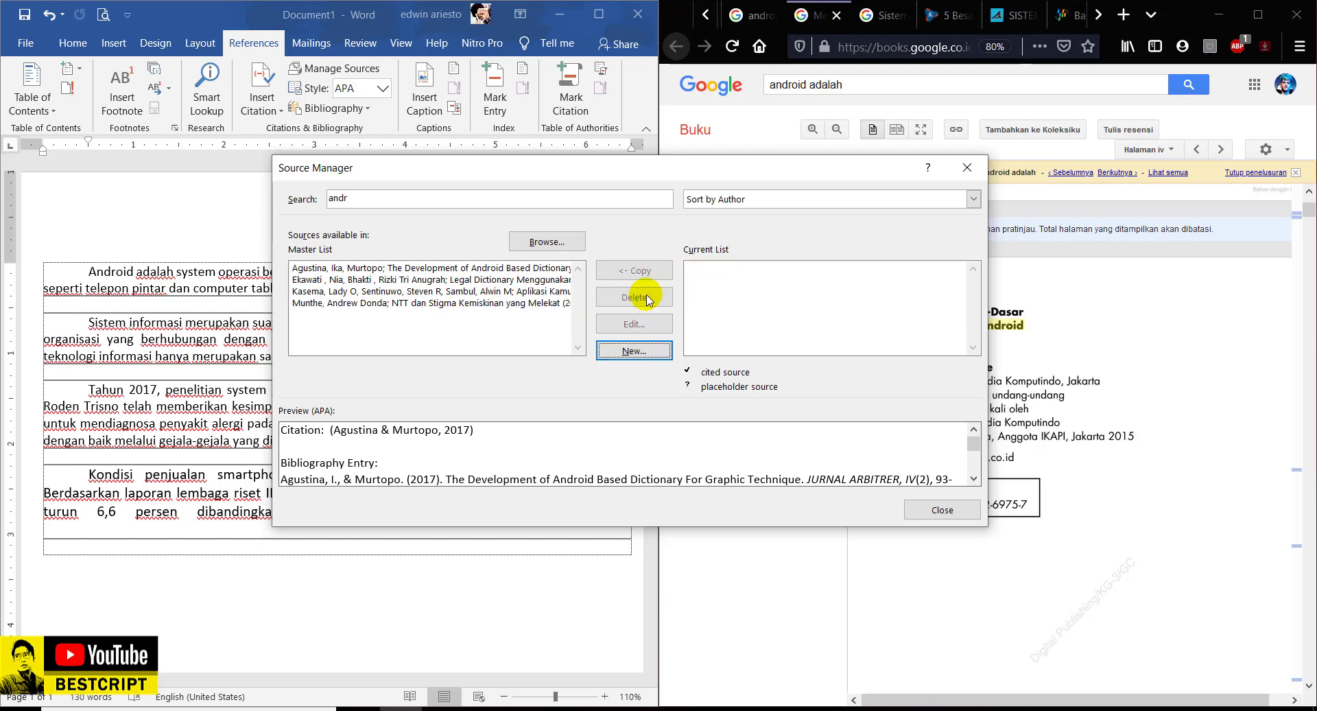
- Try the new-source form, close it, and move the Source Manager to the upper left
{"action": "left_click", "coordinate": [645, 352]}
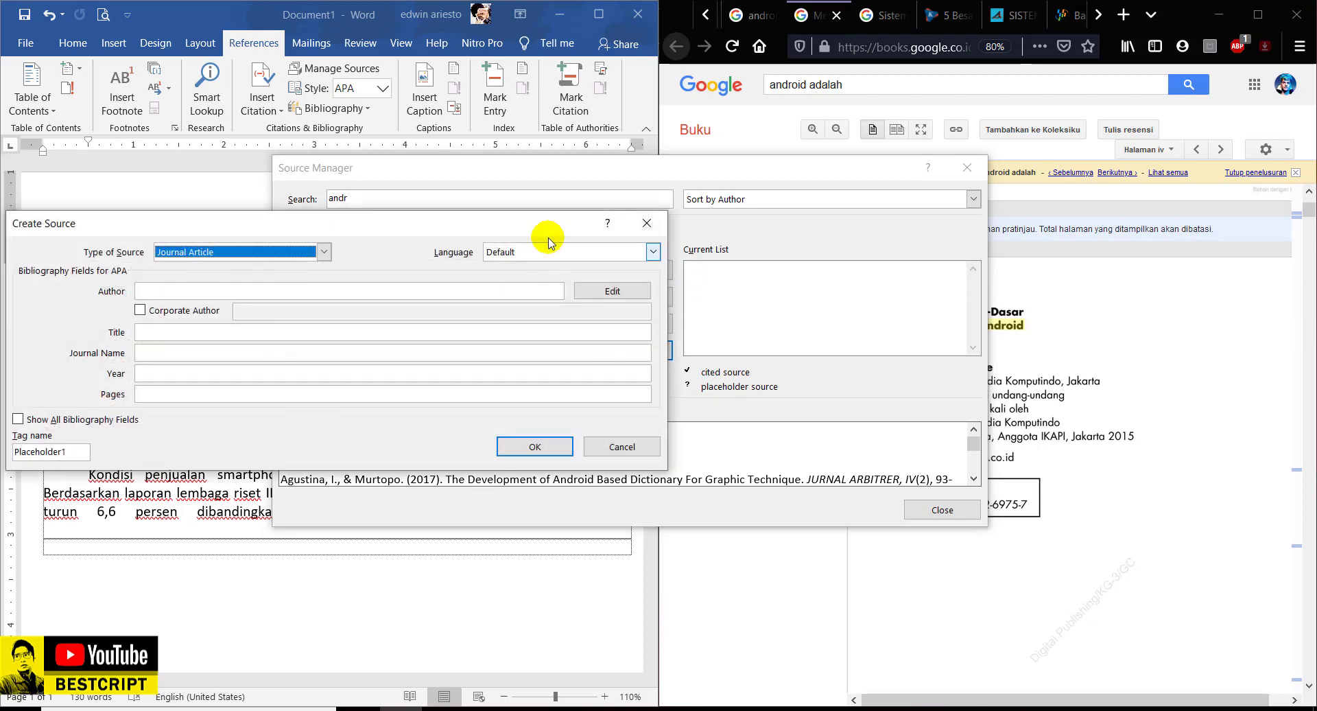
{"action": "left_click_drag", "start_coordinate": [545, 223], "coordinate": [627, 229]}
{"action": "left_click", "coordinate": [808, 228]}
{"action": "left_click_drag", "start_coordinate": [804, 171], "coordinate": [563, 101]}
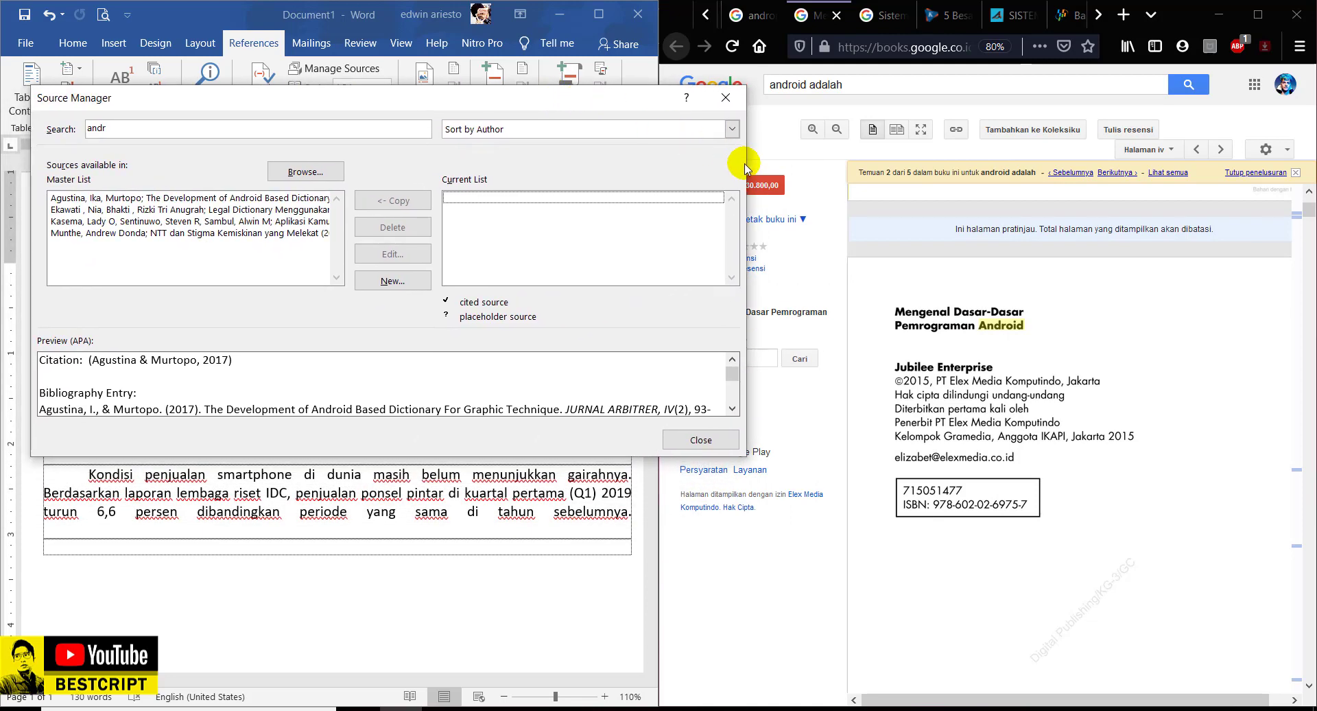
{"action": "left_click_drag", "start_coordinate": [472, 99], "coordinate": [433, 99]}
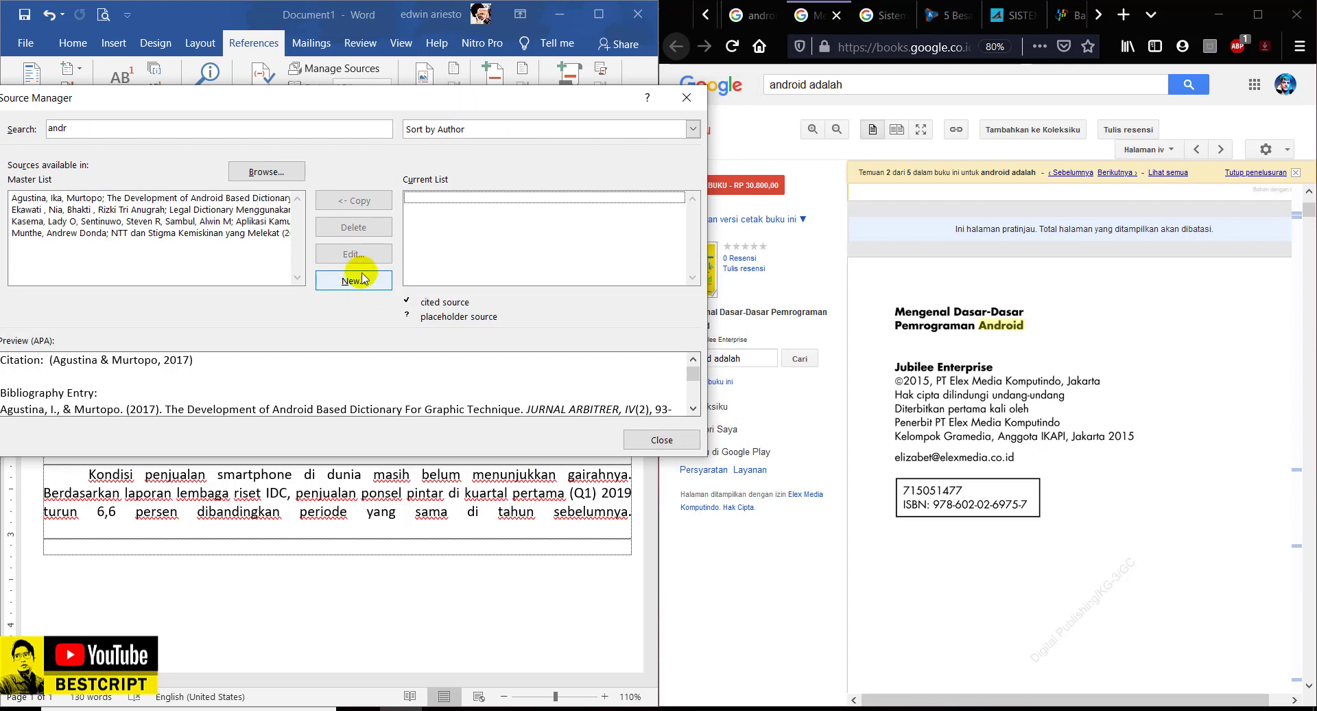
- Clear the 'andr' search, delete BPPB from the current list, and start a new source
{"action": "left_click_drag", "start_coordinate": [108, 128], "coordinate": [17, 133]}
{"action": "key", "text": "BackSpace"}
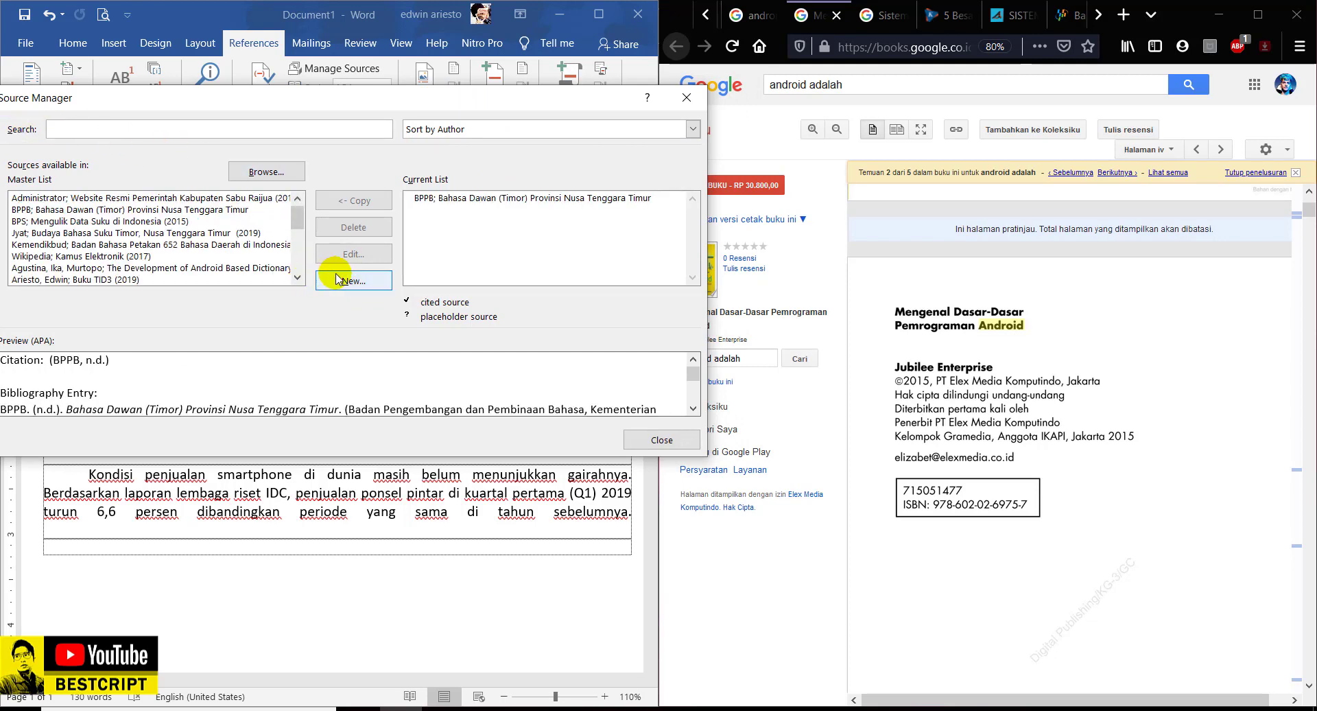
{"action": "left_click", "coordinate": [432, 201]}
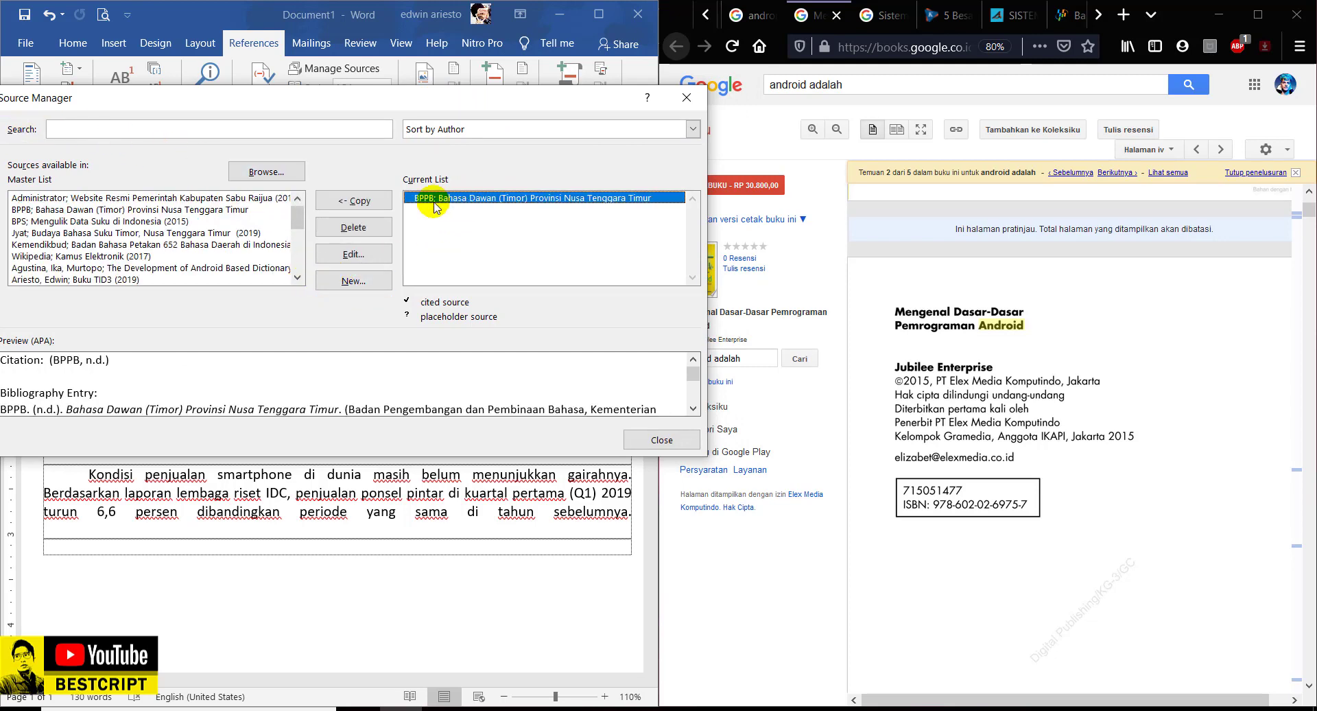
{"action": "left_click", "coordinate": [376, 230]}
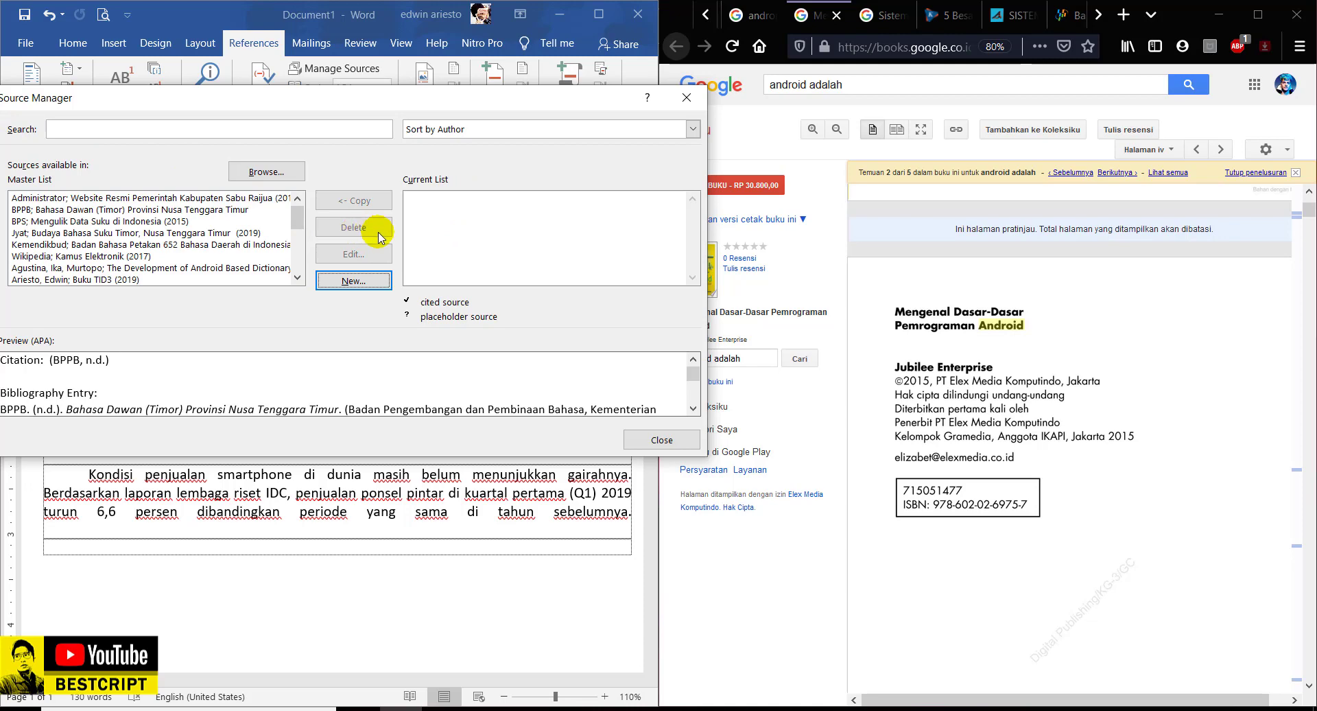
{"action": "left_click", "coordinate": [353, 281]}
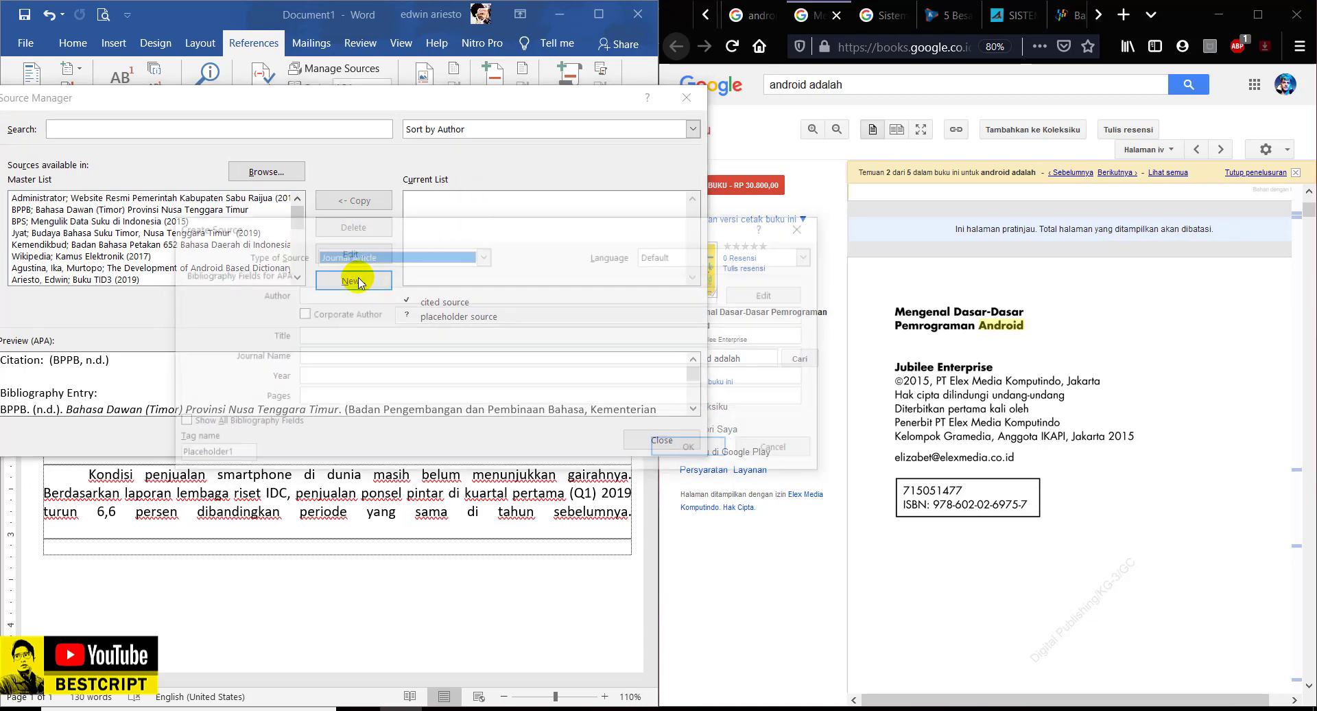
{"action": "left_click_drag", "start_coordinate": [535, 226], "coordinate": [387, 113]}
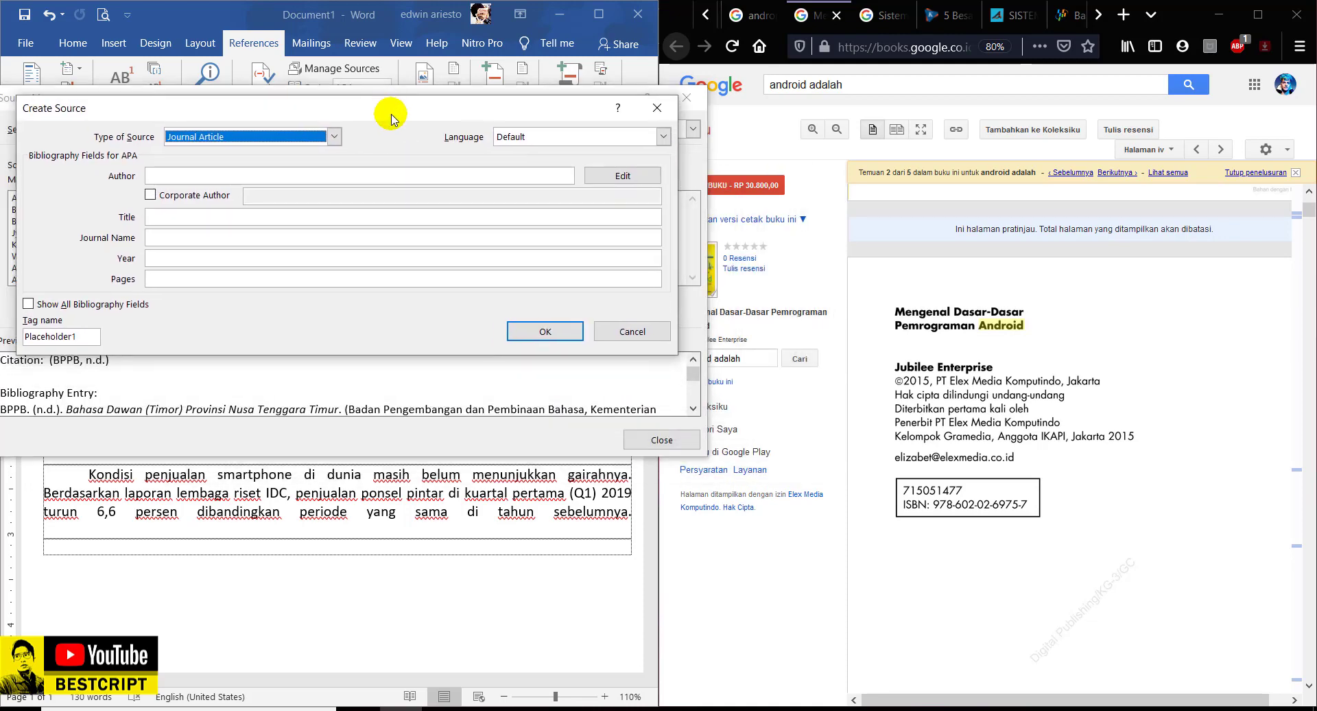
- Try Book, Journal Article and Report as the new source's type
{"action": "left_click", "coordinate": [311, 140]}
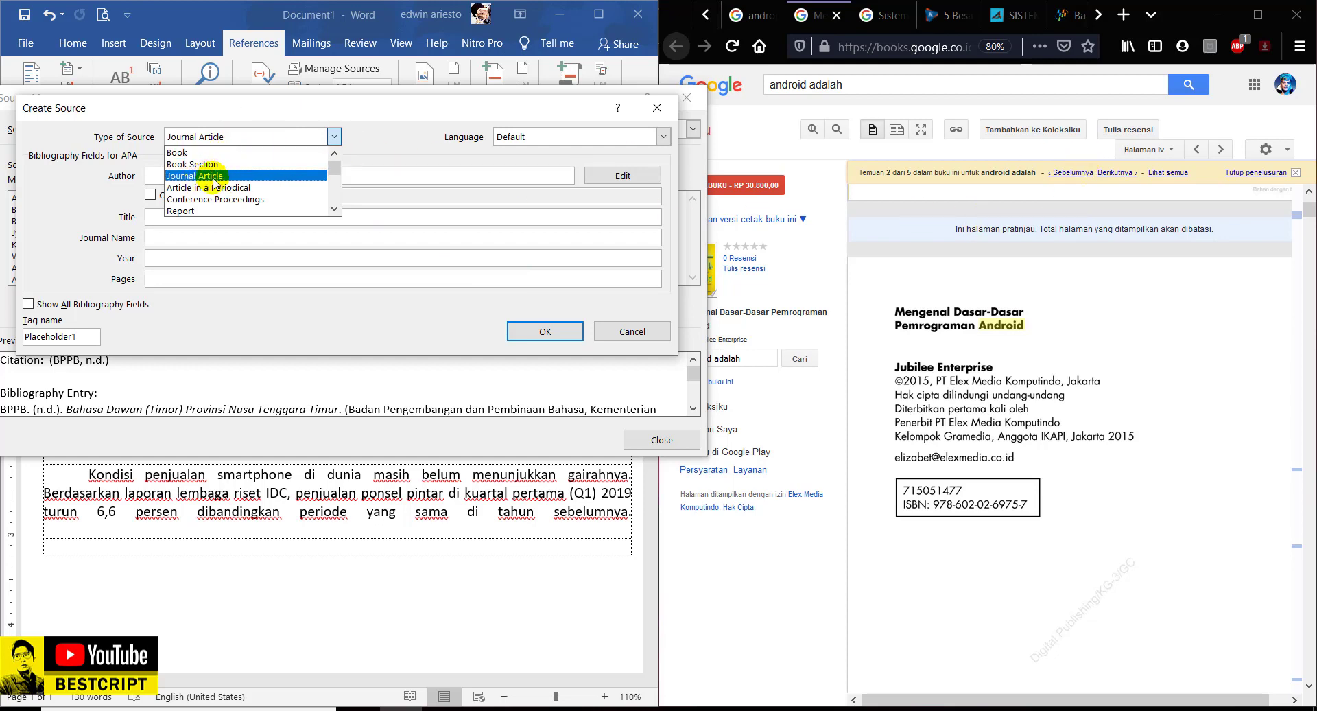
{"action": "left_click", "coordinate": [233, 153]}
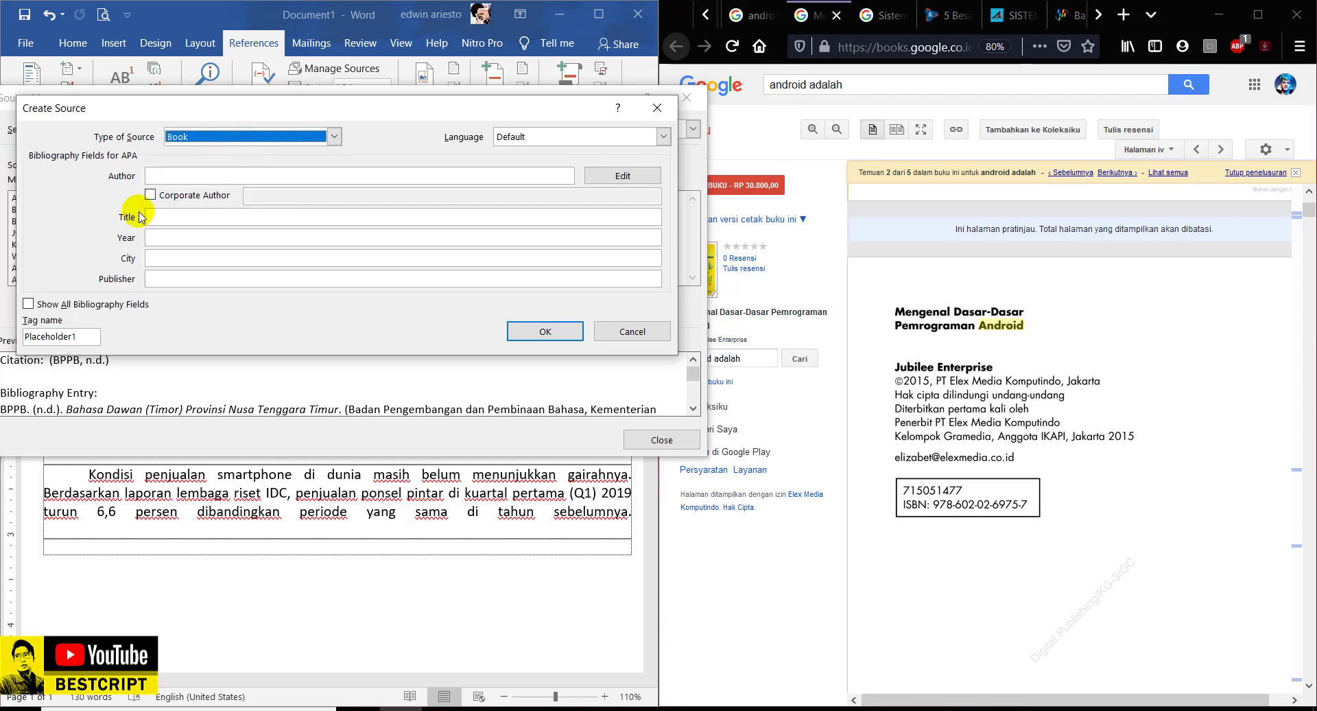
{"action": "left_click", "coordinate": [236, 136]}
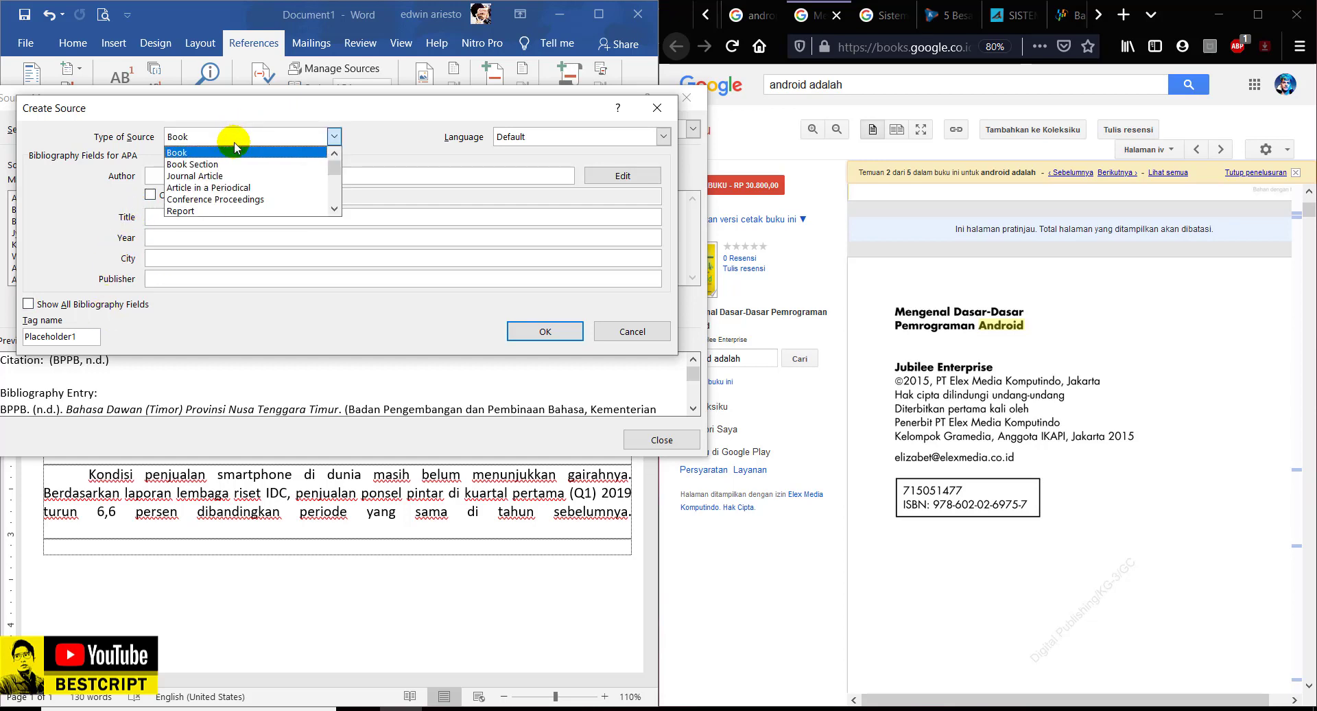
{"action": "left_click", "coordinate": [227, 178]}
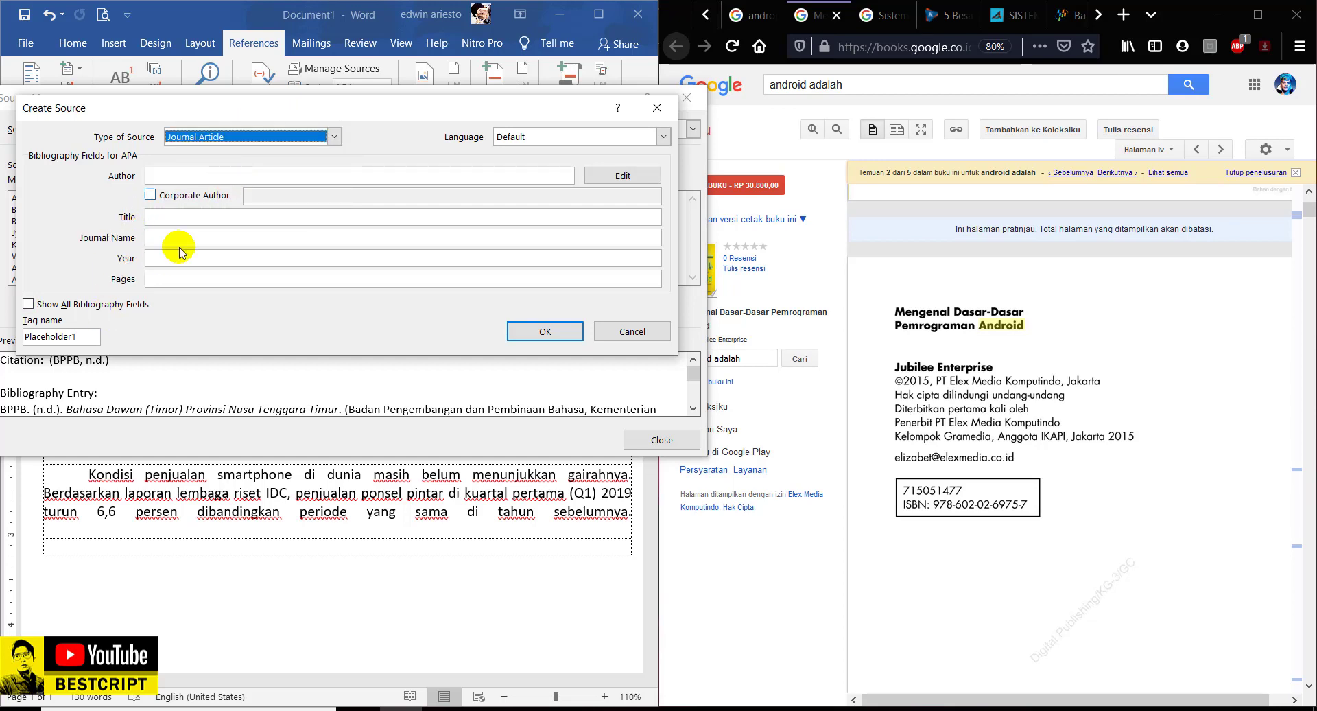
{"action": "left_click", "coordinate": [242, 141]}
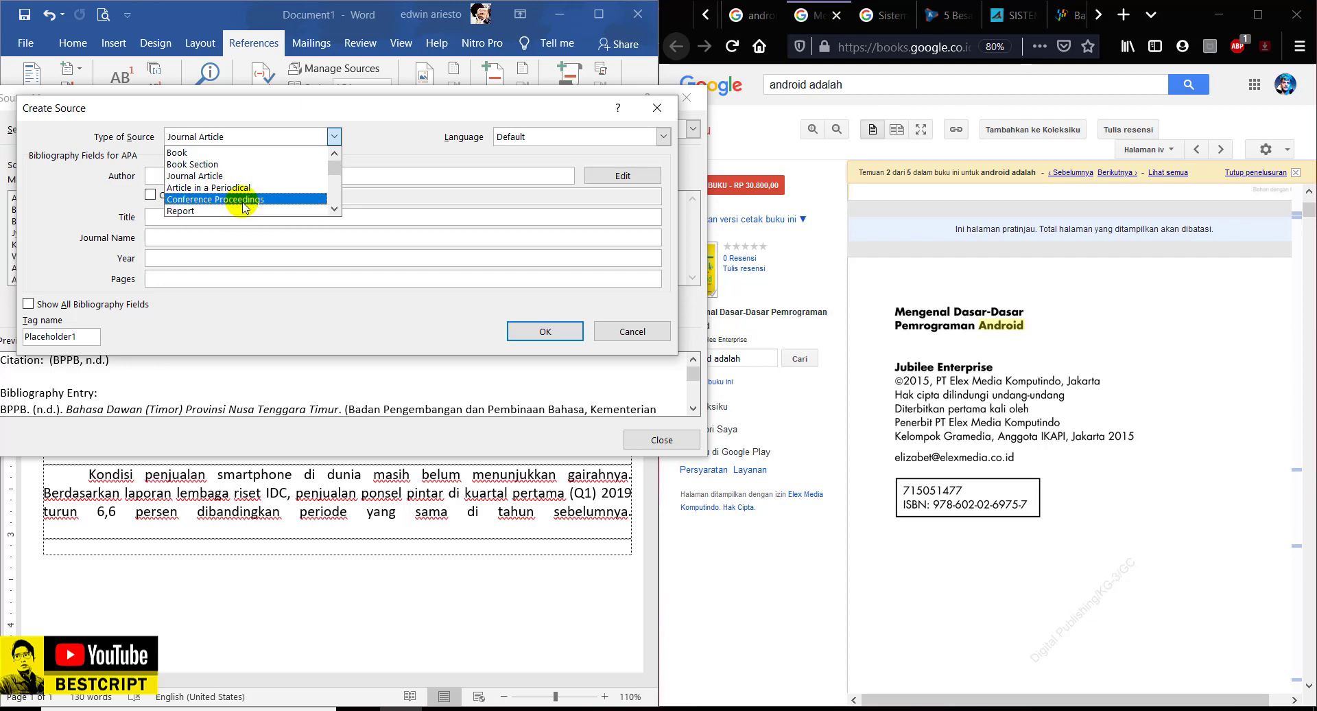
{"action": "left_click", "coordinate": [190, 212]}
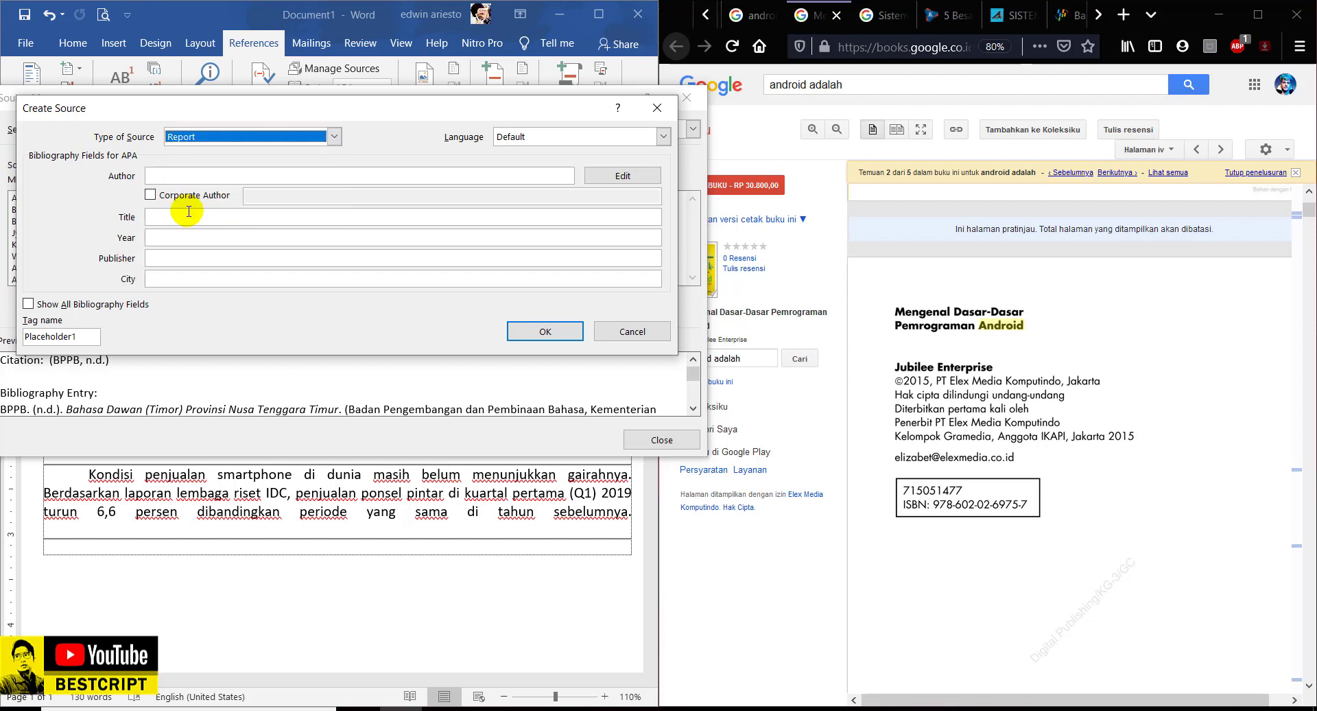
- Try Web site as the type, then settle on Book and focus the Author field
{"action": "left_click", "coordinate": [207, 145]}
{"action": "left_click", "coordinate": [209, 145]}
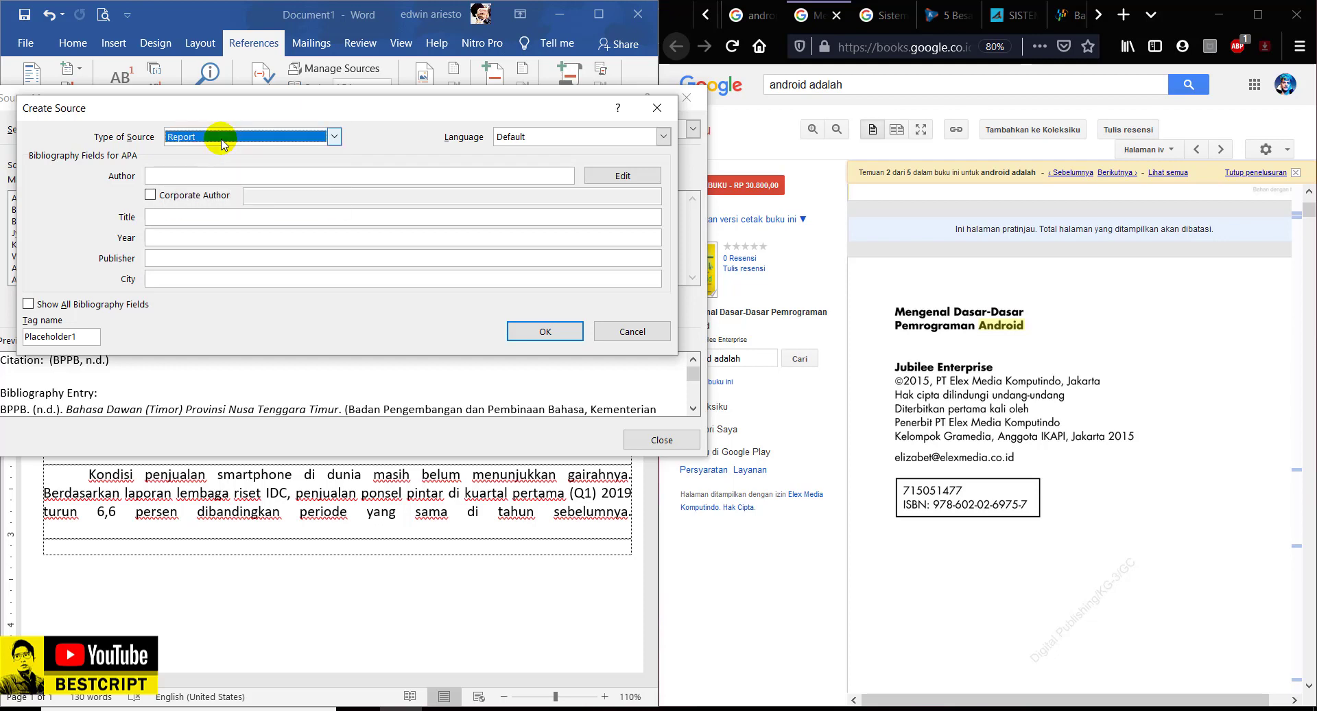
{"action": "left_click", "coordinate": [211, 147]}
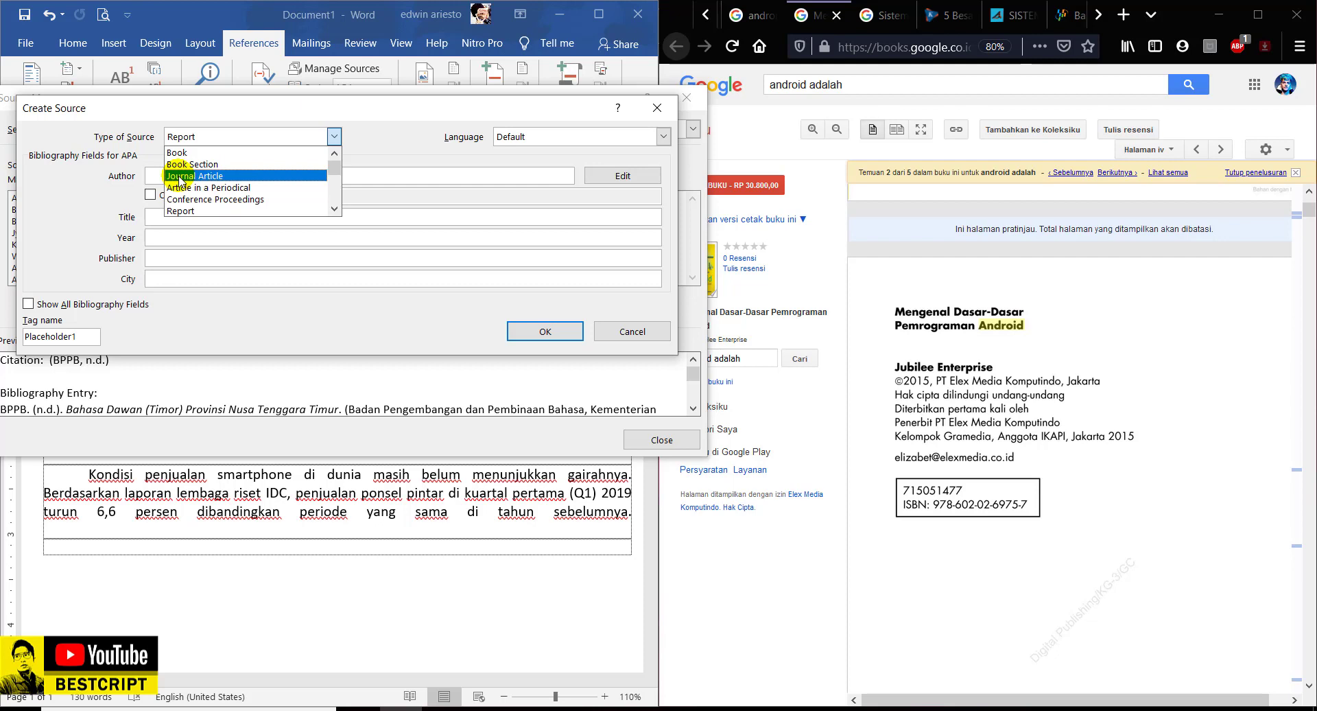
{"action": "scroll", "coordinate": [213, 189], "scroll_direction": "down", "scroll_amount": 1}
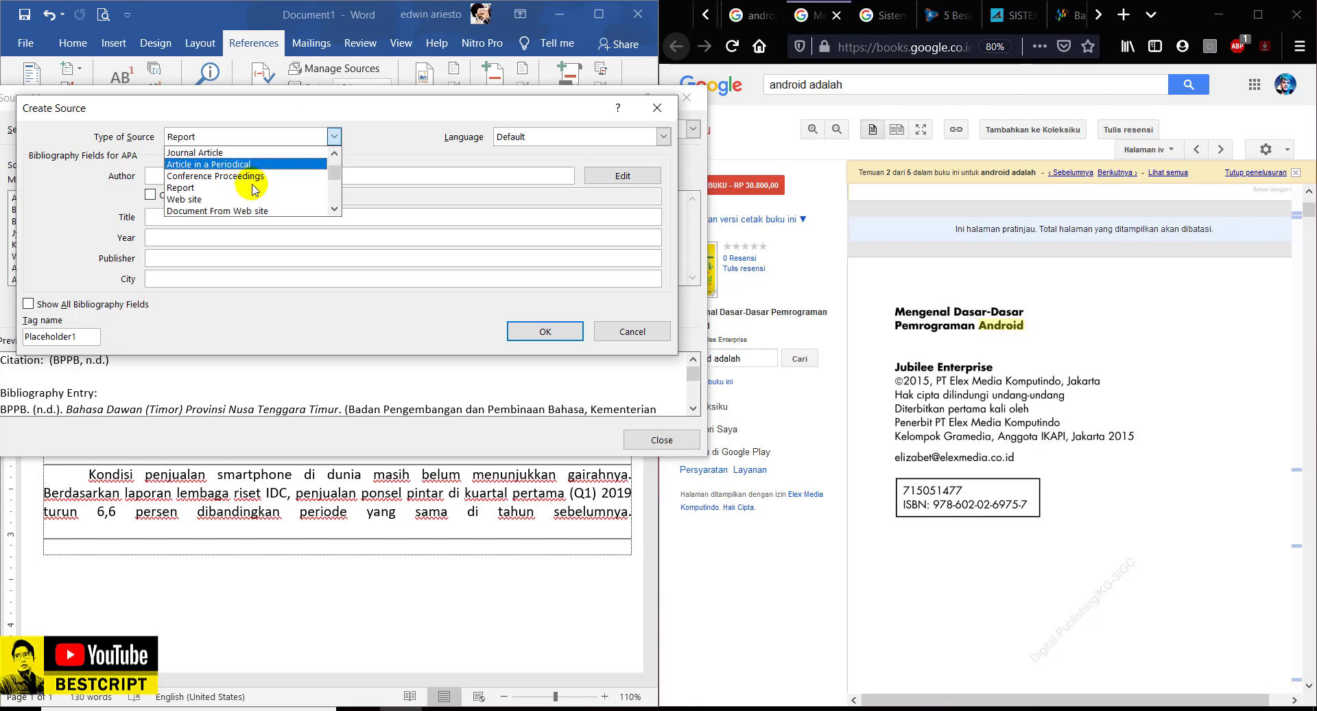
{"action": "left_click", "coordinate": [192, 200]}
{"action": "left_click", "coordinate": [155, 217]}
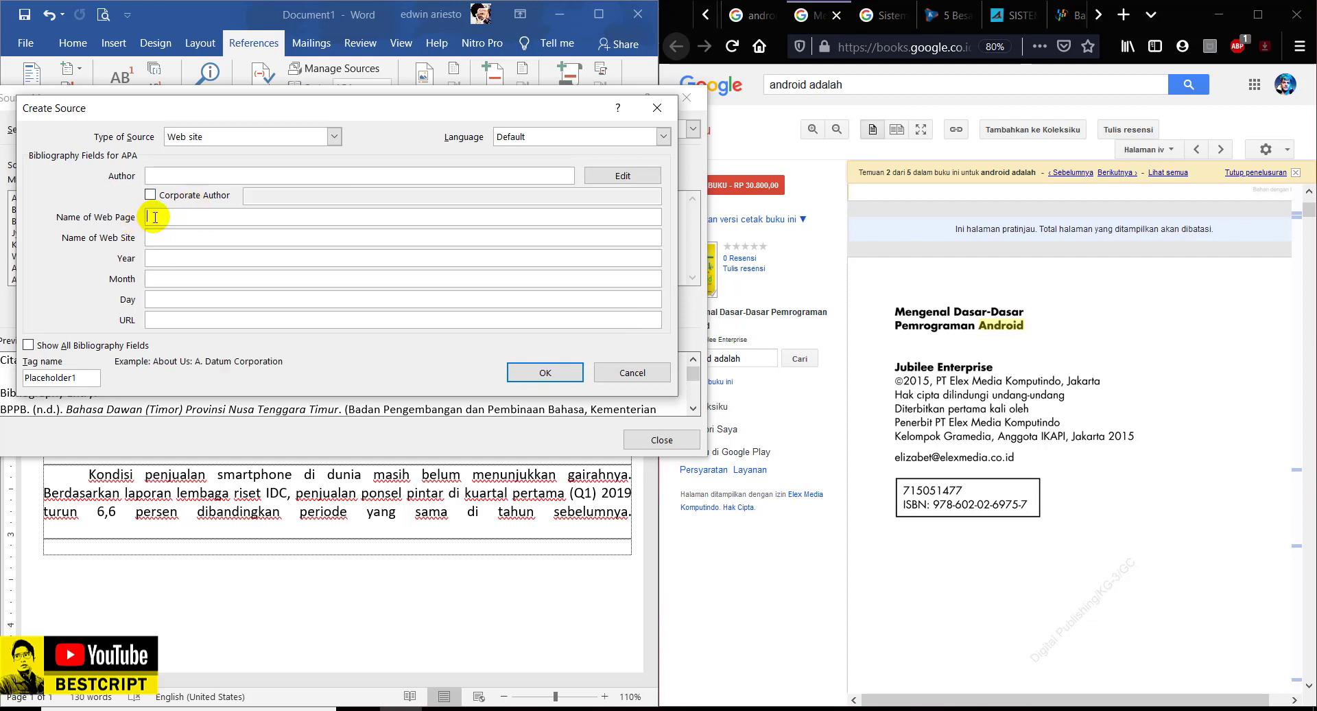
{"action": "left_click", "coordinate": [250, 137]}
{"action": "scroll", "coordinate": [250, 167], "scroll_direction": "up", "scroll_amount": 3}
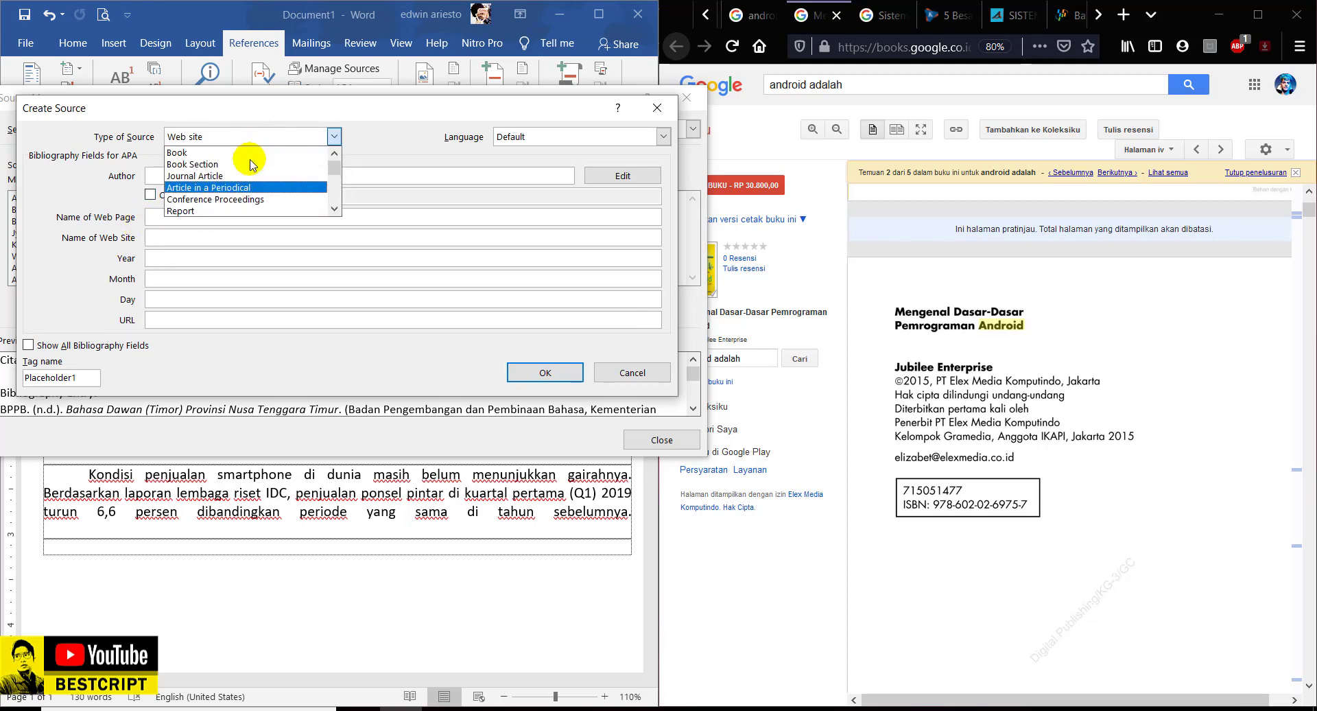
{"action": "left_click", "coordinate": [206, 152]}
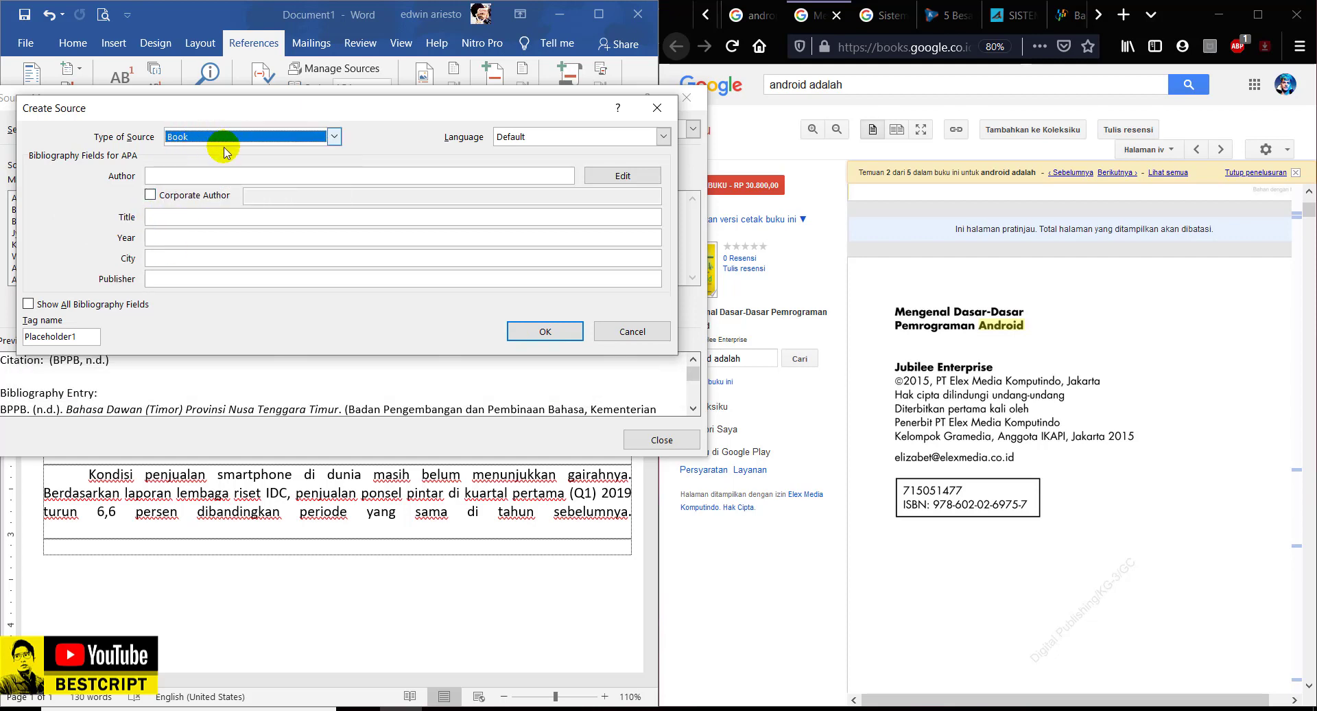
{"action": "left_click", "coordinate": [250, 175]}
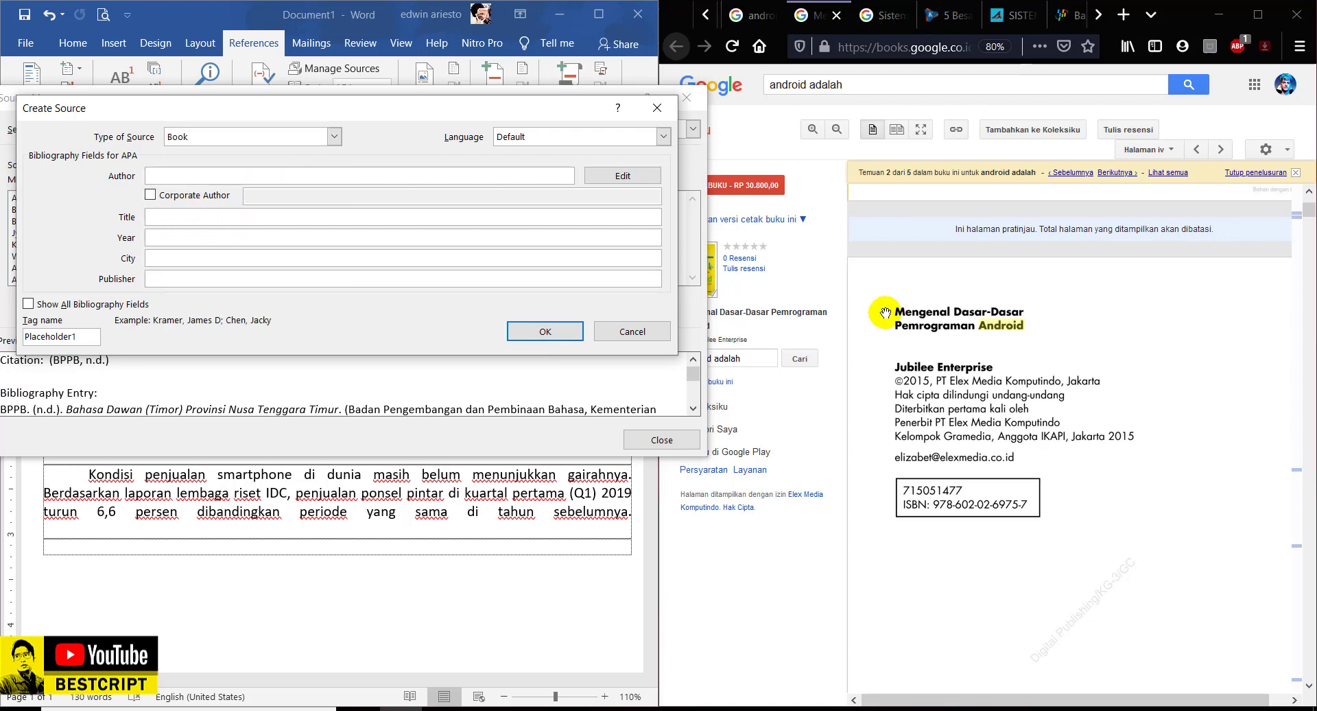
- Scroll the Google Books preview to the front cover and open the author Edit Name dialog
{"action": "scroll", "coordinate": [968, 359], "scroll_direction": "up", "scroll_amount": 5}
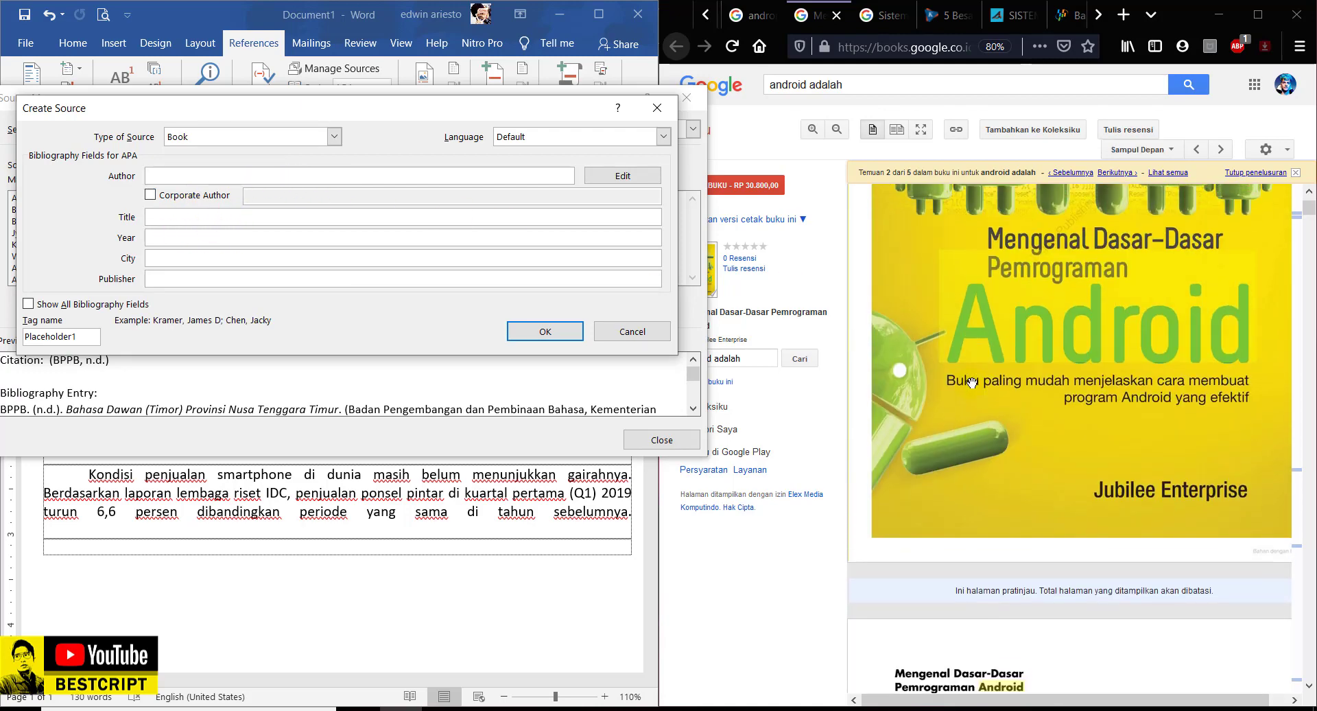
{"action": "scroll", "coordinate": [1190, 618], "scroll_direction": "up", "scroll_amount": 3}
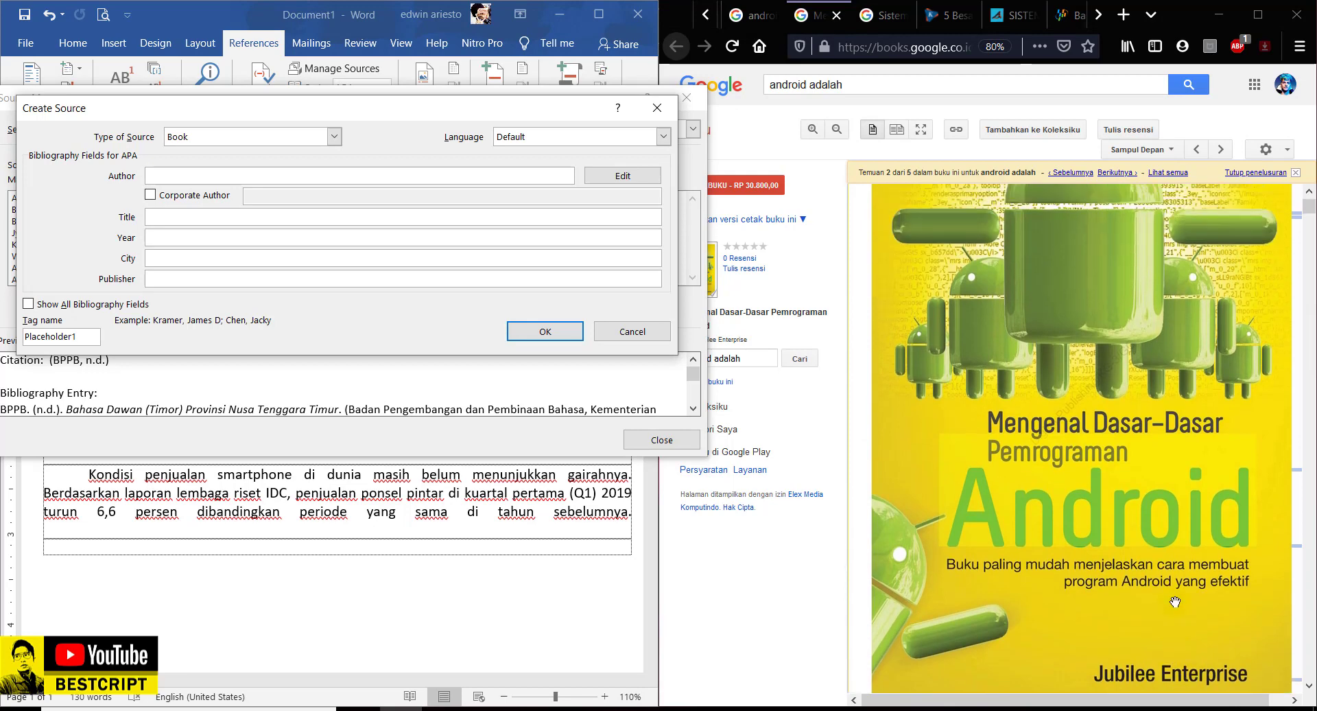
{"action": "scroll", "coordinate": [1169, 602], "scroll_direction": "down", "scroll_amount": 3}
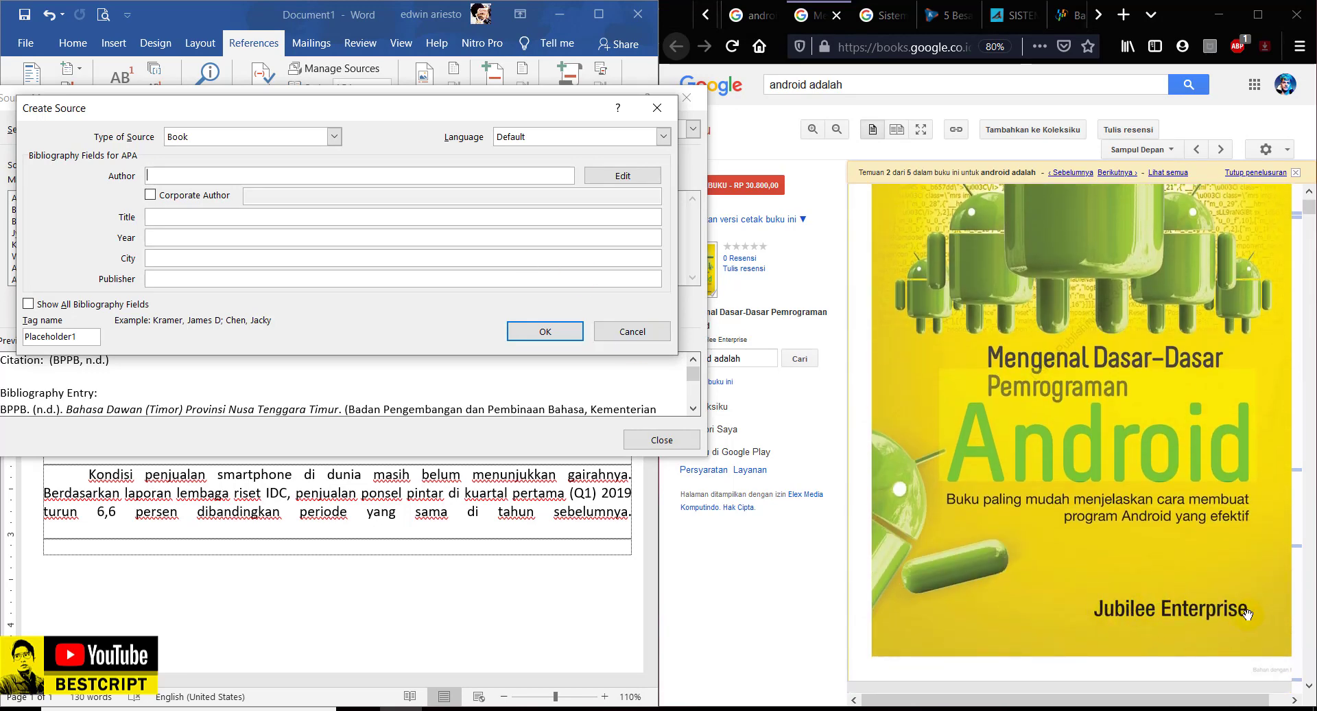
{"action": "left_click", "coordinate": [616, 178]}
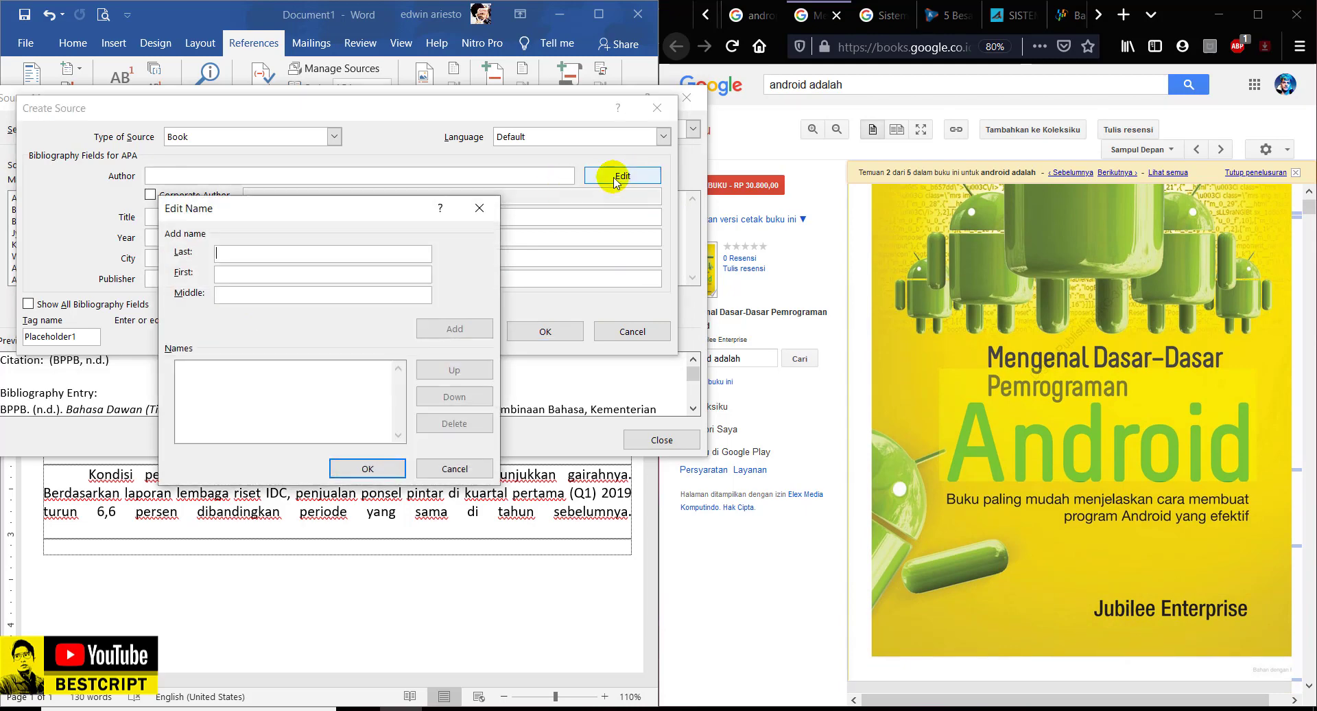
- Add Jubilee (first) Enterprise (last) to the book's author list
{"action": "left_click", "coordinate": [480, 208]}
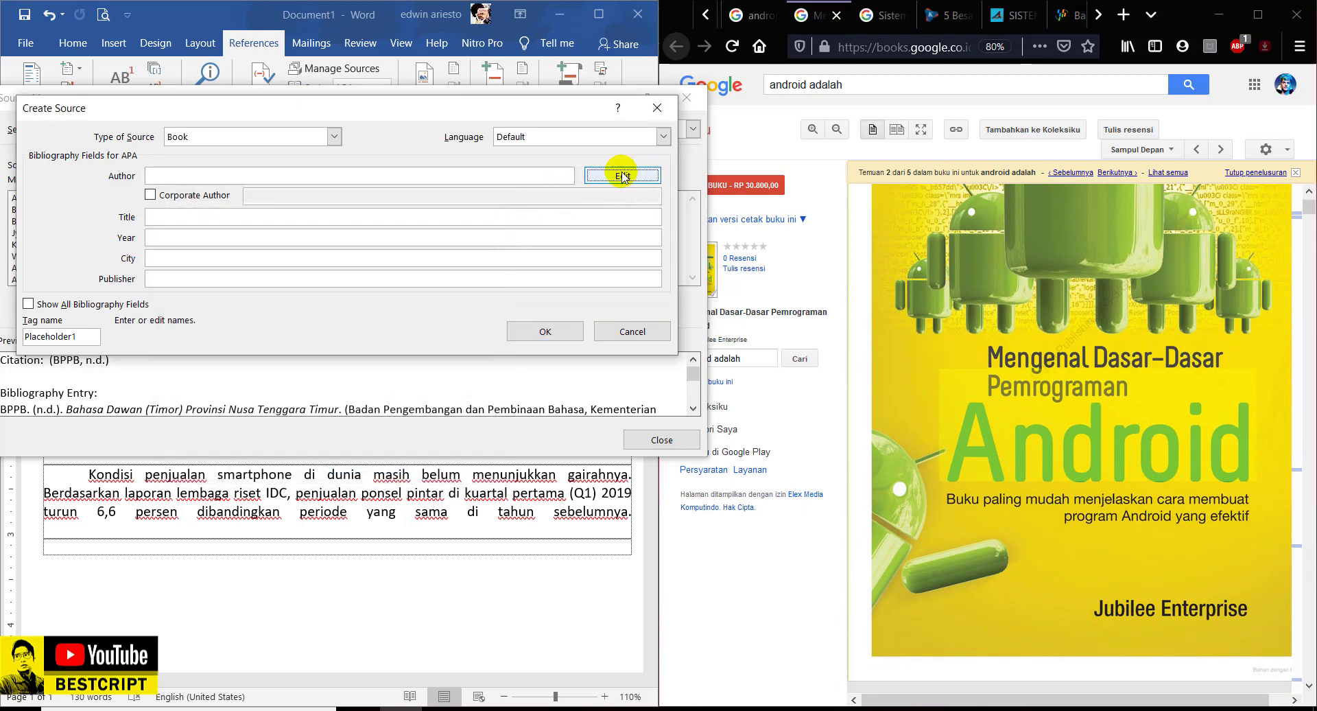
{"action": "left_click", "coordinate": [356, 181]}
{"action": "type", "text": "s"}
{"action": "key", "text": "BackSpace"}
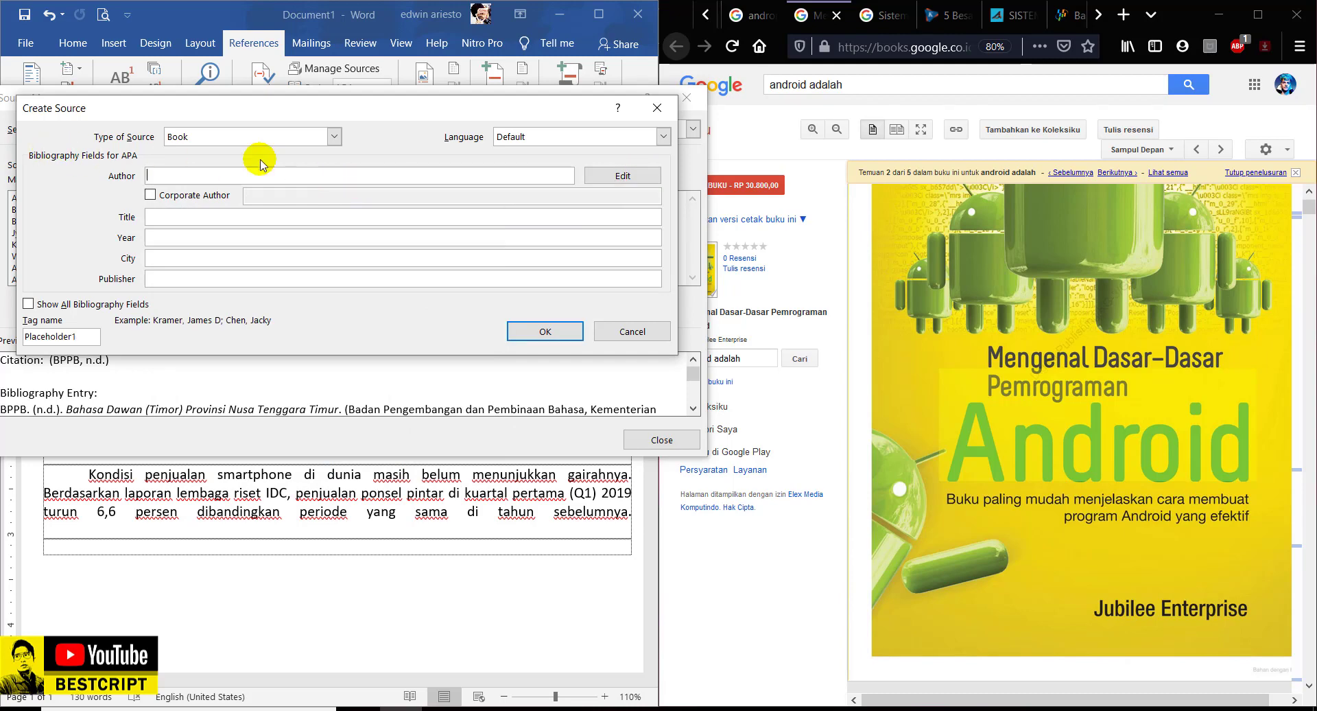
{"action": "left_click", "coordinate": [629, 182]}
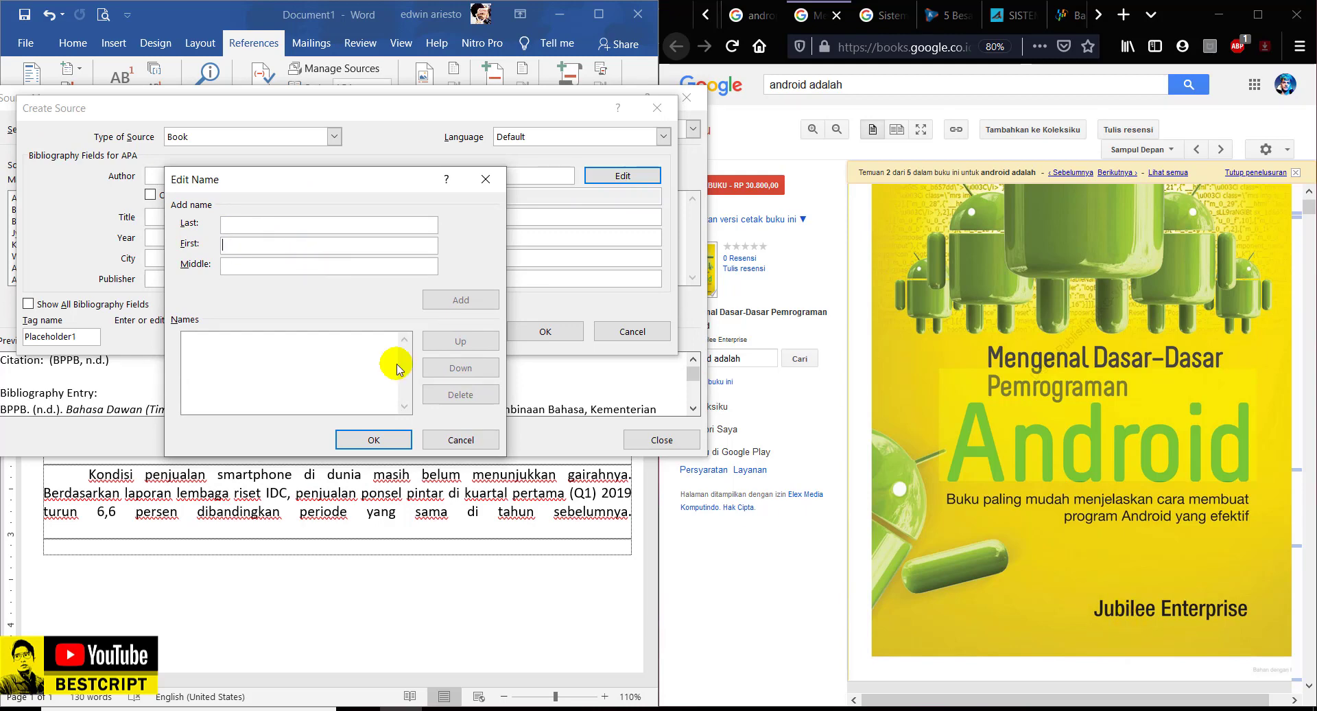
{"action": "type", "text": "Jubilee"}
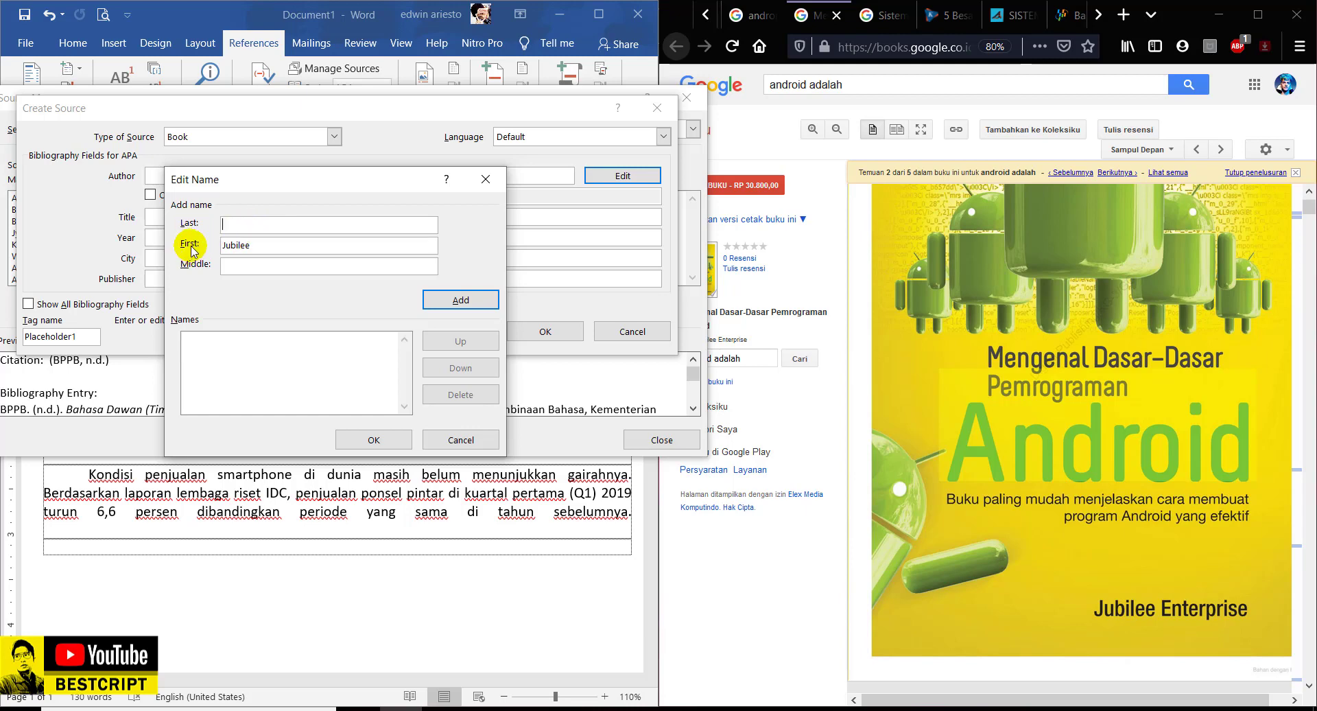
{"action": "left_click", "coordinate": [227, 265]}
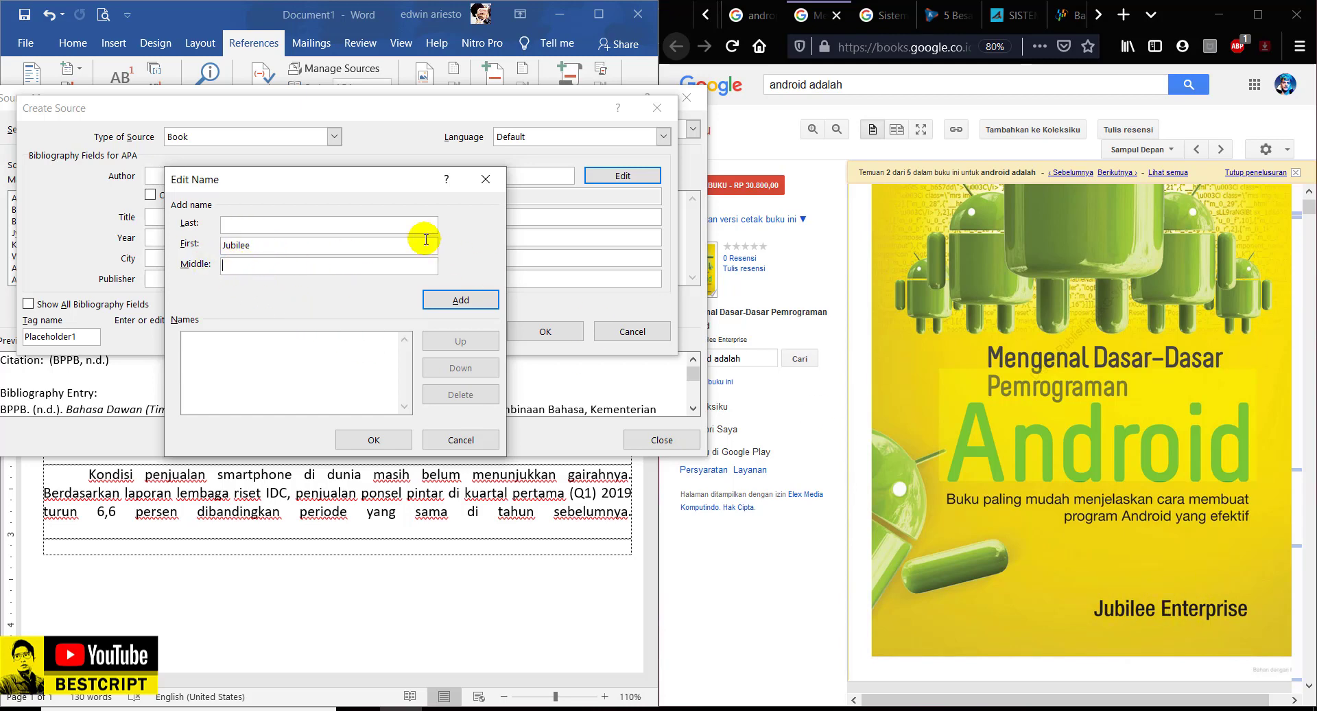
{"action": "left_click", "coordinate": [285, 225]}
{"action": "type", "text": "En"}
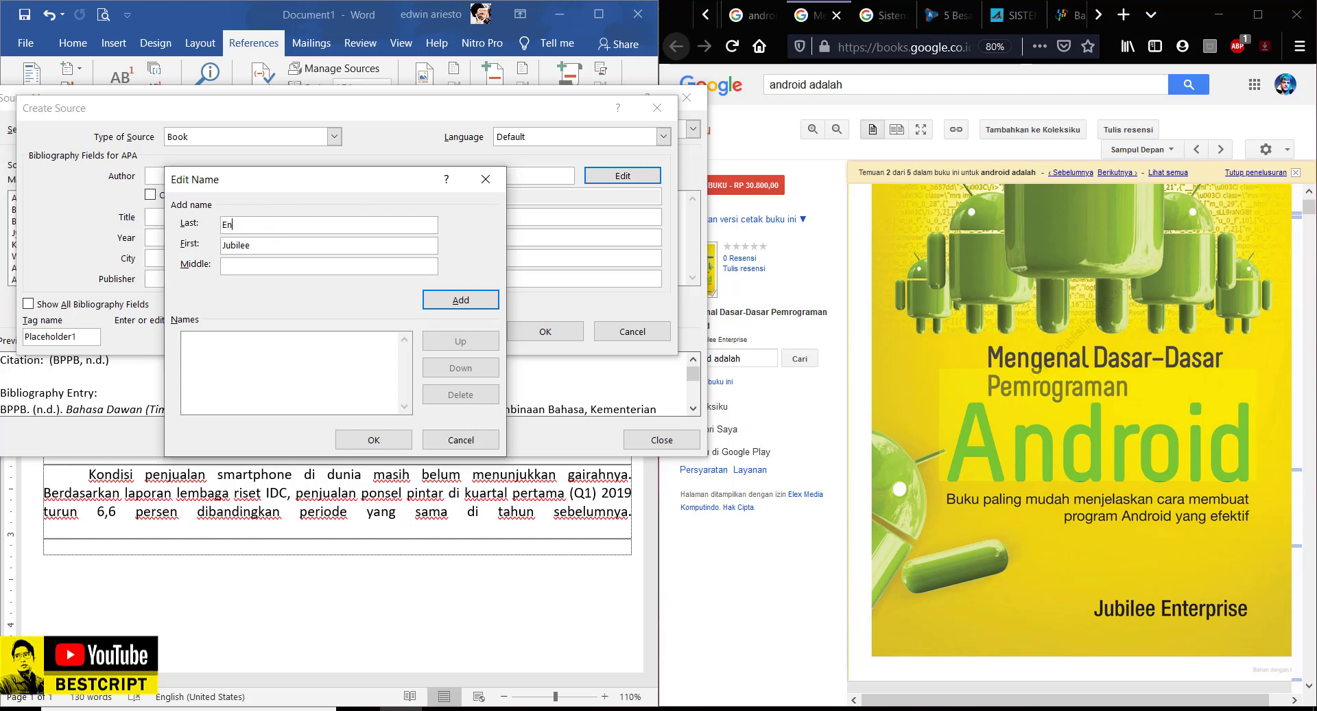
{"action": "type", "text": "terprise"}
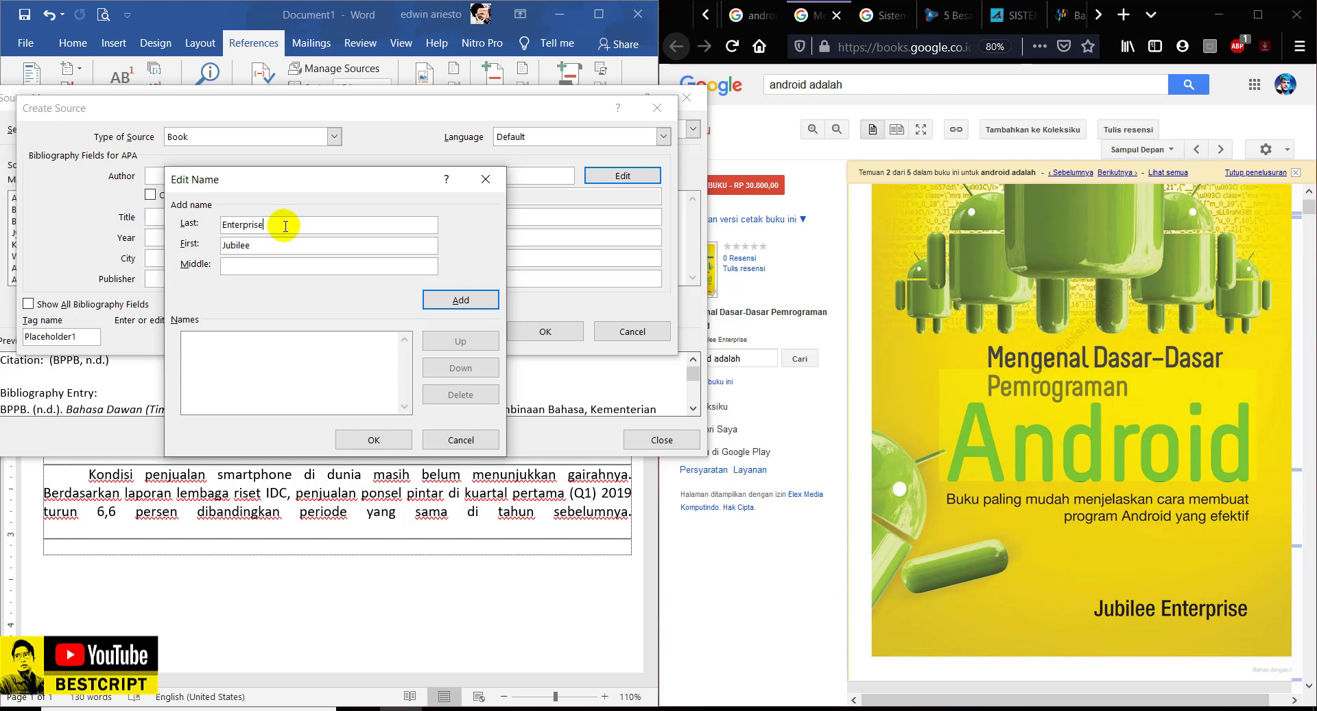
{"action": "left_click", "coordinate": [456, 300]}
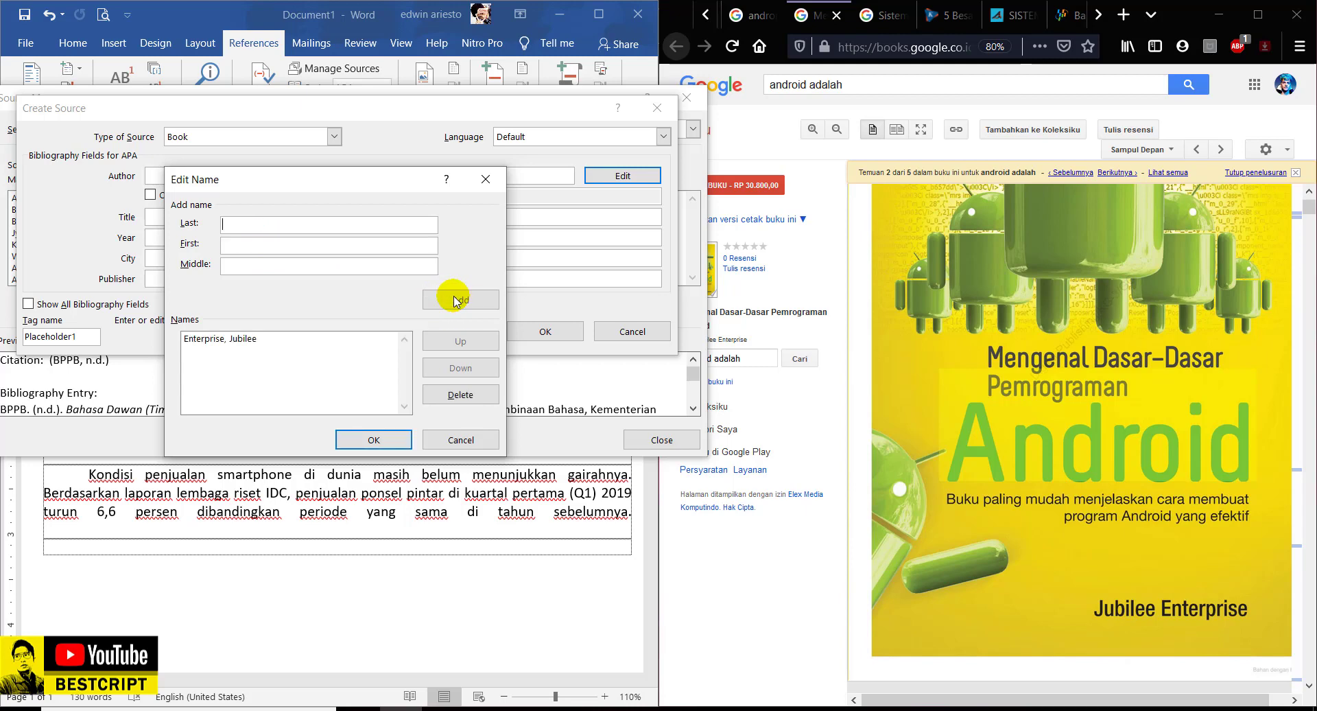
- Enter the second author's first, last and two-word middle name
{"action": "left_click", "coordinate": [247, 245]}
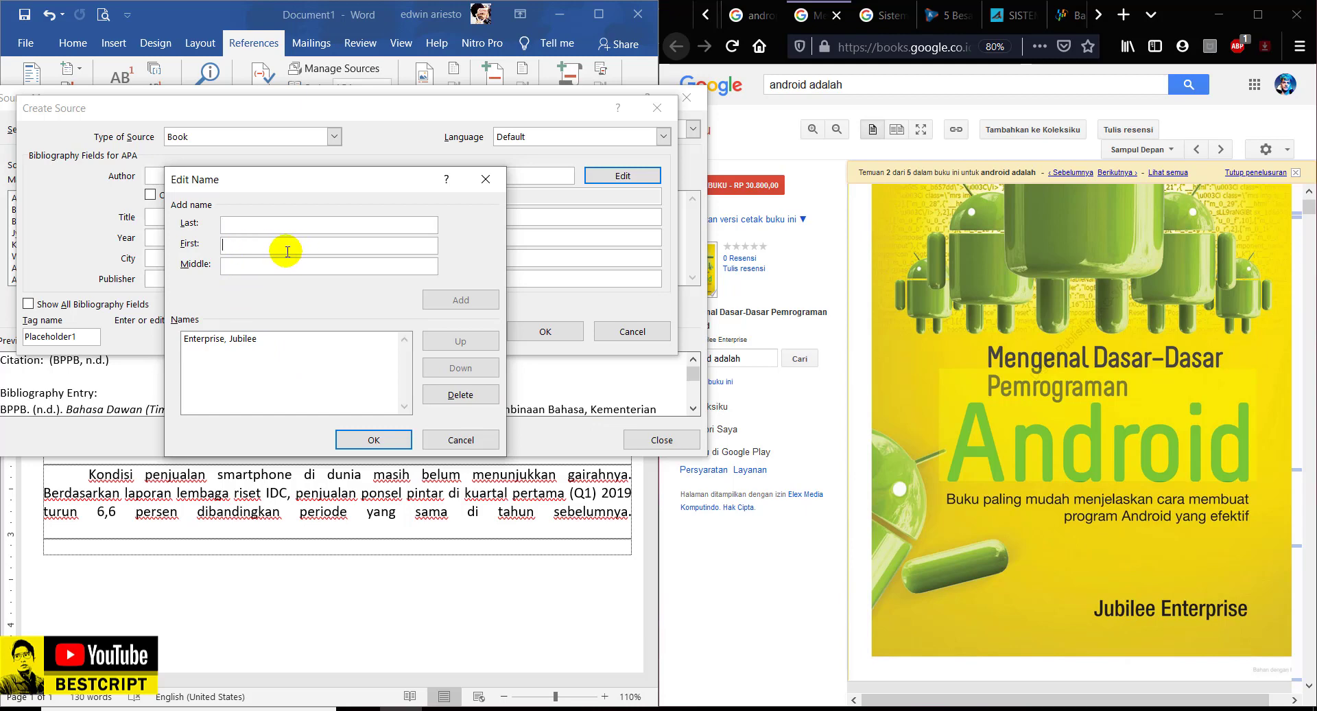
{"action": "type", "text": "Andi"}
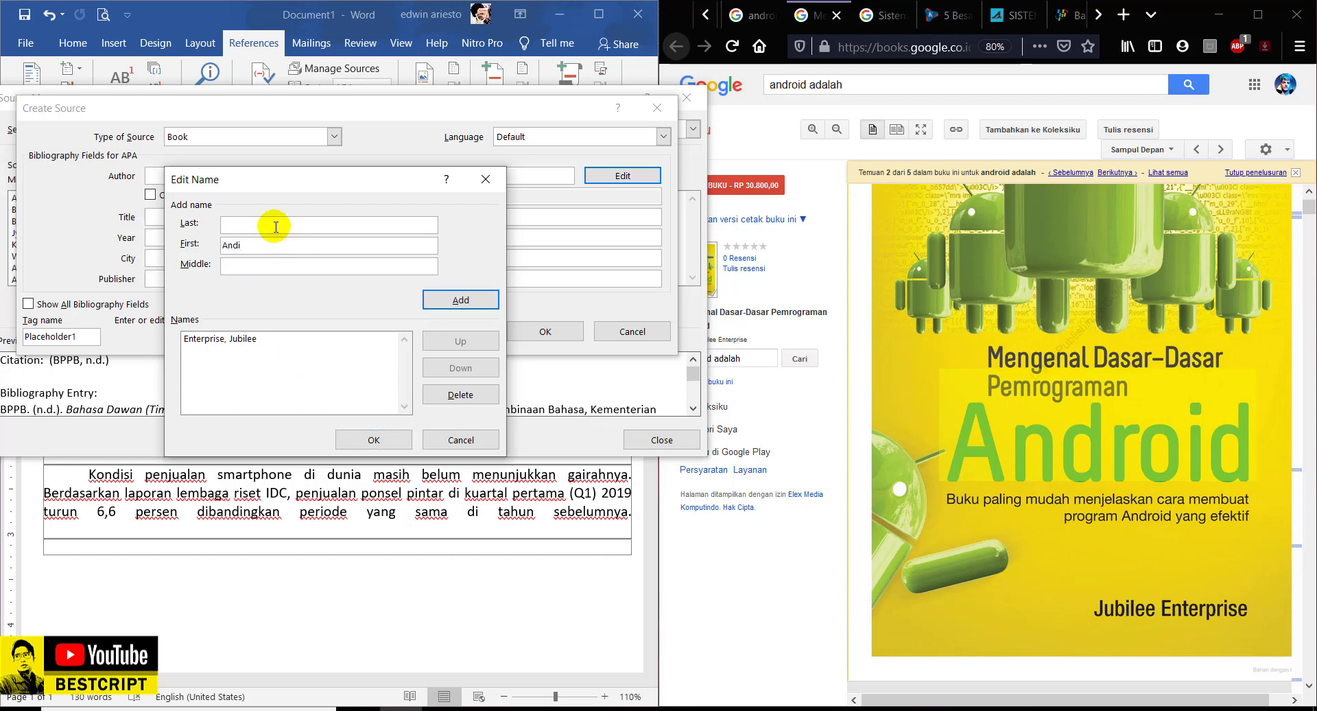
{"action": "left_click", "coordinate": [276, 226]}
{"action": "type", "text": "Nugroho"}
{"action": "key", "text": "Tab"}
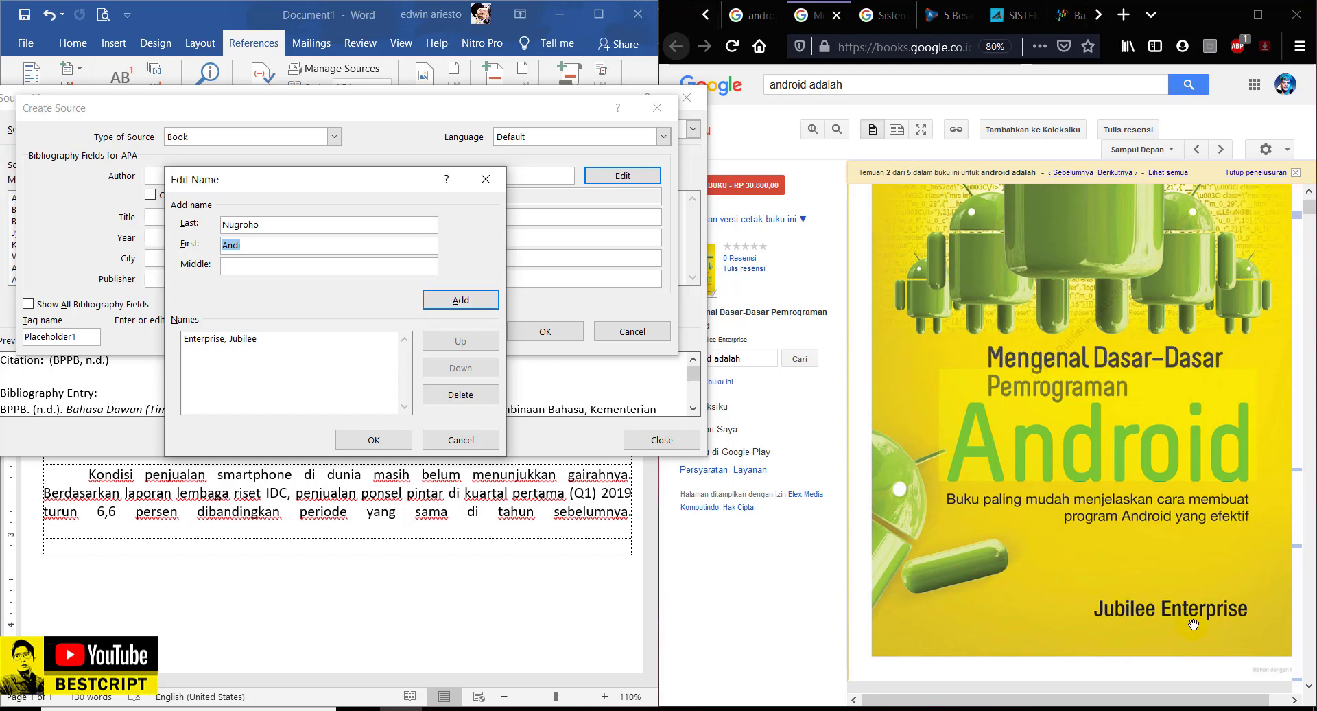
{"action": "left_click_drag", "start_coordinate": [265, 225], "coordinate": [85, 239]}
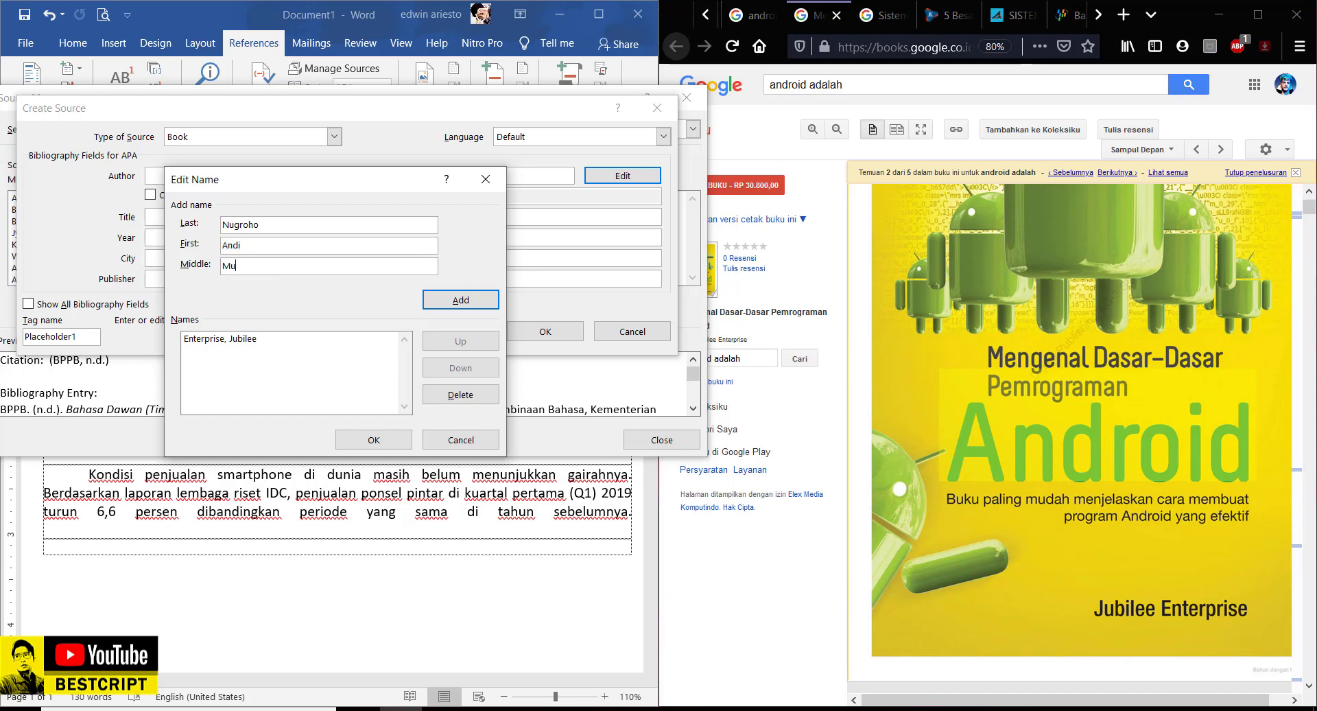
{"action": "left_click", "coordinate": [249, 269]}
{"action": "type", "text": "Muhammad kas"}
{"action": "key", "text": "BackSpace"}
{"action": "key", "text": "BackSpace"}
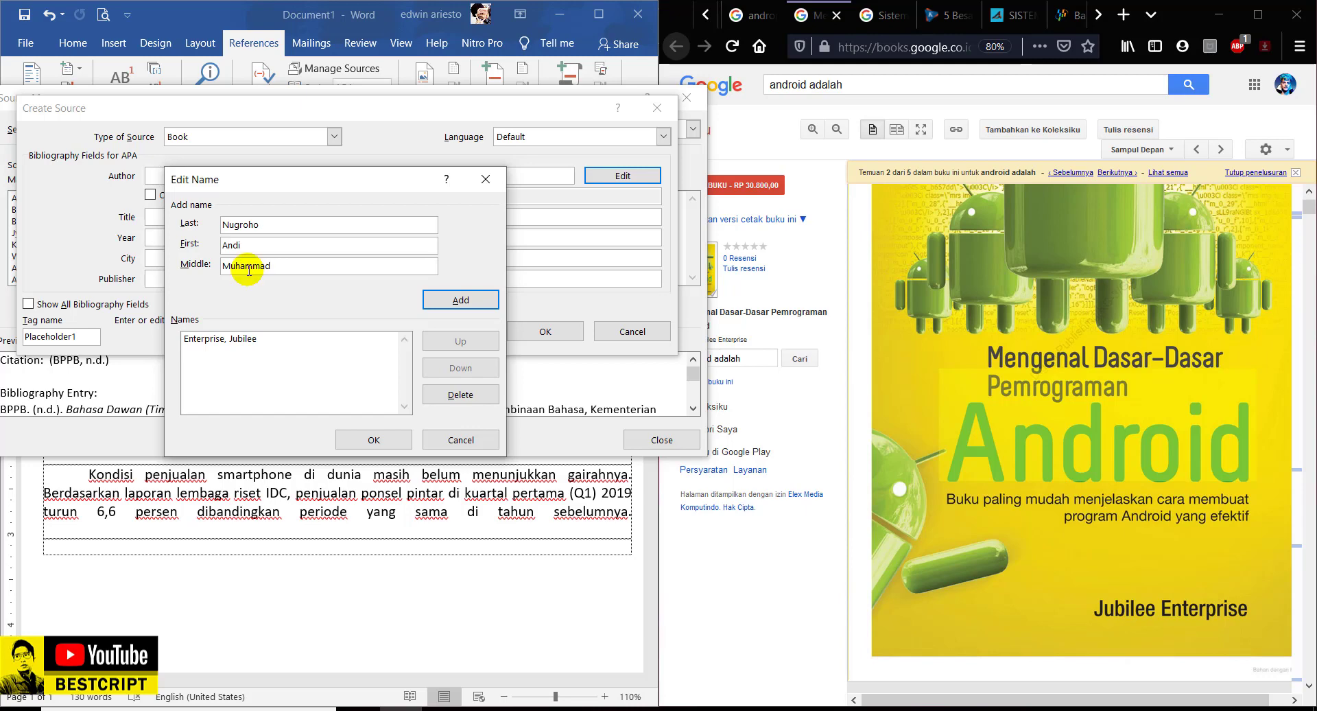
{"action": "type", "text": "Safirudin"}
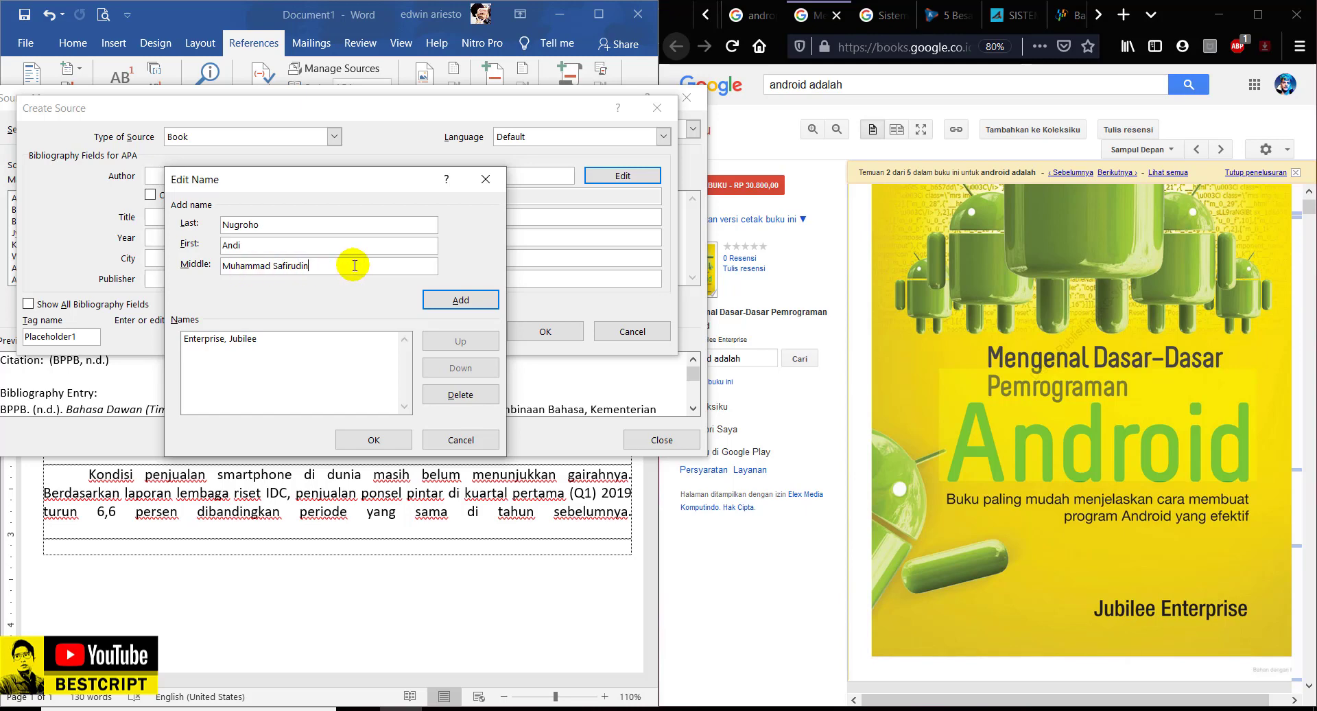
- Trim the second author's middle name to one word and add the name to the list
{"action": "left_click_drag", "start_coordinate": [350, 265], "coordinate": [204, 265]}
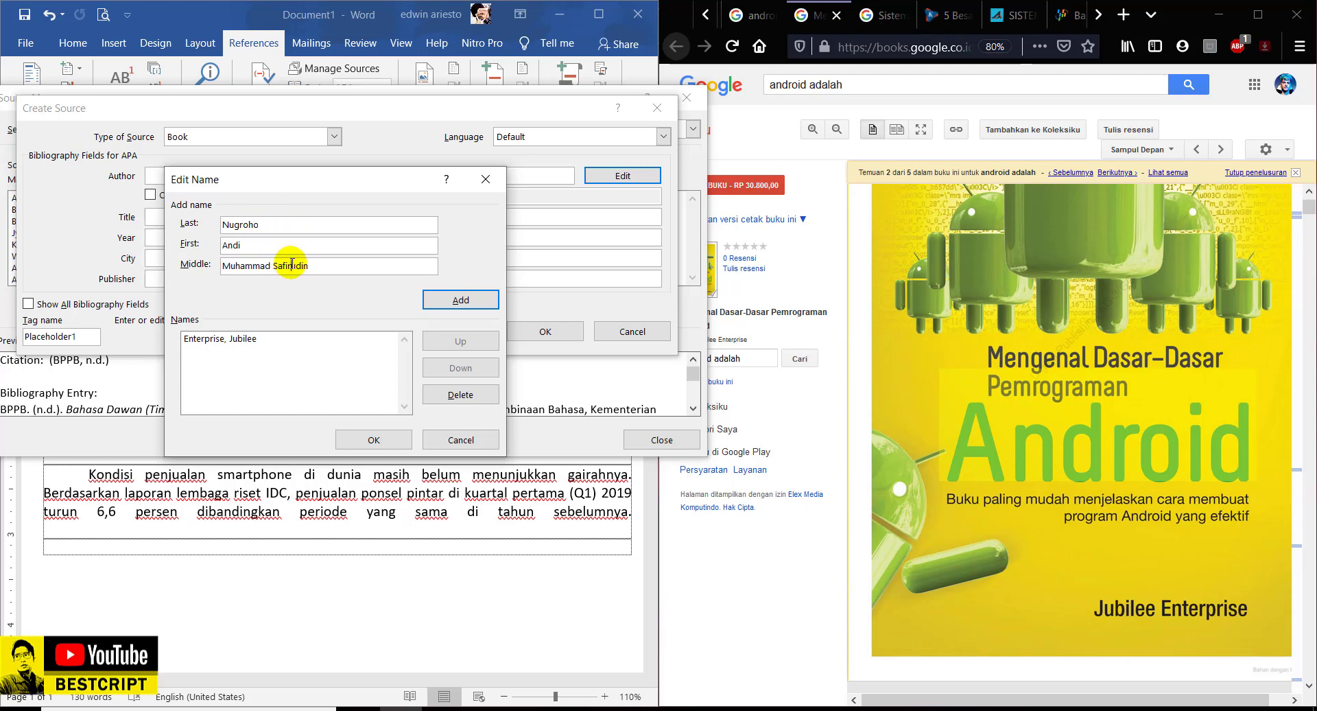
{"action": "left_click_drag", "start_coordinate": [341, 269], "coordinate": [209, 268]}
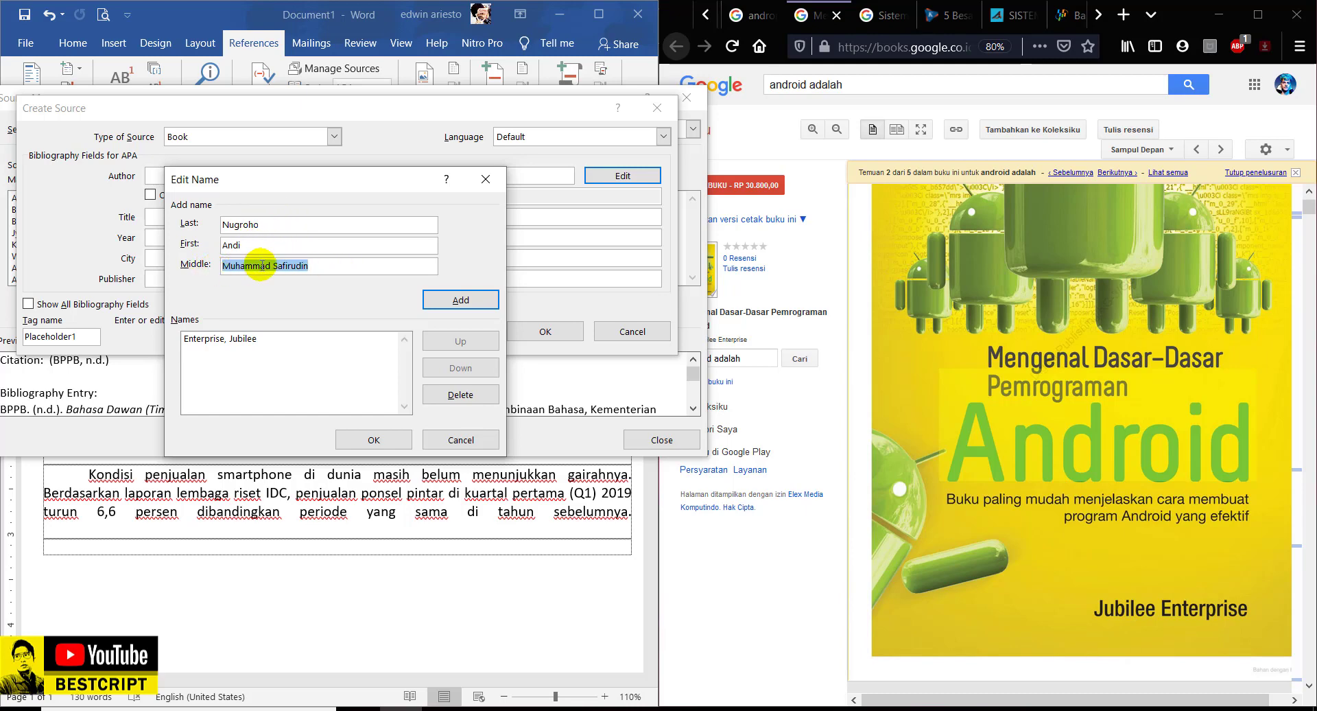
{"action": "double_click", "coordinate": [263, 266]}
{"action": "double_click", "coordinate": [296, 266]}
{"action": "double_click", "coordinate": [234, 245]}
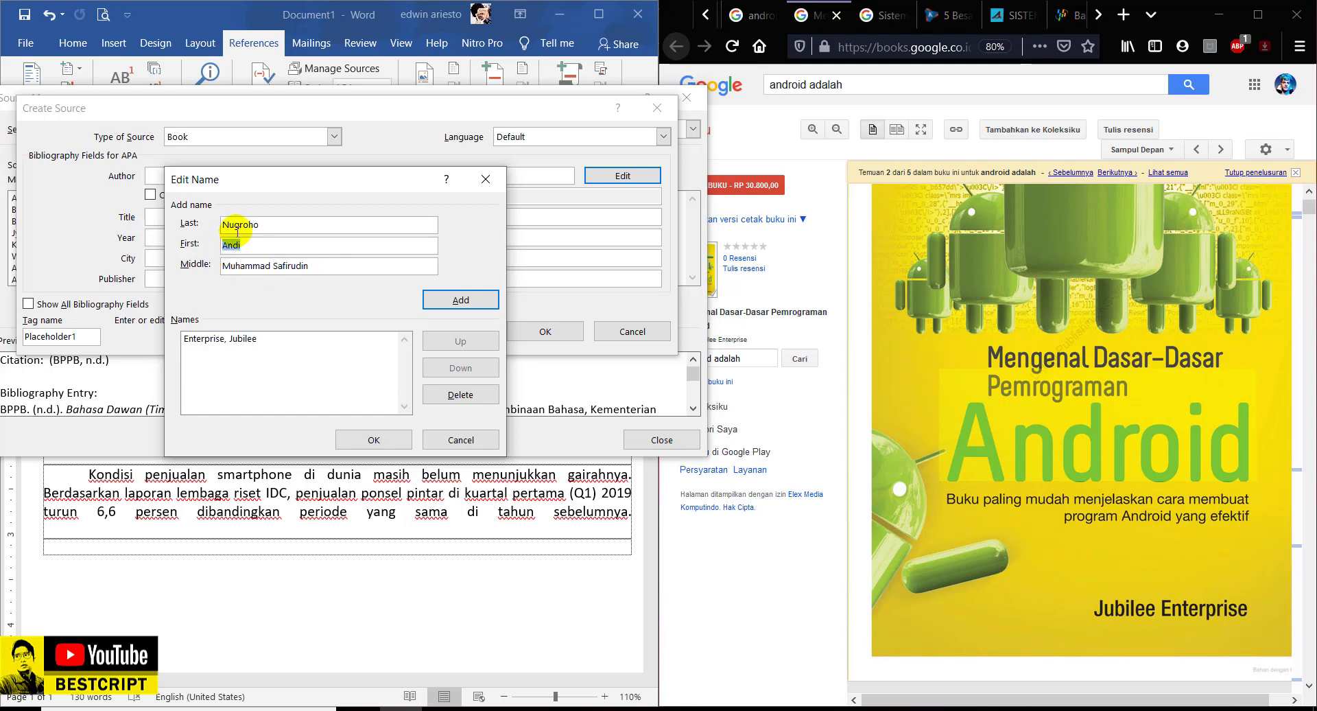
{"action": "double_click", "coordinate": [238, 225]}
{"action": "left_click_drag", "start_coordinate": [321, 266], "coordinate": [219, 225]}
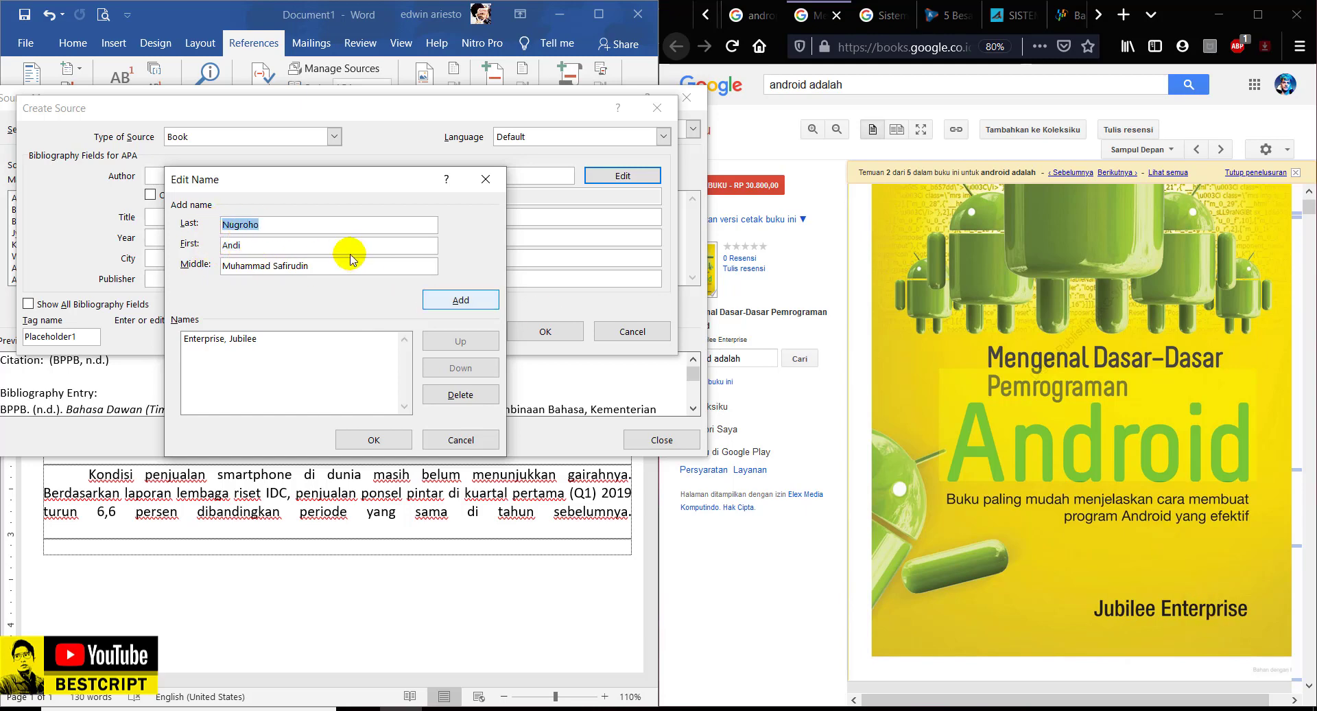
{"action": "left_click_drag", "start_coordinate": [323, 265], "coordinate": [153, 264]}
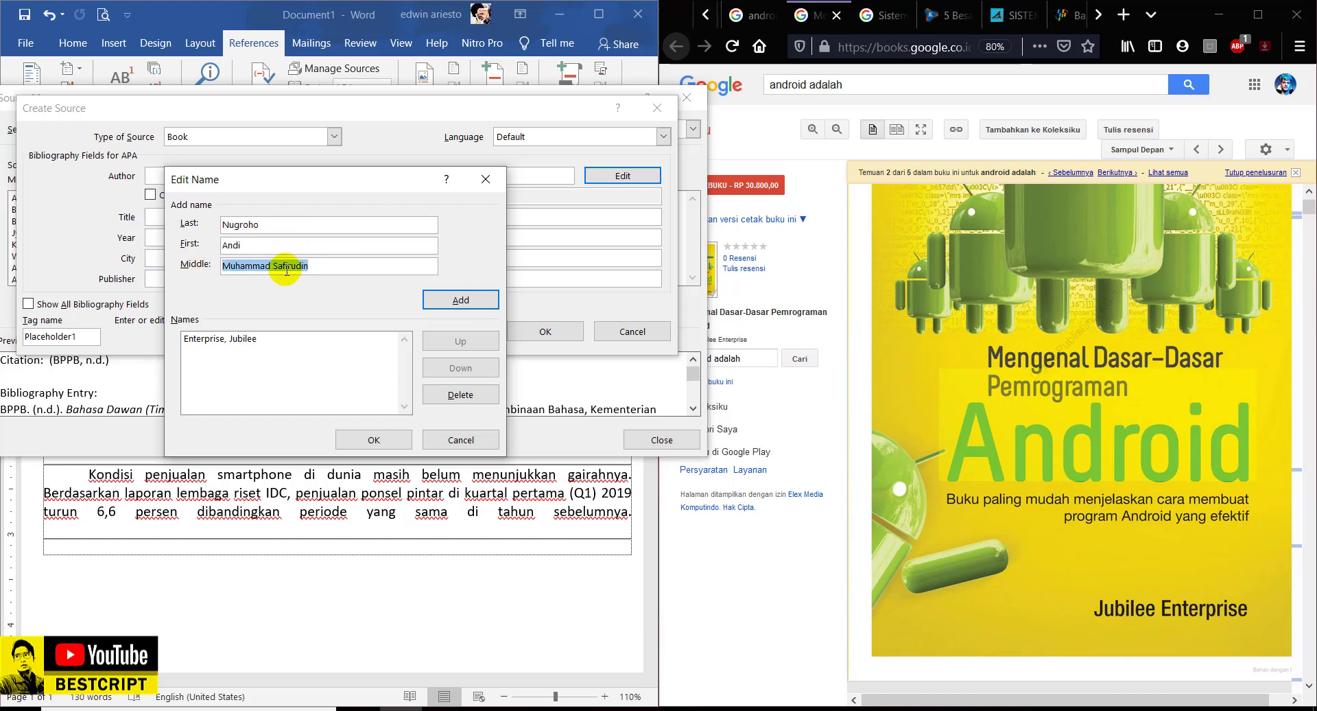
{"action": "key", "text": "BackSpace"}
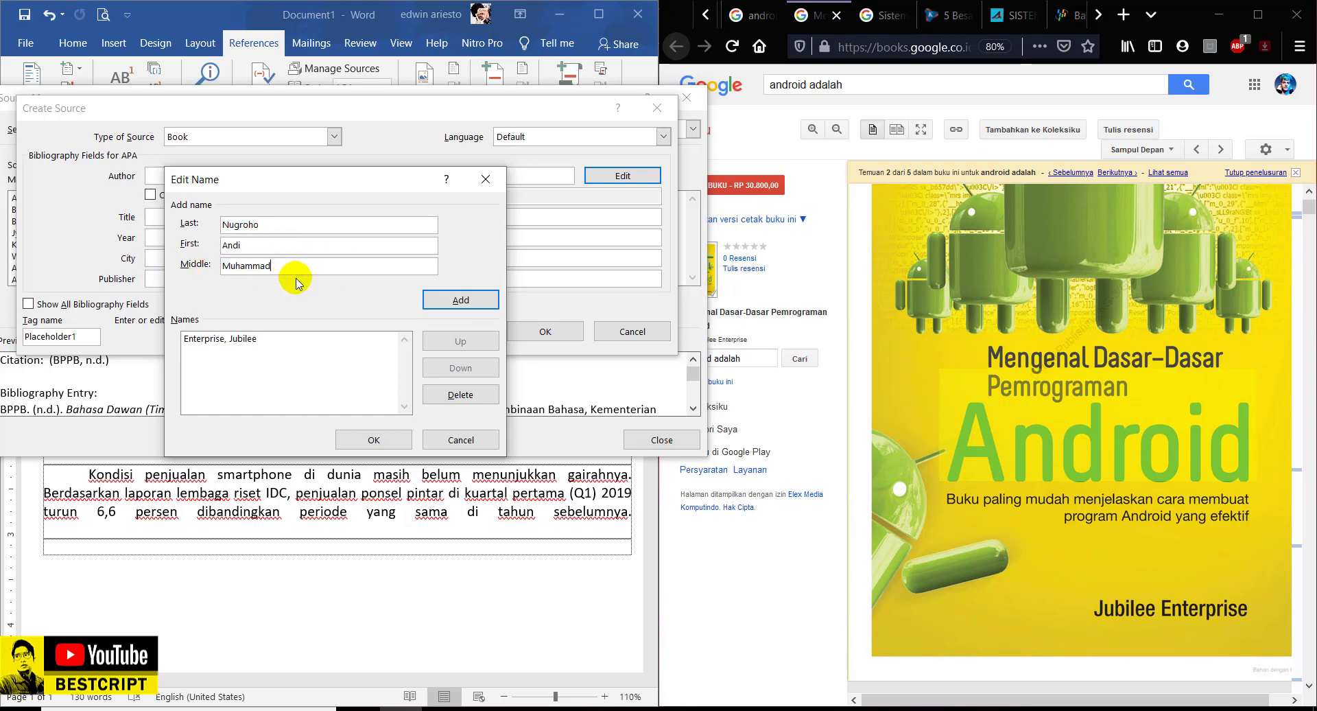
{"action": "left_click", "coordinate": [471, 303]}
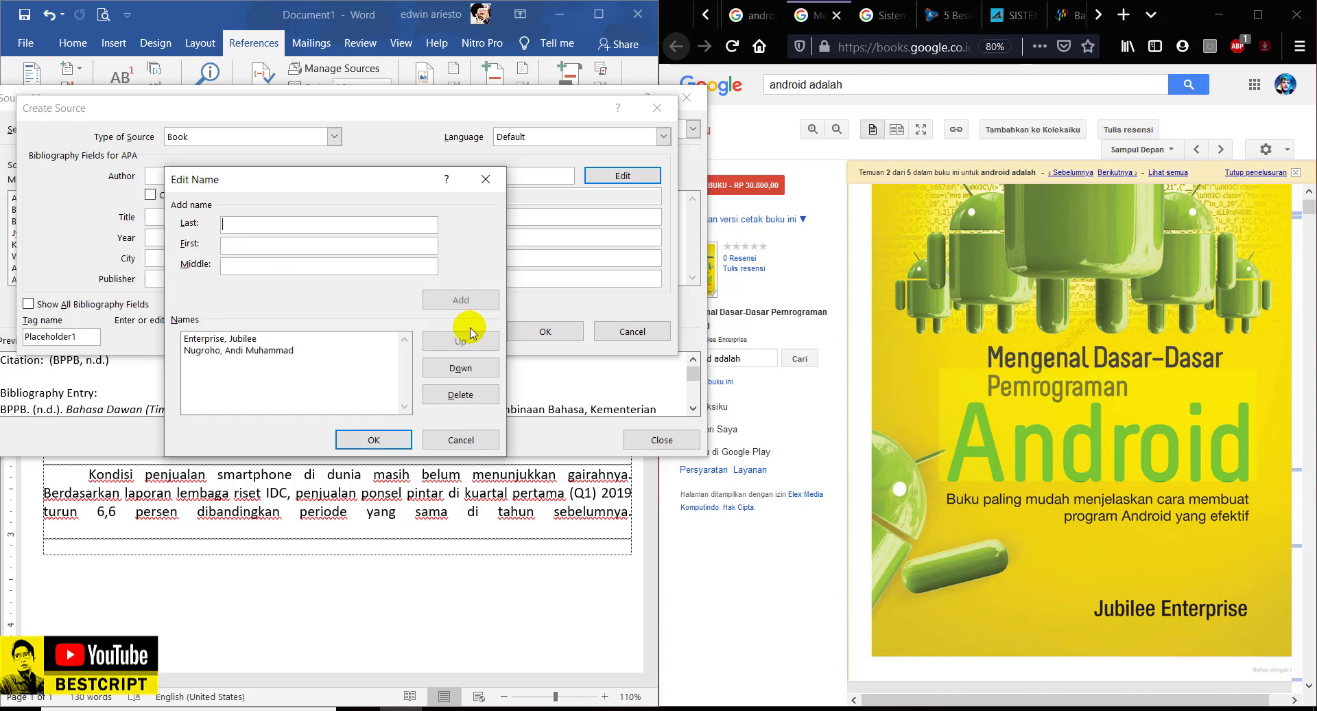
- Remove the extra second author so the book source lists only its single author
{"action": "left_click", "coordinate": [264, 351]}
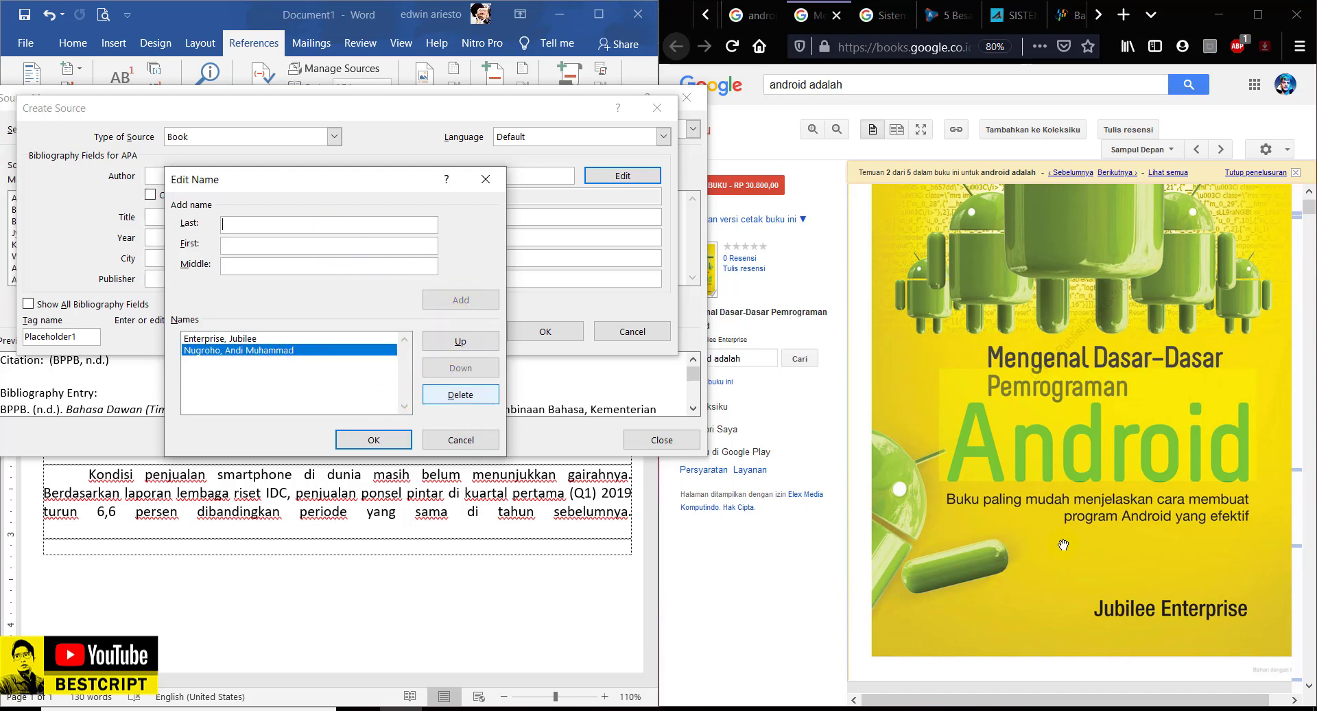
{"action": "left_click", "coordinate": [461, 394]}
{"action": "left_click", "coordinate": [252, 340]}
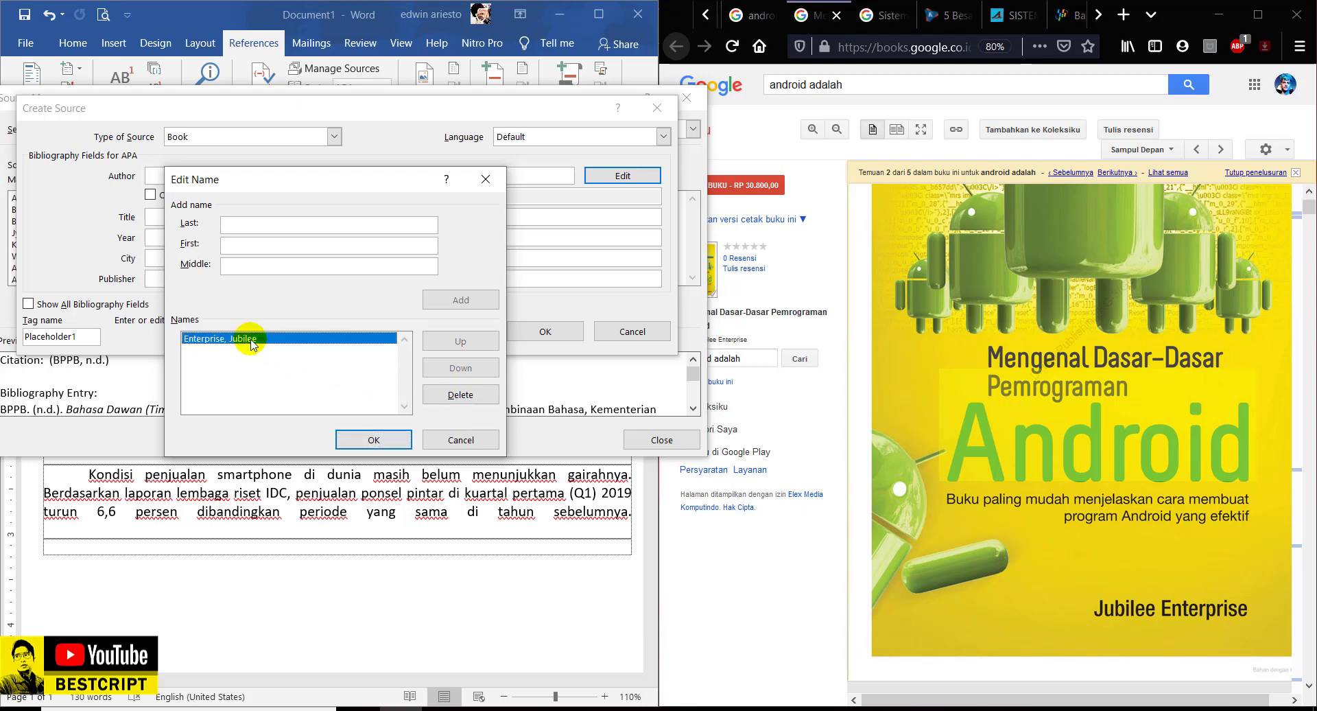
{"action": "left_click", "coordinate": [374, 440]}
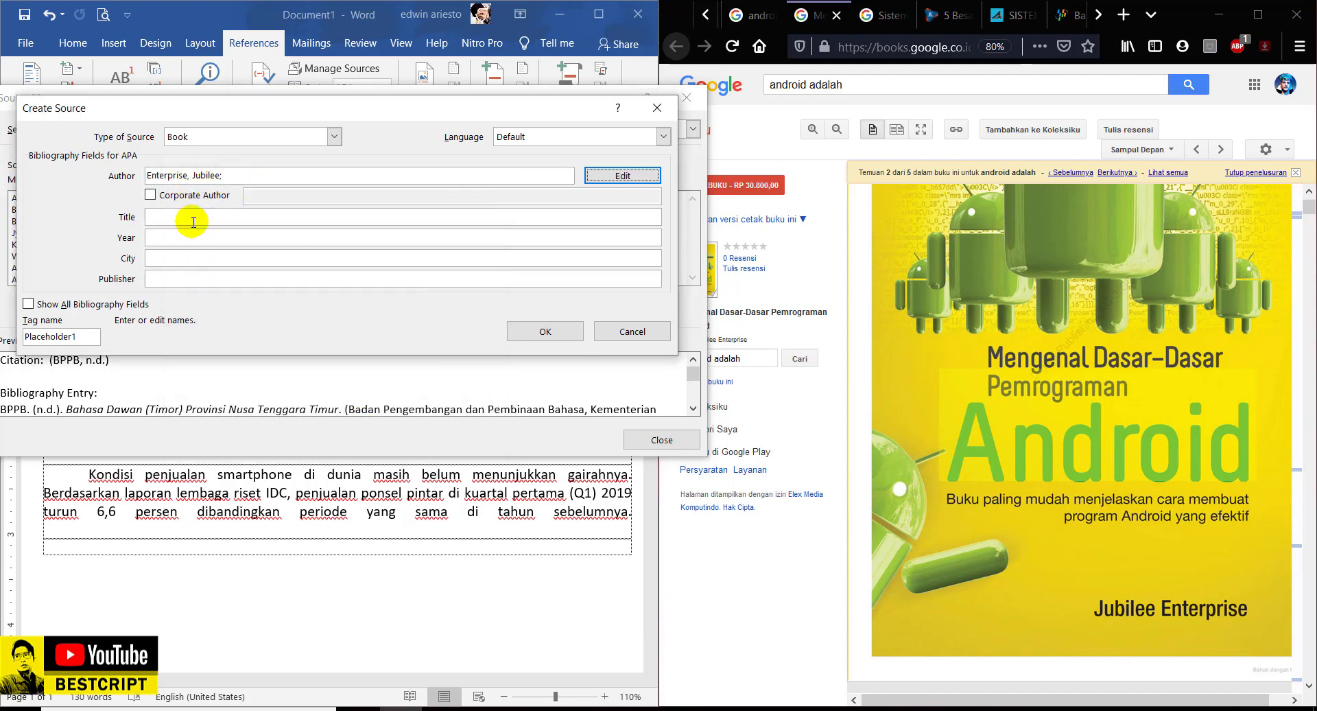
- Enter the title 'Mengenal Dasar dasar Pemograman Android', with a capital first letter
{"action": "left_click", "coordinate": [194, 222]}
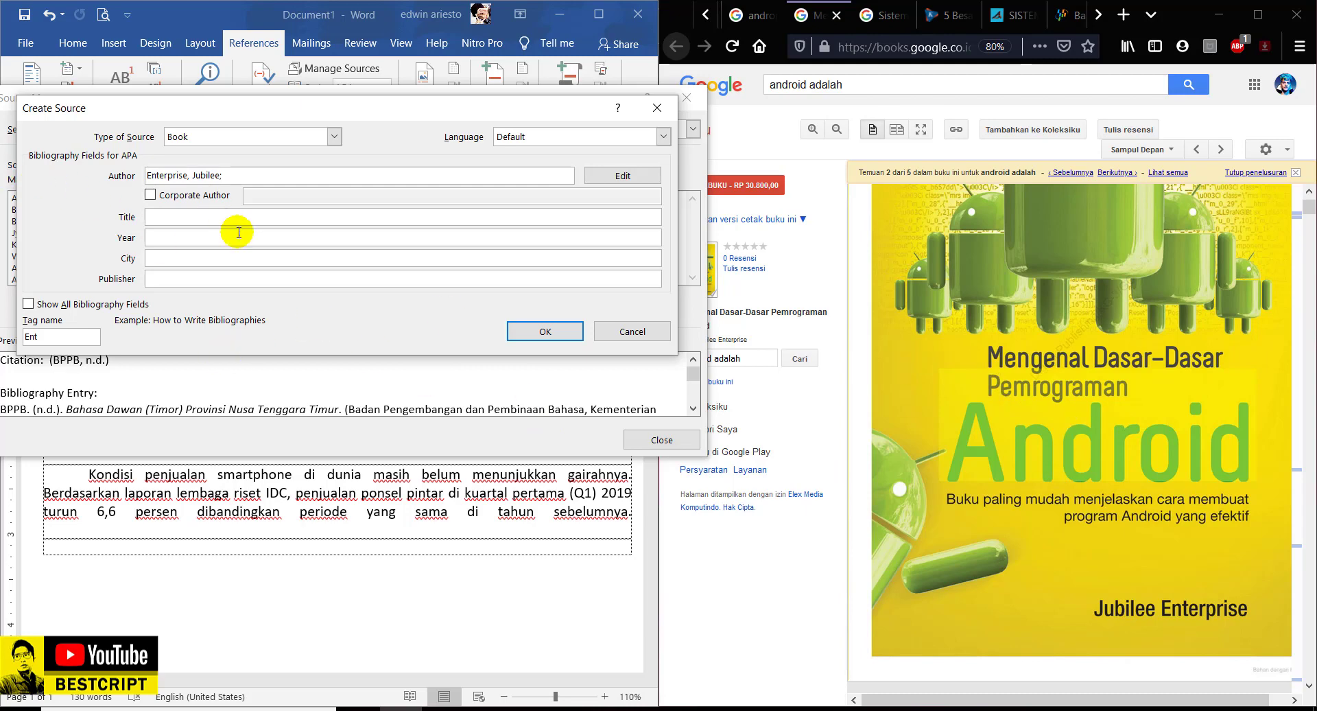
{"action": "type", "text": "mengena"}
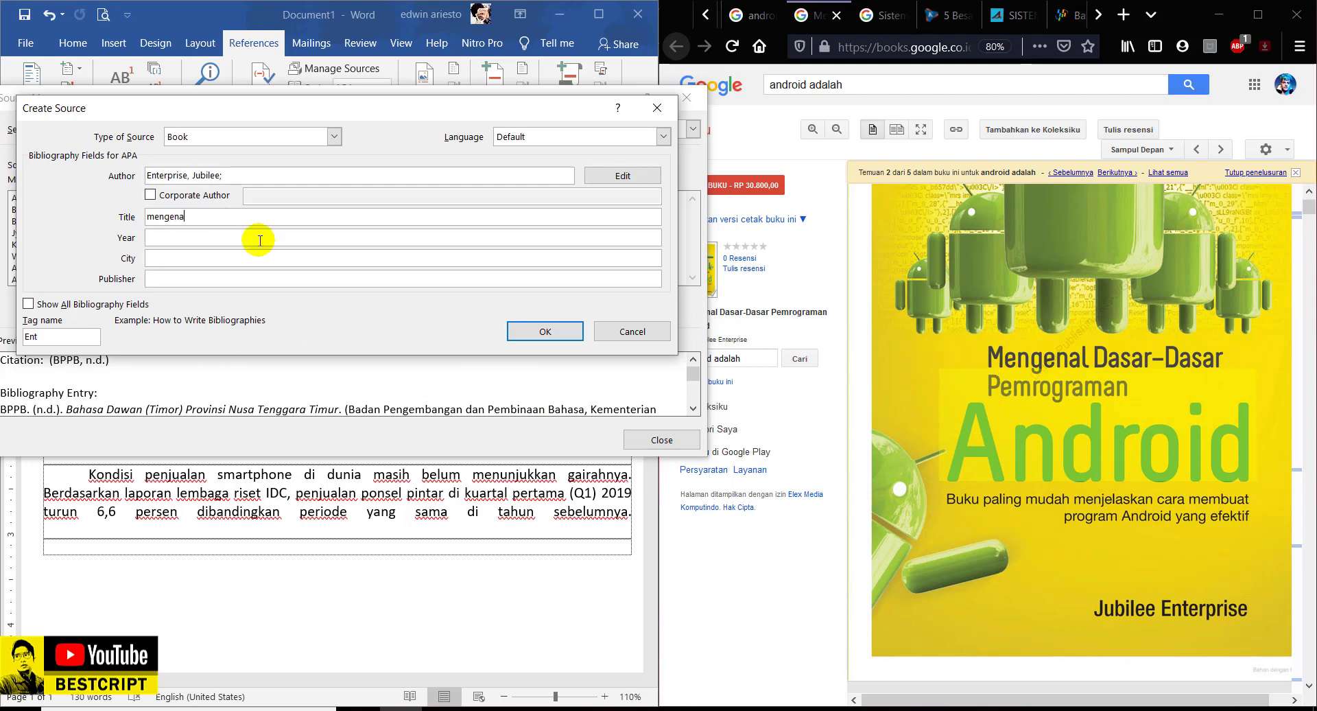
{"action": "type", "text": "l Dasa"}
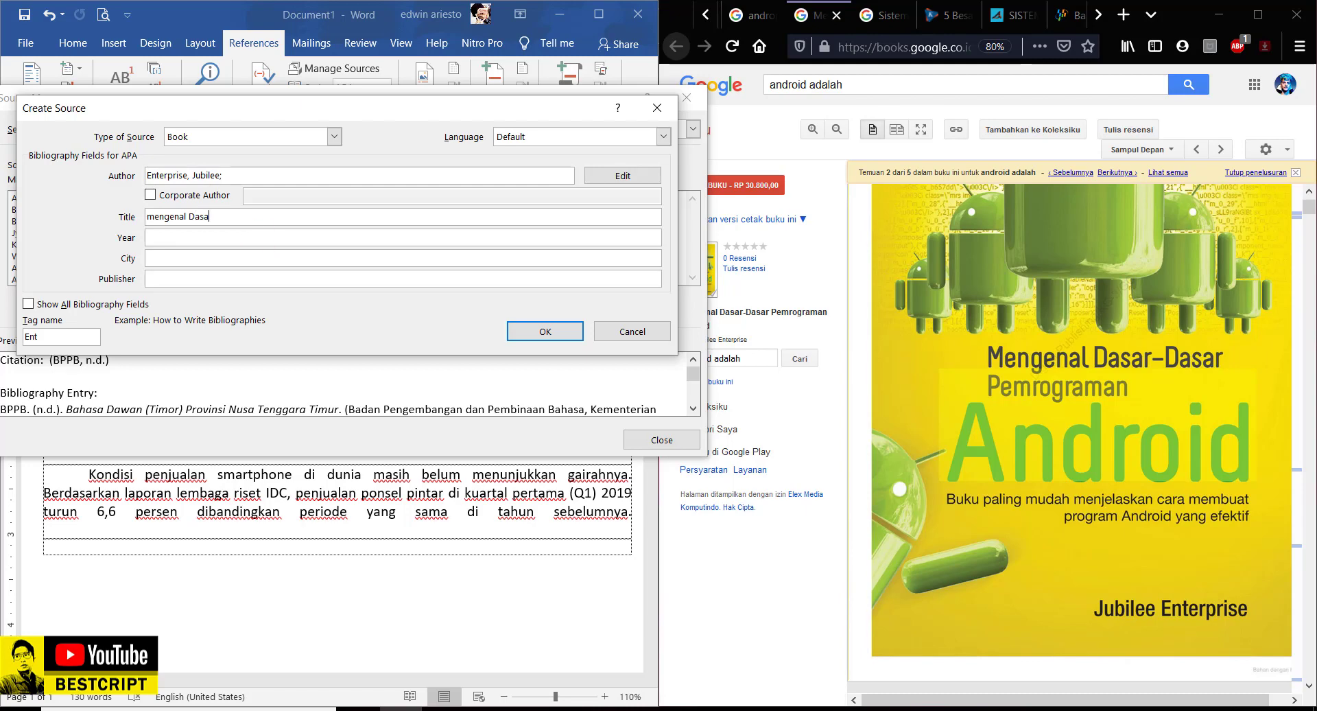
{"action": "type", "text": "r dasar"}
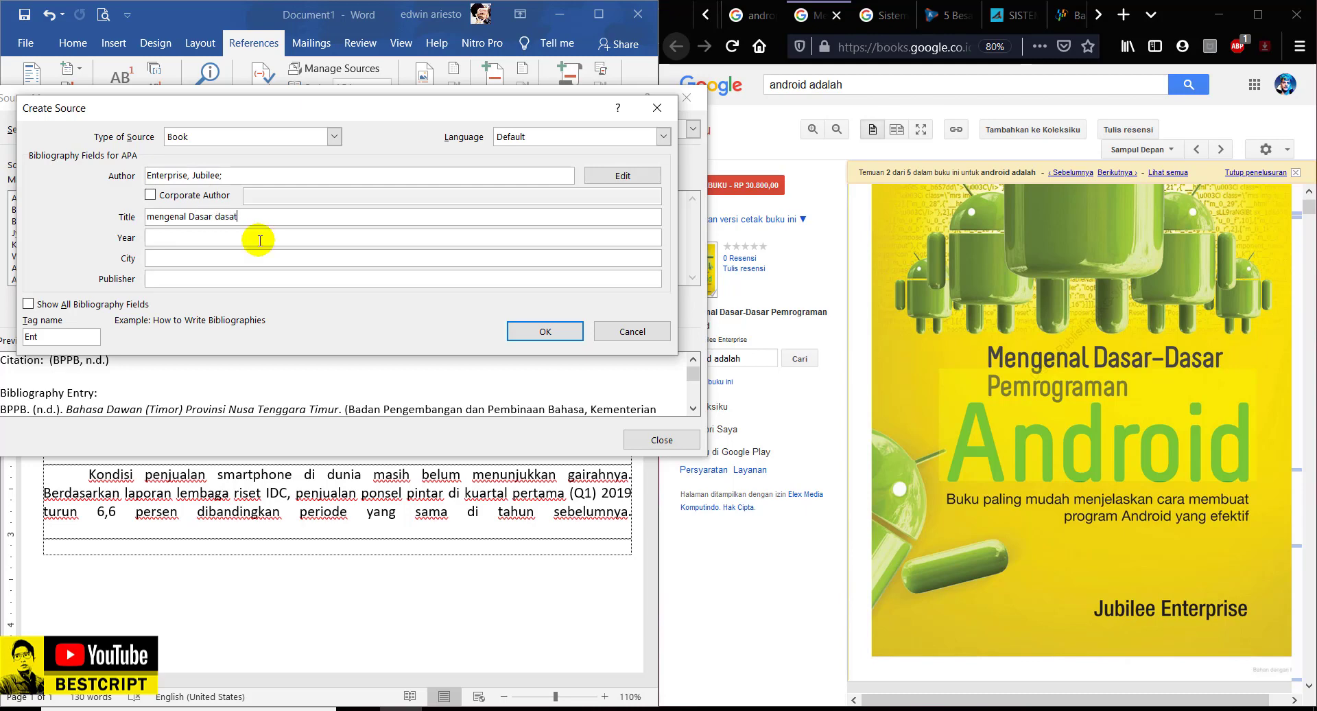
{"action": "type", "text": " pem"}
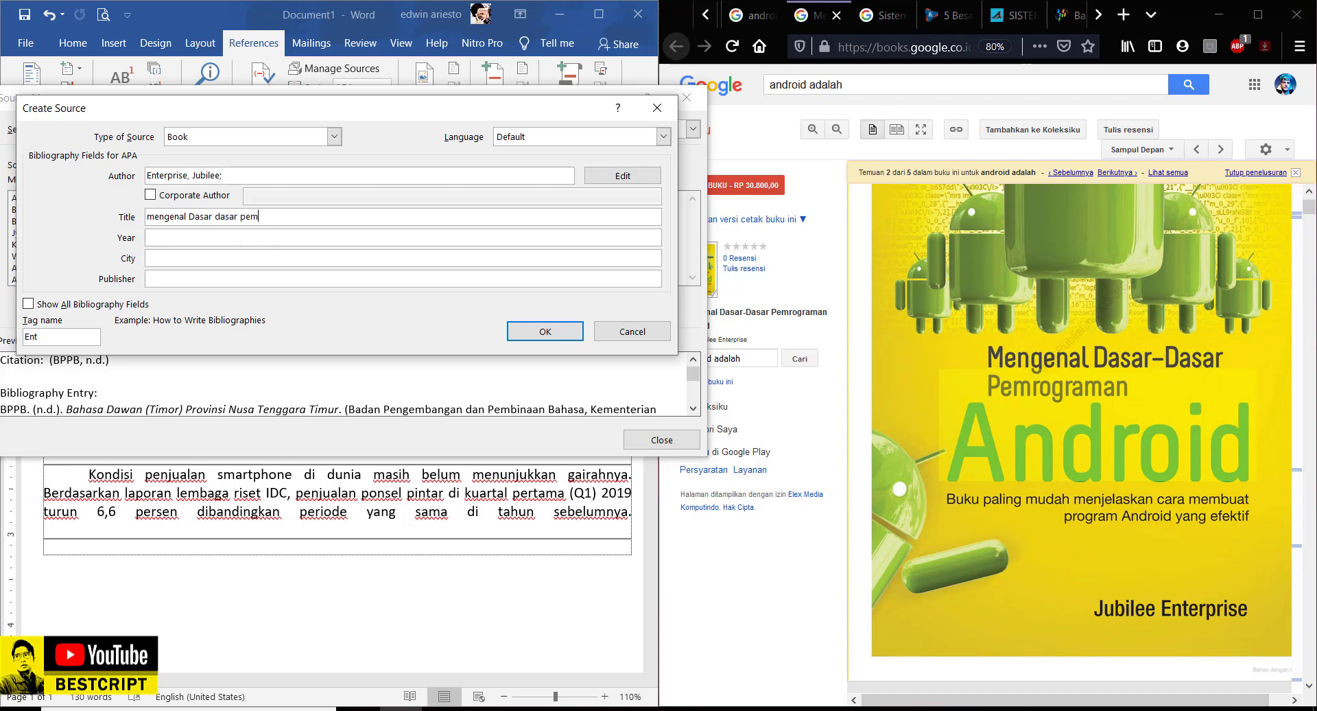
{"action": "type", "text": "ograman Android"}
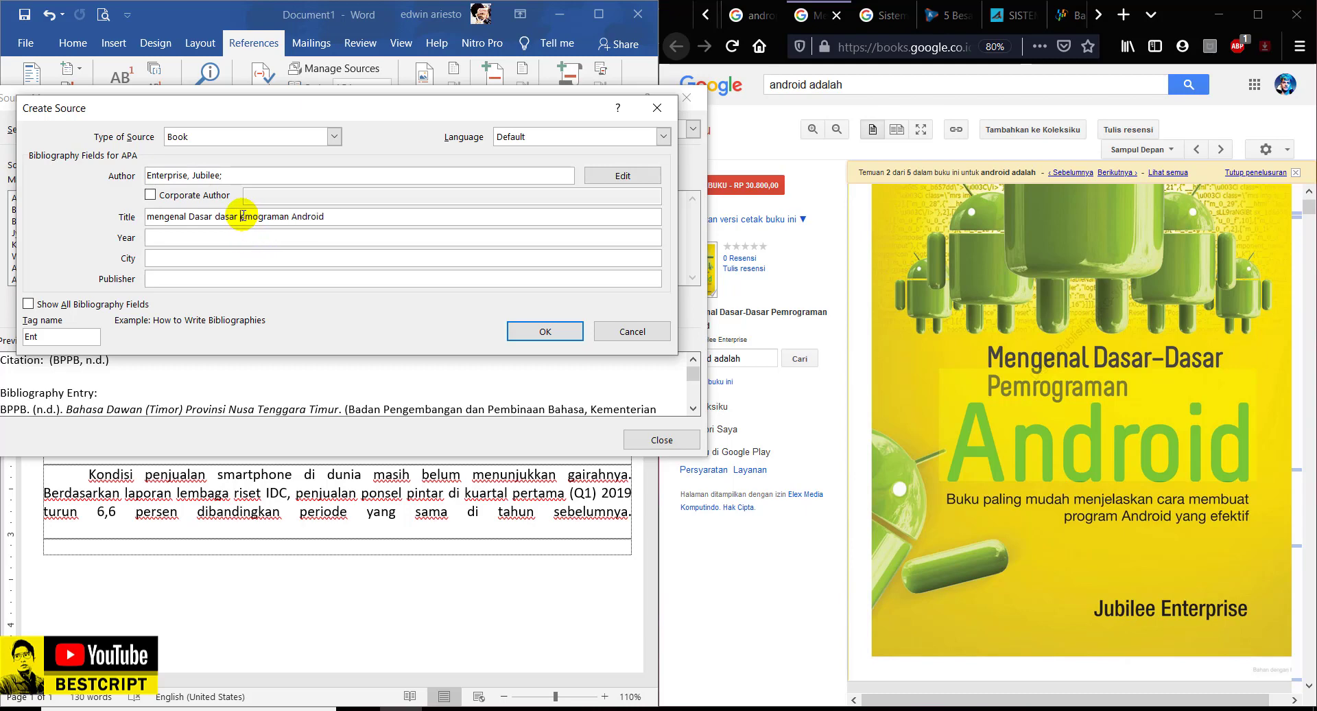
{"action": "type", "text": "P"}
{"action": "left_click_drag", "start_coordinate": [152, 219], "coordinate": [141, 219]}
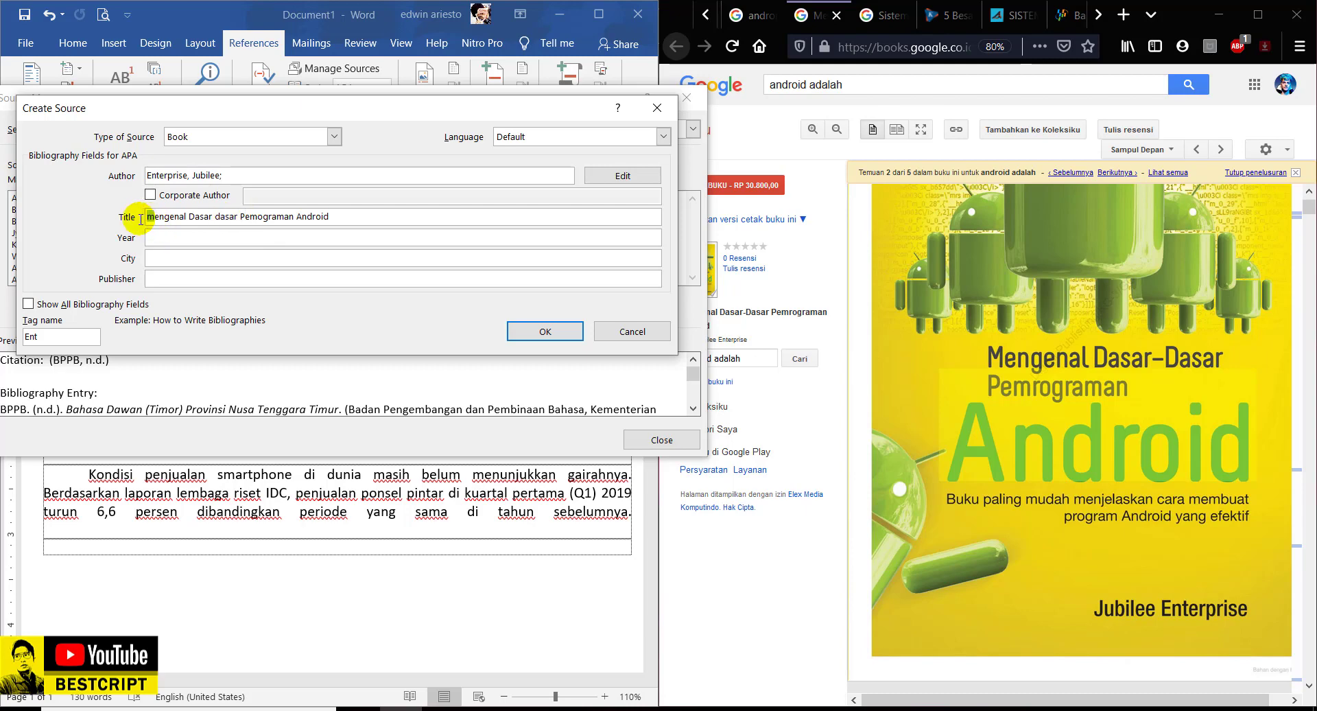
{"action": "type", "text": "M"}
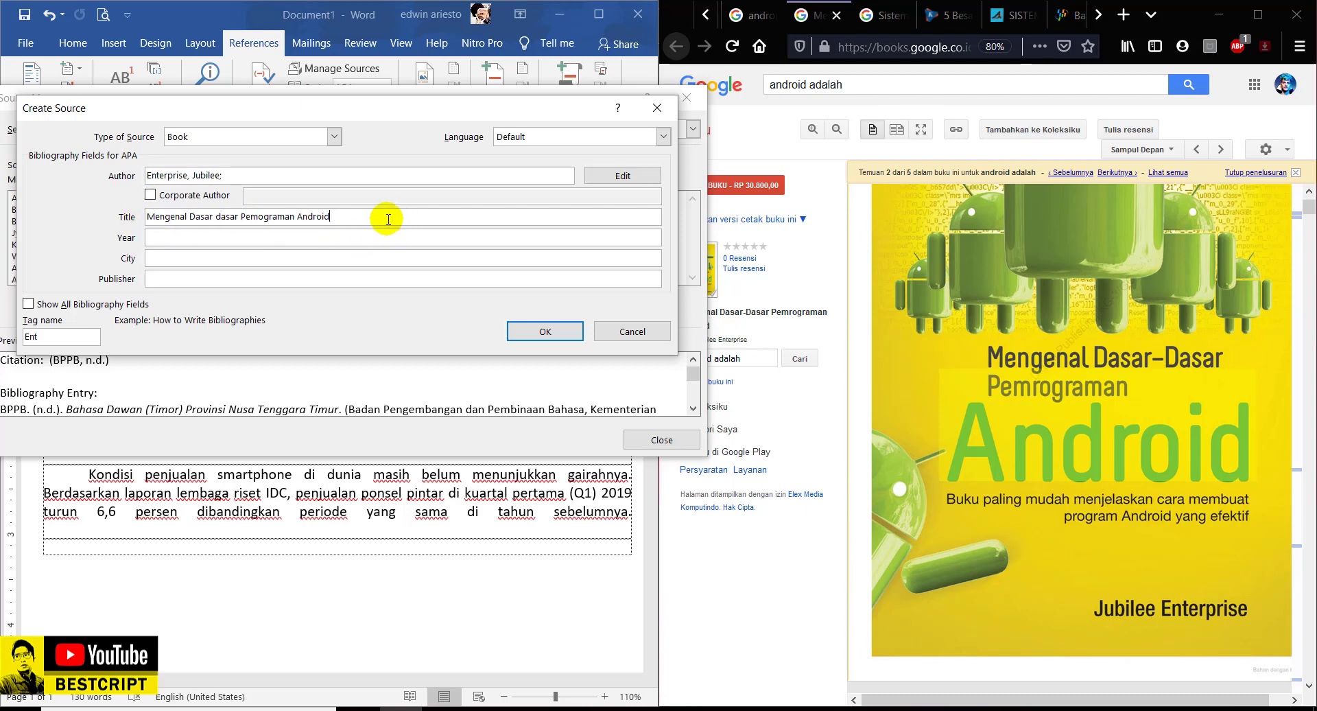
{"action": "left_click_drag", "start_coordinate": [382, 215], "coordinate": [68, 222]}
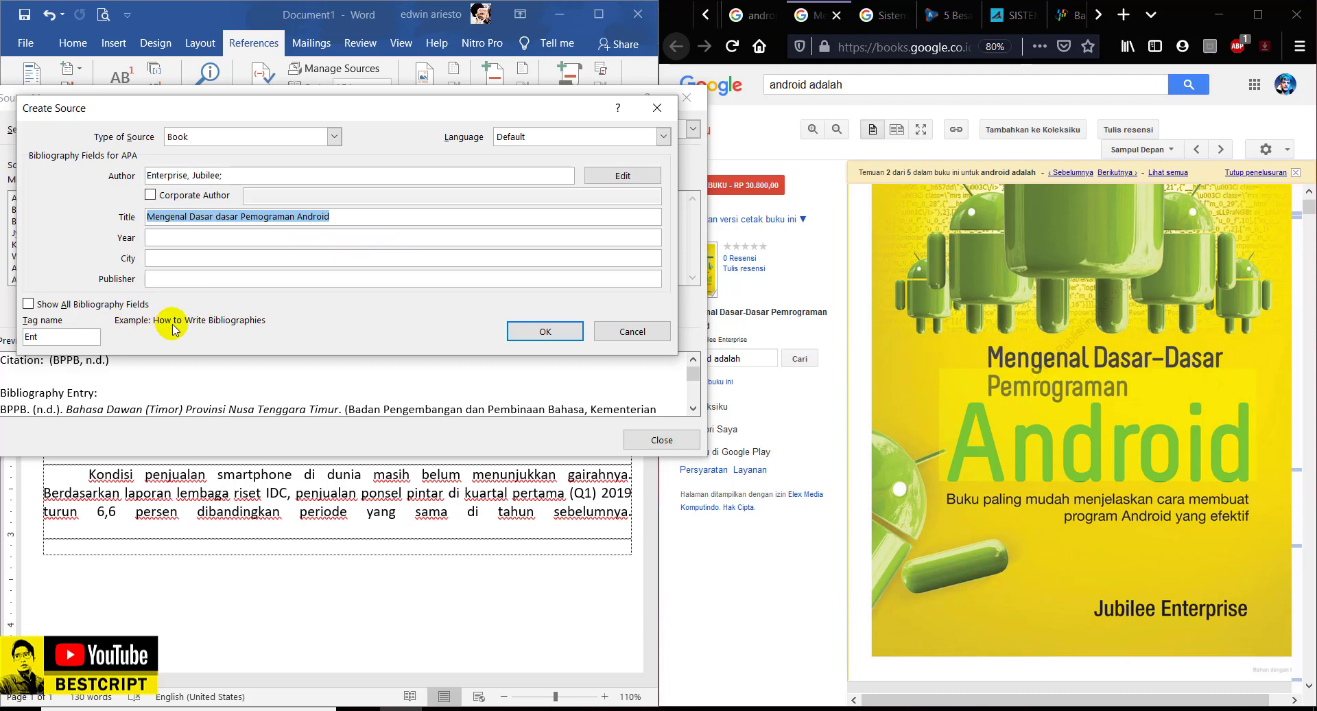
{"action": "left_click", "coordinate": [187, 238]}
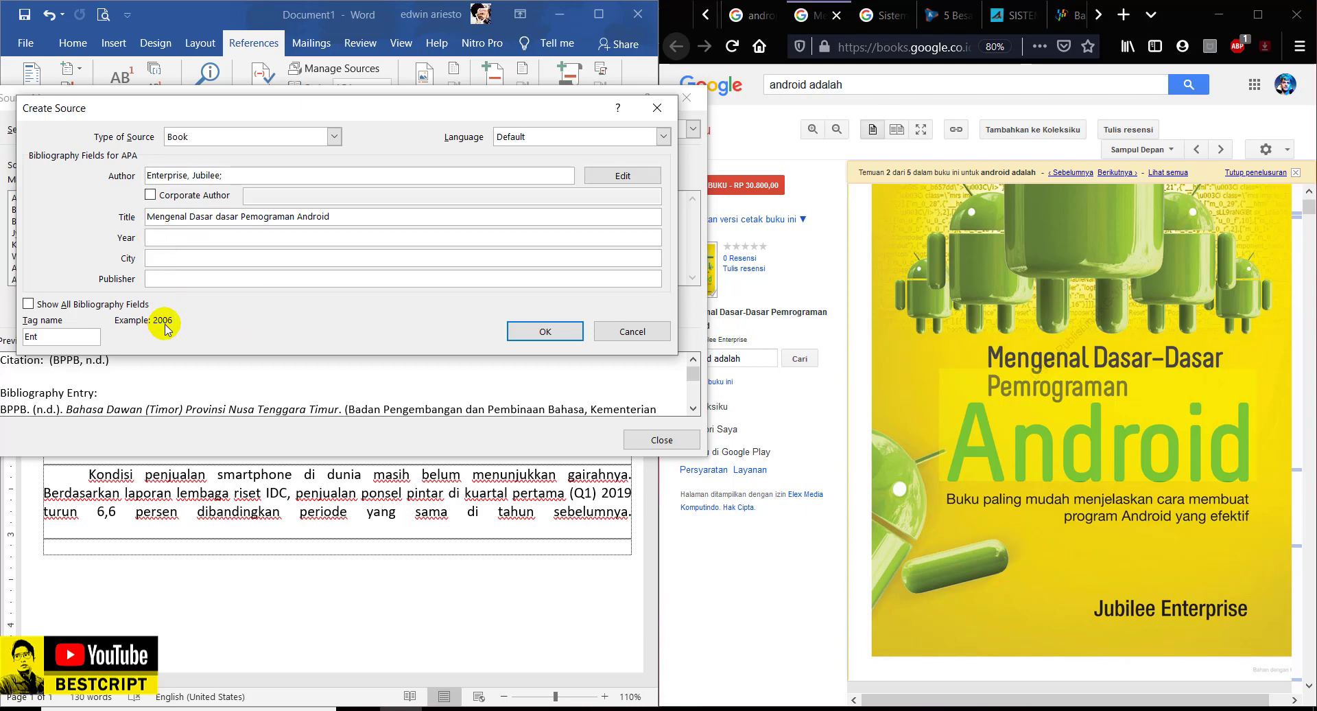
{"action": "left_click", "coordinate": [168, 258]}
{"action": "left_click", "coordinate": [184, 238]}
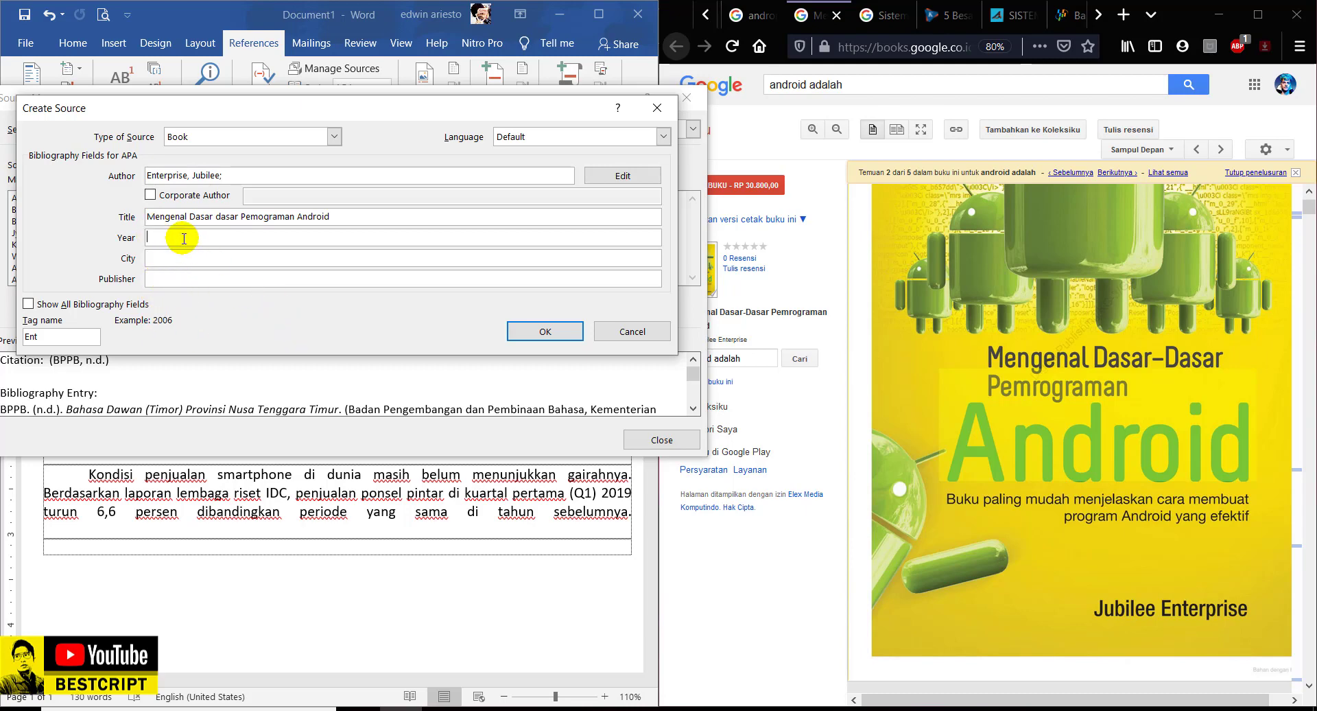
- Fill in year 2015, city Jakarta and publisher Elex Media Komputindo for the book source
{"action": "scroll", "coordinate": [1181, 551], "scroll_direction": "down", "scroll_amount": 5}
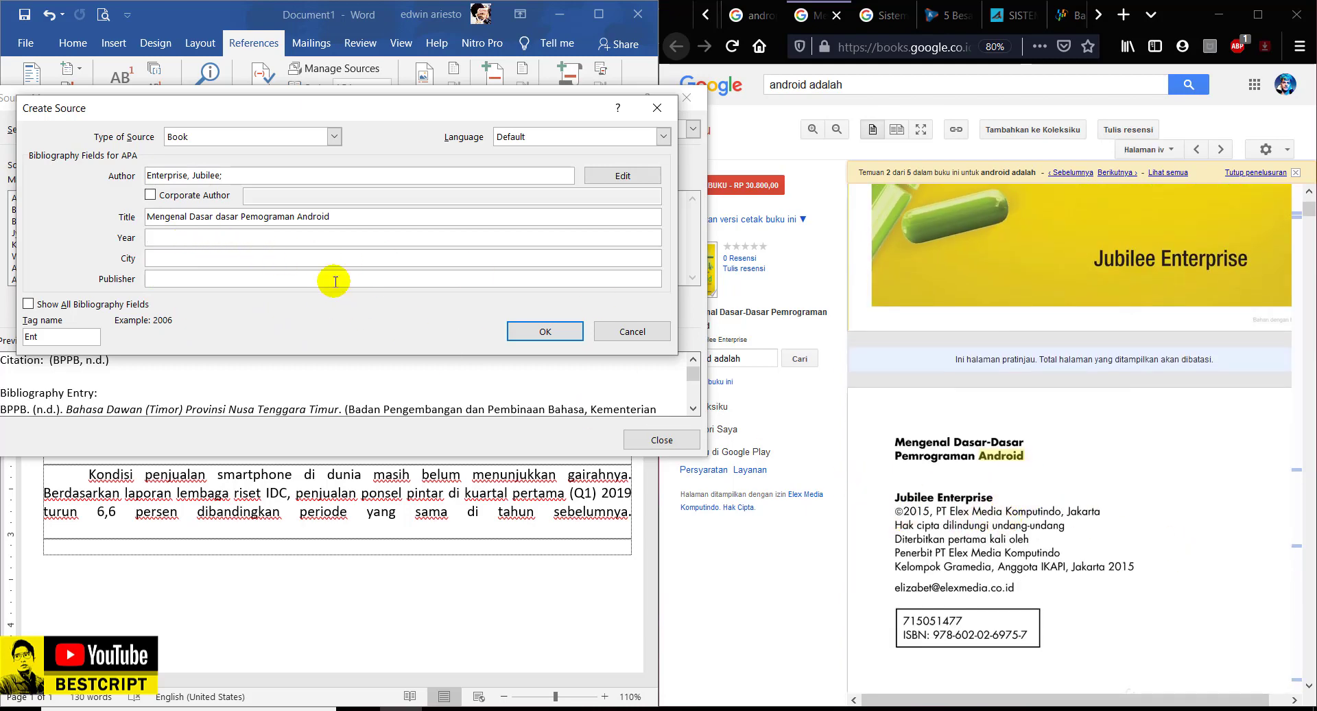
{"action": "type", "text": "2016"}
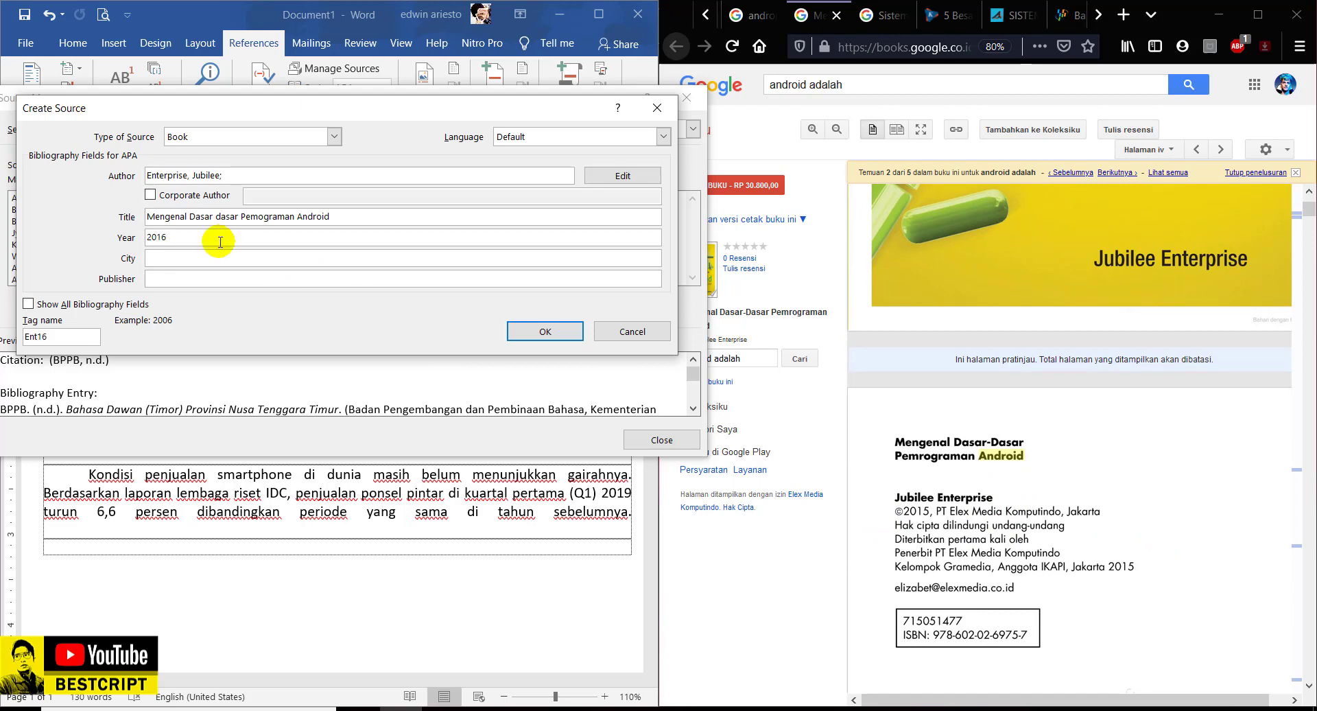
{"action": "key", "text": "BackSpace"}
{"action": "type", "text": "5"}
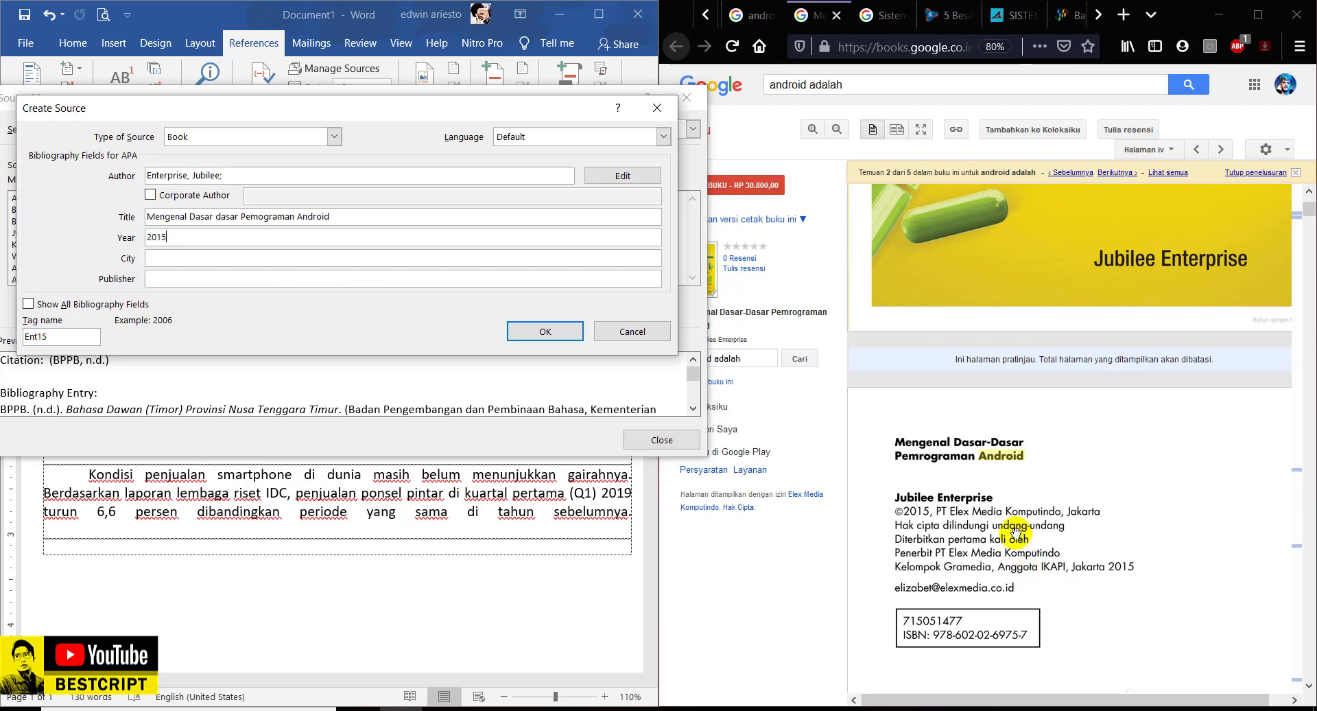
{"action": "scroll", "coordinate": [1016, 532], "scroll_direction": "down", "scroll_amount": 3}
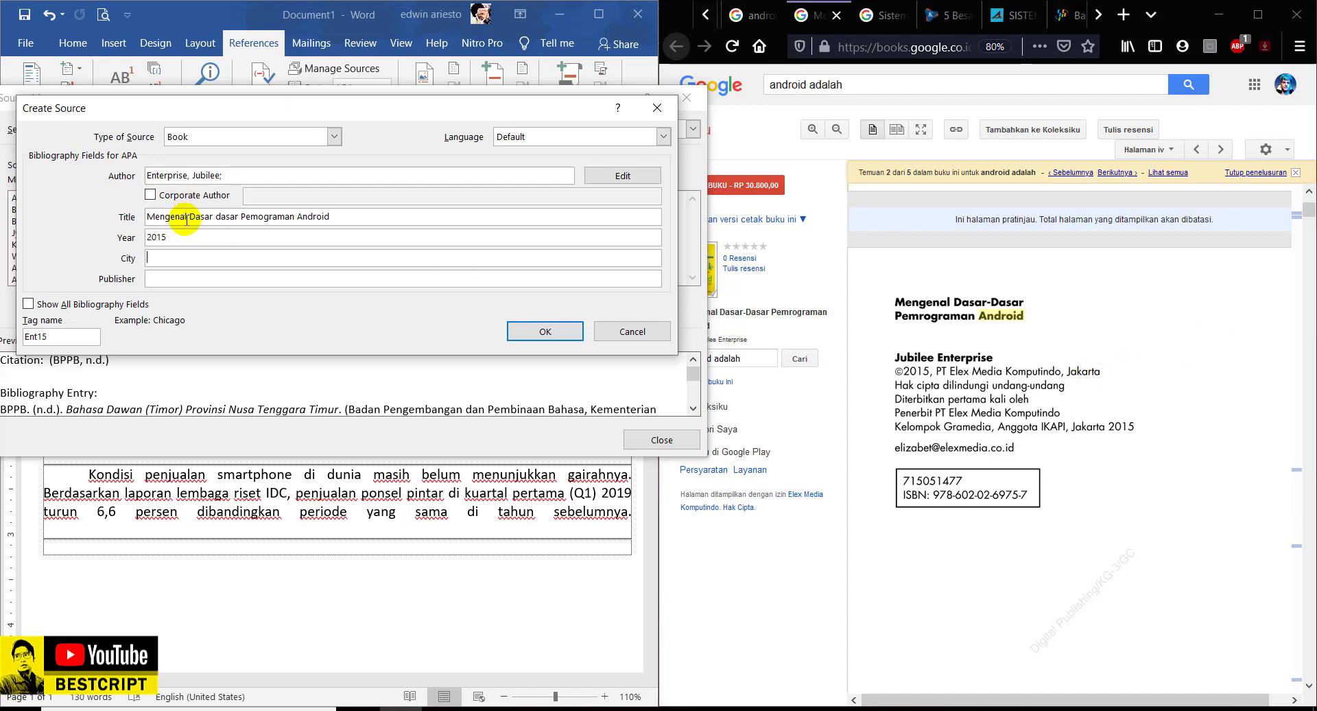
{"action": "type", "text": "akarta"}
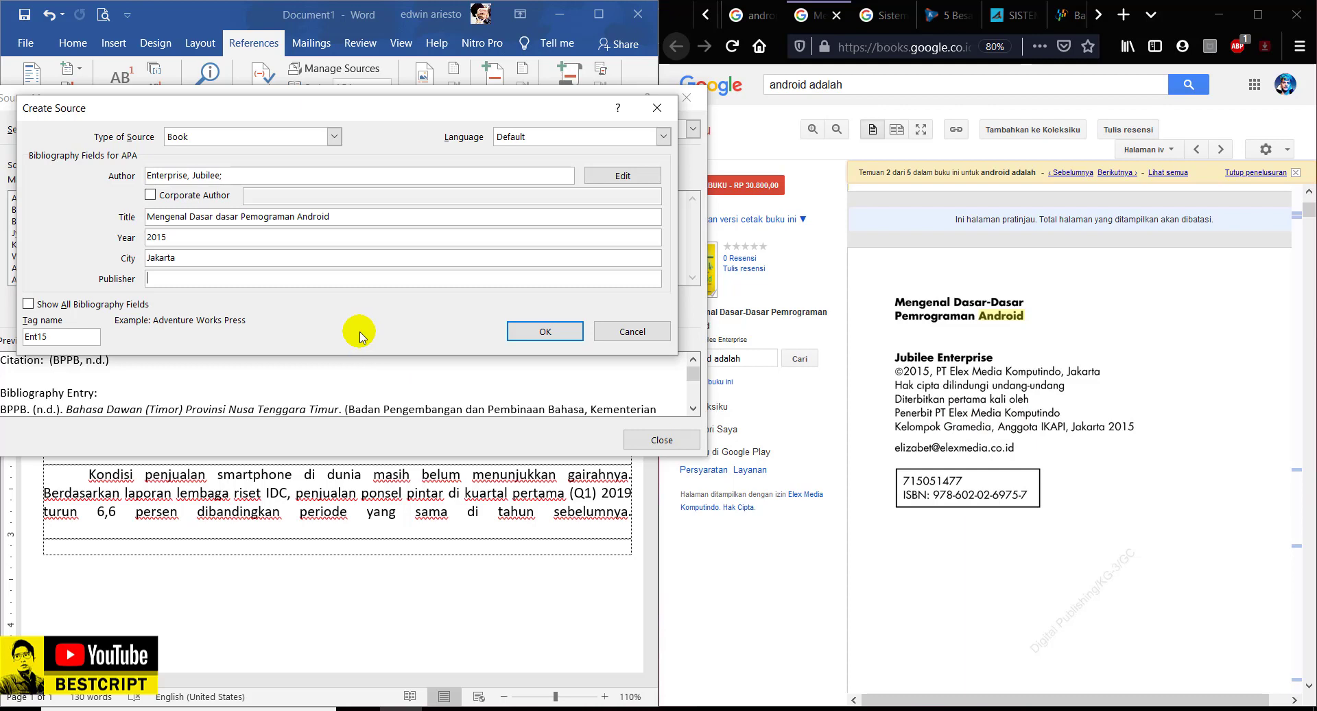
{"action": "type", "text": "media Komputindo"}
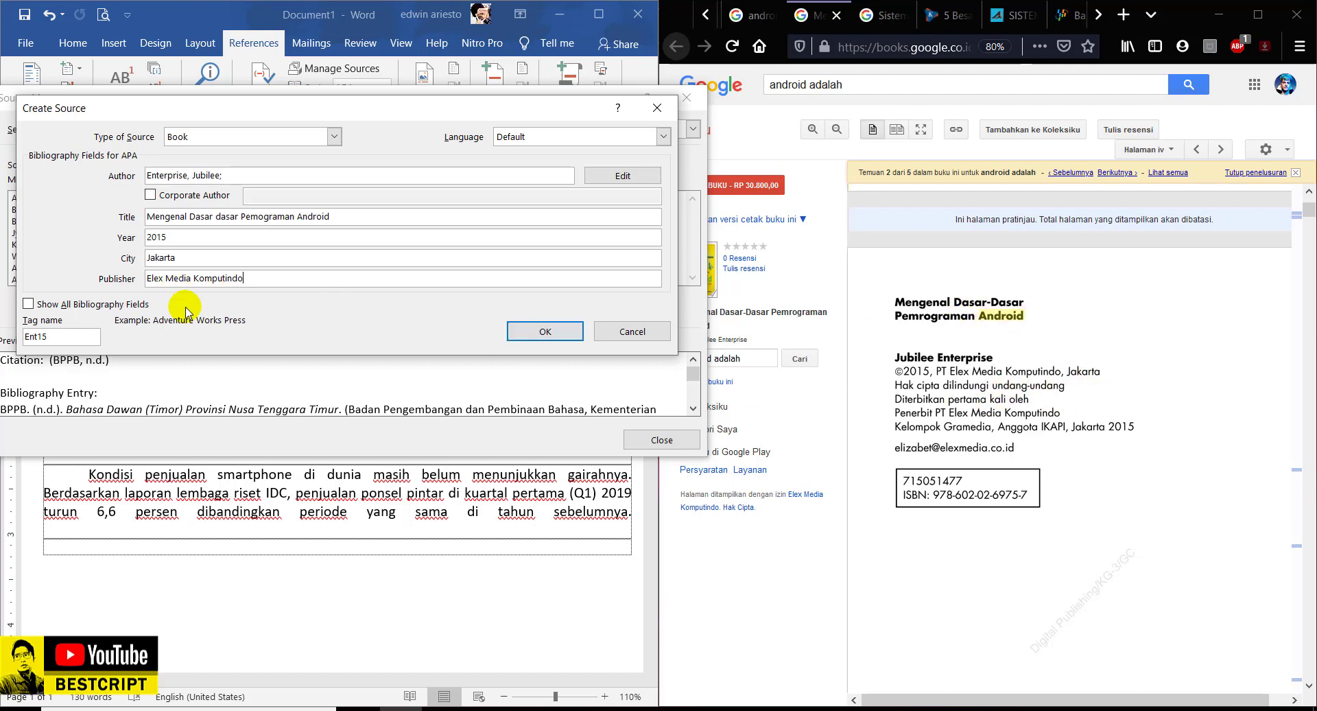
- Turn on Show All Bibliography Fields and inspect the Editor field without changes
{"action": "left_click", "coordinate": [28, 305]}
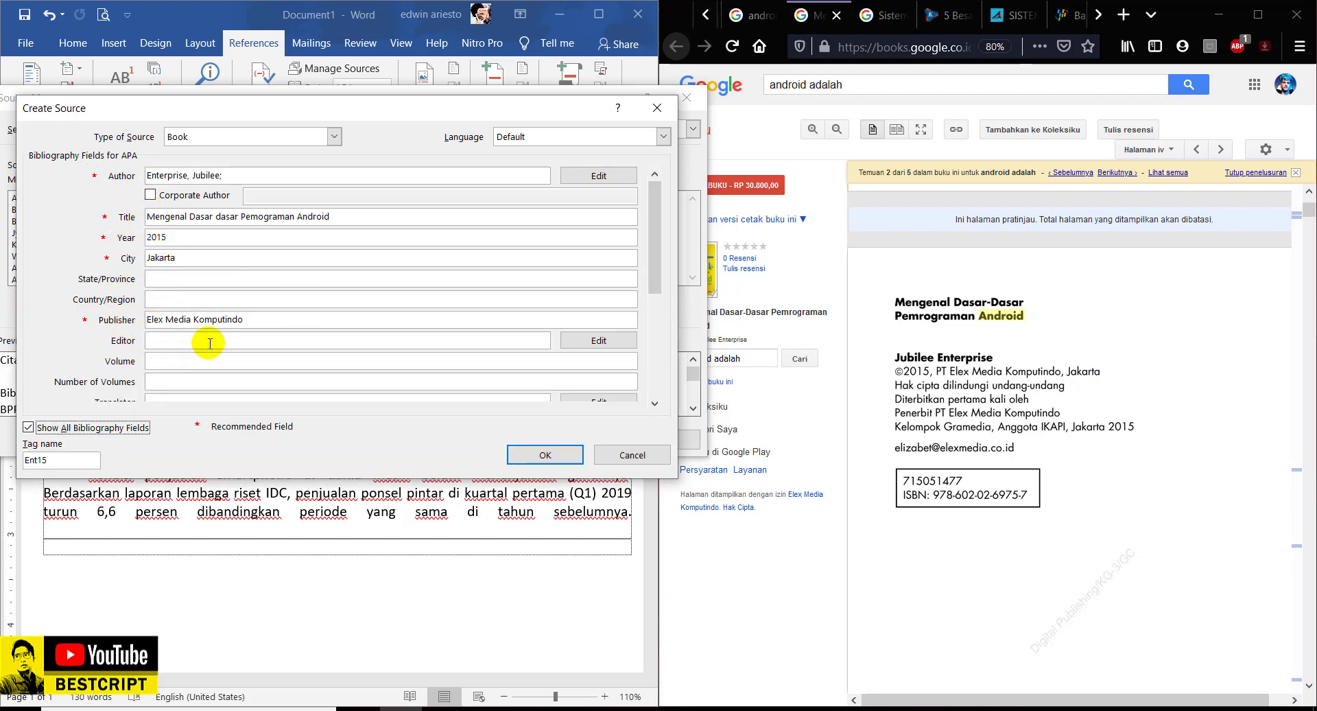
{"action": "left_click_drag", "start_coordinate": [652, 246], "coordinate": [648, 282]}
{"action": "left_click", "coordinate": [152, 238]}
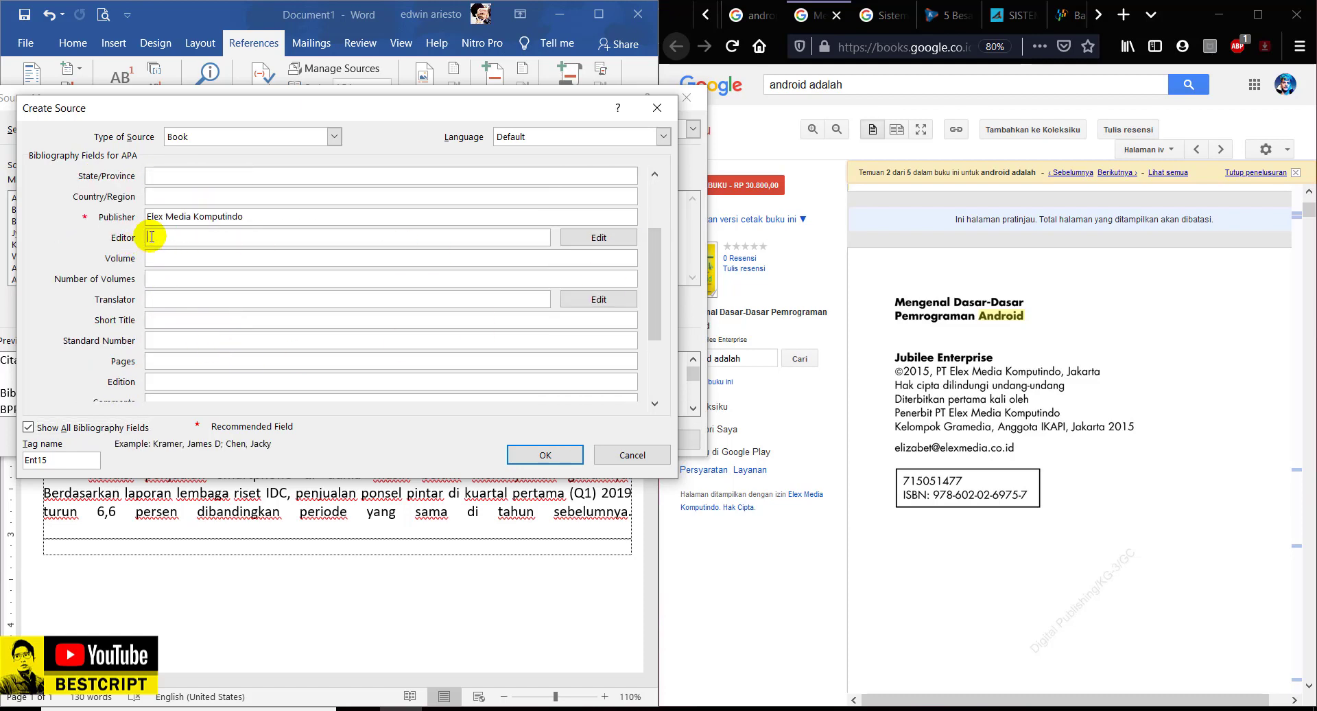
{"action": "left_click", "coordinate": [599, 237]}
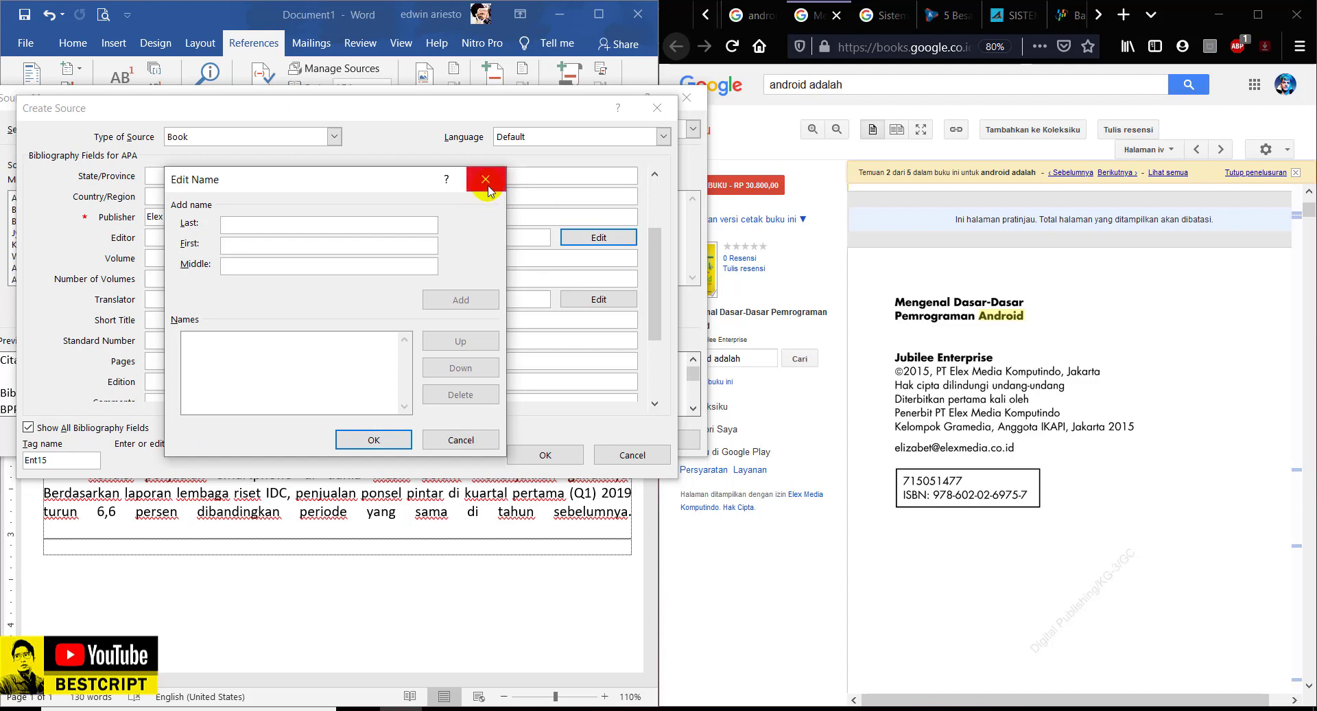
{"action": "left_click", "coordinate": [485, 182]}
{"action": "left_click_drag", "start_coordinate": [655, 297], "coordinate": [657, 319]}
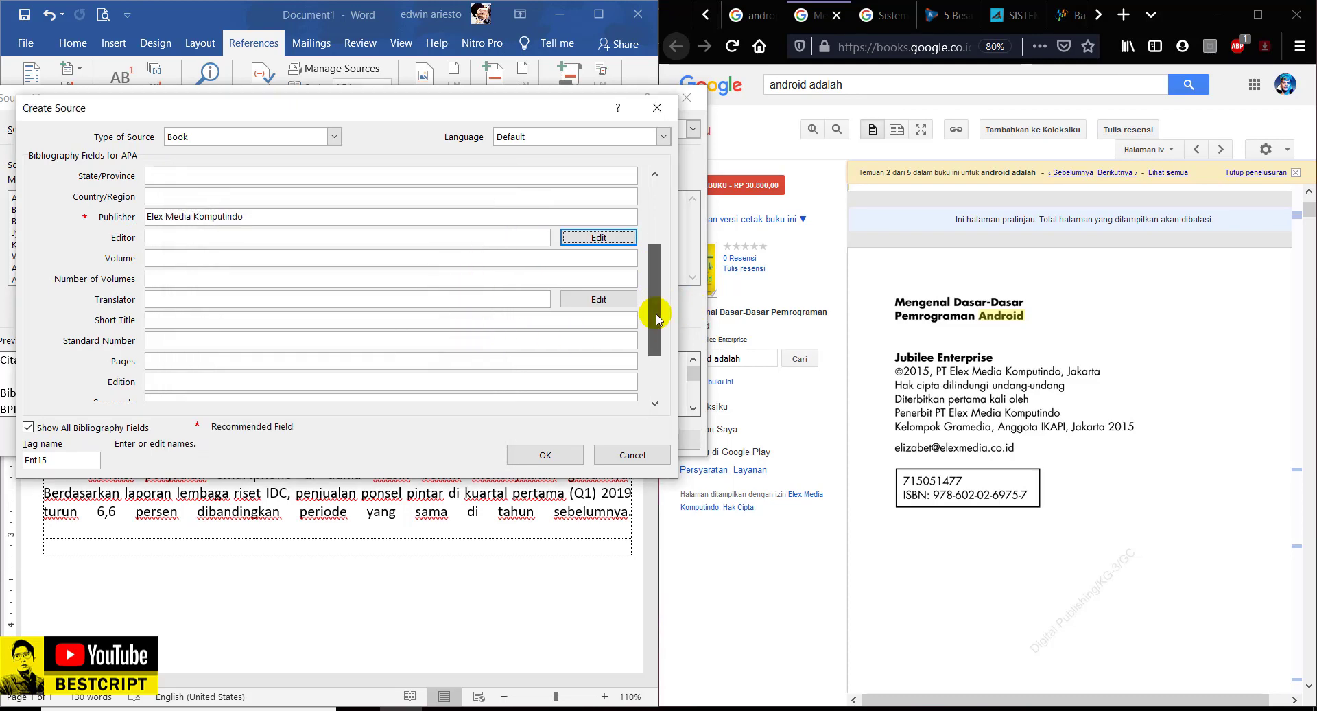
{"action": "left_click_drag", "start_coordinate": [656, 319], "coordinate": [656, 333]}
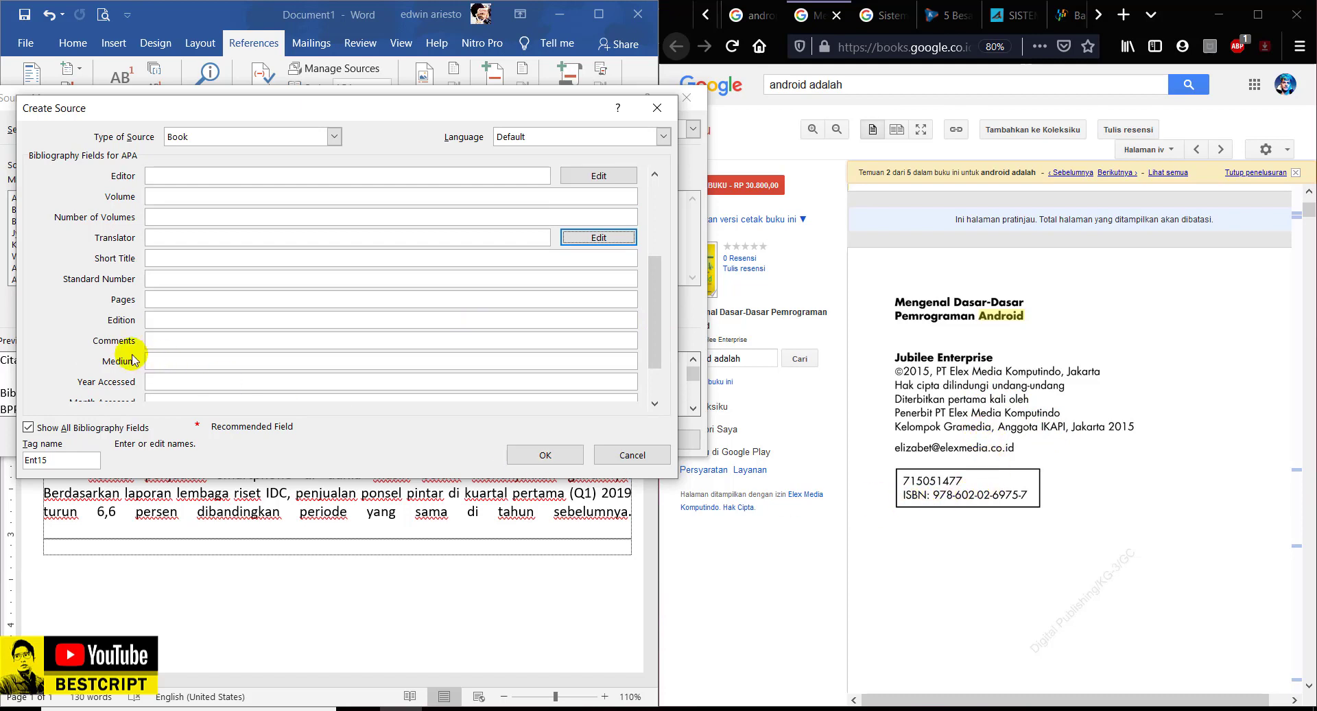
- Browse the lower fields, including Comments, Year Accessed and Month Accessed
{"action": "left_click", "coordinate": [220, 321]}
{"action": "left_click", "coordinate": [219, 342]}
{"action": "left_click", "coordinate": [176, 383]}
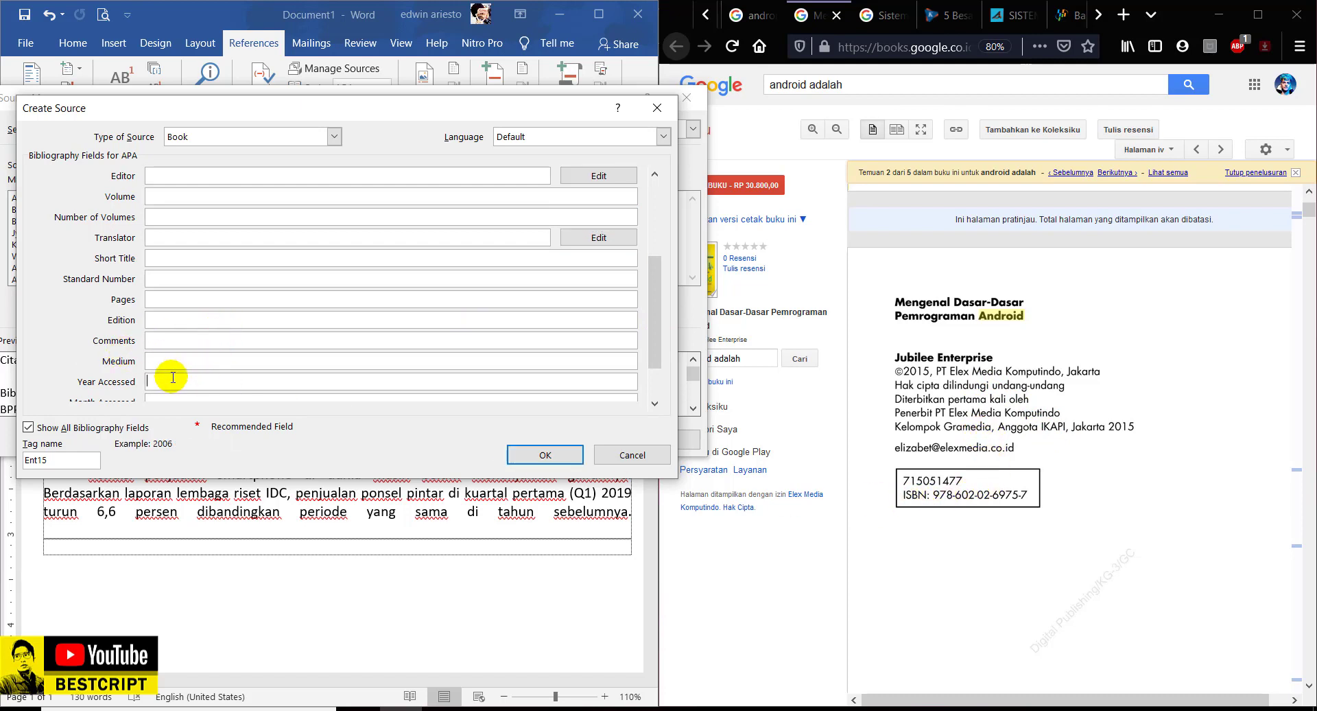
{"action": "left_click_drag", "start_coordinate": [648, 344], "coordinate": [652, 365]}
{"action": "left_click", "coordinate": [200, 364]}
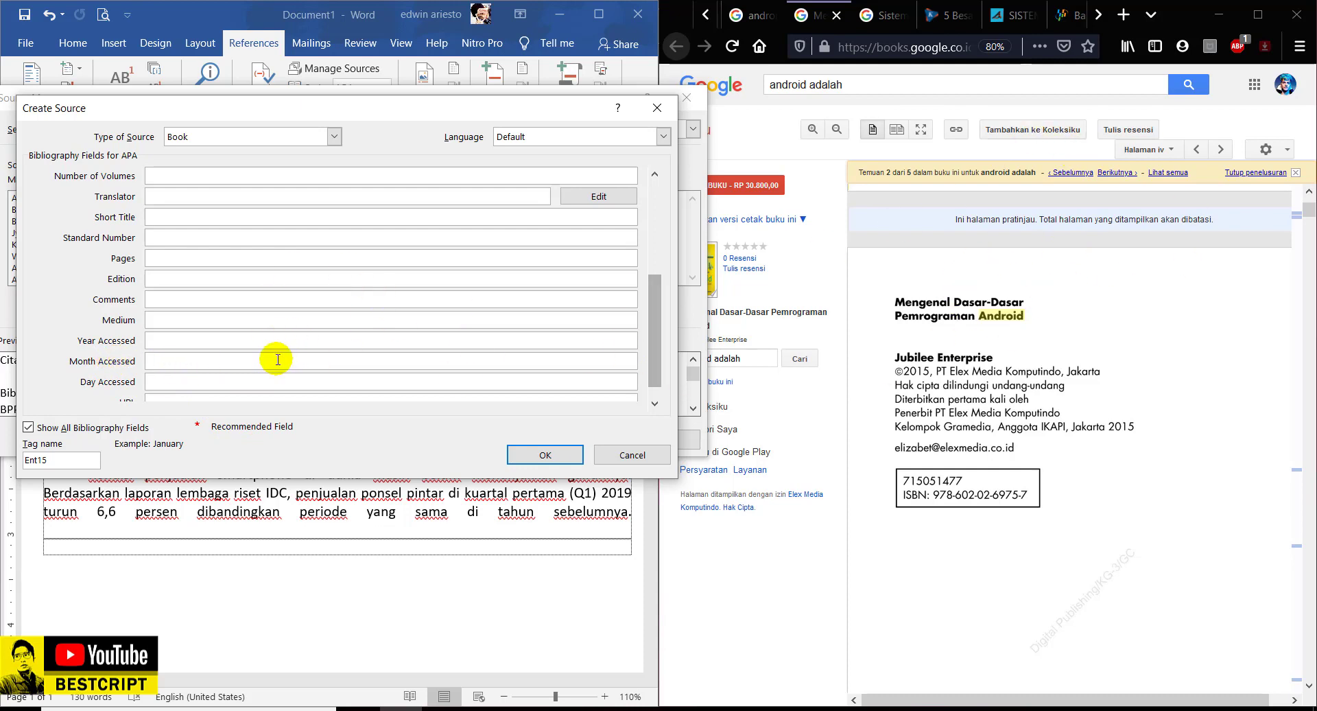
{"action": "left_click", "coordinate": [165, 339]}
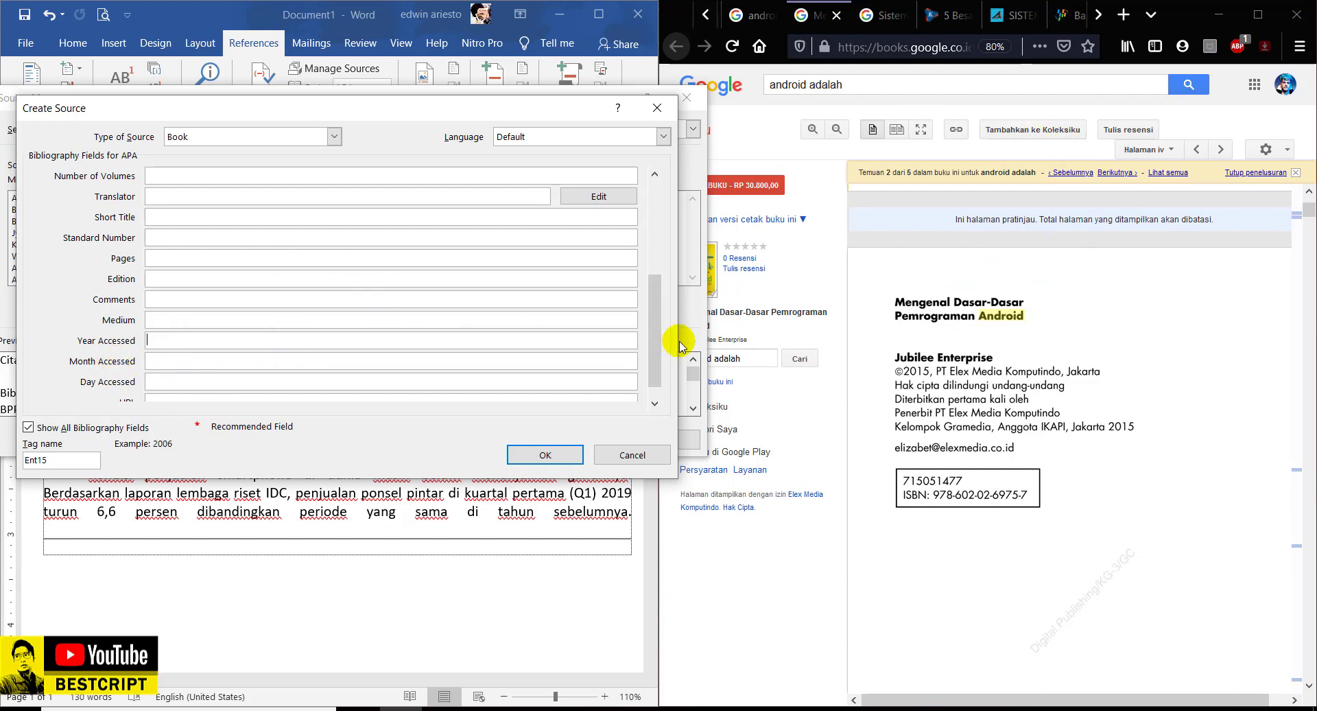
{"action": "scroll", "coordinate": [658, 358], "scroll_direction": "down", "scroll_amount": 1}
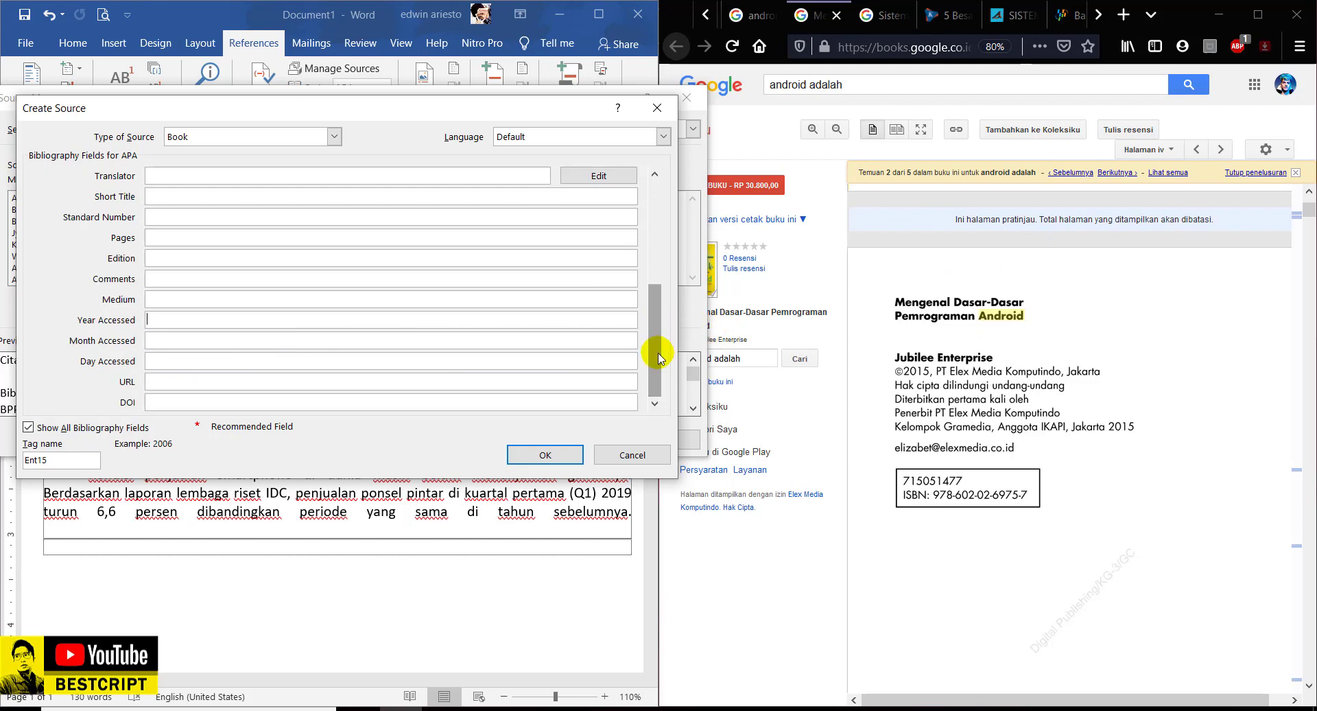
- Paste the Google Books page link from Firefox into the book source's URL field
{"action": "left_click", "coordinate": [201, 380]}
{"action": "left_click", "coordinate": [912, 57]}
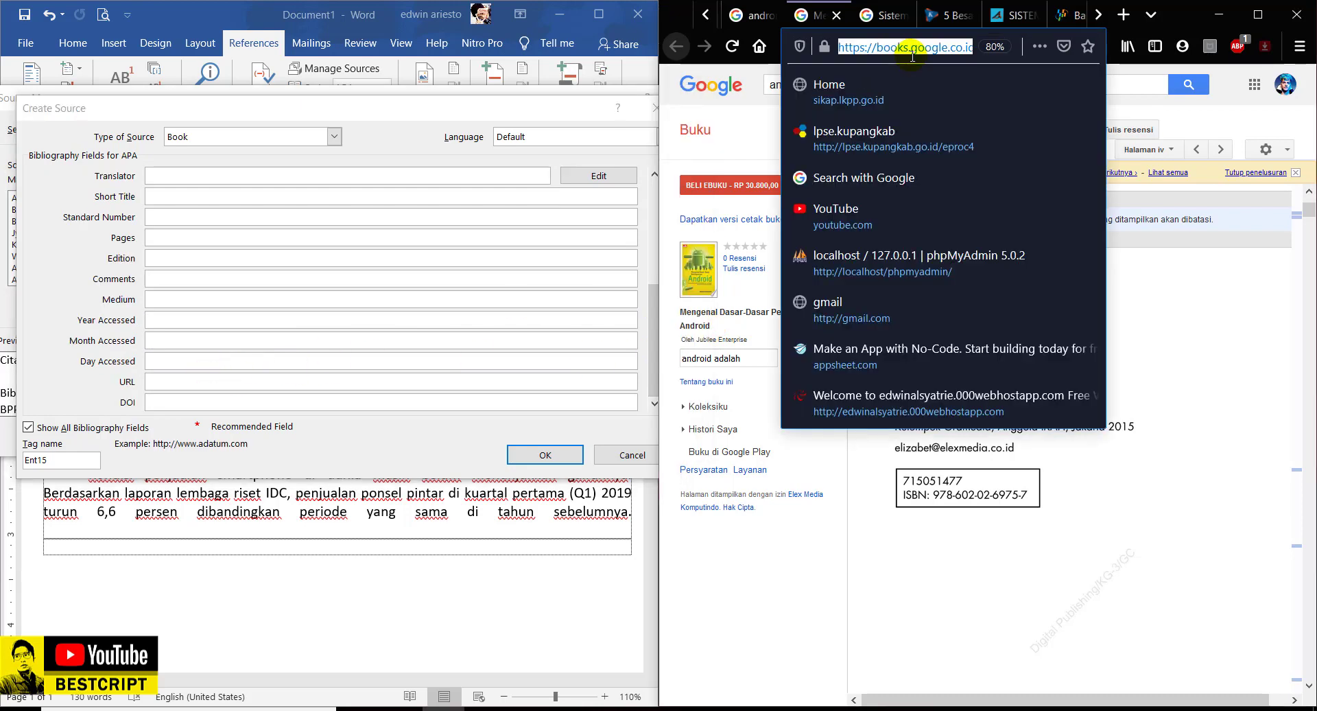
{"action": "left_click", "coordinate": [231, 380]}
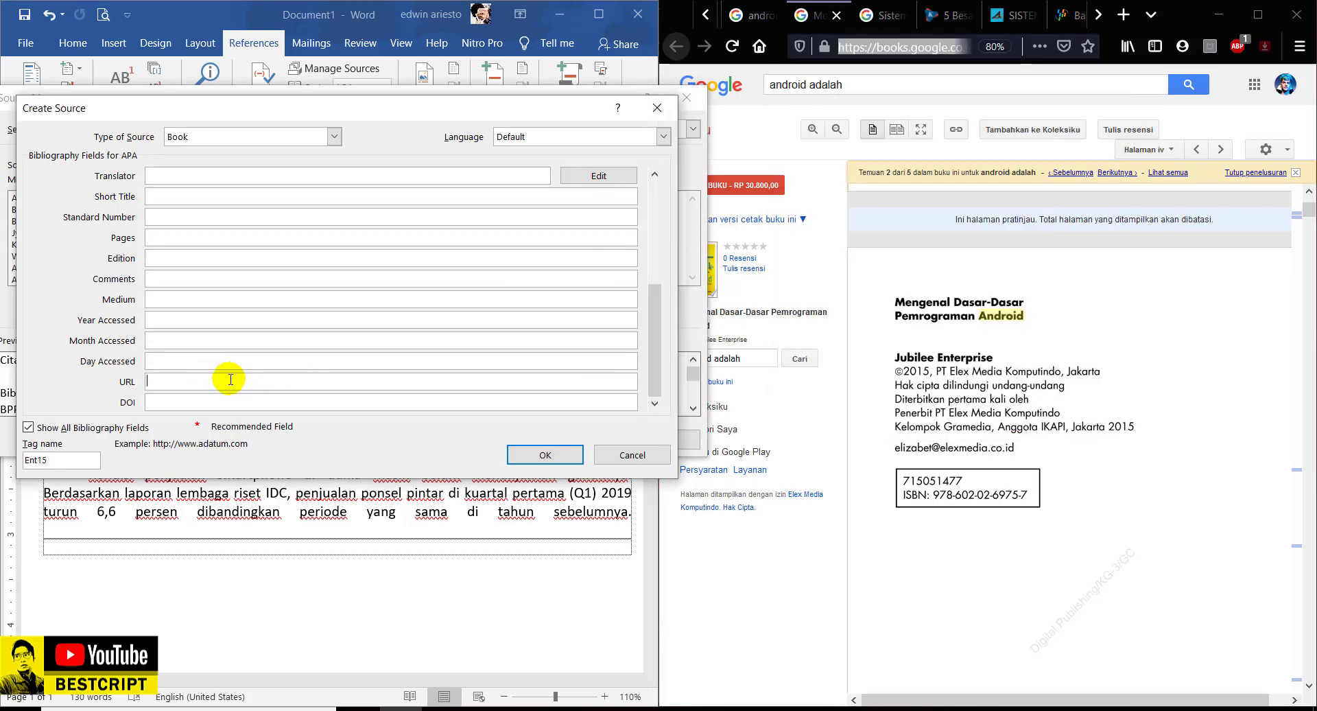
{"action": "key", "text": "ctrl+v"}
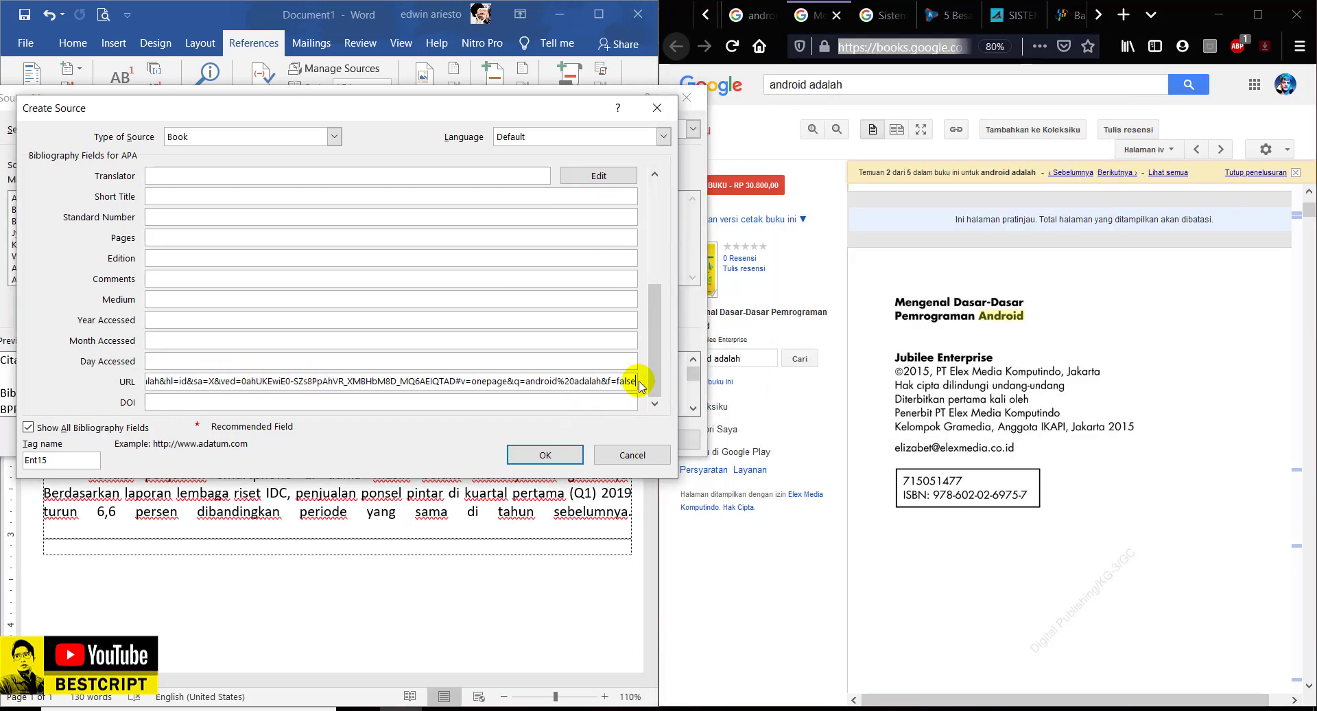
{"action": "mouse_move", "coordinate": [655, 376]}
{"action": "left_mouse_down"}
{"action": "mouse_move", "coordinate": [653, 312]}
{"action": "mouse_move", "coordinate": [655, 360]}
{"action": "left_mouse_up"}
{"action": "left_click", "coordinate": [218, 387]}
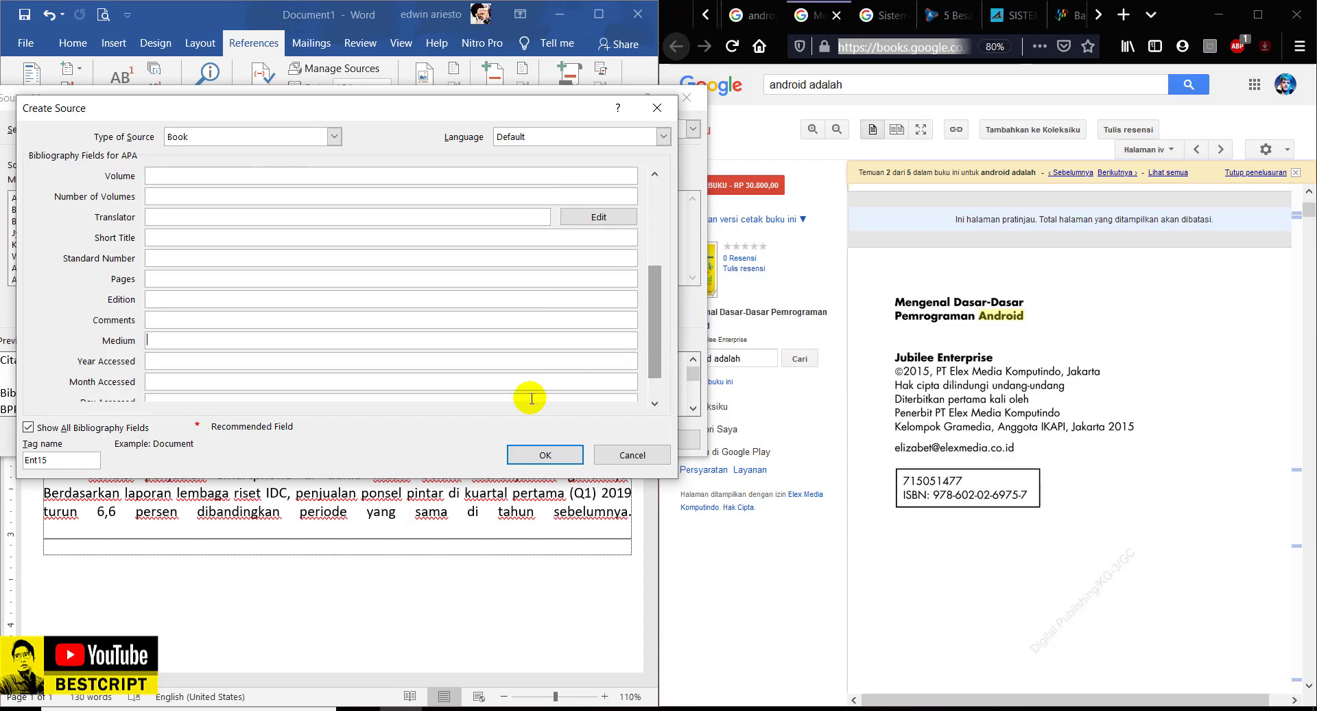
{"action": "left_click", "coordinate": [167, 361]}
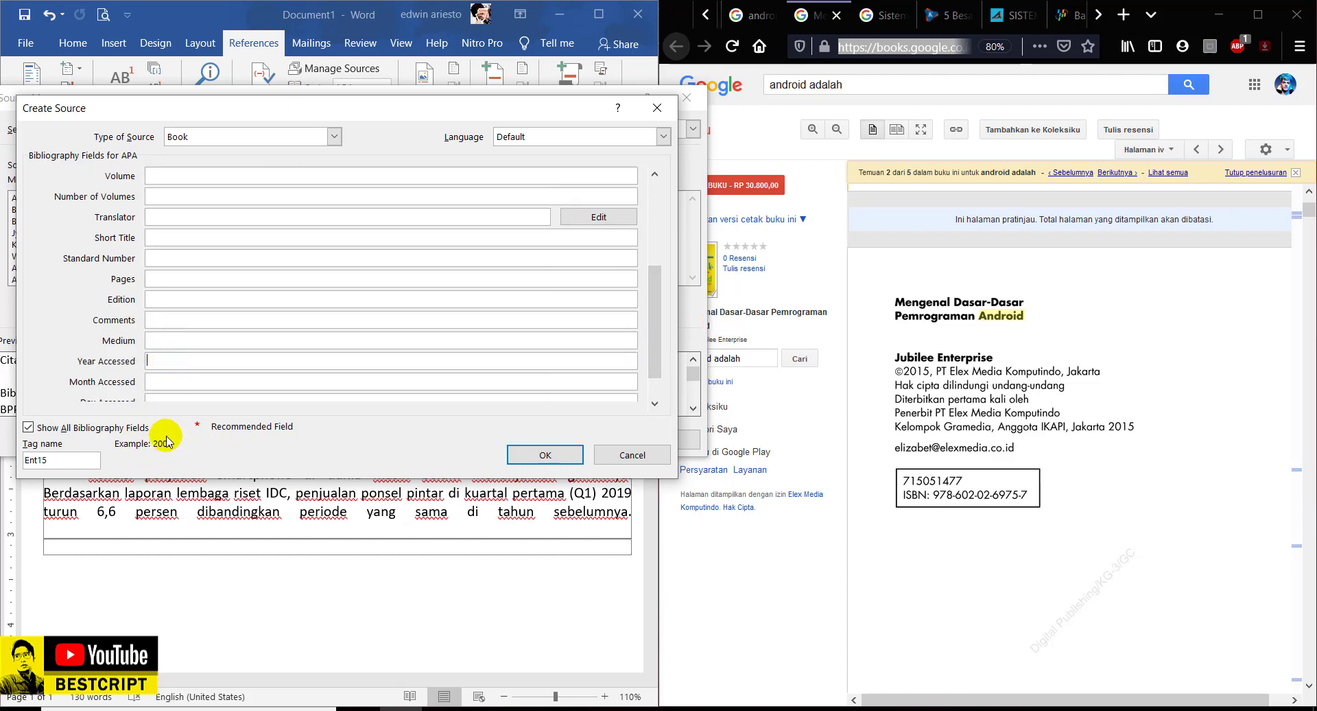
{"action": "left_click", "coordinate": [168, 379]}
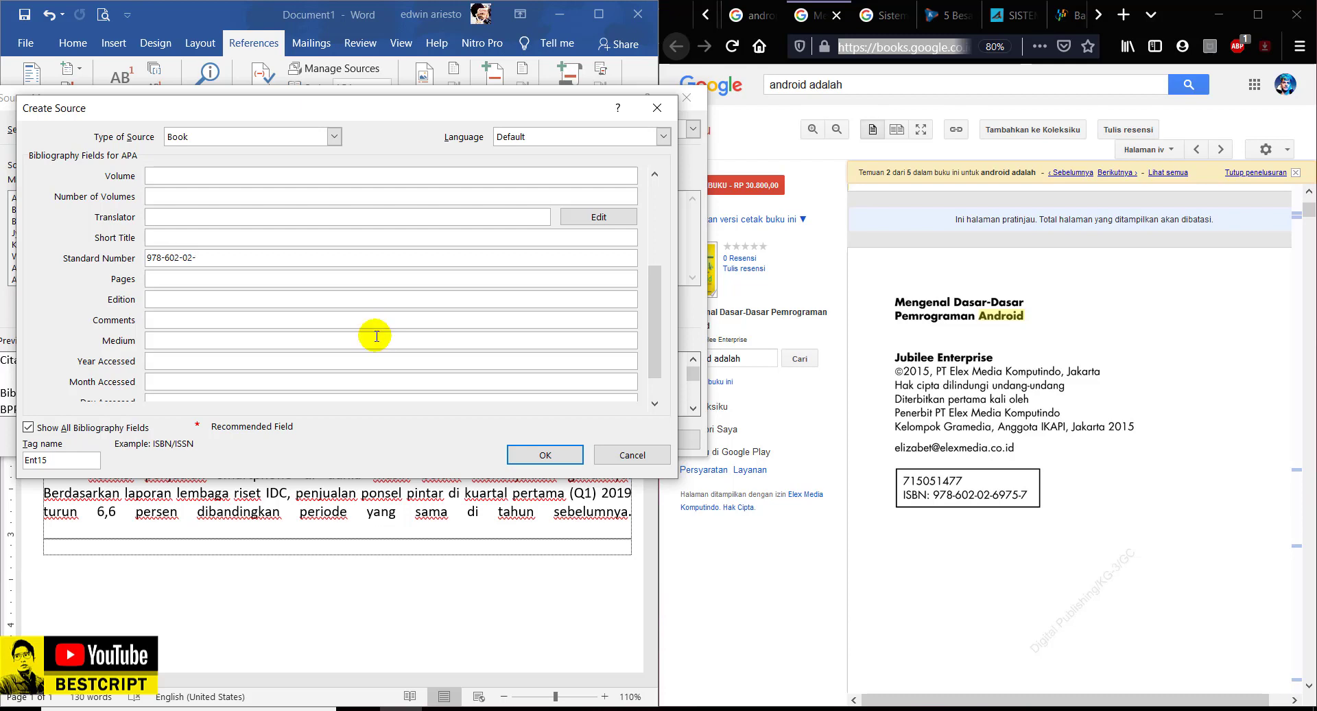
{"action": "type", "text": "975-7"}
{"action": "left_click_drag", "start_coordinate": [654, 332], "coordinate": [661, 192]}
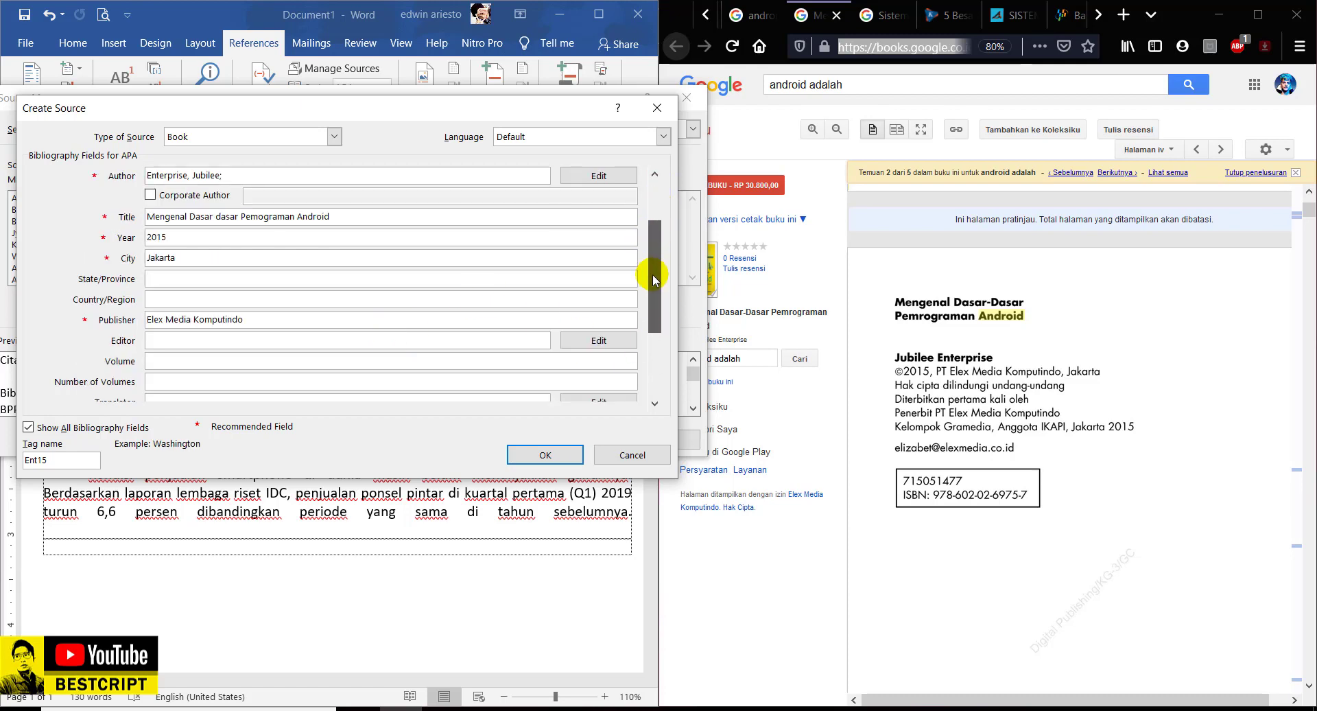
{"action": "left_click_drag", "start_coordinate": [653, 271], "coordinate": [653, 315]}
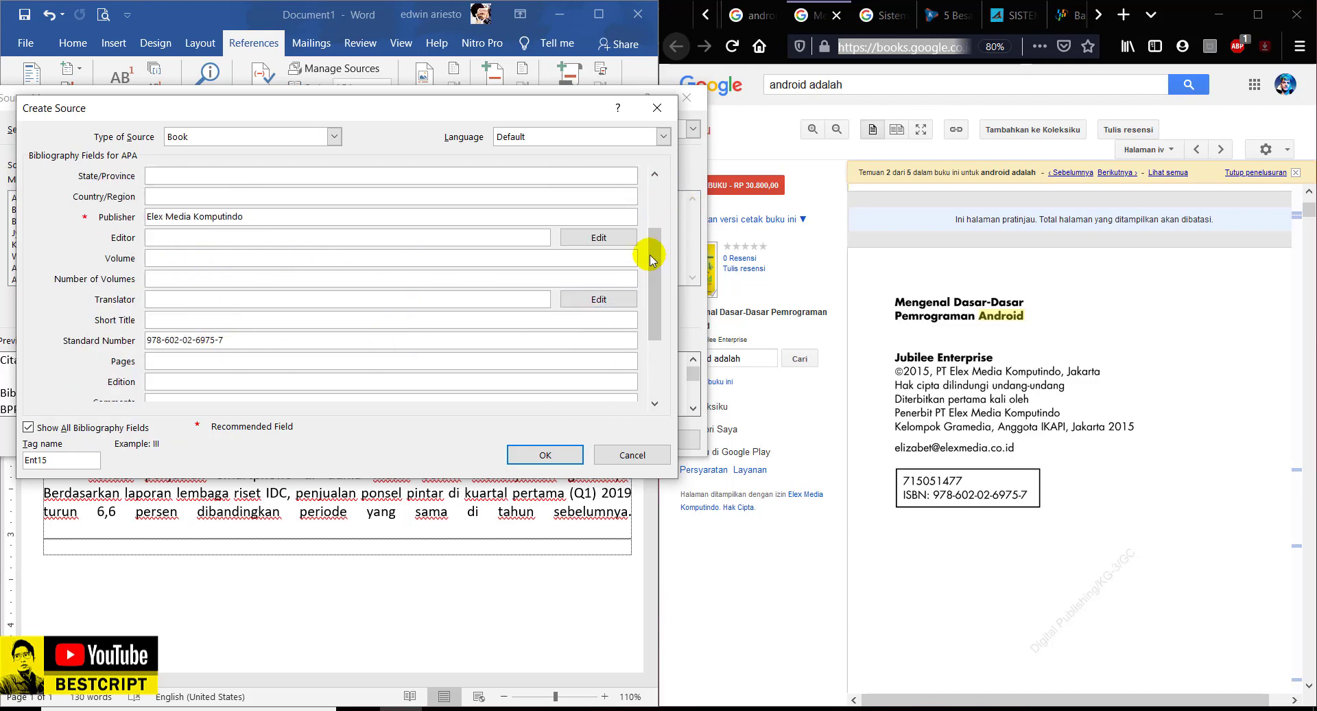
{"action": "left_click_drag", "start_coordinate": [656, 253], "coordinate": [656, 182]}
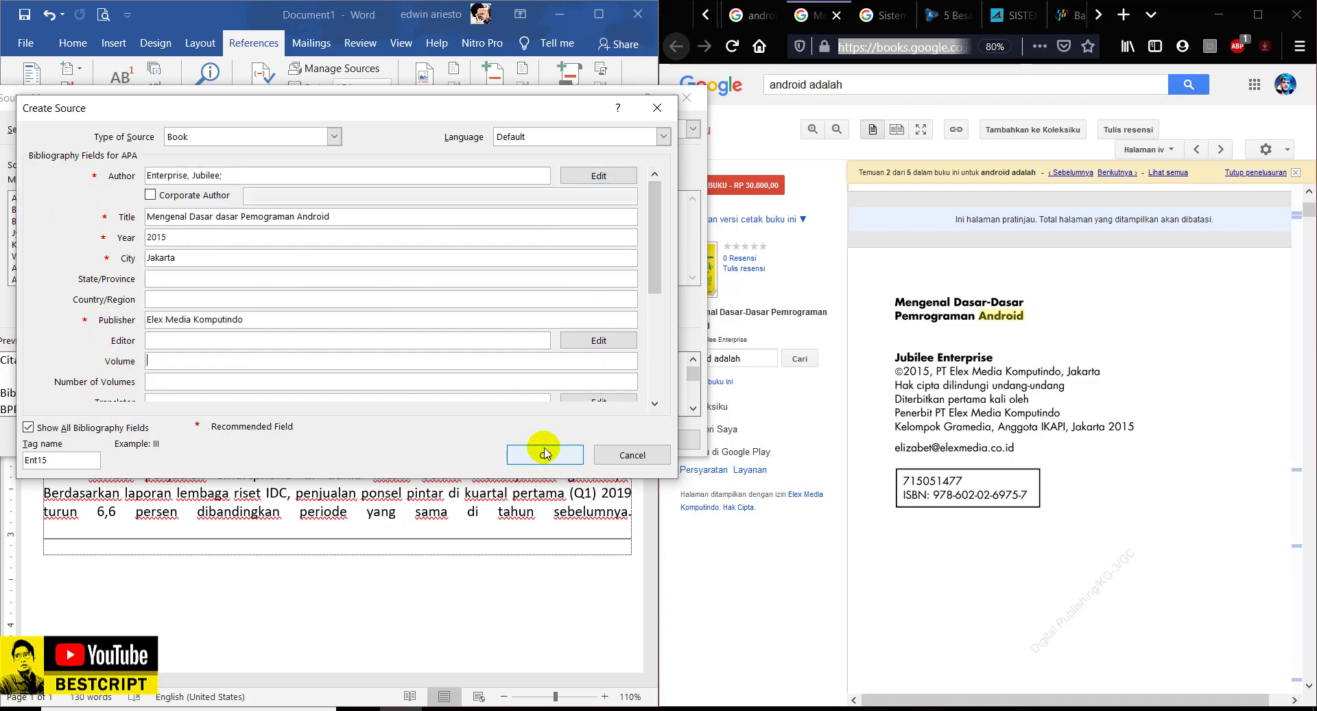
{"action": "left_click_drag", "start_coordinate": [652, 288], "coordinate": [653, 343]}
{"action": "left_click", "coordinate": [338, 339]}
{"action": "left_click_drag", "start_coordinate": [247, 320], "coordinate": [128, 318]}
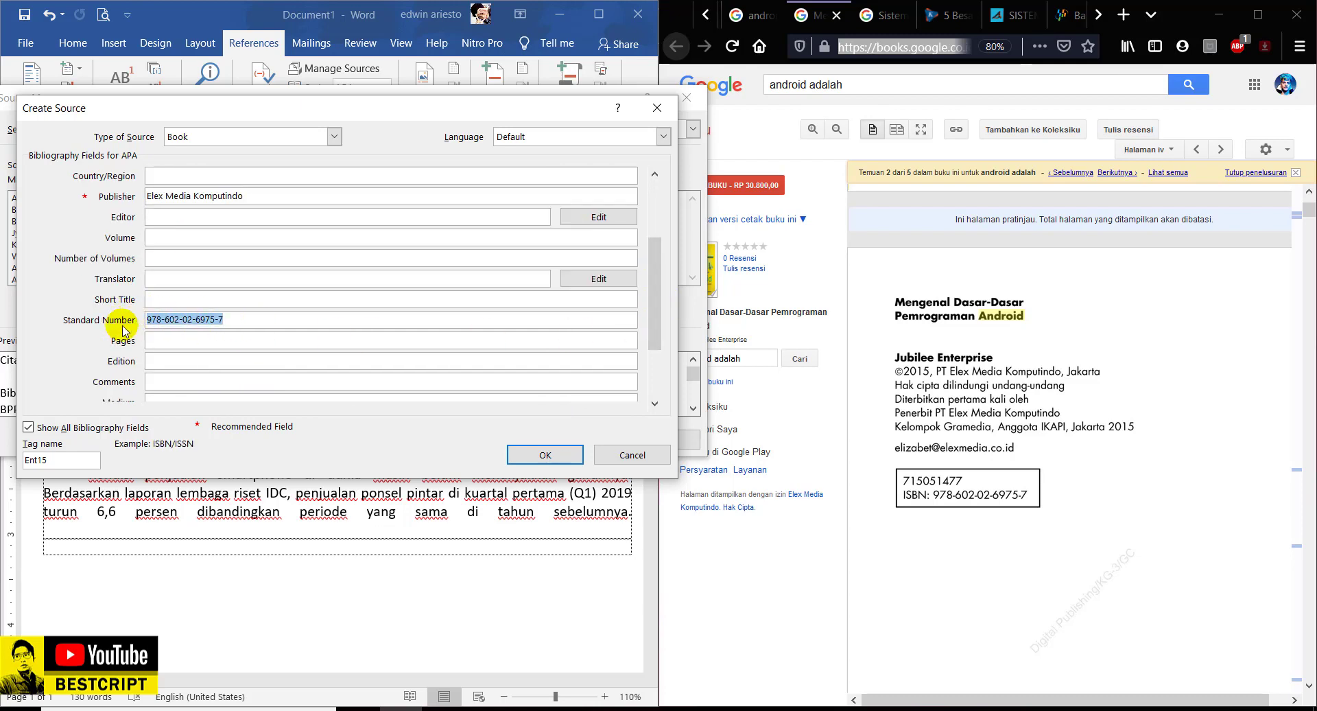
{"action": "left_click", "coordinate": [540, 458]}
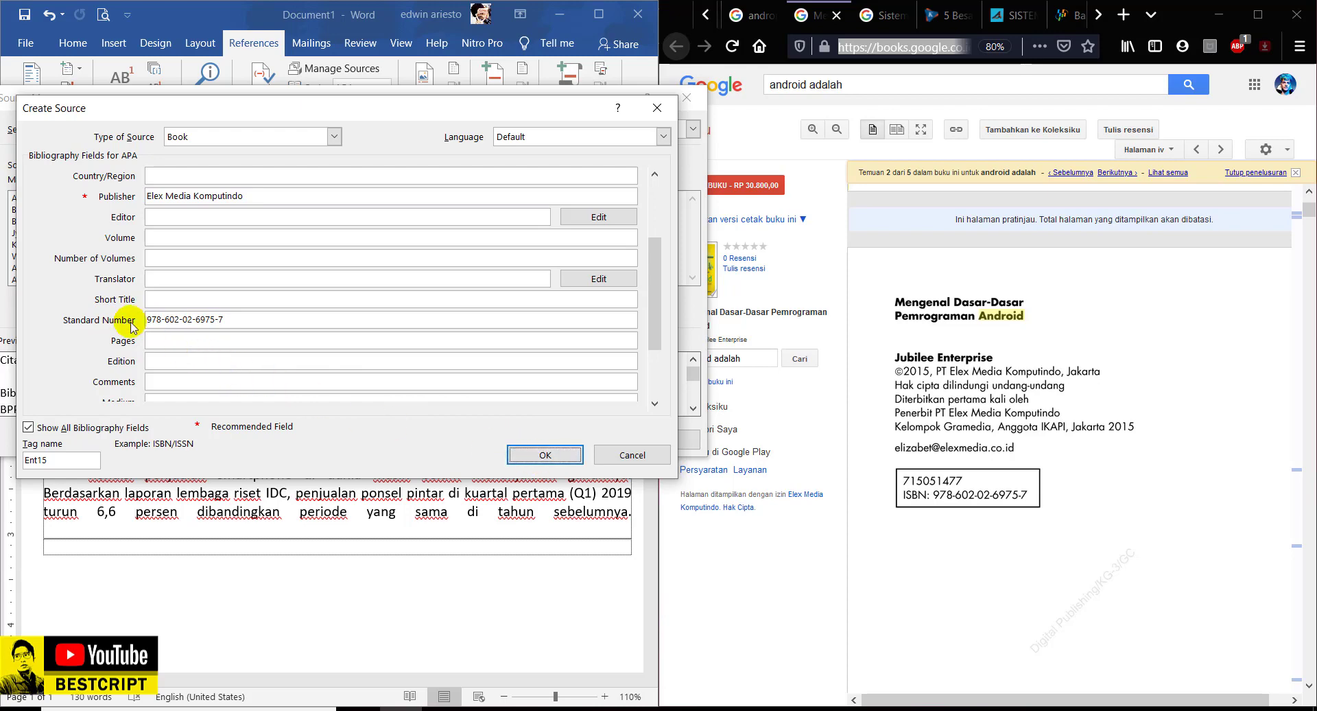
- Confirm the Android book source, review it in Source Manager, and close Source Manager
{"action": "left_click", "coordinate": [546, 456]}
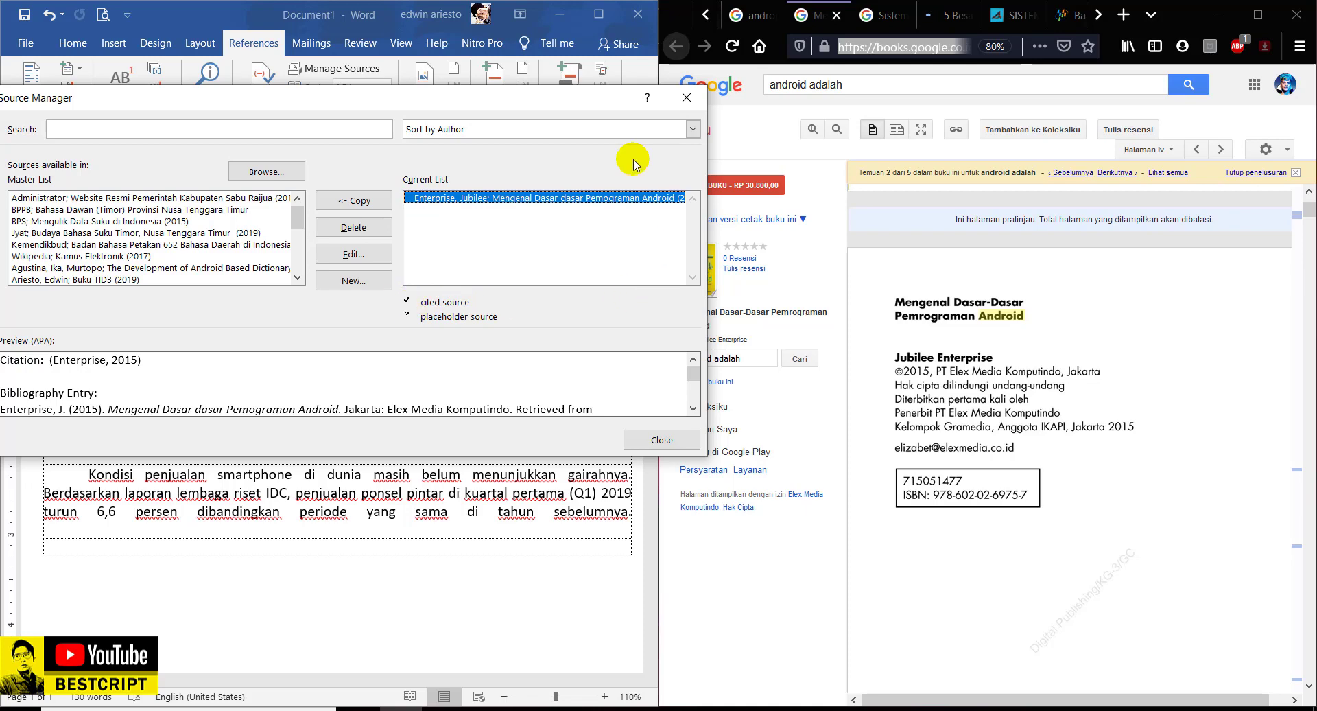
{"action": "left_click_drag", "start_coordinate": [509, 99], "coordinate": [633, 68]}
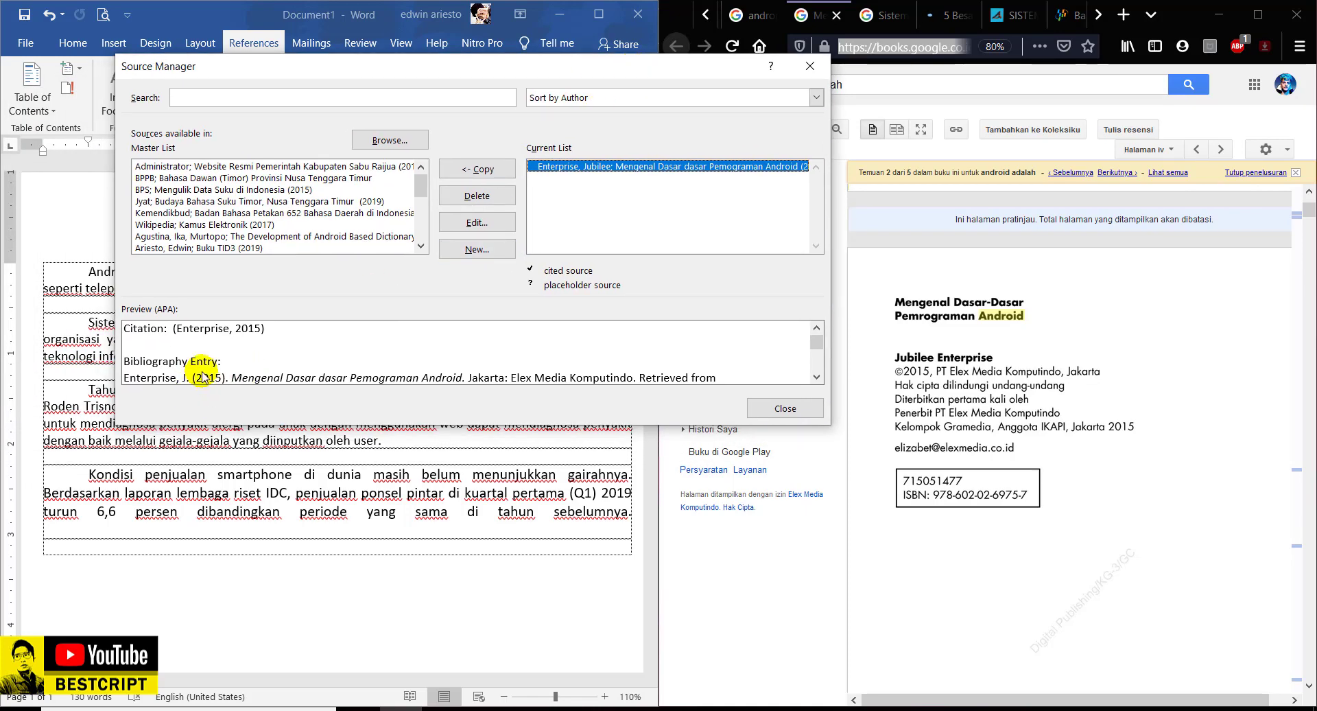
{"action": "left_click", "coordinate": [817, 376]}
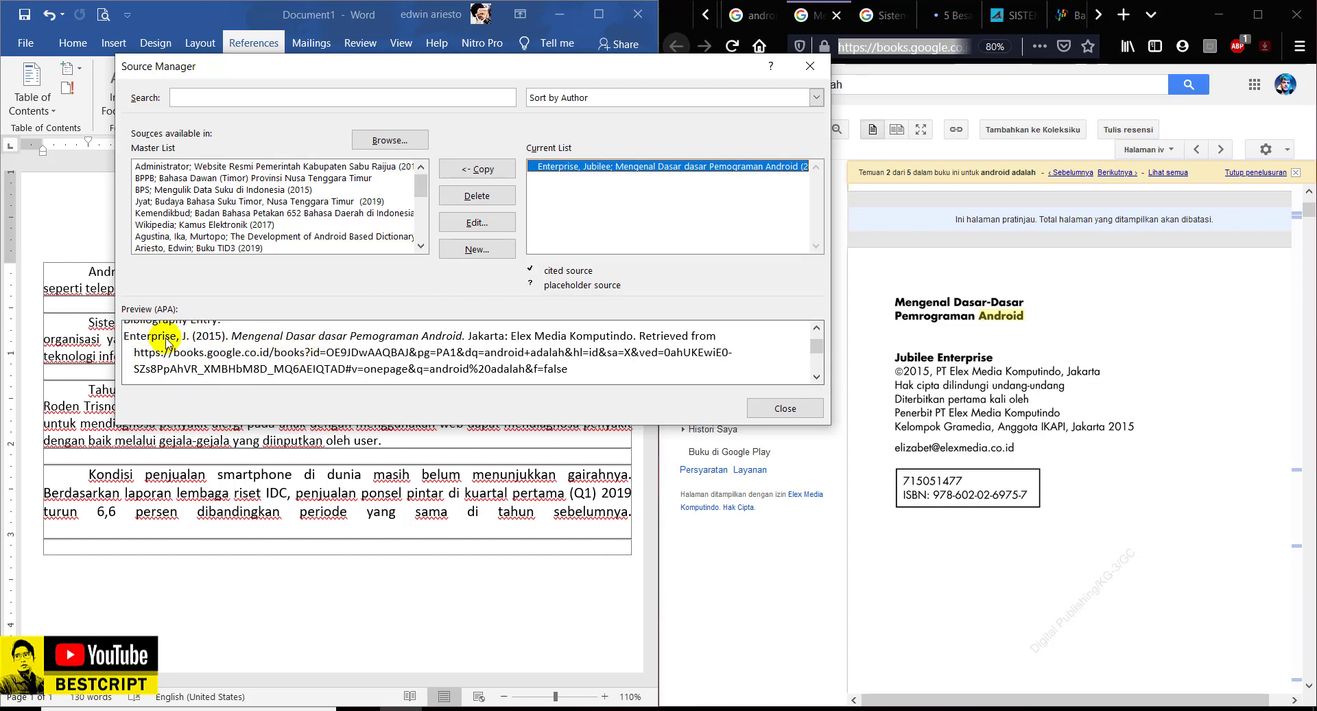
{"action": "left_click_drag", "start_coordinate": [583, 73], "coordinate": [541, 175]}
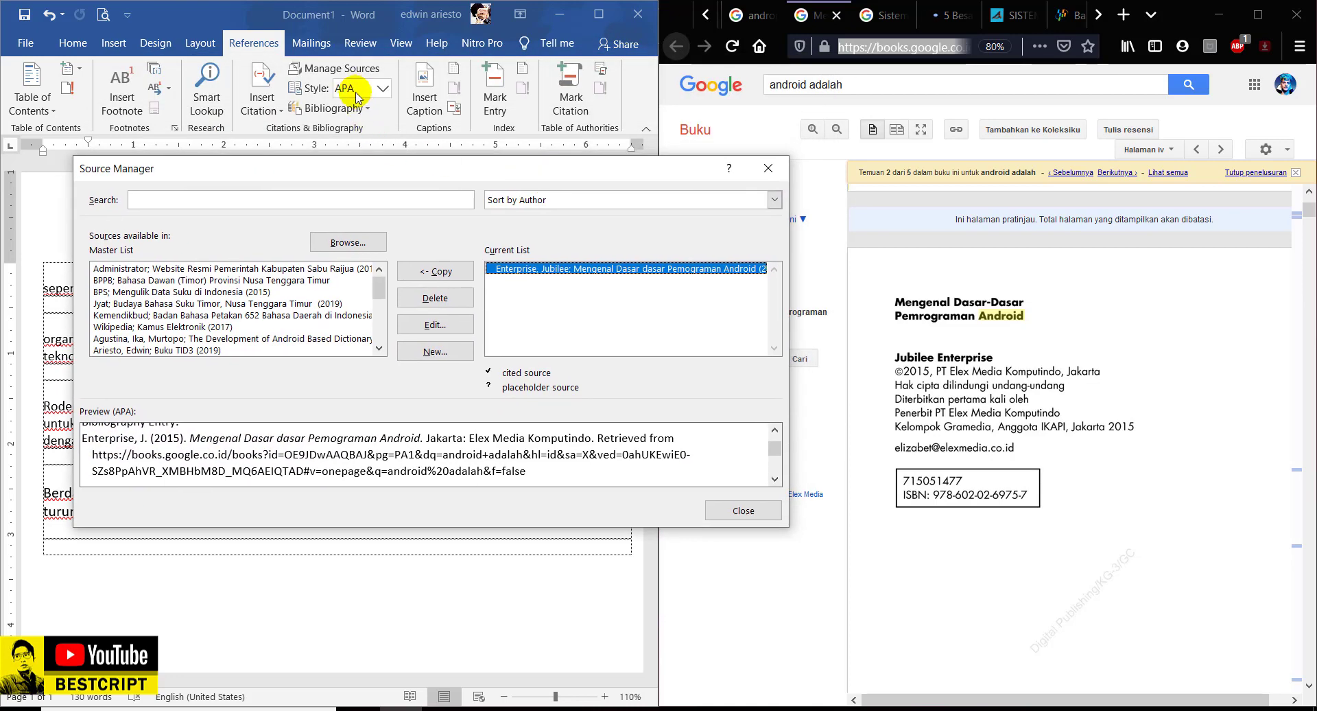
{"action": "left_click", "coordinate": [776, 479]}
{"action": "left_click", "coordinate": [776, 478]}
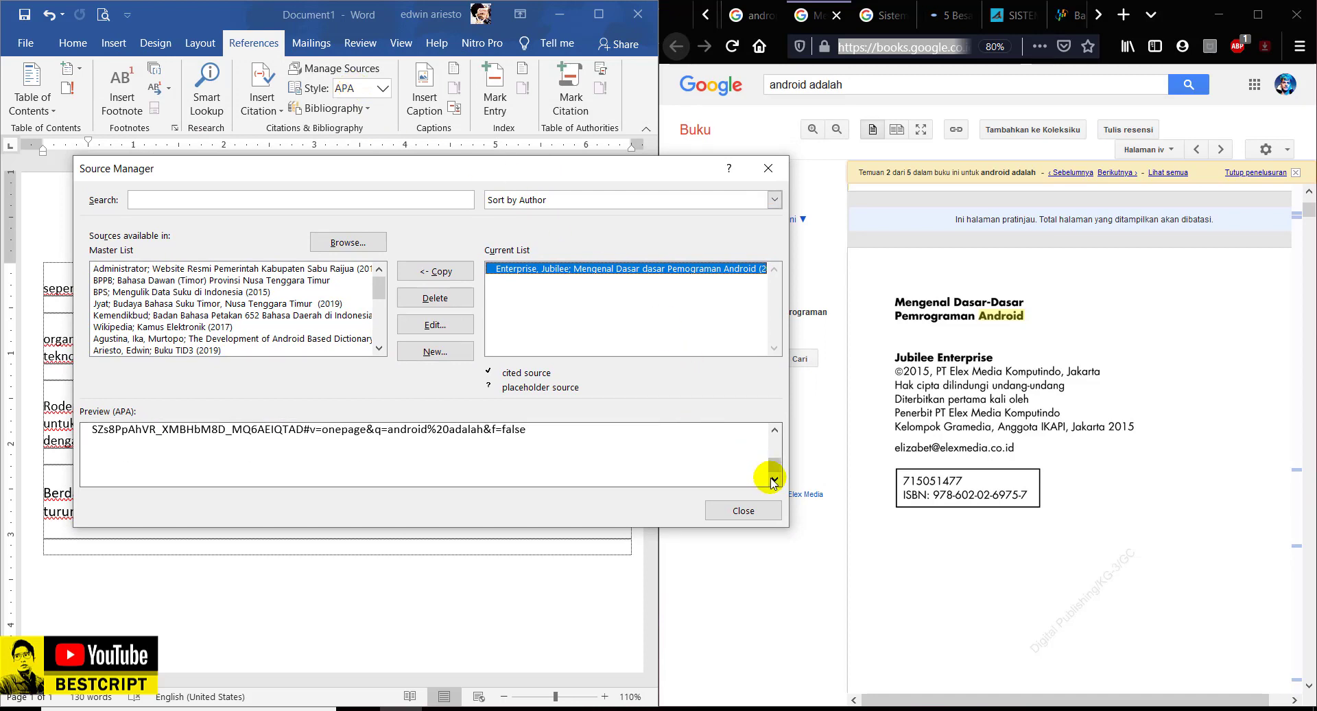
{"action": "left_click", "coordinate": [775, 431]}
{"action": "left_click", "coordinate": [775, 431]}
{"action": "left_click", "coordinate": [775, 431]}
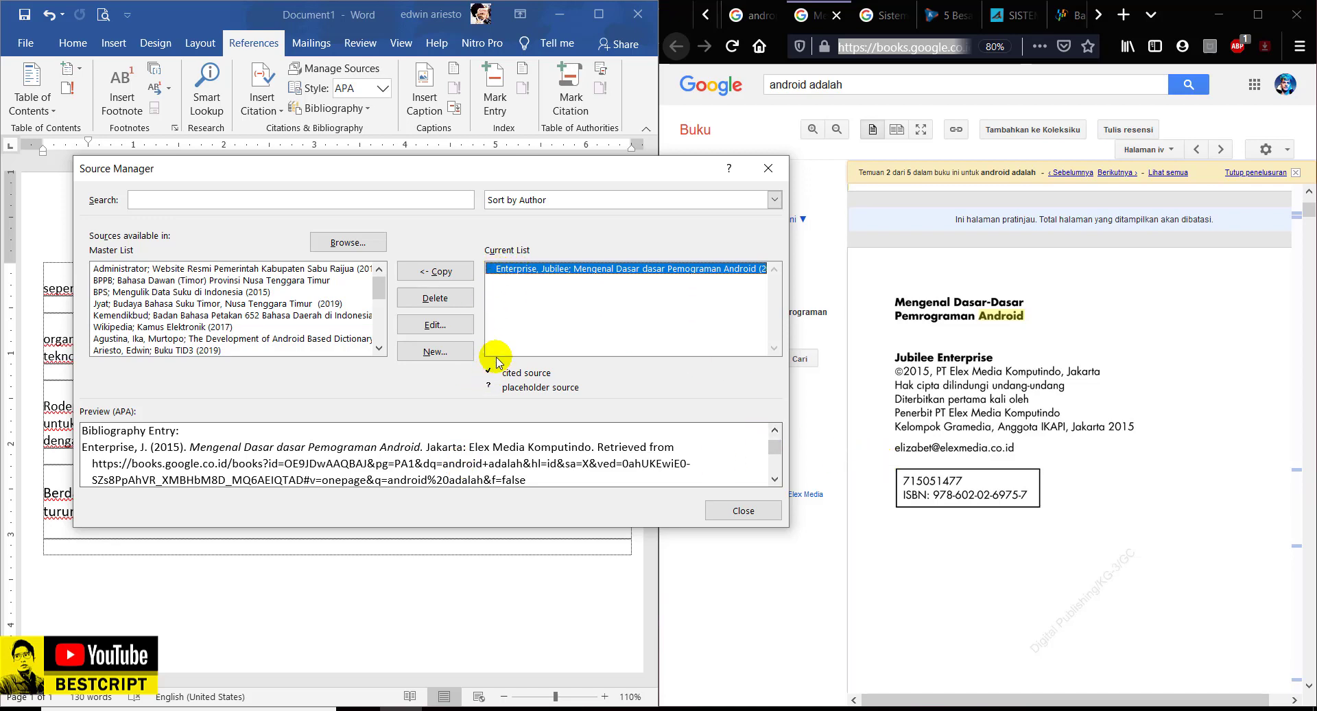
{"action": "left_click", "coordinate": [755, 509]}
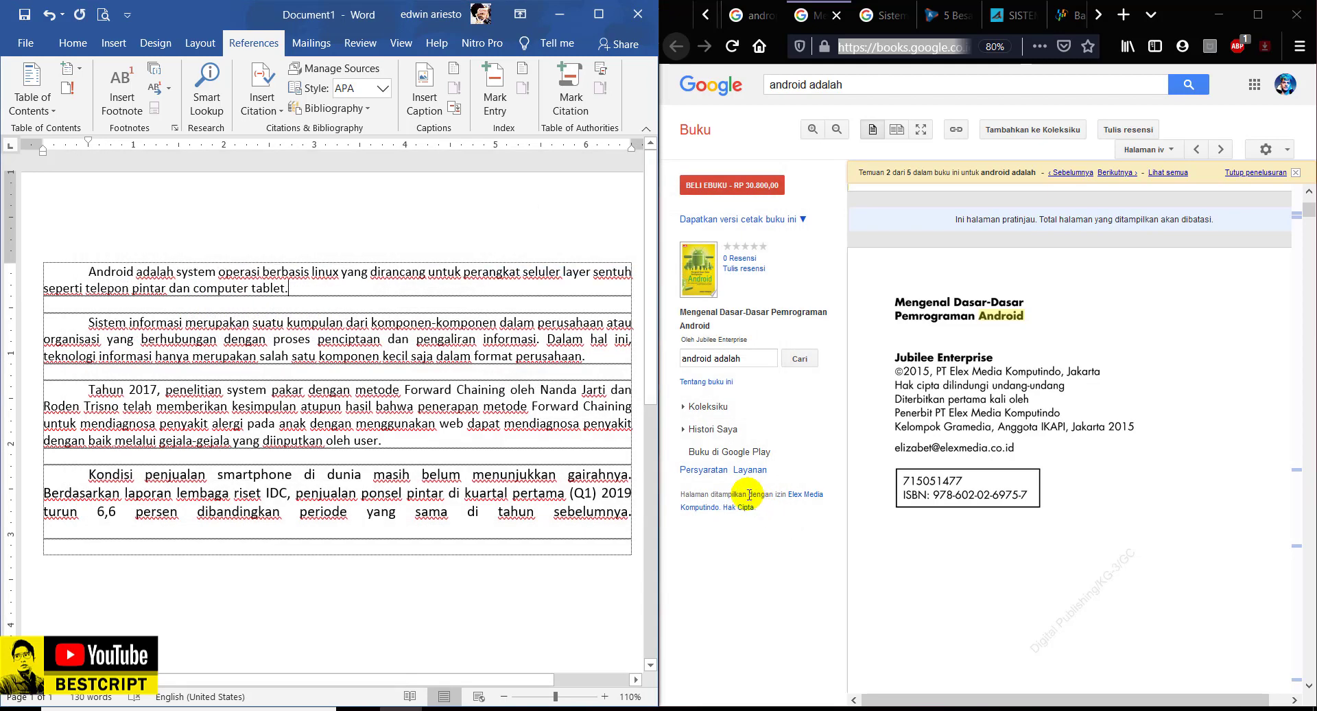
- Insert the APA citation for the 2015 Android book after 'computer tablet' in paragraph one
{"action": "left_click", "coordinate": [286, 288]}
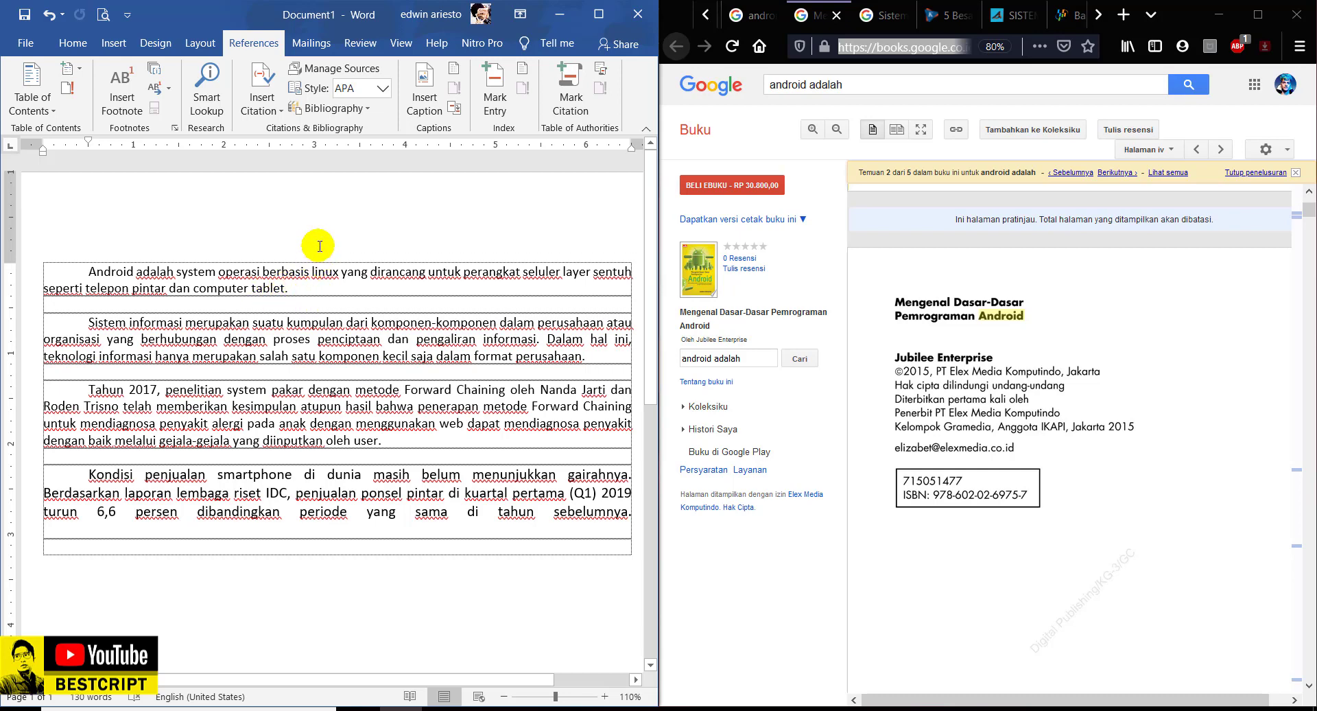
{"action": "left_click", "coordinate": [280, 111]}
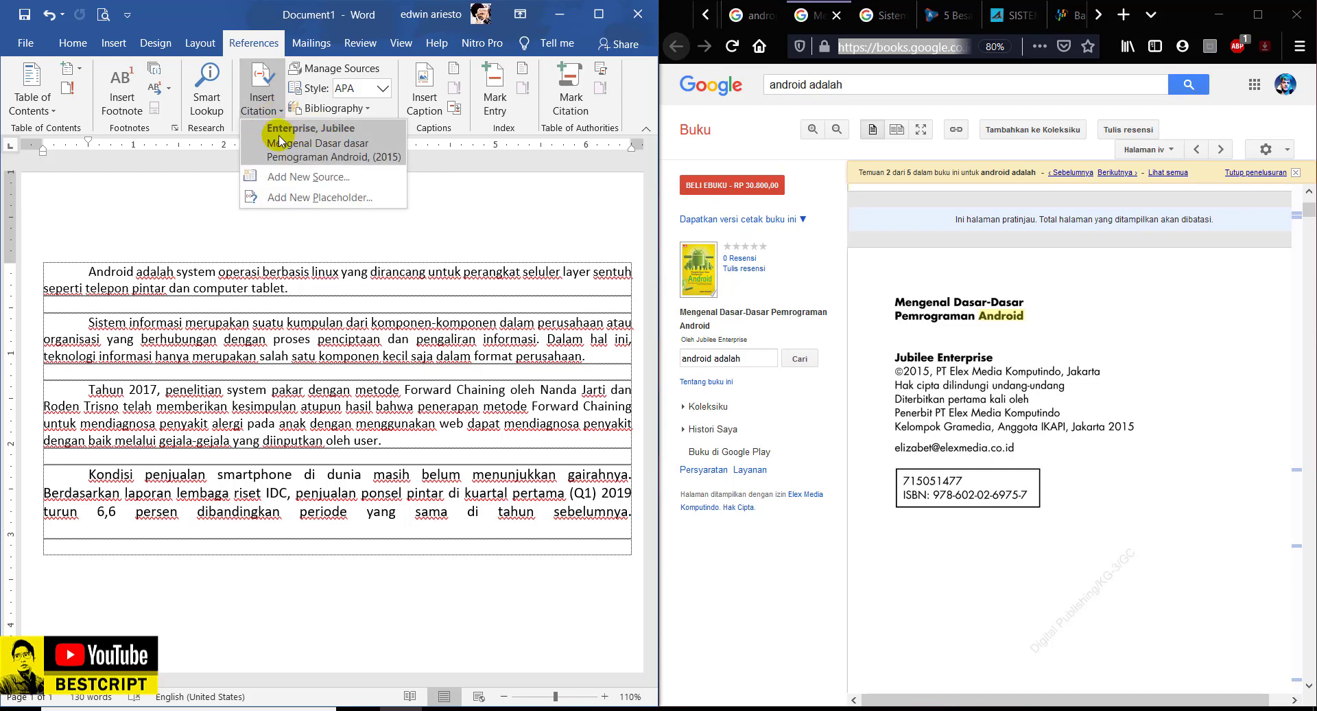
{"action": "left_click", "coordinate": [282, 142]}
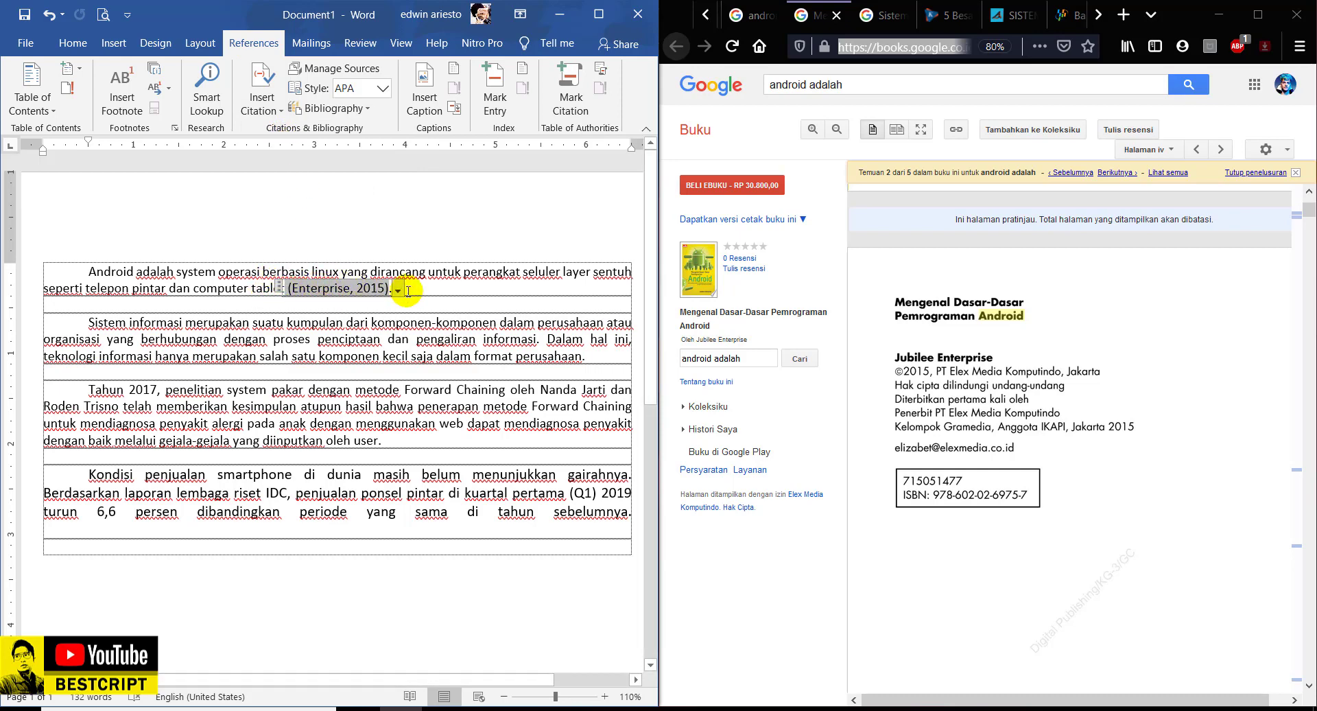
- Open the new citation's source details to check the book's title and year
{"action": "left_click", "coordinate": [332, 288]}
{"action": "left_click", "coordinate": [396, 291]}
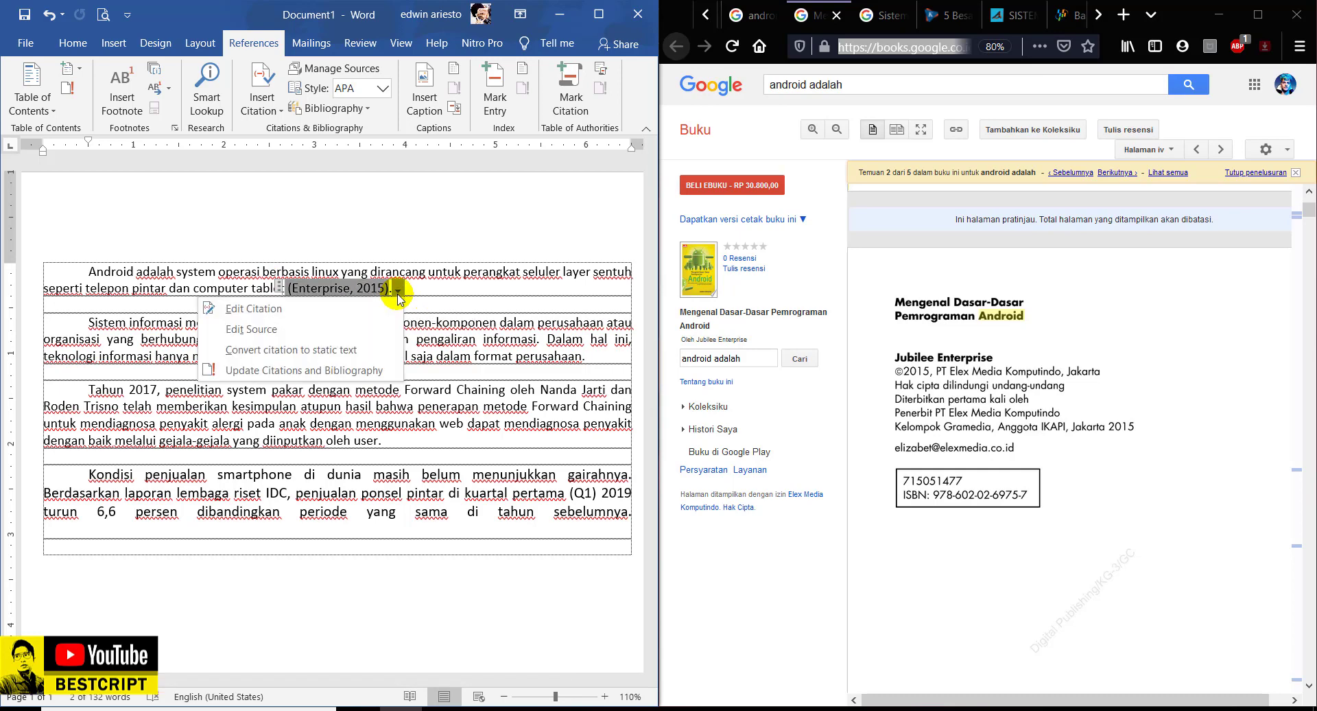
{"action": "left_click", "coordinate": [361, 329]}
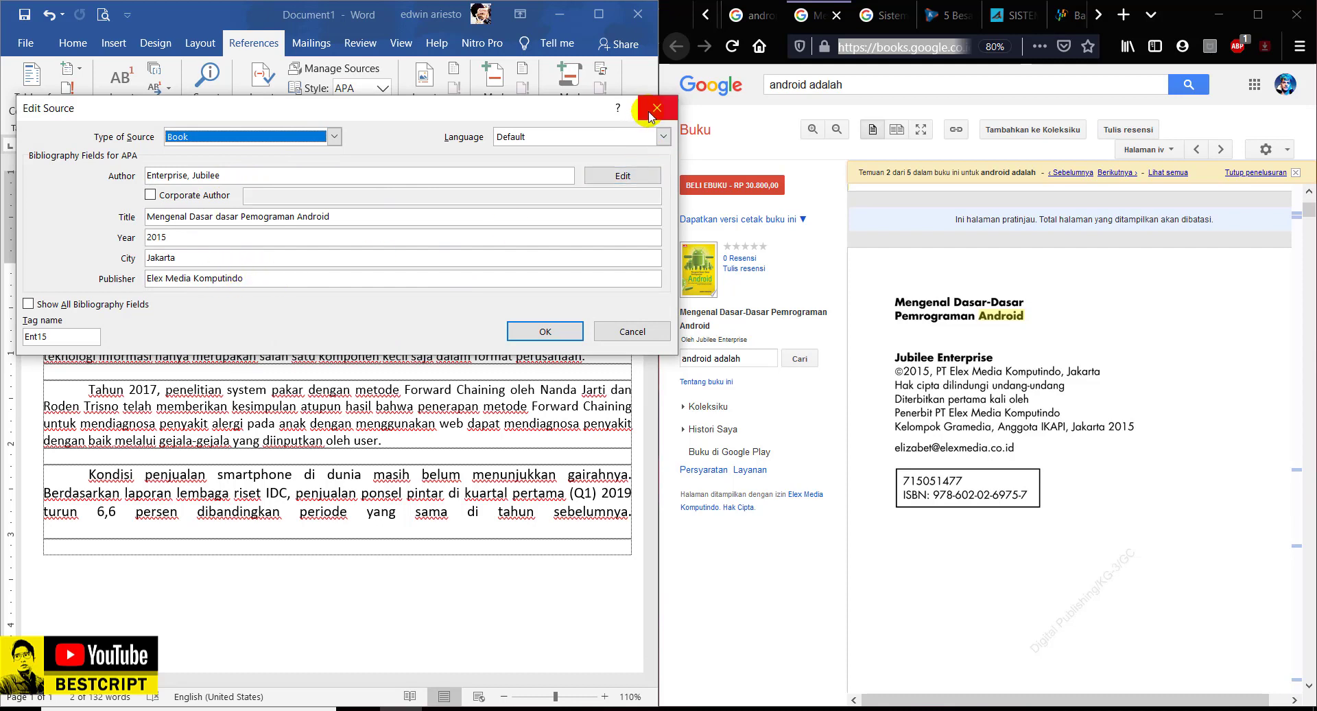
{"action": "left_click", "coordinate": [374, 214]}
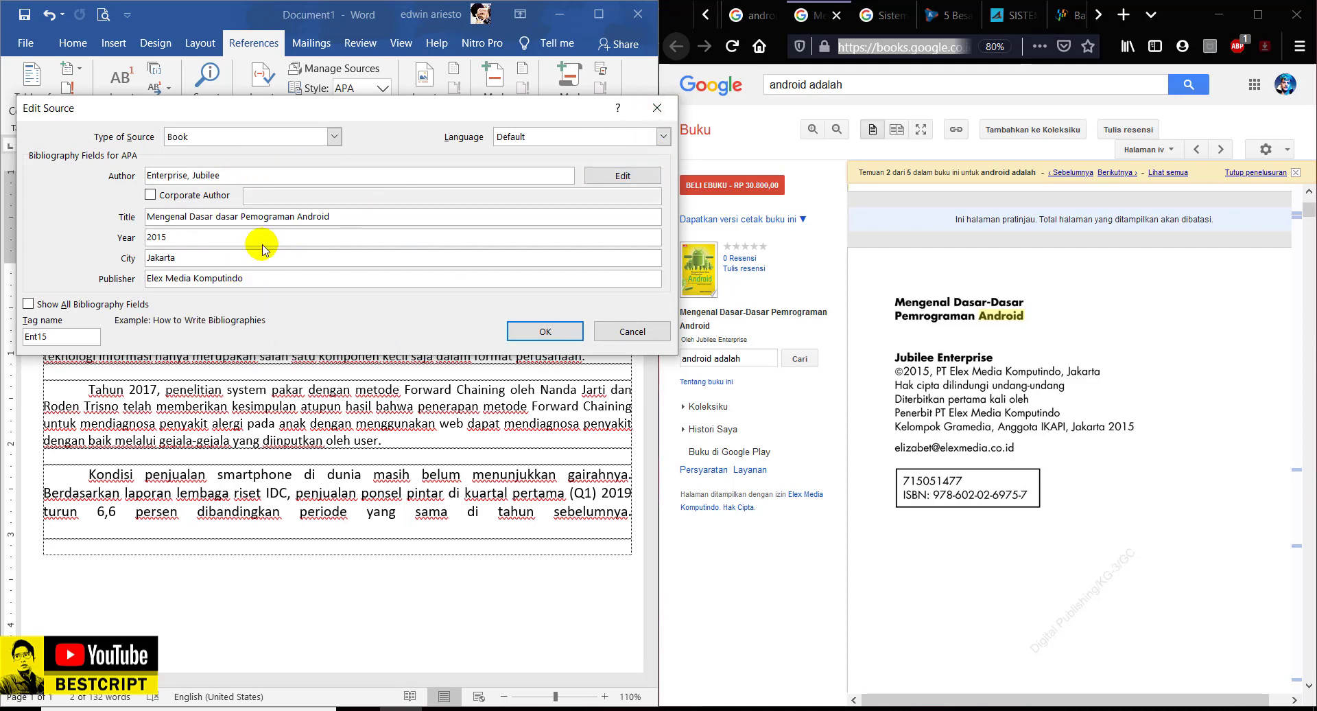
{"action": "left_click", "coordinate": [170, 238]}
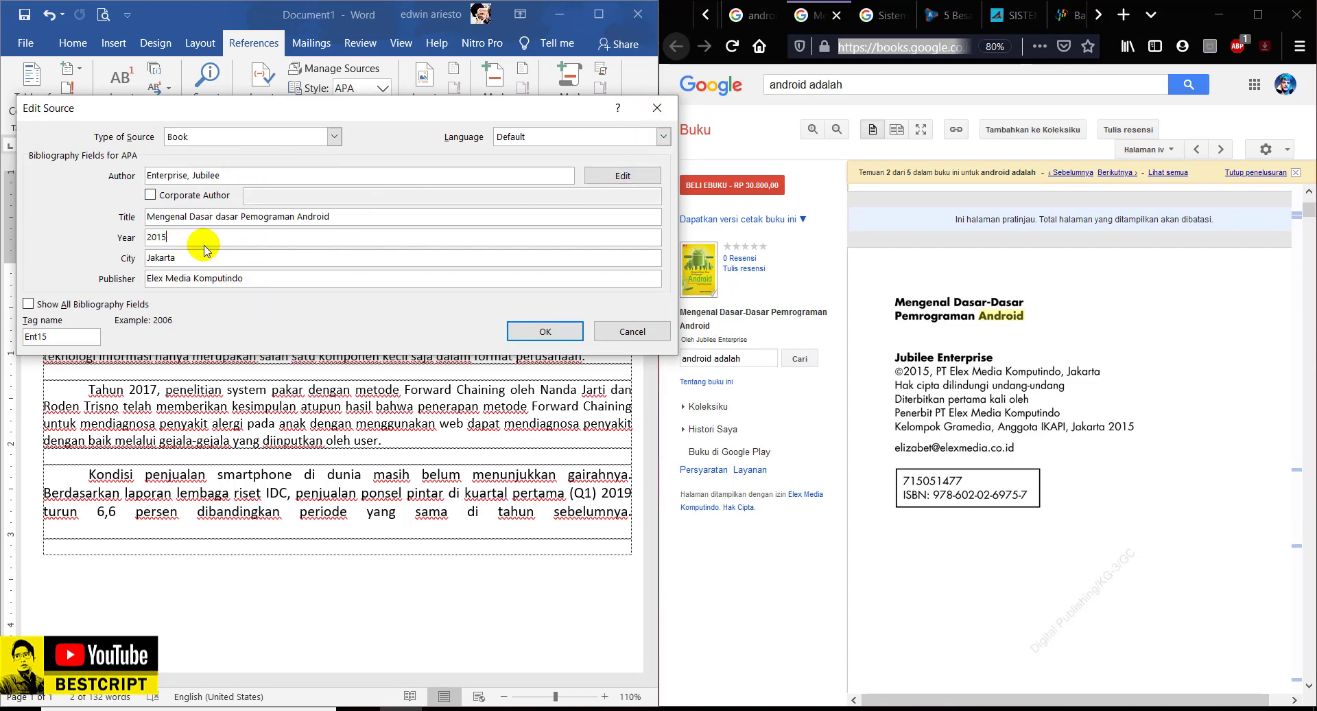
{"action": "left_click", "coordinate": [657, 116]}
- Re-check the cited book's title, then close the details and deselect the citation
{"action": "left_click", "coordinate": [400, 290]}
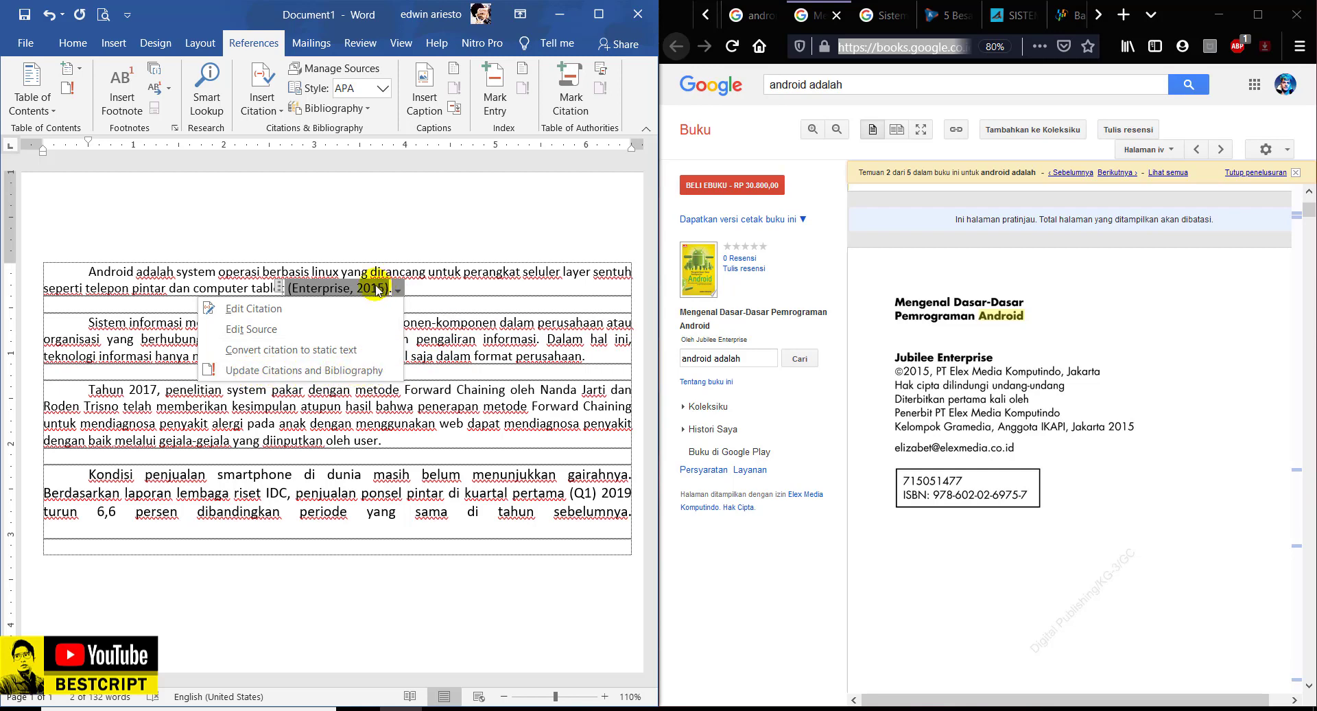
{"action": "left_click", "coordinate": [323, 330]}
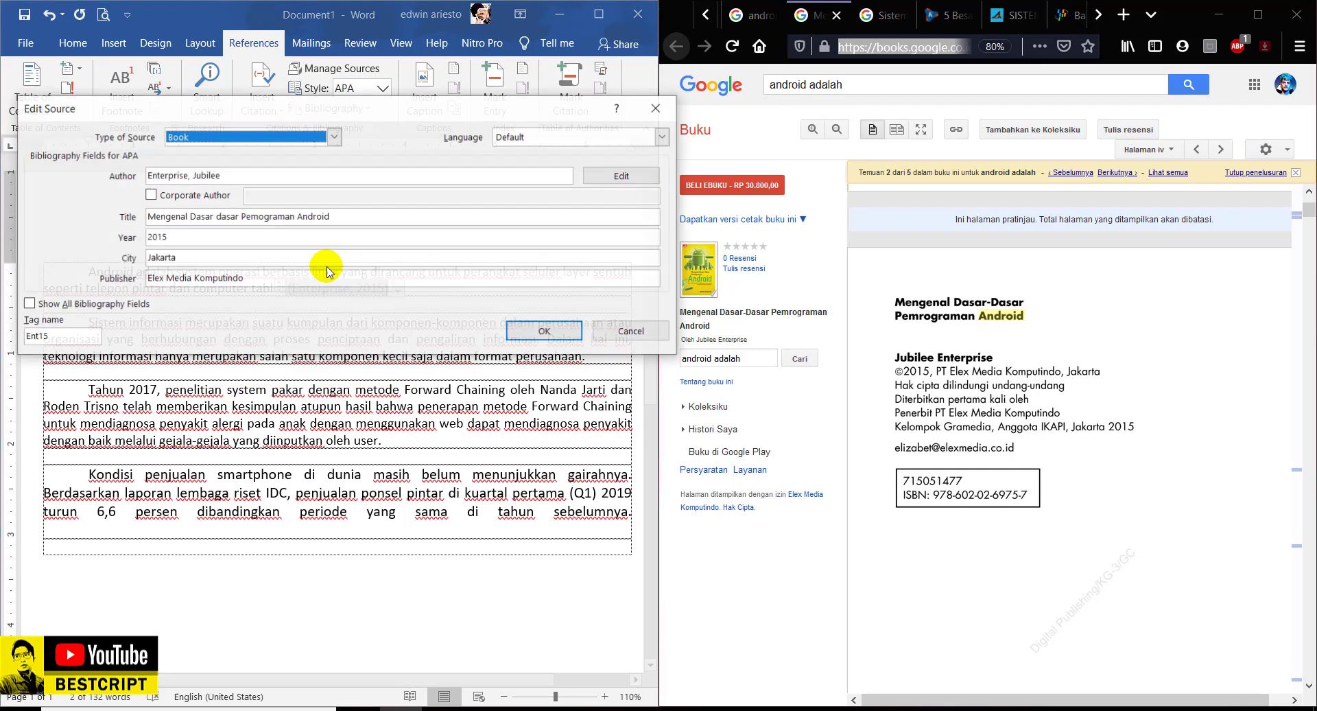
{"action": "left_click", "coordinate": [393, 217]}
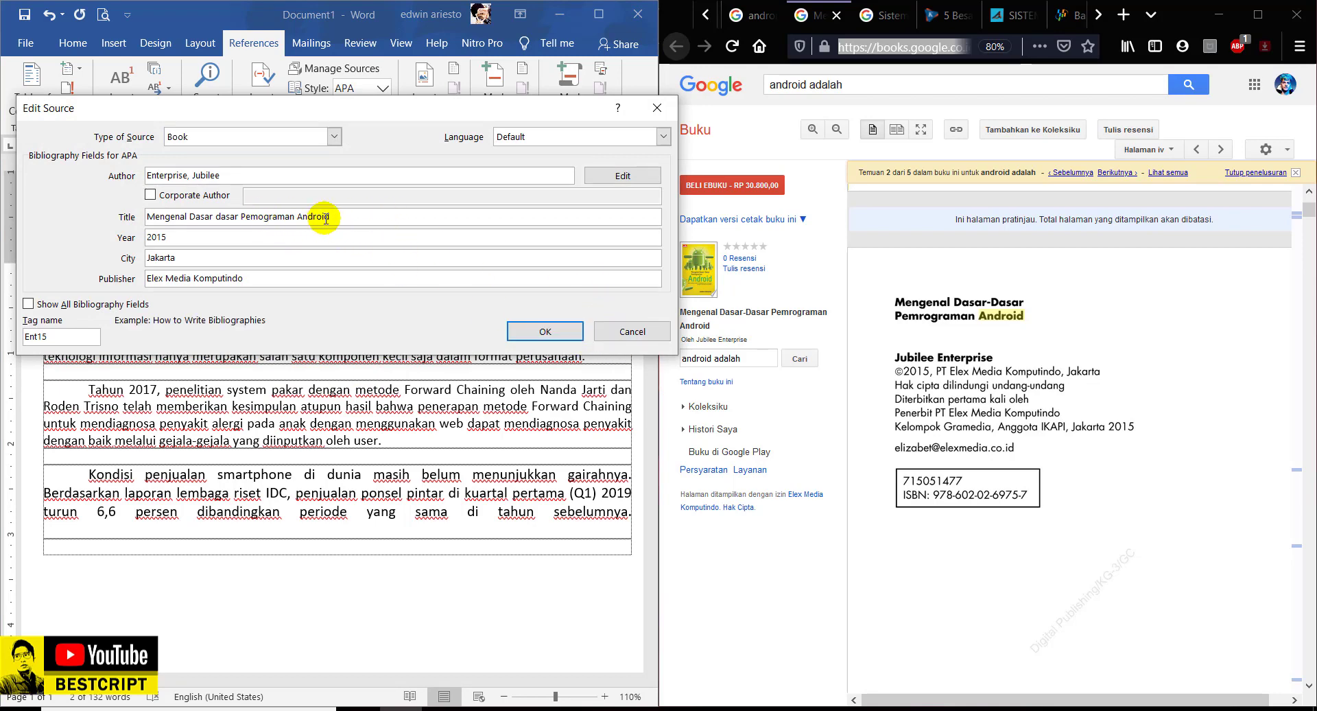
{"action": "left_click", "coordinate": [626, 331]}
{"action": "left_click", "coordinate": [398, 289]}
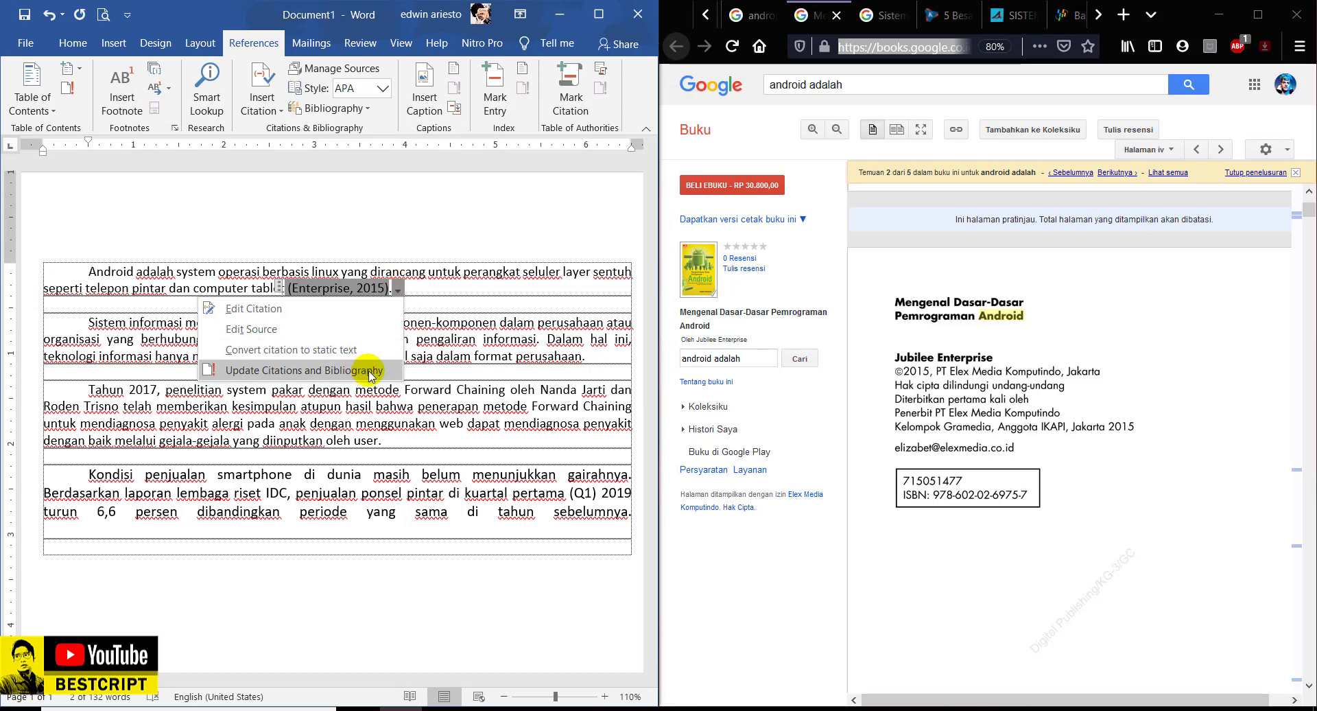
{"action": "left_click", "coordinate": [469, 295]}
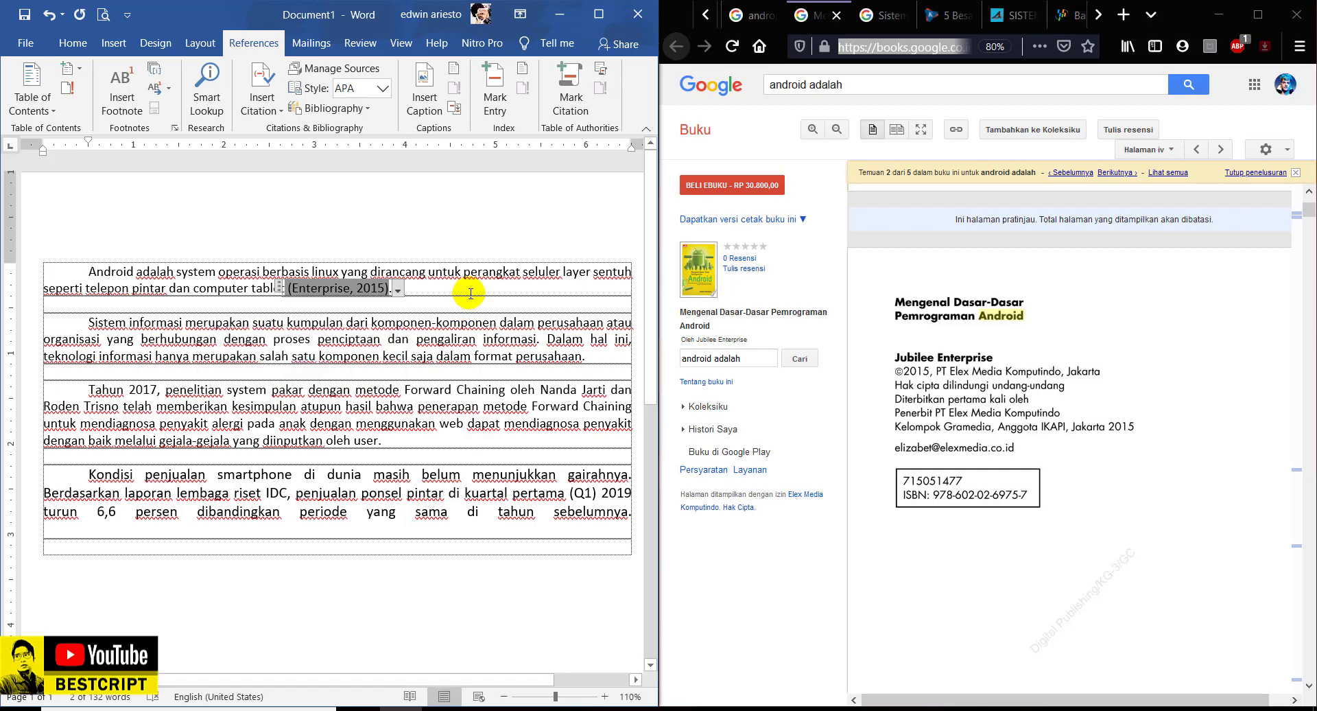
{"action": "left_click", "coordinate": [396, 339]}
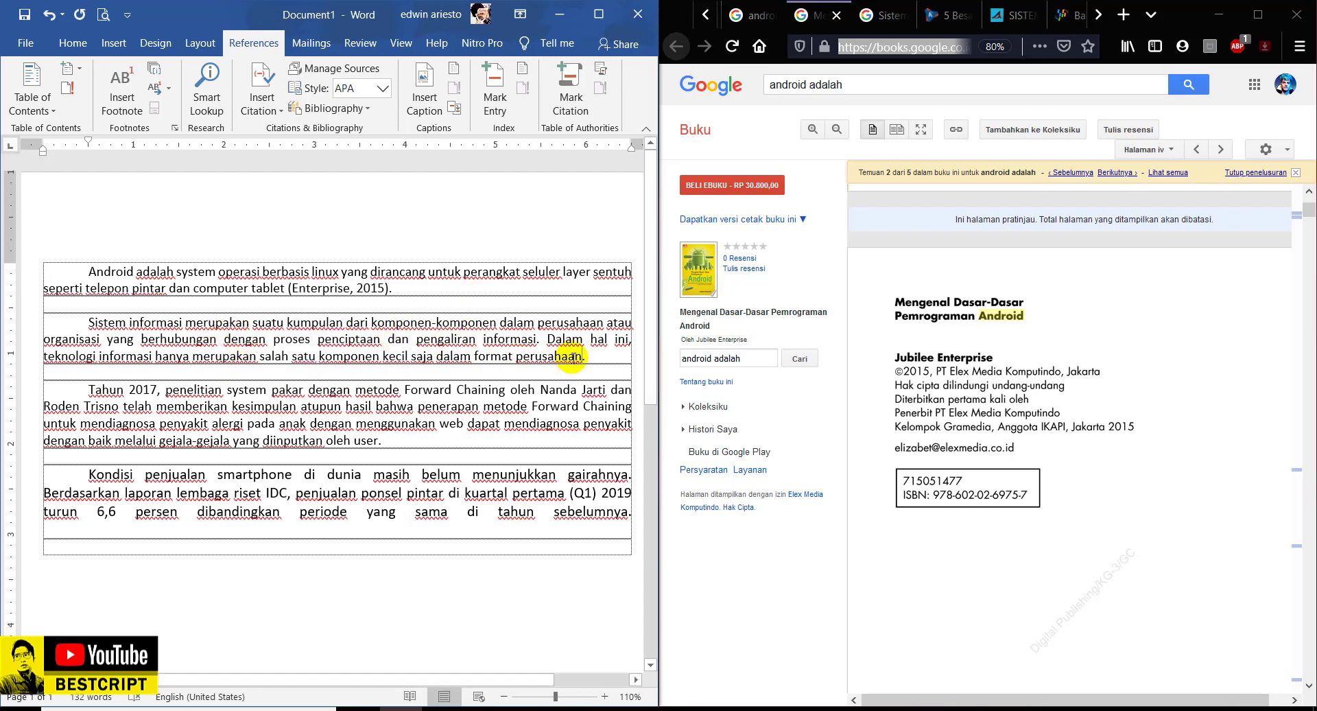
- View the information-systems book's cover in Firefox, then return to the second paragraph's end
{"action": "left_click", "coordinate": [882, 15]}
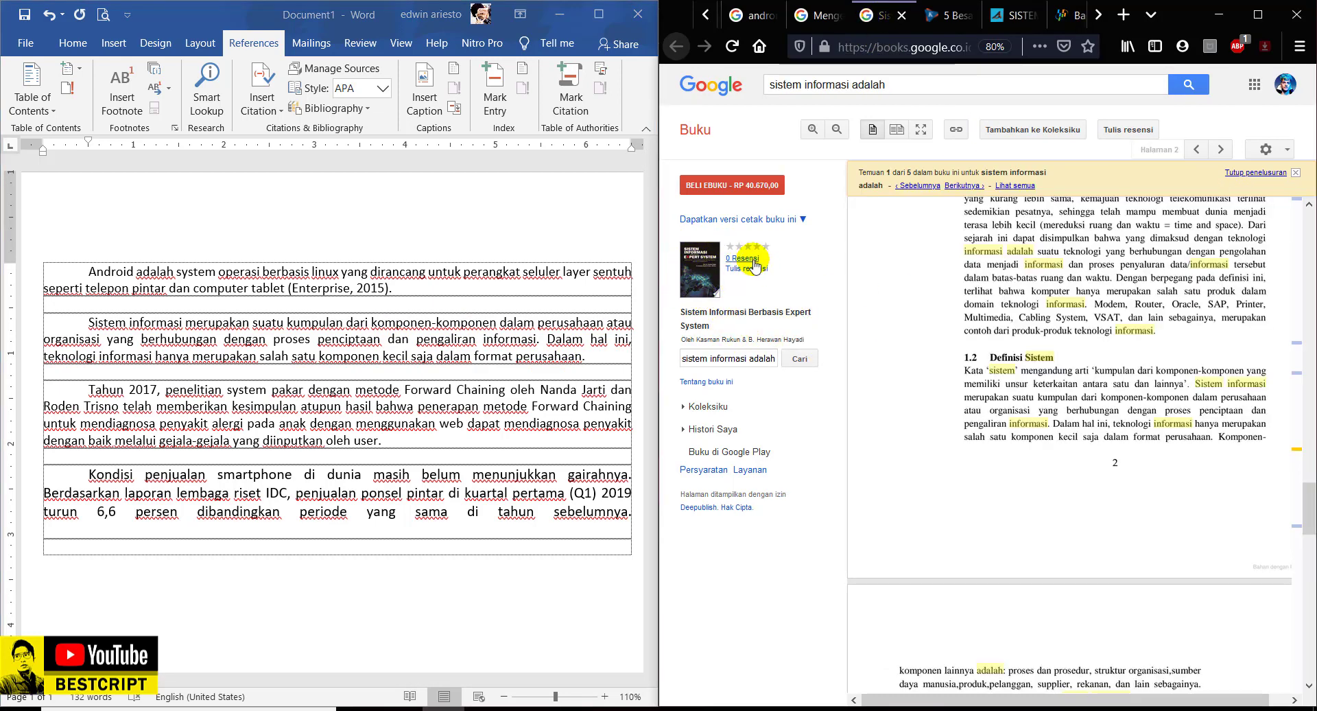
{"action": "left_click", "coordinate": [705, 288]}
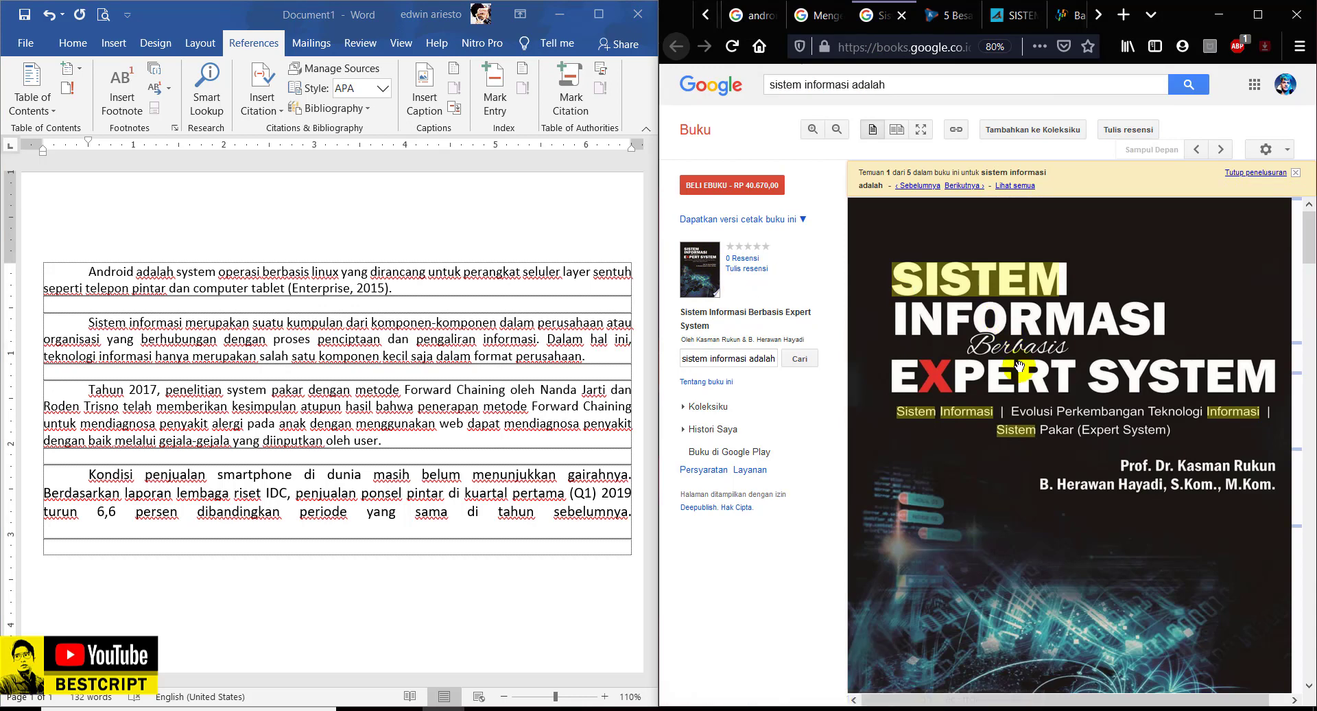
{"action": "scroll", "coordinate": [1020, 367], "scroll_direction": "down", "scroll_amount": 2}
{"action": "scroll", "coordinate": [1019, 367], "scroll_direction": "up", "scroll_amount": 2}
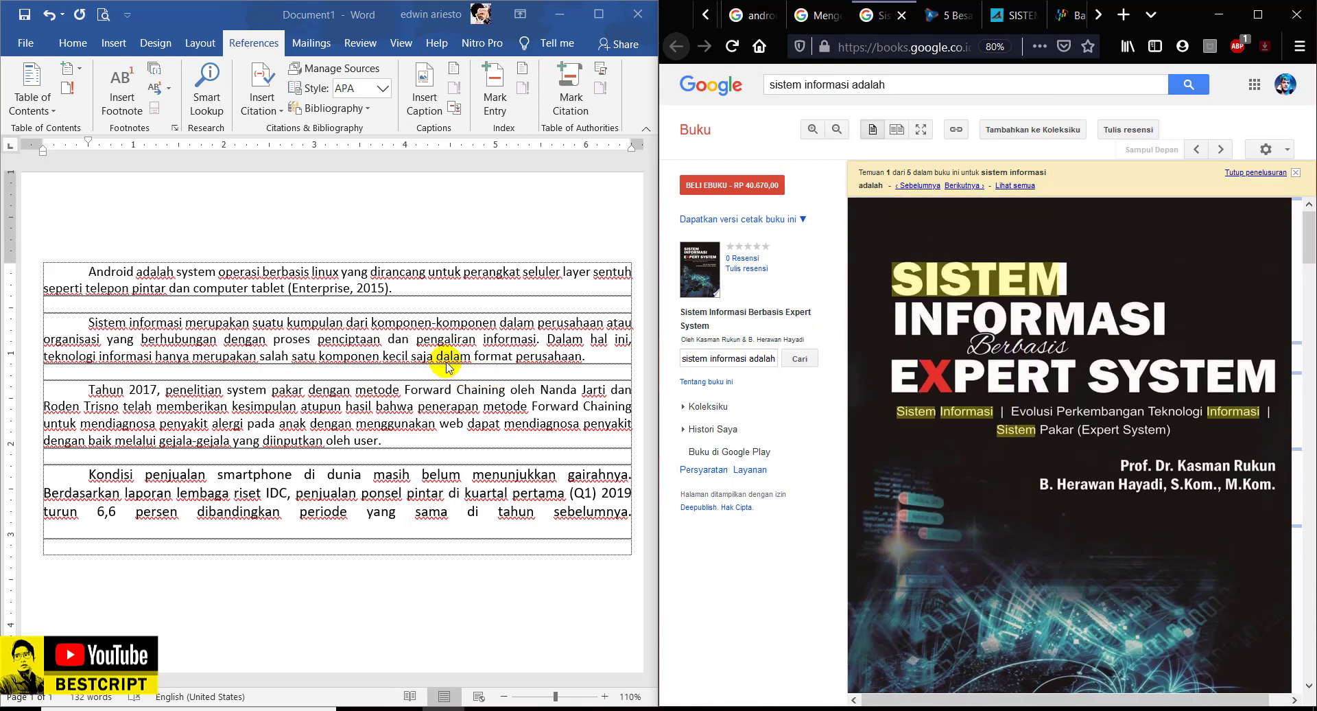
{"action": "left_click", "coordinate": [585, 355]}
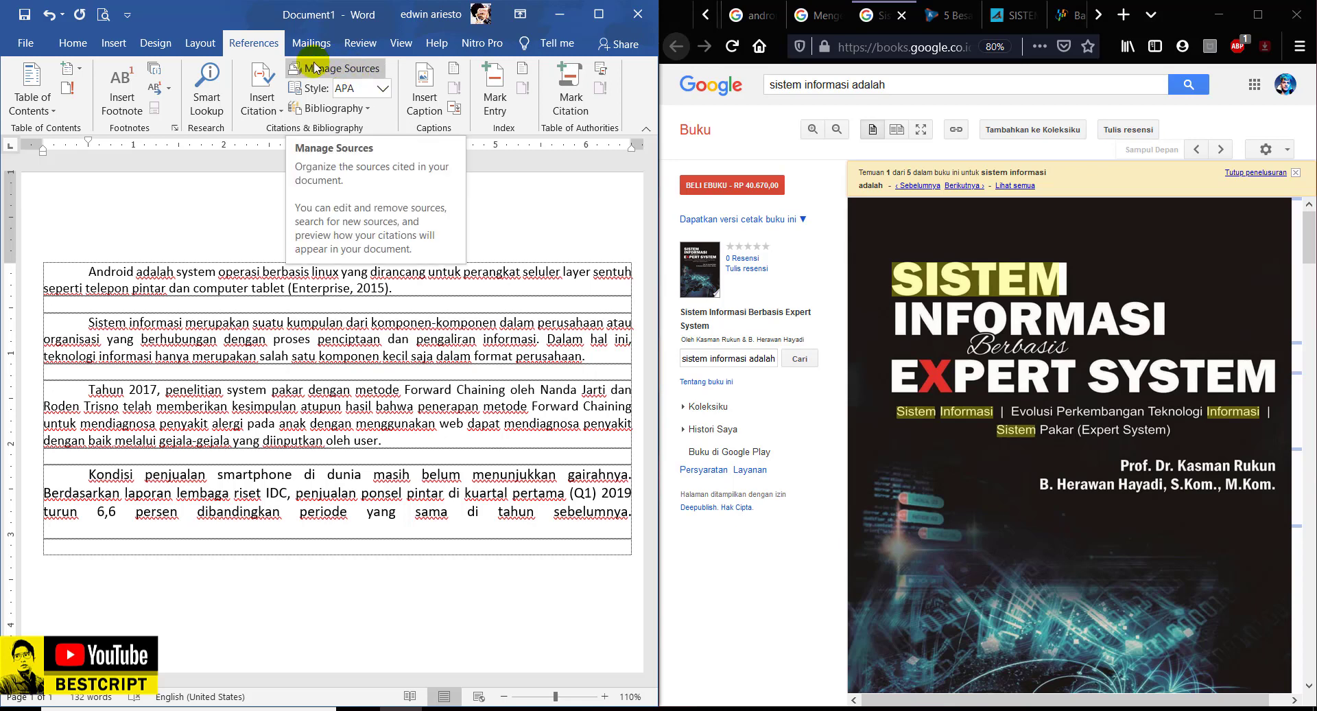
- Start a new source in Source Manager, keeping Book as the source type
{"action": "left_click", "coordinate": [334, 68]}
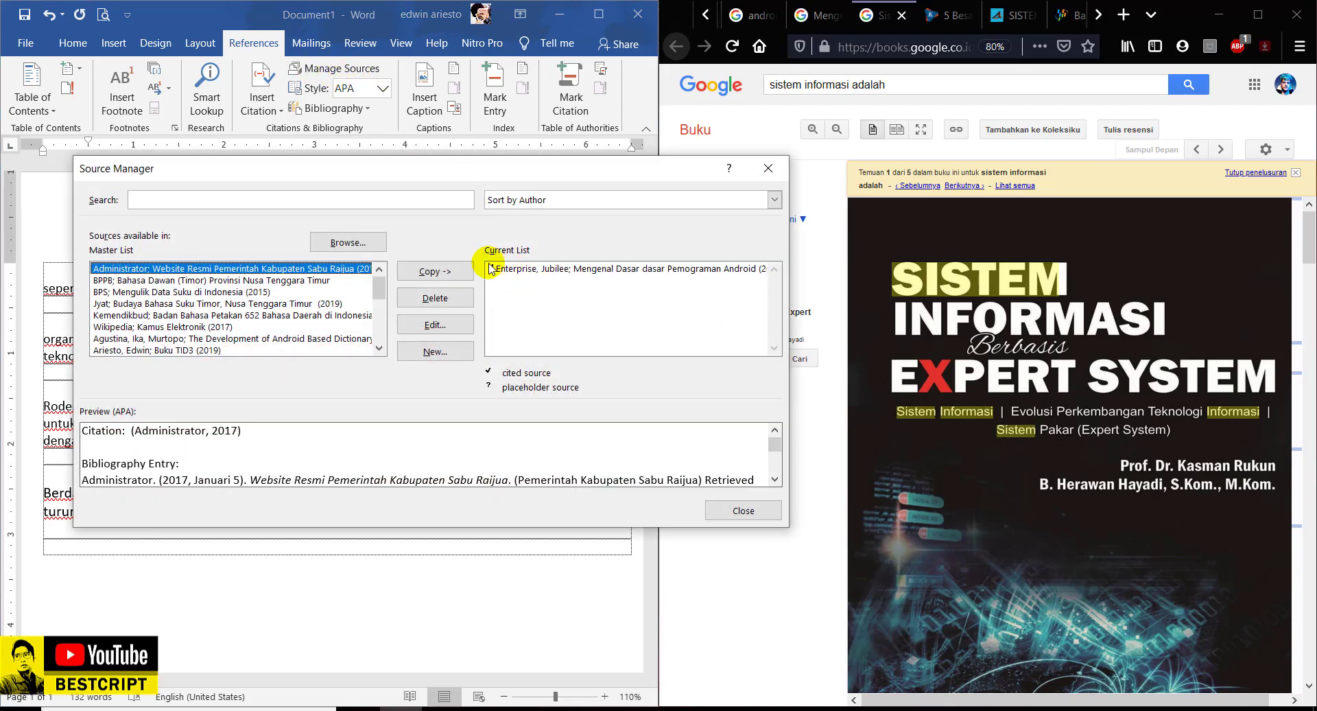
{"action": "left_click_drag", "start_coordinate": [494, 168], "coordinate": [472, 353]}
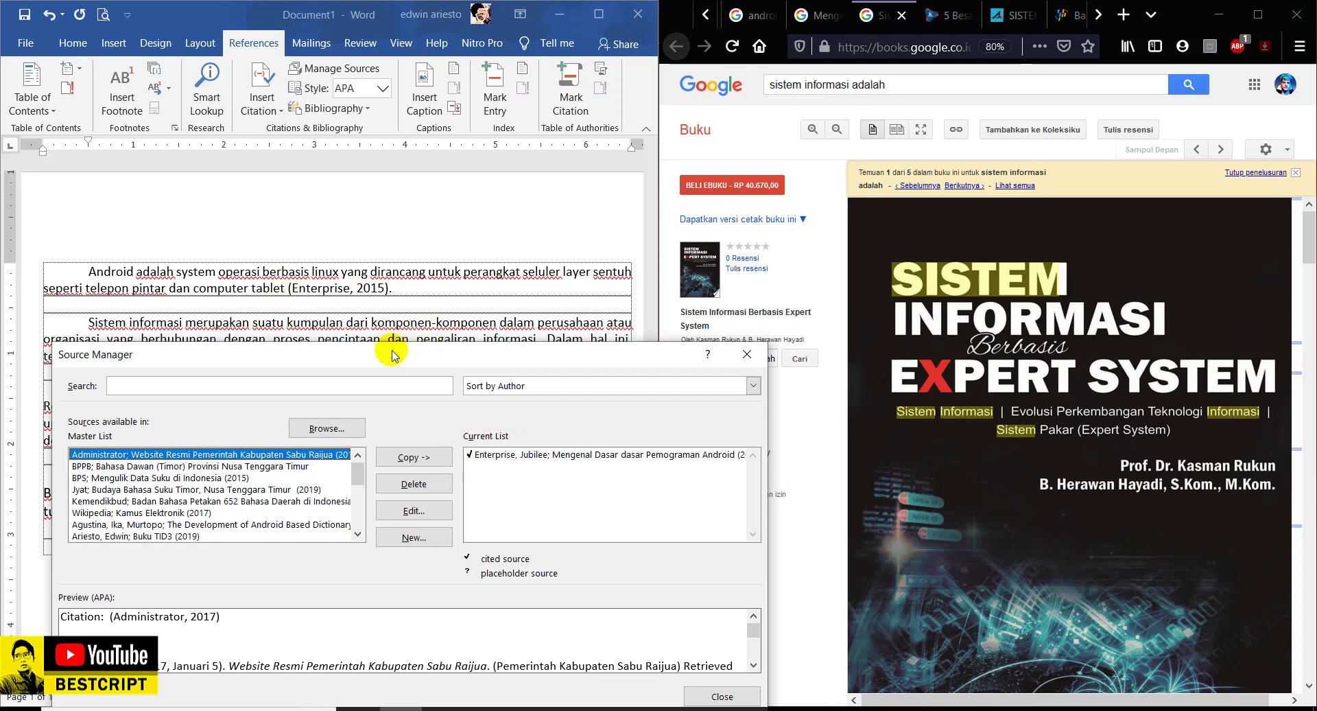
{"action": "left_click_drag", "start_coordinate": [392, 354], "coordinate": [382, 184]}
{"action": "left_click", "coordinate": [404, 367]}
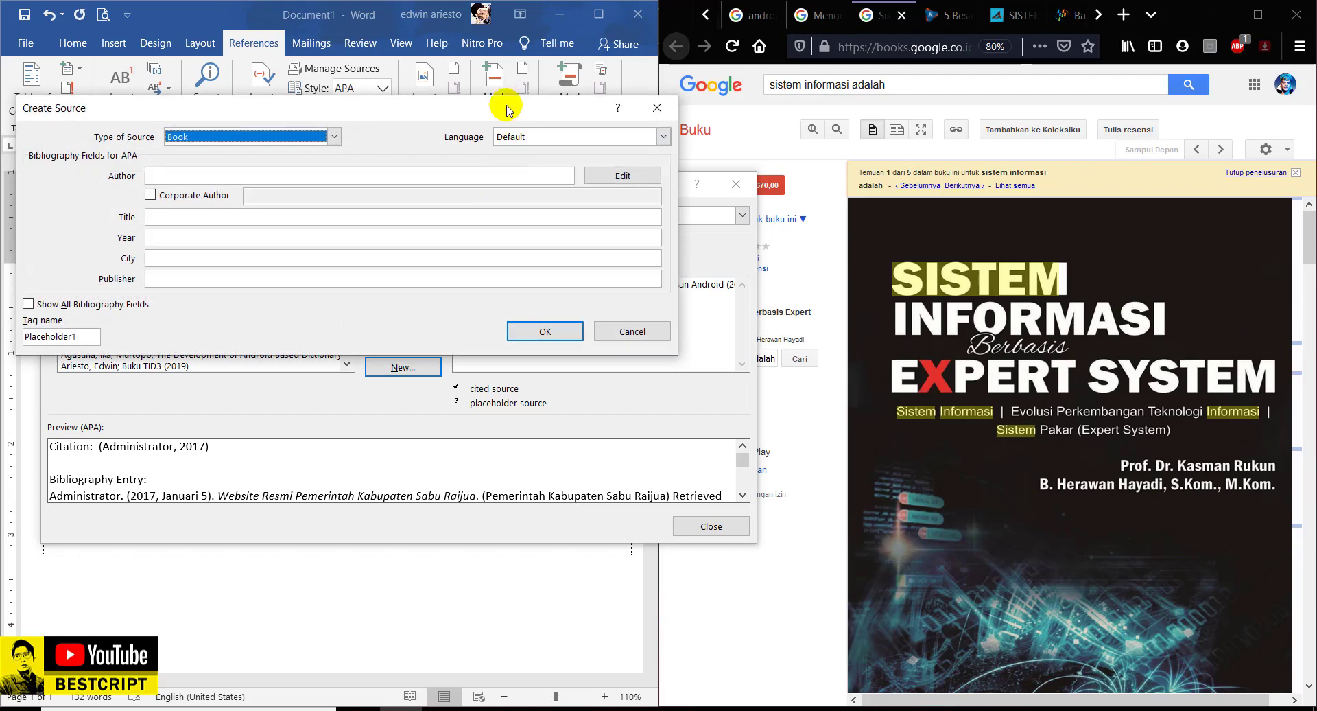
{"action": "left_click_drag", "start_coordinate": [506, 107], "coordinate": [567, 191]}
{"action": "left_click", "coordinate": [297, 230]}
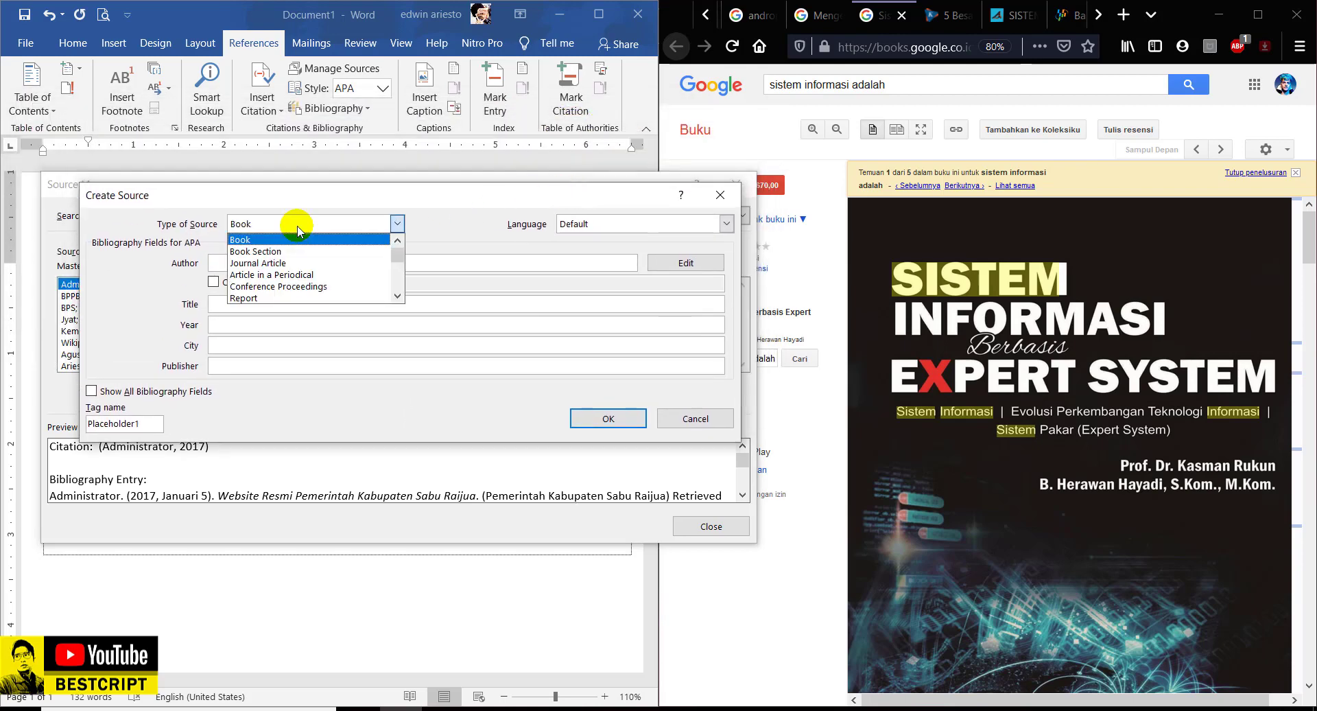
{"action": "left_click", "coordinate": [254, 224]}
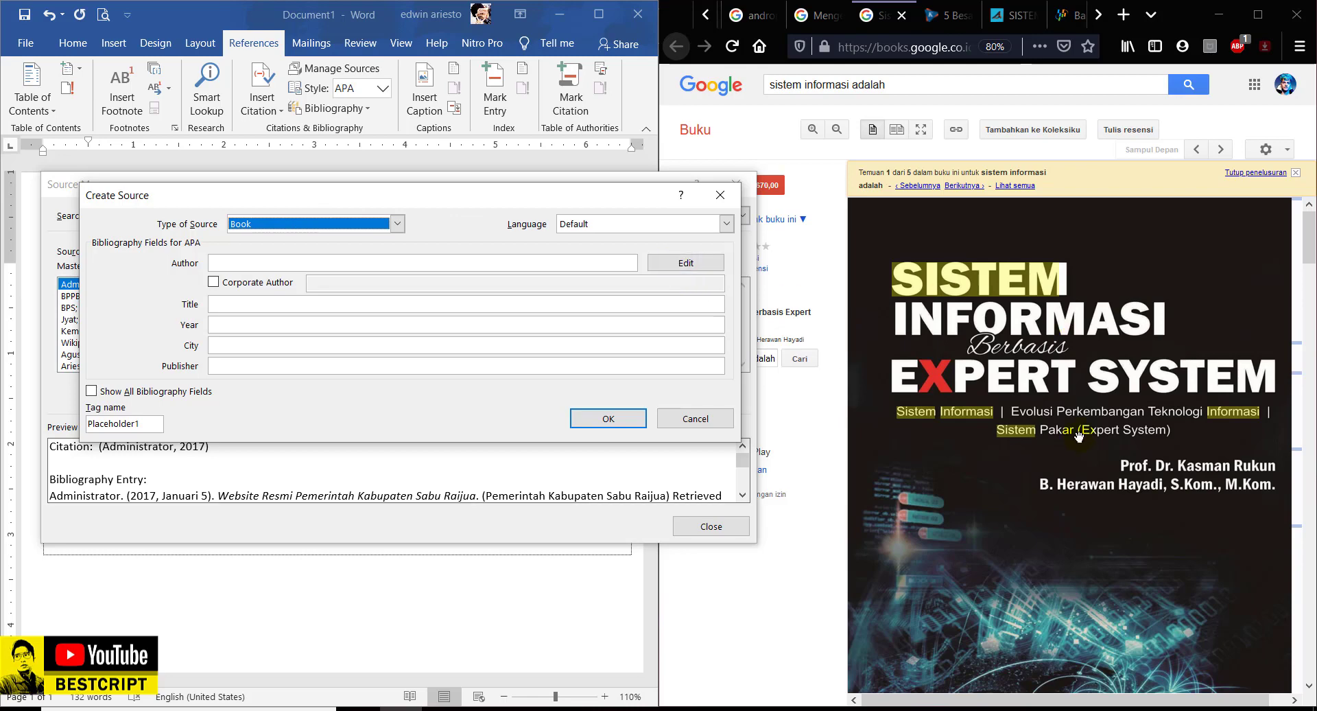
- Add both authors of the expert-system book to the source's Author field
{"action": "scroll", "coordinate": [1043, 410], "scroll_direction": "down", "scroll_amount": 3}
{"action": "left_click", "coordinate": [717, 263]}
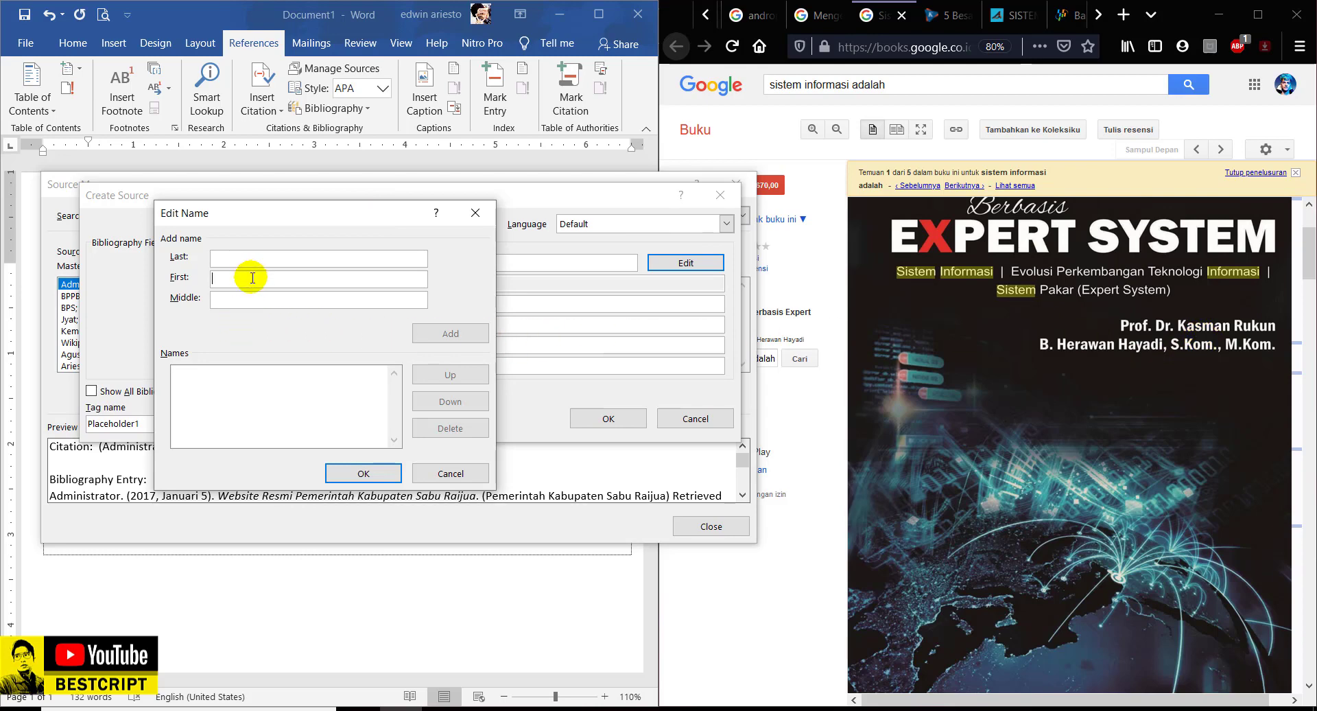
{"action": "left_click", "coordinate": [255, 279]}
{"action": "type", "text": "Kasman"}
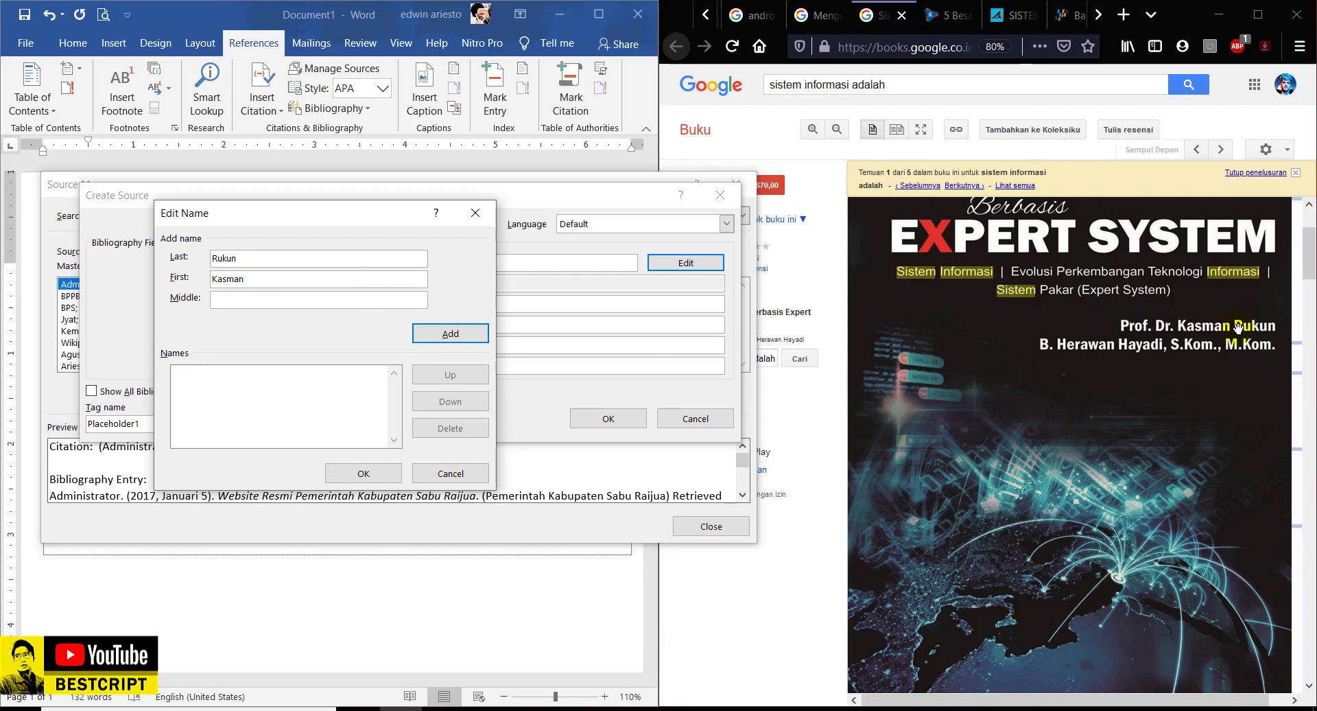
{"action": "left_click", "coordinate": [447, 334]}
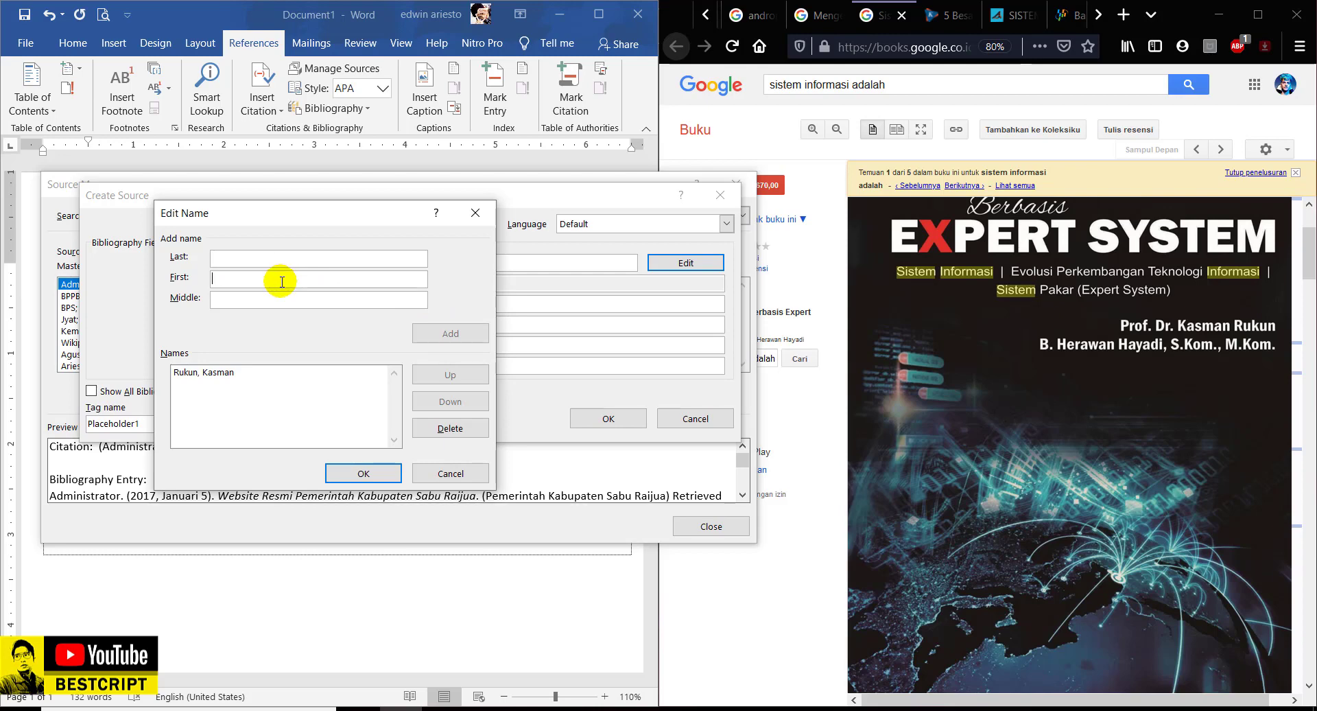
{"action": "type", "text": "Herawan"}
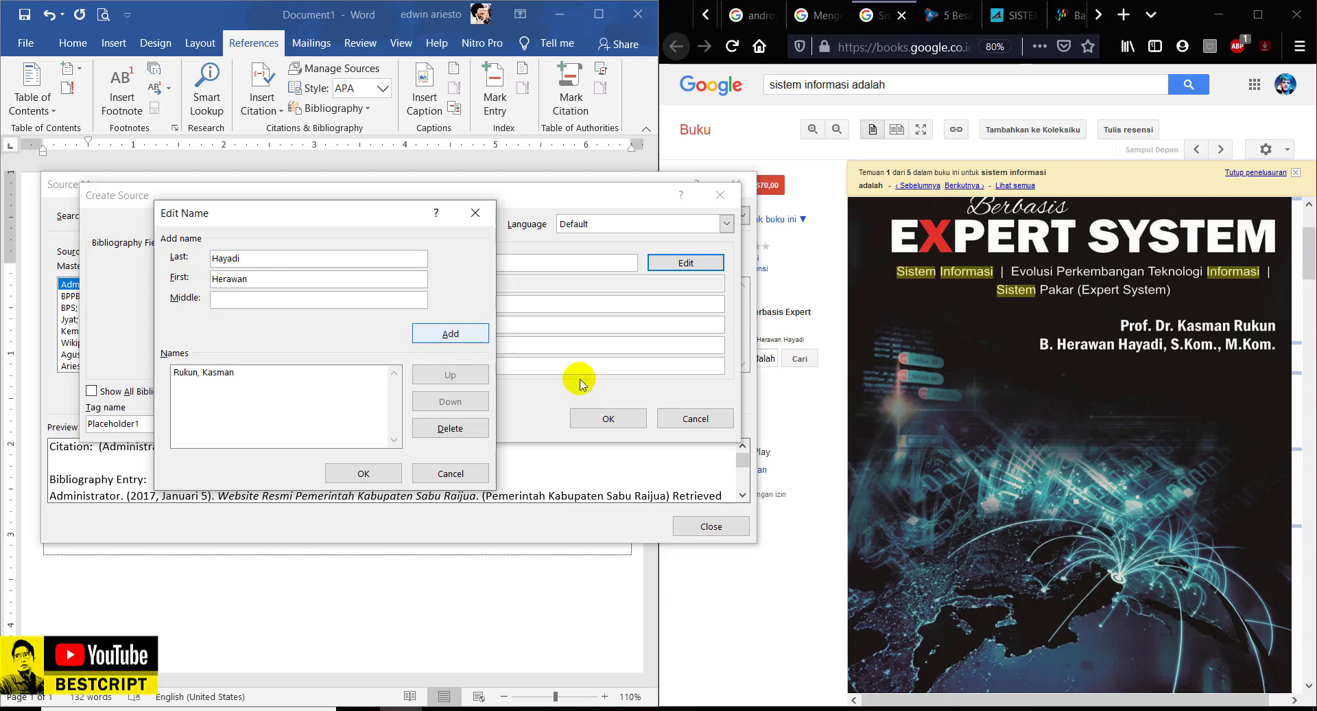
{"action": "left_click", "coordinate": [470, 334]}
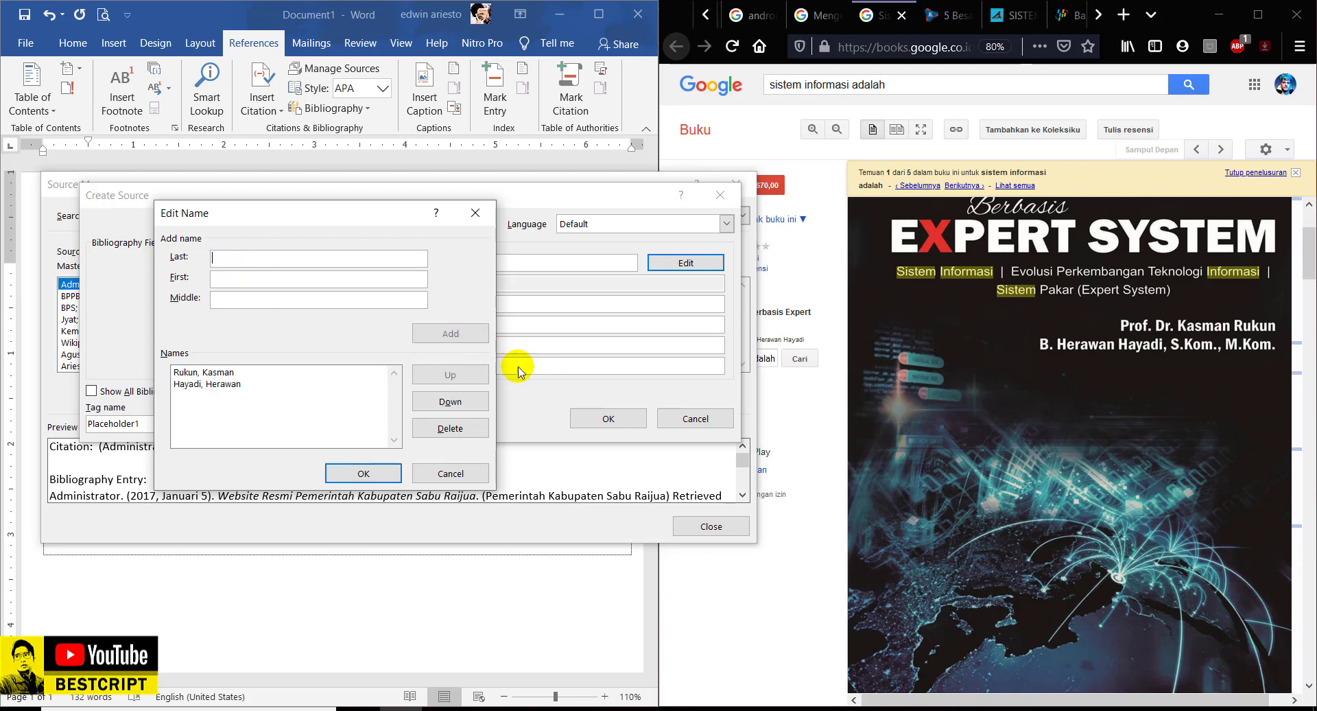
{"action": "left_click", "coordinate": [206, 373]}
{"action": "left_click", "coordinate": [206, 384]}
{"action": "left_click", "coordinate": [363, 473]}
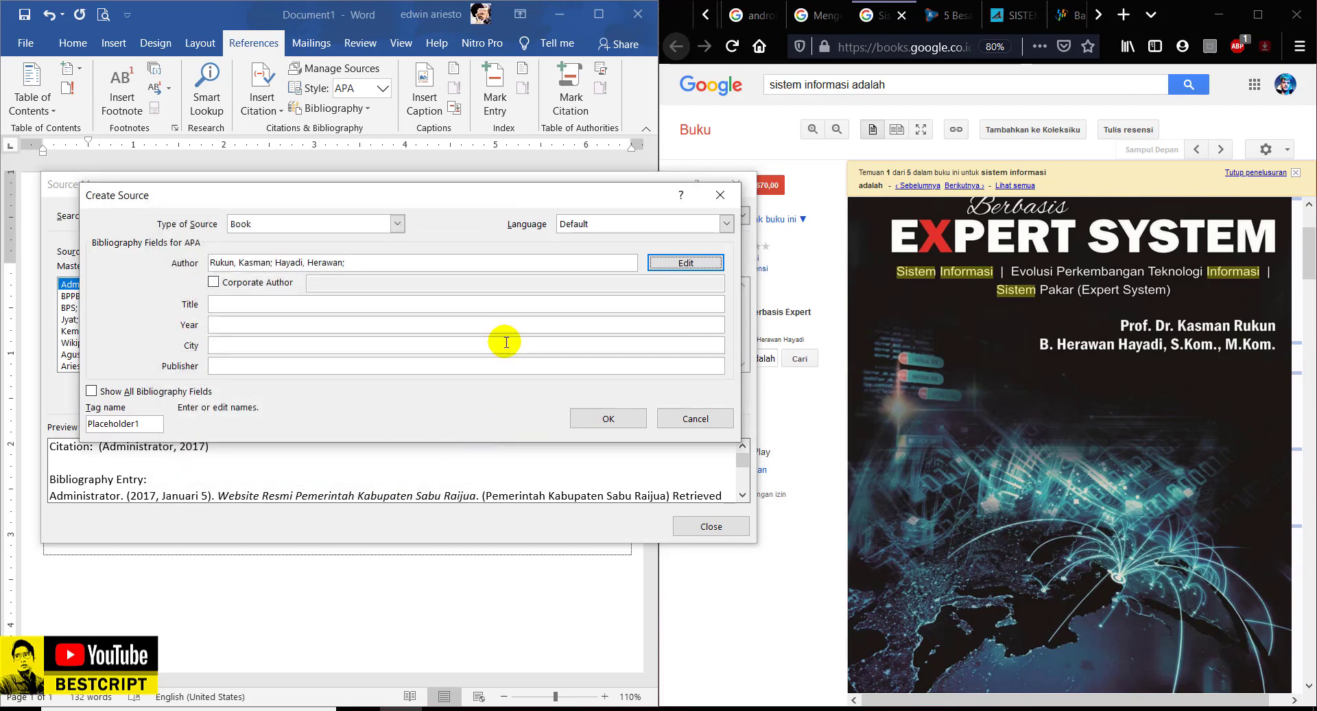
- Enter title 'Sistem Informasi Berbasis Expert Sistem', year 2018, city Yogyakarta and publisher Deepublish
{"action": "left_click", "coordinate": [259, 307]}
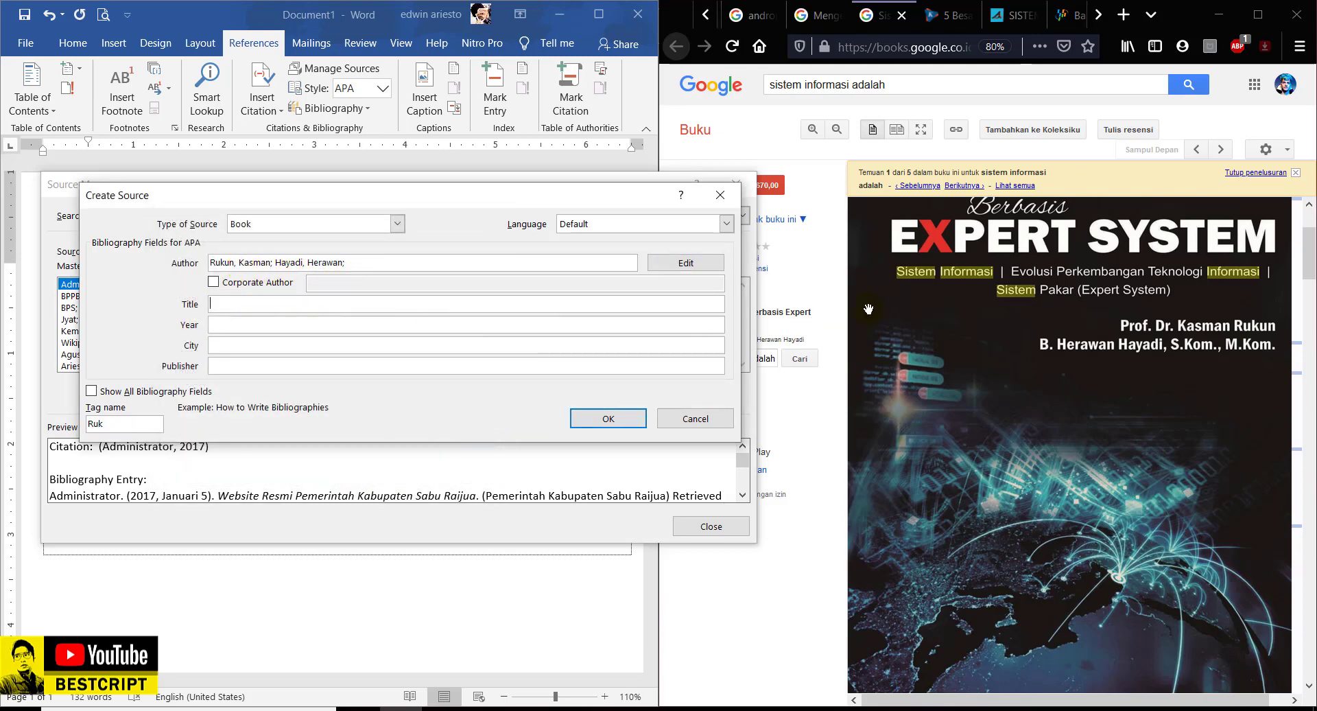
{"action": "scroll", "coordinate": [868, 309], "scroll_direction": "up", "scroll_amount": 3}
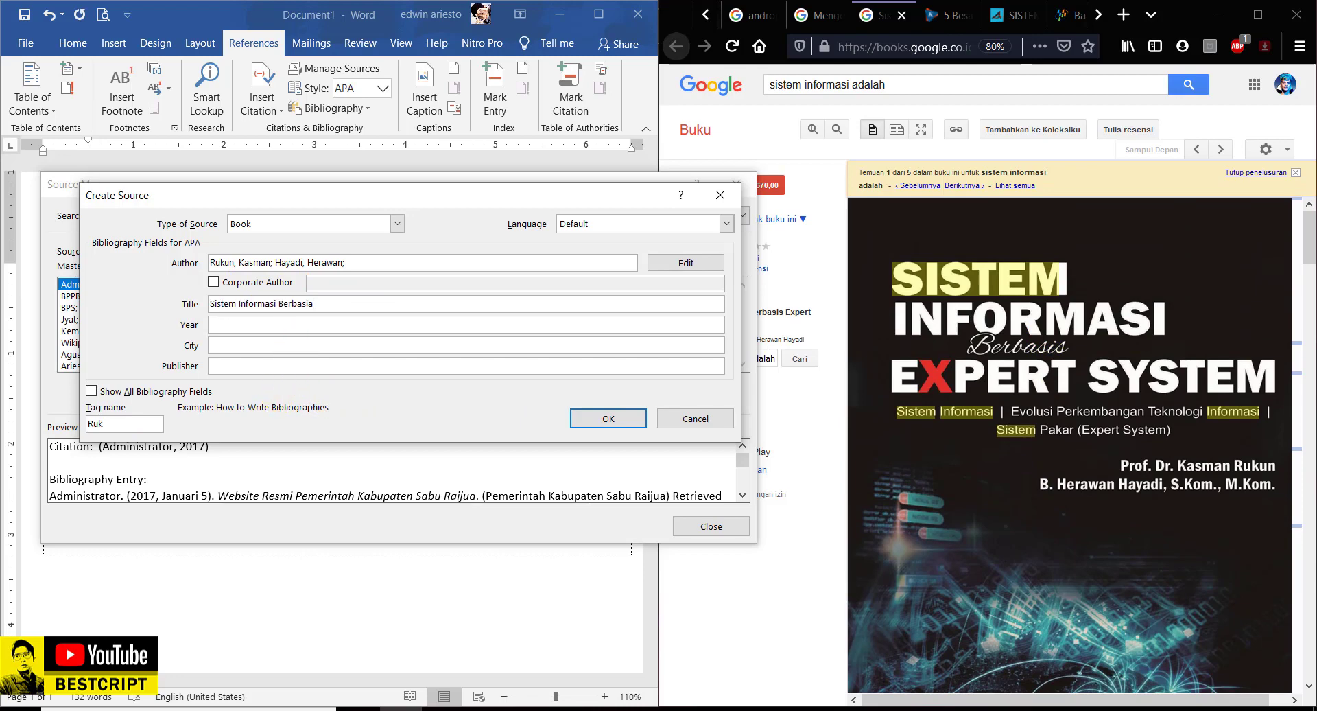
{"action": "type", "text": "Sistem Informasi Berbasis Expert Sistem"}
{"action": "key", "text": "Tab"}
{"action": "scroll", "coordinate": [1096, 381], "scroll_direction": "down", "scroll_amount": 5}
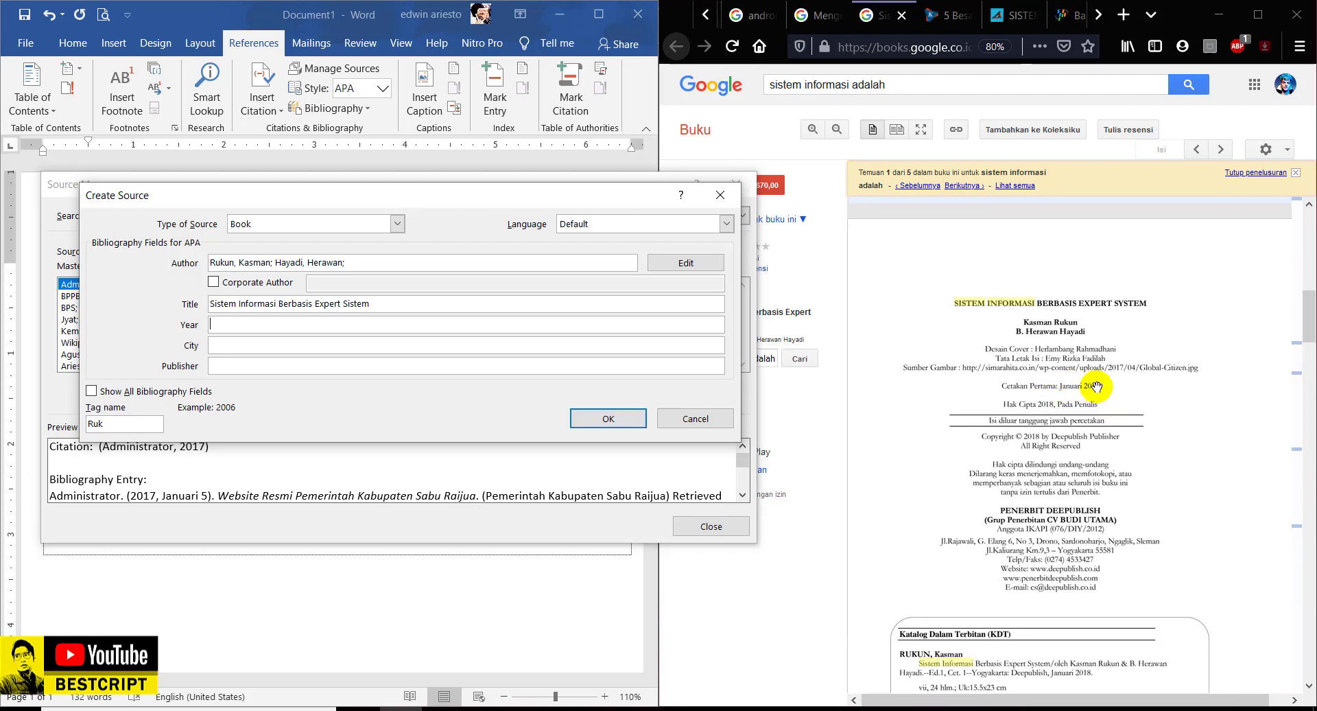
{"action": "left_click", "coordinate": [239, 346]}
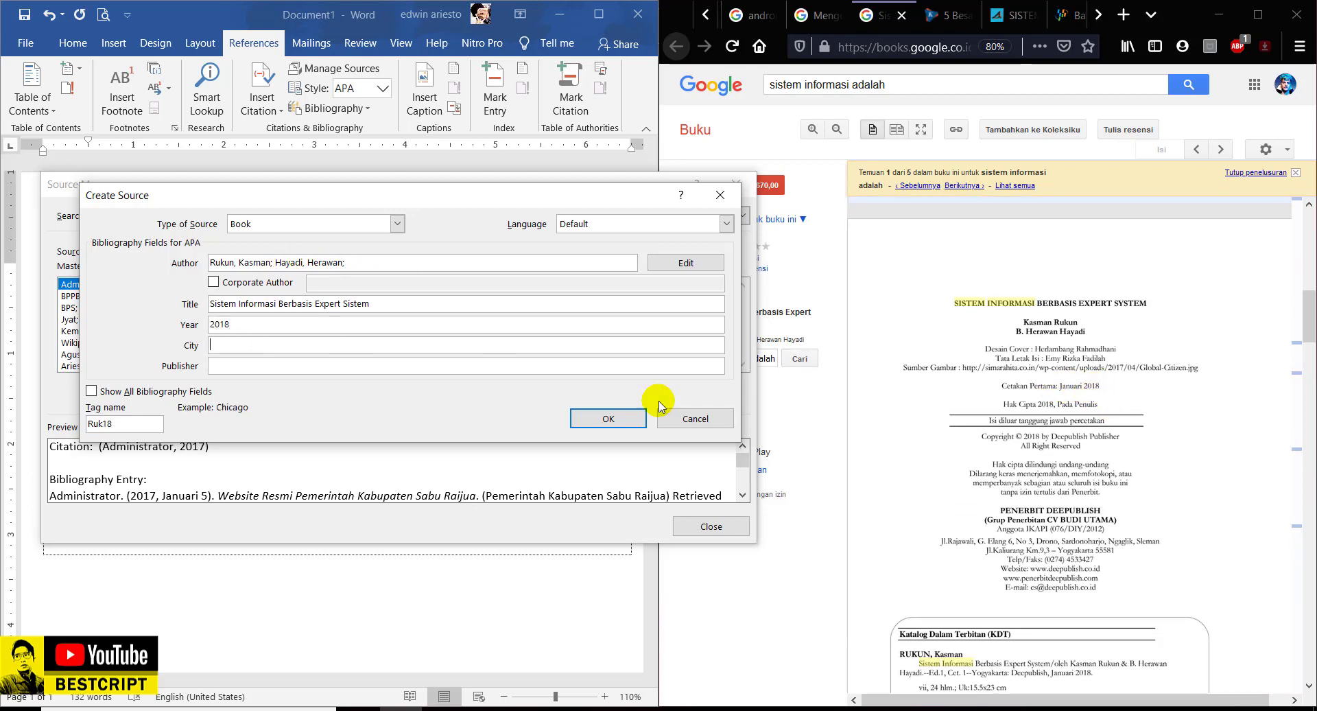
{"action": "scroll", "coordinate": [1110, 452], "scroll_direction": "down", "scroll_amount": 1}
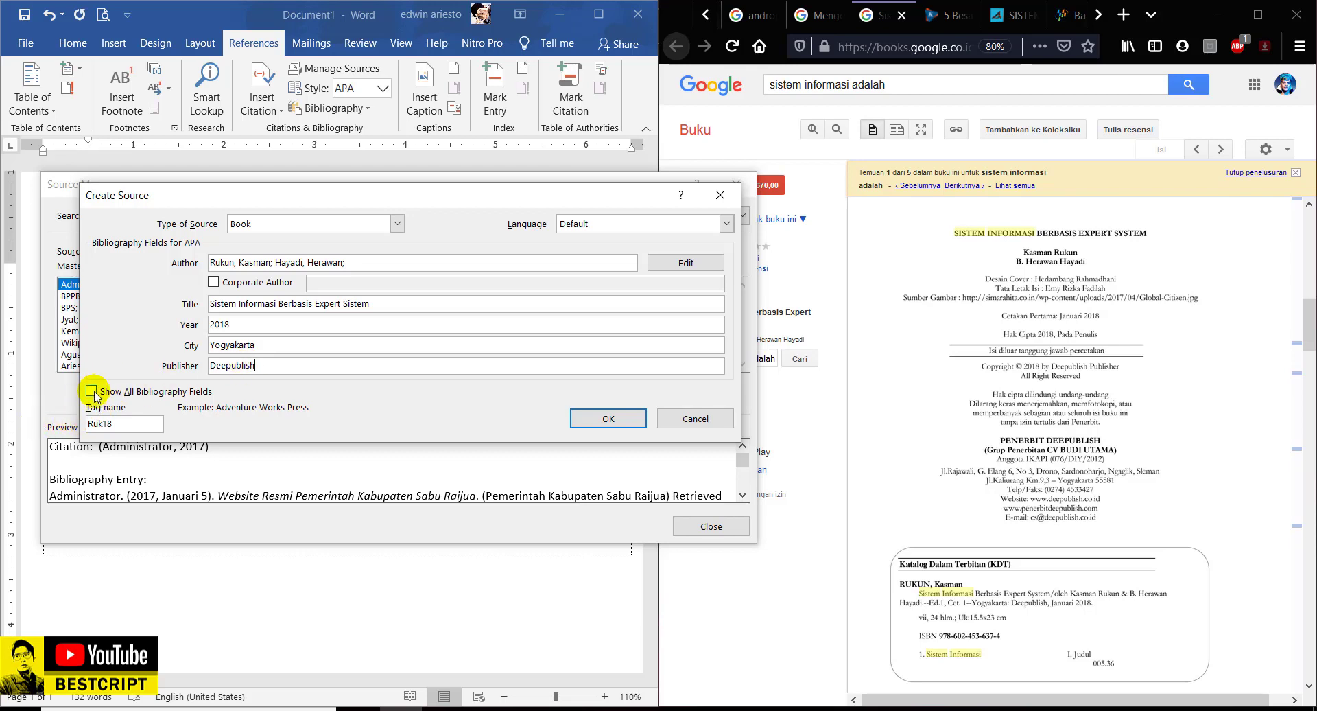
- Show all bibliography fields, save the book source, and close Source Manager
{"action": "left_click", "coordinate": [91, 392]}
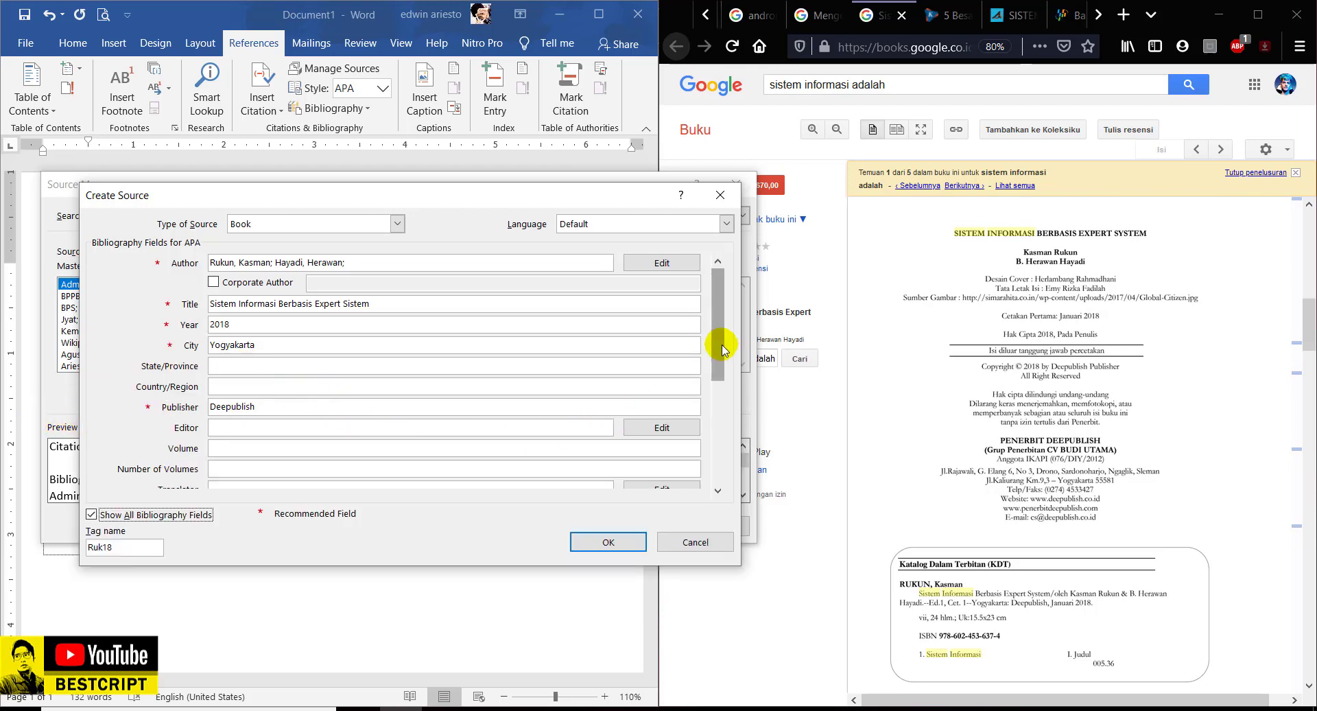
{"action": "left_click_drag", "start_coordinate": [722, 348], "coordinate": [712, 411]}
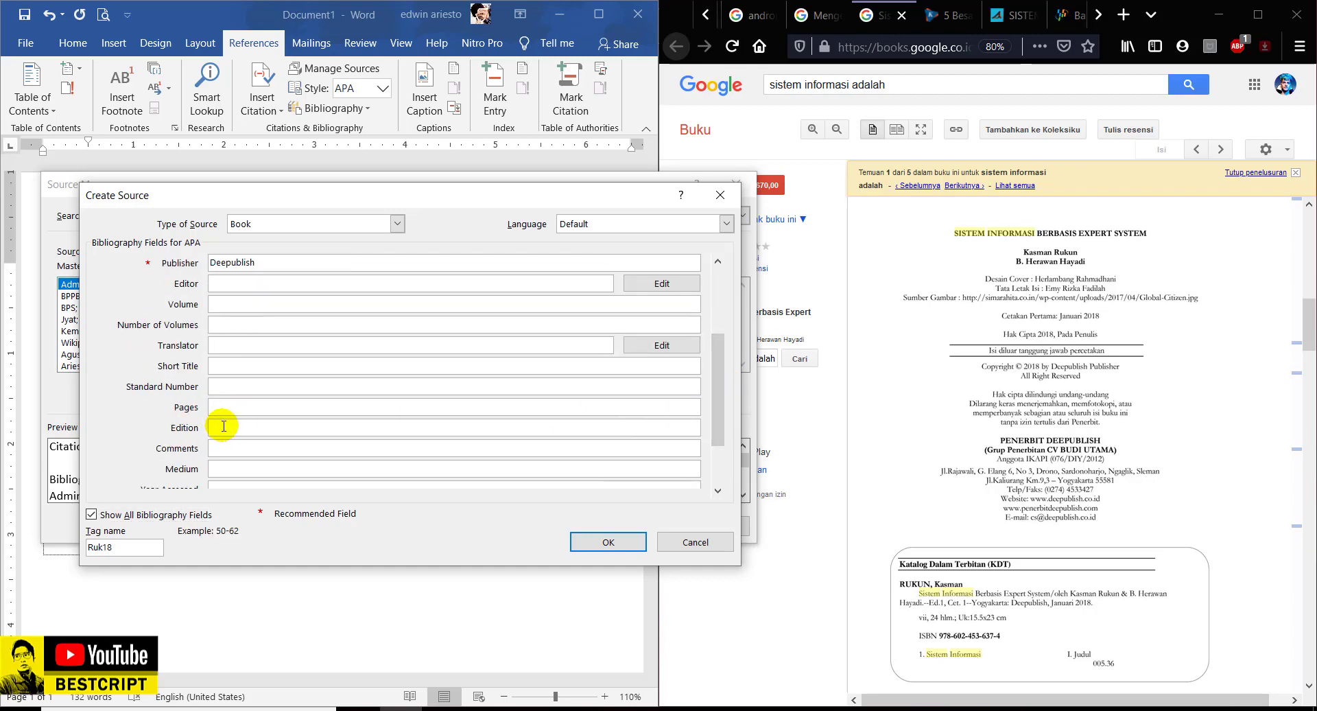
{"action": "left_click_drag", "start_coordinate": [714, 337], "coordinate": [714, 271]}
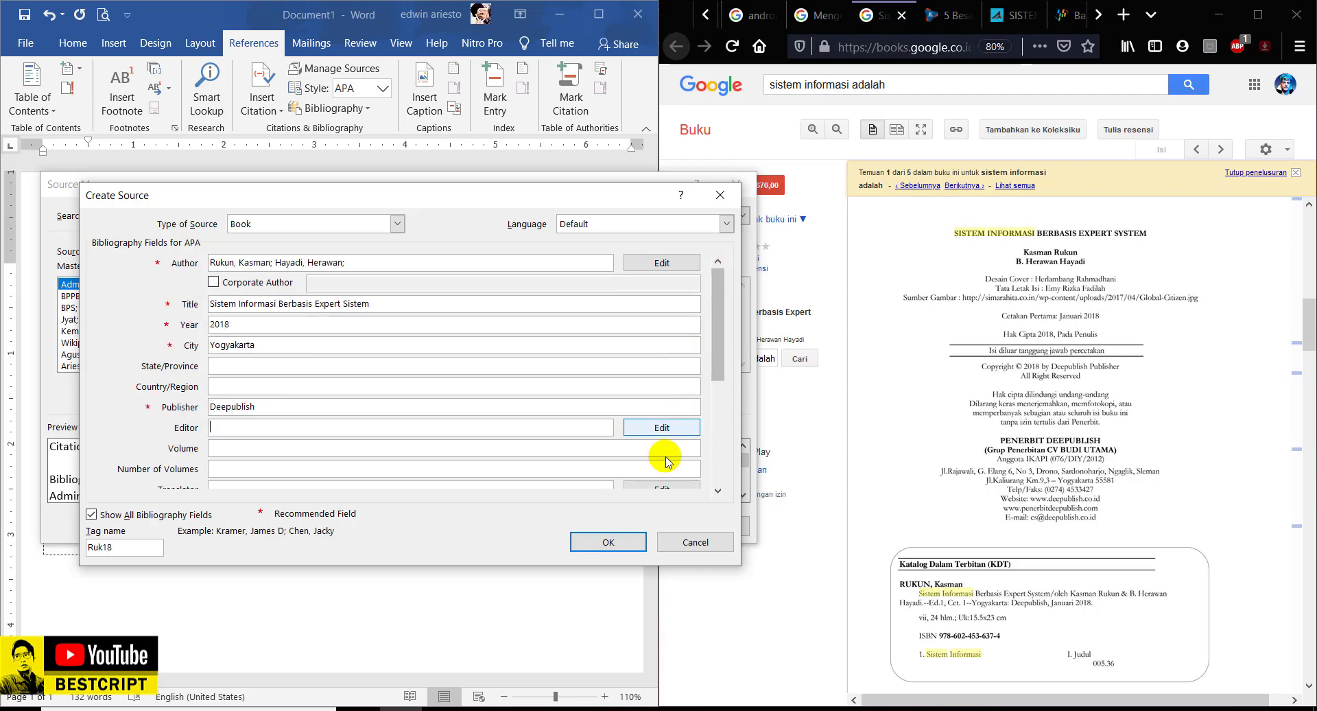
{"action": "left_click", "coordinate": [610, 543]}
{"action": "left_click", "coordinate": [710, 526]}
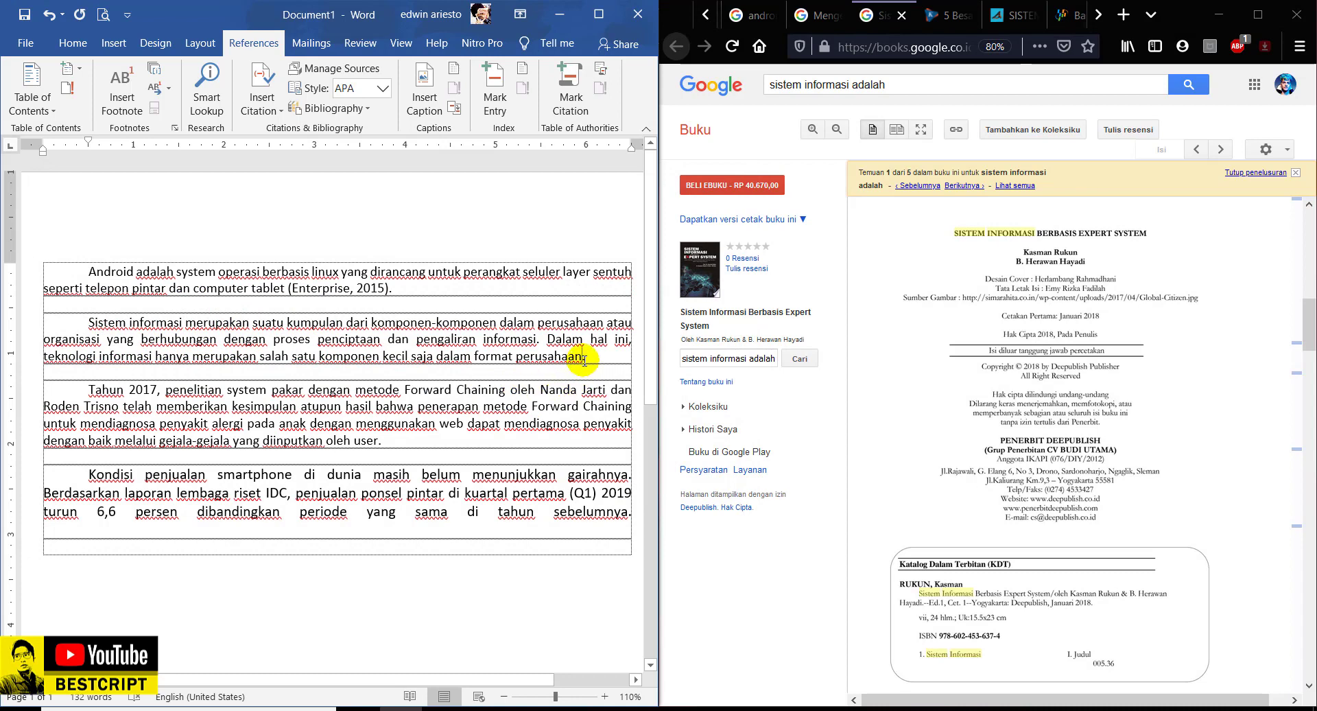
- Cite the 2018 expert-system book as (Rukun & Hayadi, 2018) before the information-systems paragraph's final period
{"action": "left_click", "coordinate": [583, 357]}
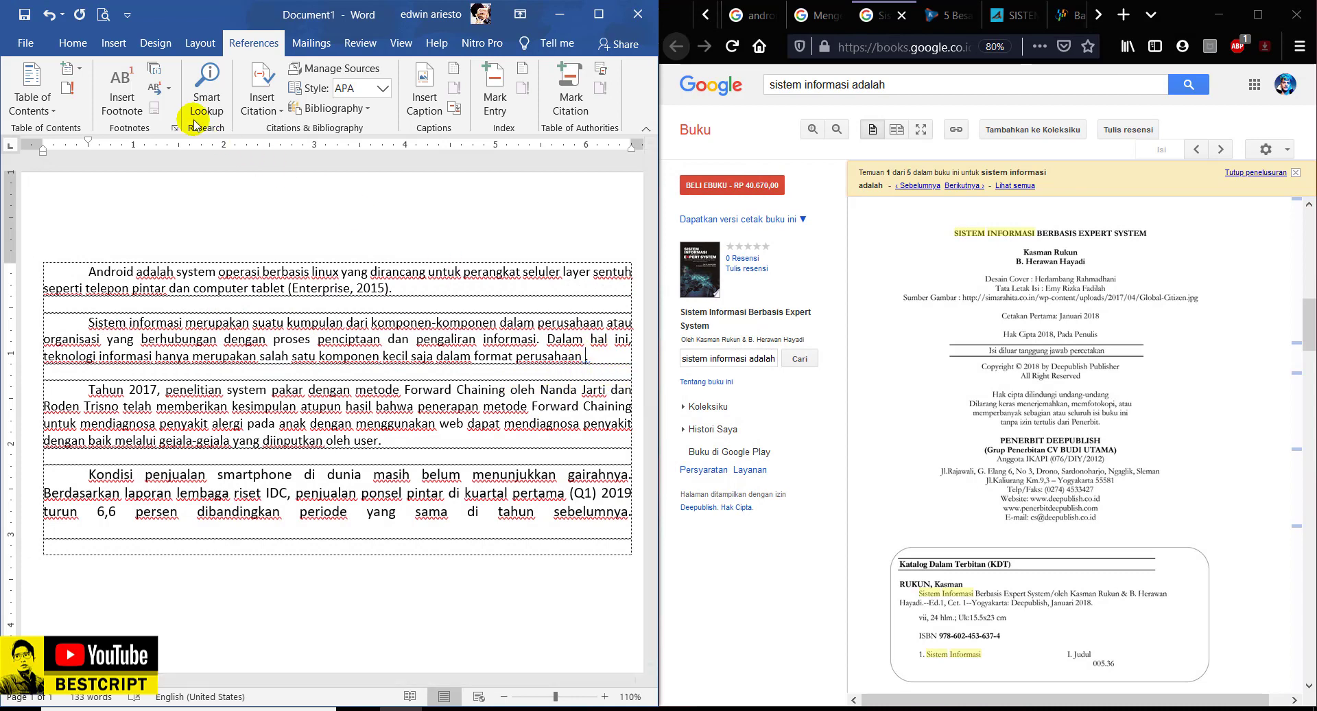
{"action": "left_click", "coordinate": [266, 102]}
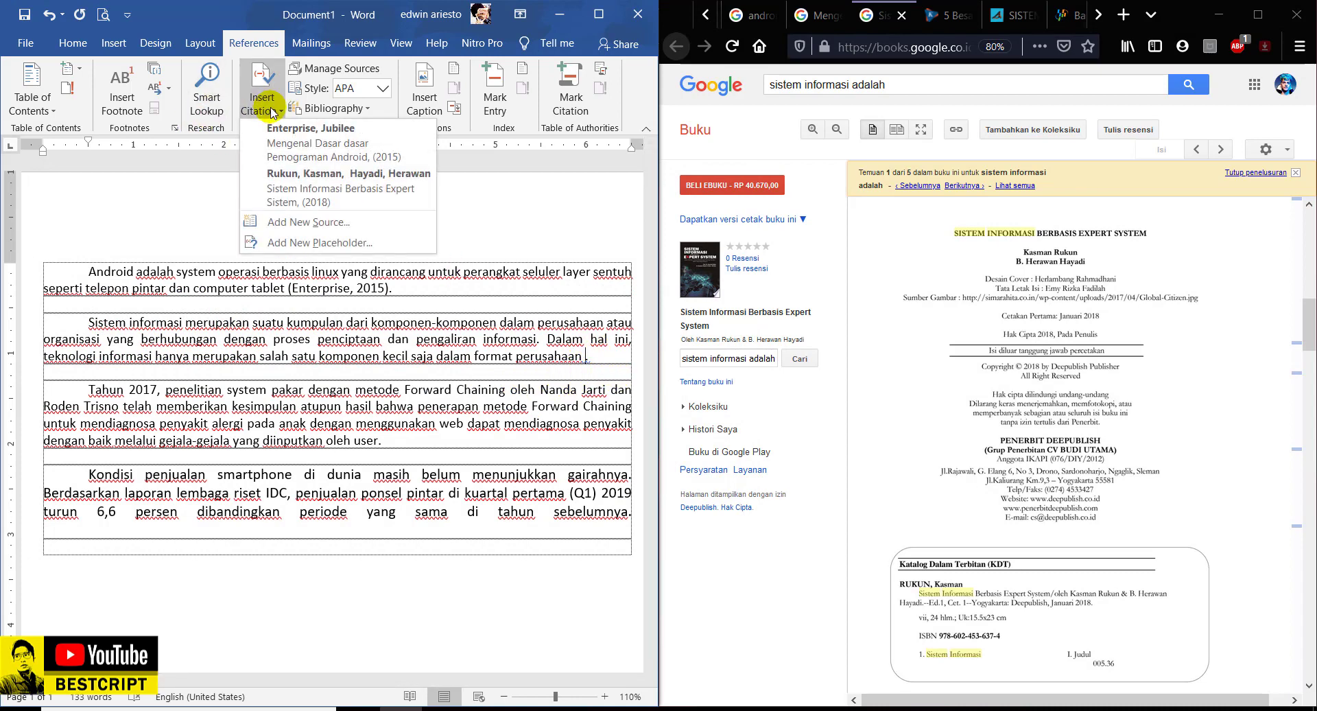
{"action": "left_click", "coordinate": [286, 191]}
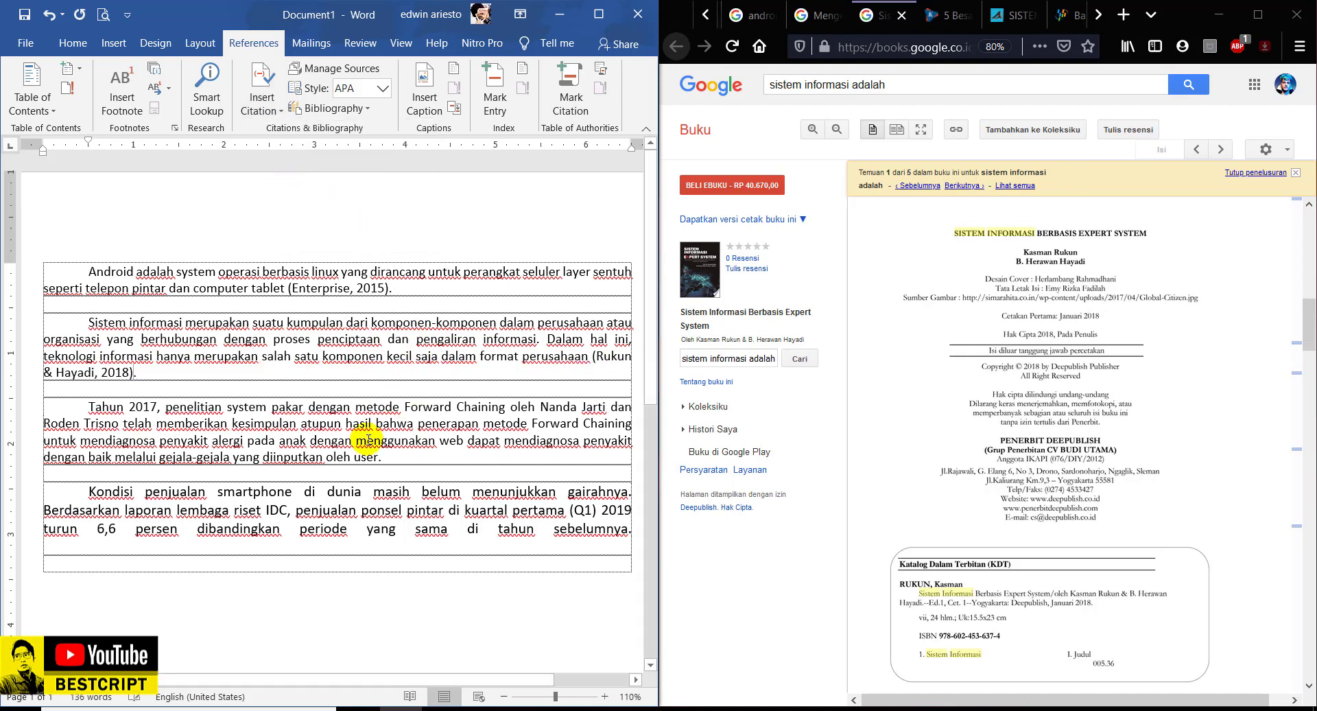
{"action": "left_click", "coordinate": [266, 103]}
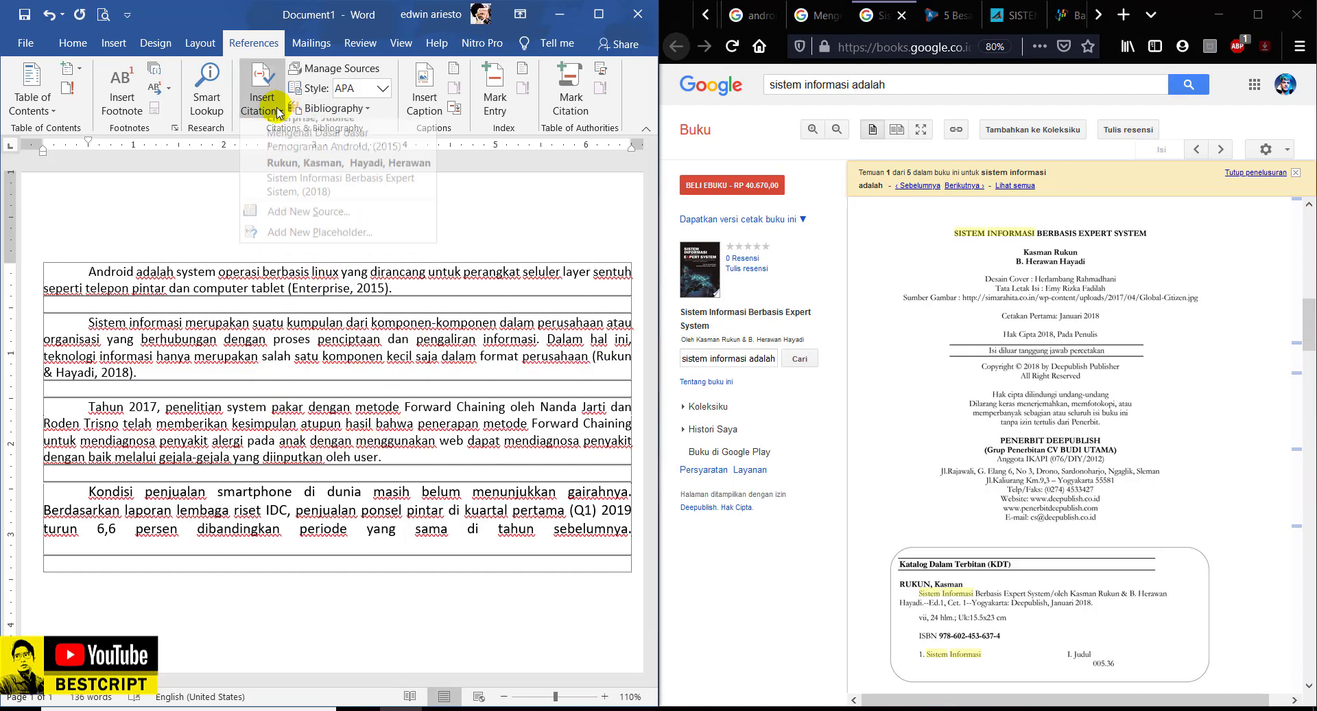
{"action": "left_click", "coordinate": [241, 349]}
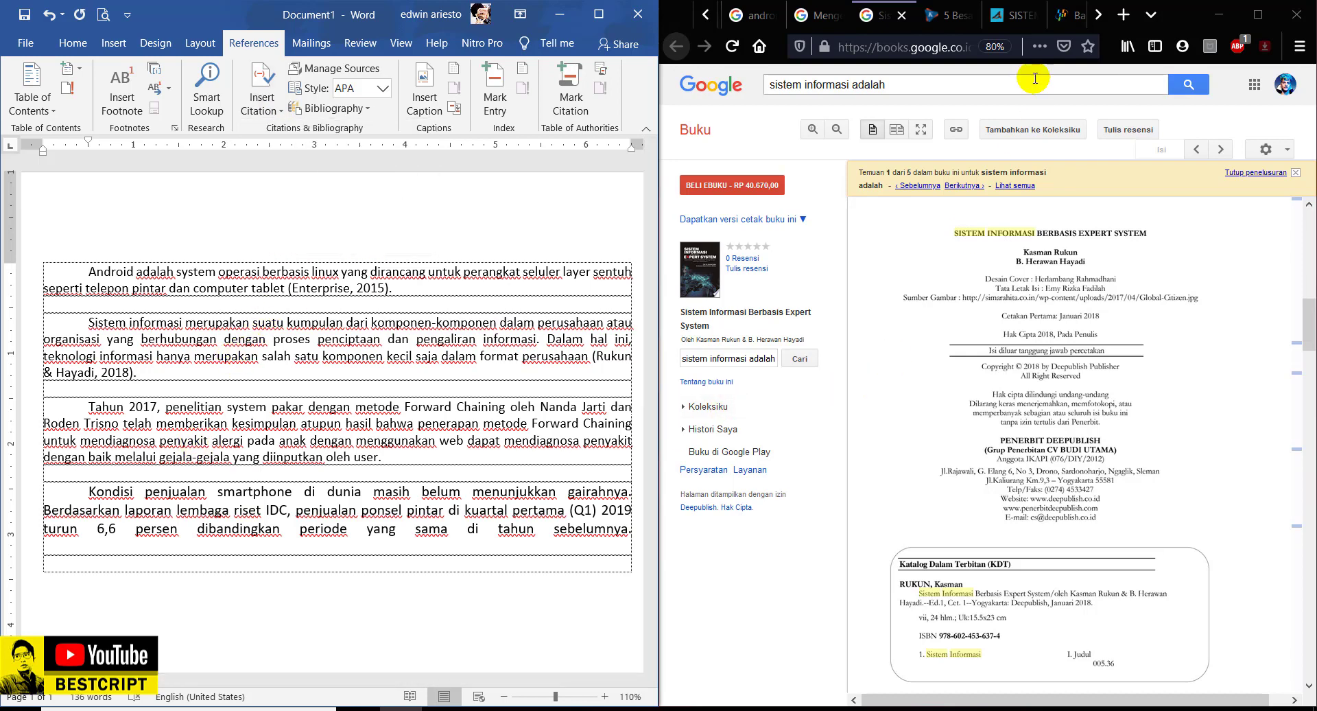
- In Nitro Pro, review the allergy-diagnosis journal PDF's first page and its reference list
{"action": "left_click", "coordinate": [485, 710]}
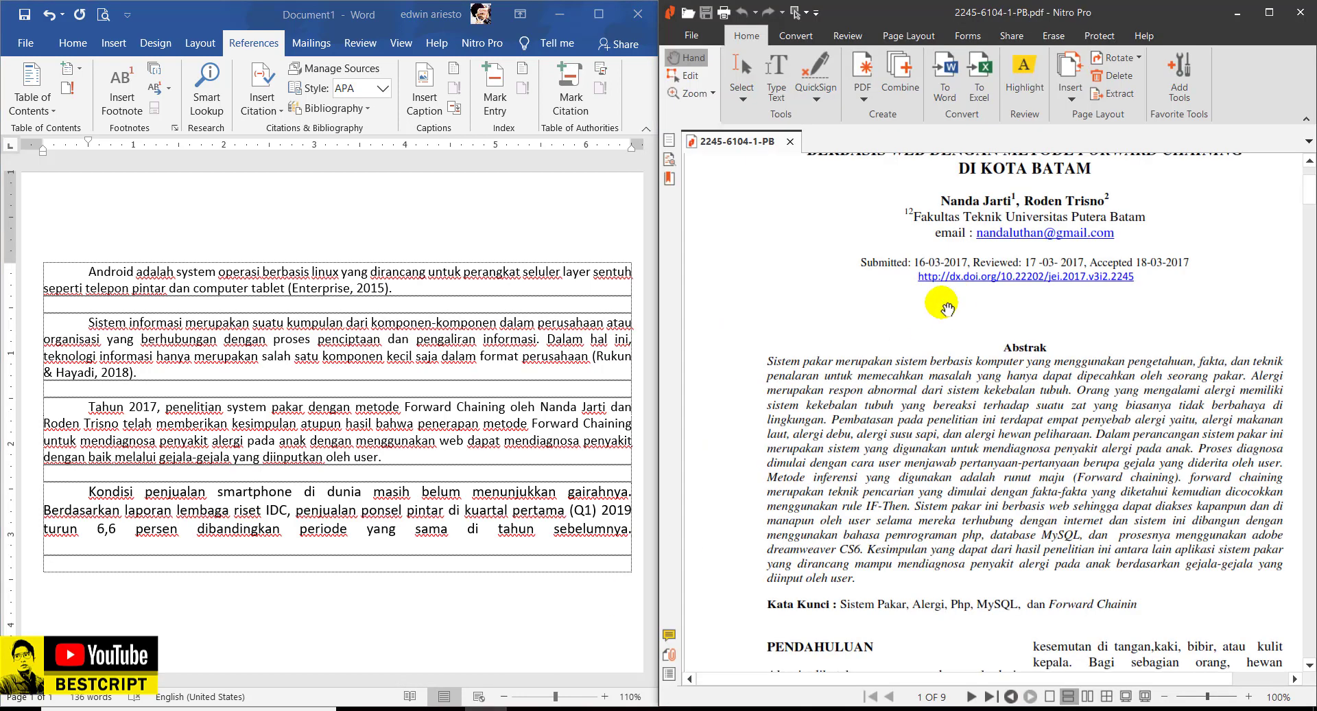
{"action": "scroll", "coordinate": [1052, 312], "scroll_direction": "up", "scroll_amount": 3}
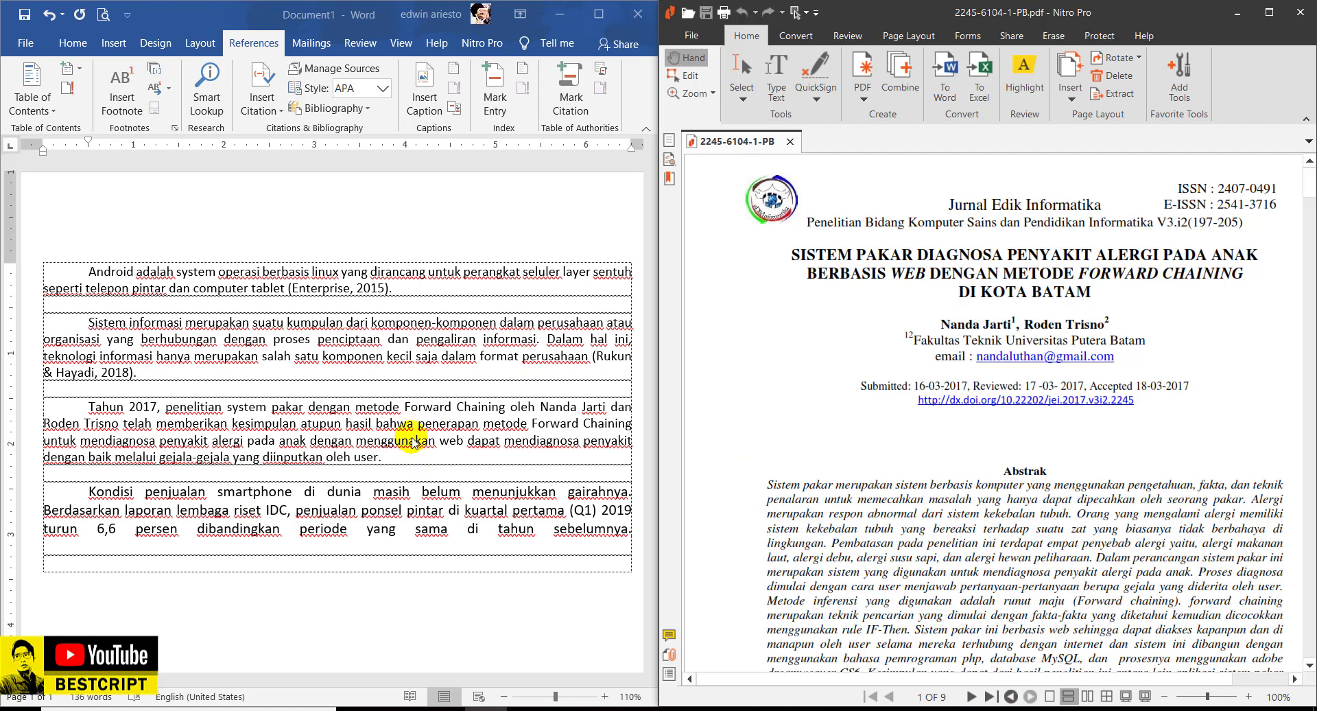
{"action": "scroll", "coordinate": [412, 443], "scroll_direction": "down", "scroll_amount": 1}
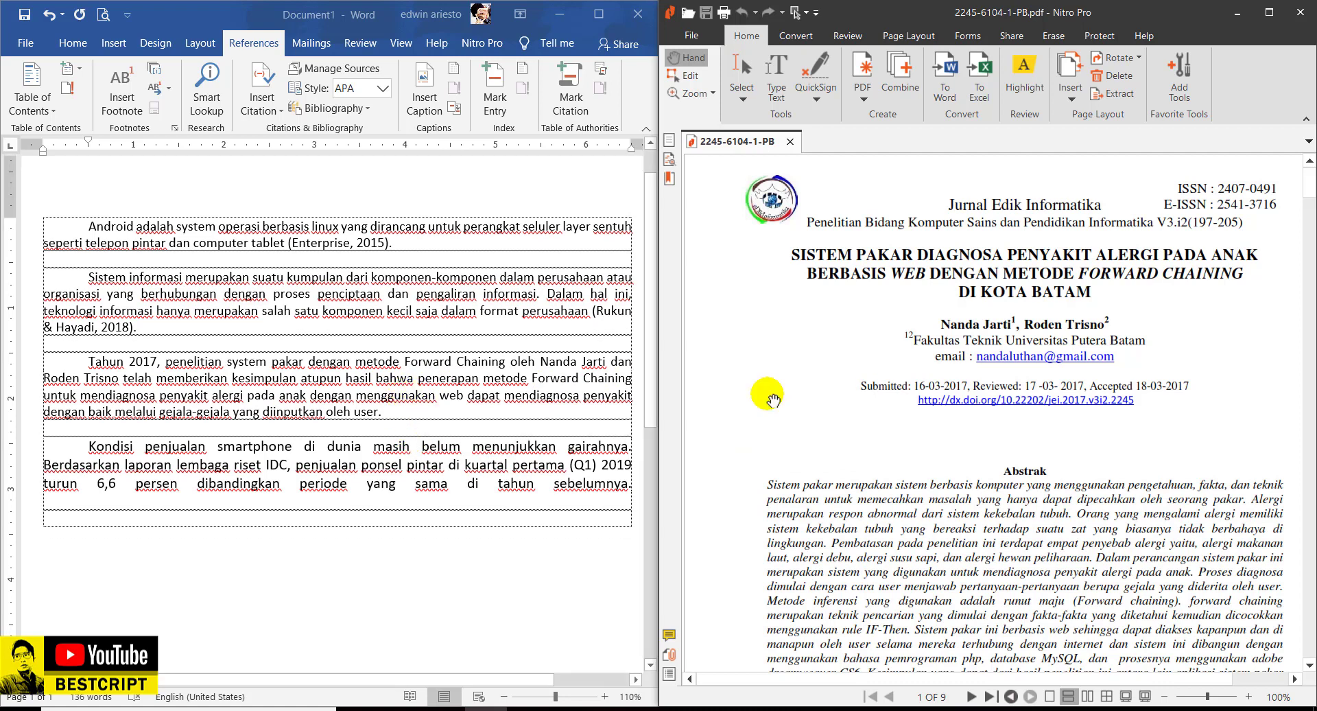
{"action": "left_click", "coordinate": [384, 415]}
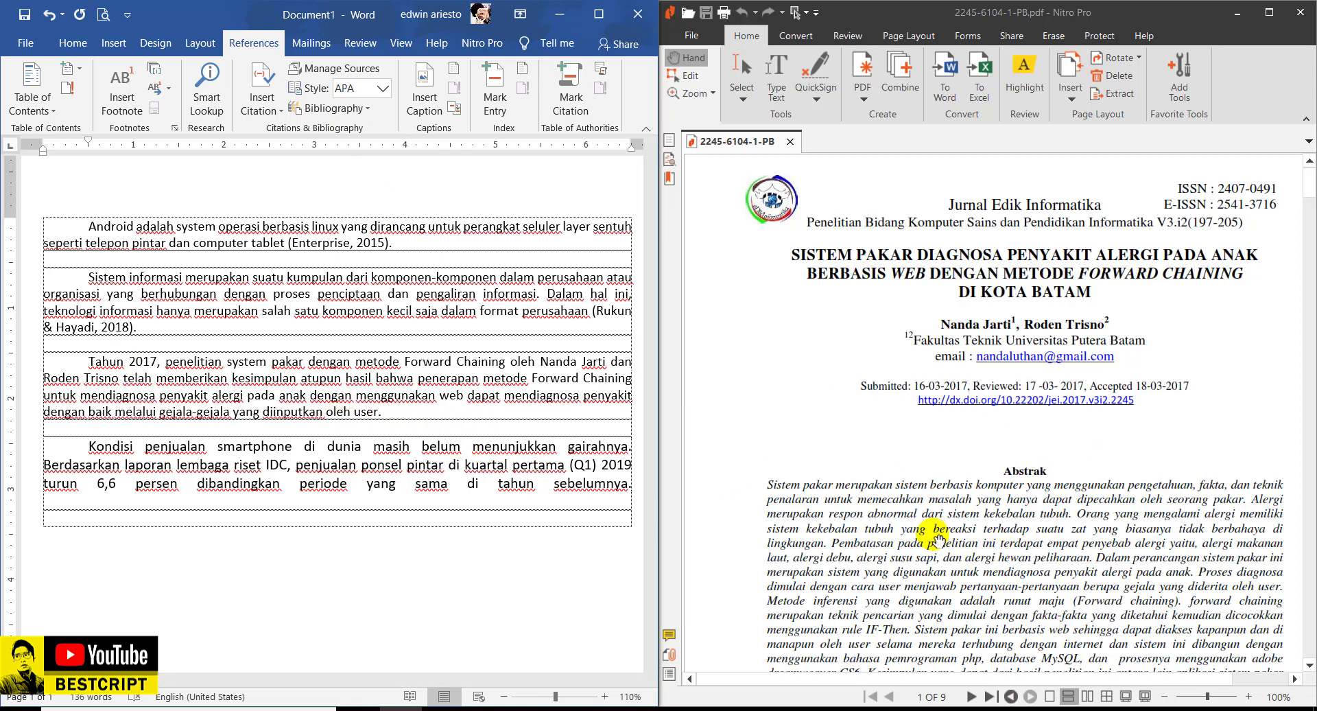
{"action": "scroll", "coordinate": [980, 507], "scroll_direction": "down", "scroll_amount": 3}
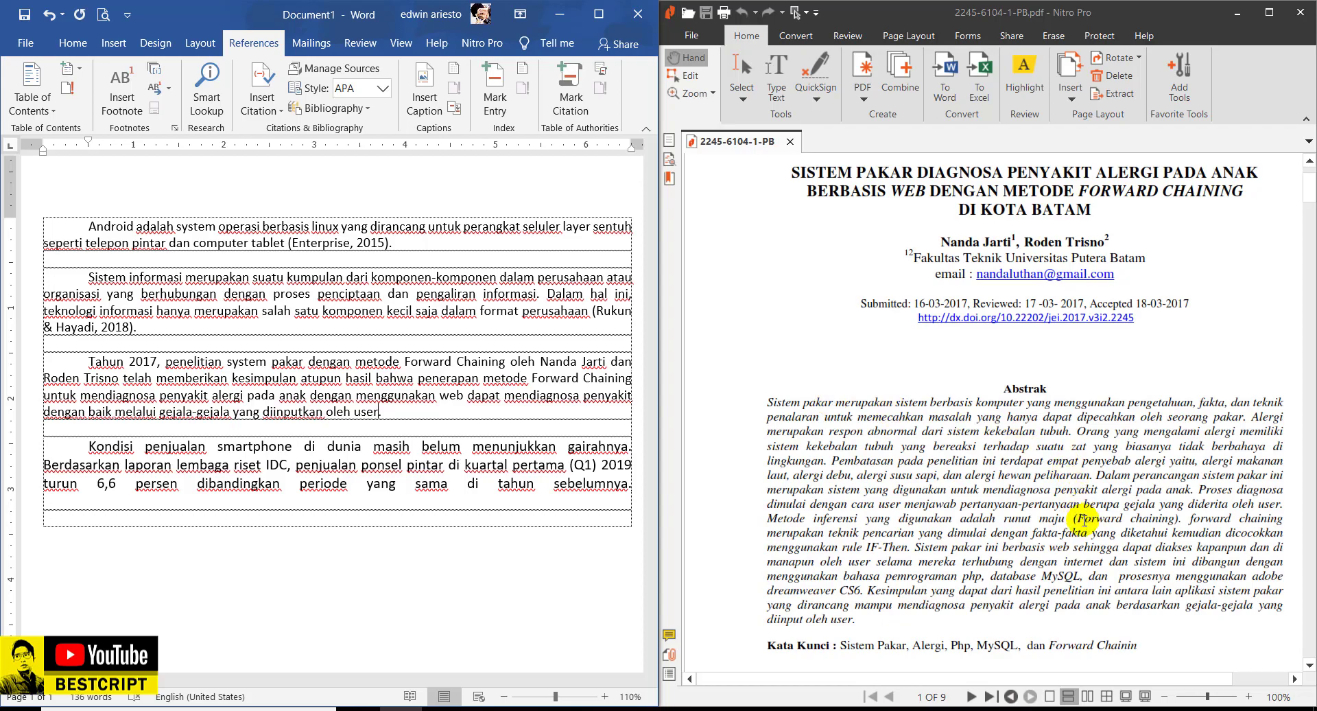
{"action": "left_click", "coordinate": [1310, 197]}
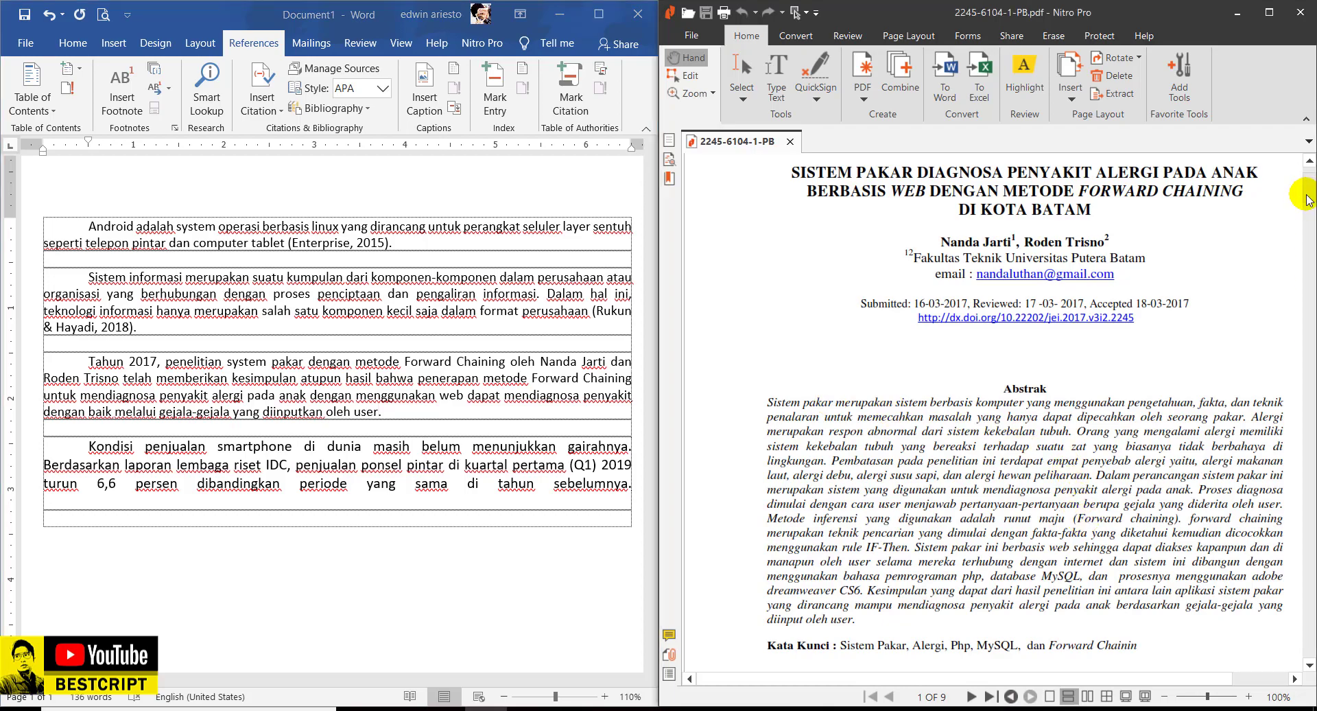
{"action": "left_click_drag", "start_coordinate": [1309, 199], "coordinate": [1308, 566]}
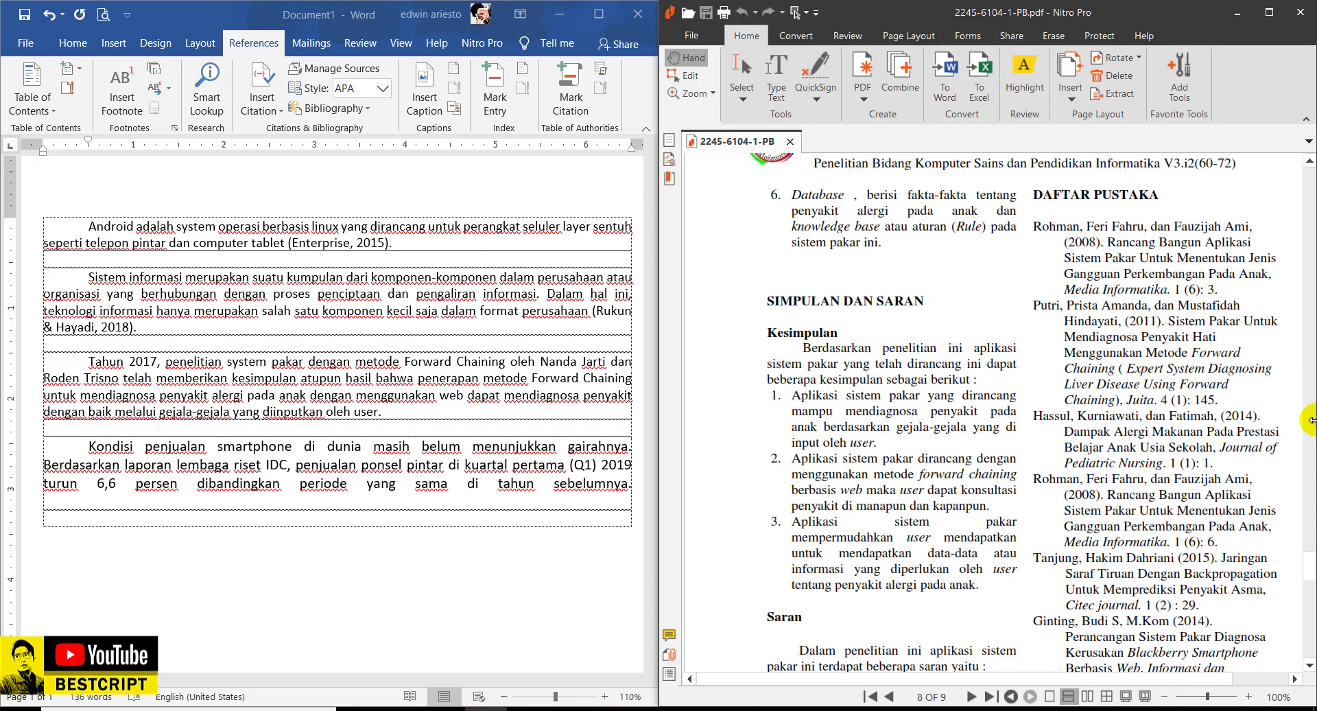
{"action": "left_click_drag", "start_coordinate": [1311, 569], "coordinate": [1311, 188]}
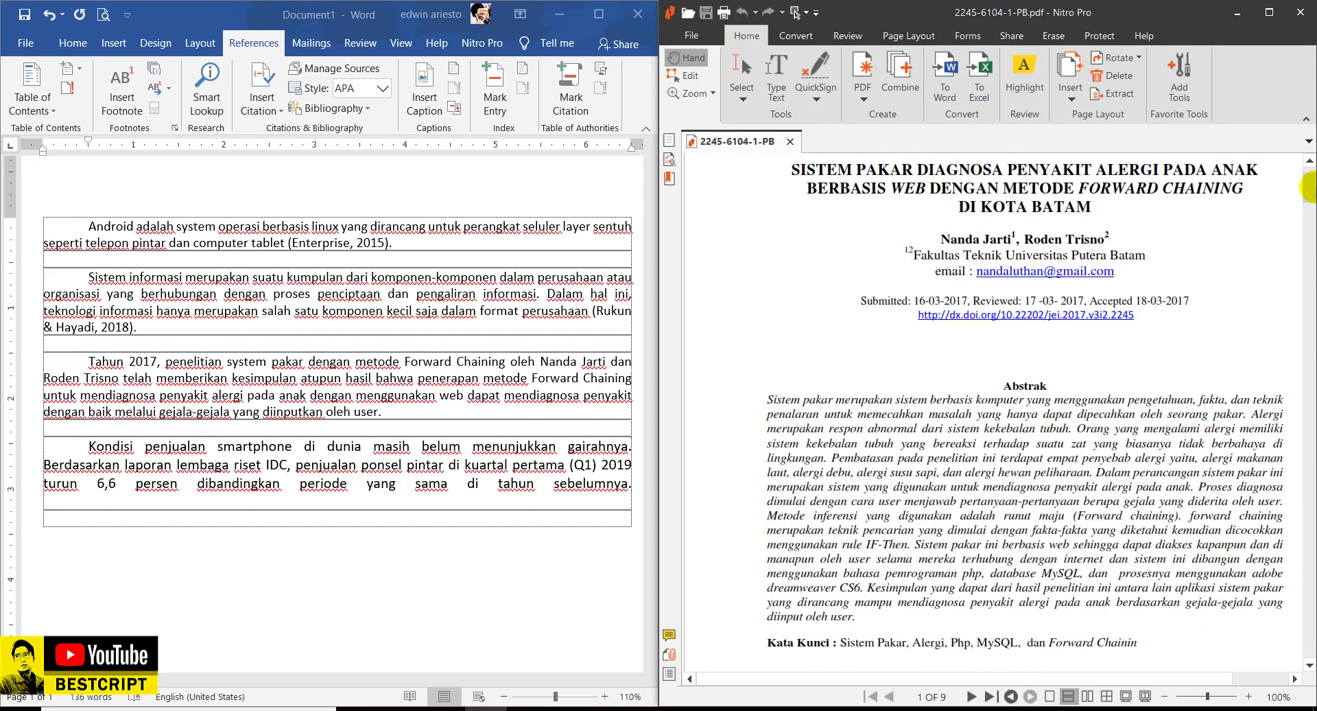
{"action": "scroll", "coordinate": [974, 487], "scroll_direction": "down", "scroll_amount": 3}
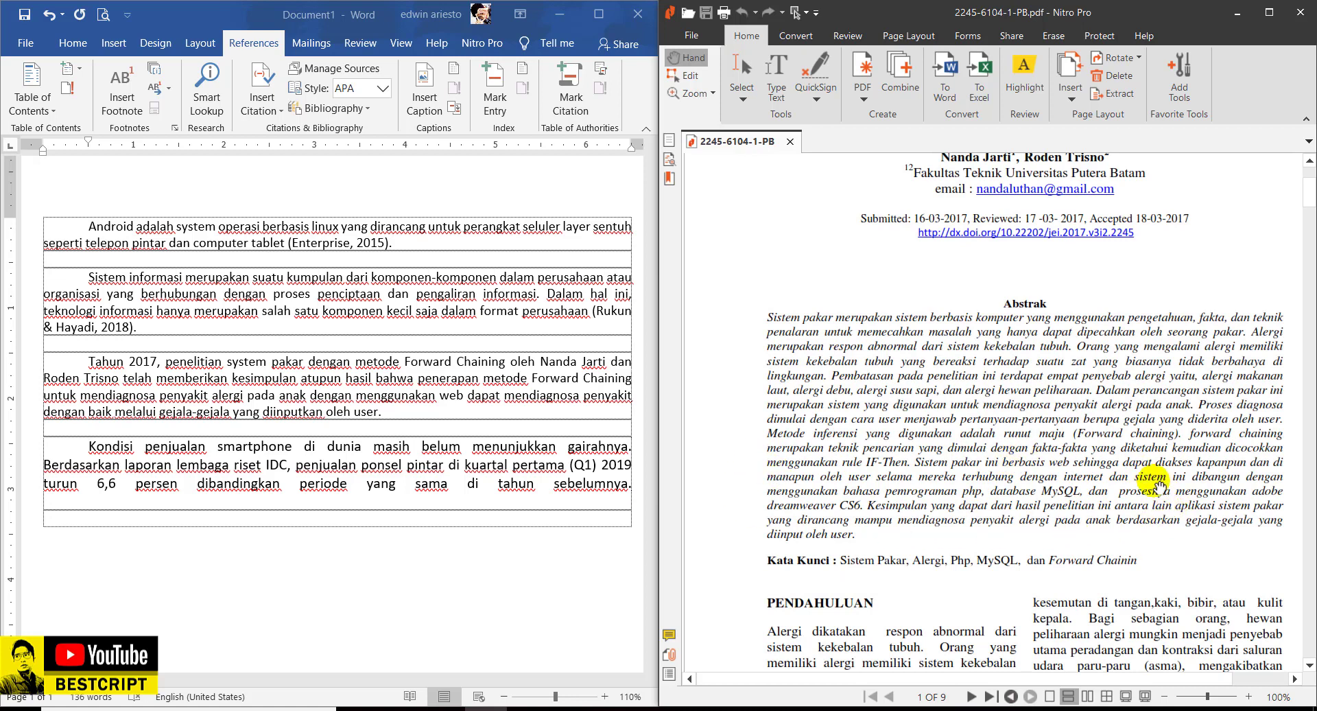
- Place the caret after Word's third paragraph and open Manage Sources
{"action": "left_click", "coordinate": [385, 414]}
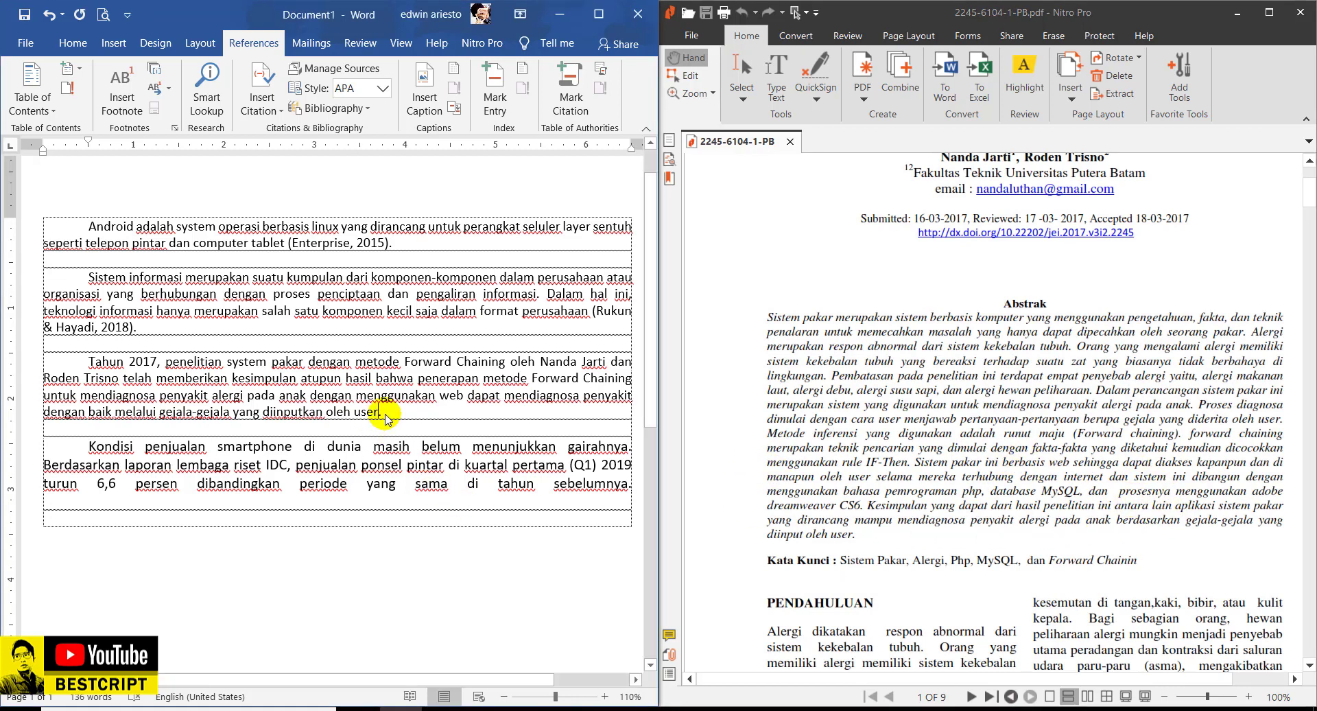
{"action": "scroll", "coordinate": [961, 271], "scroll_direction": "up", "scroll_amount": 6}
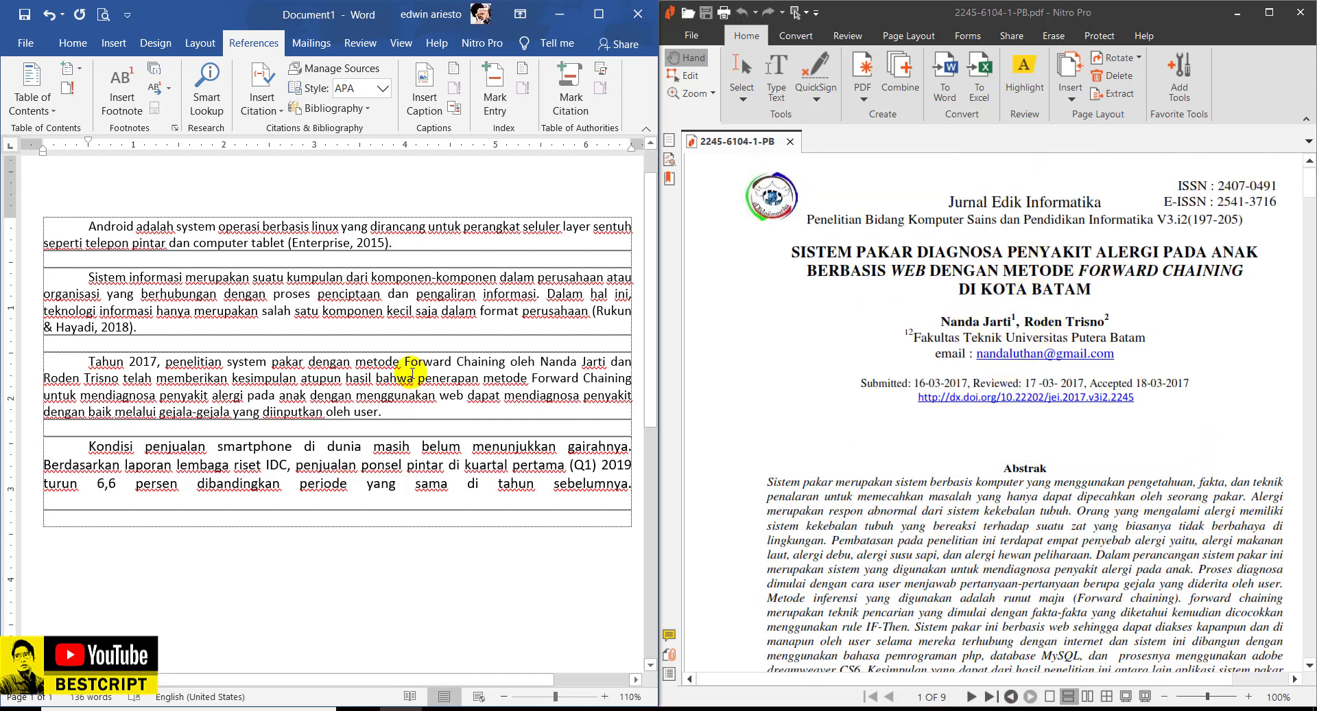
{"action": "left_click", "coordinate": [347, 69]}
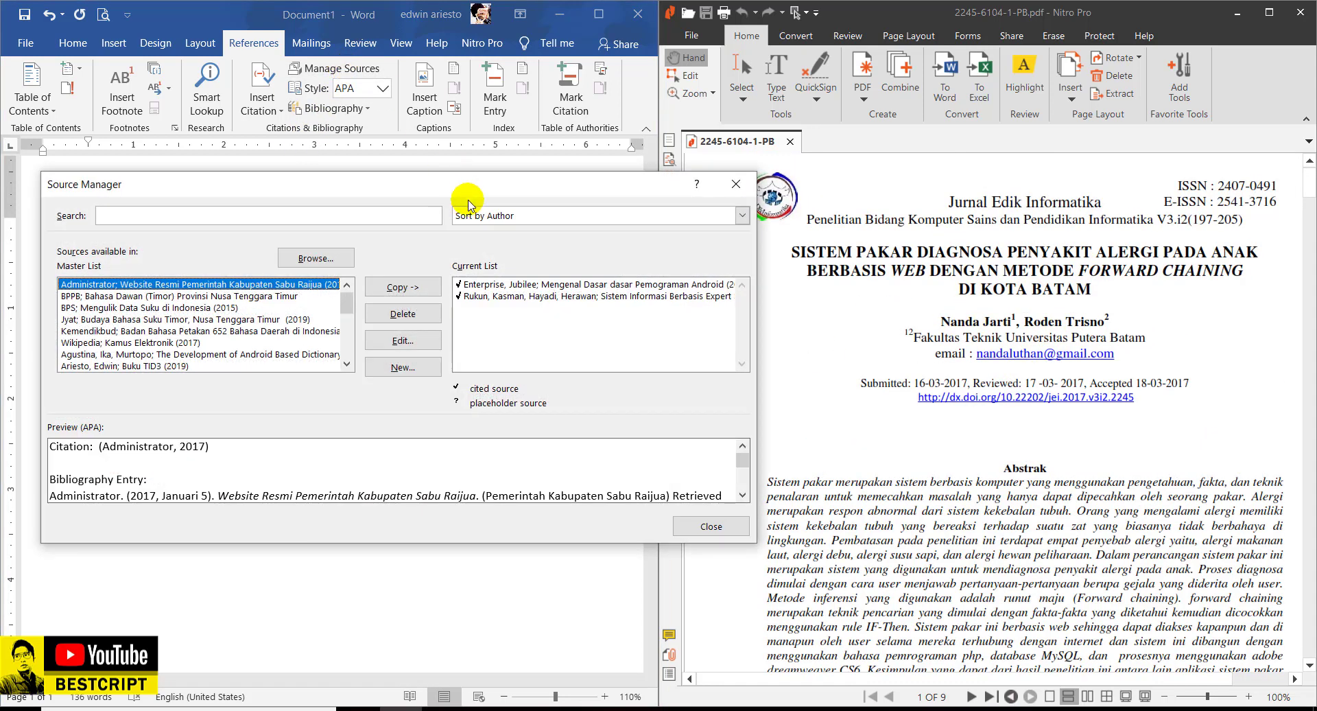
- Create a new Journal Article source and enter its two authors
{"action": "left_click", "coordinate": [407, 367]}
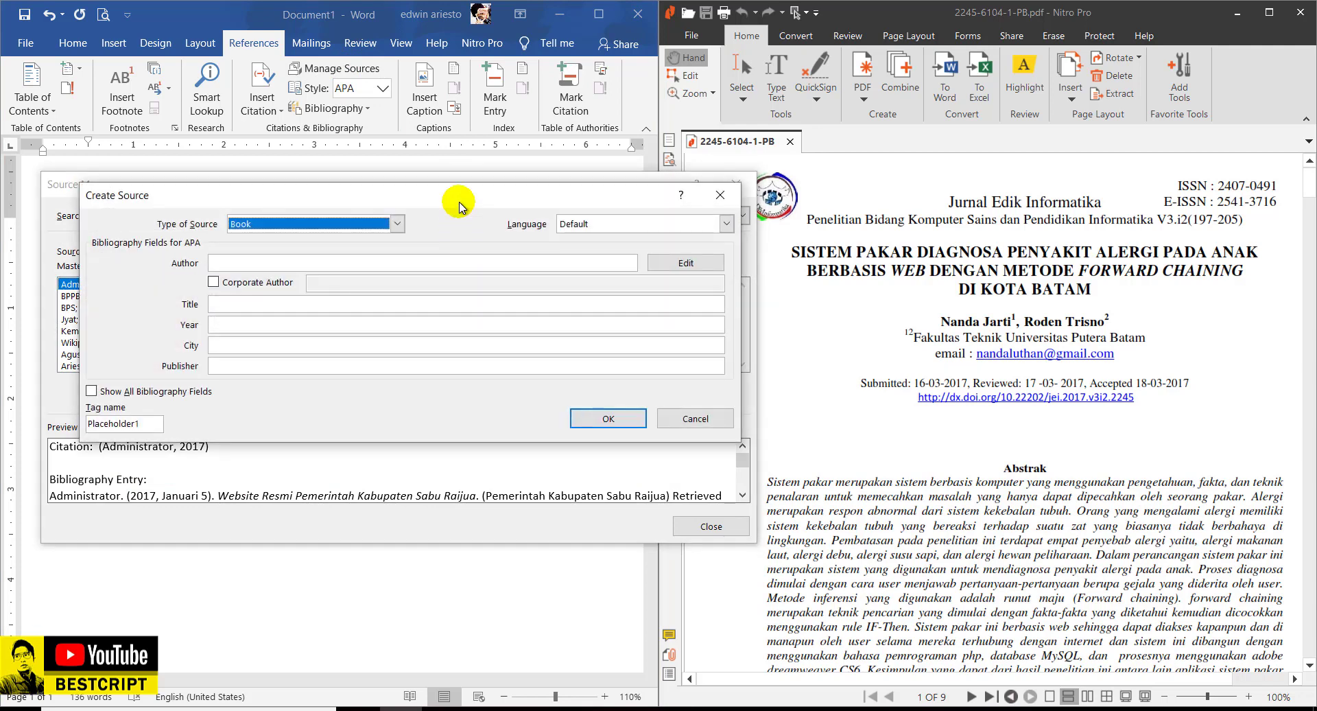
{"action": "left_click", "coordinate": [379, 225]}
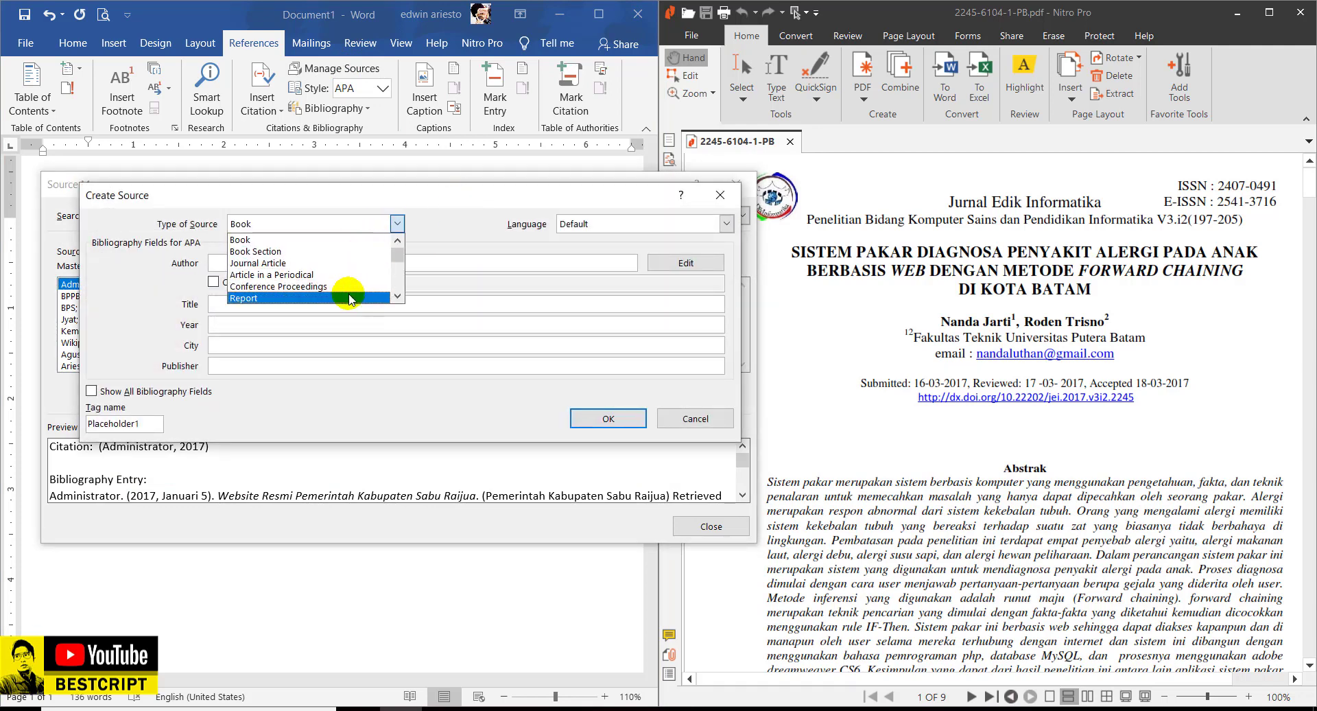
{"action": "left_click", "coordinate": [342, 264]}
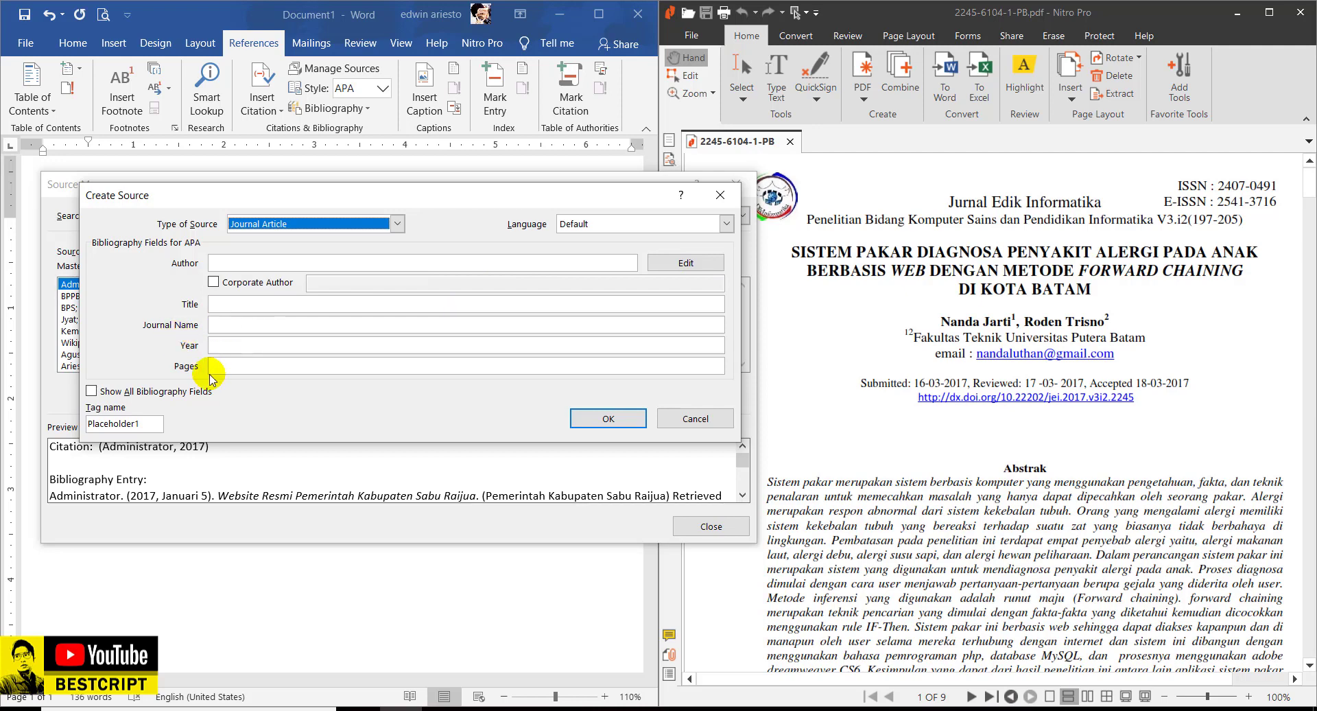
{"action": "left_click", "coordinate": [682, 263]}
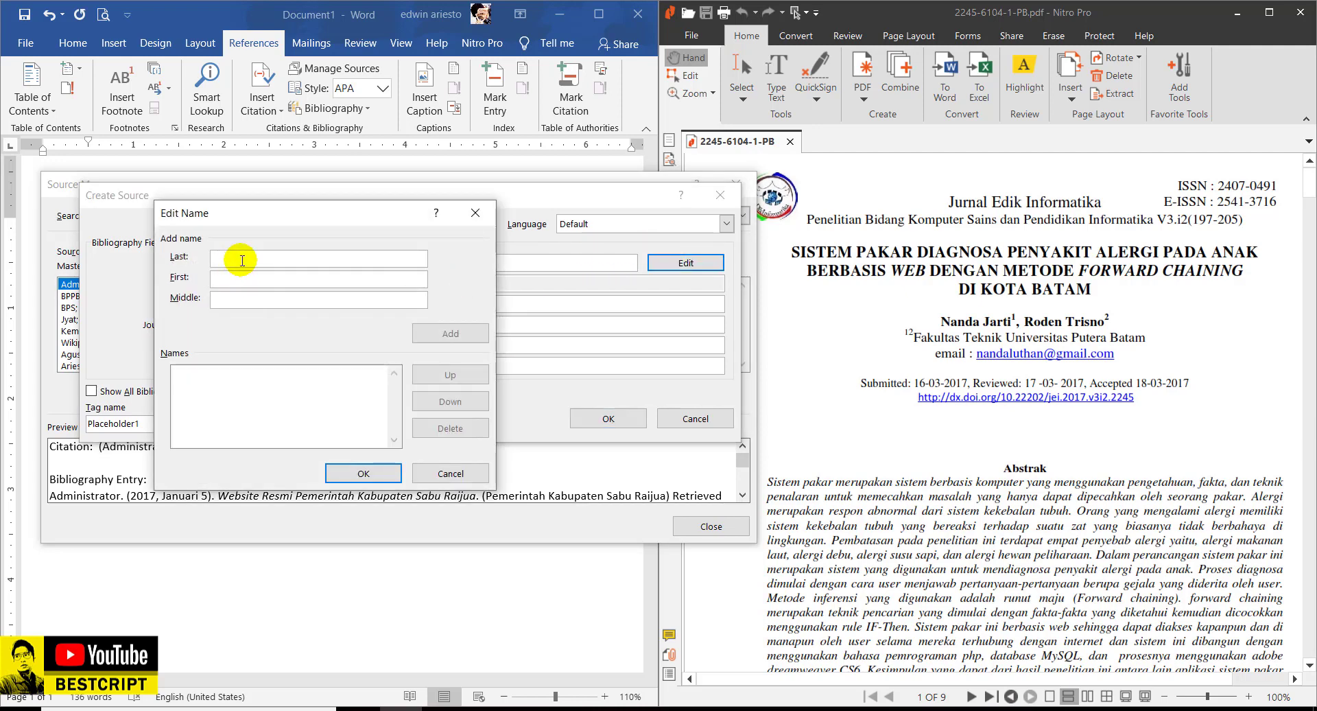
{"action": "type", "text": "J"}
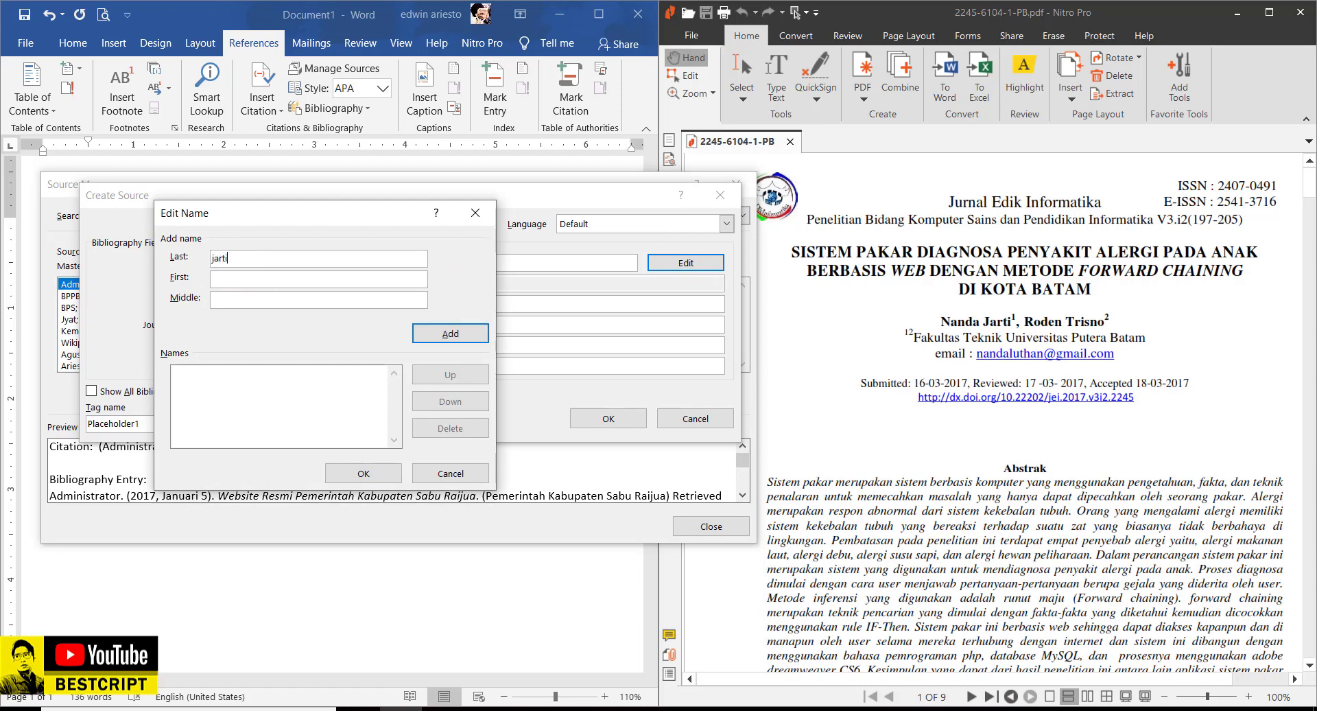
{"action": "key", "text": "Tab"}
{"action": "left_click", "coordinate": [472, 333]}
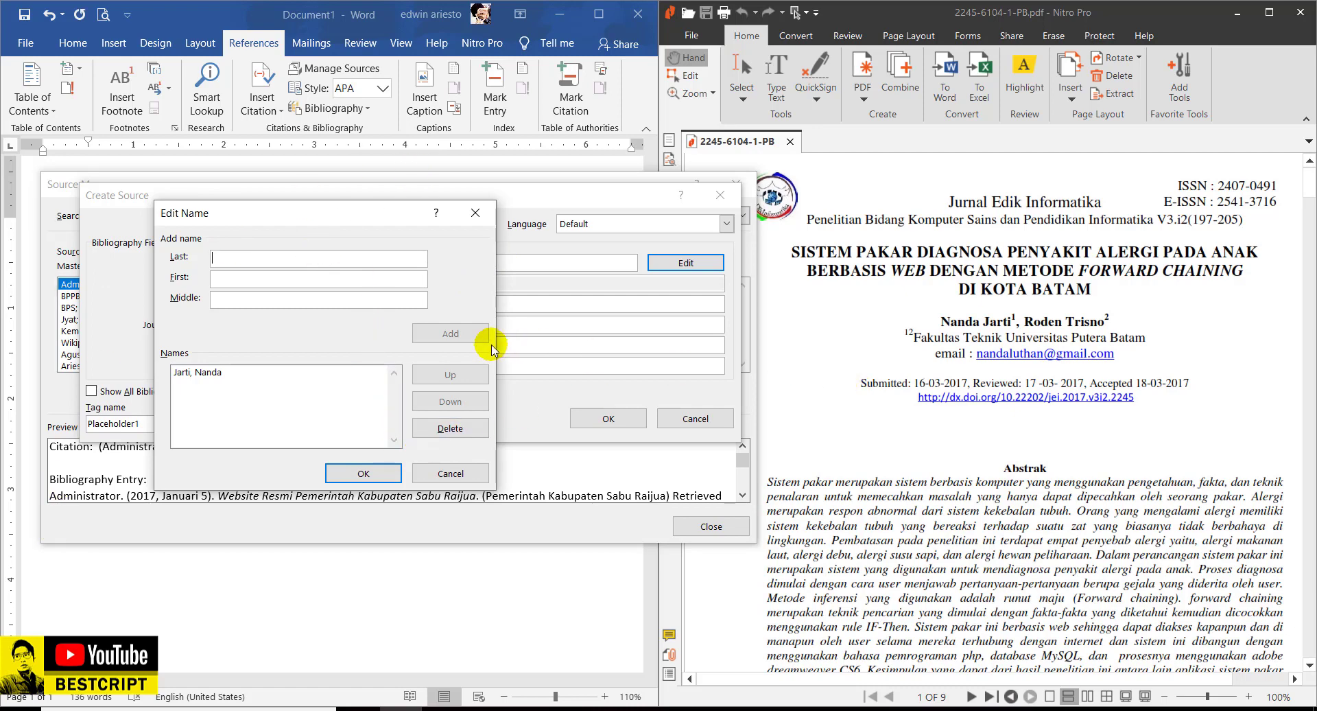
{"action": "type", "text": "Trisno"}
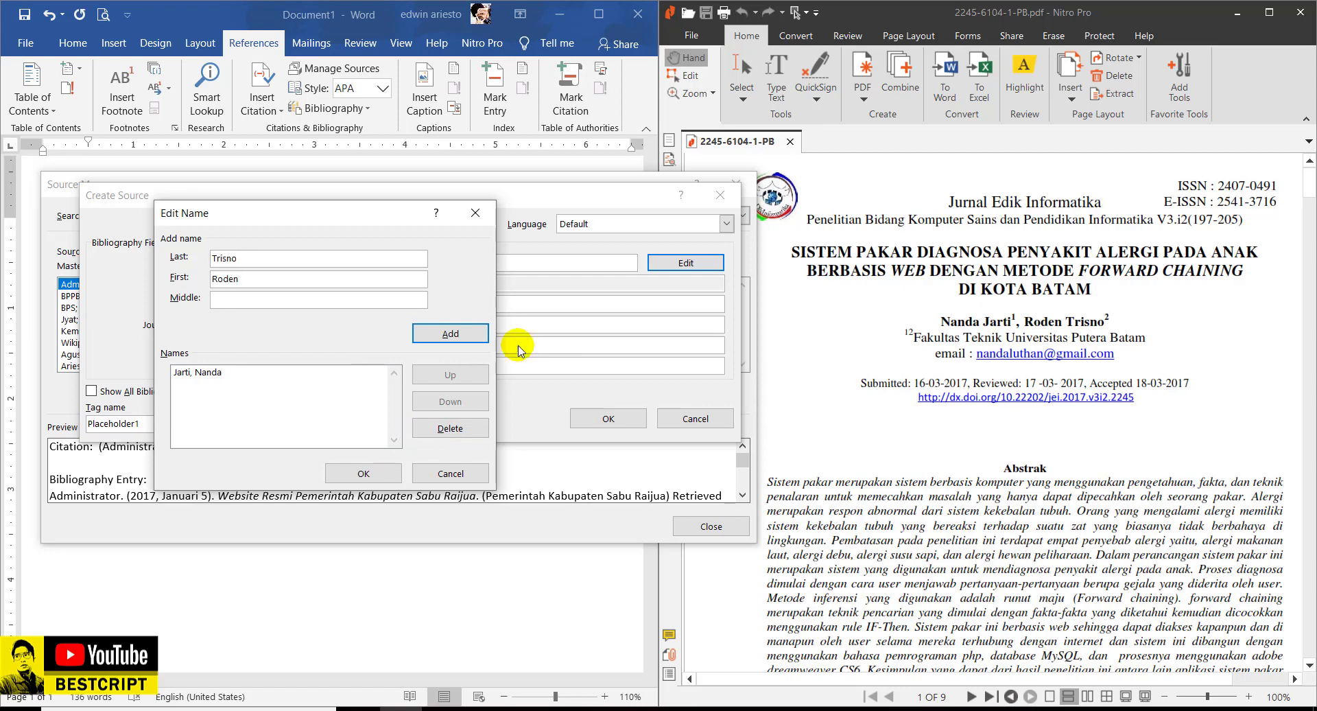
{"action": "left_click", "coordinate": [474, 332]}
{"action": "left_click", "coordinate": [364, 472]}
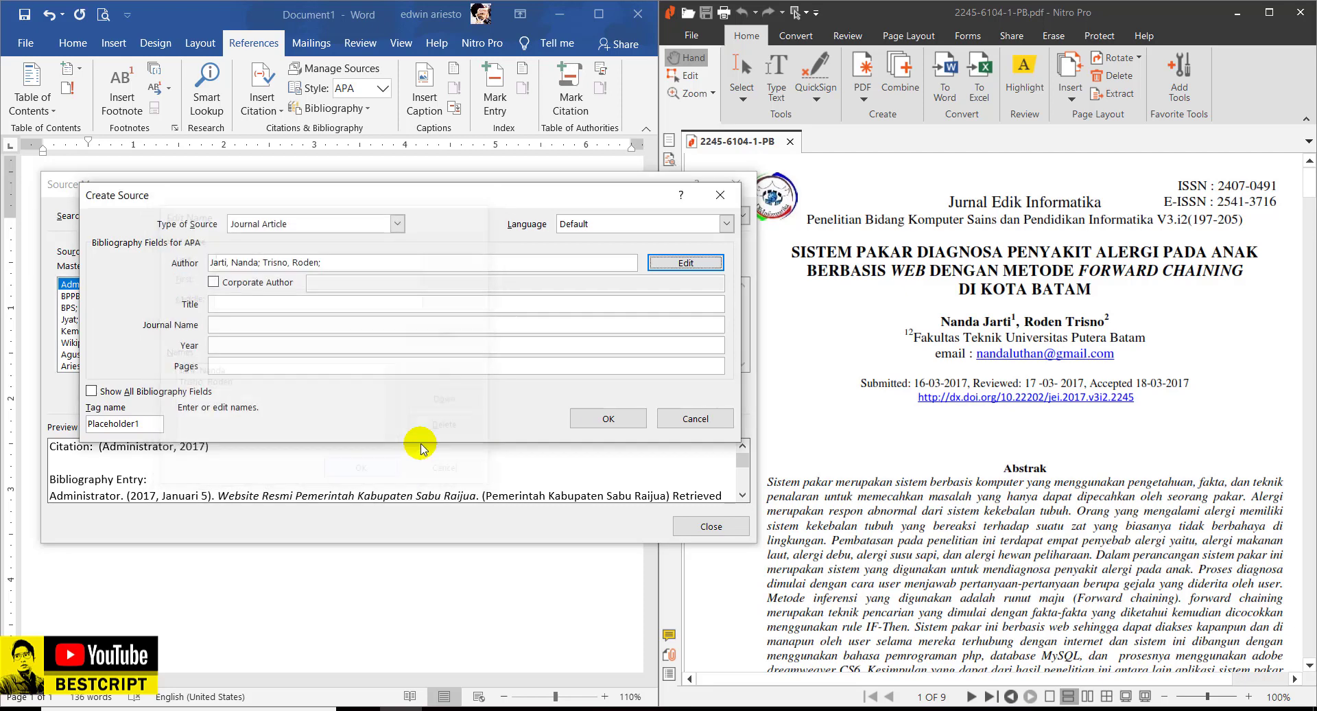
- Fill in the allergy expert-system title, Jurnal Edik Informatika, year 2017 and pages 197-205
{"action": "left_click", "coordinate": [240, 309]}
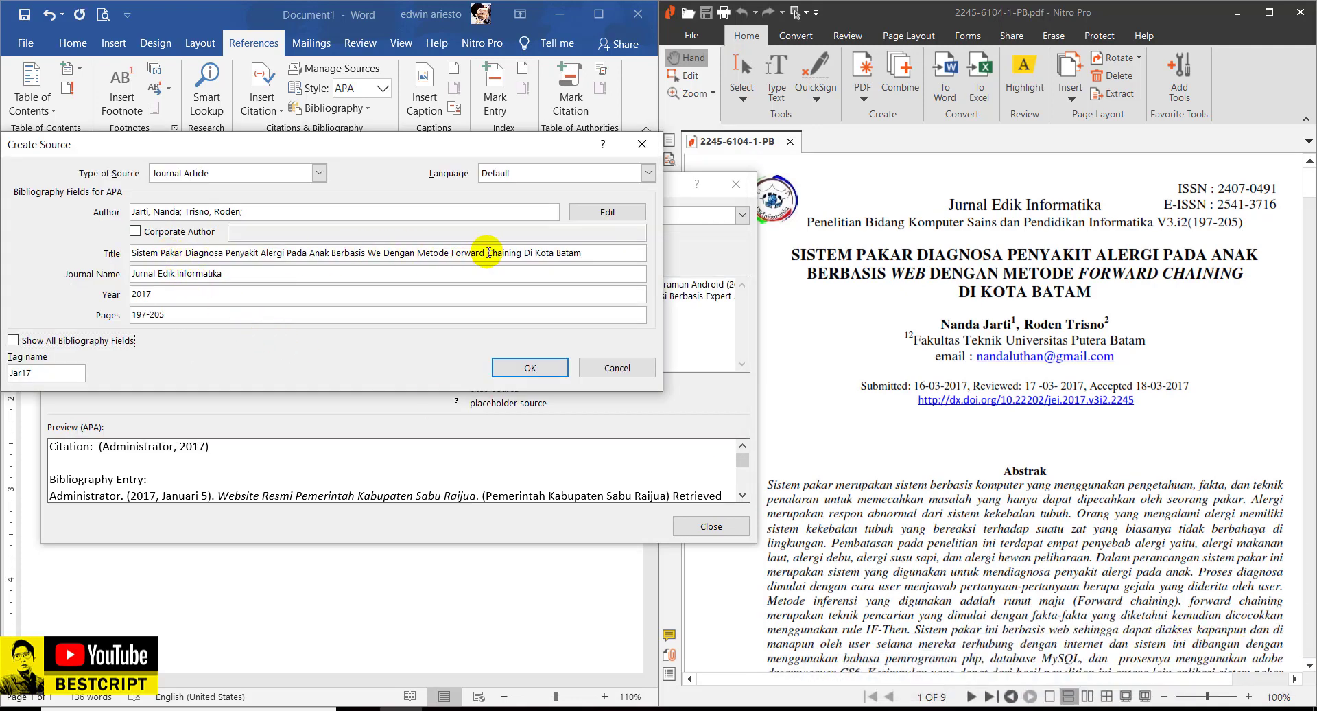
{"action": "left_click_drag", "start_coordinate": [597, 253], "coordinate": [32, 252]}
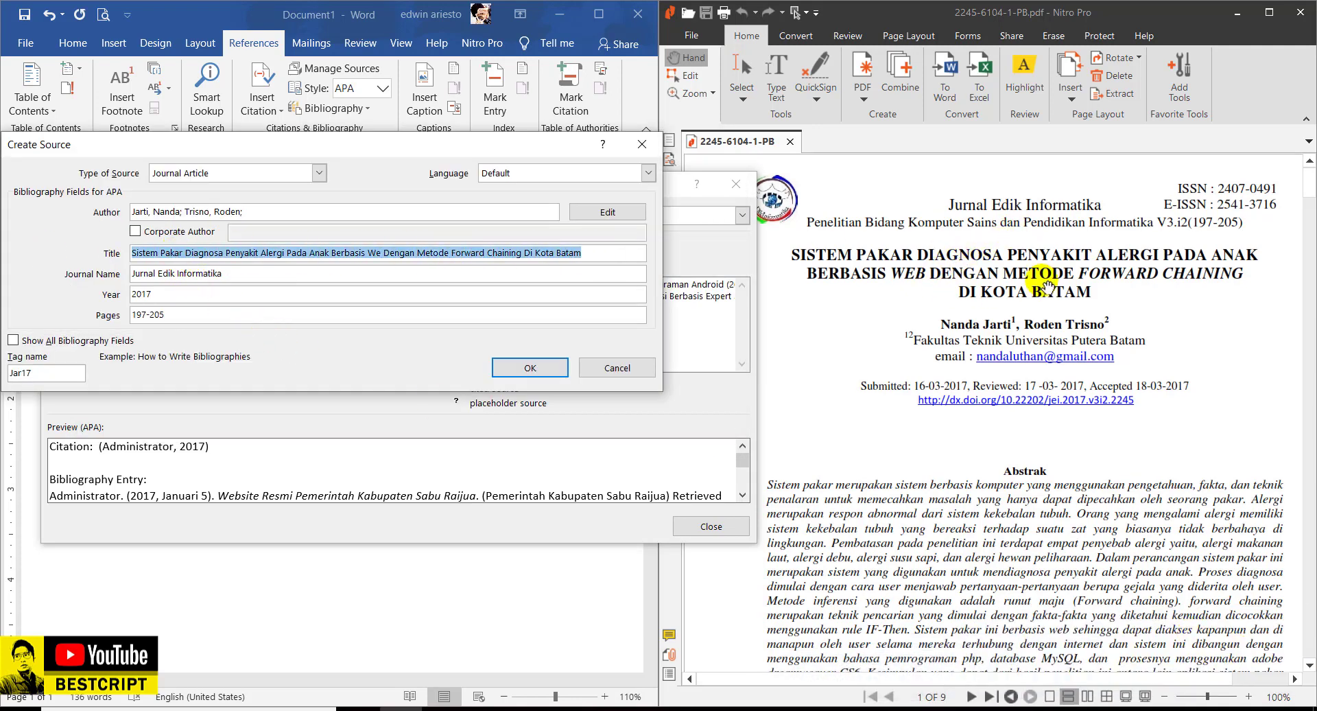
{"action": "left_click_drag", "start_coordinate": [239, 274], "coordinate": [133, 277]}
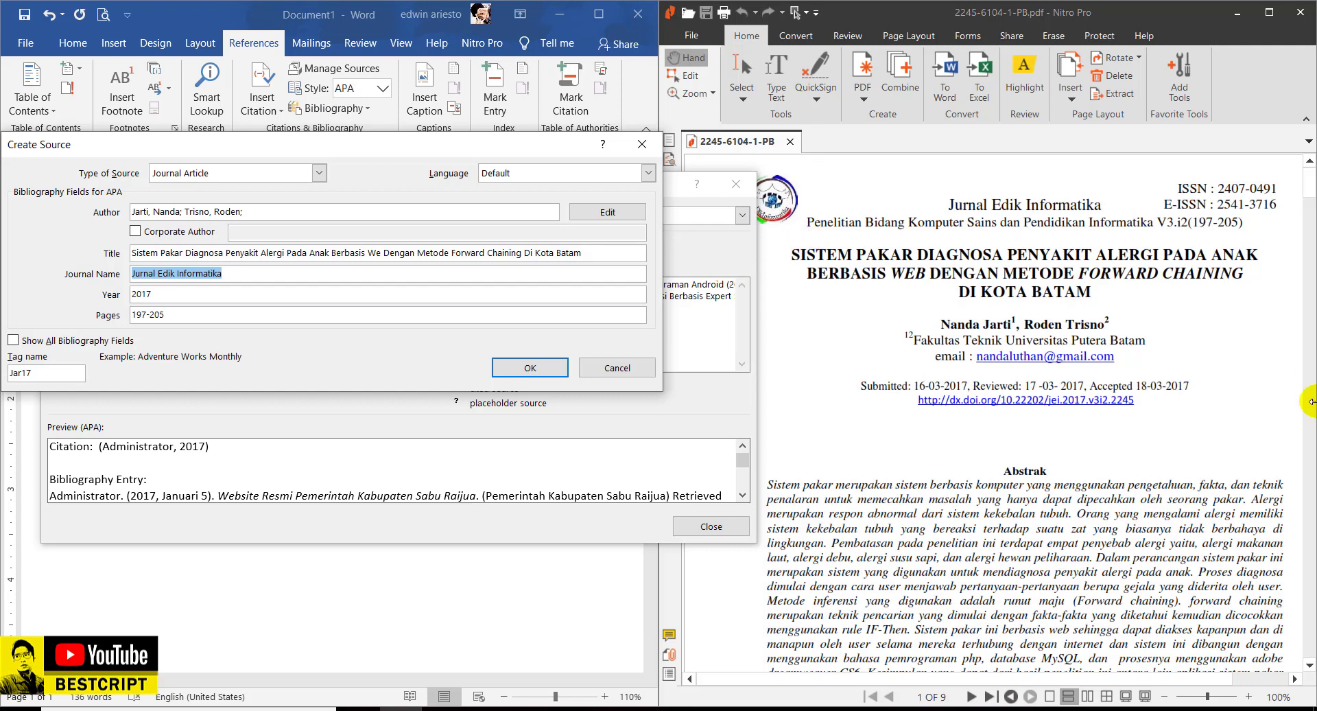
{"action": "left_click", "coordinate": [178, 315]}
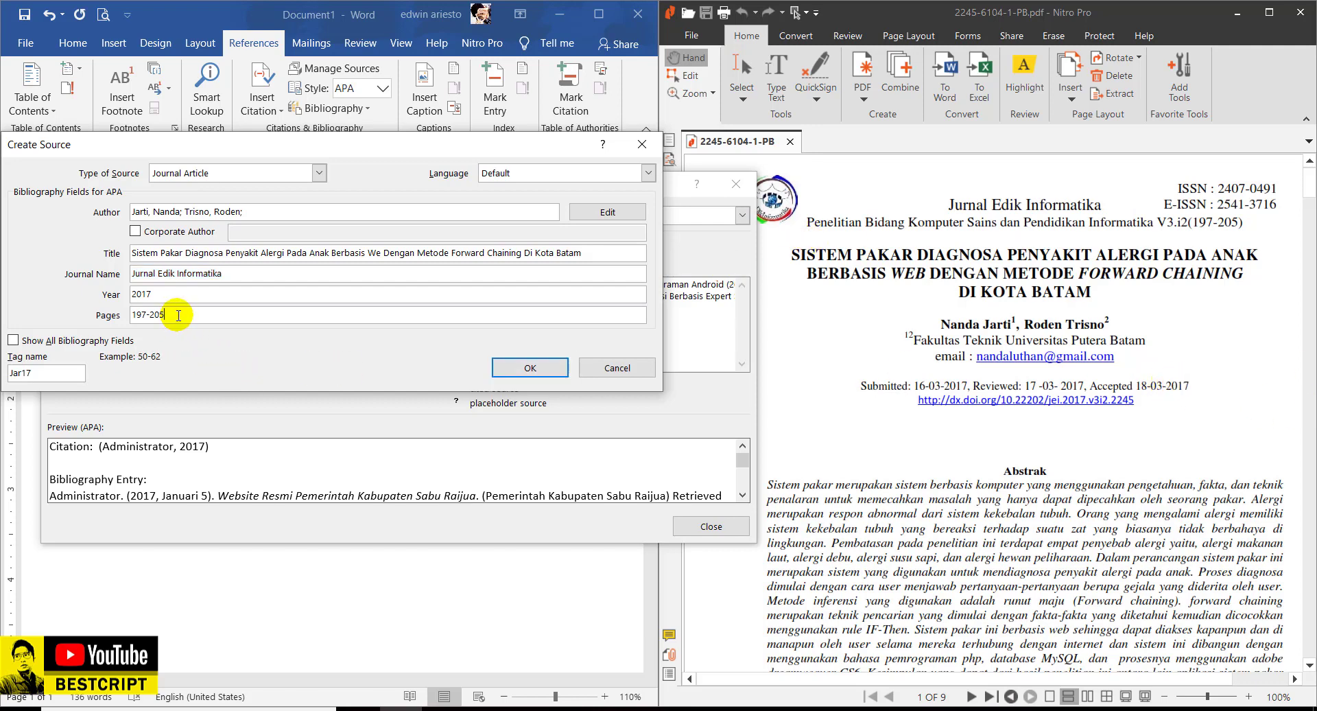
{"action": "left_click_drag", "start_coordinate": [178, 315], "coordinate": [130, 315]}
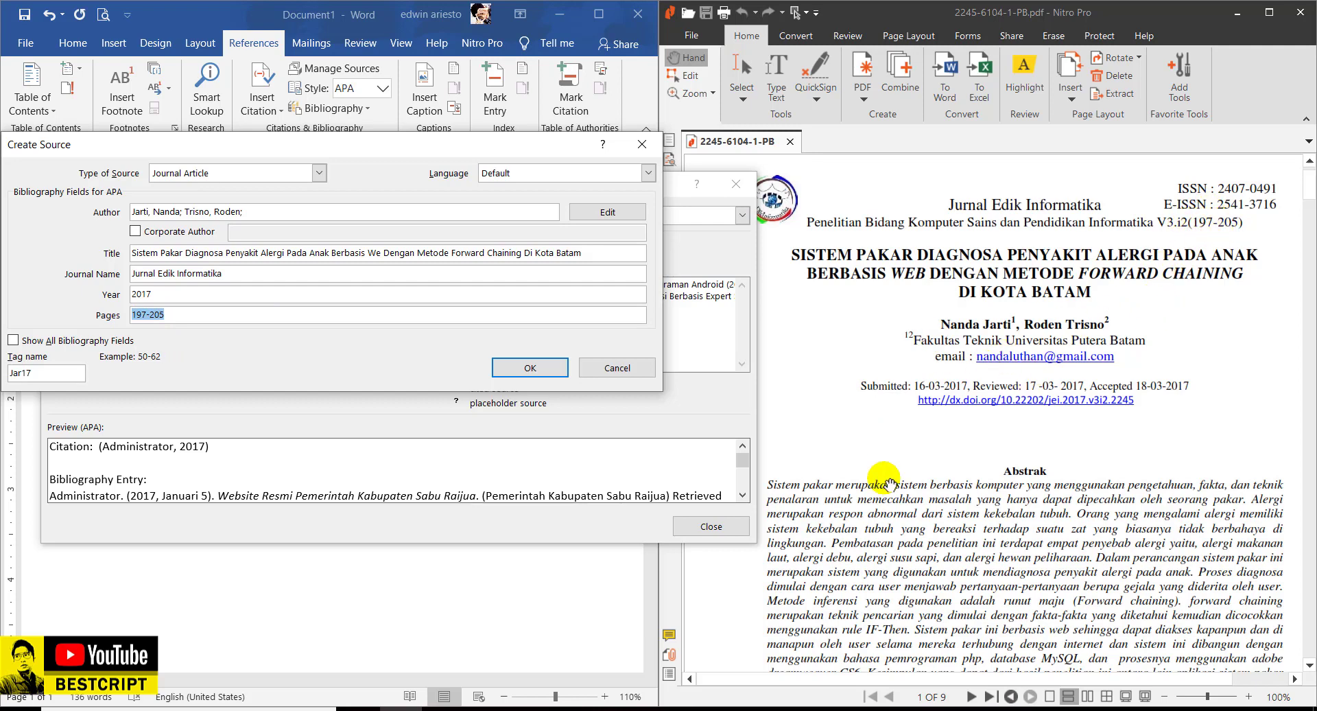
- Verify the 197-205 page range against the PDF's footer page numbers, then reselect the Pages field
{"action": "scroll", "coordinate": [887, 480], "scroll_direction": "down", "scroll_amount": 3}
{"action": "scroll", "coordinate": [871, 491], "scroll_direction": "up", "scroll_amount": 2}
{"action": "scroll", "coordinate": [885, 529], "scroll_direction": "down", "scroll_amount": 3}
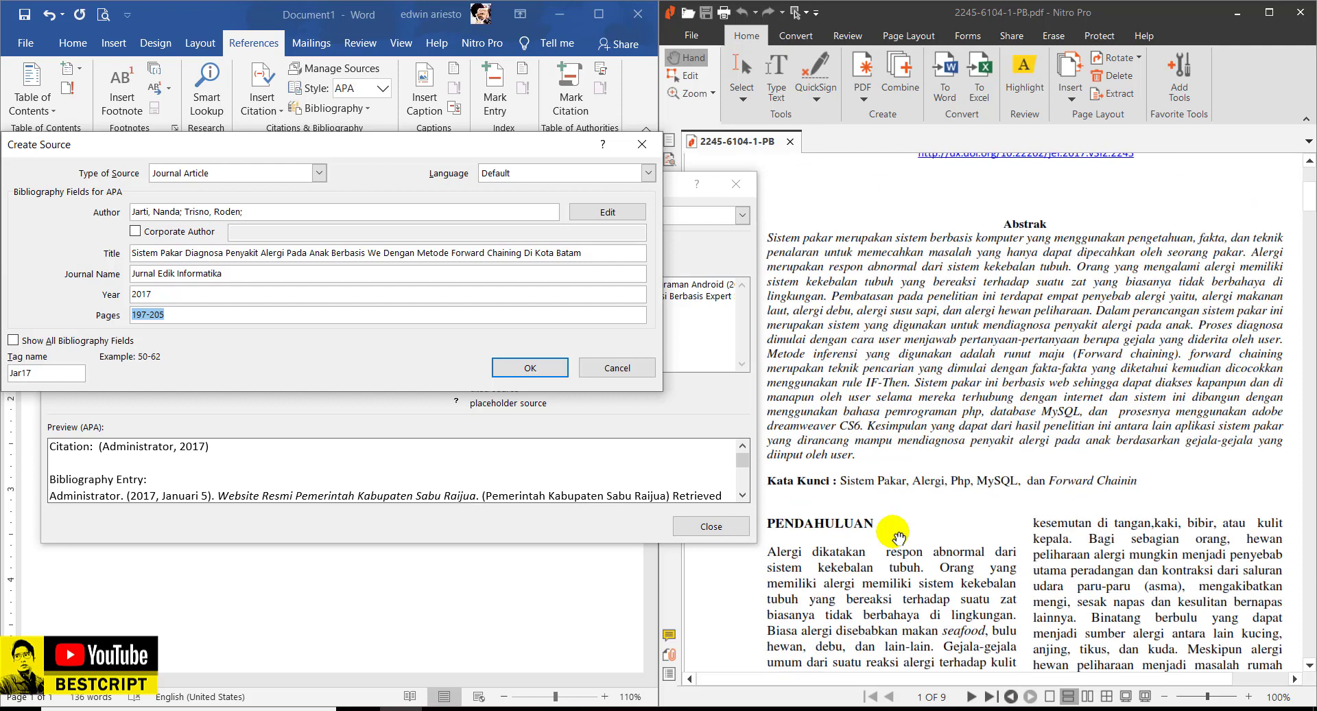
{"action": "scroll", "coordinate": [898, 538], "scroll_direction": "down", "scroll_amount": 3}
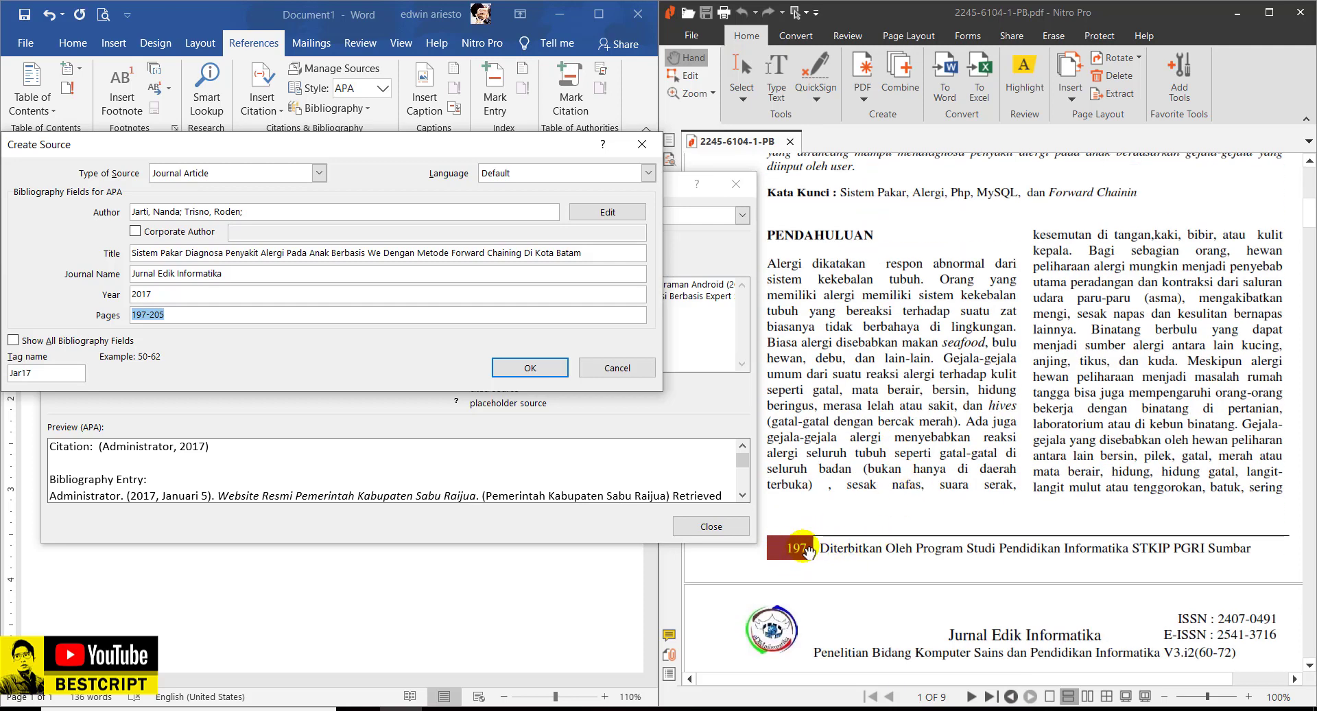
{"action": "left_click_drag", "start_coordinate": [948, 349], "coordinate": [968, 438]}
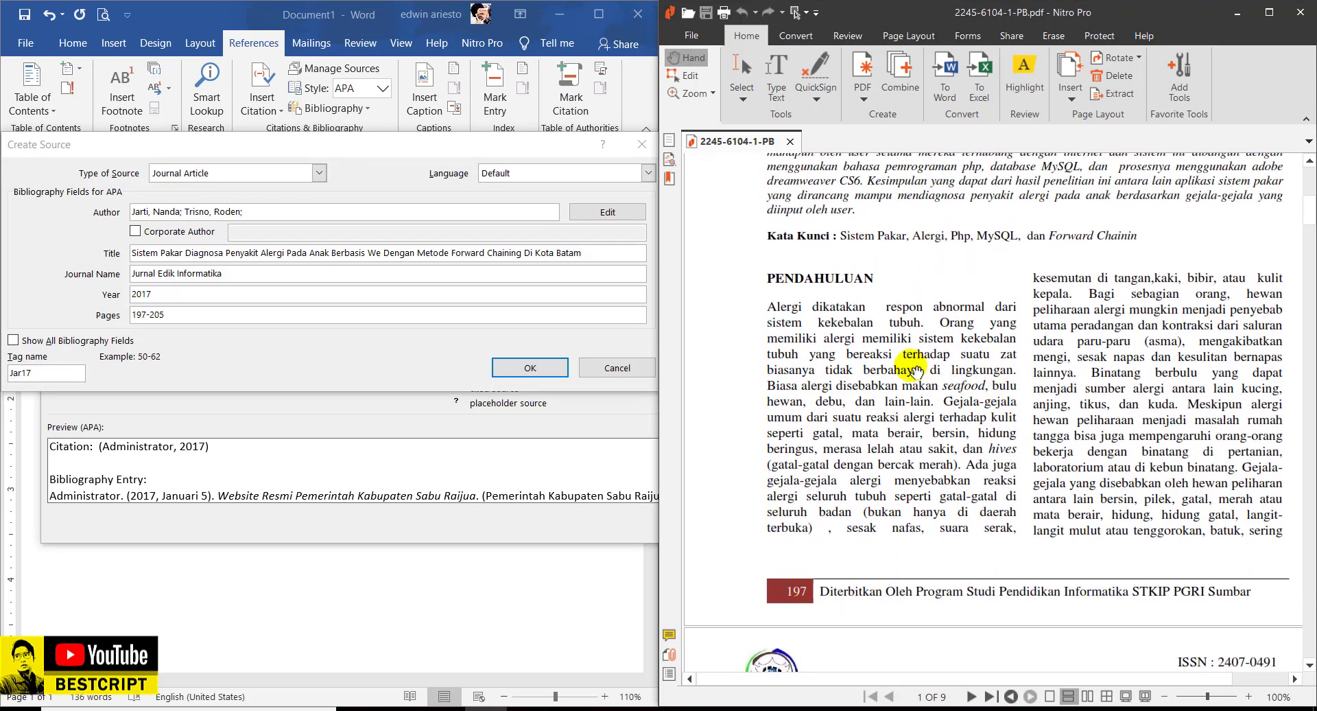
{"action": "scroll", "coordinate": [919, 371], "scroll_direction": "up", "scroll_amount": 3}
{"action": "scroll", "coordinate": [958, 360], "scroll_direction": "down", "scroll_amount": 4}
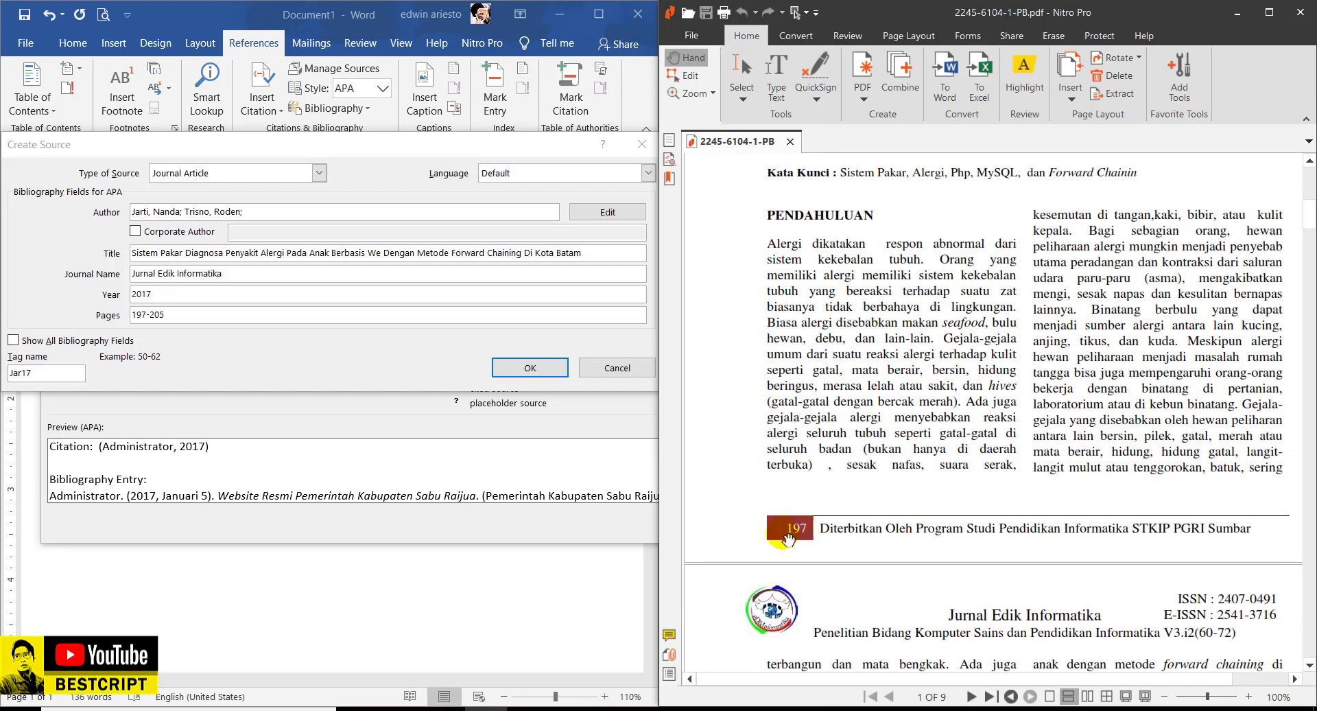
{"action": "scroll", "coordinate": [806, 525], "scroll_direction": "down", "scroll_amount": 3}
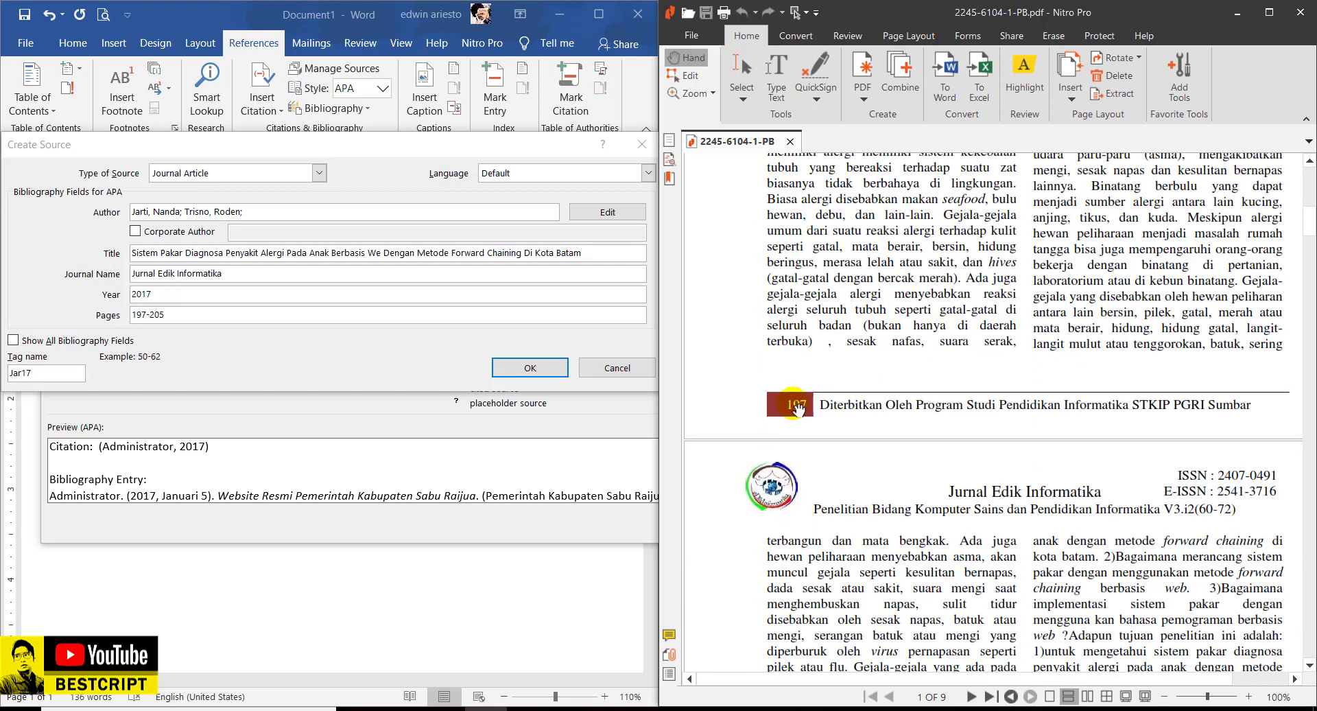
{"action": "scroll", "coordinate": [962, 398], "scroll_direction": "down", "scroll_amount": 7}
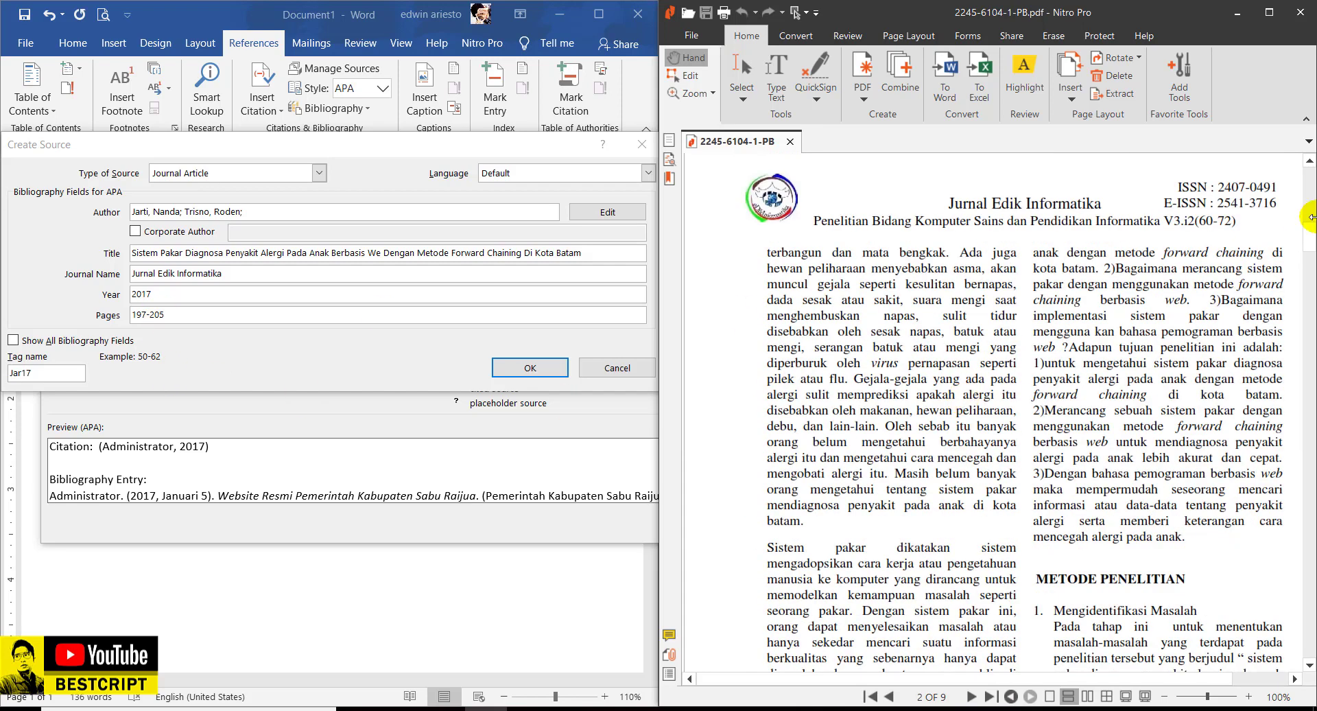
{"action": "left_click_drag", "start_coordinate": [1311, 254], "coordinate": [1307, 652]}
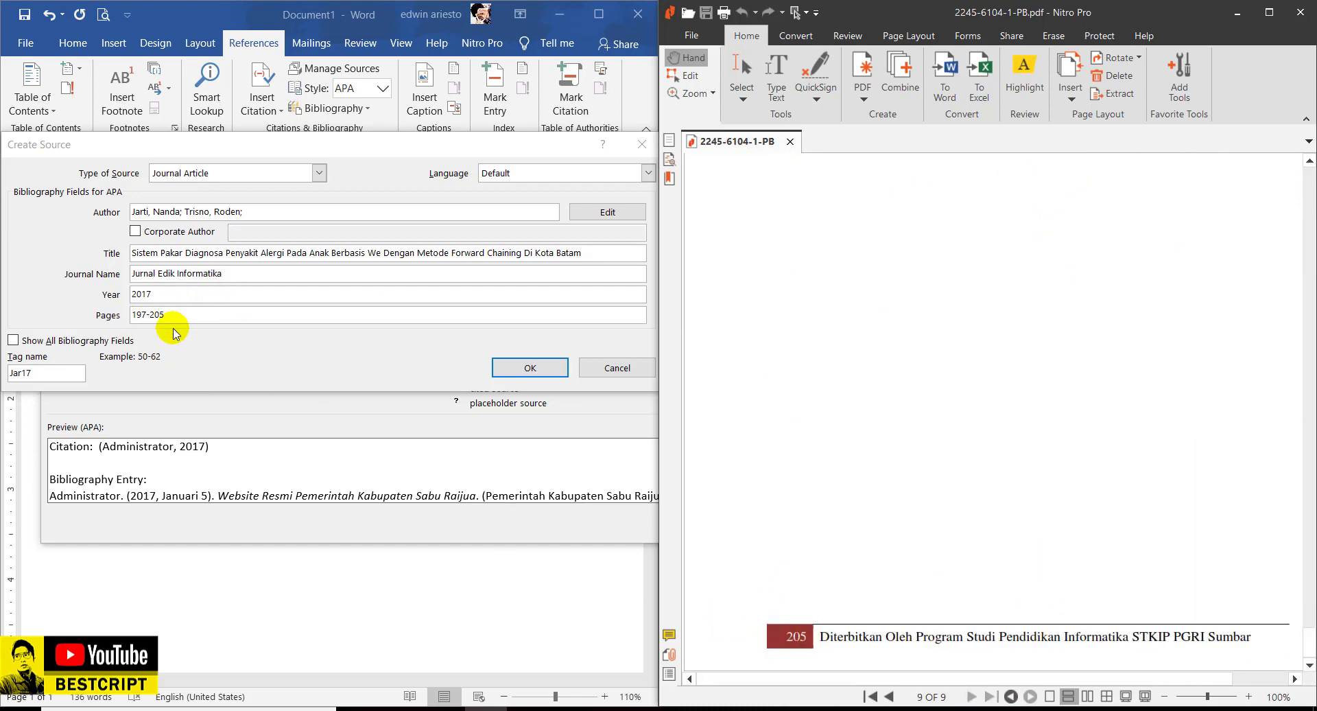
{"action": "double_click", "coordinate": [153, 314]}
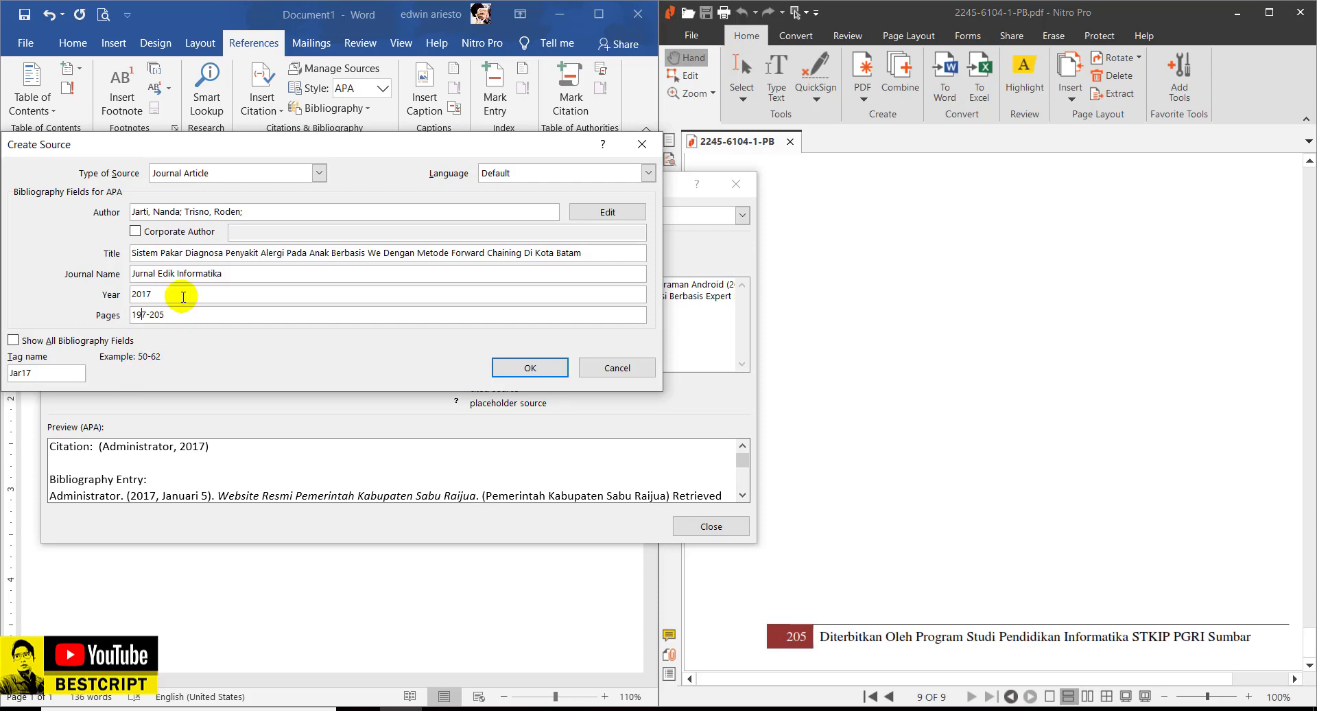
- Add volume III, issue 2 and ISSN 2407-0491 from the PDF, then save the source
{"action": "left_click", "coordinate": [13, 341]}
{"action": "left_click_drag", "start_coordinate": [636, 317], "coordinate": [637, 354]}
{"action": "left_click", "coordinate": [147, 315]}
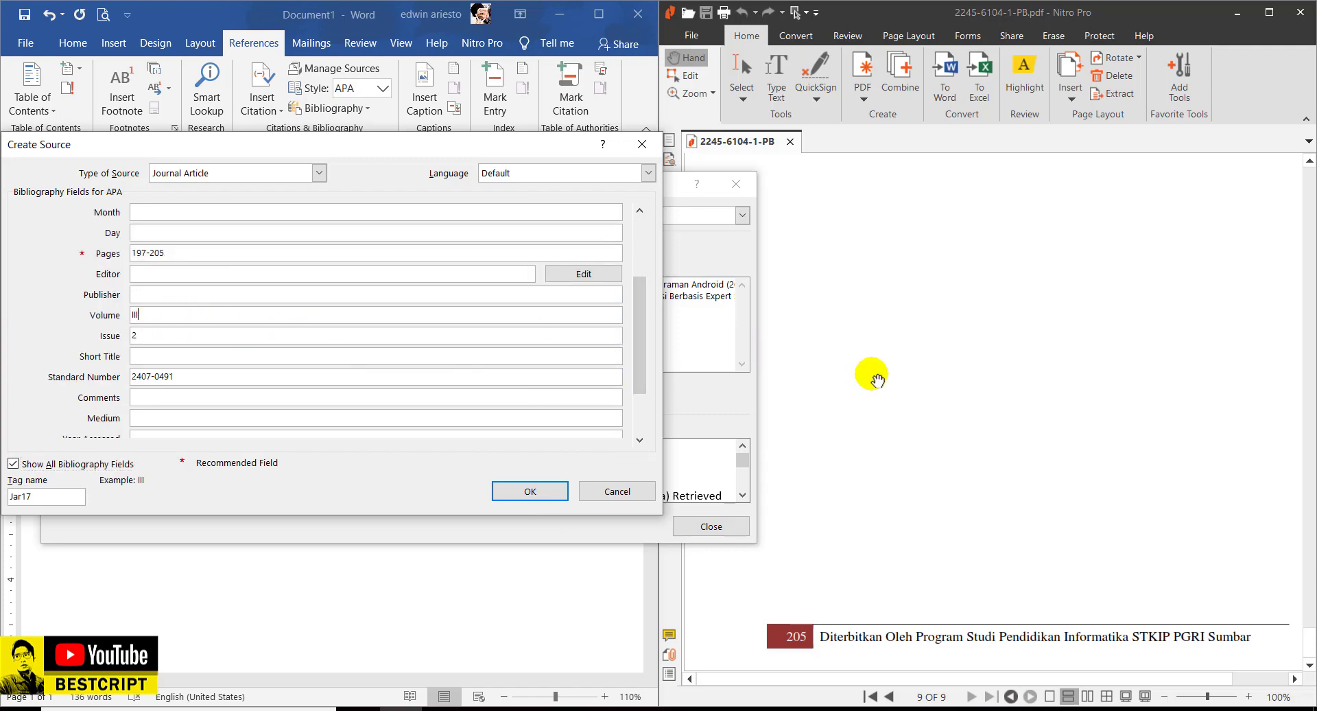
{"action": "left_click", "coordinate": [874, 373]}
{"action": "left_click_drag", "start_coordinate": [1304, 634], "coordinate": [1311, 174]}
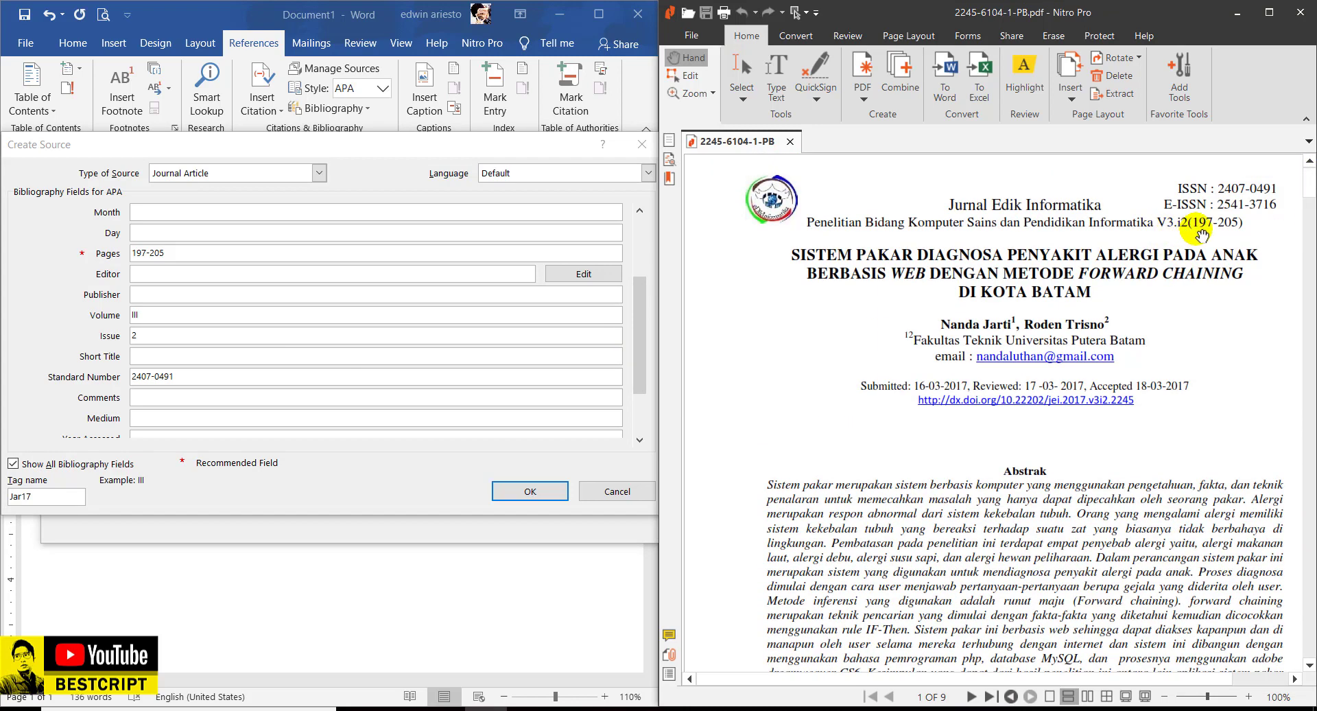
{"action": "left_click", "coordinate": [170, 314]}
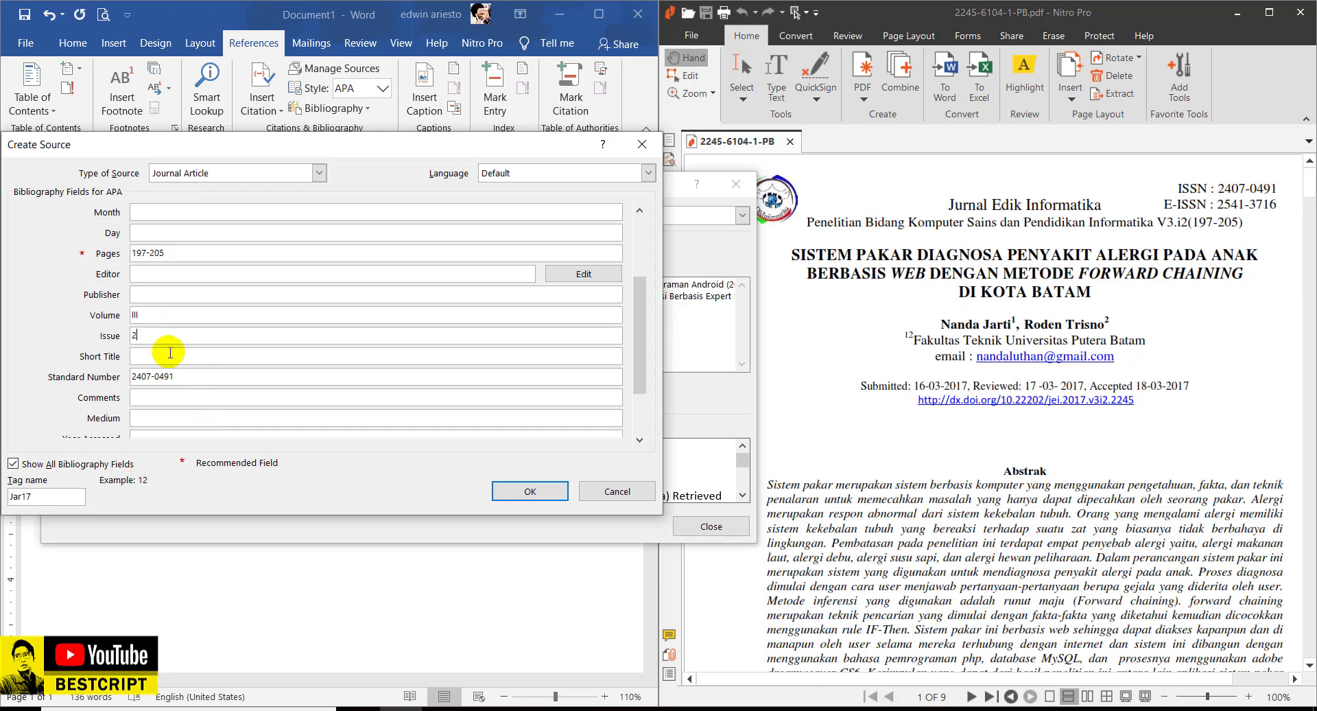
{"action": "double_click", "coordinate": [137, 335]}
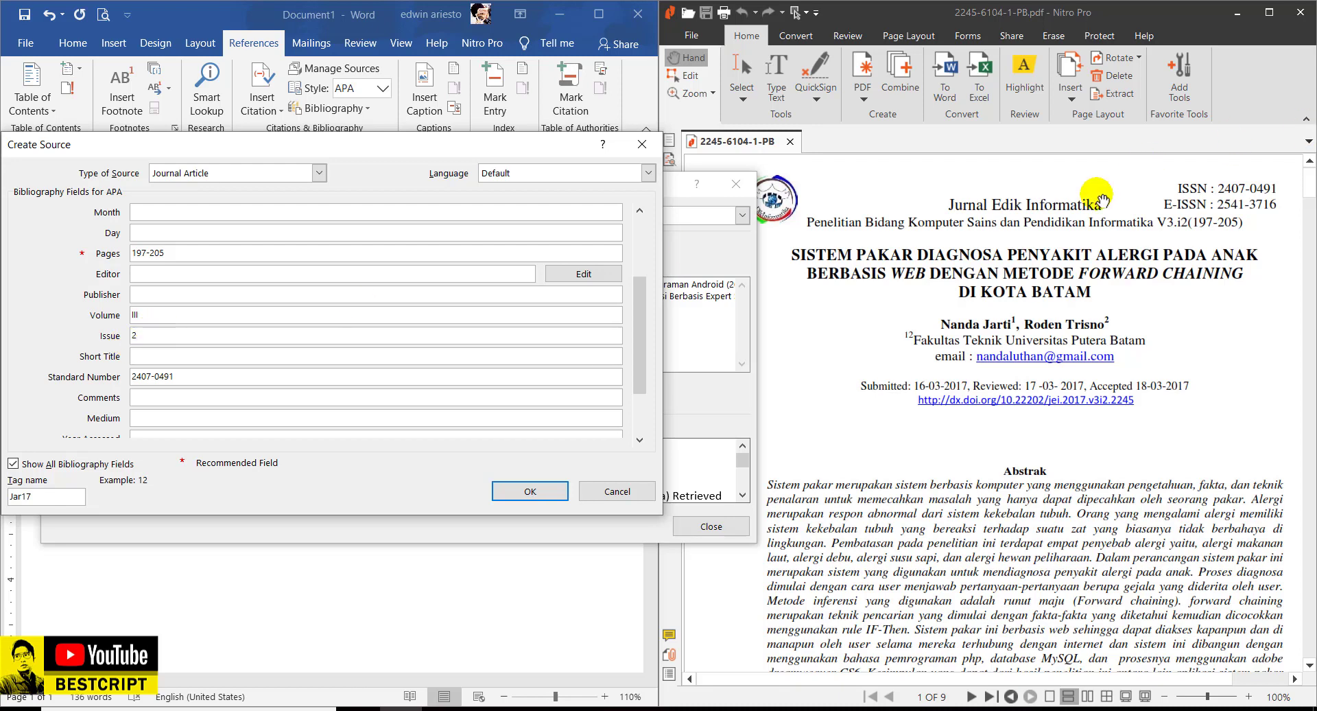
{"action": "left_click", "coordinate": [530, 491]}
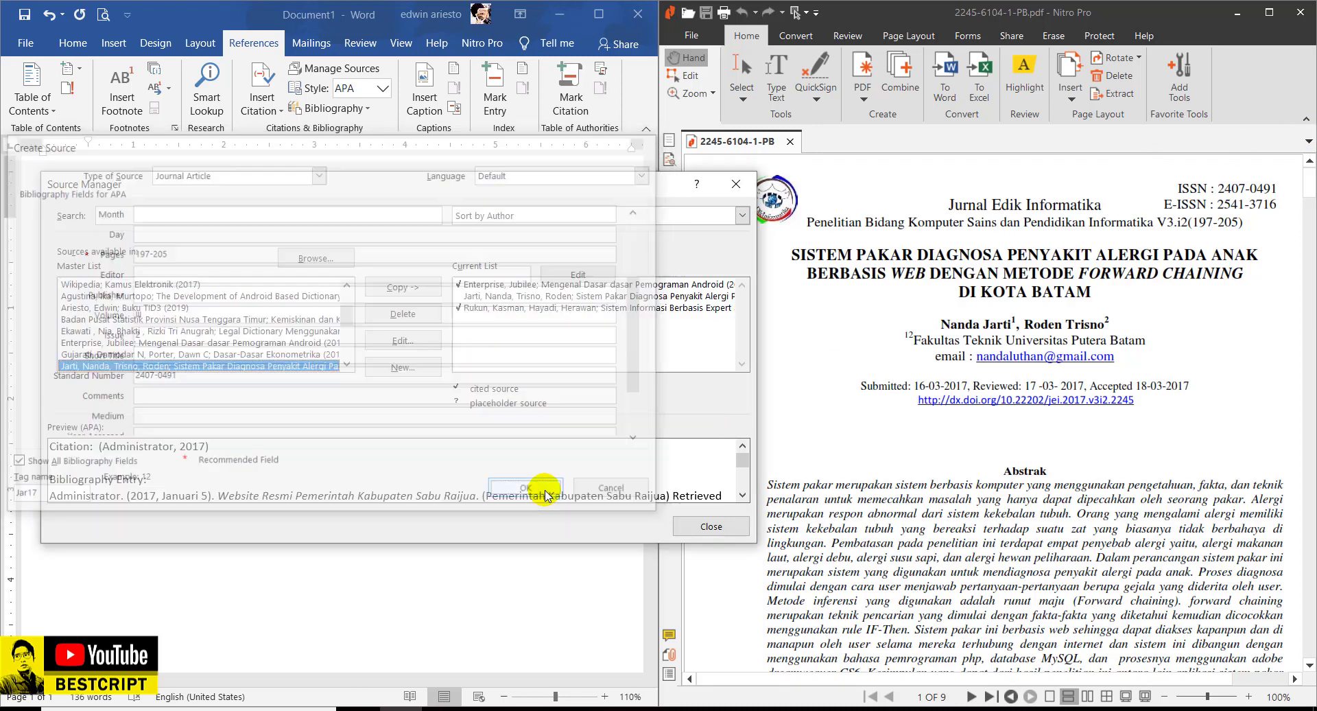
- Close Source Manager and cite (Jarti & Trisno, 2017) after 'user' in the third paragraph
{"action": "left_click", "coordinate": [496, 296]}
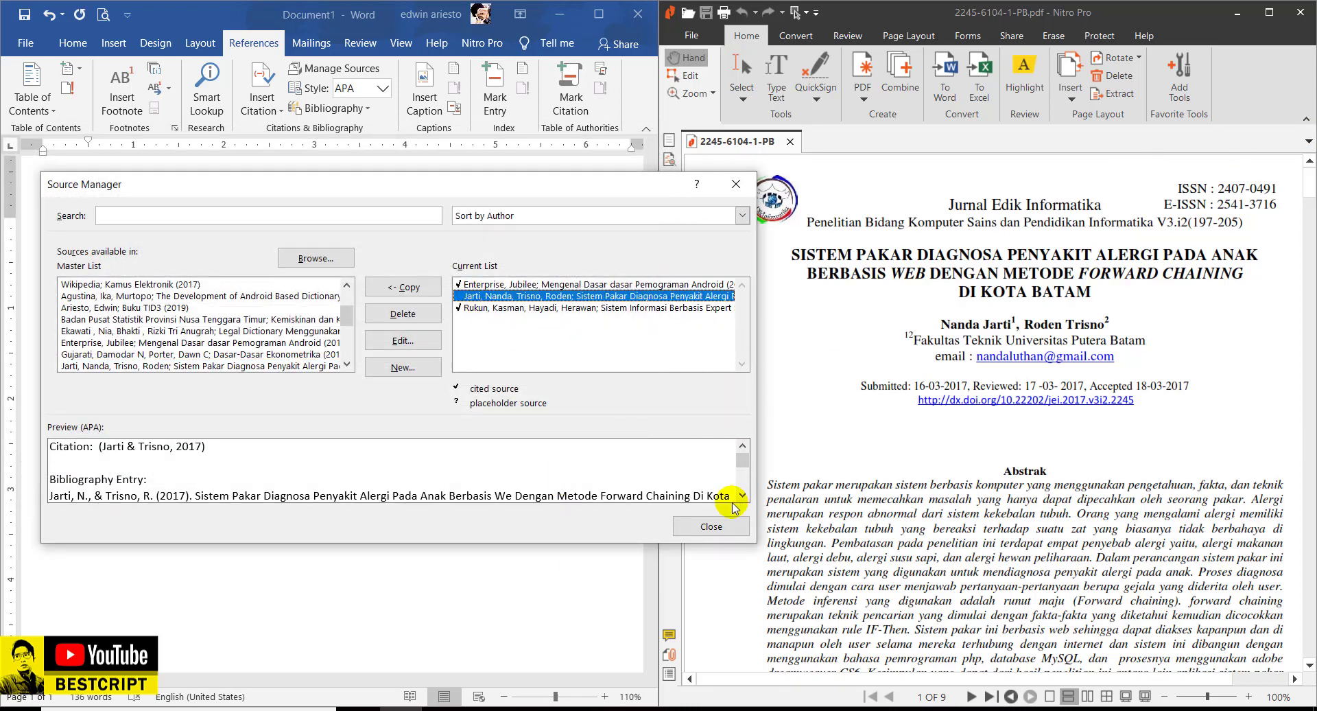
{"action": "left_click", "coordinate": [711, 526]}
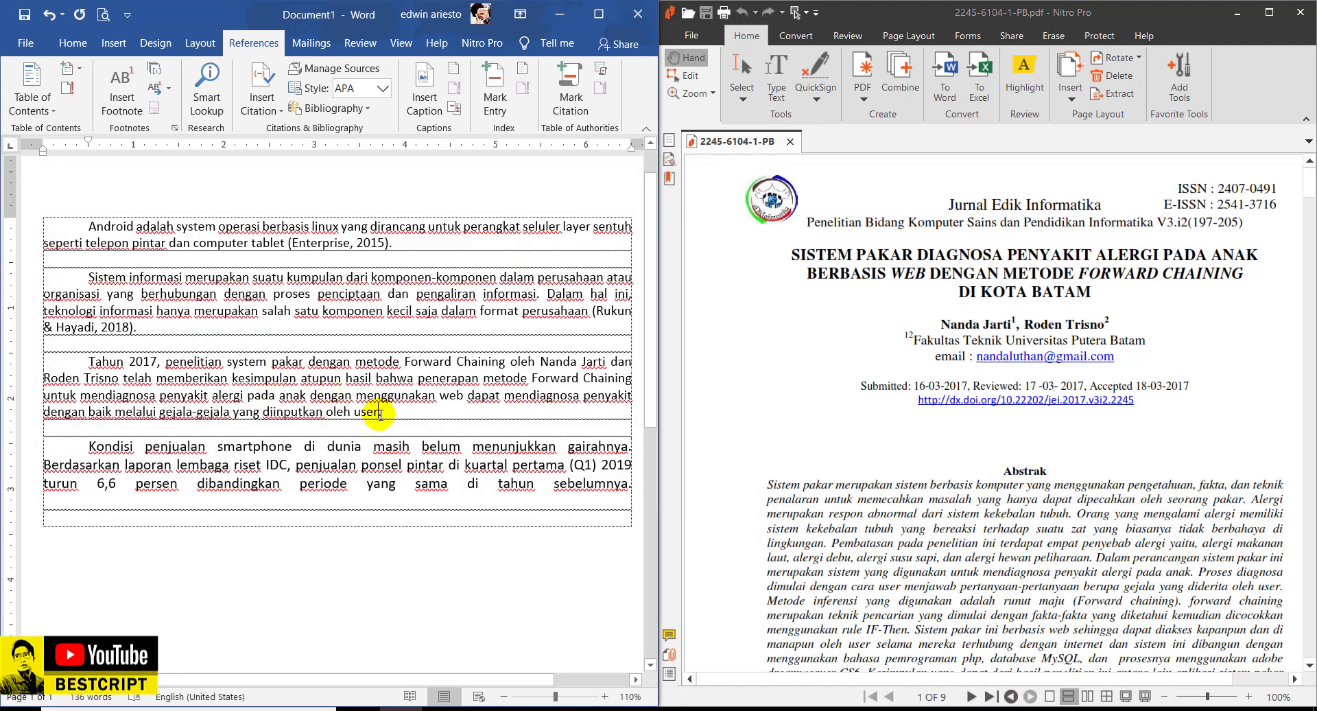
{"action": "left_click", "coordinate": [262, 93]}
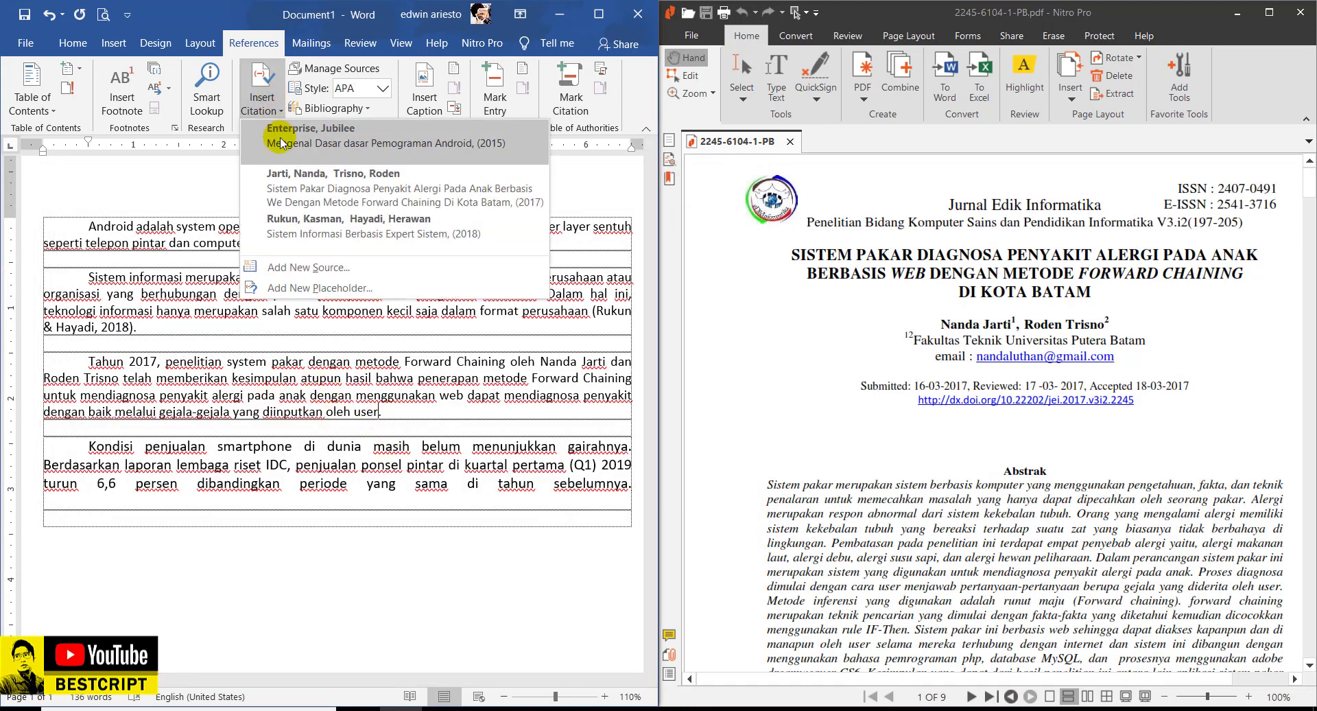
{"action": "left_click", "coordinate": [293, 187]}
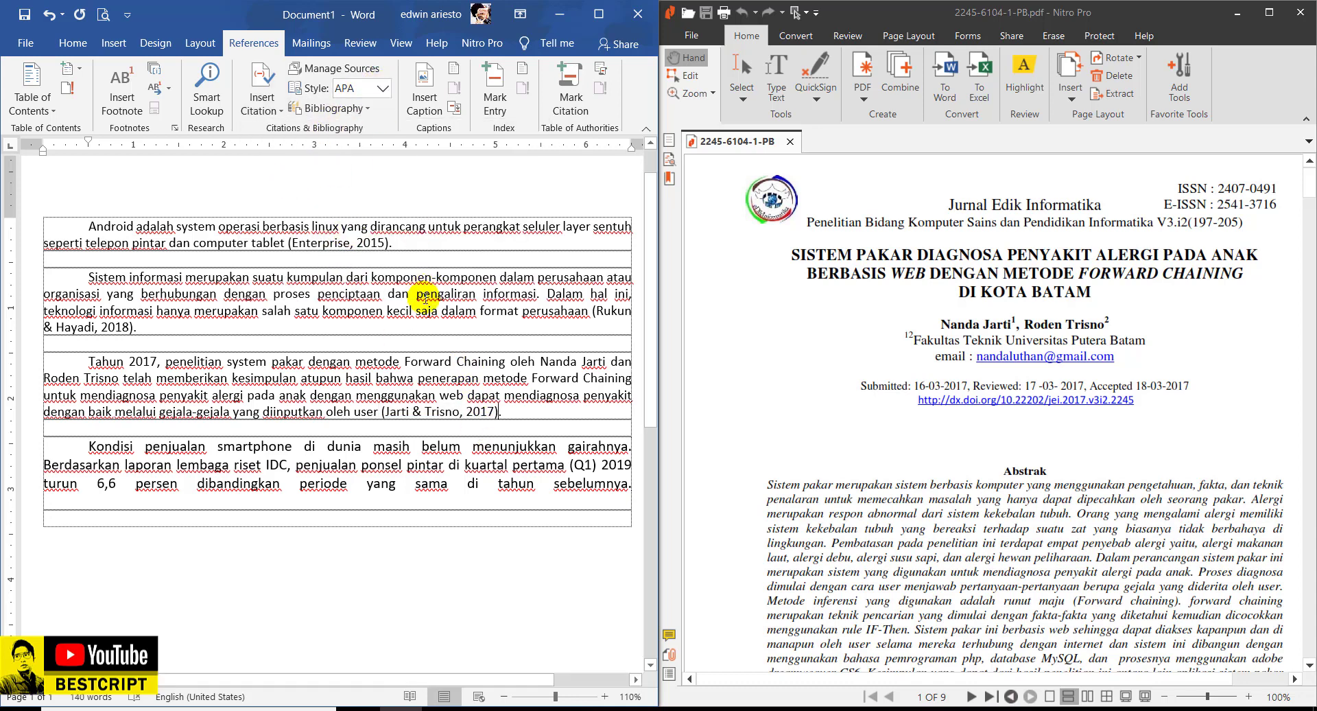
- Scroll down the document and minimize Nitro Pro to reveal the browser
{"action": "scroll", "coordinate": [431, 395], "scroll_direction": "down", "scroll_amount": 3}
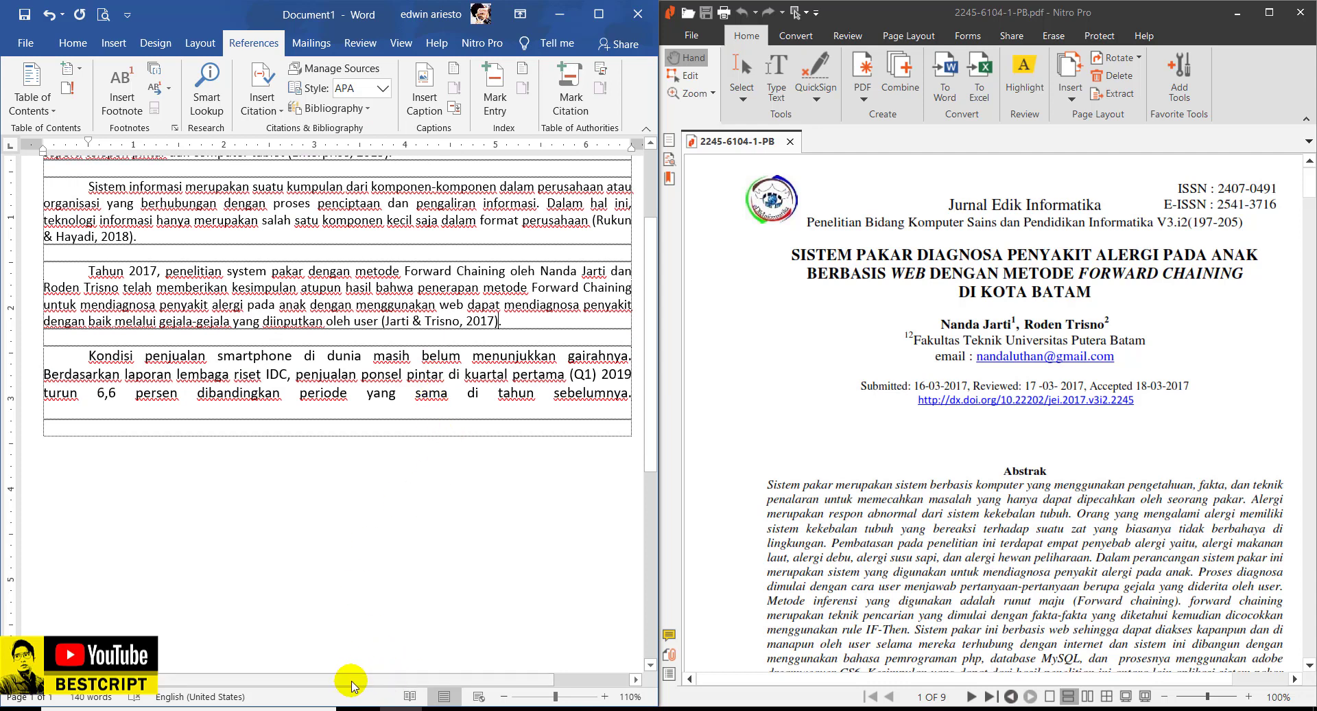
{"action": "left_click_drag", "start_coordinate": [347, 680], "coordinate": [515, 681]}
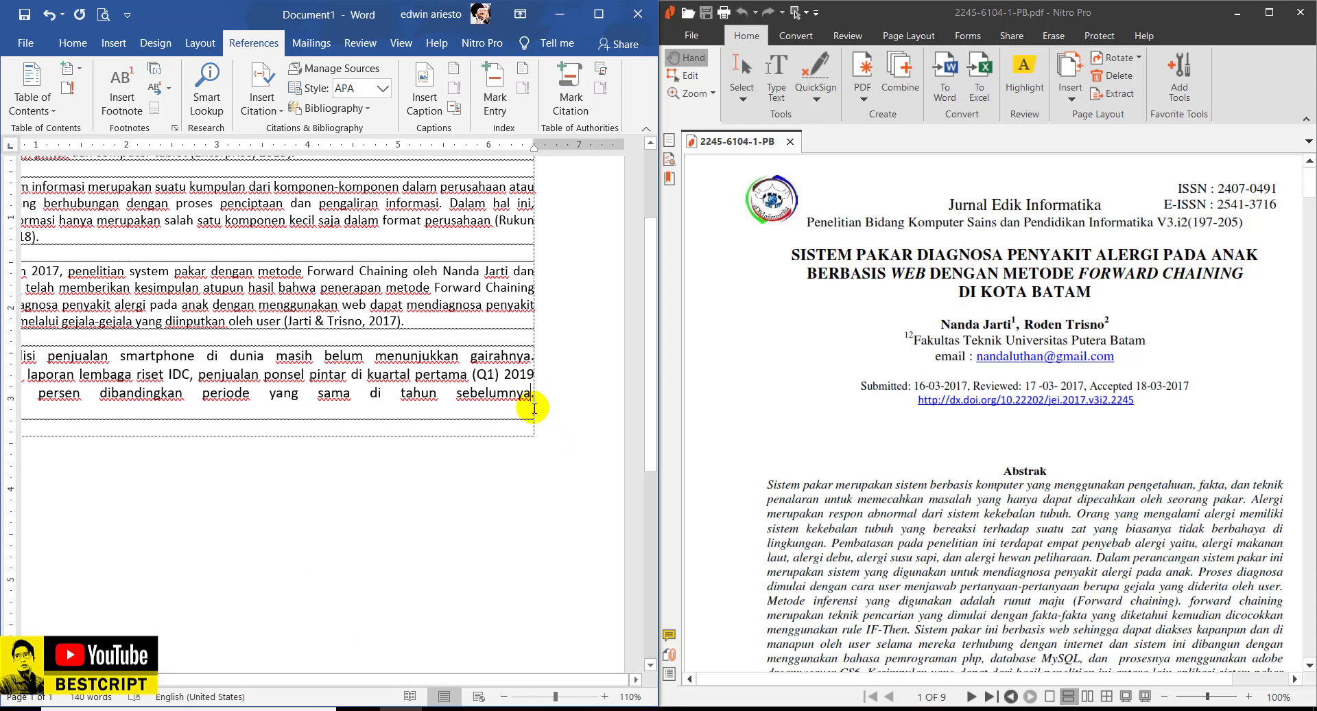
{"action": "scroll", "coordinate": [534, 407], "scroll_direction": "down", "scroll_amount": 1}
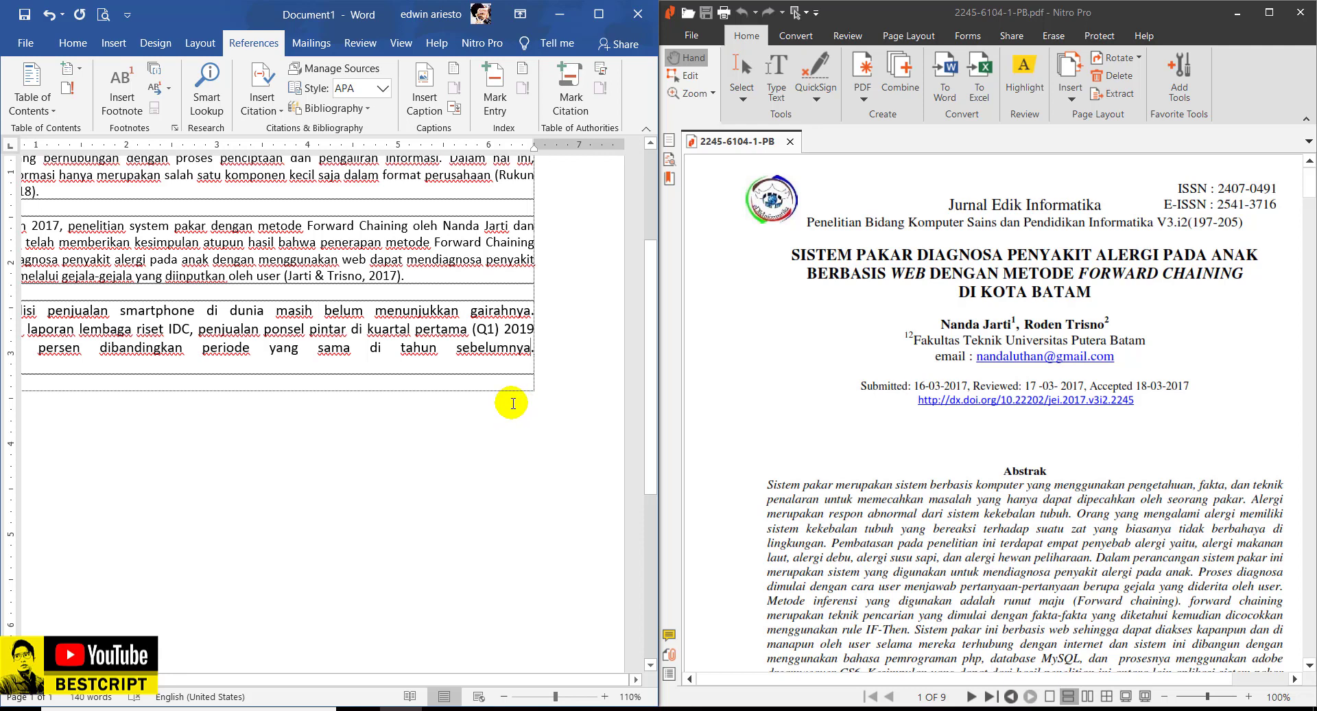
{"action": "left_click", "coordinate": [1237, 13]}
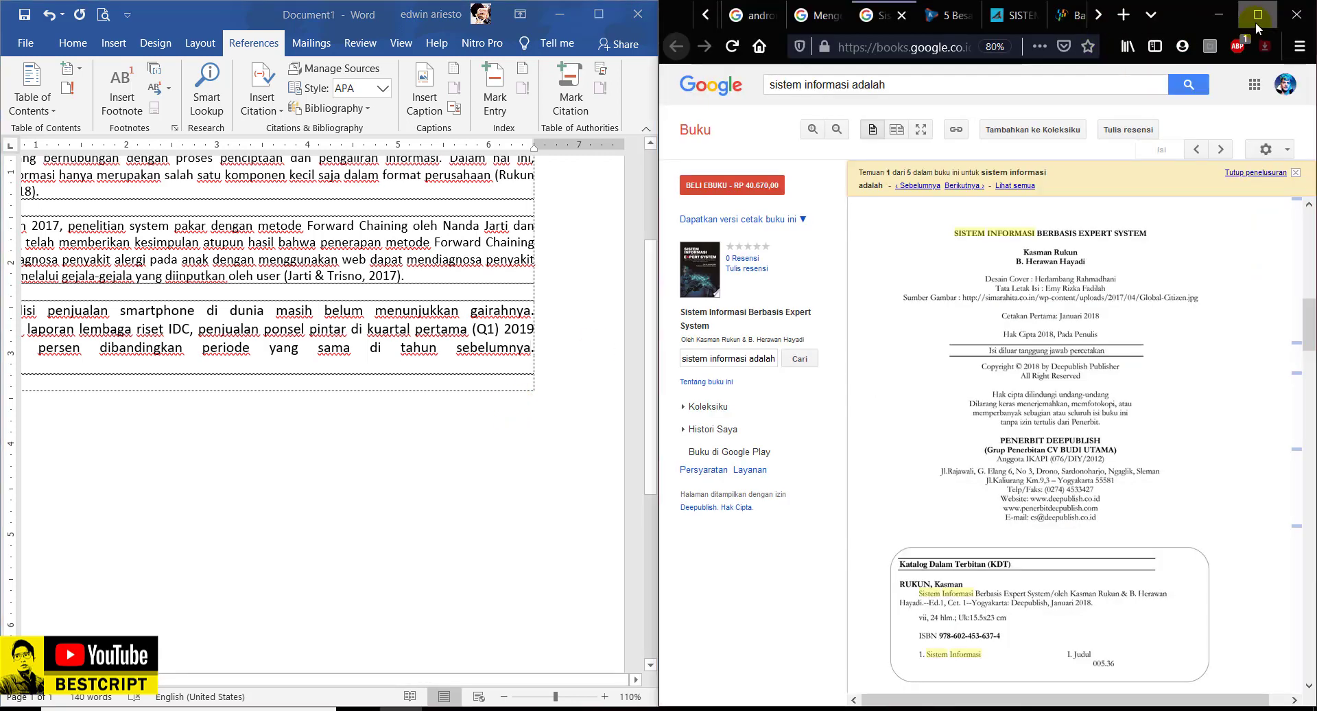
- Maximize Firefox and open the BPS Perikanan statistics page under Pertanian dan Pertambangan
{"action": "left_click", "coordinate": [1257, 15]}
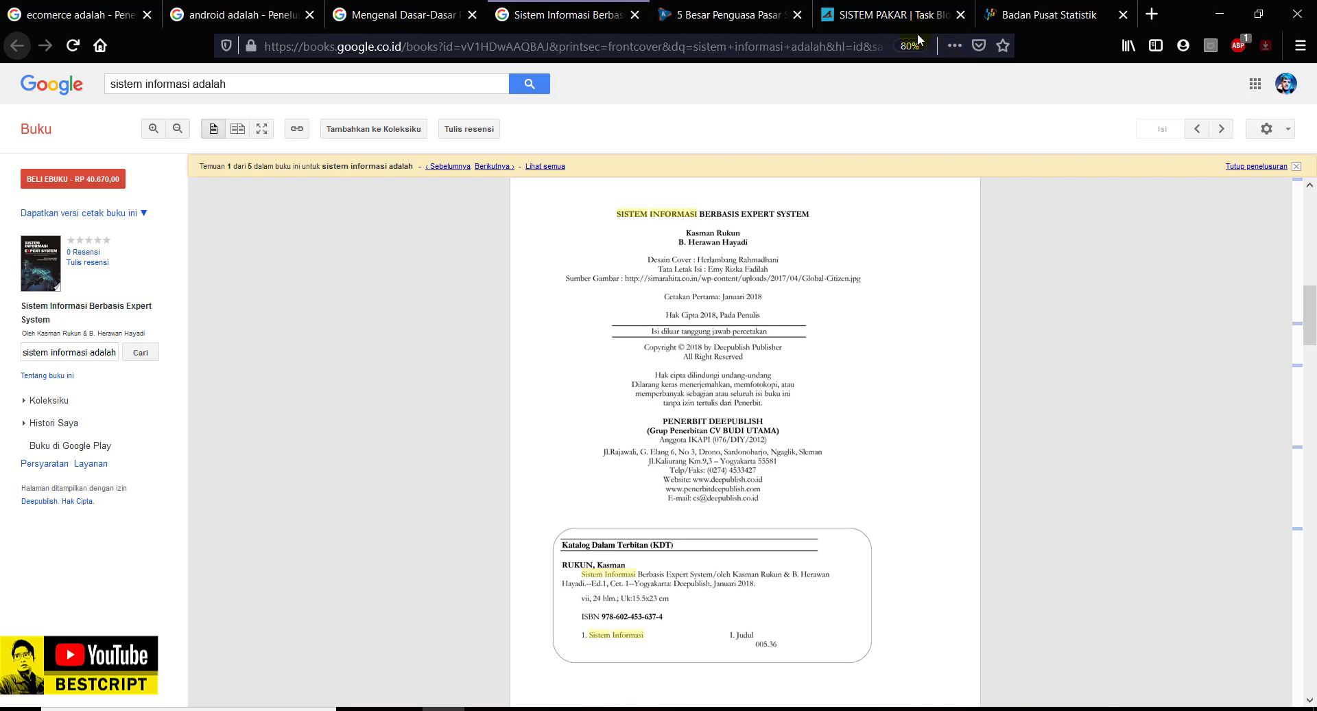
{"action": "left_click", "coordinate": [1029, 20]}
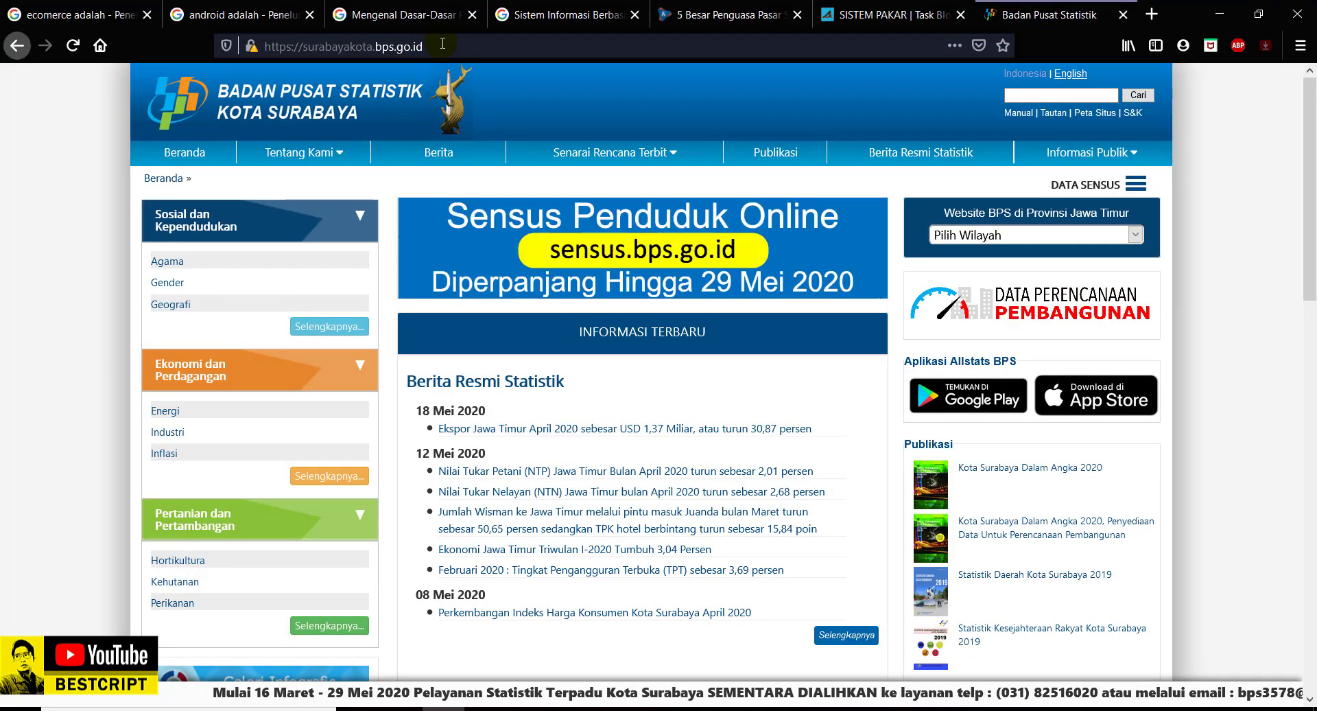
{"action": "left_click", "coordinate": [384, 46]}
{"action": "left_click", "coordinate": [456, 49]}
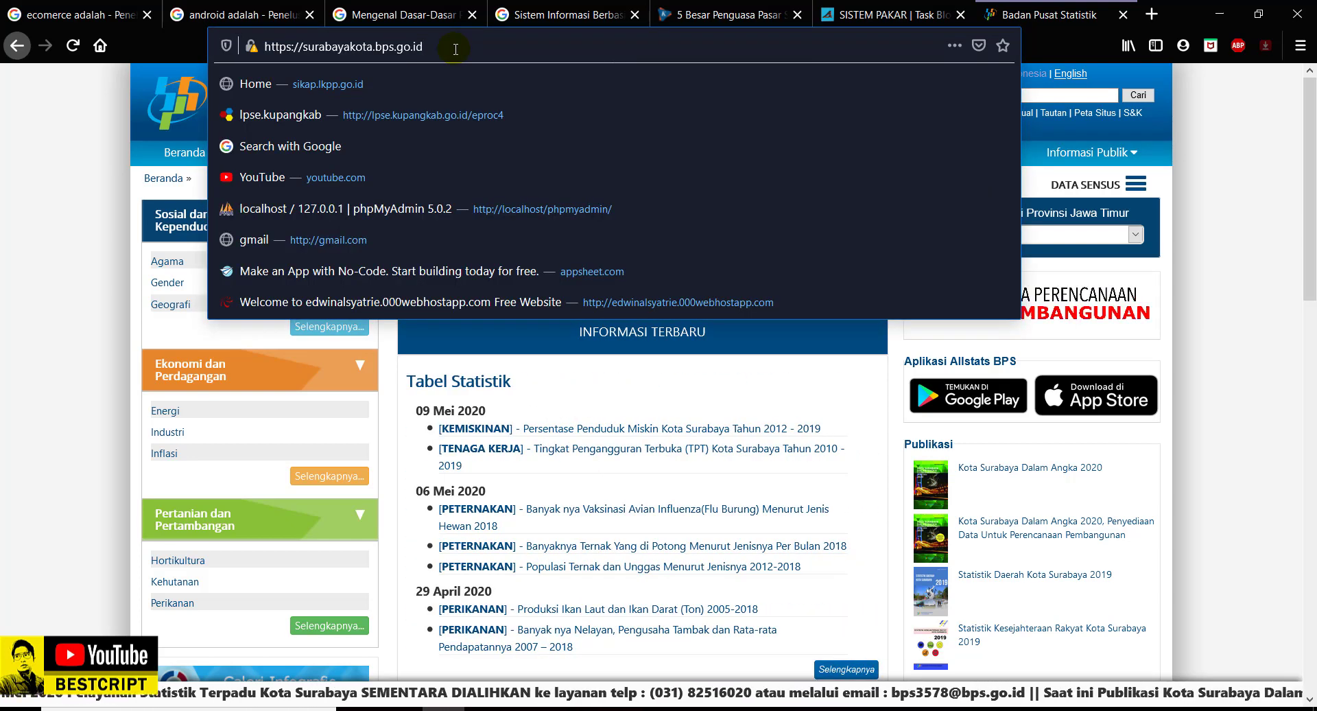
{"action": "left_click", "coordinate": [89, 129]}
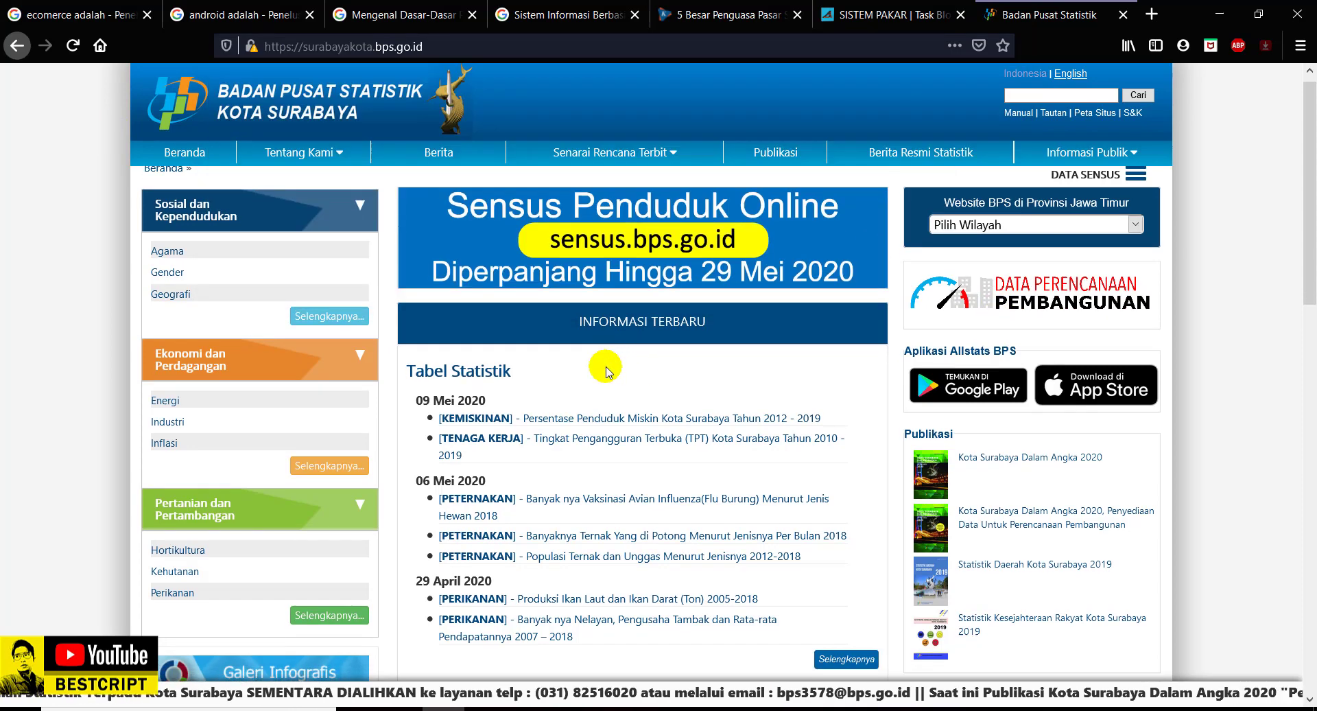
{"action": "scroll", "coordinate": [343, 309], "scroll_direction": "down", "scroll_amount": 3}
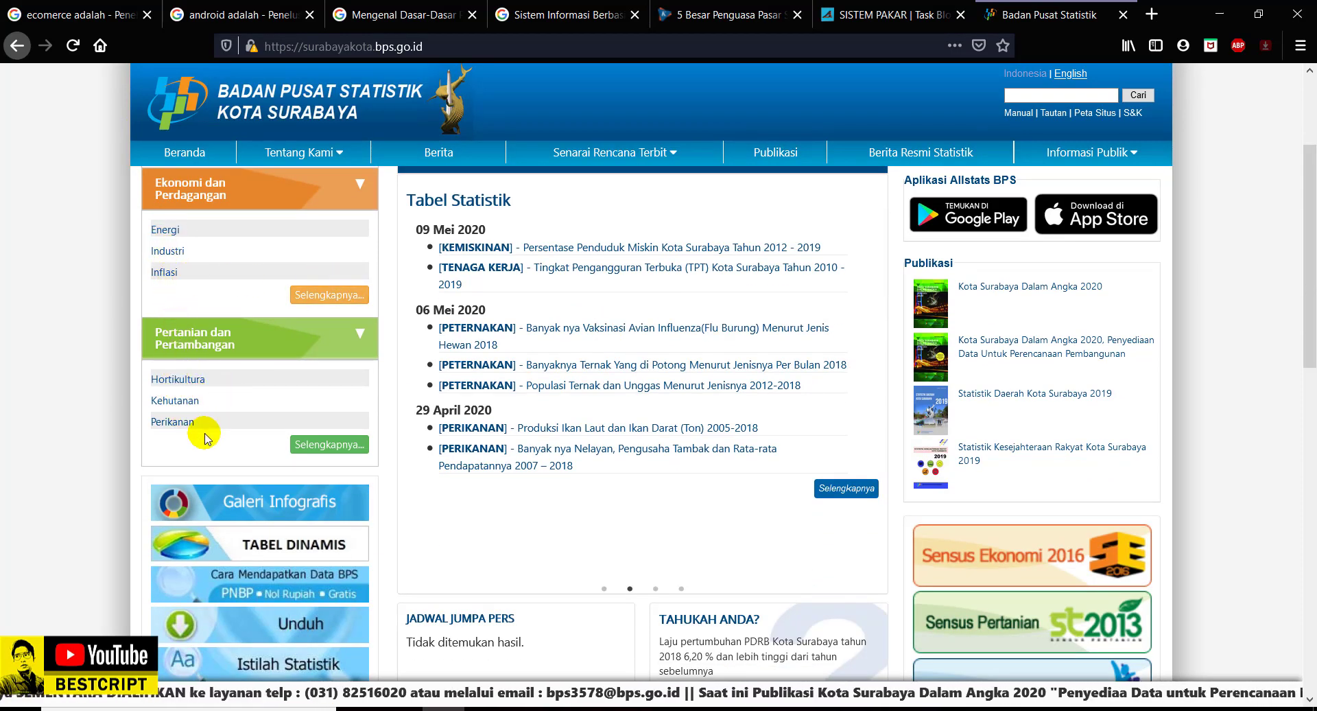
{"action": "left_click", "coordinate": [299, 445]}
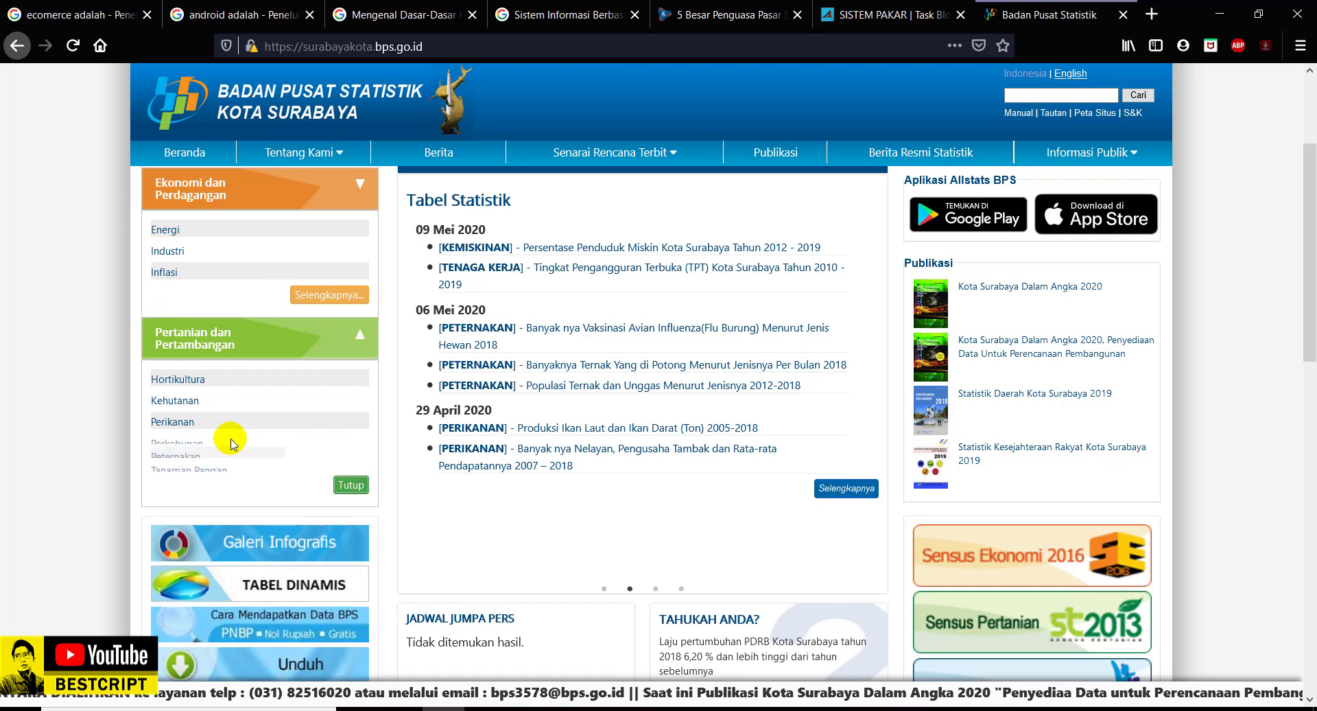
{"action": "left_click", "coordinate": [177, 425]}
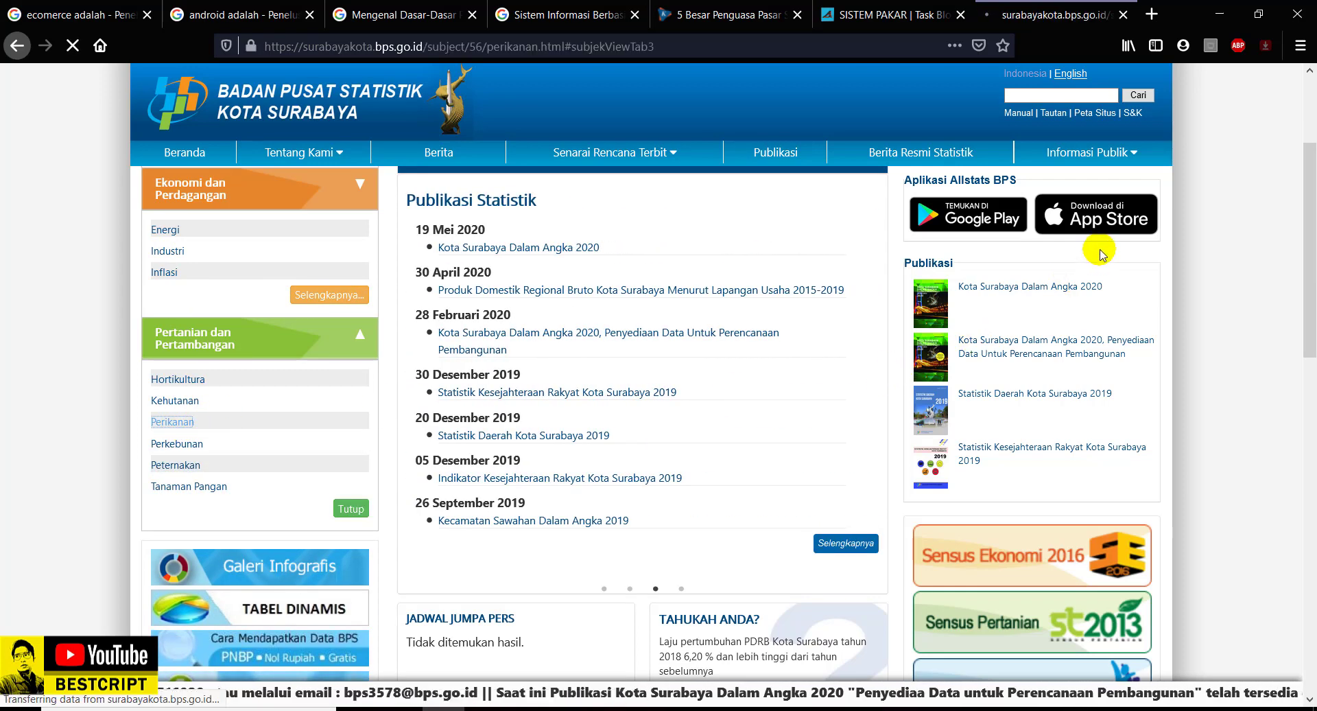
- Review Surabaya's fishing-household table, then switch to the Kompas Q1 2019 smartphone vendors article
{"action": "scroll", "coordinate": [671, 447], "scroll_direction": "down", "scroll_amount": 1}
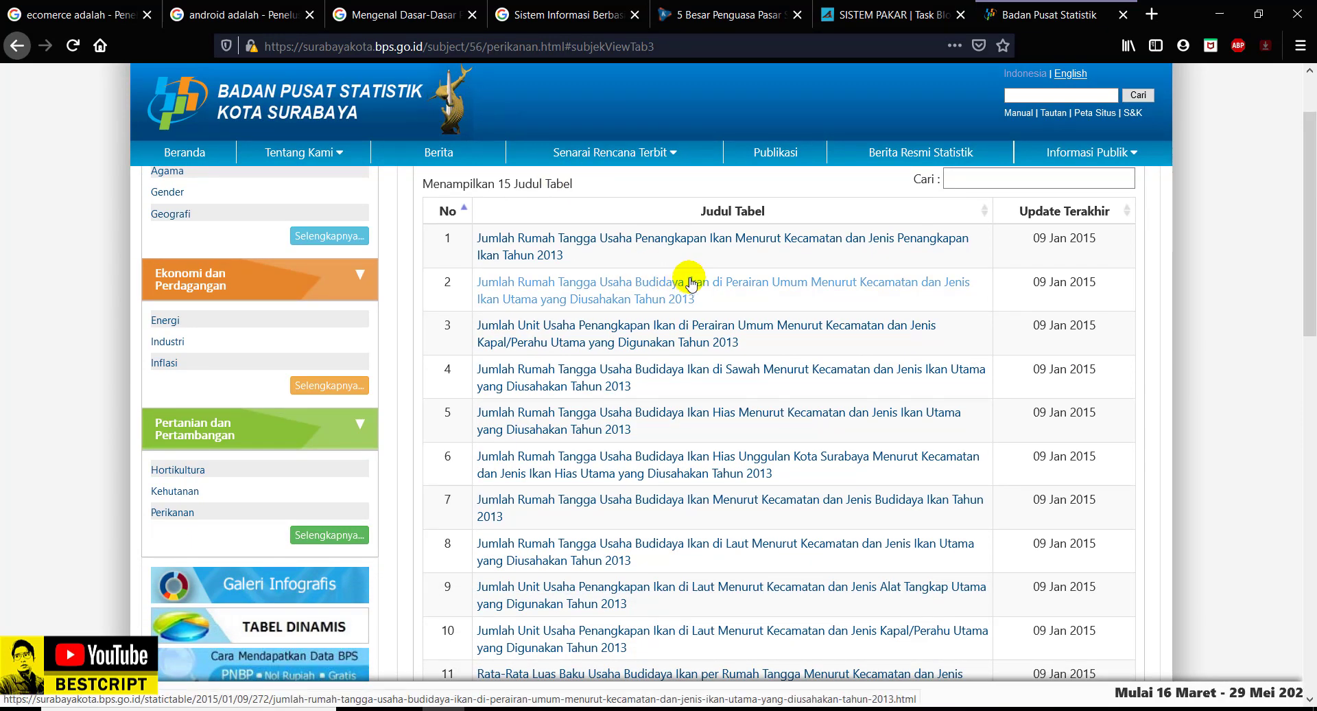
{"action": "scroll", "coordinate": [691, 284], "scroll_direction": "up", "scroll_amount": 1}
{"action": "scroll", "coordinate": [693, 282], "scroll_direction": "down", "scroll_amount": 2}
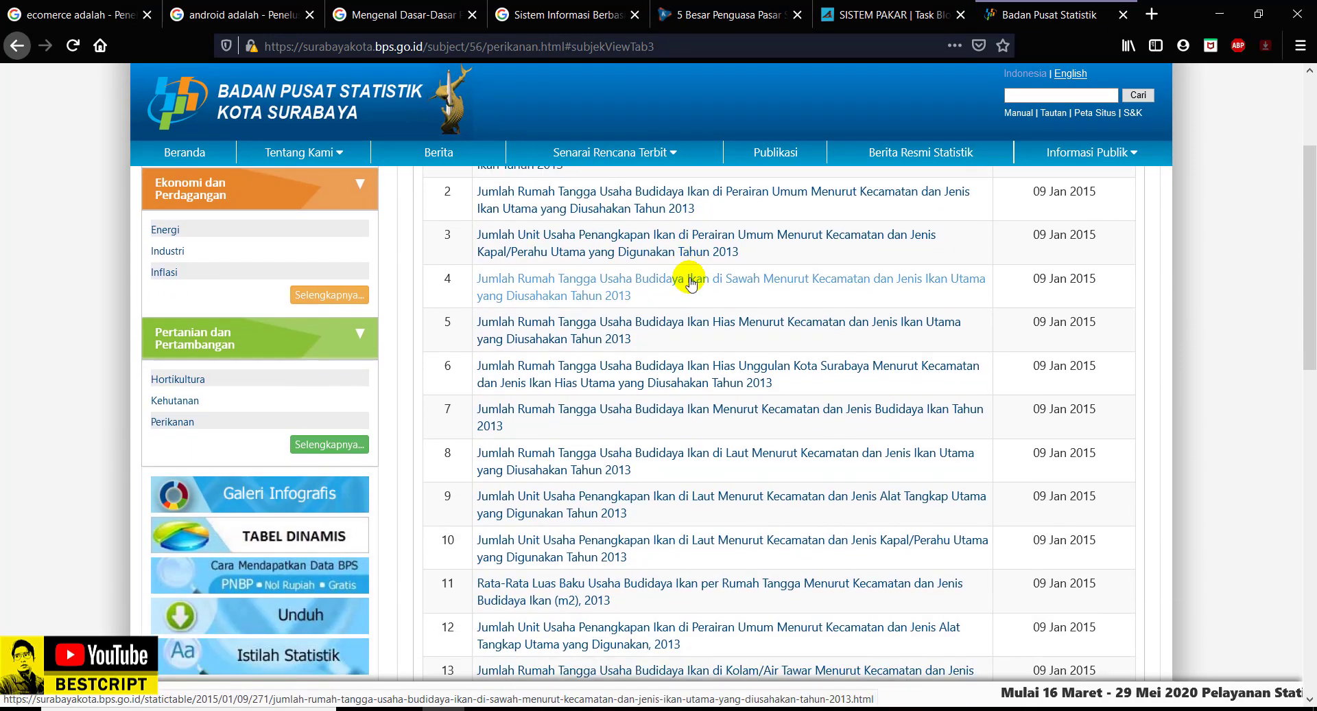
{"action": "scroll", "coordinate": [696, 281], "scroll_direction": "up", "scroll_amount": 2}
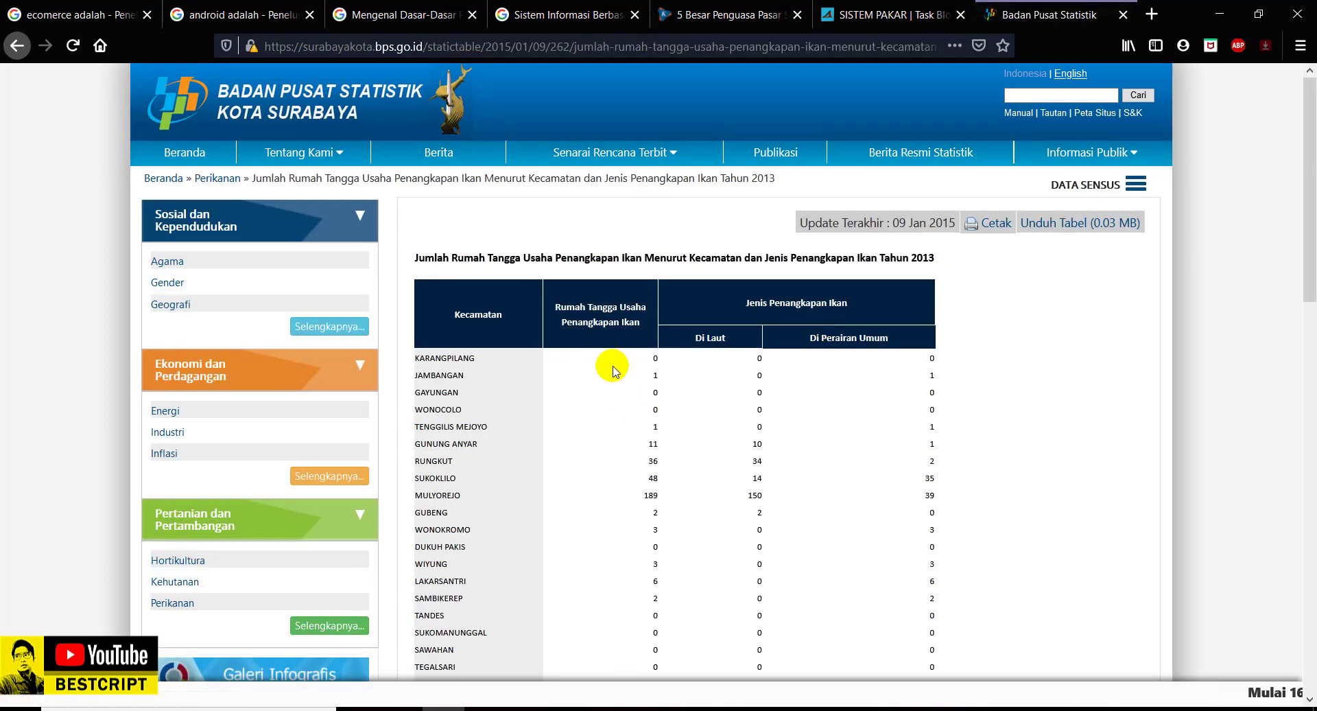
{"action": "scroll", "coordinate": [613, 370], "scroll_direction": "down", "scroll_amount": 1}
{"action": "scroll", "coordinate": [610, 370], "scroll_direction": "down", "scroll_amount": 7}
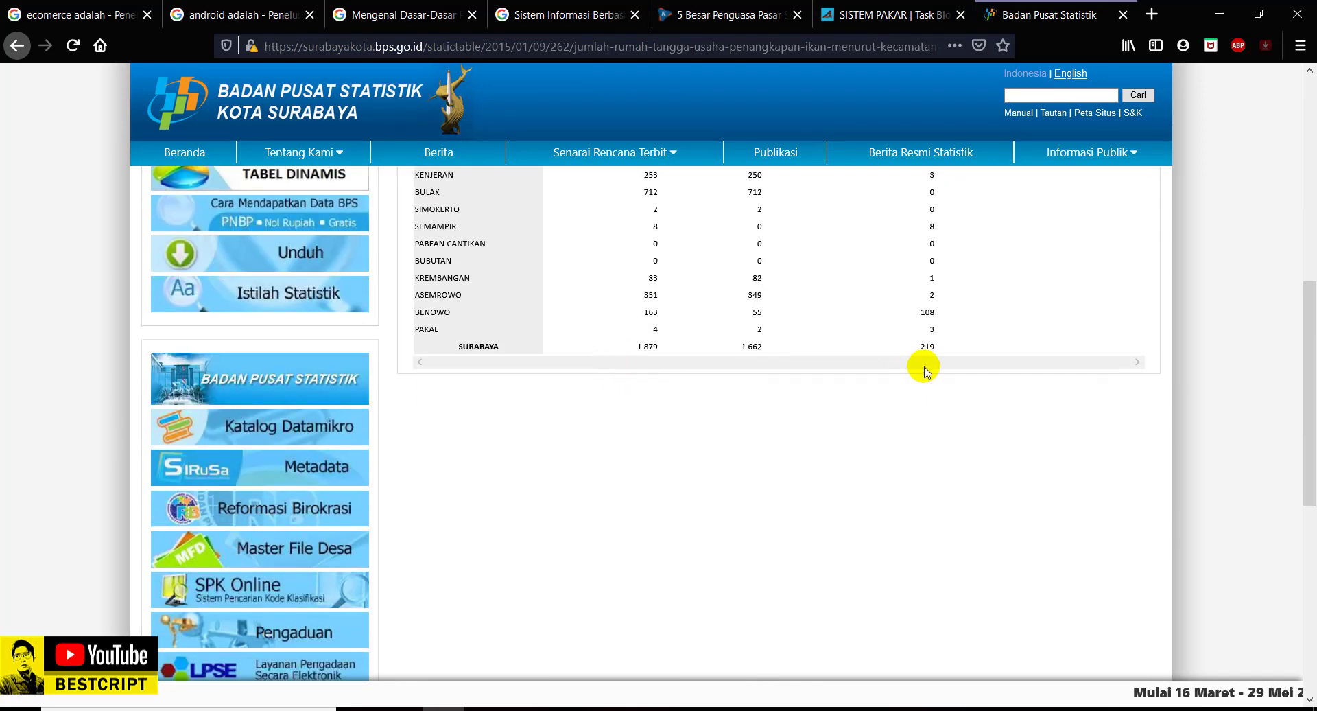
{"action": "left_click_drag", "start_coordinate": [898, 346], "coordinate": [950, 343]}
{"action": "scroll", "coordinate": [805, 339], "scroll_direction": "up", "scroll_amount": 5}
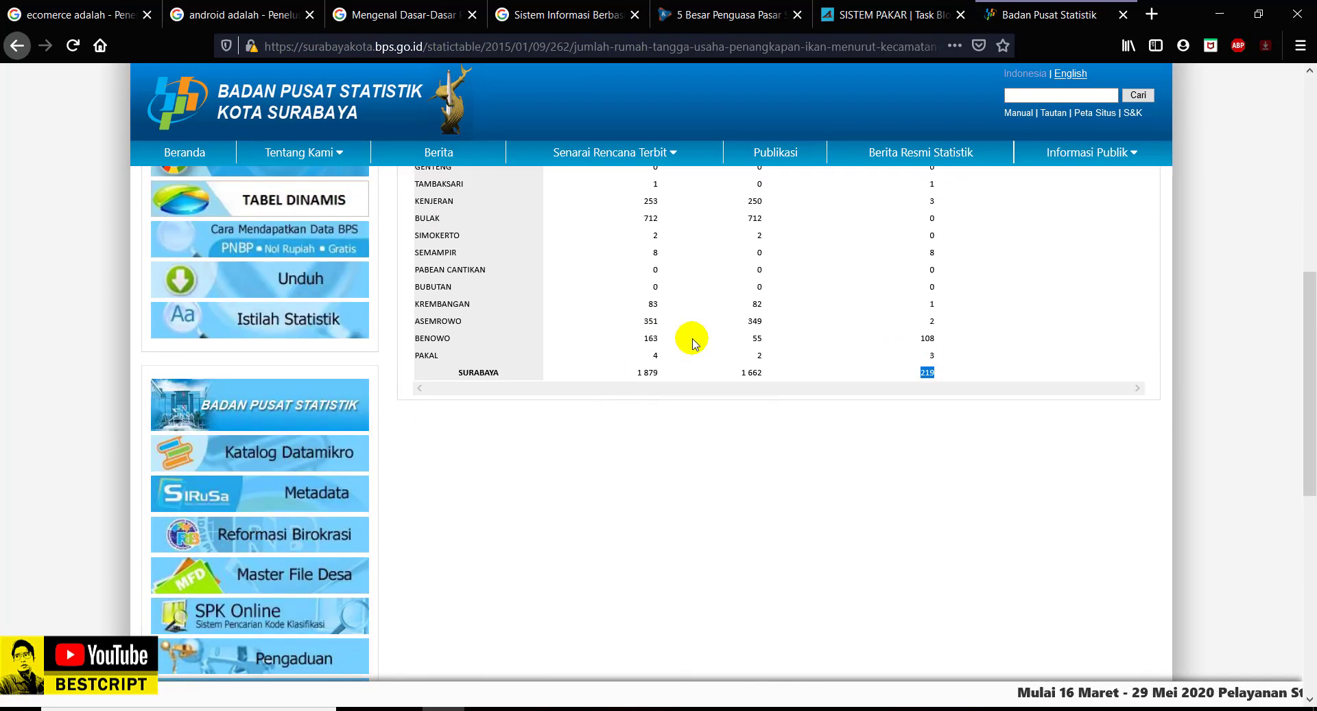
{"action": "scroll", "coordinate": [805, 339], "scroll_direction": "up", "scroll_amount": 3}
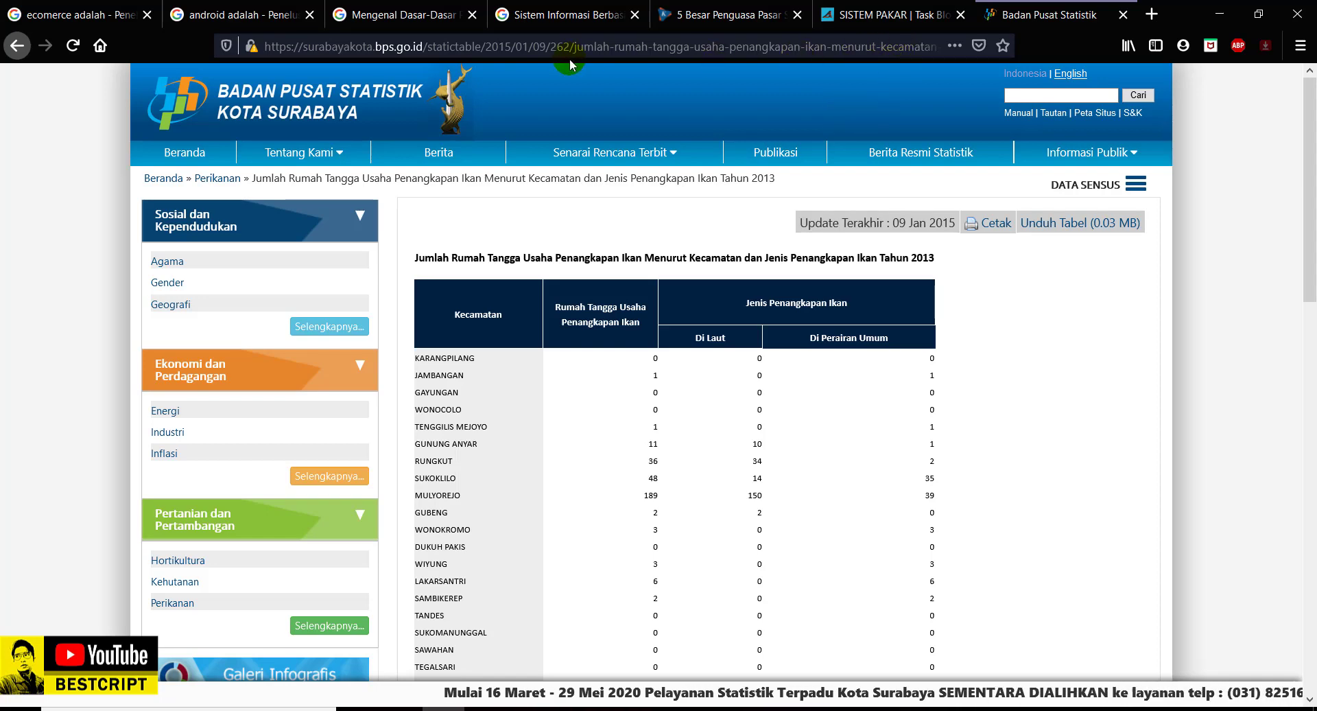
{"action": "left_click", "coordinate": [759, 21]}
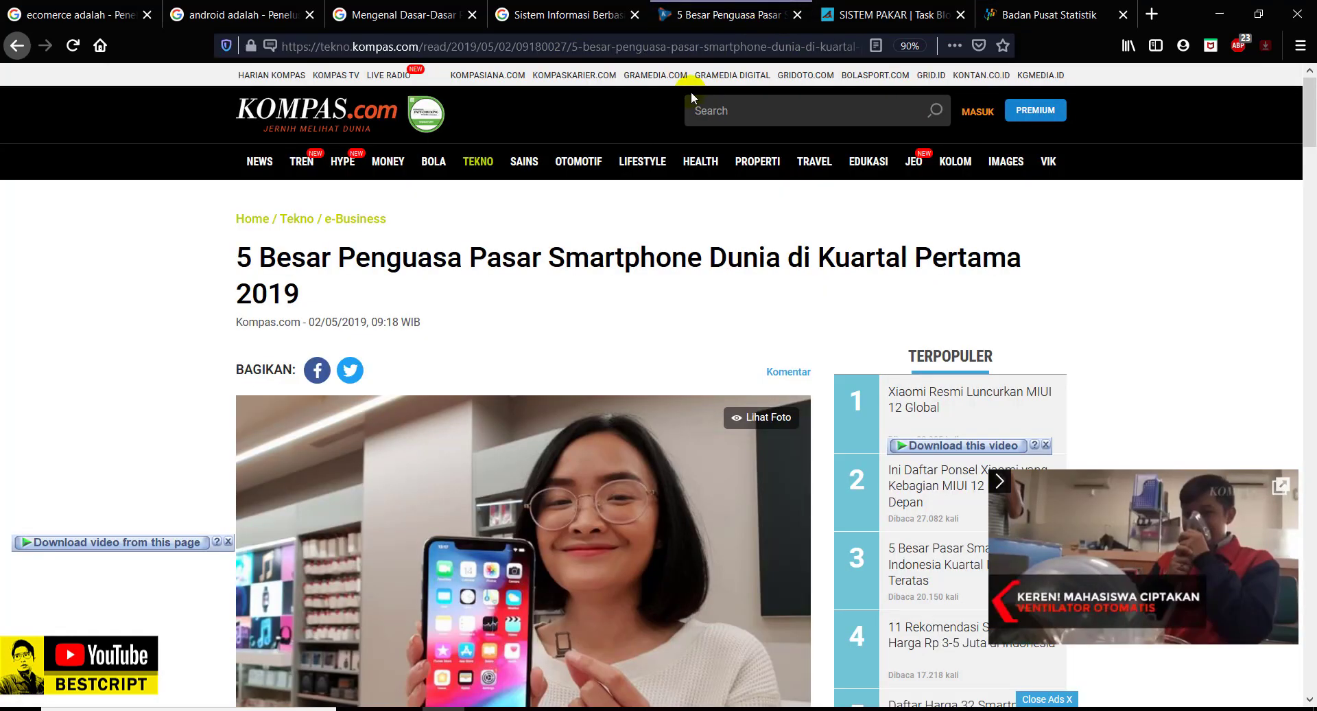
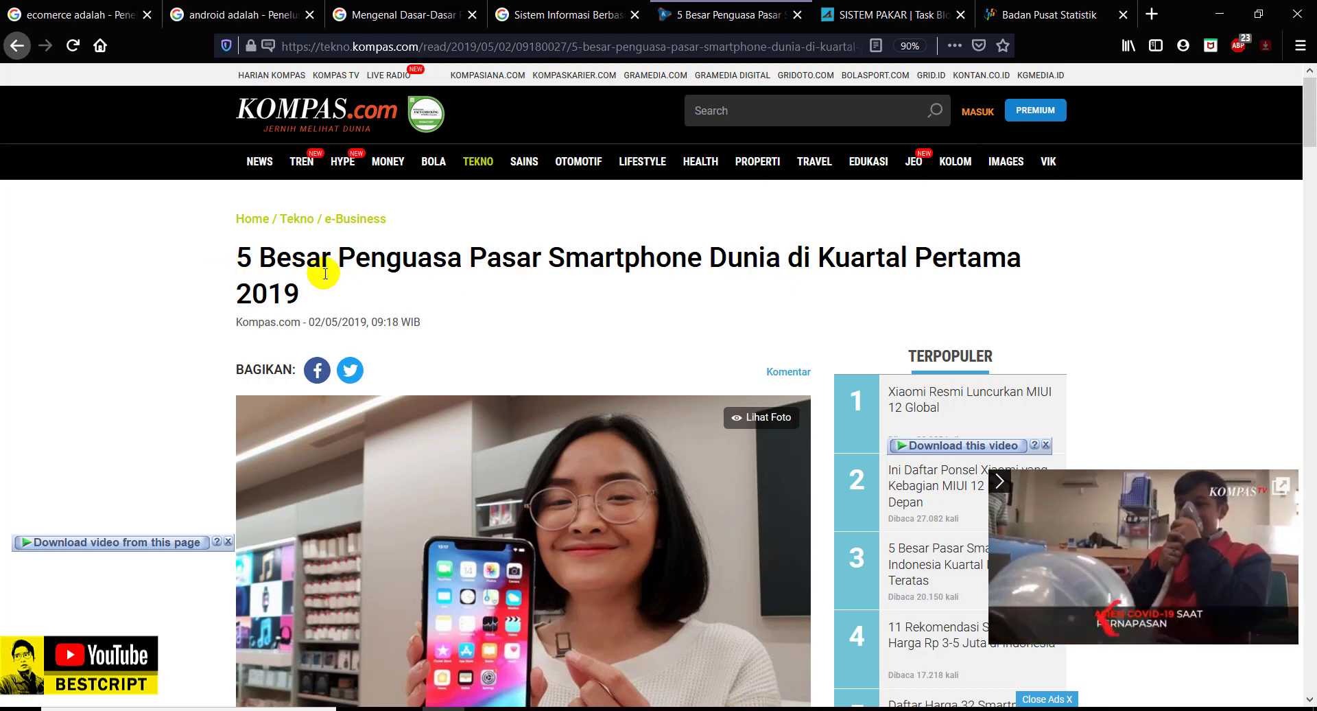
- Scroll the Kompas article, then review the SISTEM PAKAR blog's address and opening paragraphs
{"action": "scroll", "coordinate": [474, 302], "scroll_direction": "down", "scroll_amount": 3}
{"action": "scroll", "coordinate": [471, 298], "scroll_direction": "up", "scroll_amount": 3}
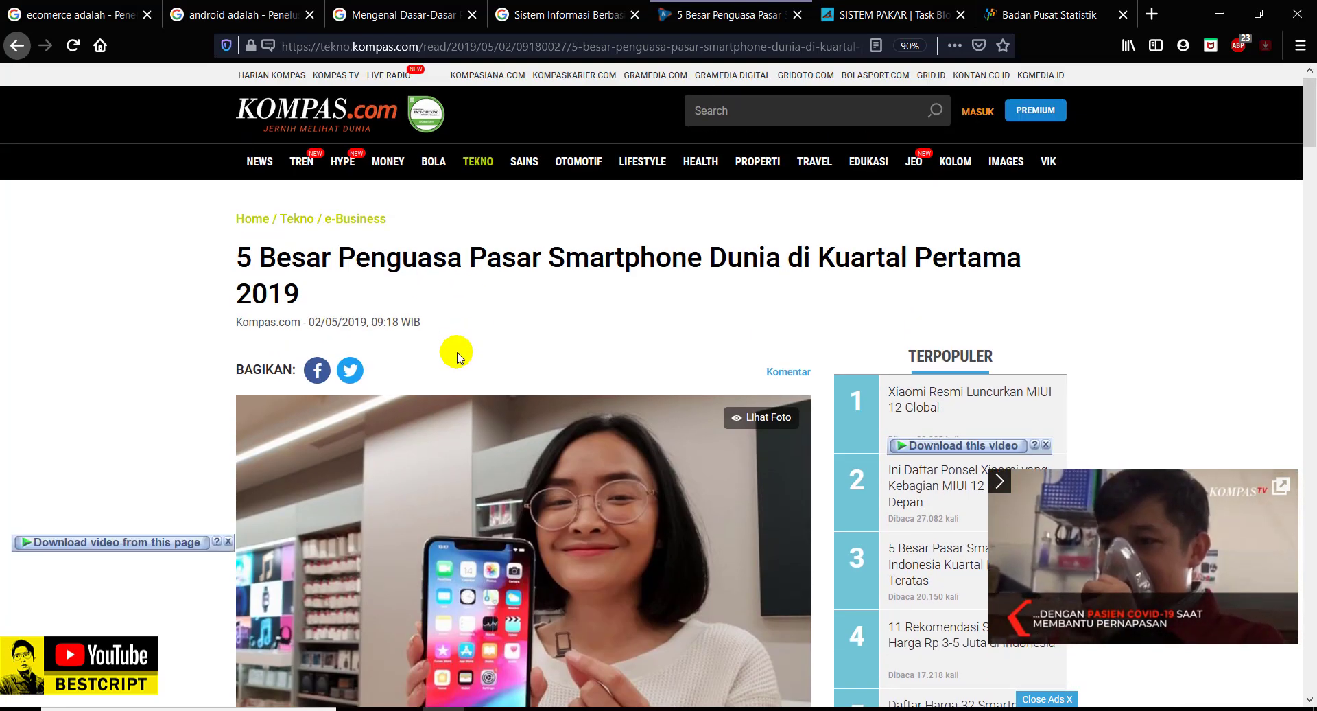
{"action": "scroll", "coordinate": [455, 370], "scroll_direction": "down", "scroll_amount": 1}
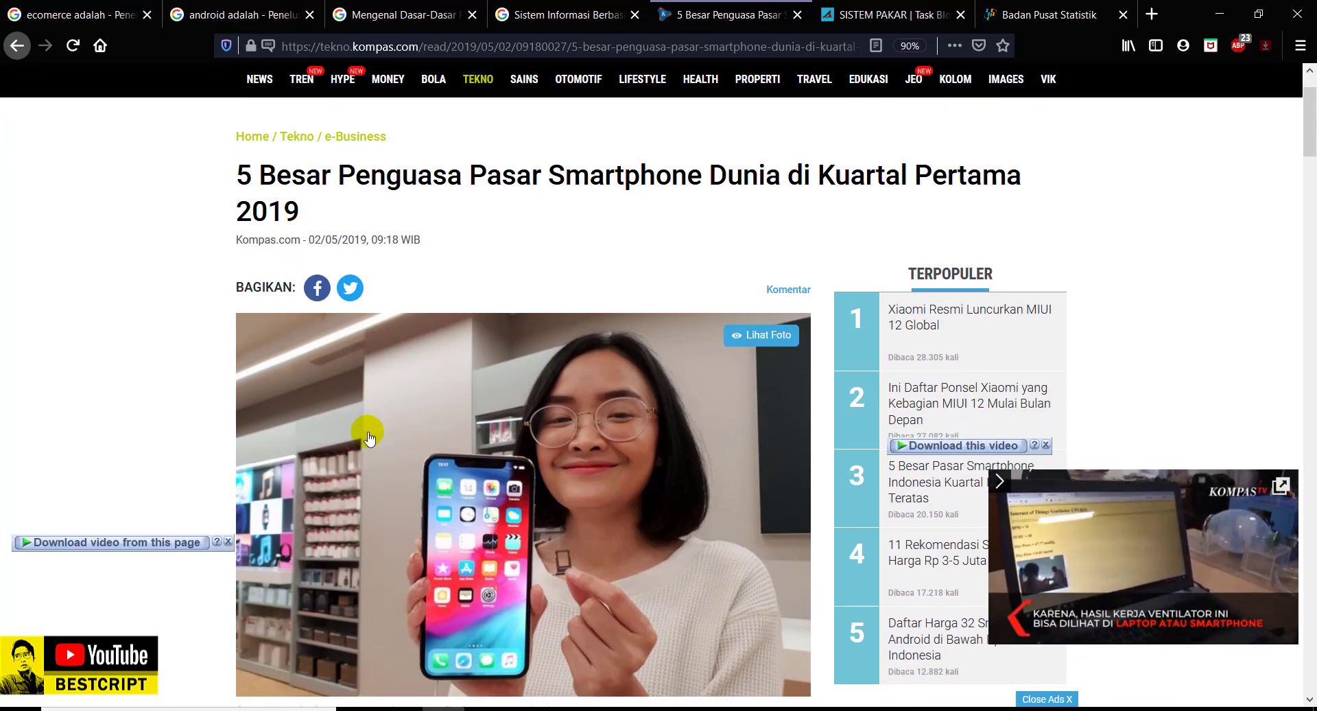
{"action": "scroll", "coordinate": [368, 432], "scroll_direction": "down", "scroll_amount": 6}
{"action": "scroll", "coordinate": [368, 432], "scroll_direction": "down", "scroll_amount": 1}
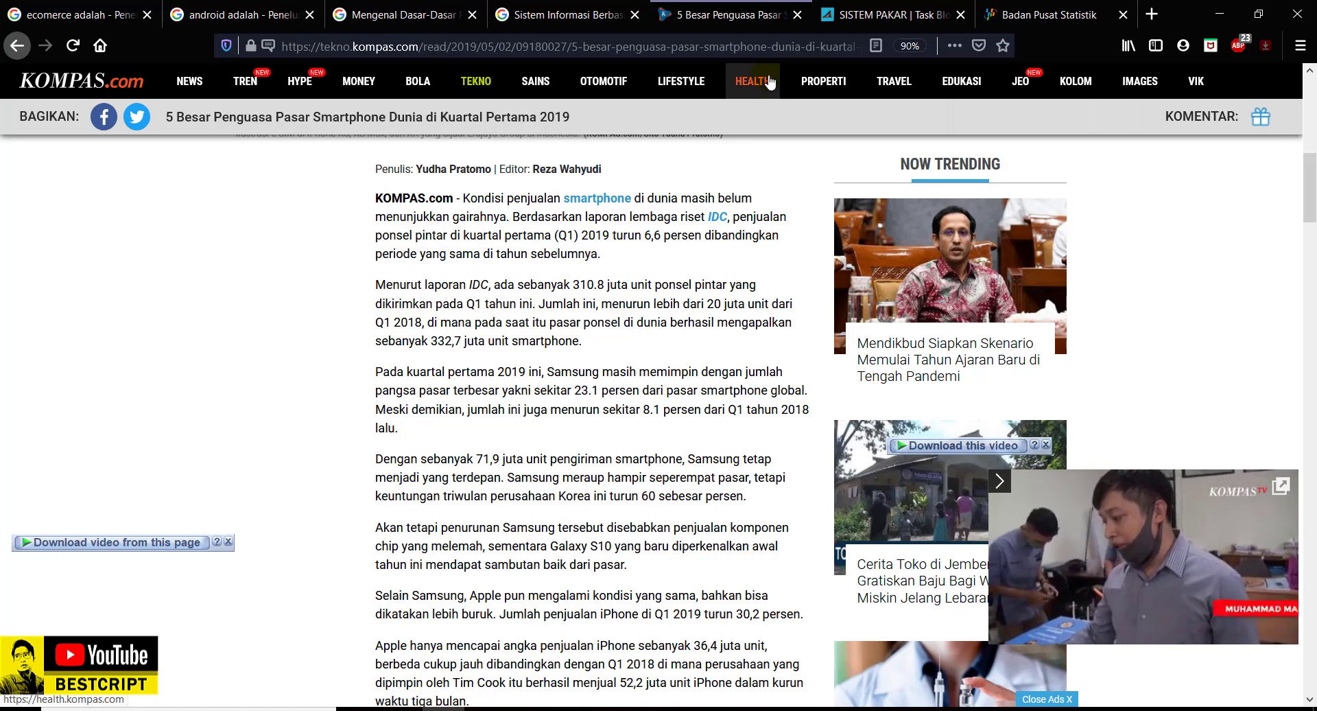
{"action": "left_click", "coordinate": [875, 19]}
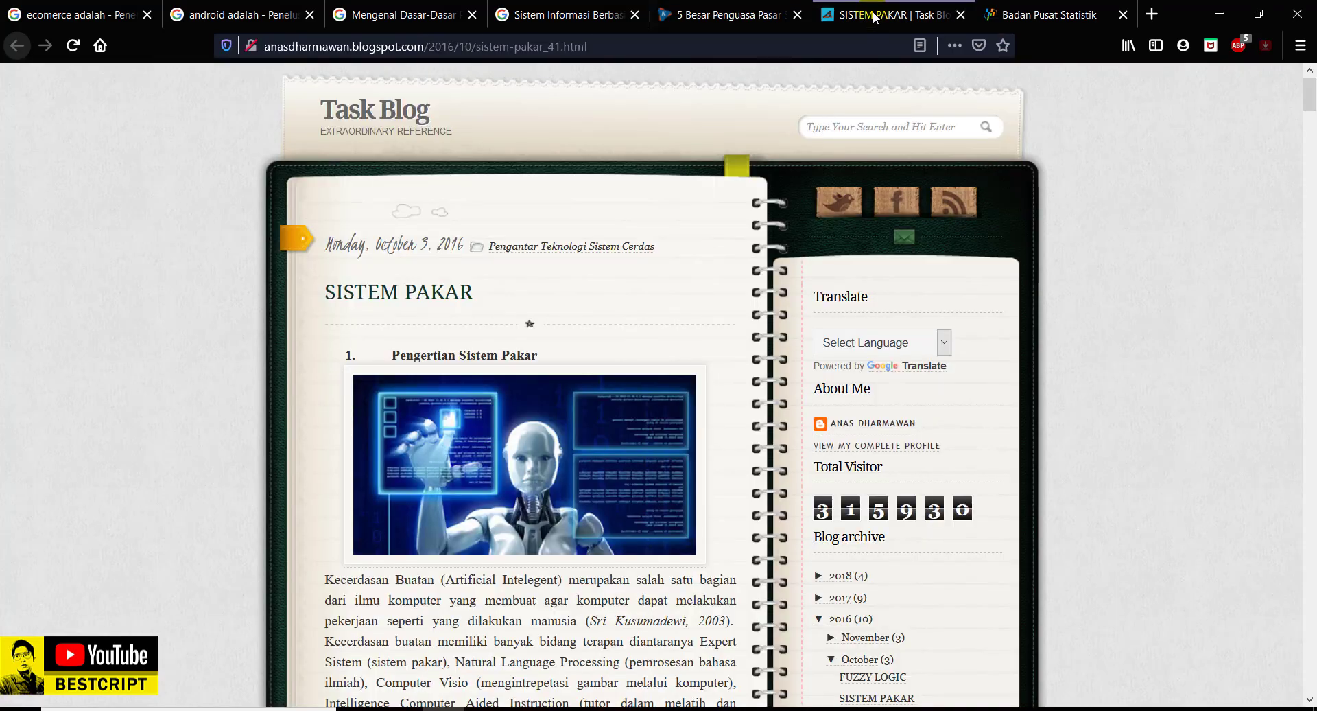
{"action": "left_click_drag", "start_coordinate": [354, 46], "coordinate": [400, 40]}
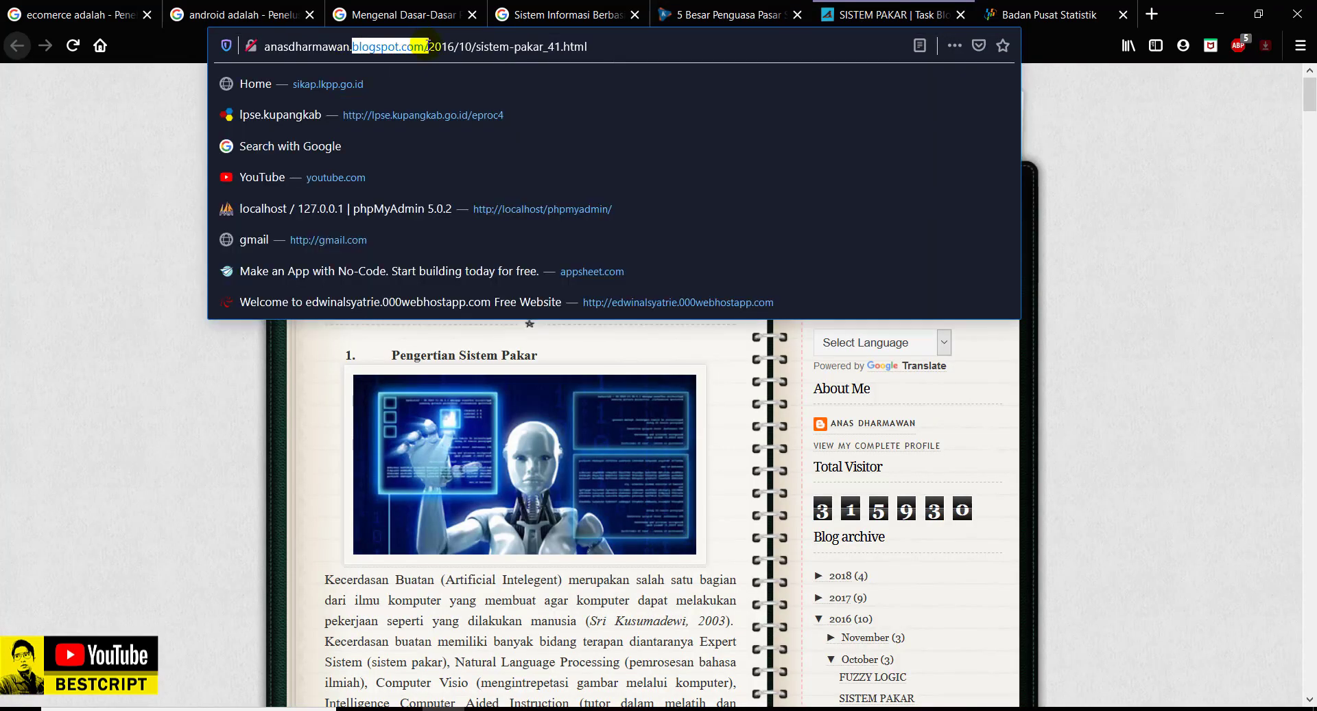
{"action": "left_click", "coordinate": [148, 165]}
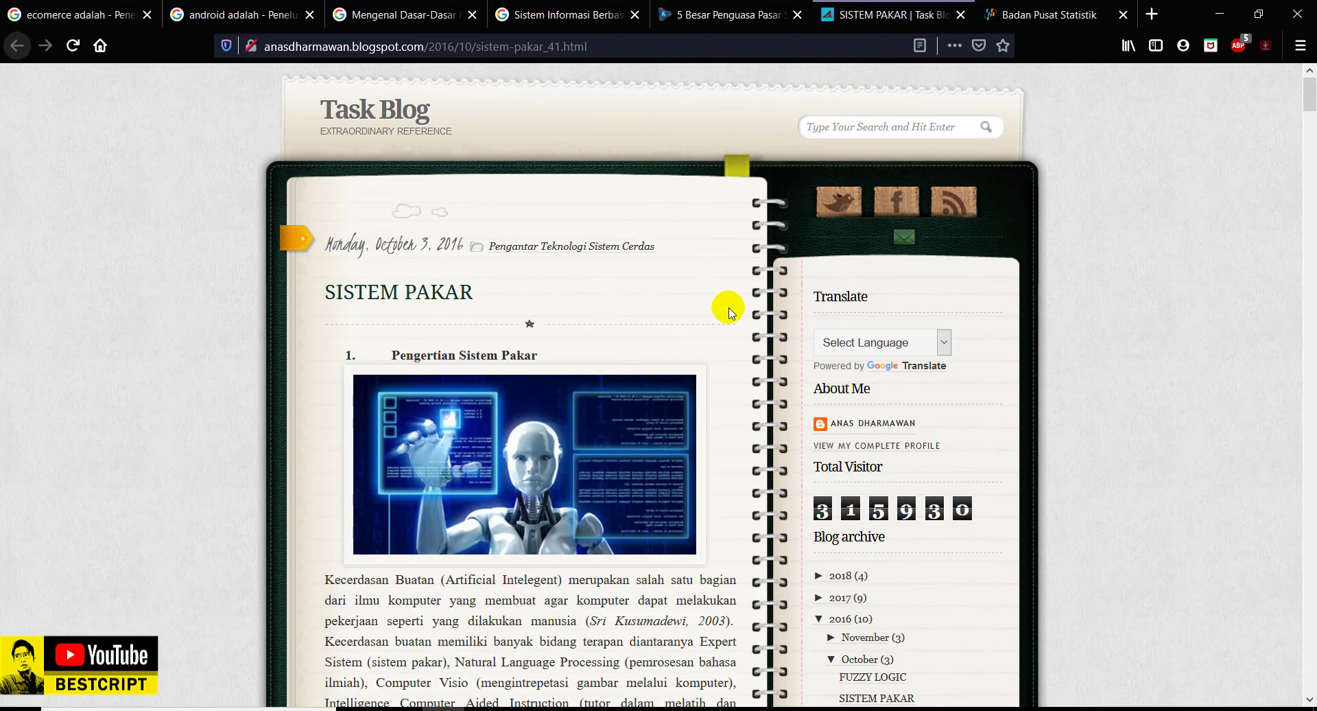
{"action": "scroll", "coordinate": [558, 353], "scroll_direction": "down", "scroll_amount": 6}
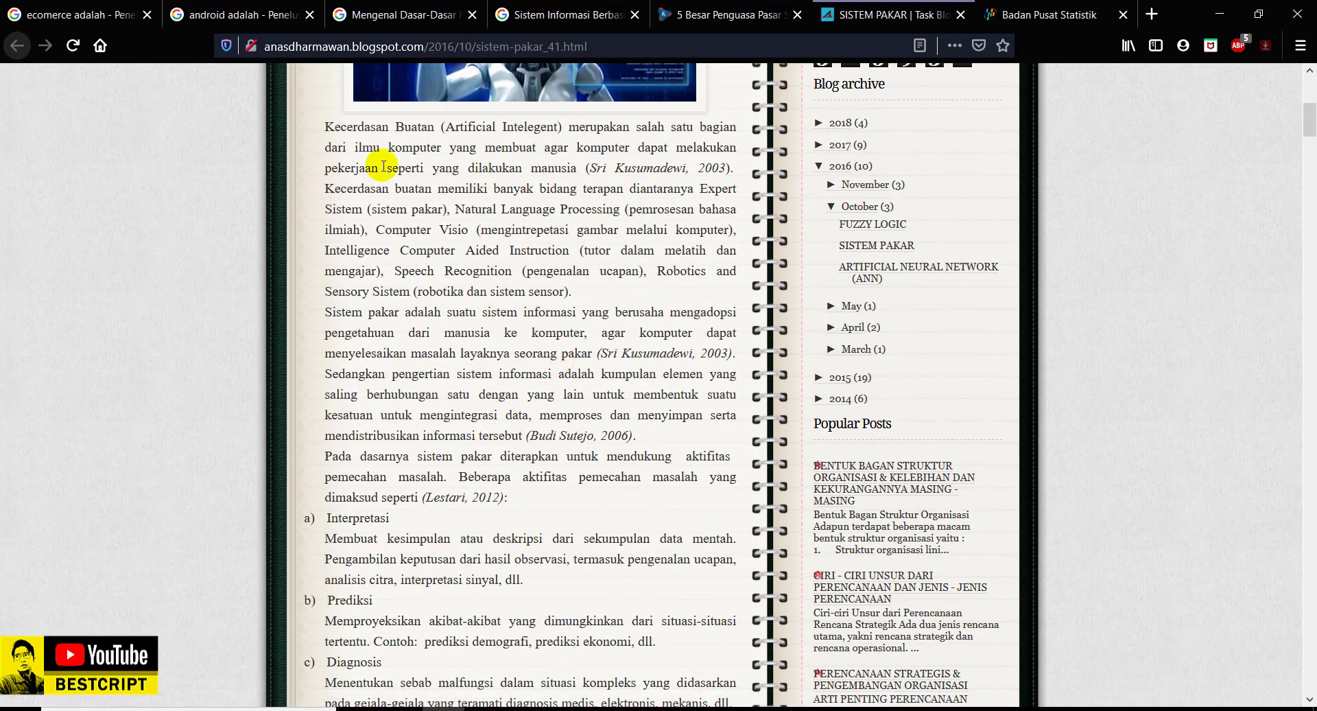
{"action": "left_click_drag", "start_coordinate": [365, 127], "coordinate": [475, 414]}
{"action": "scroll", "coordinate": [477, 420], "scroll_direction": "down", "scroll_amount": 3}
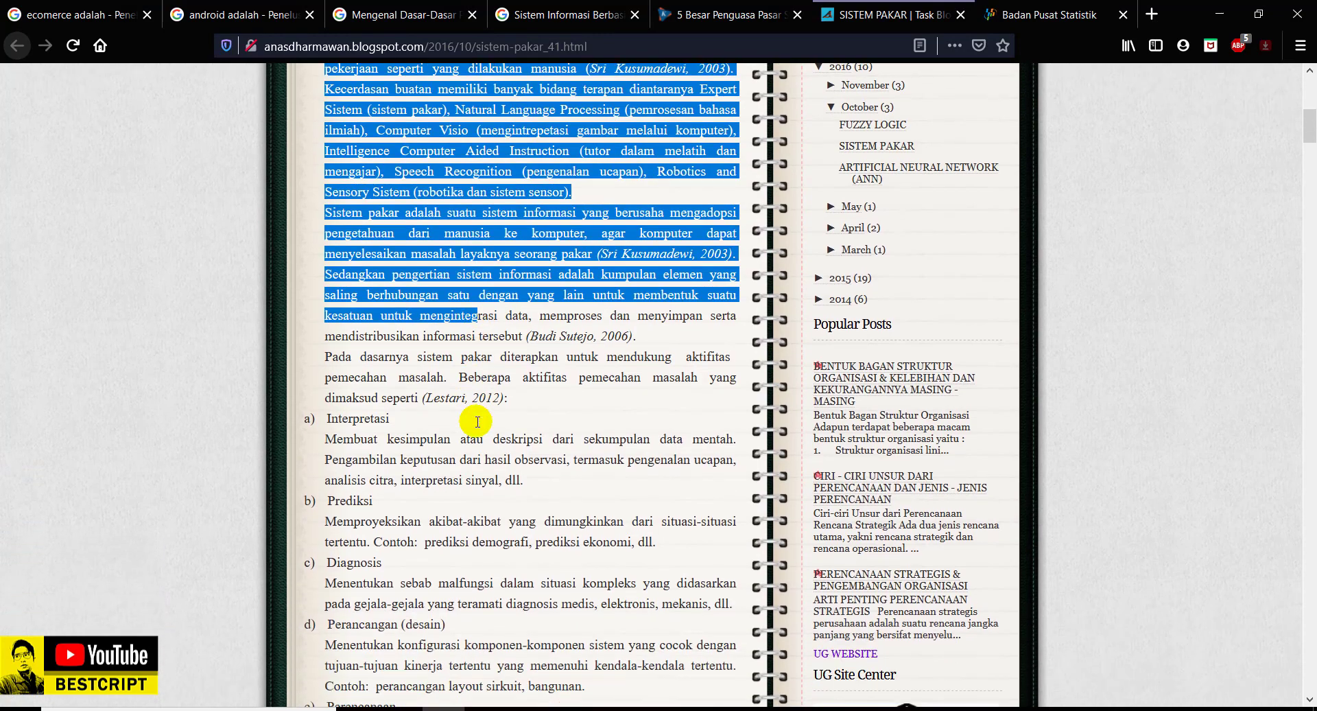
{"action": "scroll", "coordinate": [478, 426], "scroll_direction": "up", "scroll_amount": 9}
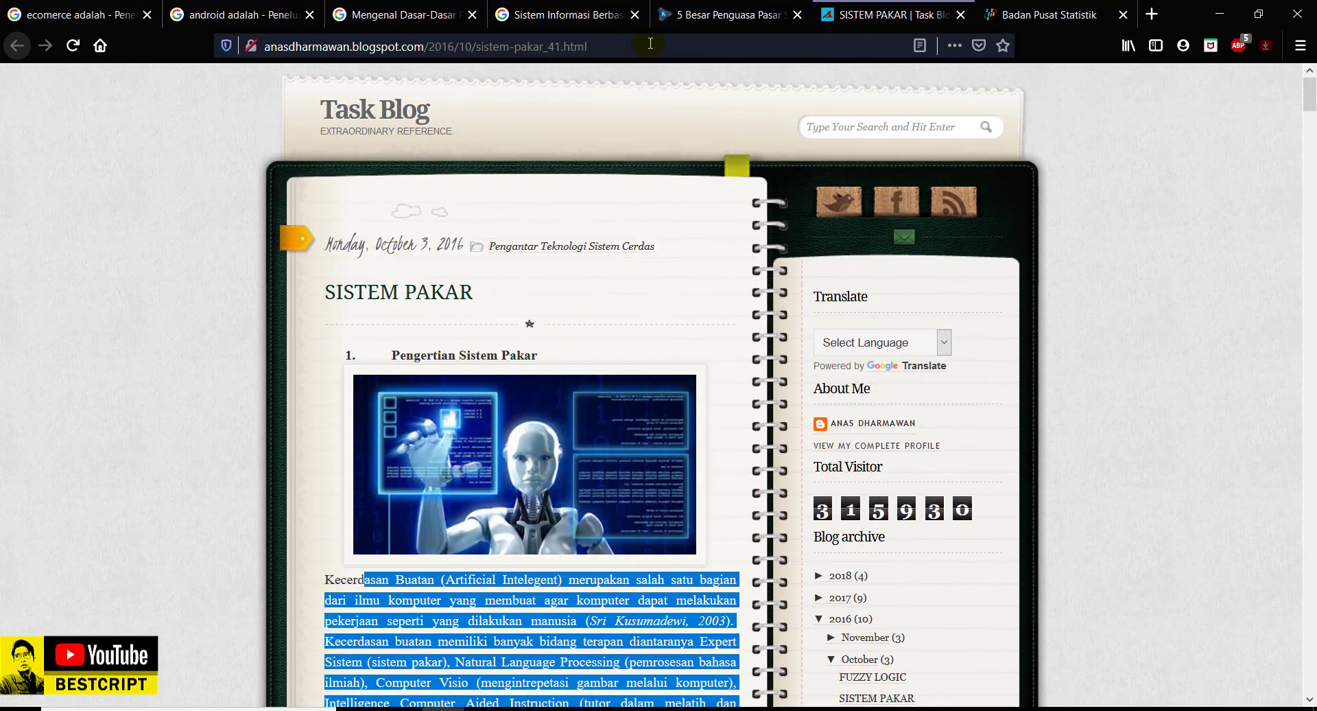
- Close the SISTEM PAKAR blog tab and glance at the BPS table before returning to Kompas
{"action": "left_click", "coordinate": [960, 19]}
{"action": "left_click", "coordinate": [739, 18]}
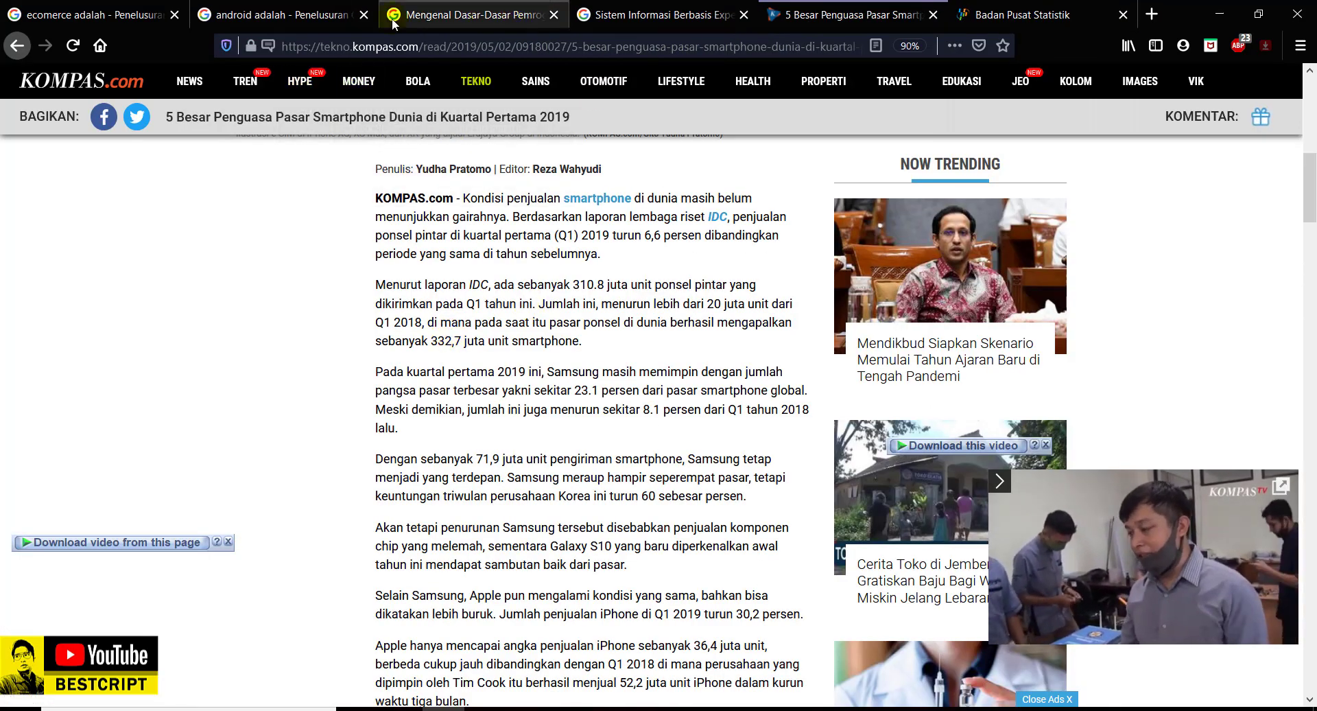
{"action": "left_click", "coordinate": [1030, 20]}
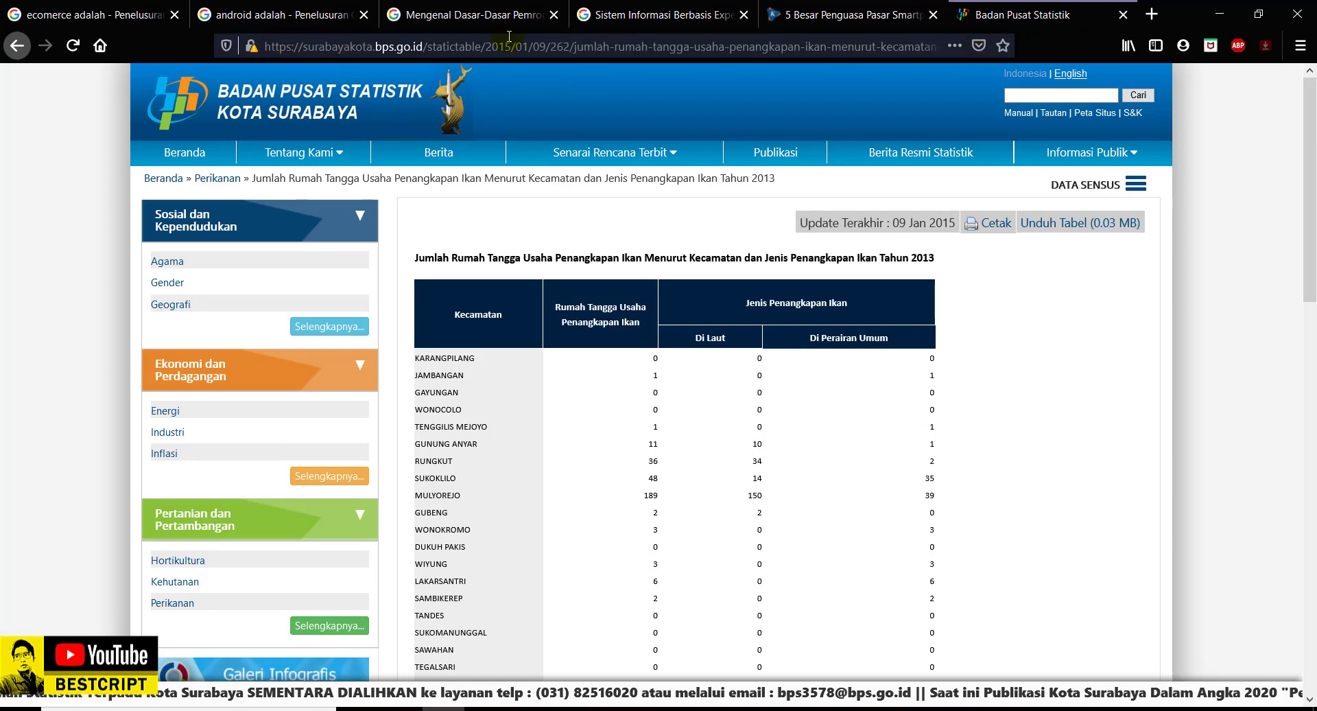
{"action": "left_click", "coordinate": [851, 15]}
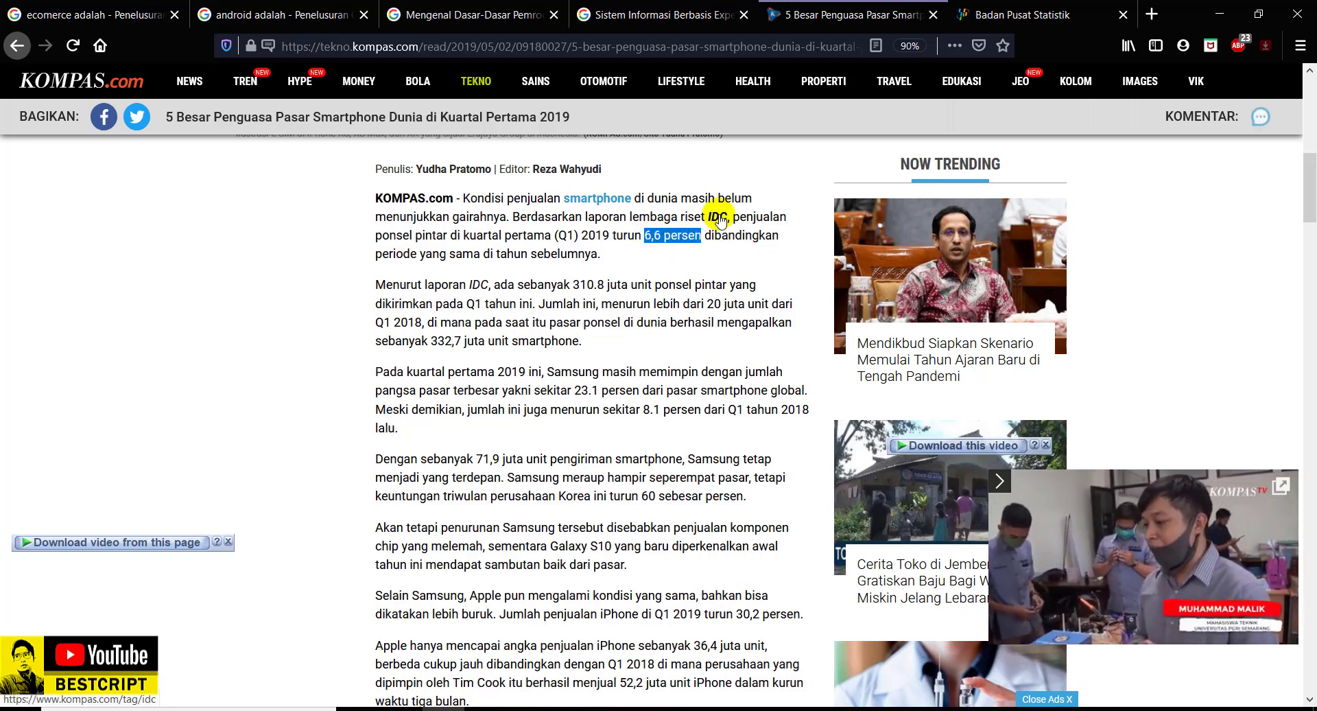
- Open the IDC tag page in a new tab, then bring the Word document forward
{"action": "right_click", "coordinate": [719, 218]}
{"action": "left_click", "coordinate": [728, 223]}
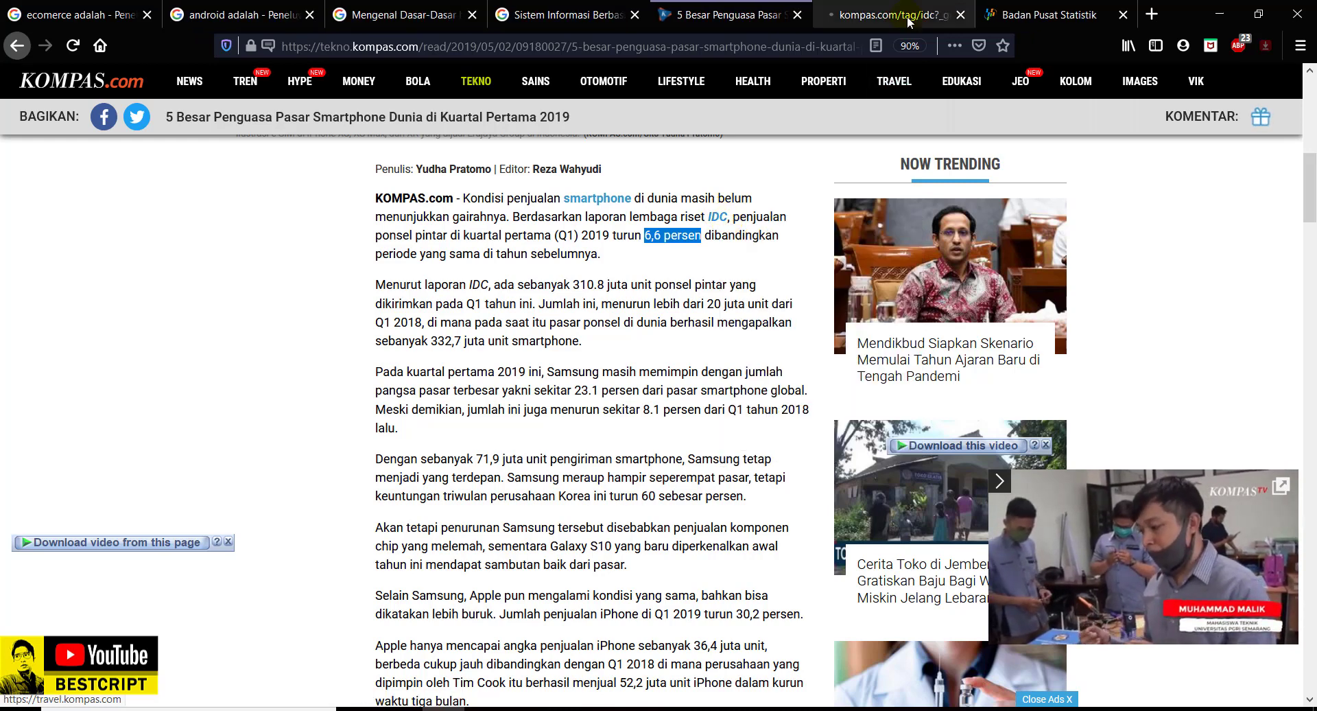
{"action": "left_click", "coordinate": [908, 19]}
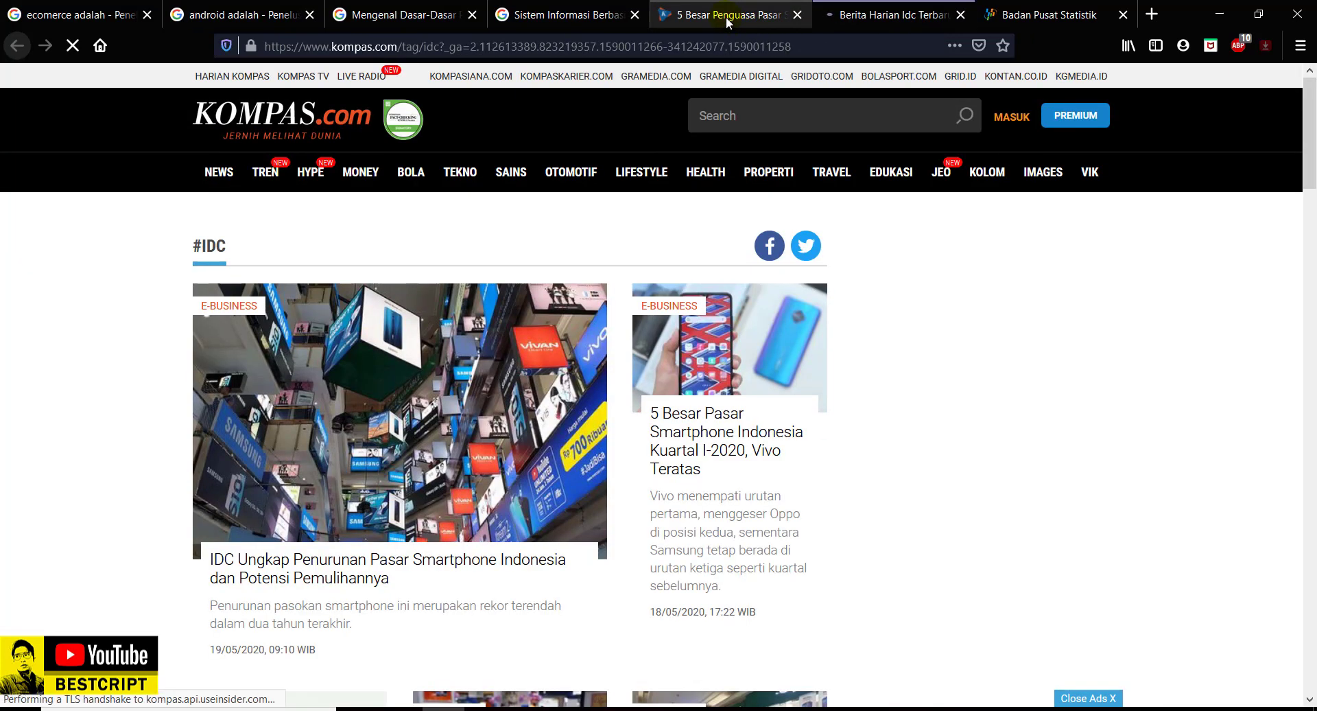
{"action": "left_click", "coordinate": [725, 17]}
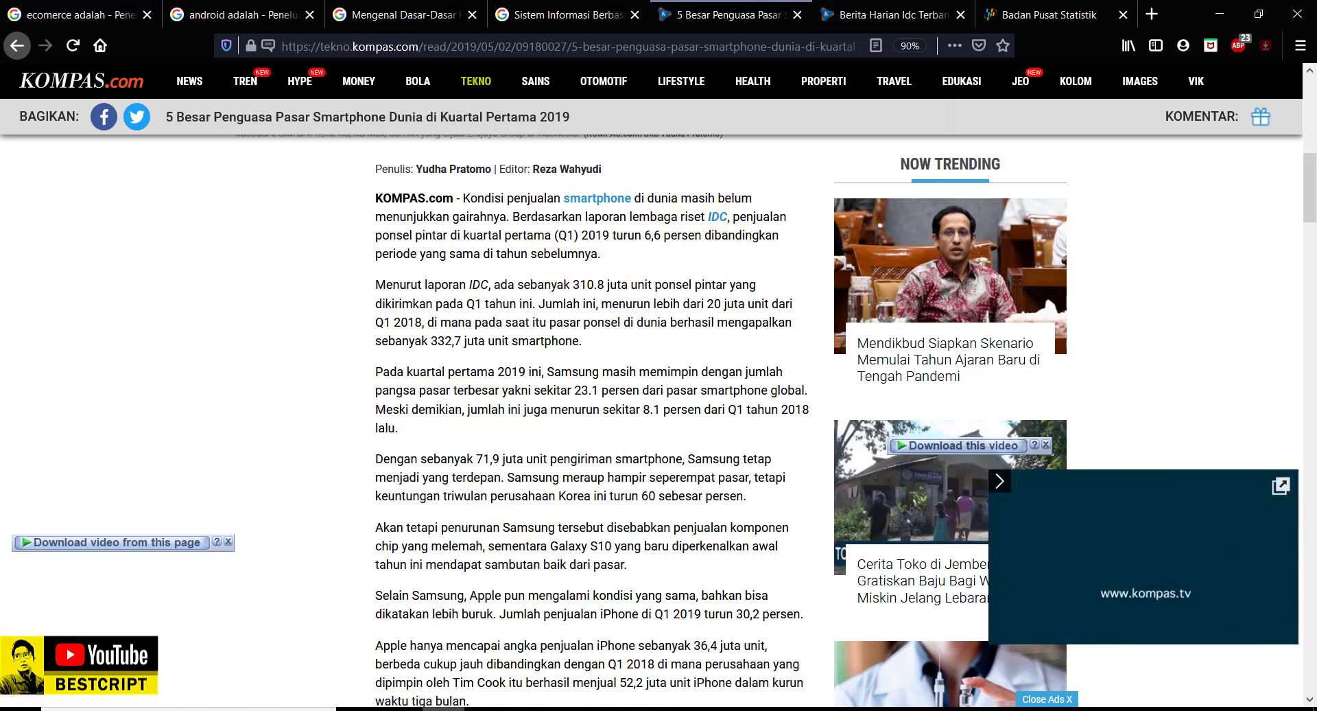
{"action": "left_click", "coordinate": [401, 708]}
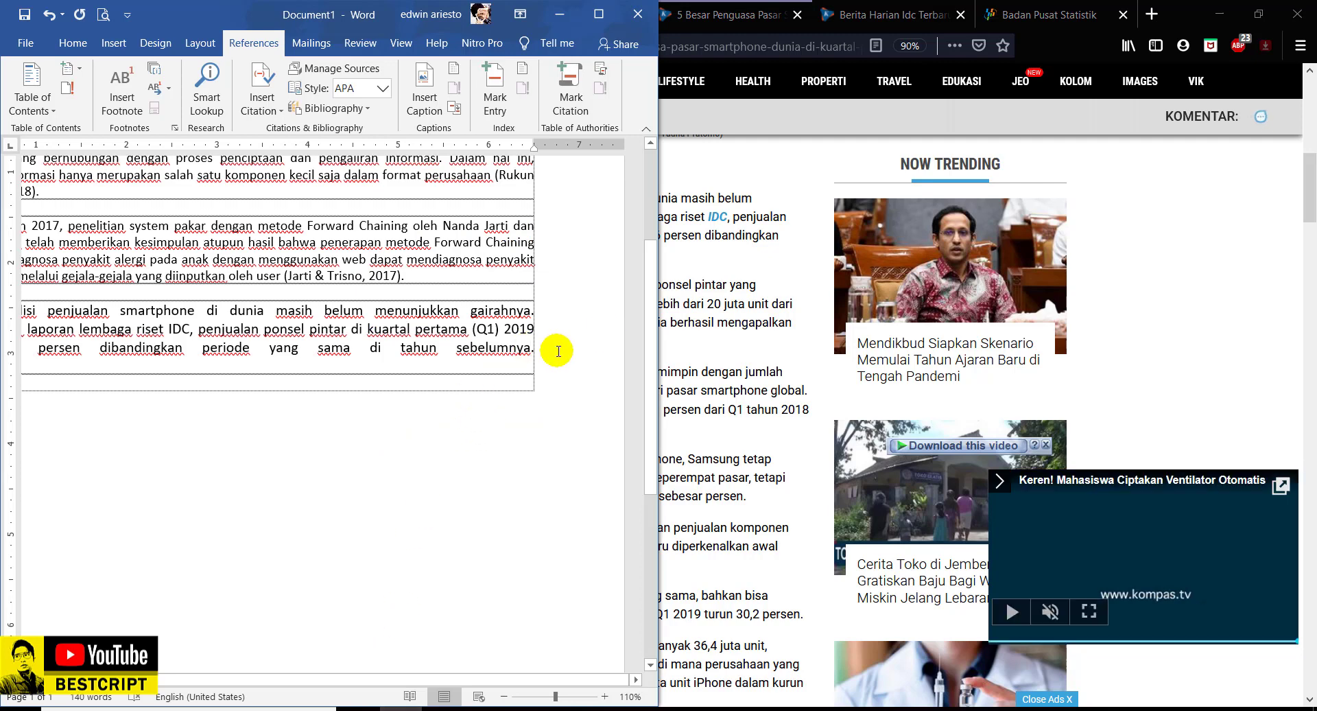
- Create a new Web site source and paste the Kompas article's URL into it
{"action": "left_click", "coordinate": [353, 69]}
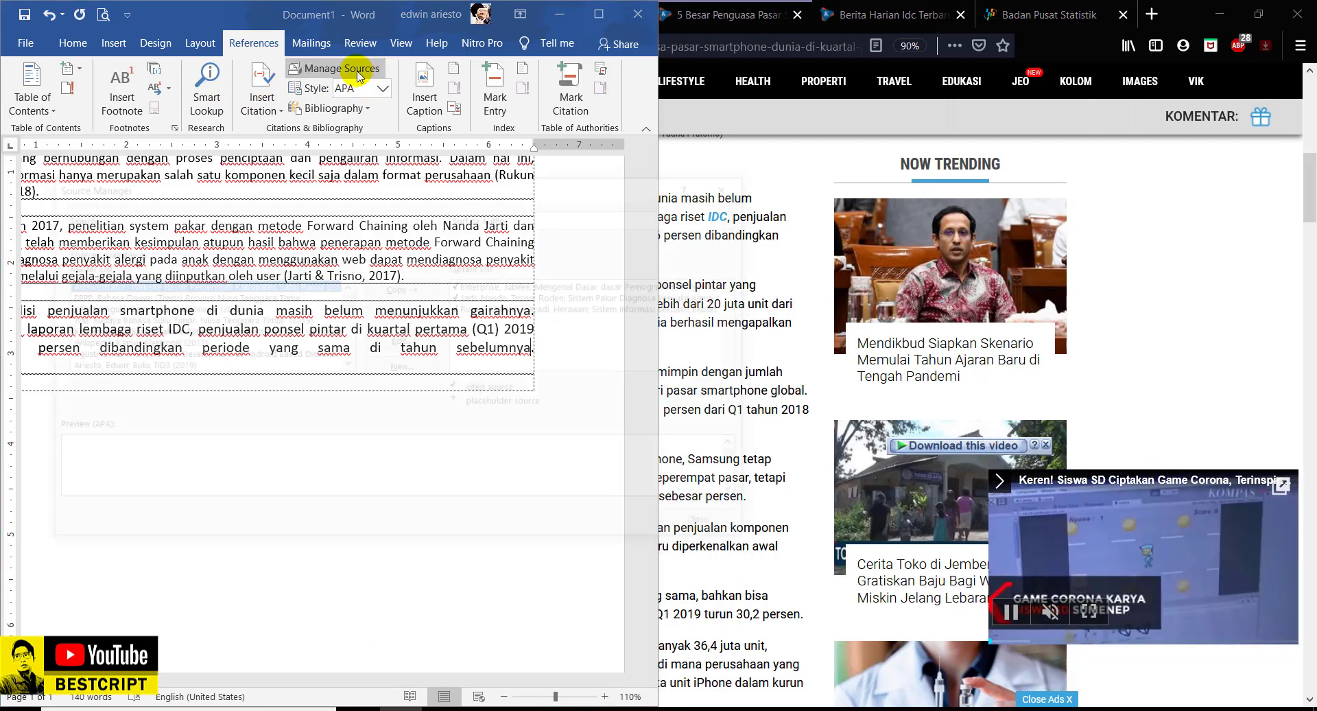
{"action": "left_click", "coordinate": [405, 369]}
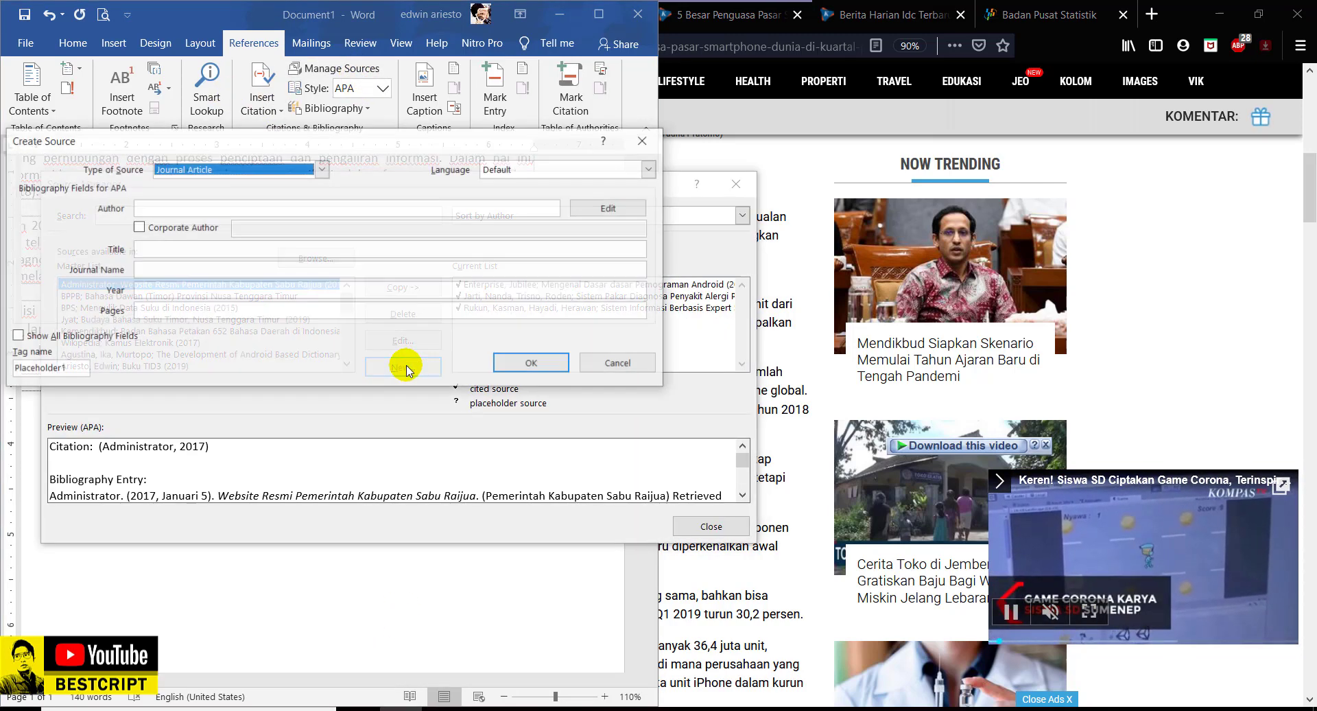
{"action": "left_click", "coordinate": [230, 169]}
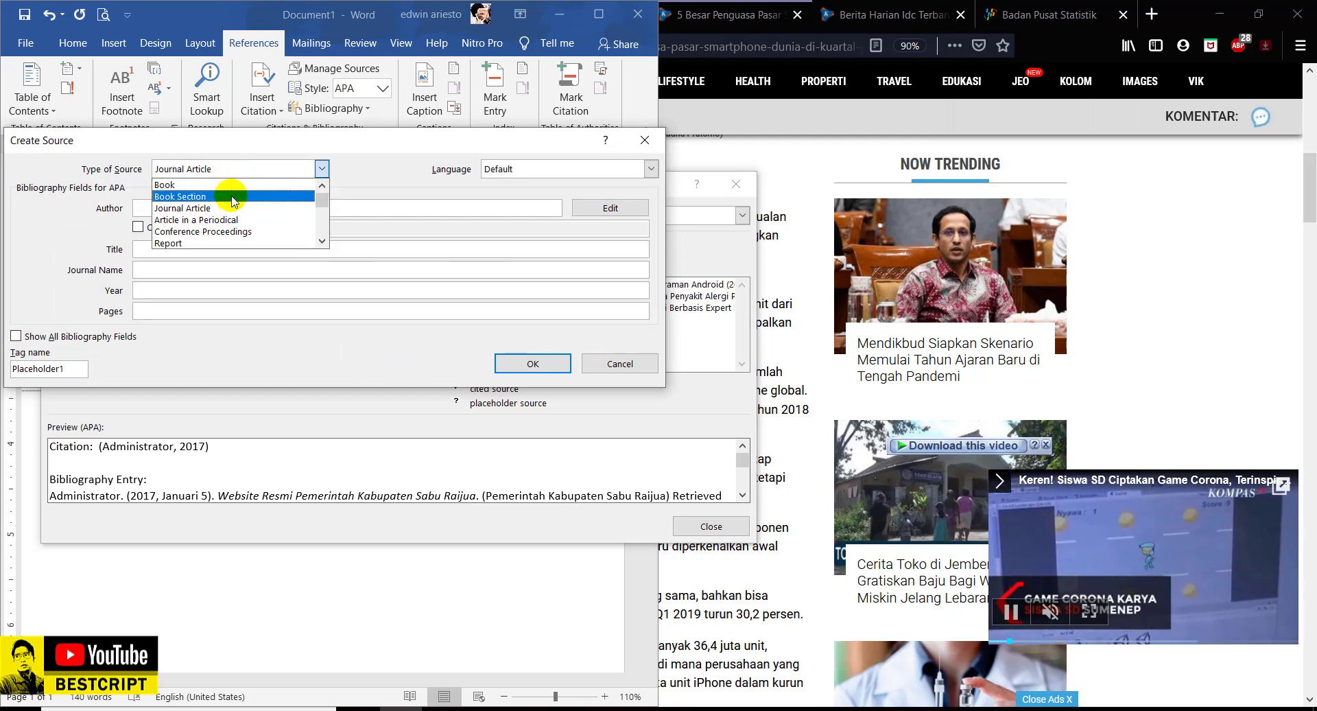
{"action": "scroll", "coordinate": [233, 201], "scroll_direction": "down", "scroll_amount": 1}
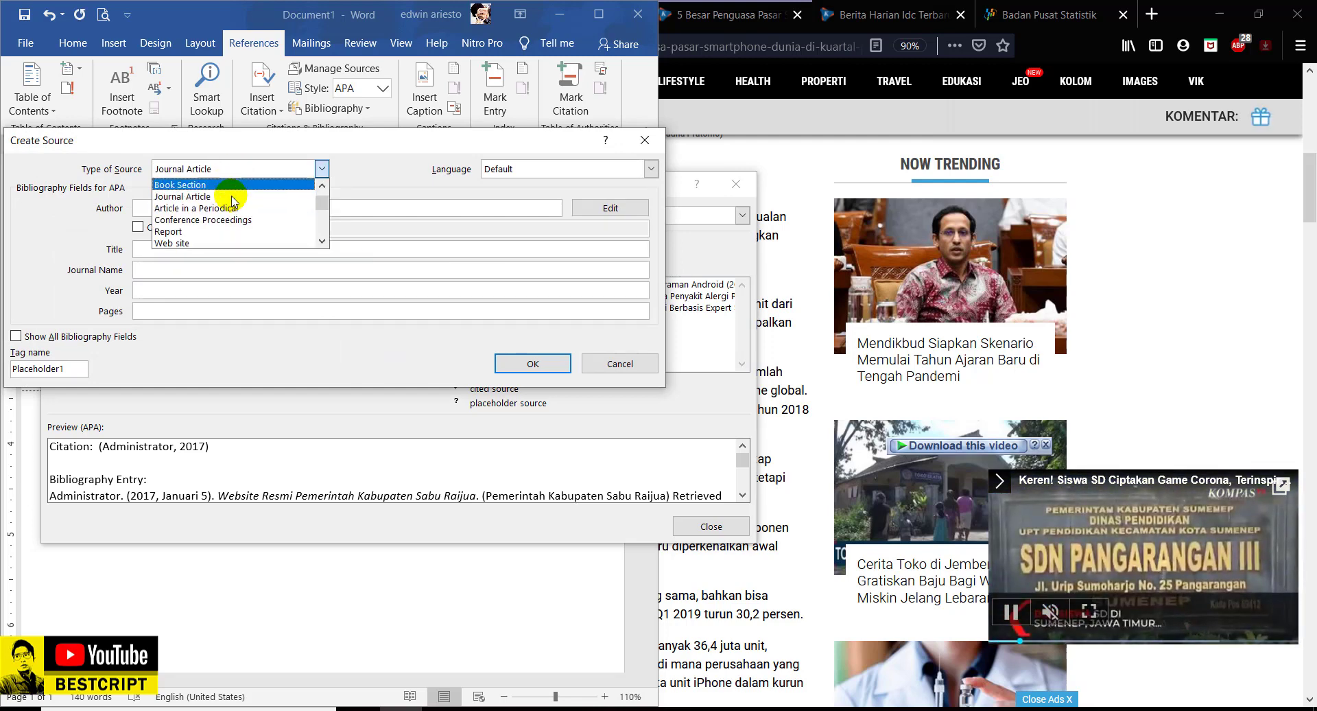
{"action": "left_click", "coordinate": [197, 243]}
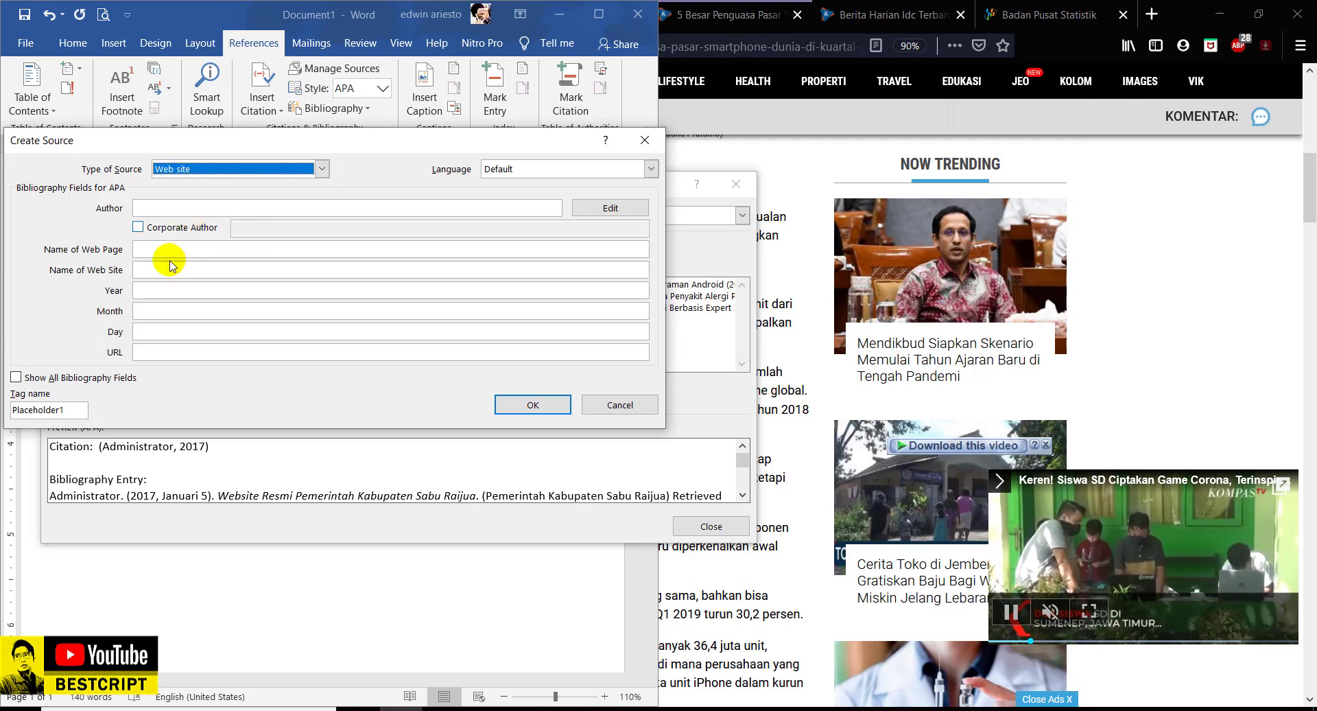
{"action": "left_click", "coordinate": [153, 352]}
{"action": "left_click", "coordinate": [728, 46]}
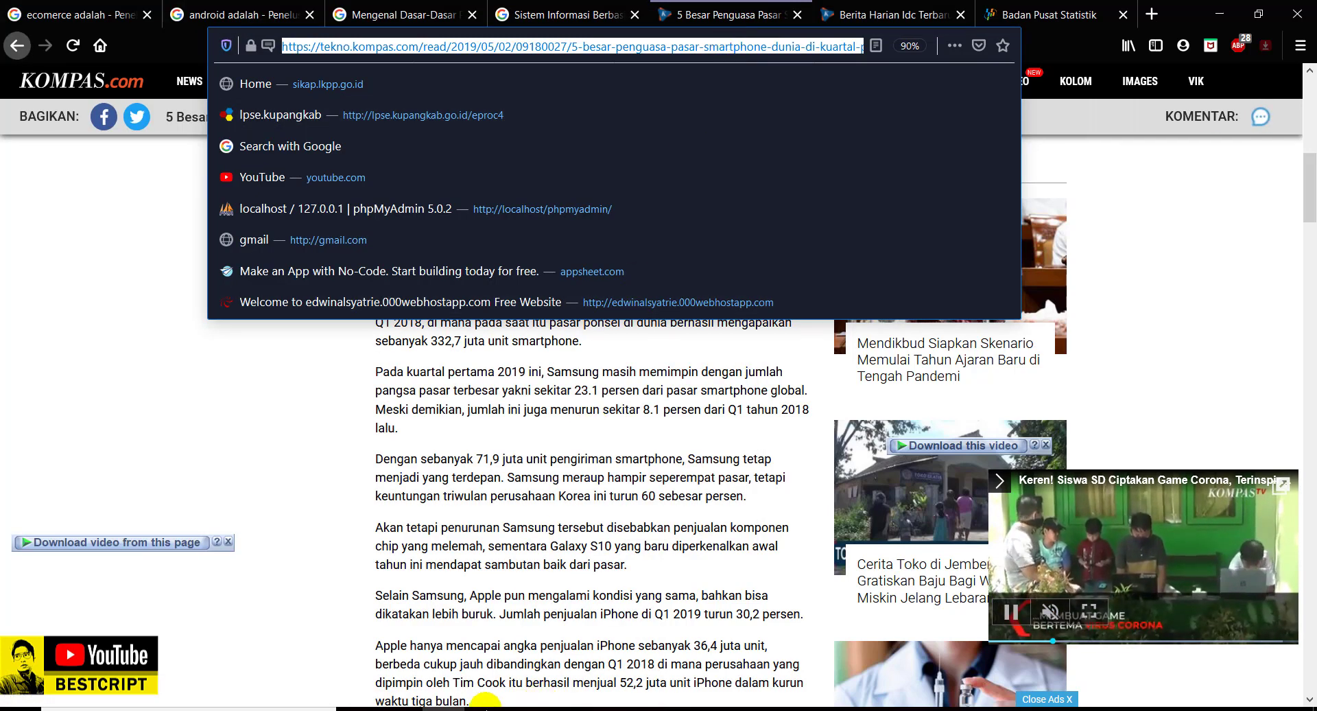
{"action": "key", "text": "ctrl+c"}
{"action": "key", "text": "alt+Tab"}
{"action": "key", "text": "ctrl+v"}
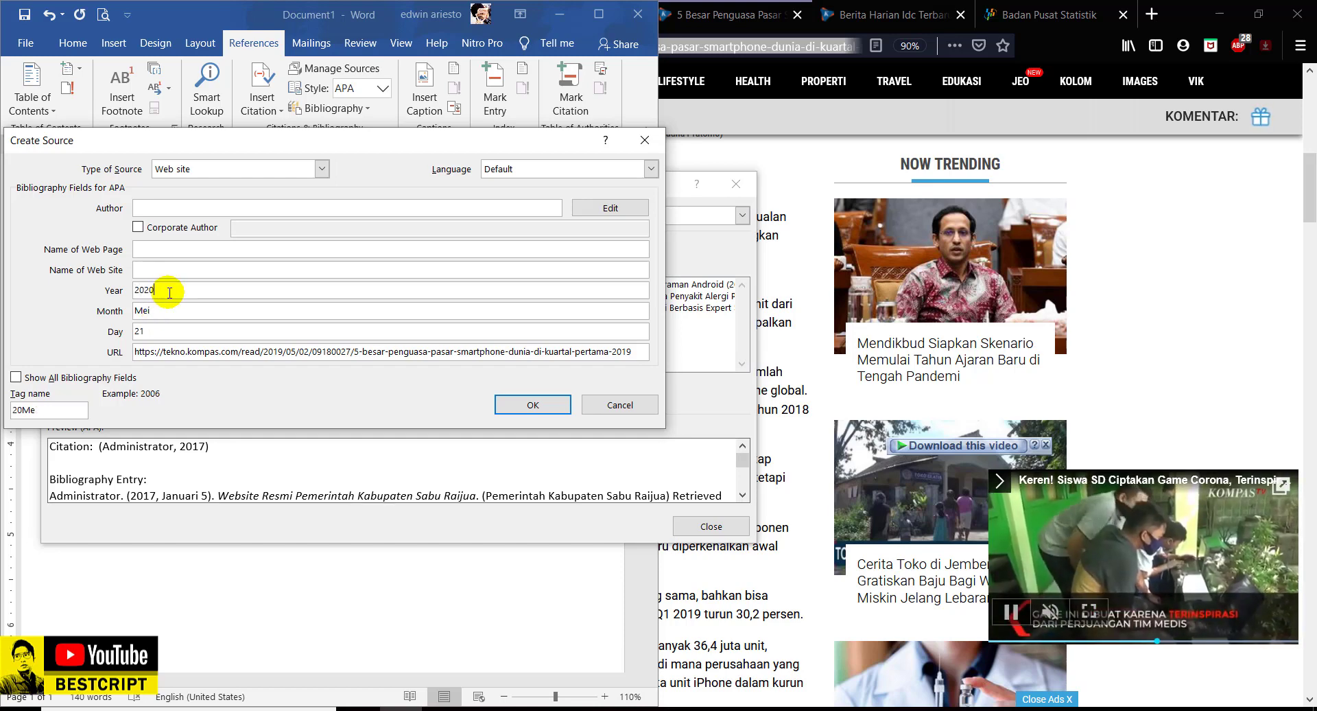
- Paste the title '5 Besar Penguasa Pasar Smartphone Dunia di Kuartal Pertama 2019' as the web page name
{"action": "left_click", "coordinate": [175, 268]}
{"action": "left_click", "coordinate": [168, 251]}
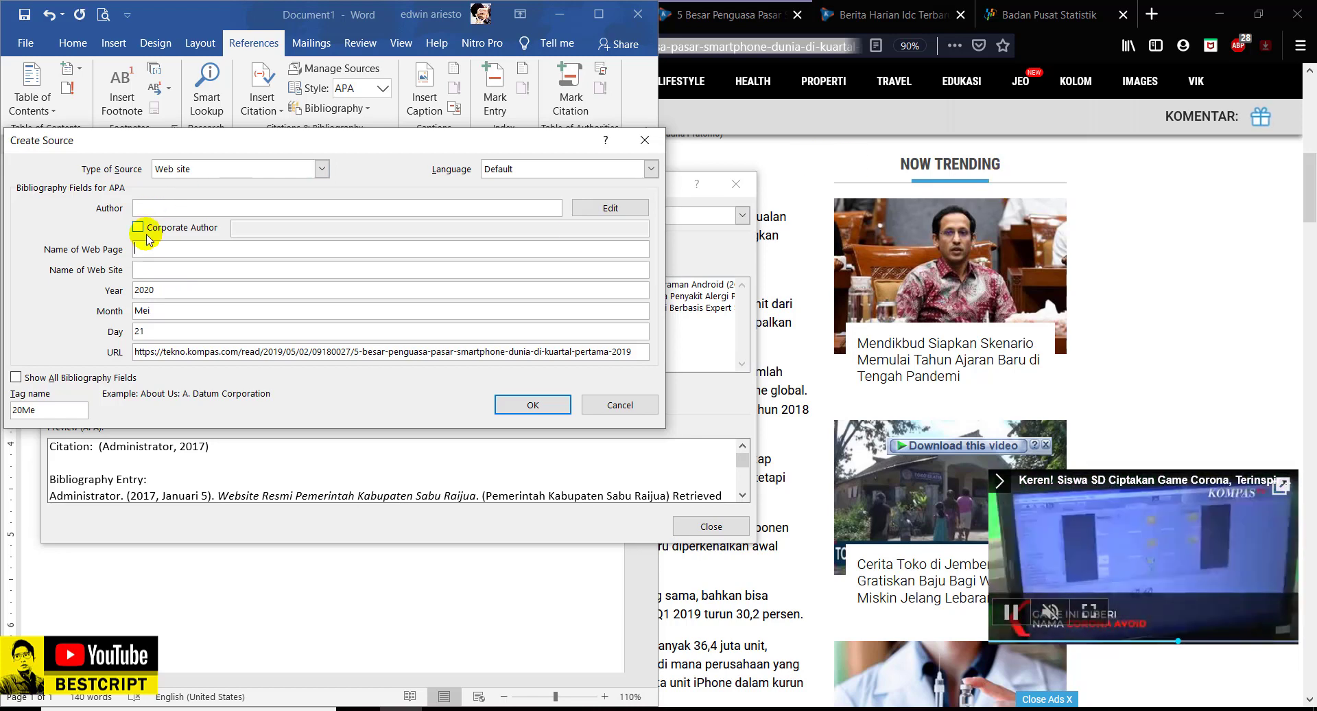
{"action": "left_click", "coordinate": [401, 709]}
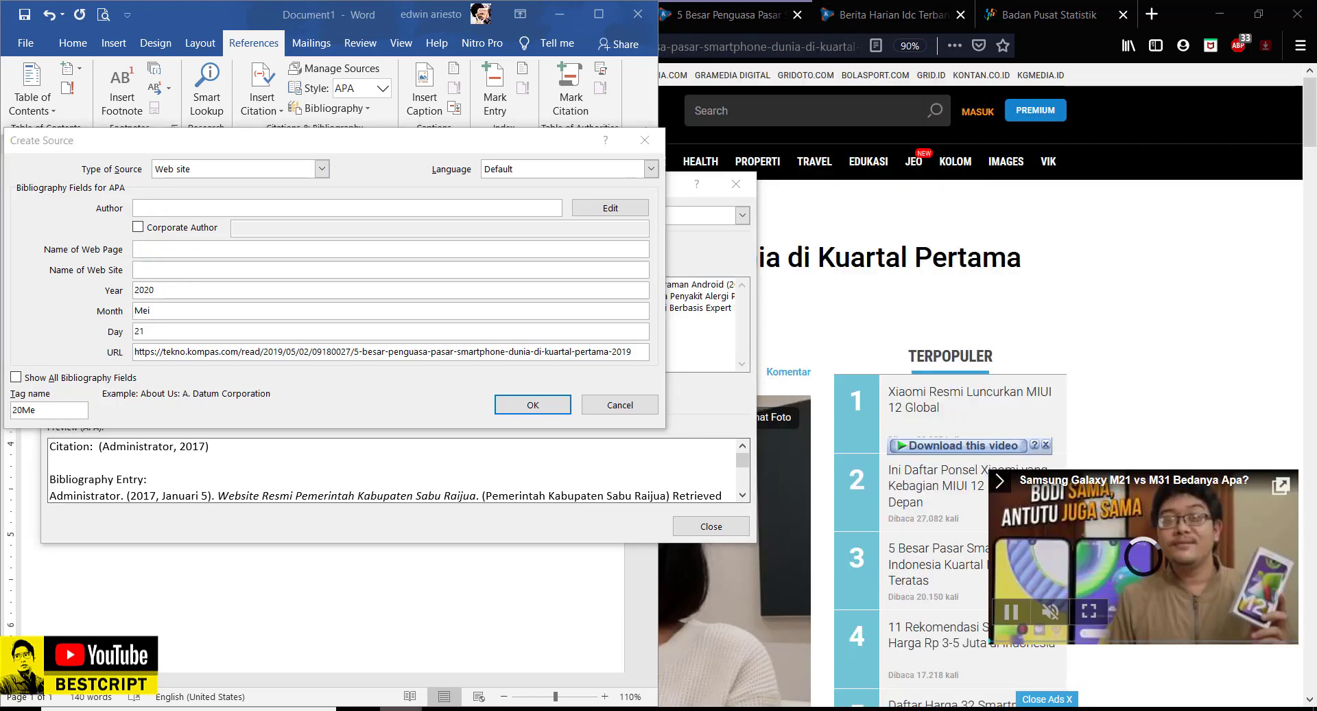
{"action": "left_click", "coordinate": [885, 251]}
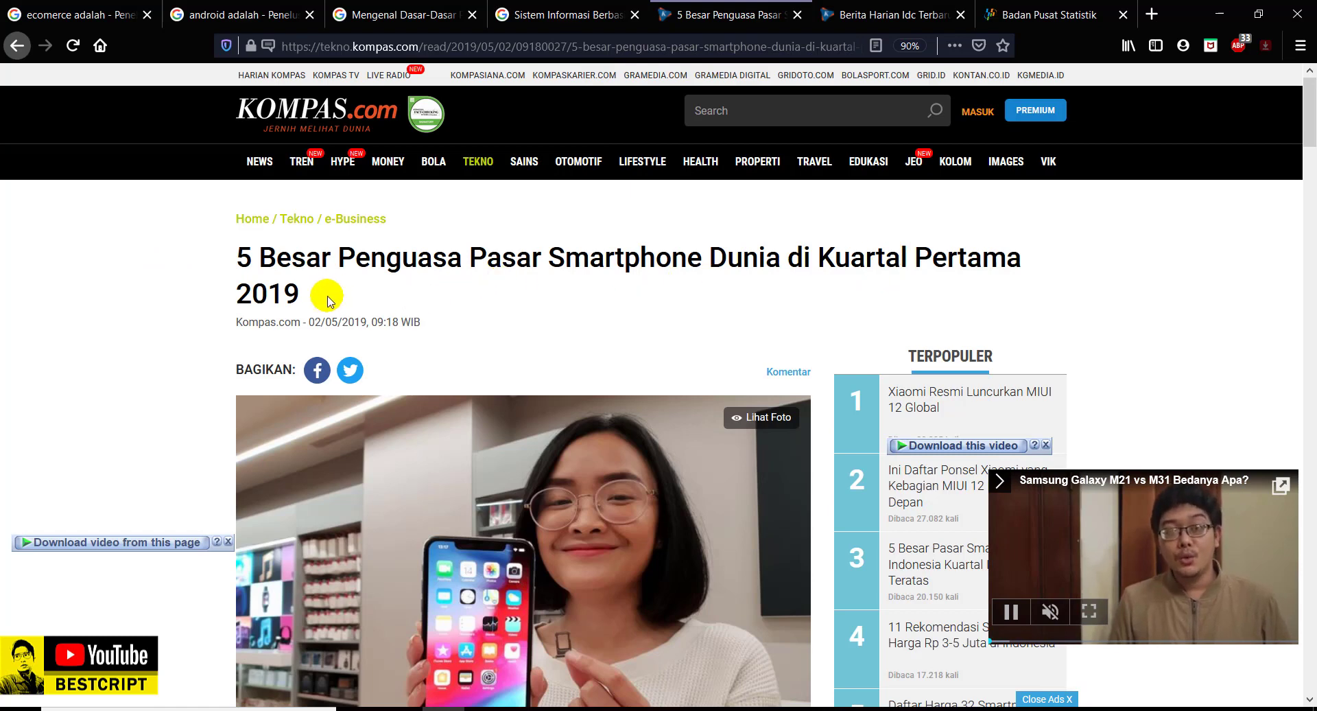
{"action": "left_click_drag", "start_coordinate": [302, 294], "coordinate": [242, 260]}
{"action": "left_click", "coordinate": [349, 321]}
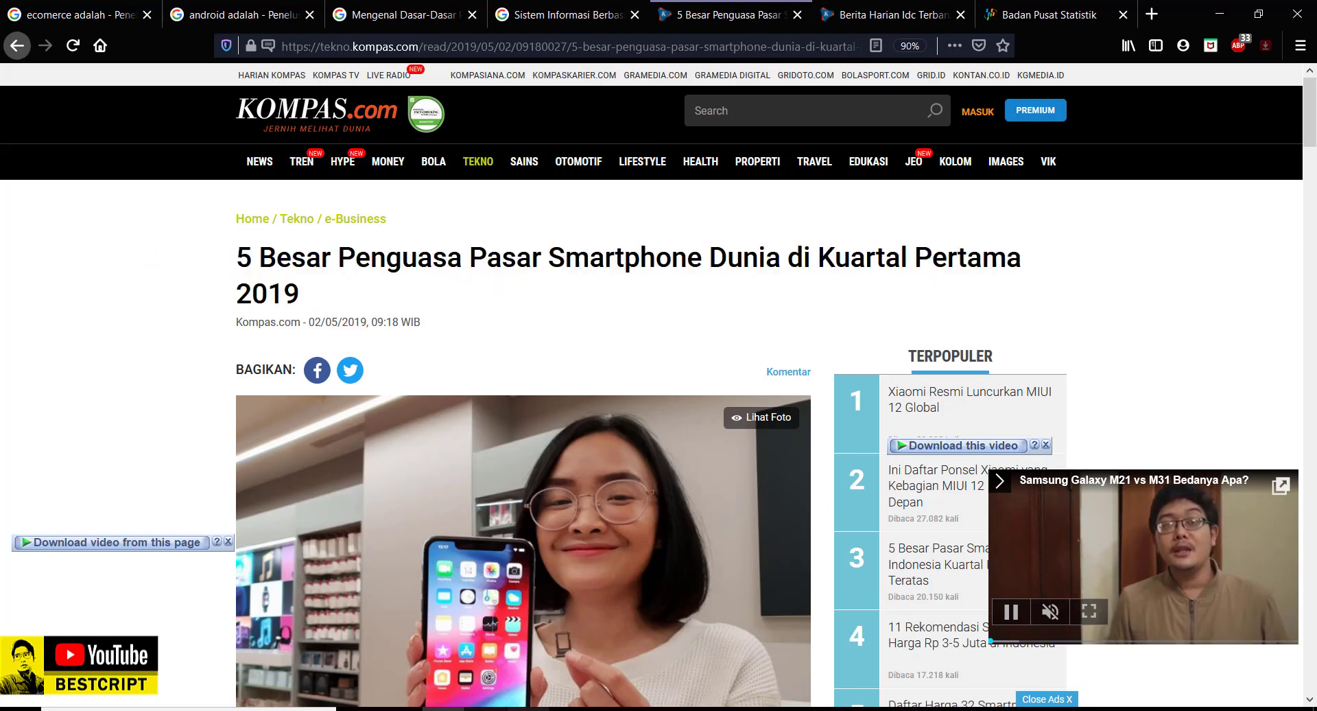
{"action": "key", "text": "alt+Tab"}
{"action": "key", "text": "ctrl+v"}
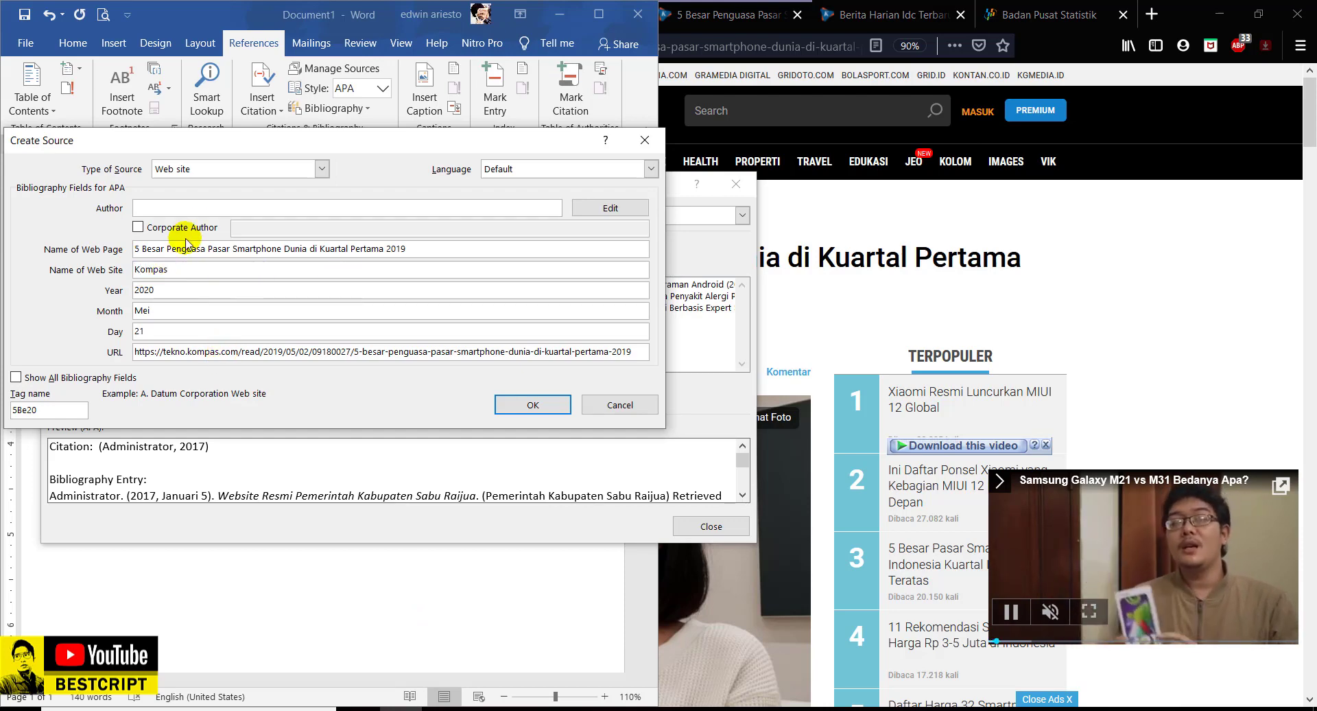
- Enter the Kompas writer's name as source author and show all bibliography fields
{"action": "left_click", "coordinate": [626, 209]}
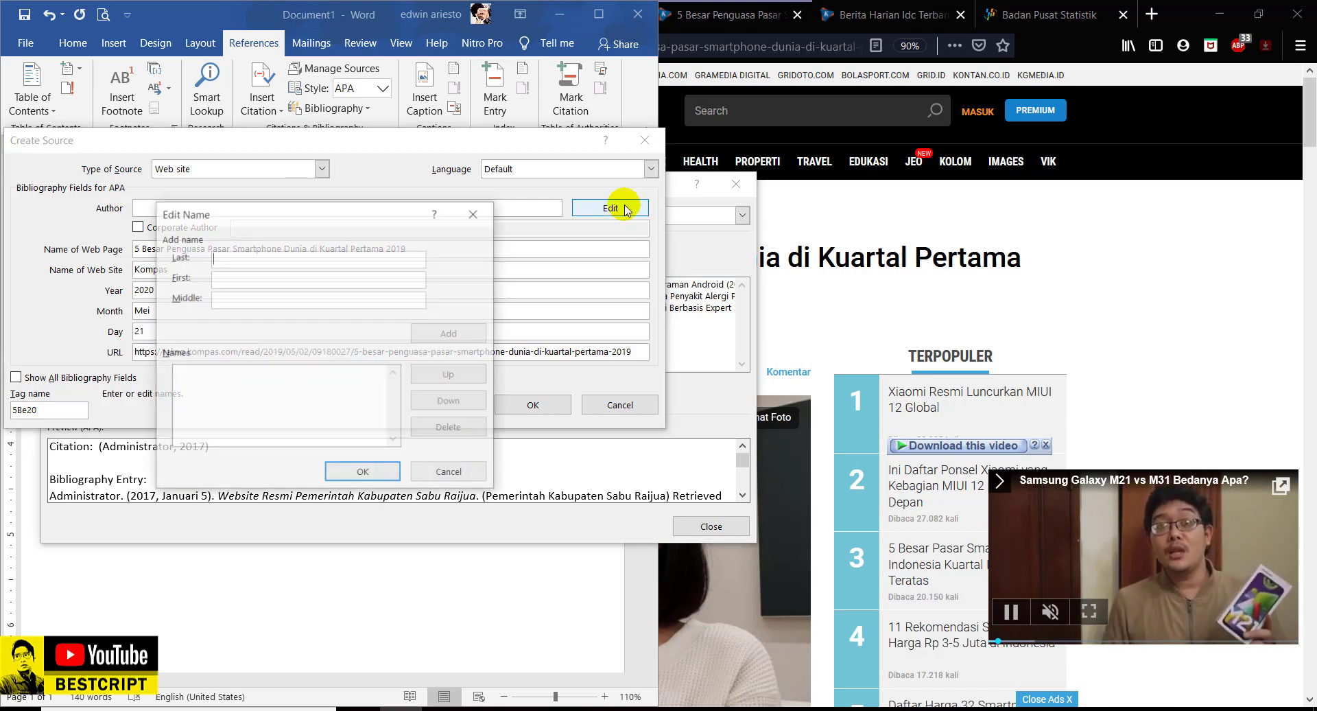
{"action": "left_click", "coordinate": [886, 290]}
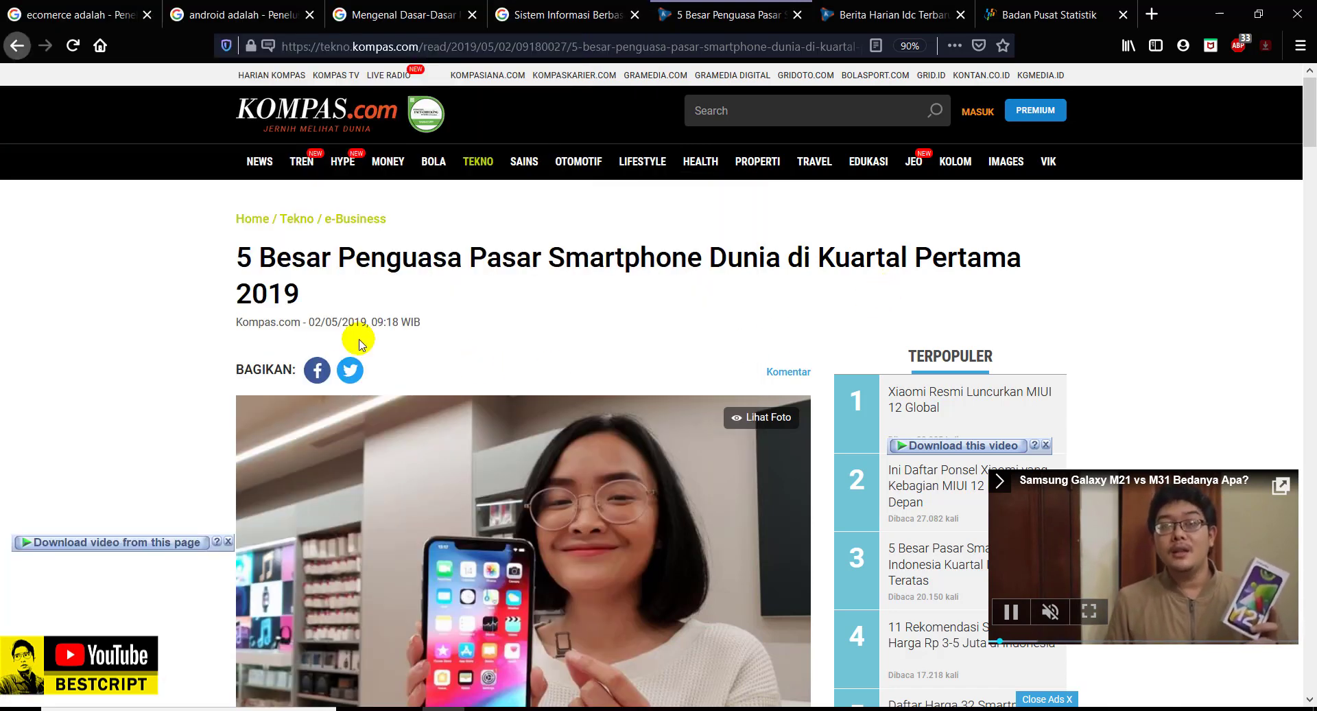
{"action": "scroll", "coordinate": [343, 333], "scroll_direction": "down", "scroll_amount": 2}
{"action": "scroll", "coordinate": [357, 305], "scroll_direction": "down", "scroll_amount": 5}
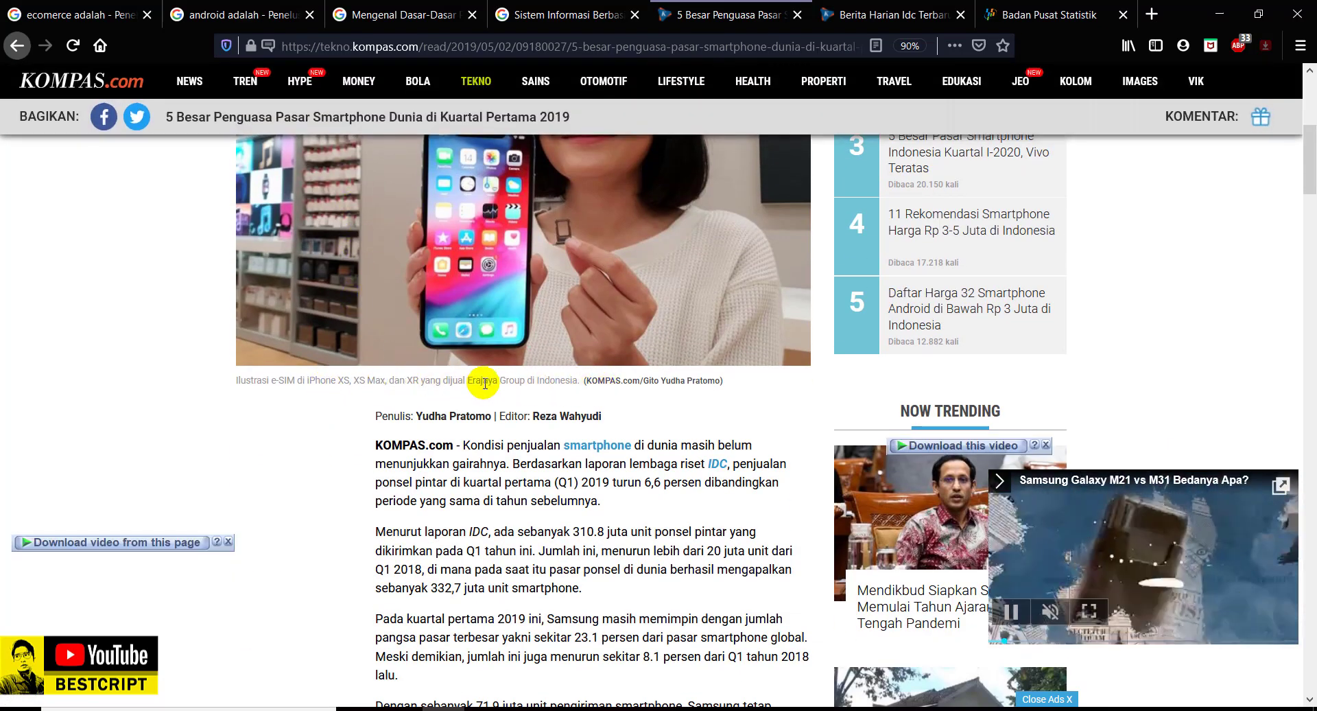
{"action": "scroll", "coordinate": [601, 391], "scroll_direction": "down", "scroll_amount": 1}
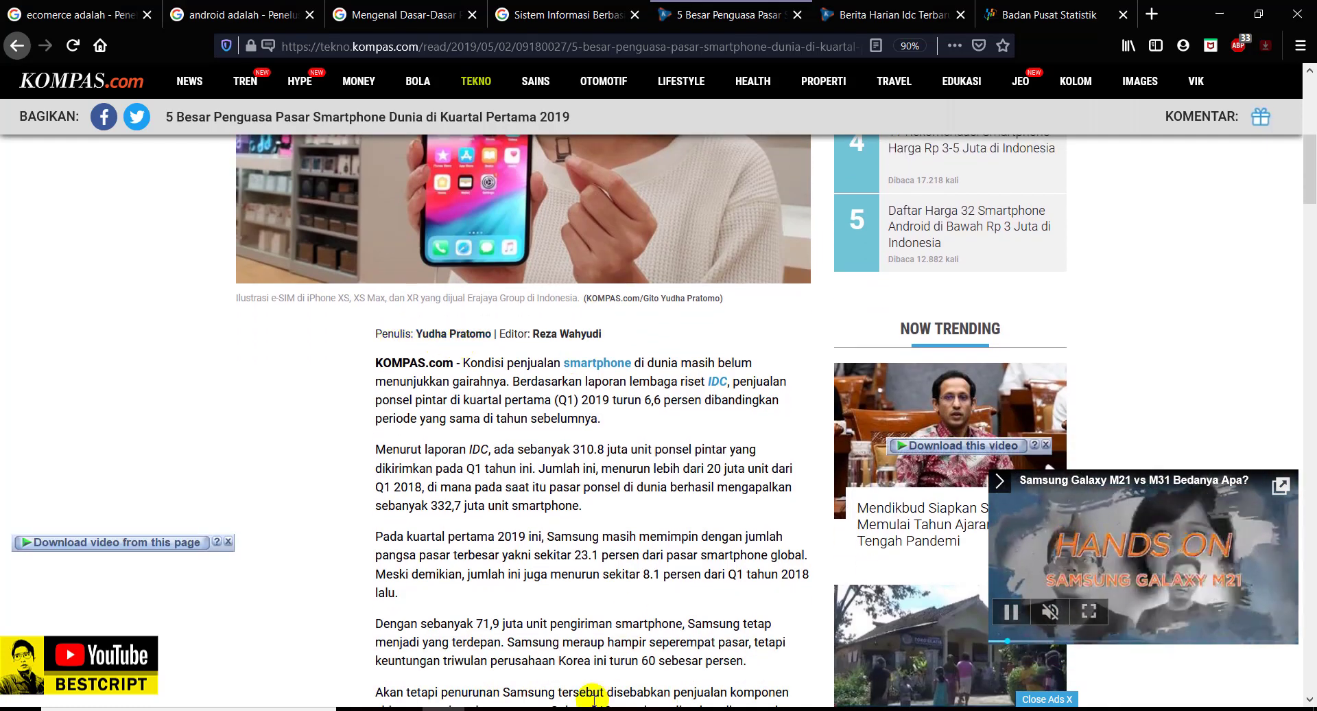
{"action": "key", "text": "alt+Tab"}
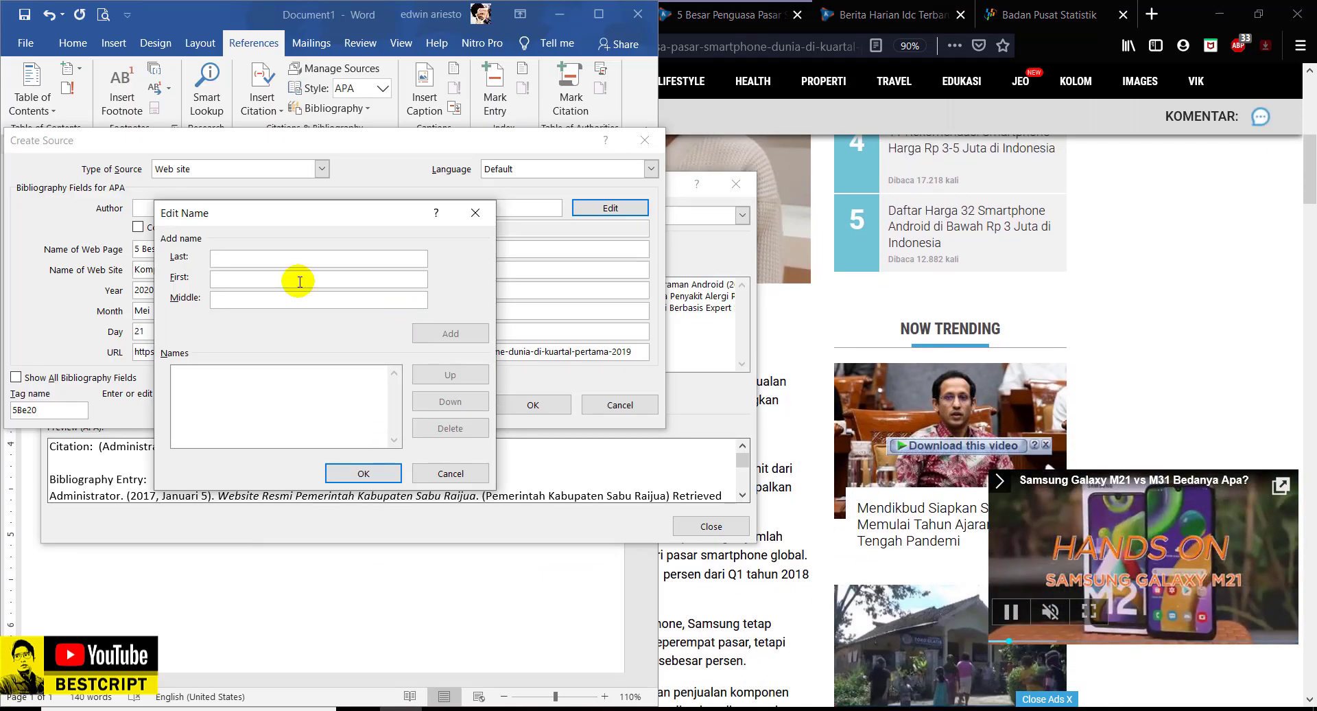
{"action": "type", "text": "Pratomo"}
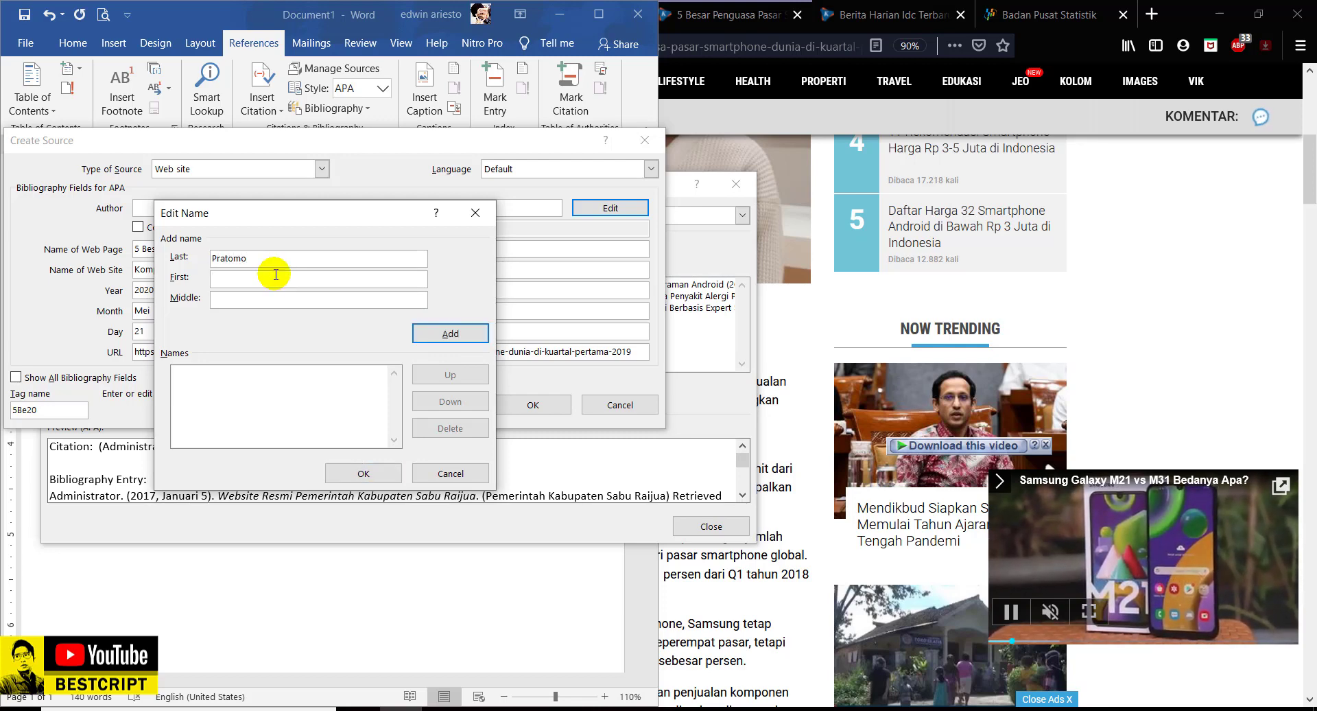
{"action": "type", "text": "Yudha"}
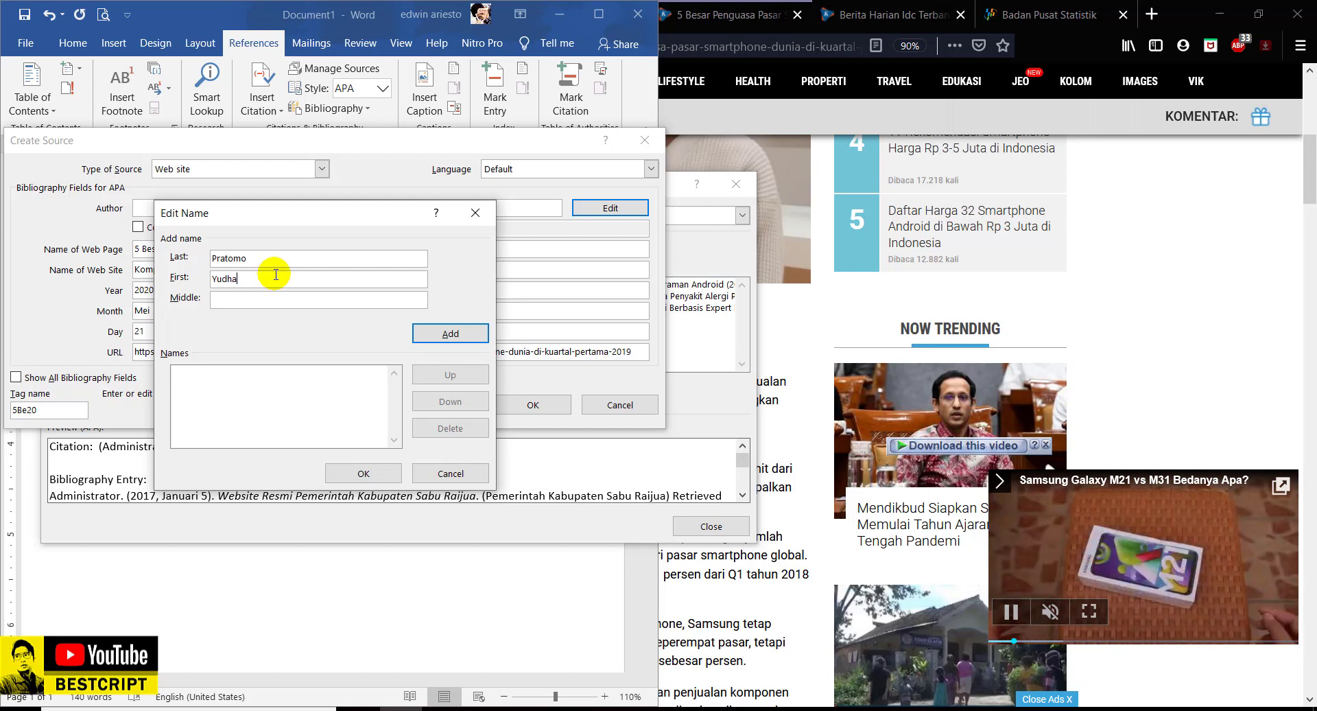
{"action": "left_click", "coordinate": [447, 333]}
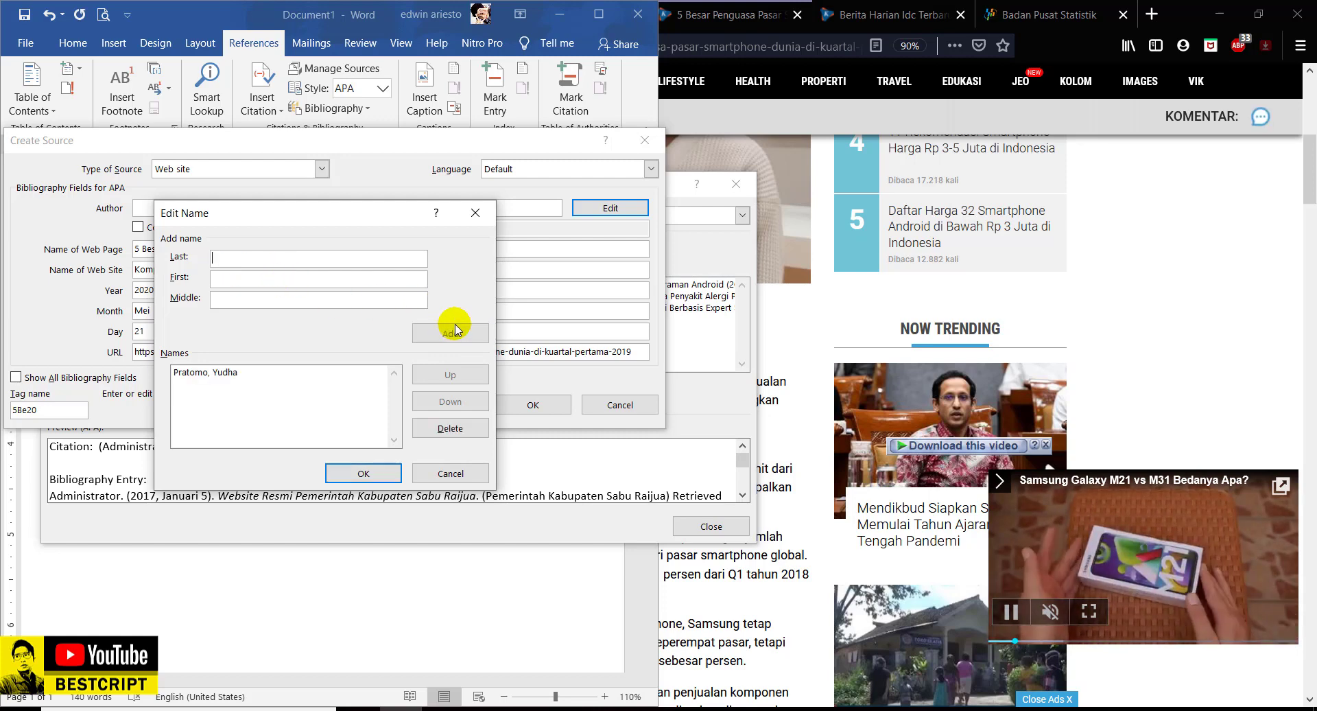
{"action": "left_click", "coordinate": [381, 476]}
{"action": "left_click", "coordinate": [86, 385]}
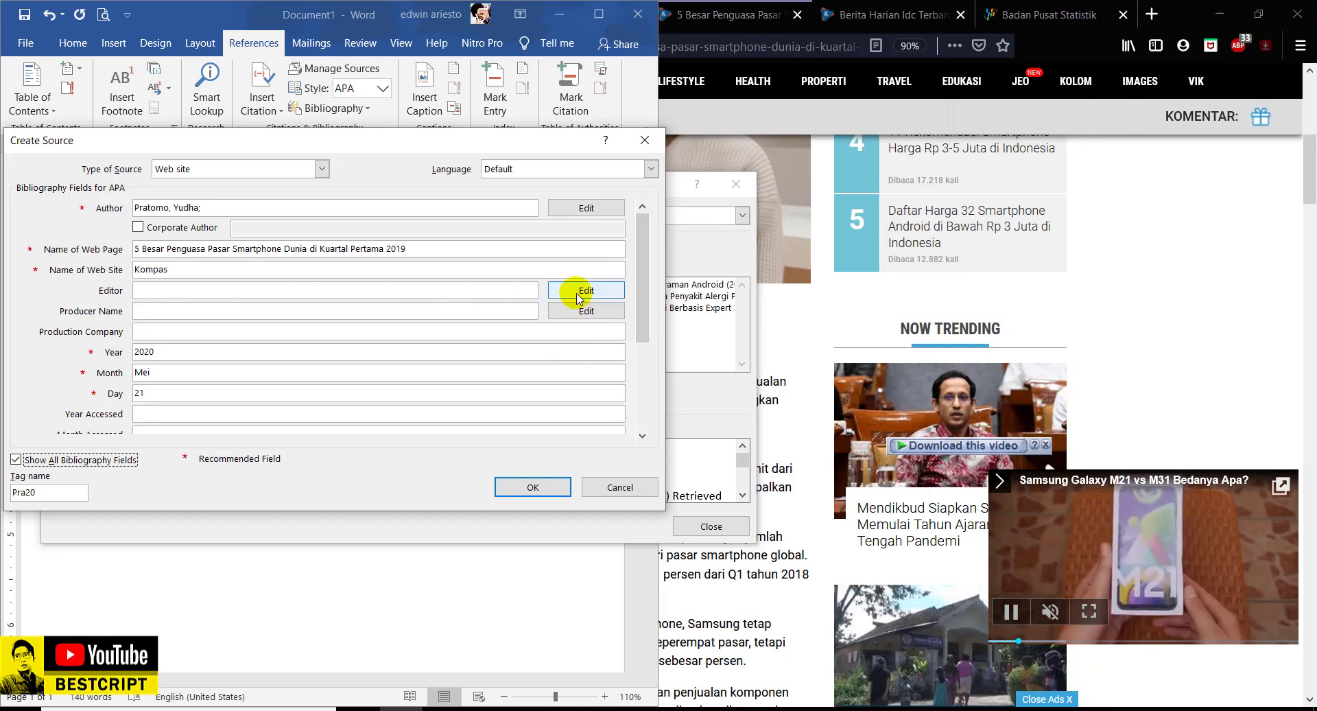
{"action": "left_click", "coordinate": [798, 328]}
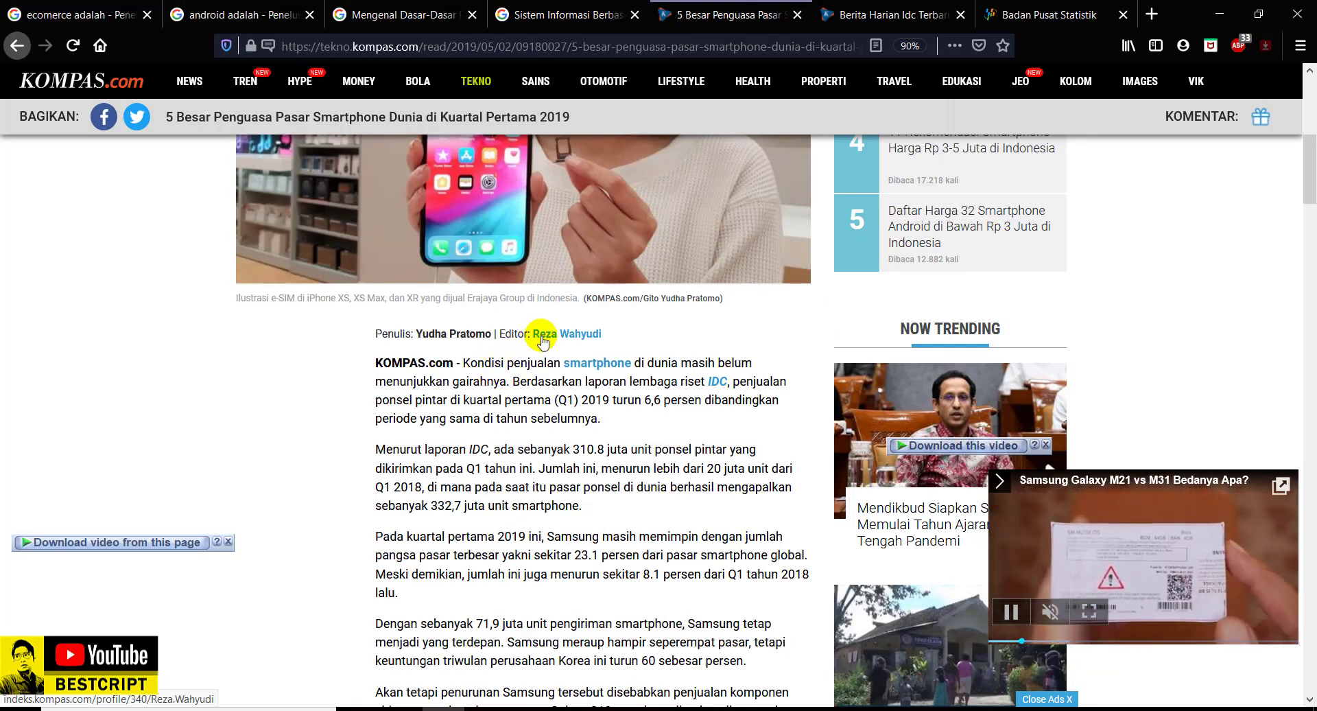
- Add the article's editor to the Kompas source, hide extra fields, and locate the article date in Firefox
{"action": "left_click", "coordinate": [407, 708]}
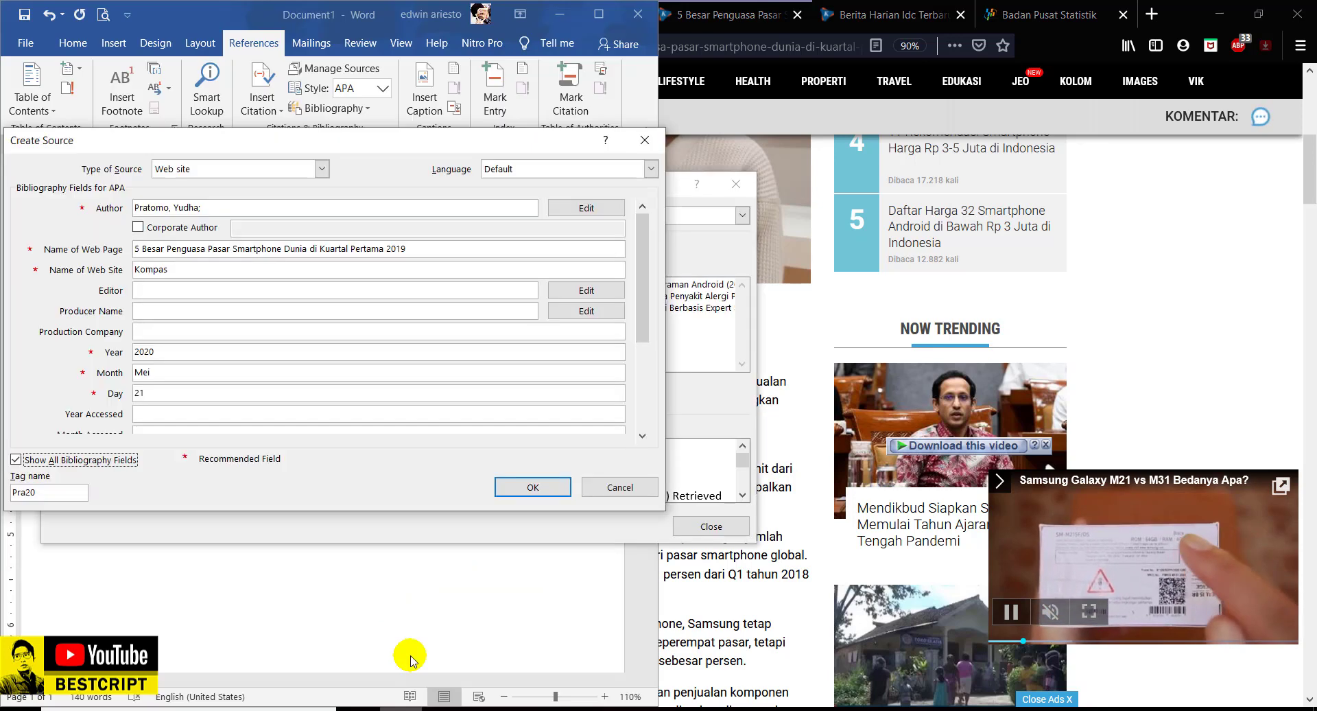
{"action": "left_click", "coordinate": [603, 291]}
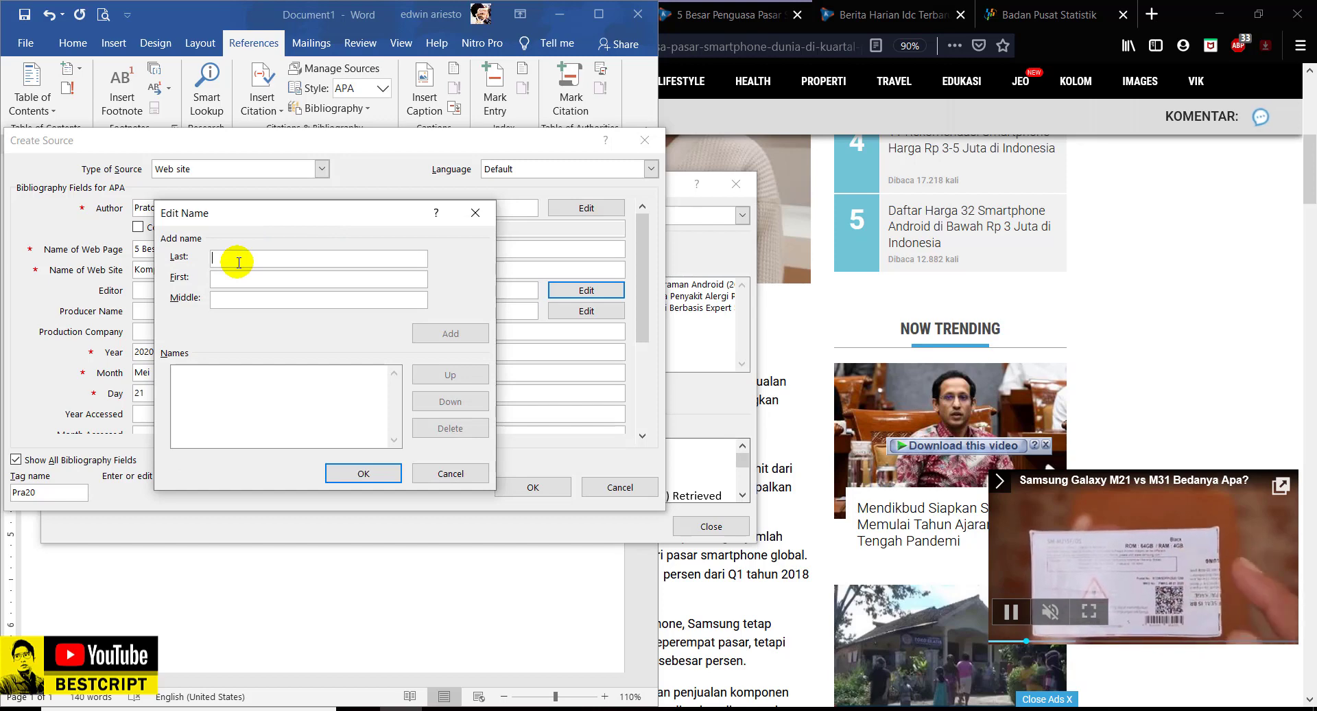
{"action": "type", "text": "Wahyudi"}
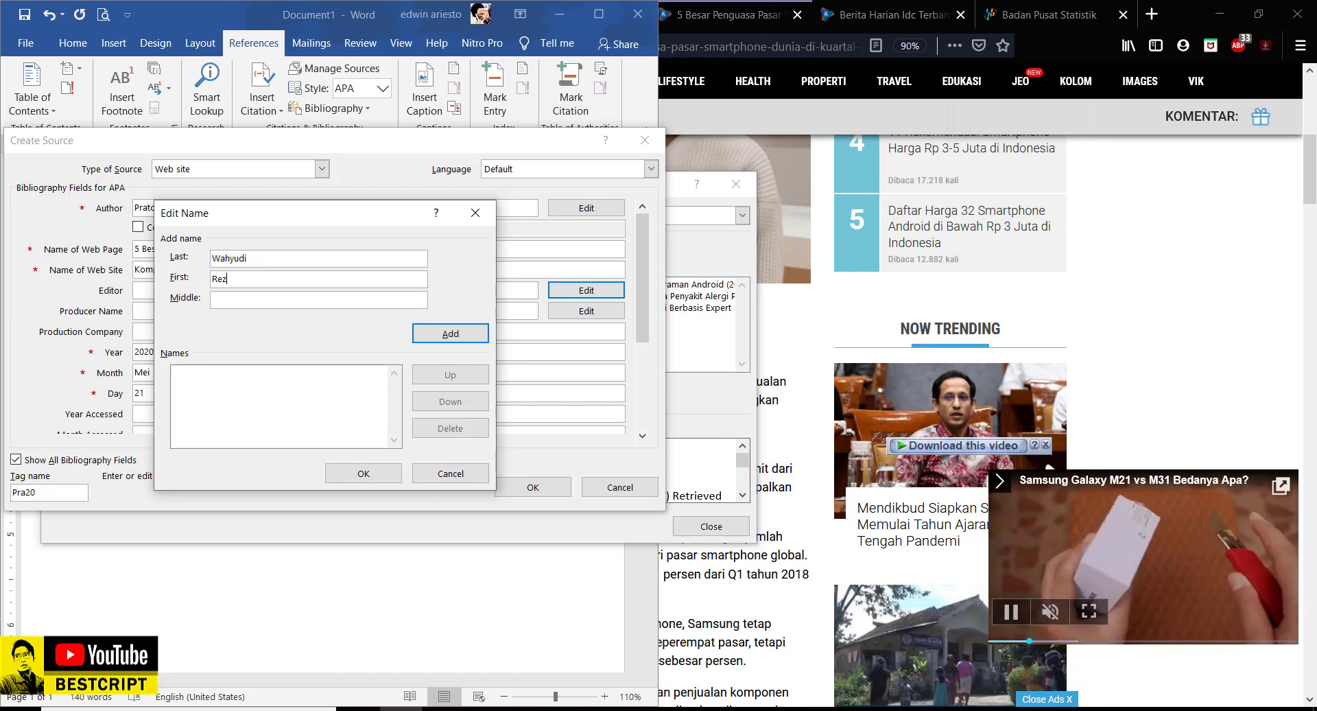
{"action": "left_click", "coordinate": [448, 335]}
{"action": "left_click", "coordinate": [367, 472]}
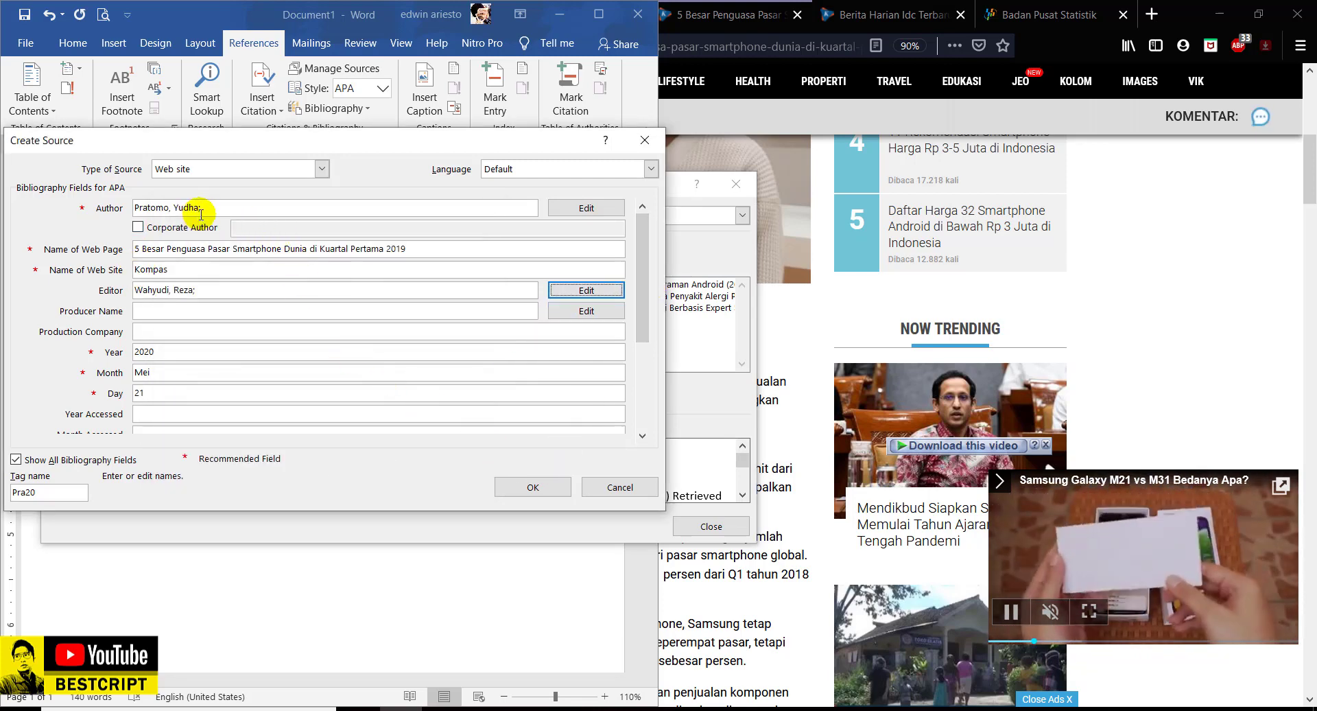
{"action": "double_click", "coordinate": [158, 350]}
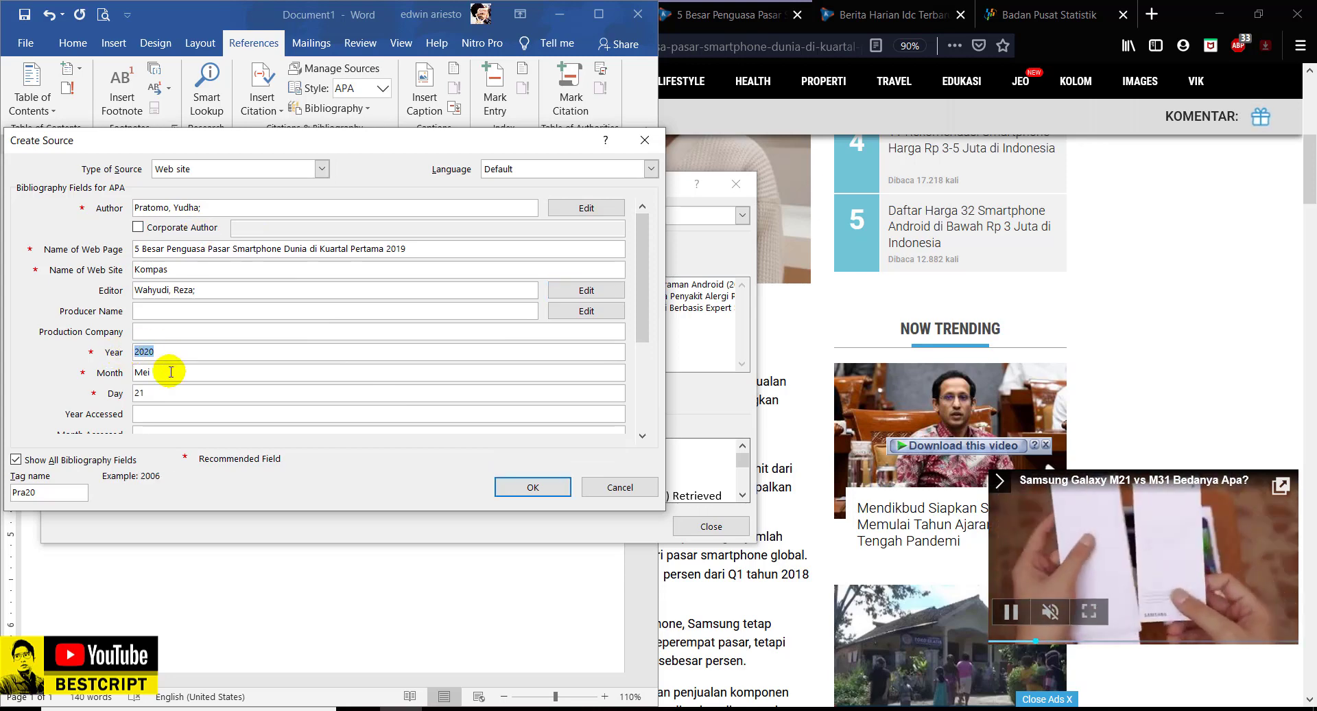
{"action": "left_click", "coordinate": [49, 464]}
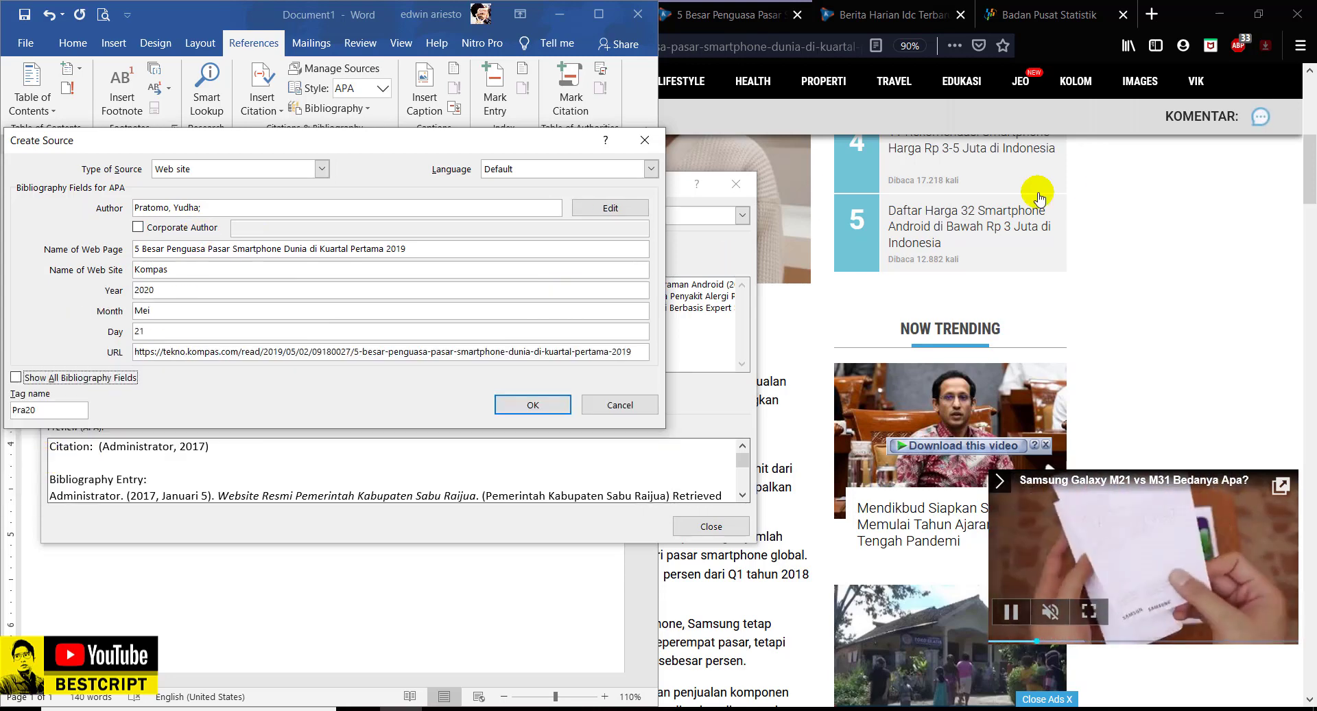
{"action": "left_click", "coordinate": [1126, 200]}
{"action": "scroll", "coordinate": [378, 315], "scroll_direction": "up", "scroll_amount": 5}
{"action": "scroll", "coordinate": [388, 312], "scroll_direction": "up", "scroll_amount": 1}
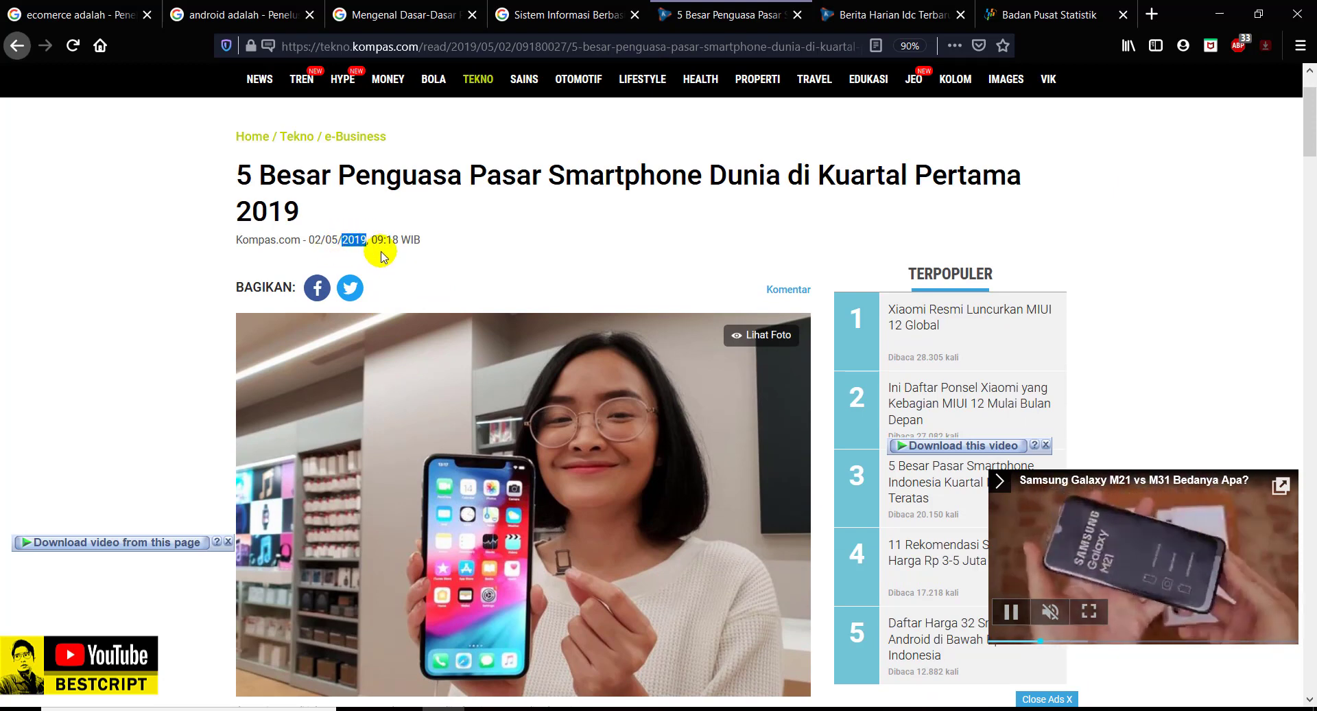
- Change the Kompas source's year to 2019 and day to 2, then save the source
{"action": "left_click", "coordinate": [349, 255]}
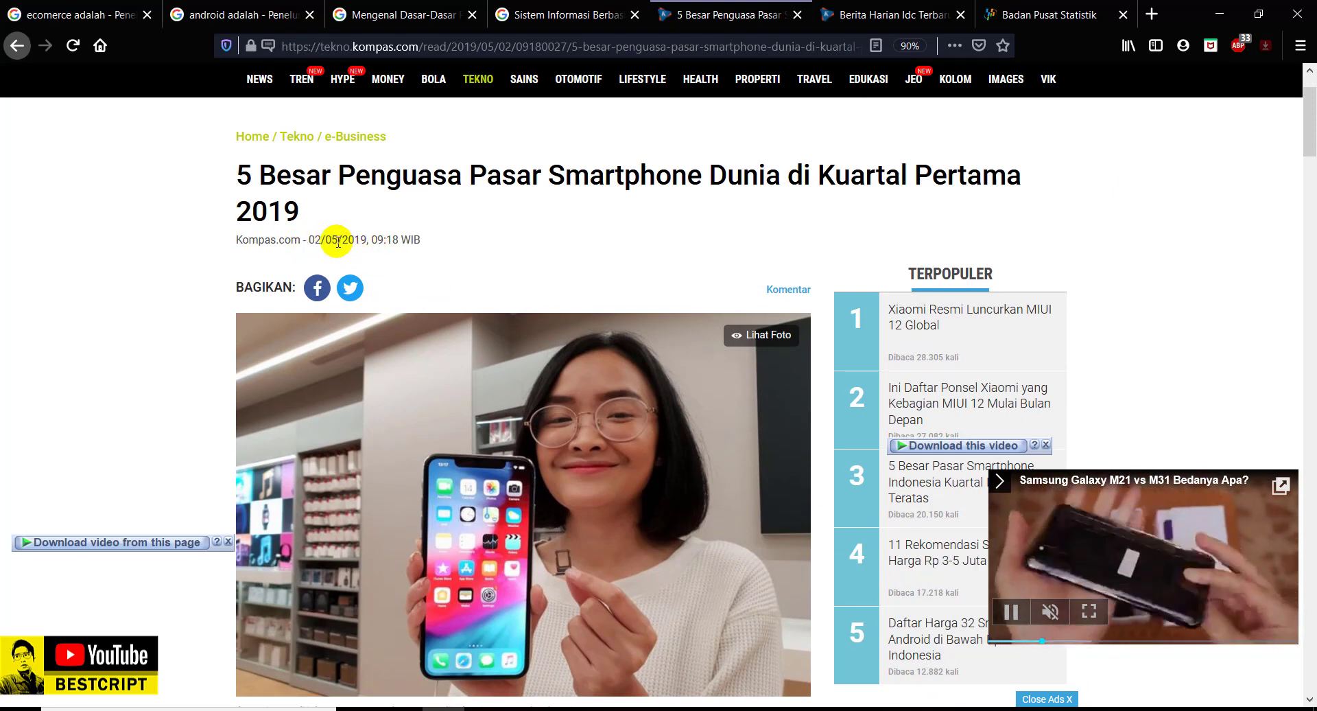
{"action": "key", "text": "alt+Tab"}
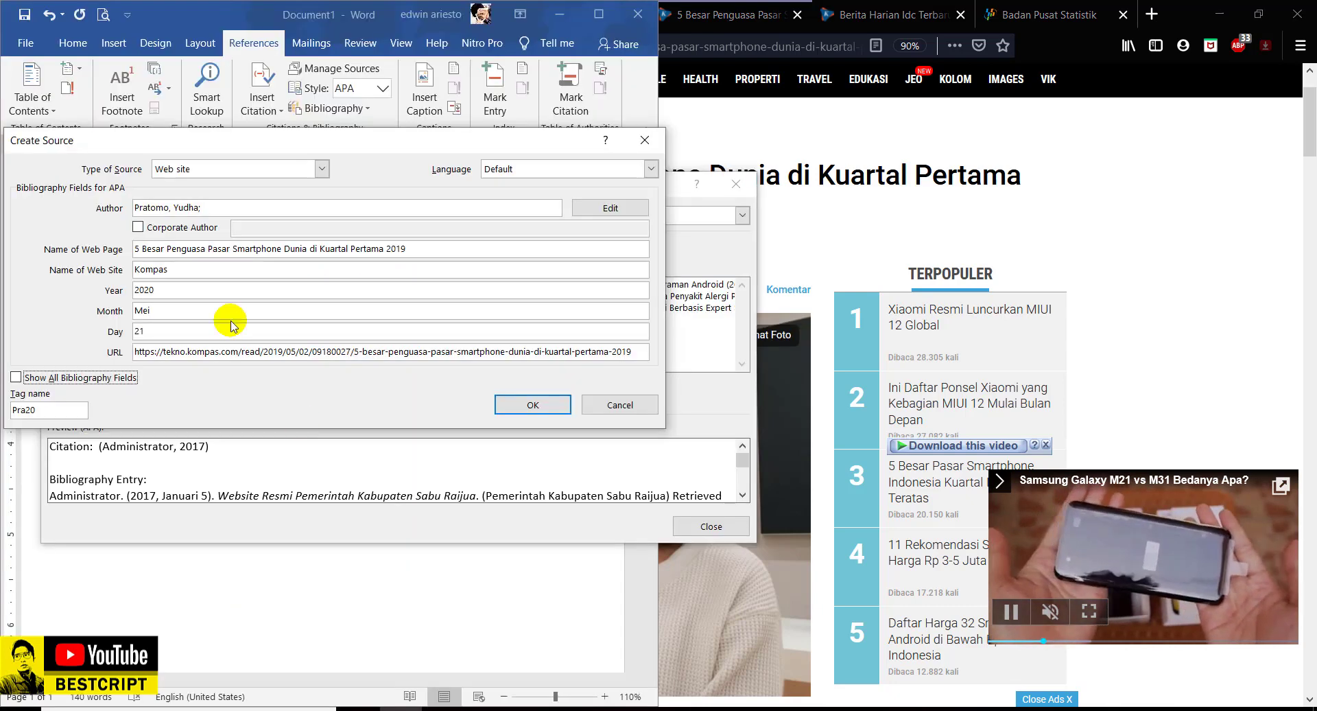
{"action": "left_click_drag", "start_coordinate": [164, 291], "coordinate": [110, 294]}
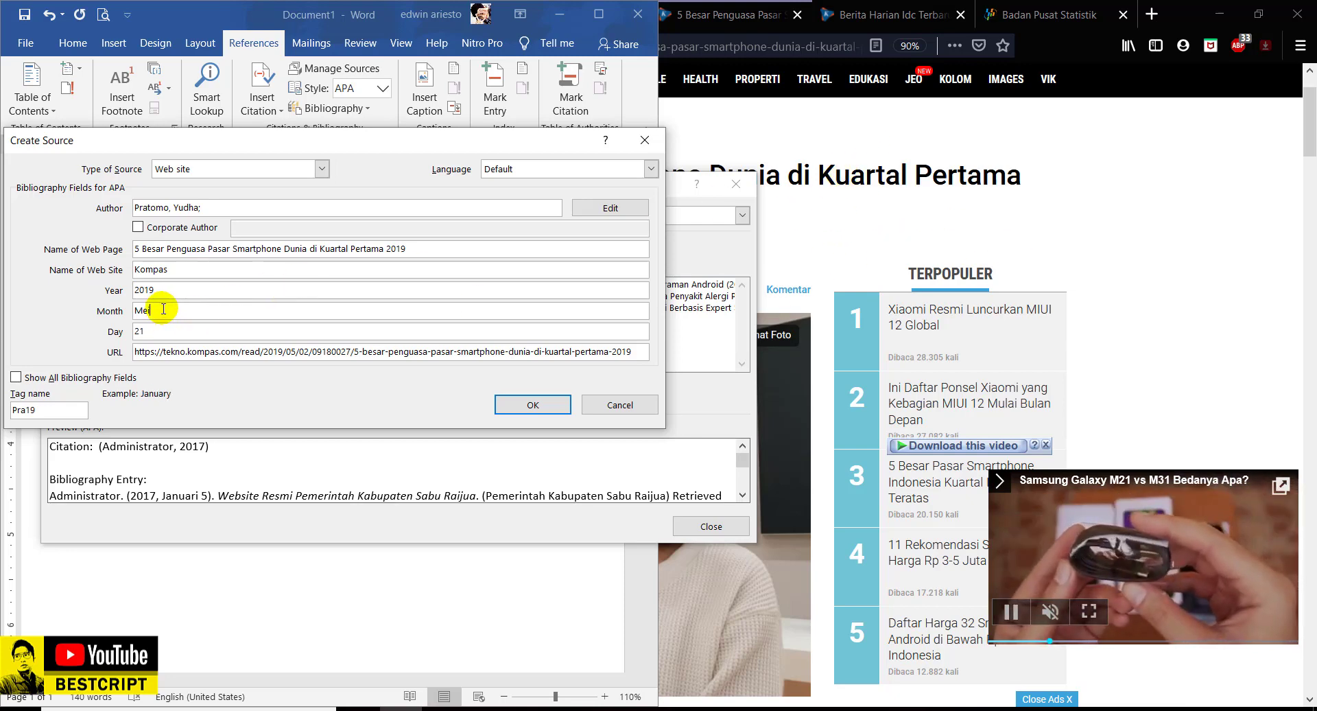
{"action": "left_click_drag", "start_coordinate": [163, 309], "coordinate": [128, 312]}
{"action": "left_click", "coordinate": [152, 332]}
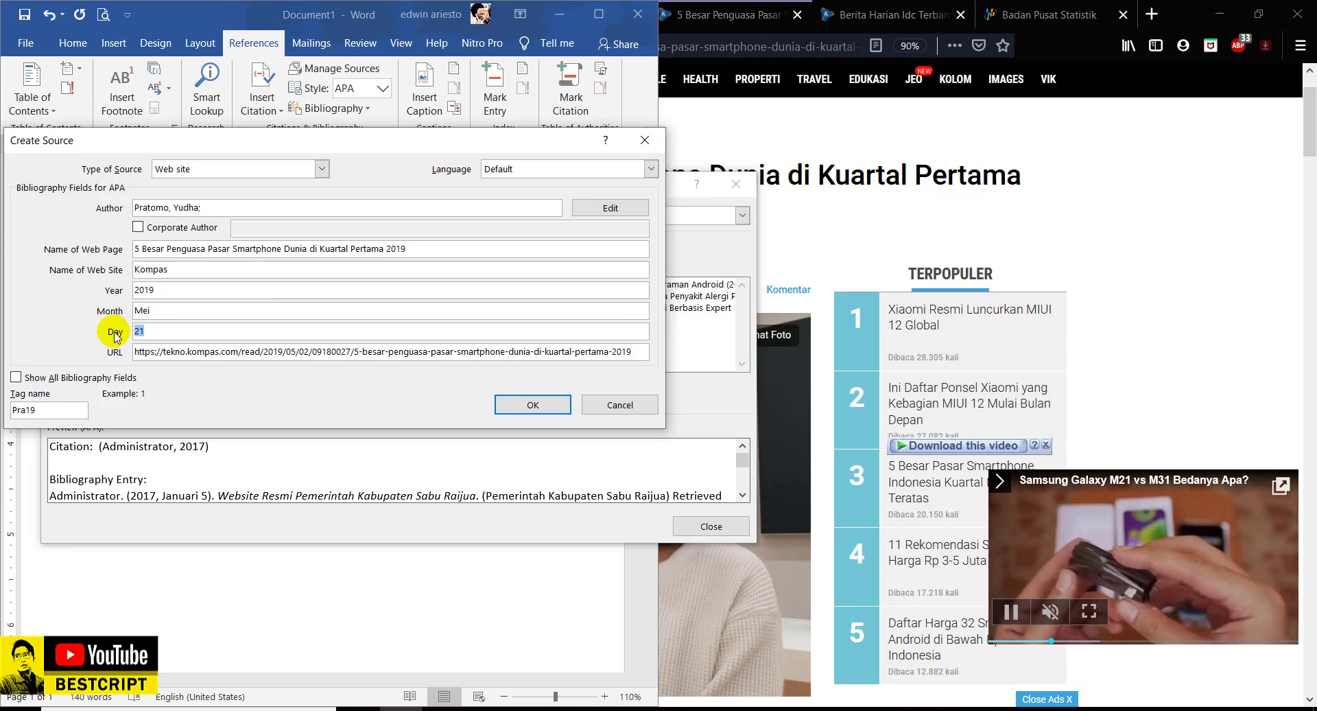
{"action": "key", "text": "BackSpace"}
{"action": "left_click", "coordinate": [885, 205]}
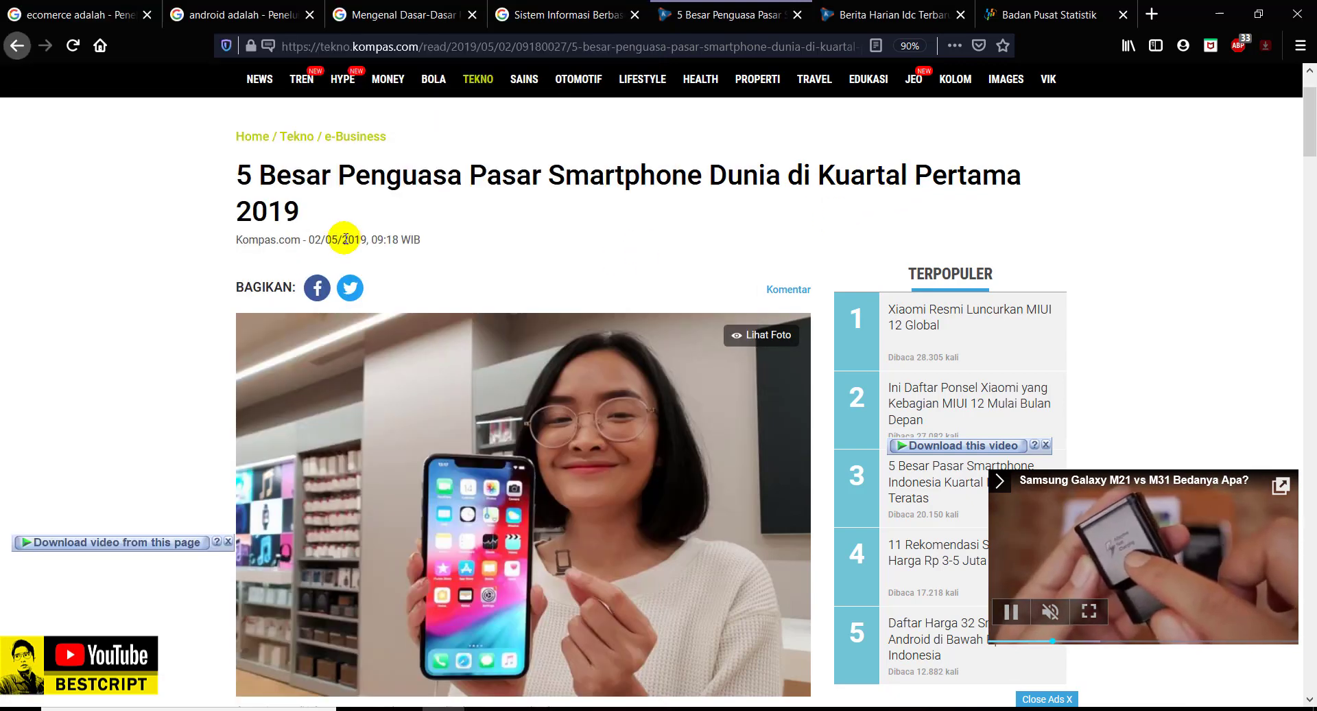
{"action": "left_click", "coordinate": [399, 709]}
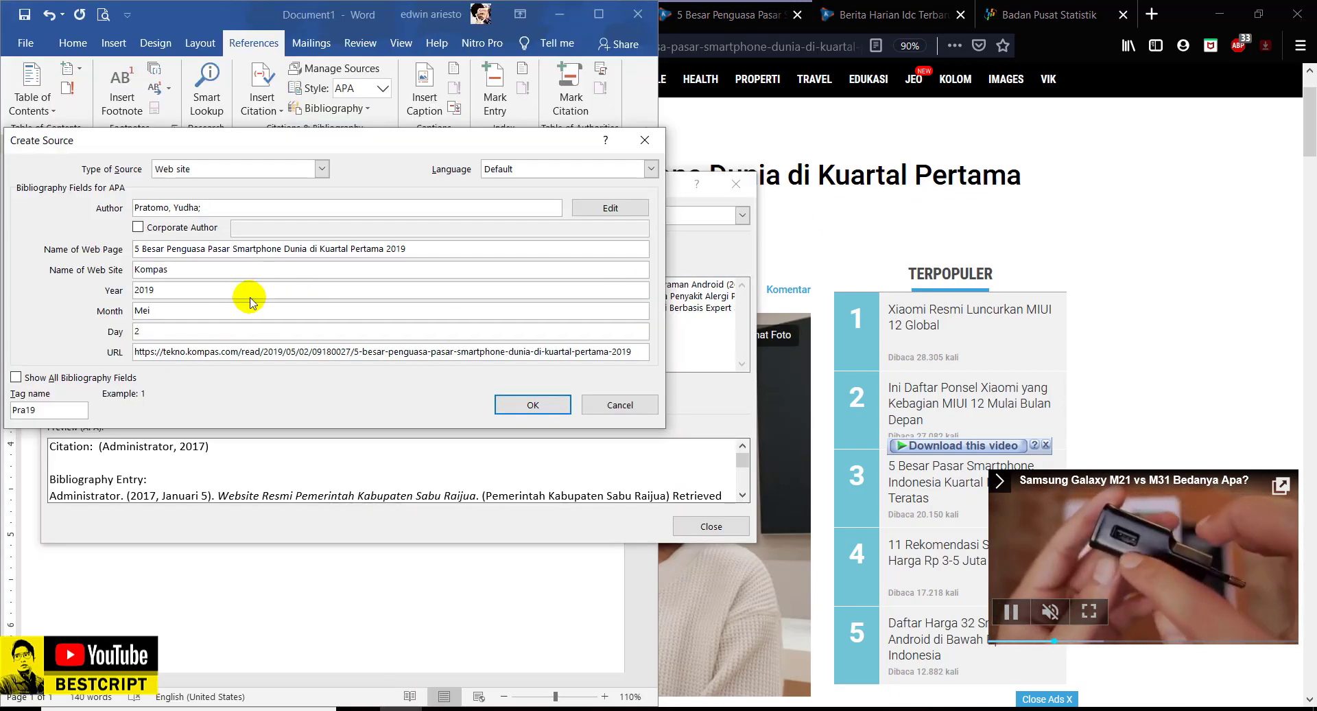
{"action": "left_click", "coordinate": [538, 412]}
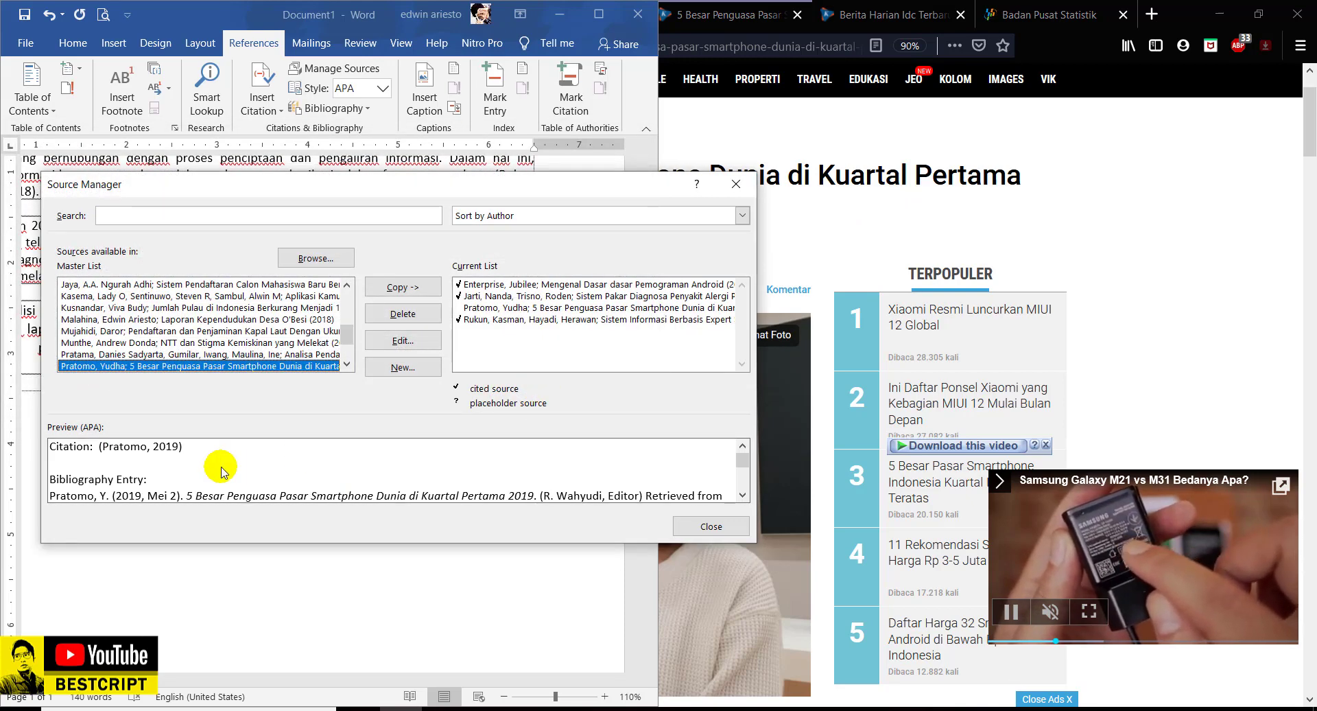
- Close Source Manager, insert the (Pratomo, 2019) citation, and maximize the Word window
{"action": "left_click", "coordinate": [742, 495]}
{"action": "left_click", "coordinate": [742, 495]}
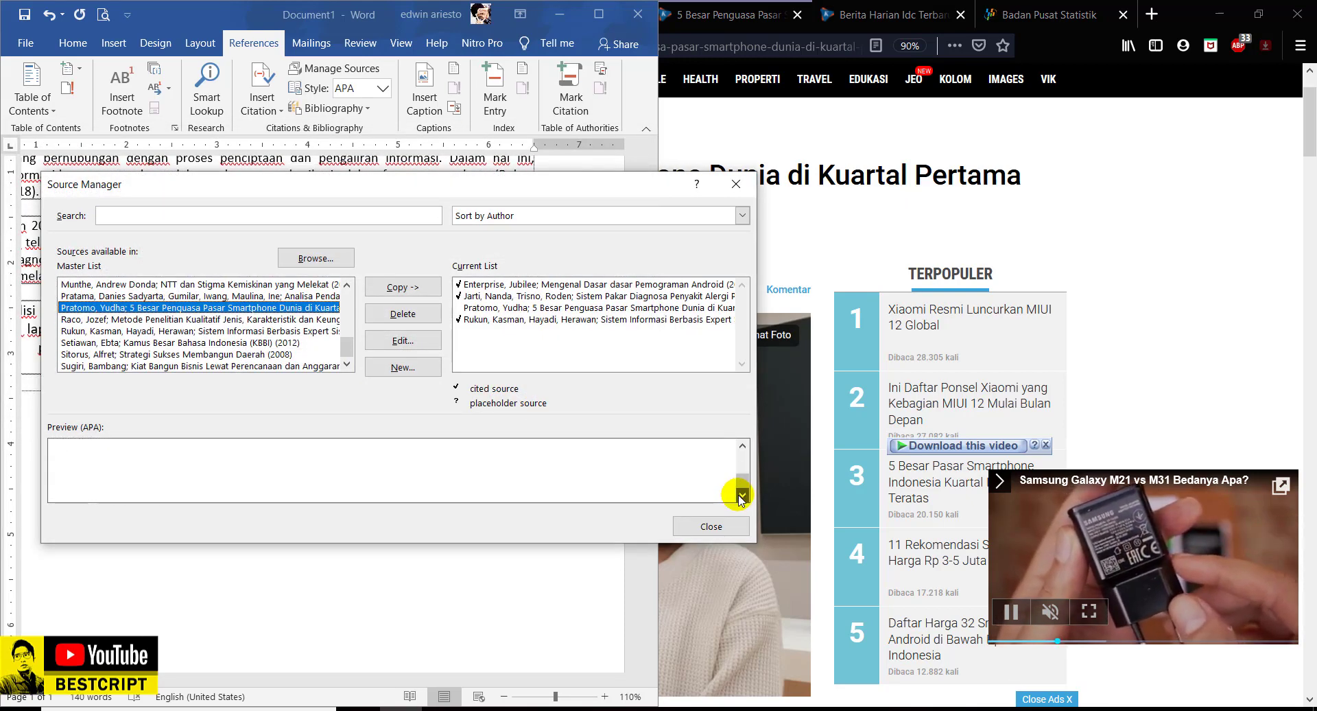
{"action": "left_click", "coordinate": [694, 527]}
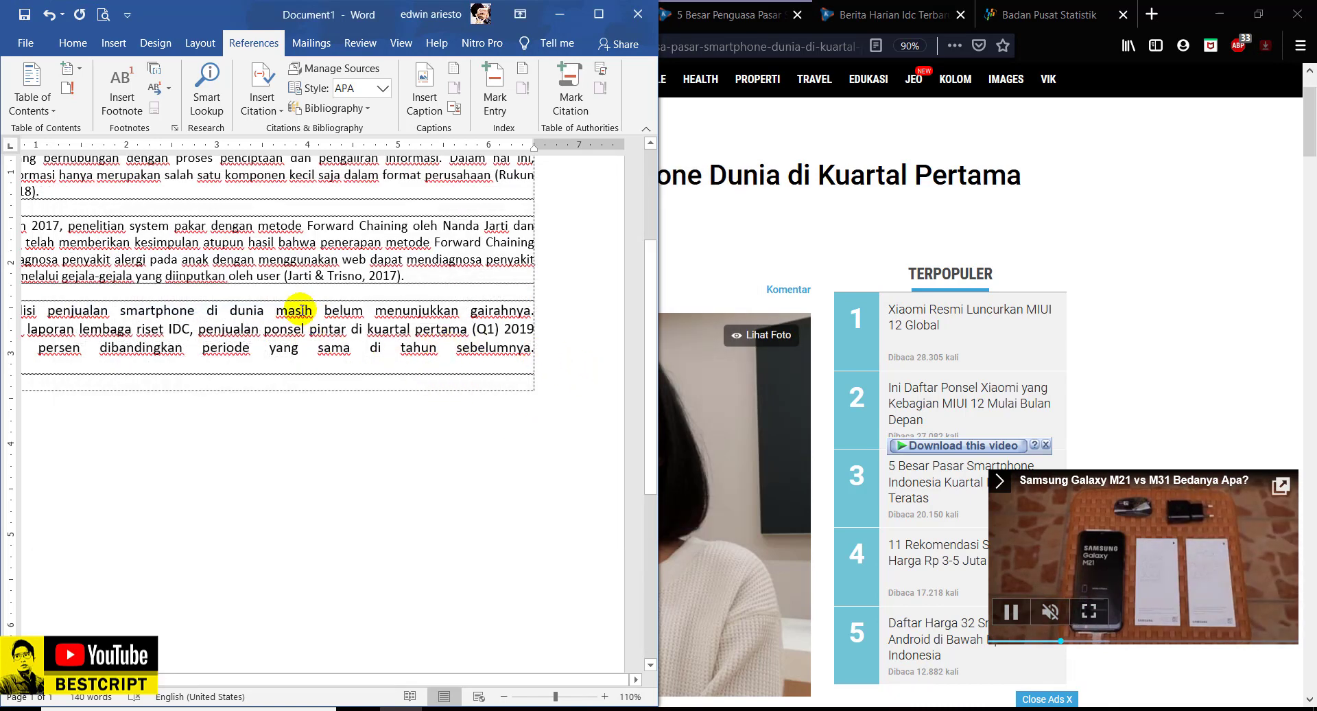
{"action": "left_click", "coordinate": [260, 93]}
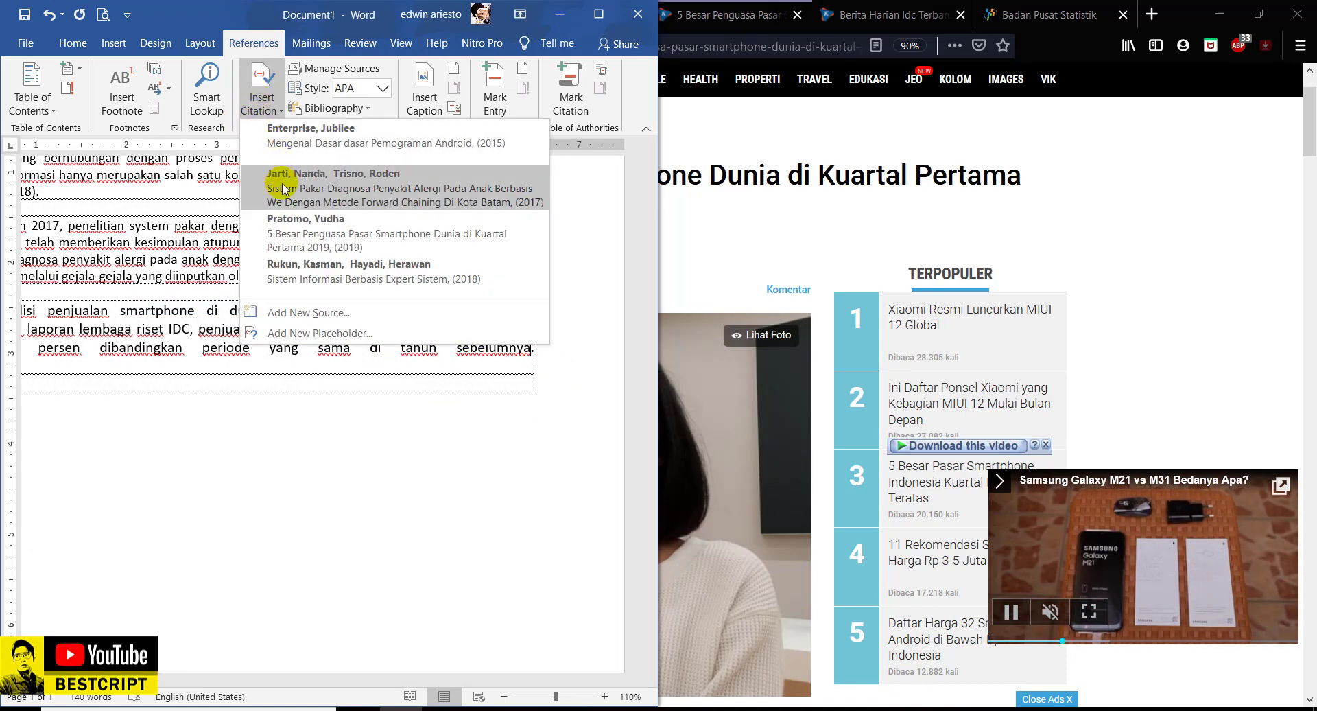
{"action": "left_click", "coordinate": [269, 227]}
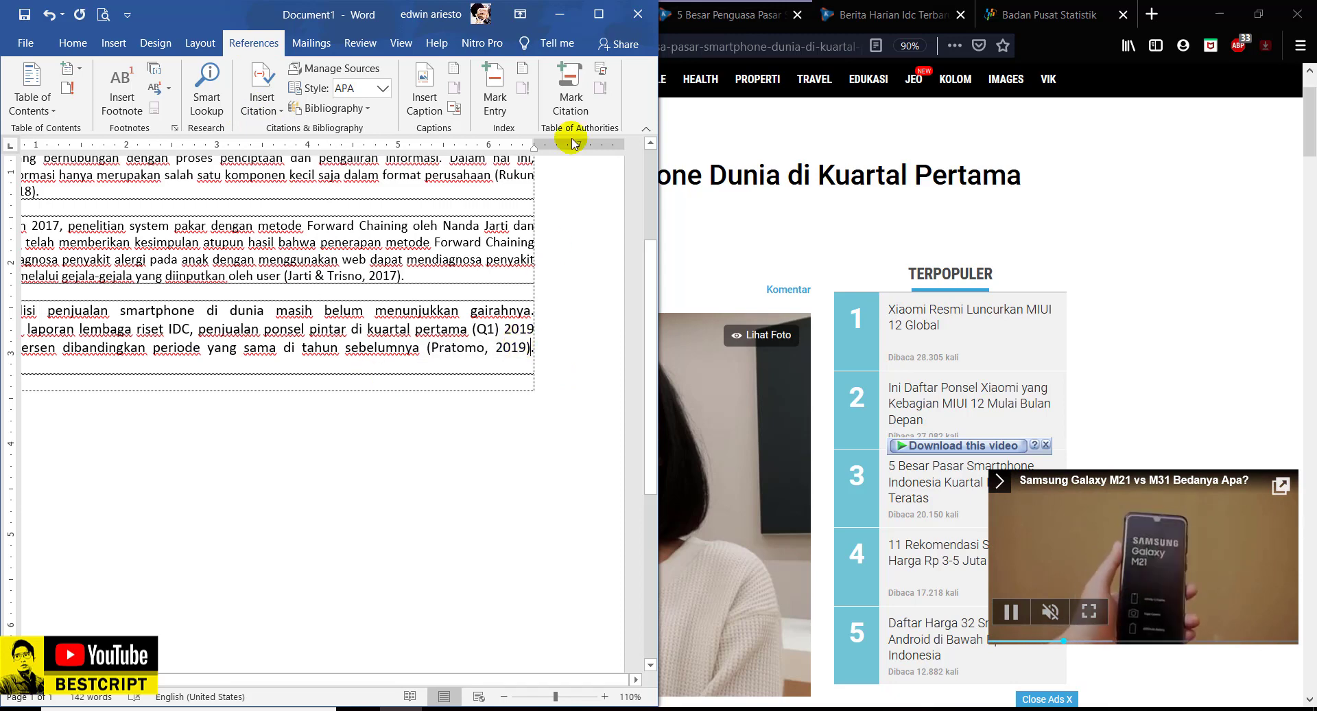
{"action": "left_click", "coordinate": [598, 14]}
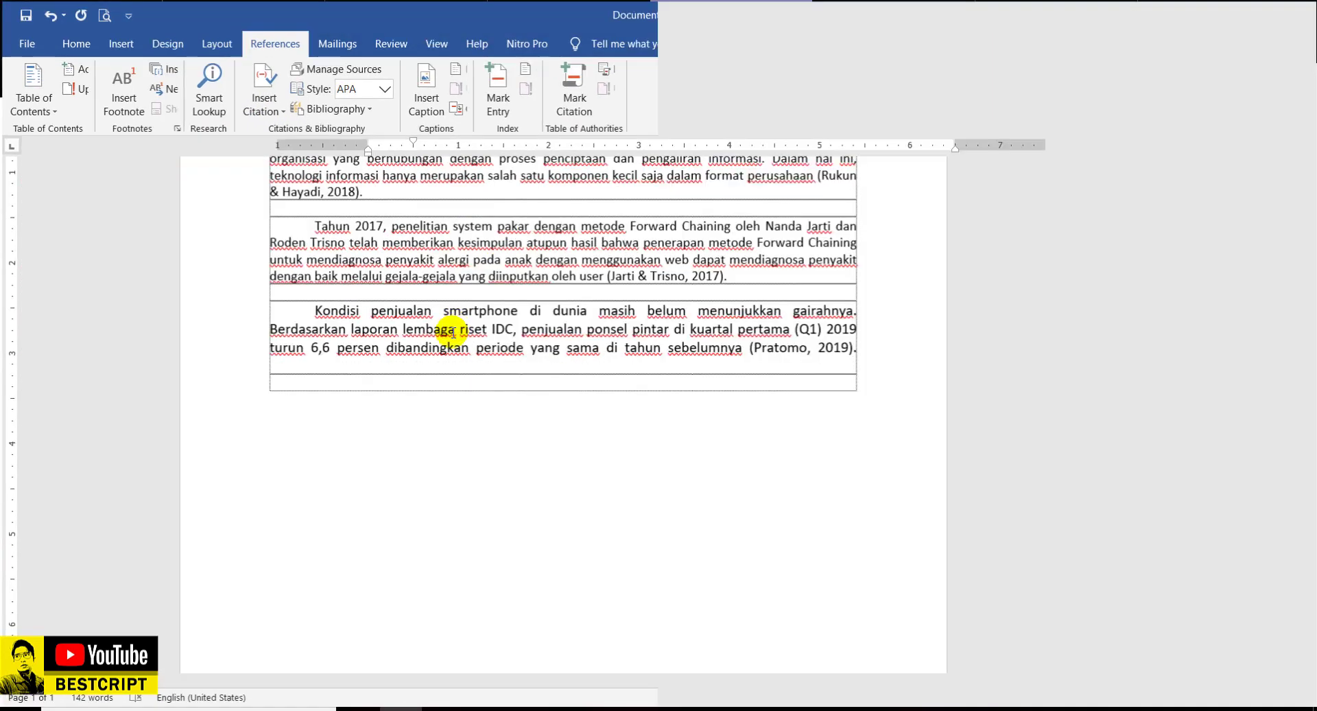
- Add a blank page after the last paragraph of the document
{"action": "left_click", "coordinate": [414, 367]}
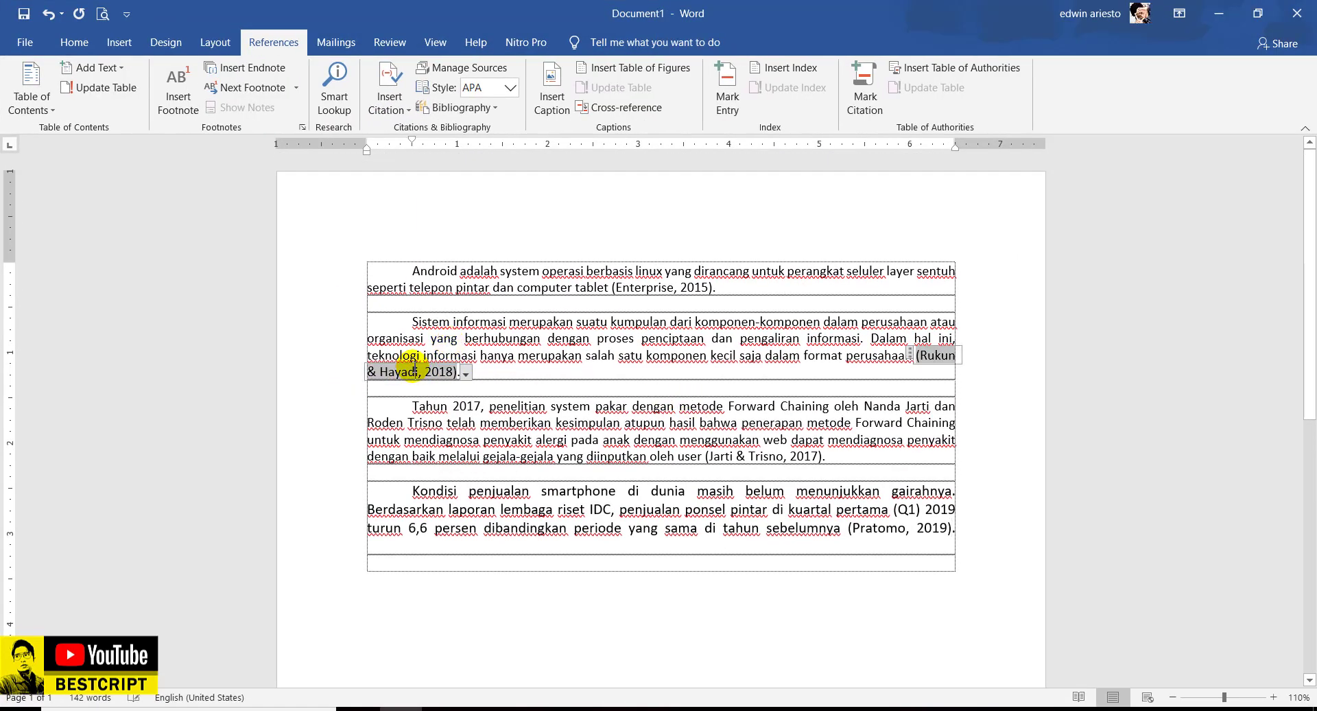
{"action": "left_click", "coordinate": [783, 467]}
{"action": "scroll", "coordinate": [768, 384], "scroll_direction": "down", "scroll_amount": 3}
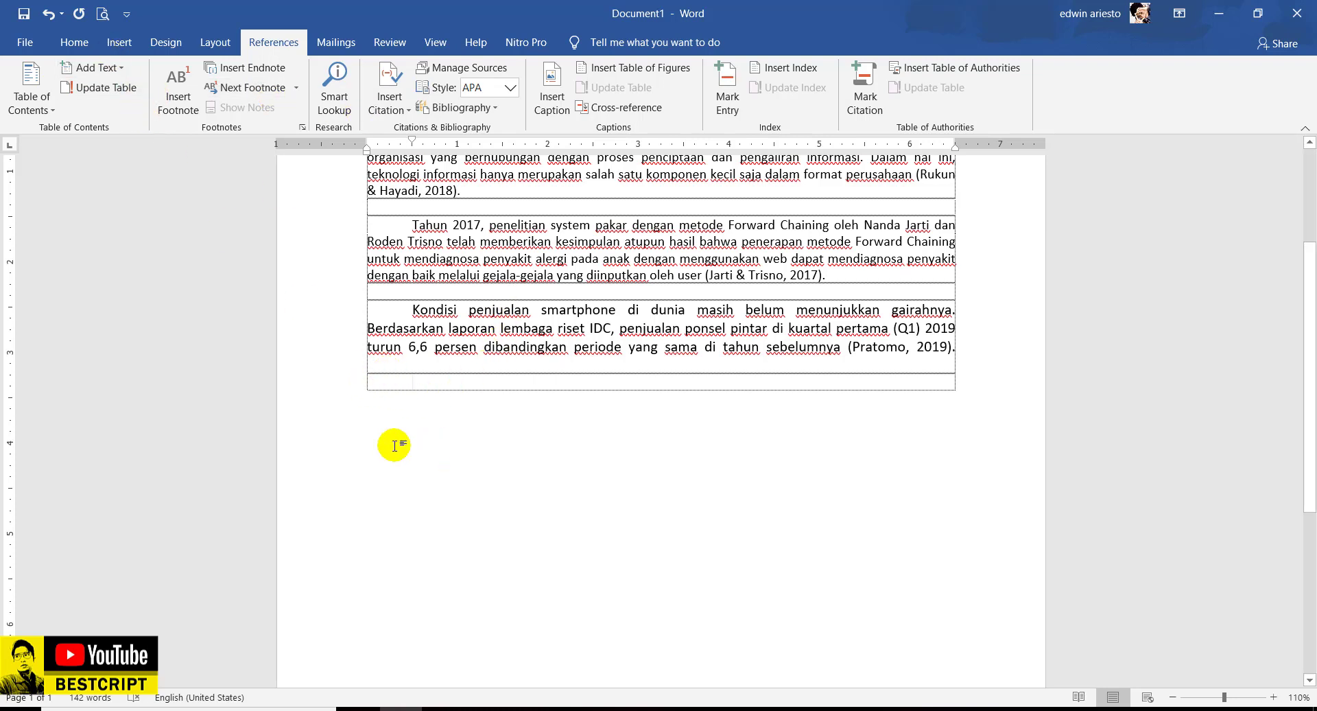
{"action": "key", "text": "Return"}
{"action": "key", "text": "Return"}
{"action": "key", "text": "Return"}
{"action": "key", "text": "Return"}
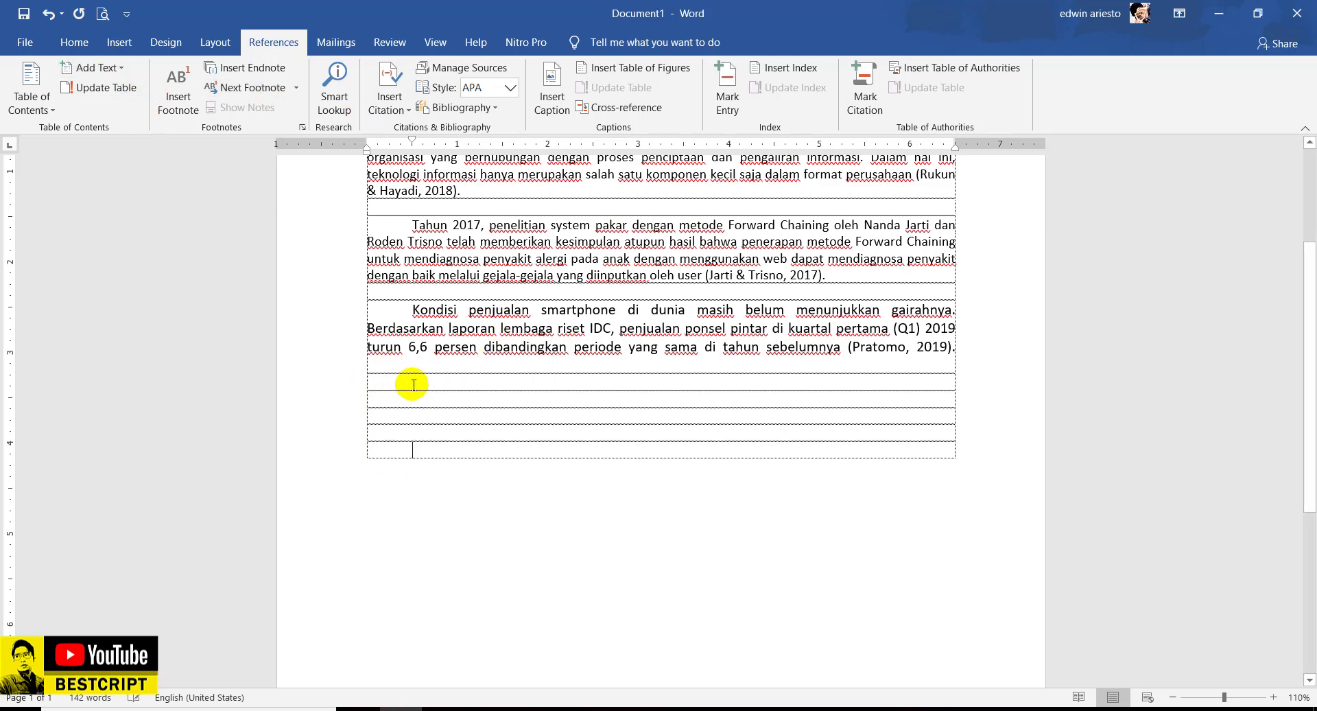
{"action": "key", "text": "BackSpace"}
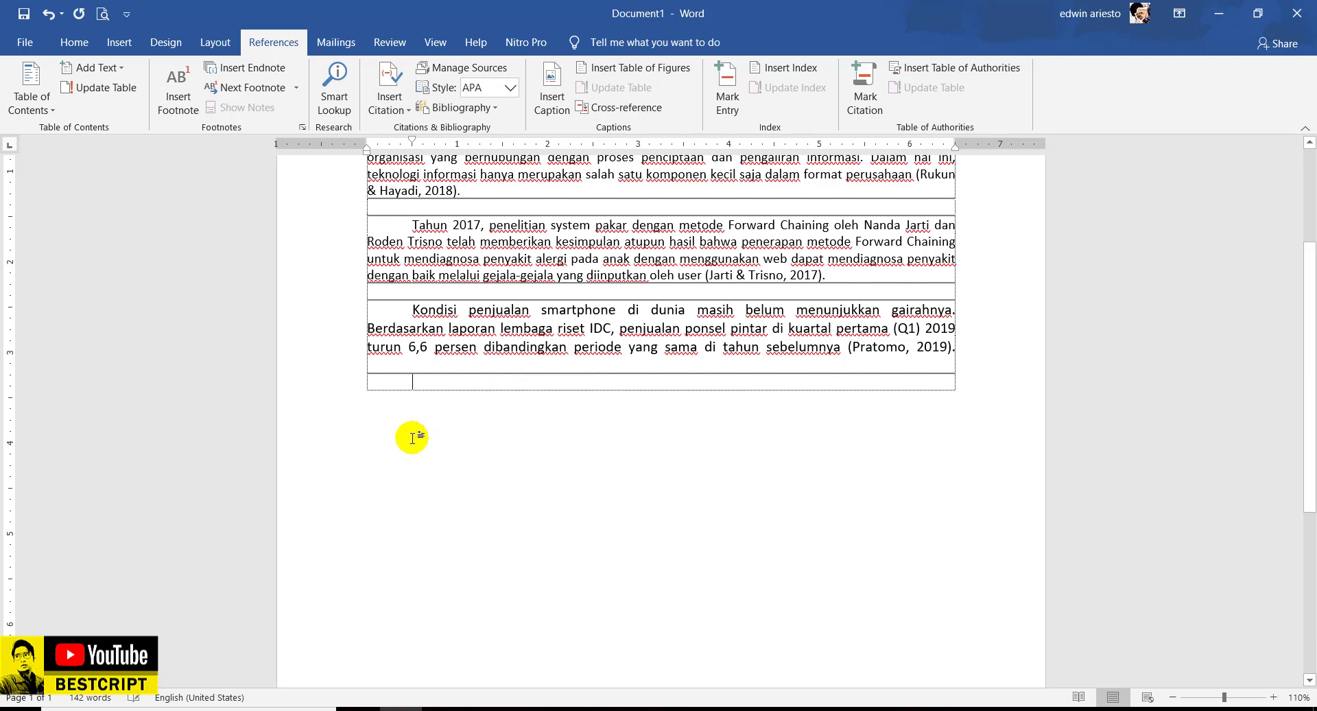
{"action": "left_click", "coordinate": [117, 43]}
{"action": "left_click", "coordinate": [60, 89]}
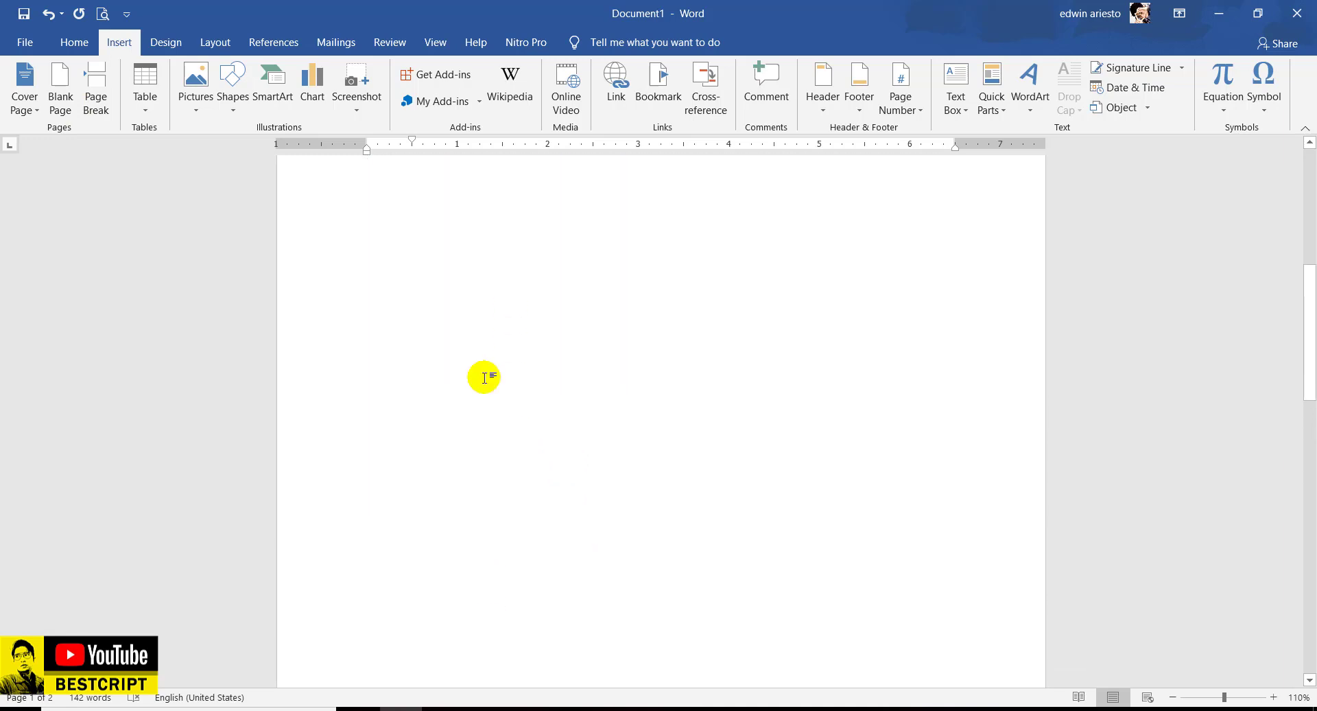
- Drag the first-line indent marker left on page 2 toward the margin
{"action": "scroll", "coordinate": [486, 513], "scroll_direction": "up", "scroll_amount": 5}
{"action": "scroll", "coordinate": [501, 516], "scroll_direction": "down", "scroll_amount": 5}
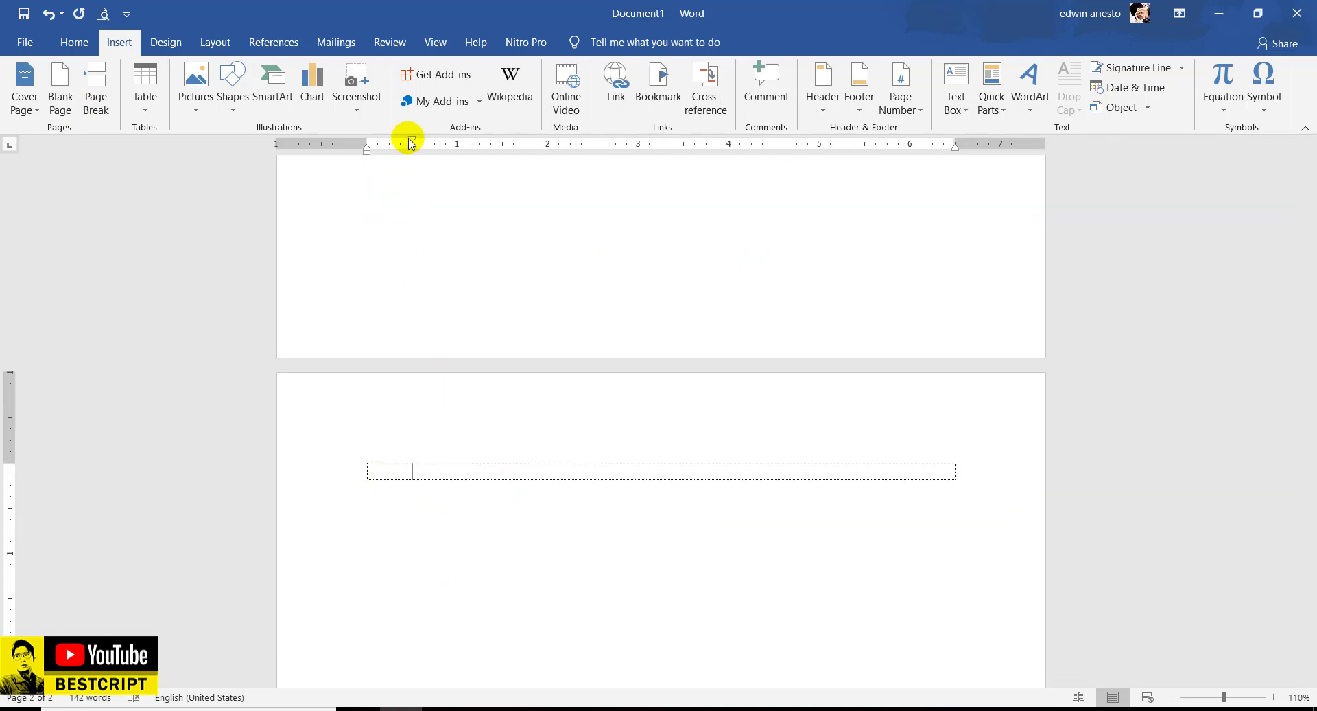
{"action": "left_click_drag", "start_coordinate": [412, 141], "coordinate": [367, 150]}
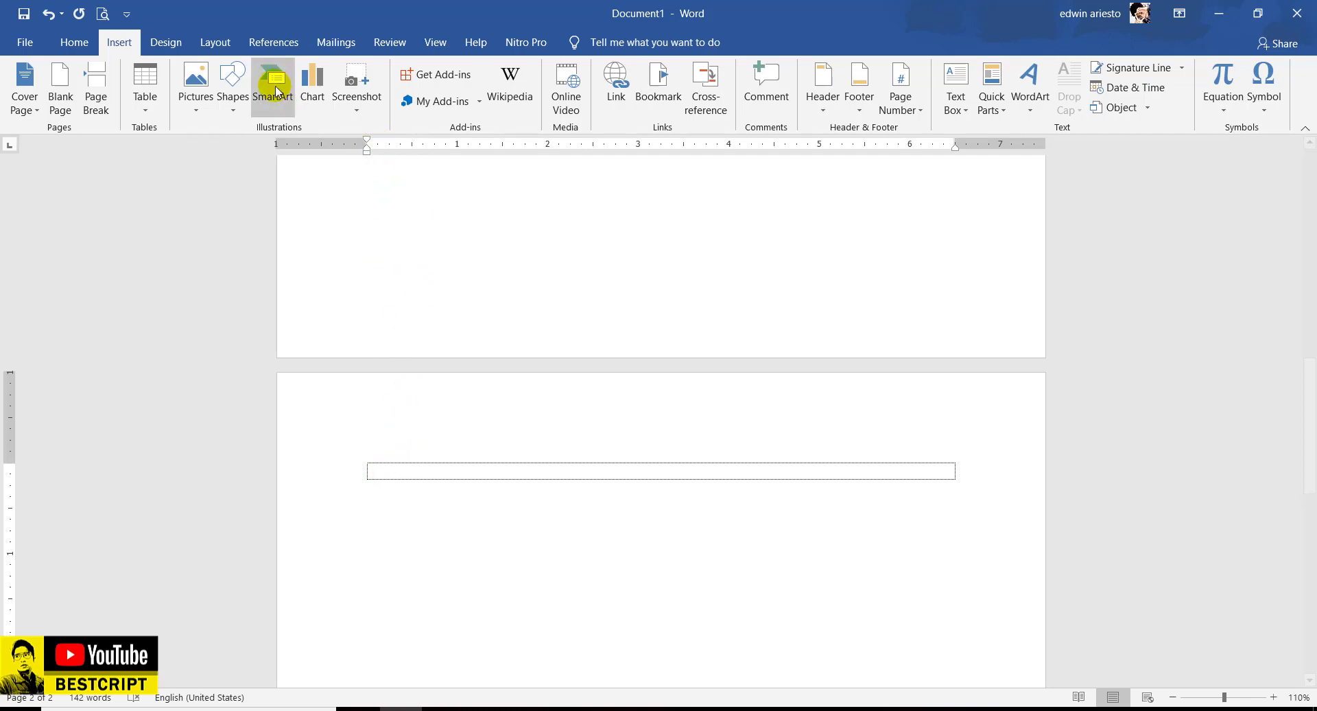
{"action": "left_click", "coordinate": [273, 42]}
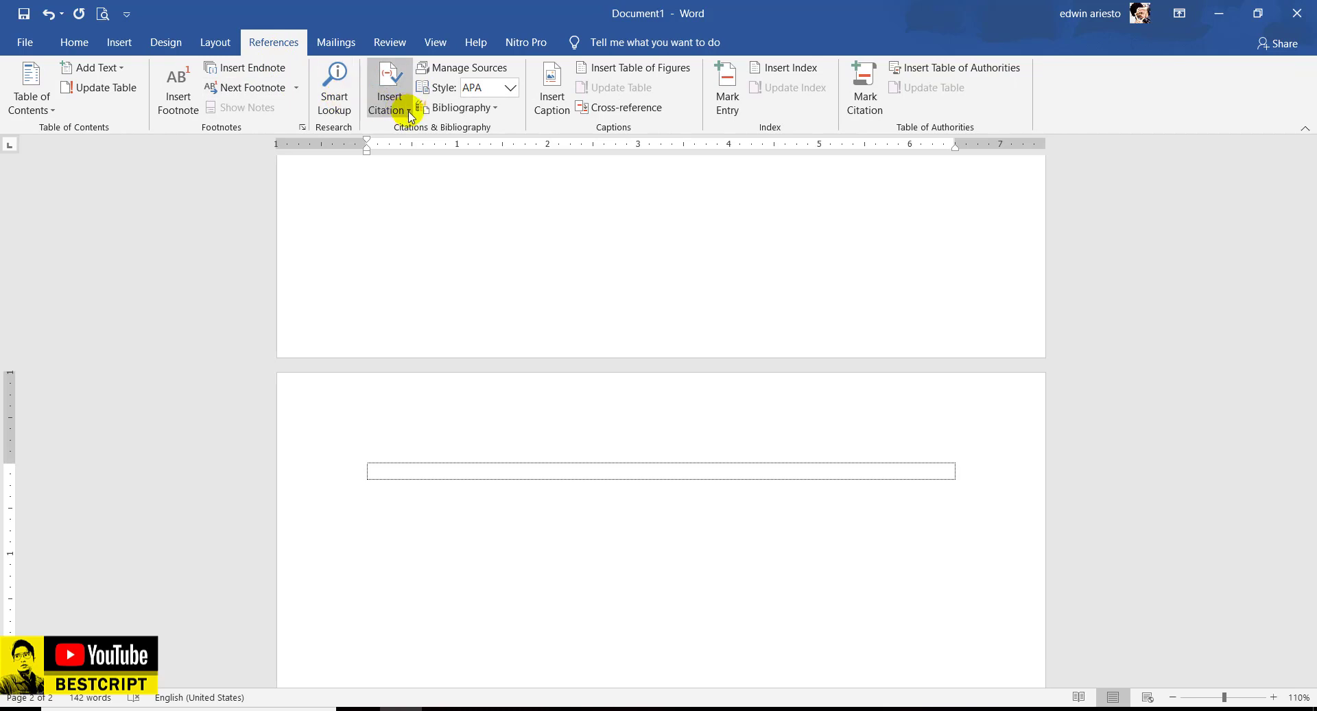
- Insert the built-in Bibliography of all four cited sources and check it in Print Preview
{"action": "left_click", "coordinate": [481, 109]}
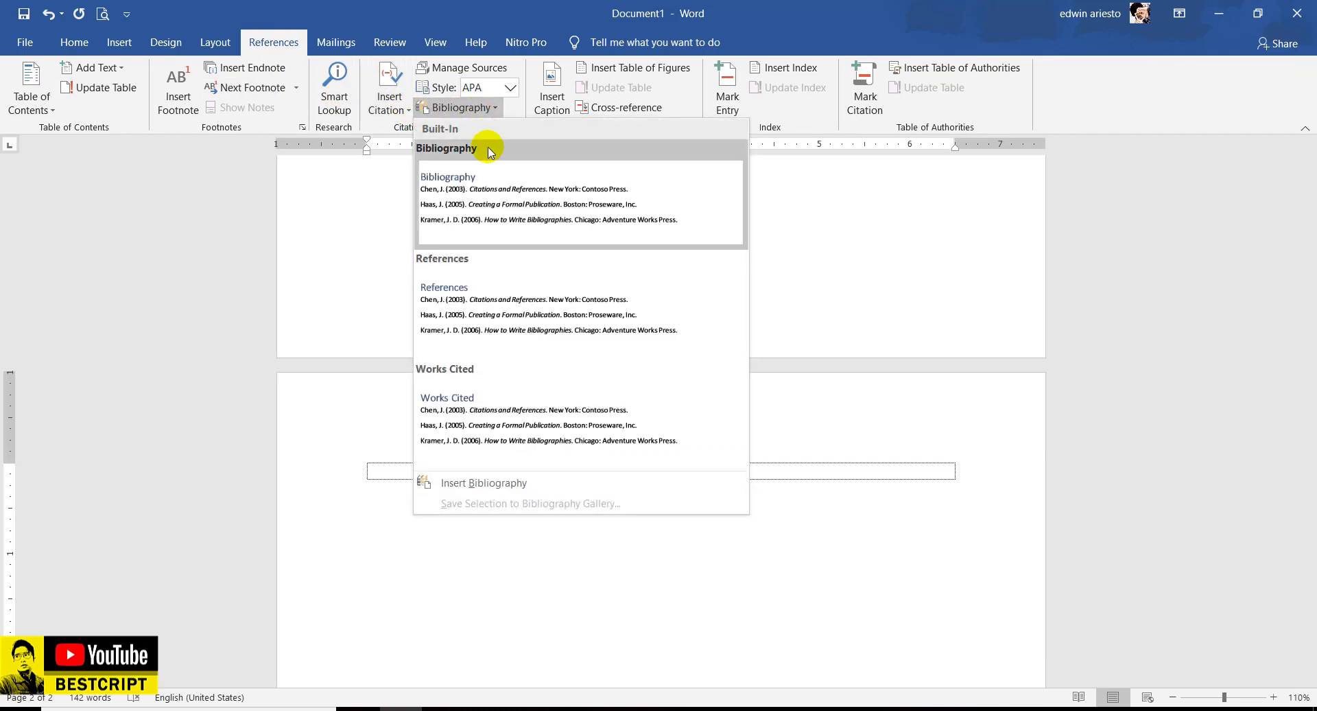
{"action": "left_click", "coordinate": [492, 204]}
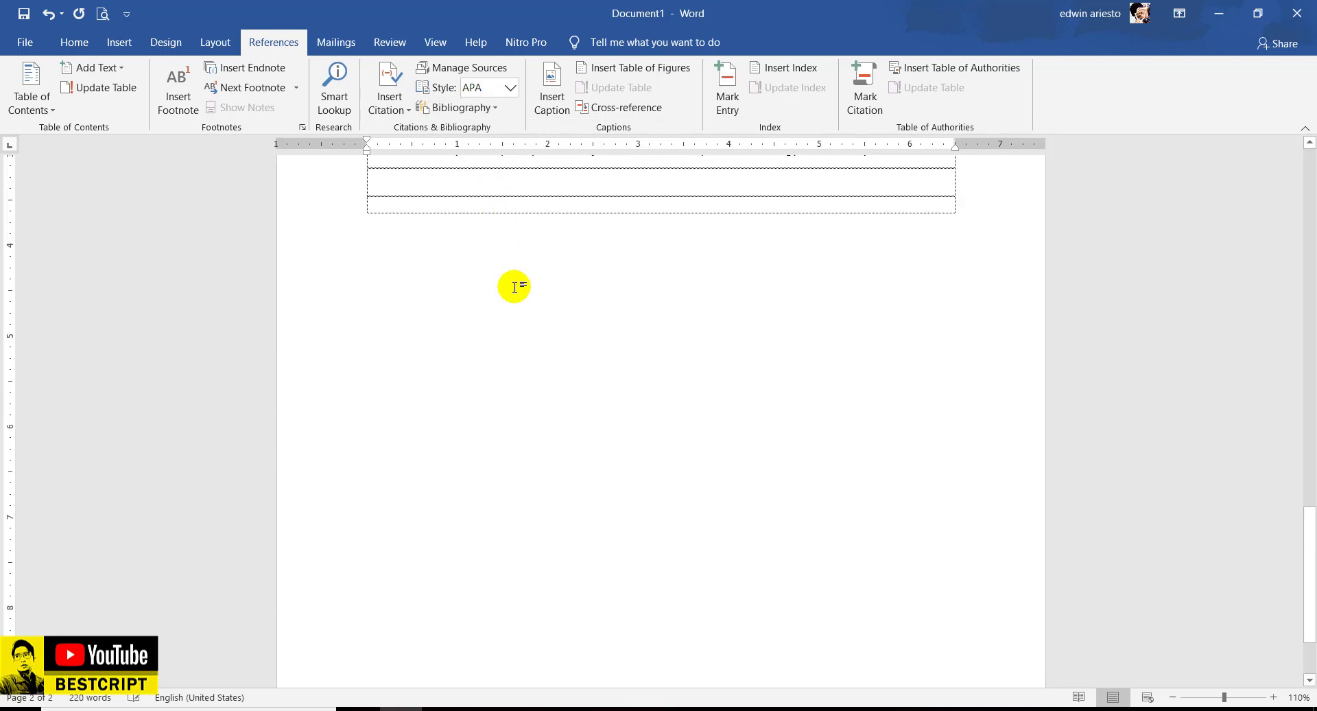
{"action": "scroll", "coordinate": [516, 288], "scroll_direction": "up", "scroll_amount": 3}
{"action": "left_click", "coordinate": [424, 282]}
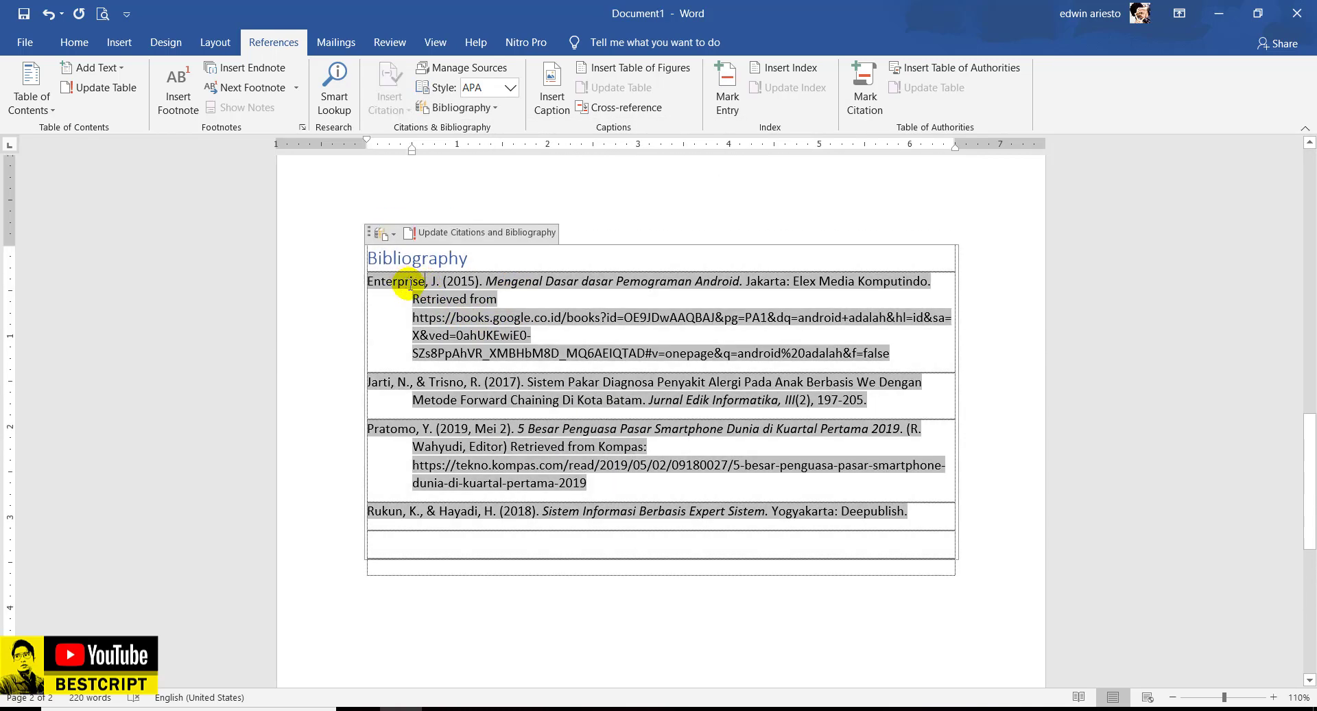
{"action": "left_click", "coordinate": [686, 555]}
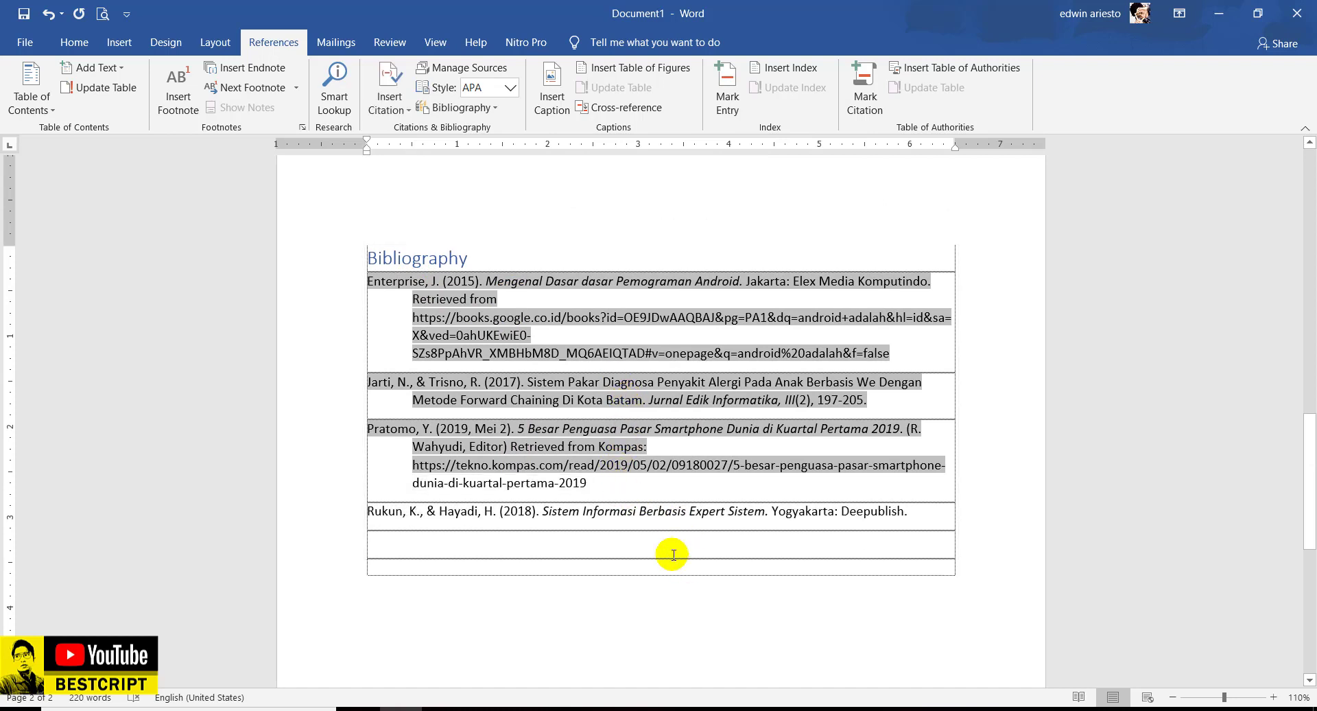
{"action": "double_click", "coordinate": [405, 433]}
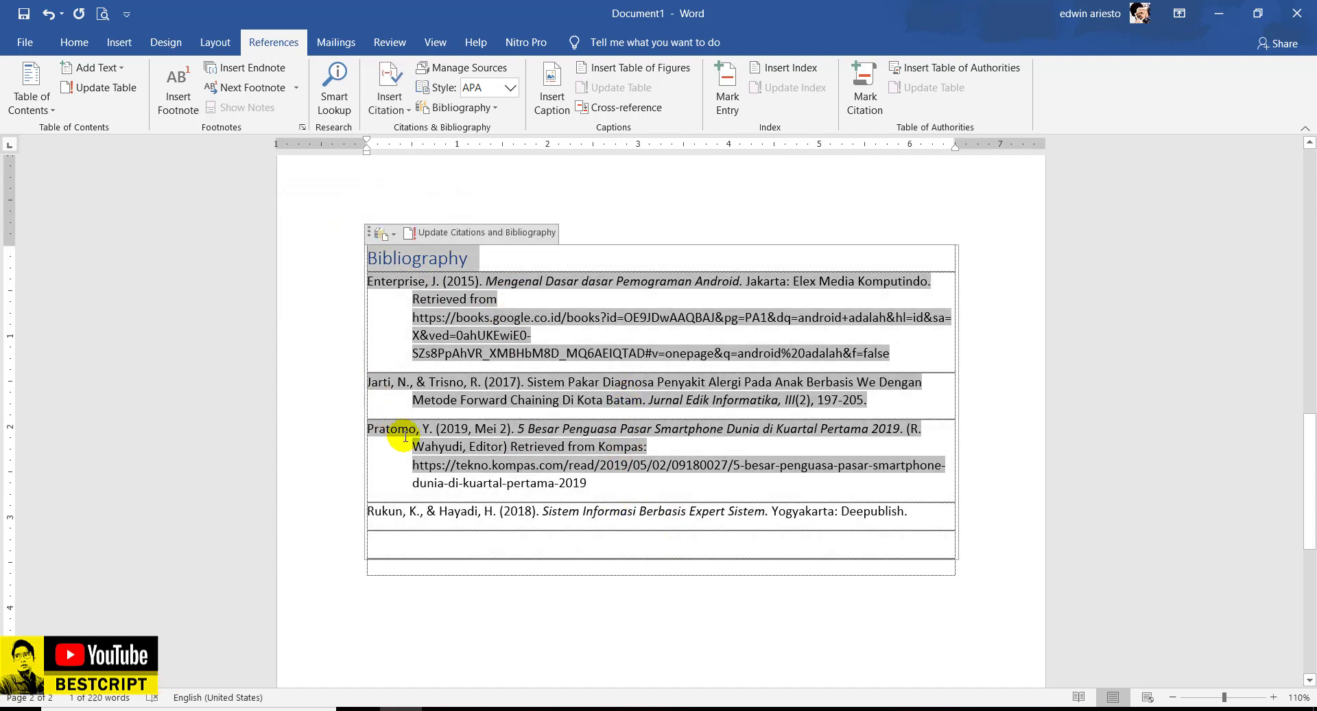
{"action": "left_click", "coordinate": [638, 478]}
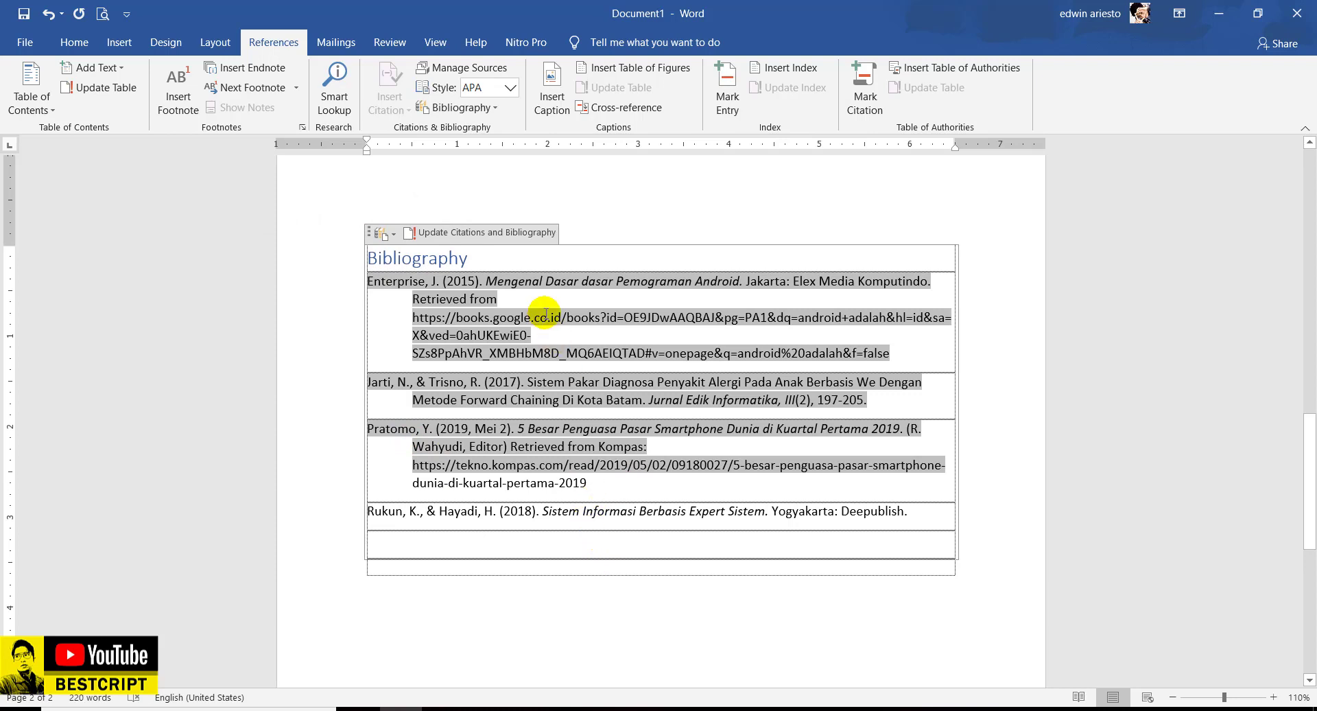
{"action": "left_click", "coordinate": [703, 607]}
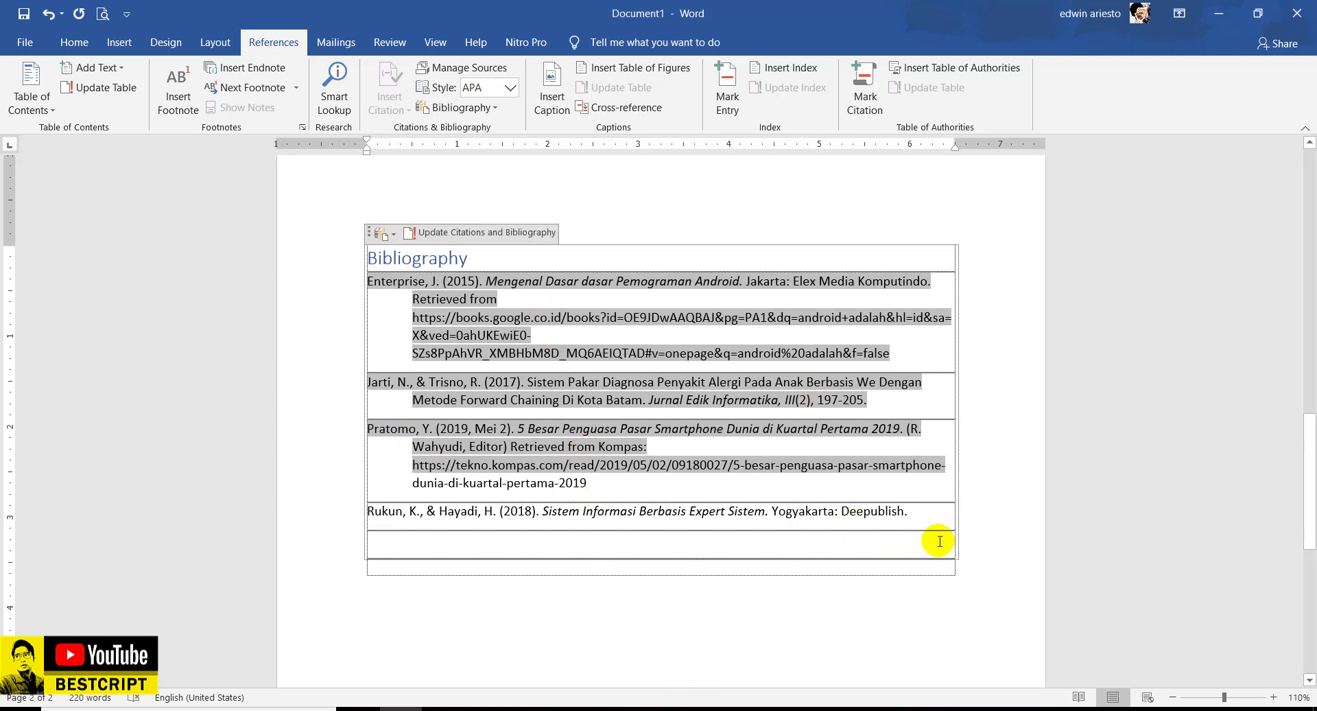
{"action": "left_click_drag", "start_coordinate": [912, 513], "coordinate": [919, 519]}
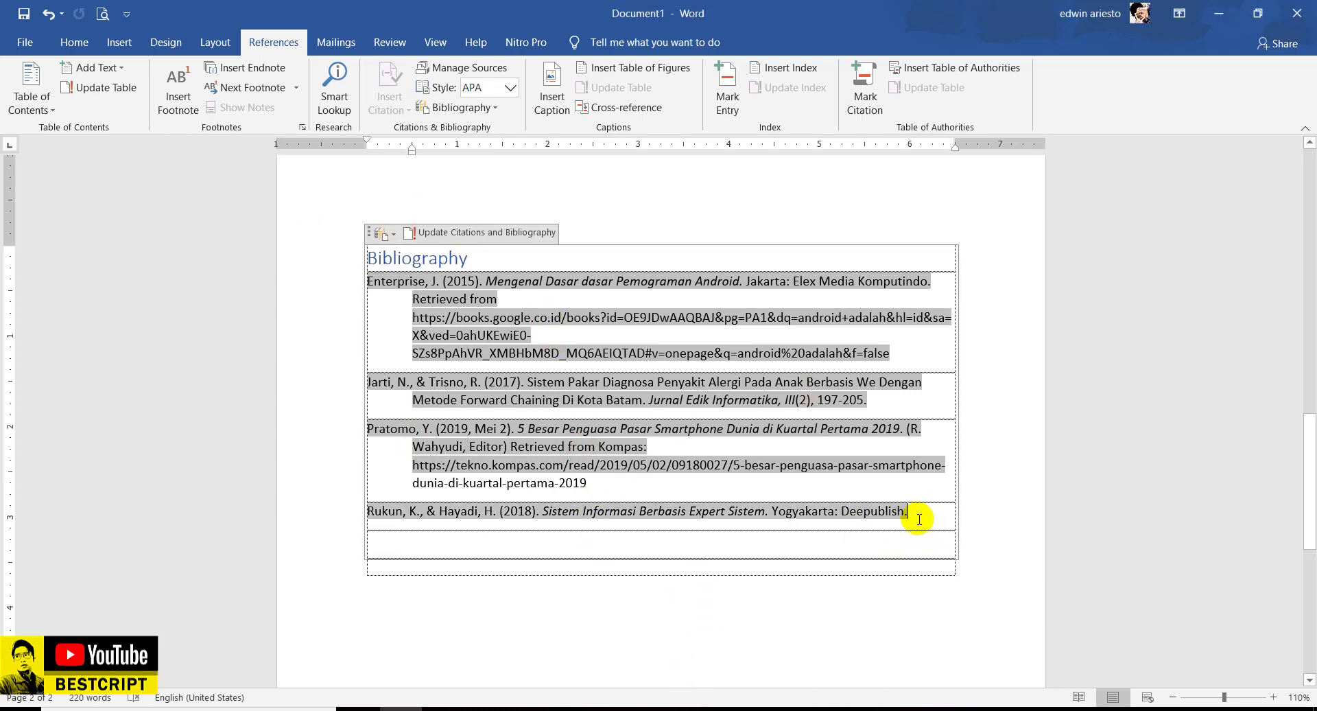
{"action": "left_click", "coordinate": [465, 614]}
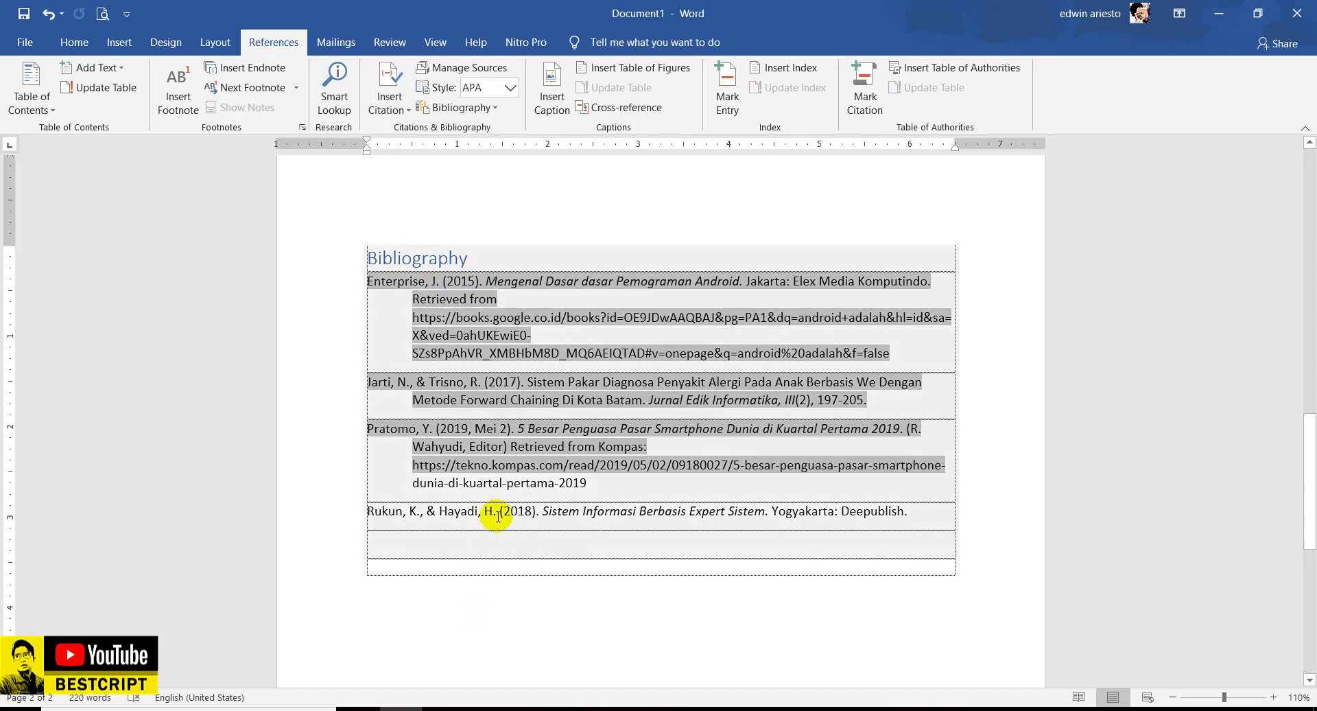
{"action": "left_click", "coordinate": [102, 15]}
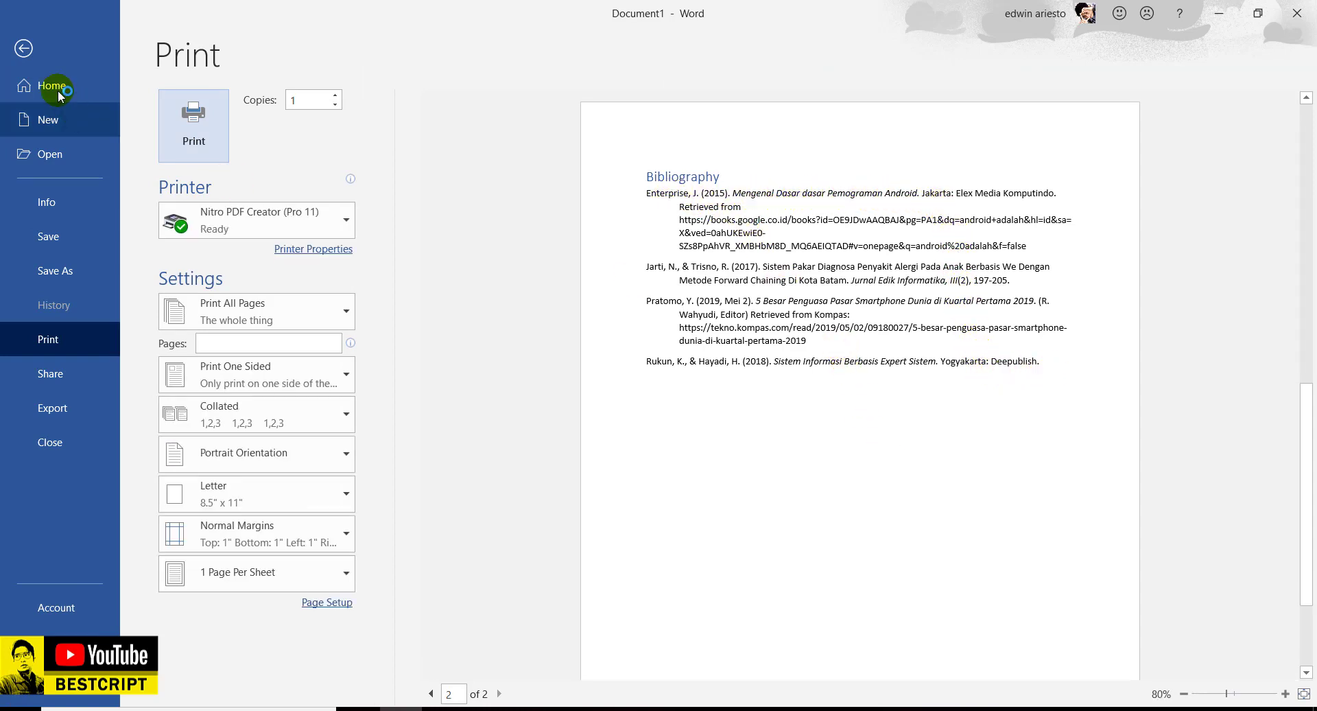
{"action": "left_click", "coordinate": [28, 51]}
- Rename the Bibliography heading to DAFTAR PUSTAKA with a blank line below it
{"action": "double_click", "coordinate": [386, 258]}
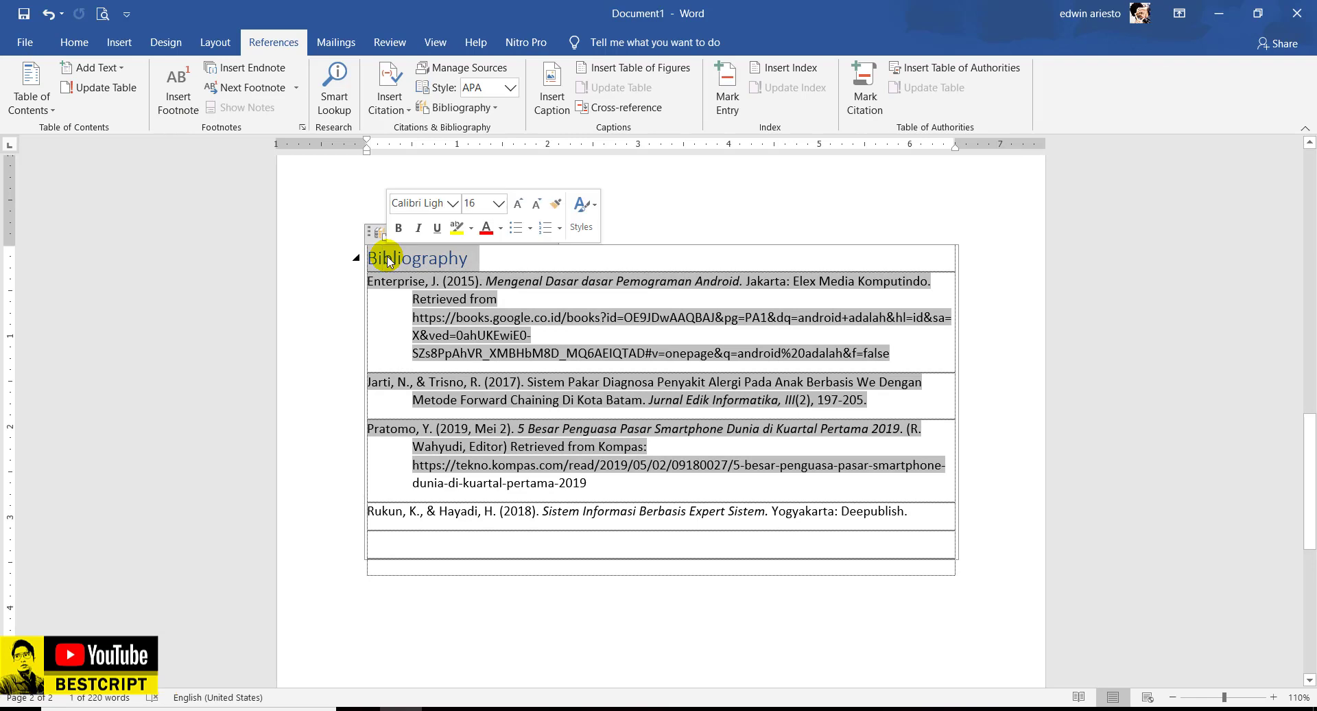
{"action": "type", "text": "DAFTAR PUSTAKA"}
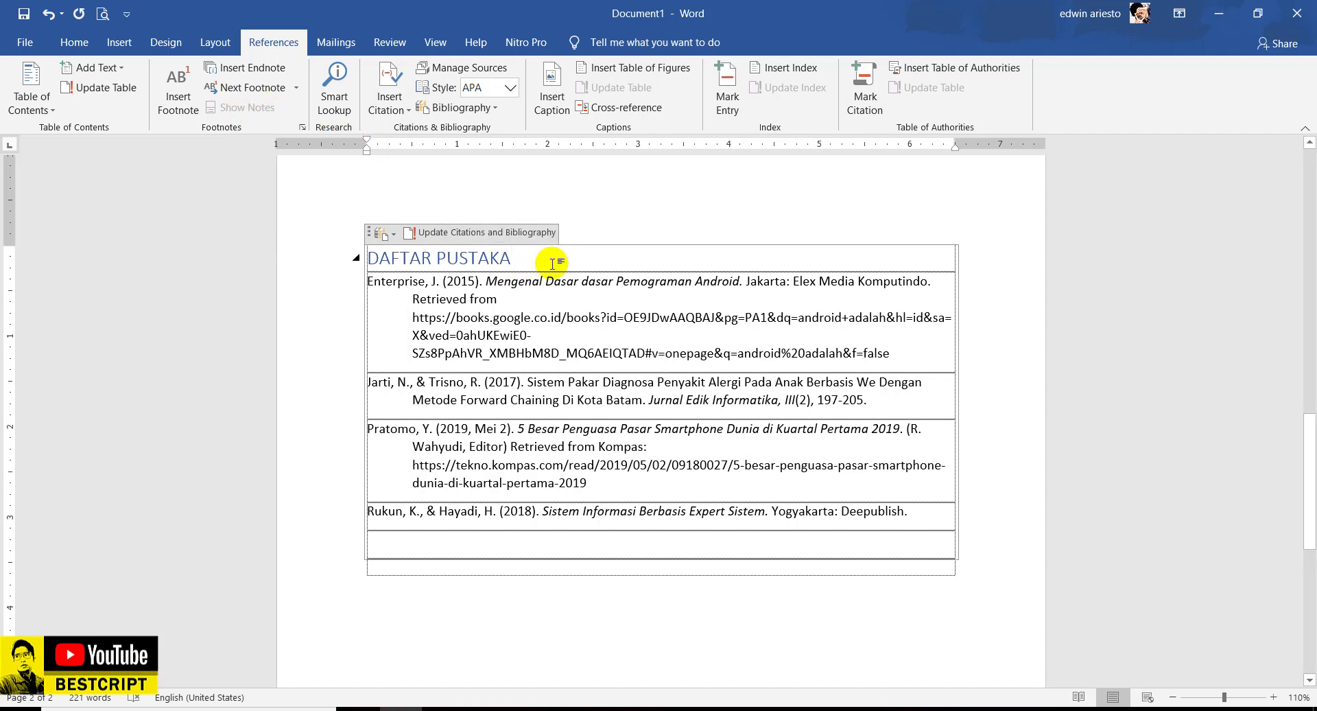
{"action": "key", "text": "Return"}
{"action": "left_click_drag", "start_coordinate": [541, 258], "coordinate": [367, 254]}
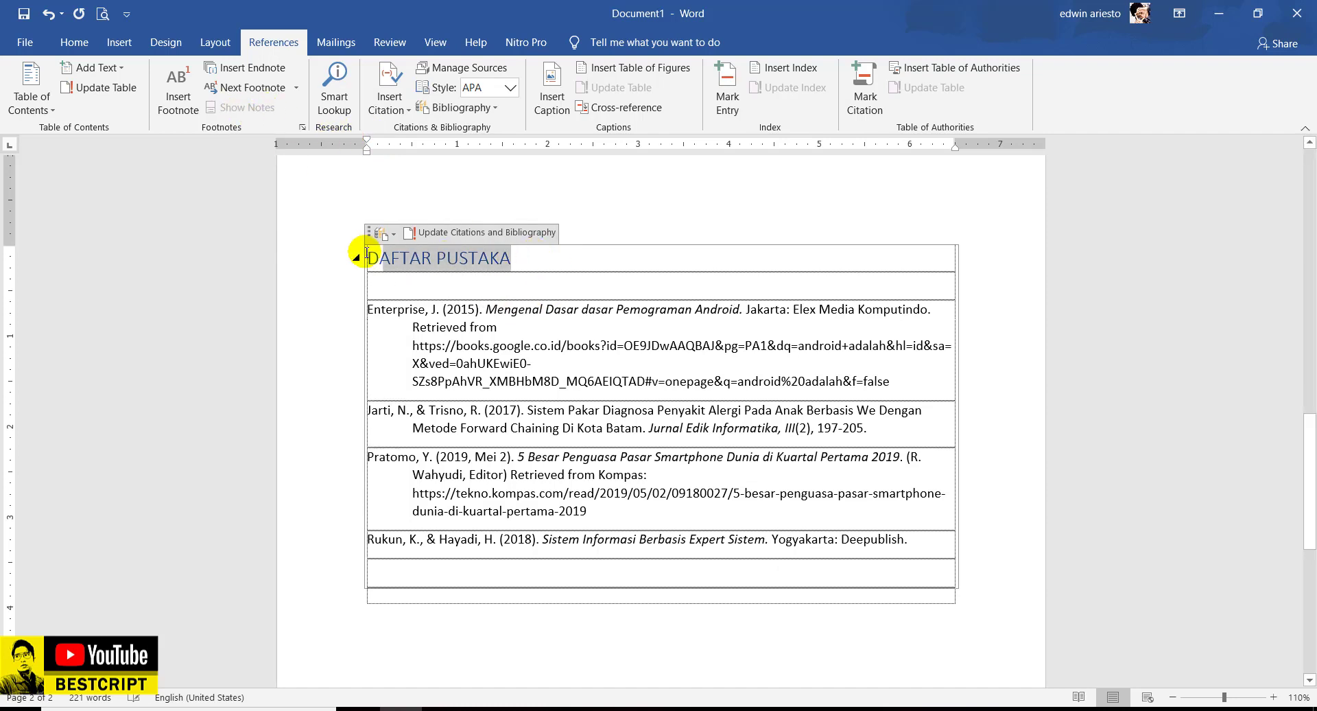
- Make the DAFTAR PUSTAKA heading bold, centred, and Automatic black
{"action": "left_click", "coordinate": [73, 42]}
{"action": "left_click", "coordinate": [159, 99]}
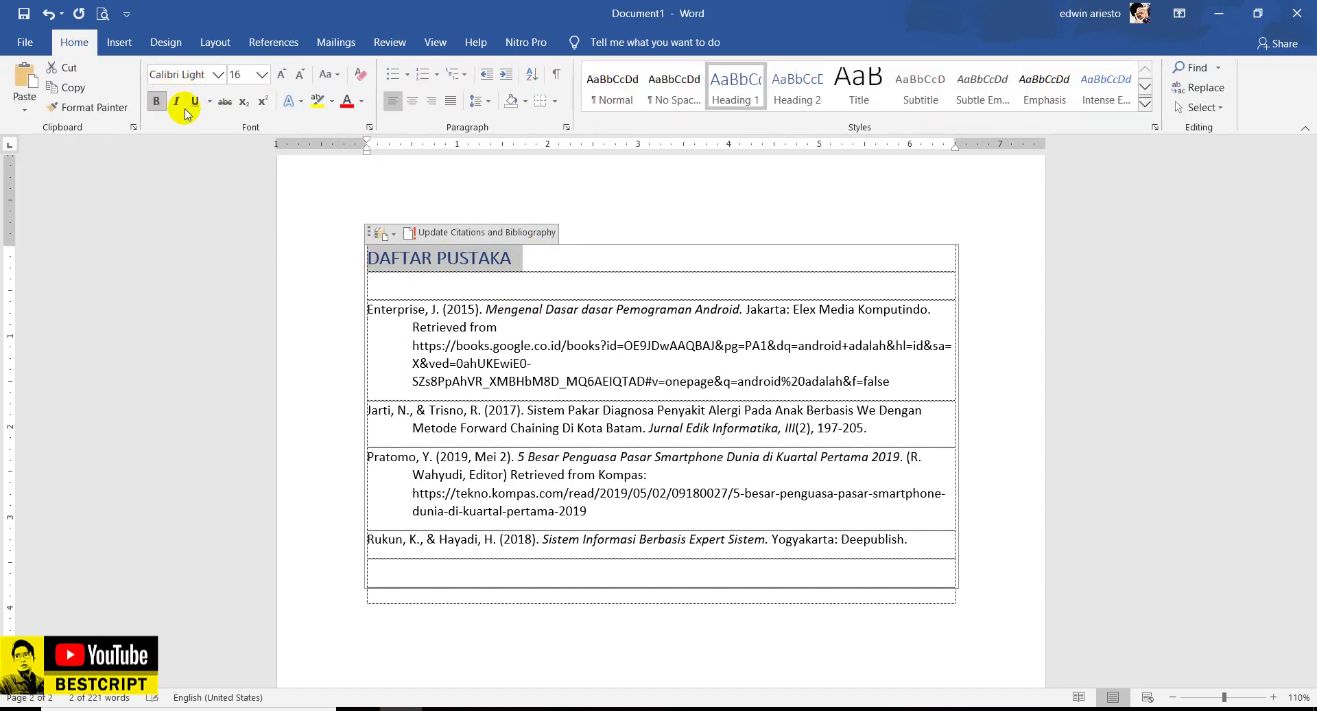
{"action": "left_click", "coordinate": [420, 107]}
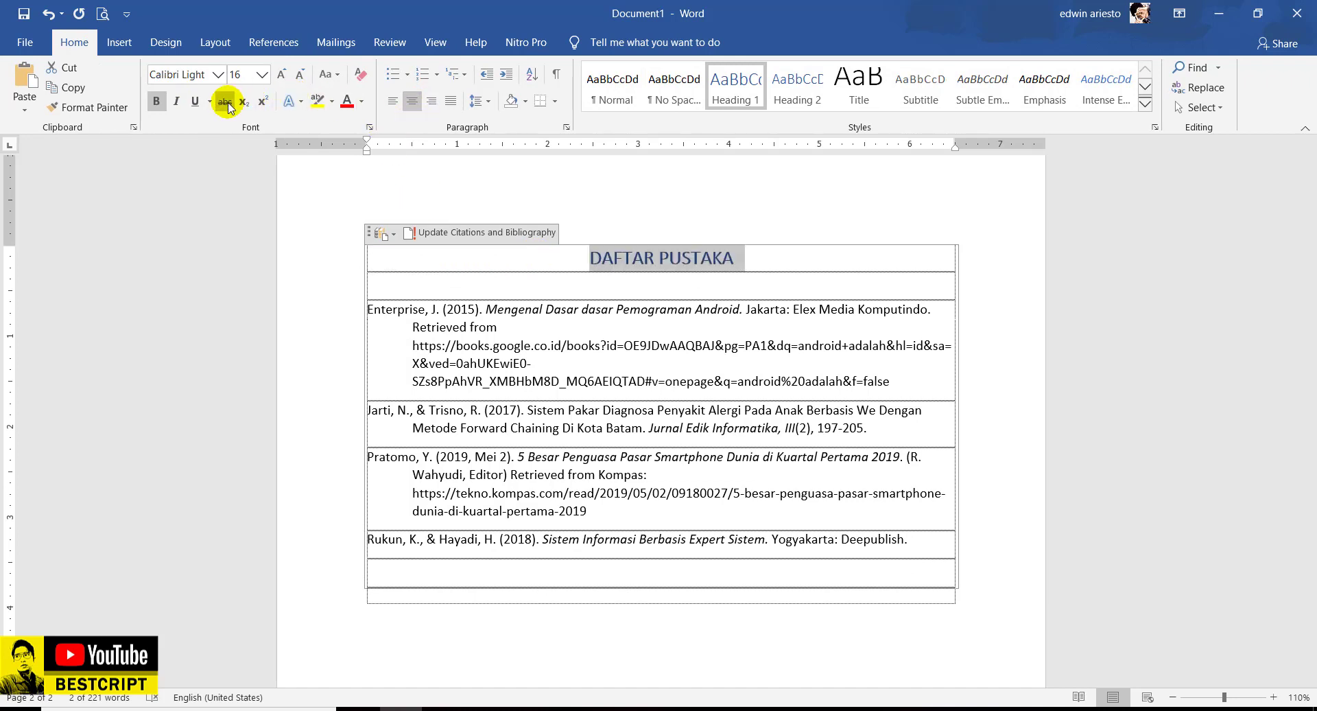
{"action": "left_click", "coordinate": [361, 104]}
{"action": "left_click", "coordinate": [359, 123]}
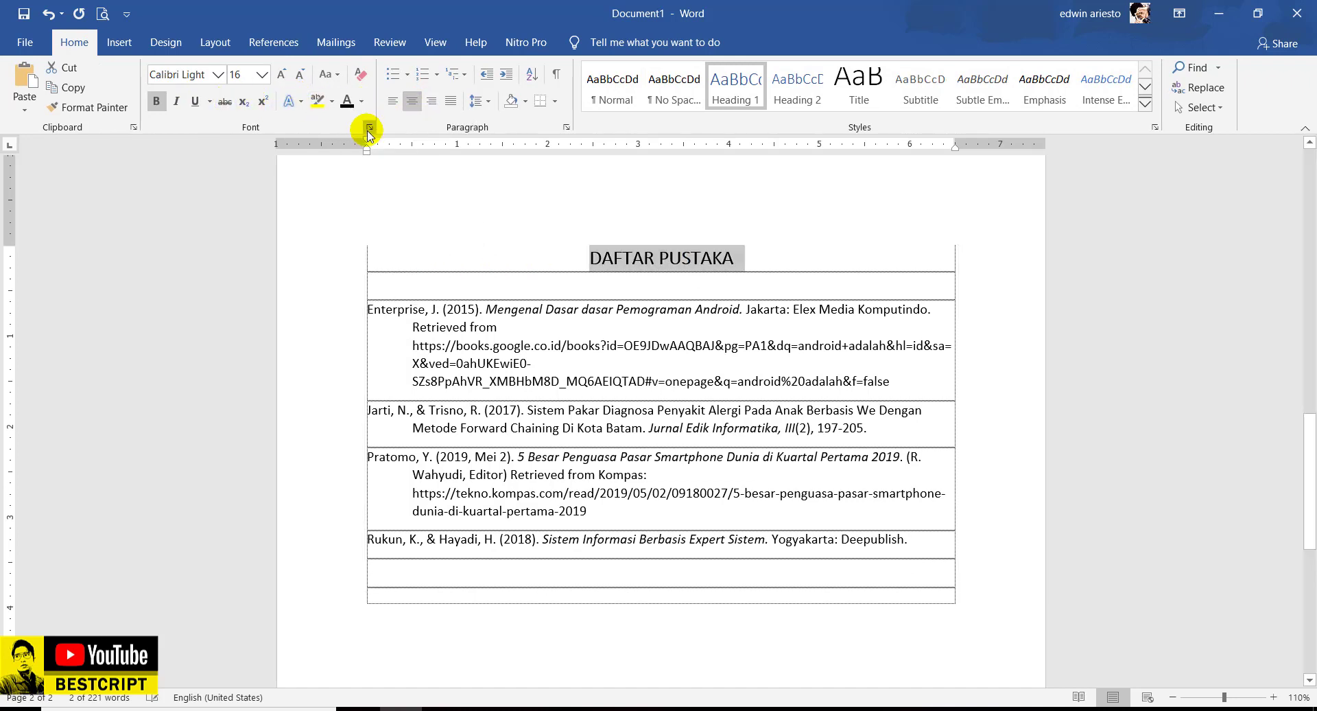
- Justify the four bibliography entries and edit the text after the word Retrieved
{"action": "left_click", "coordinate": [590, 369]}
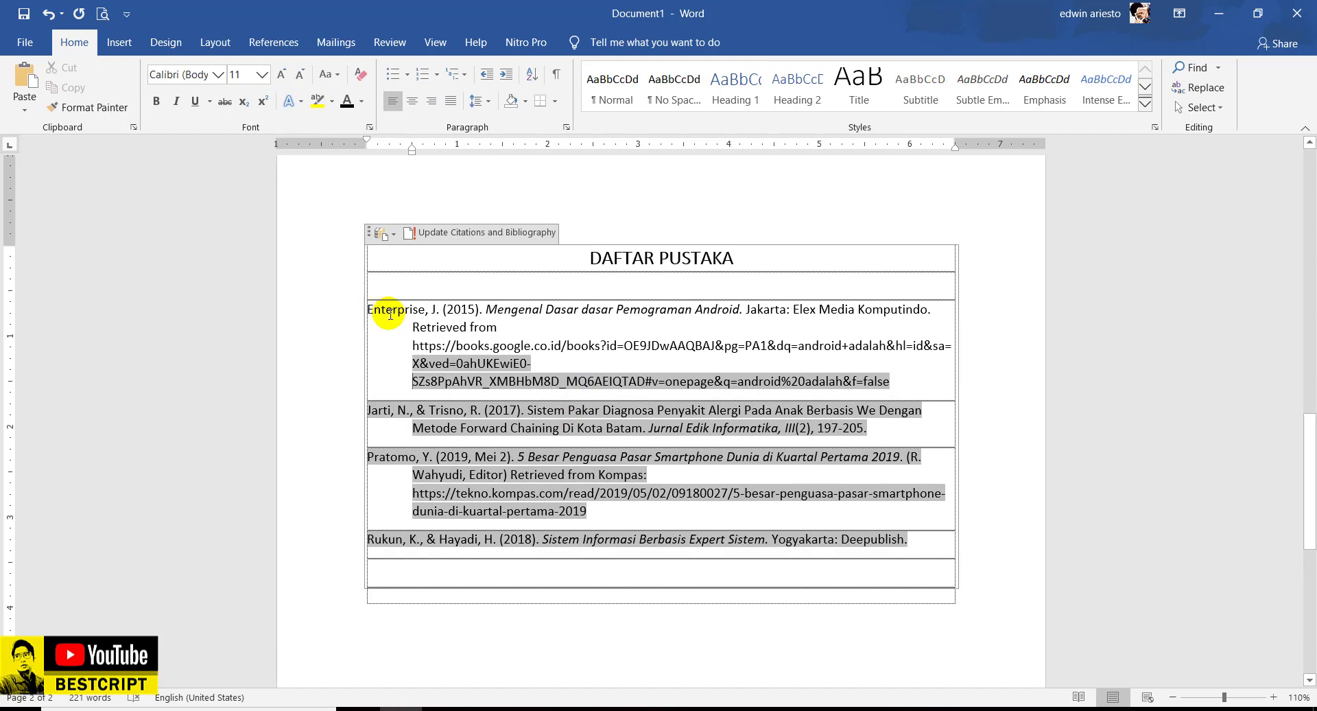
{"action": "left_click_drag", "start_coordinate": [389, 315], "coordinate": [1008, 562]}
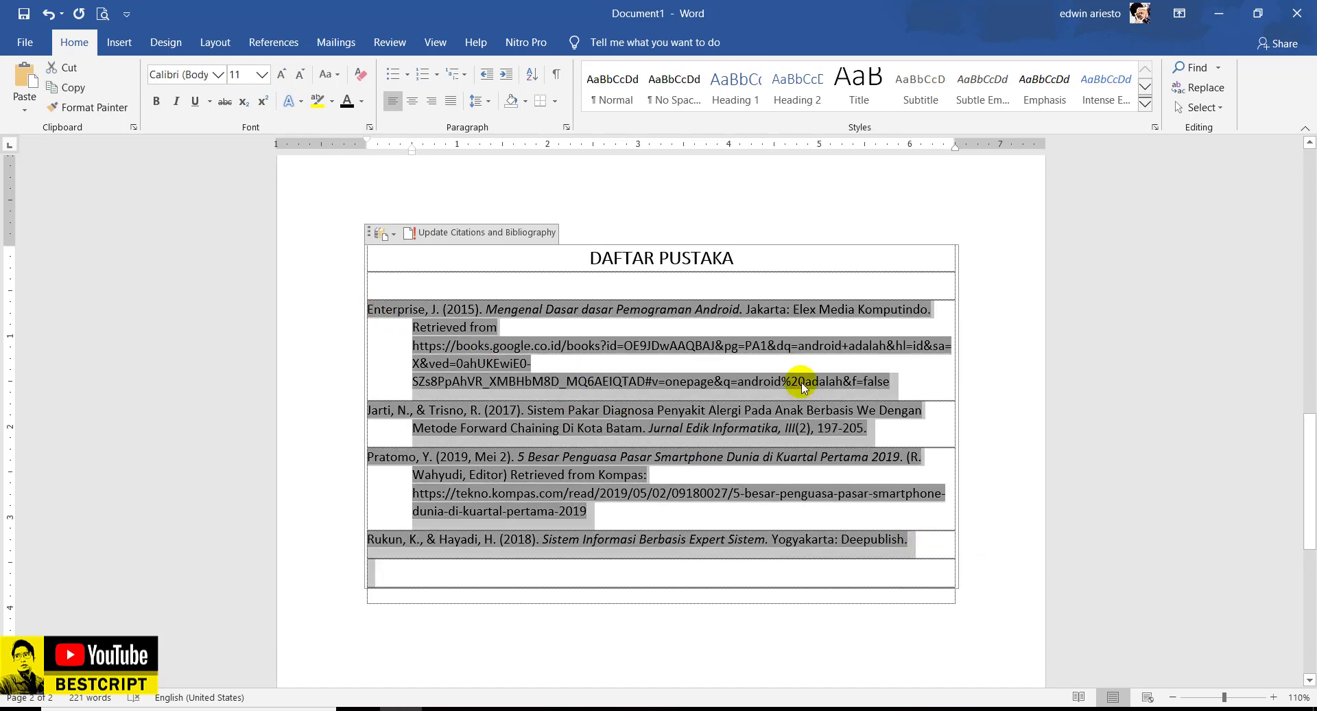
{"action": "left_click", "coordinate": [449, 104]}
{"action": "left_click", "coordinate": [771, 559]}
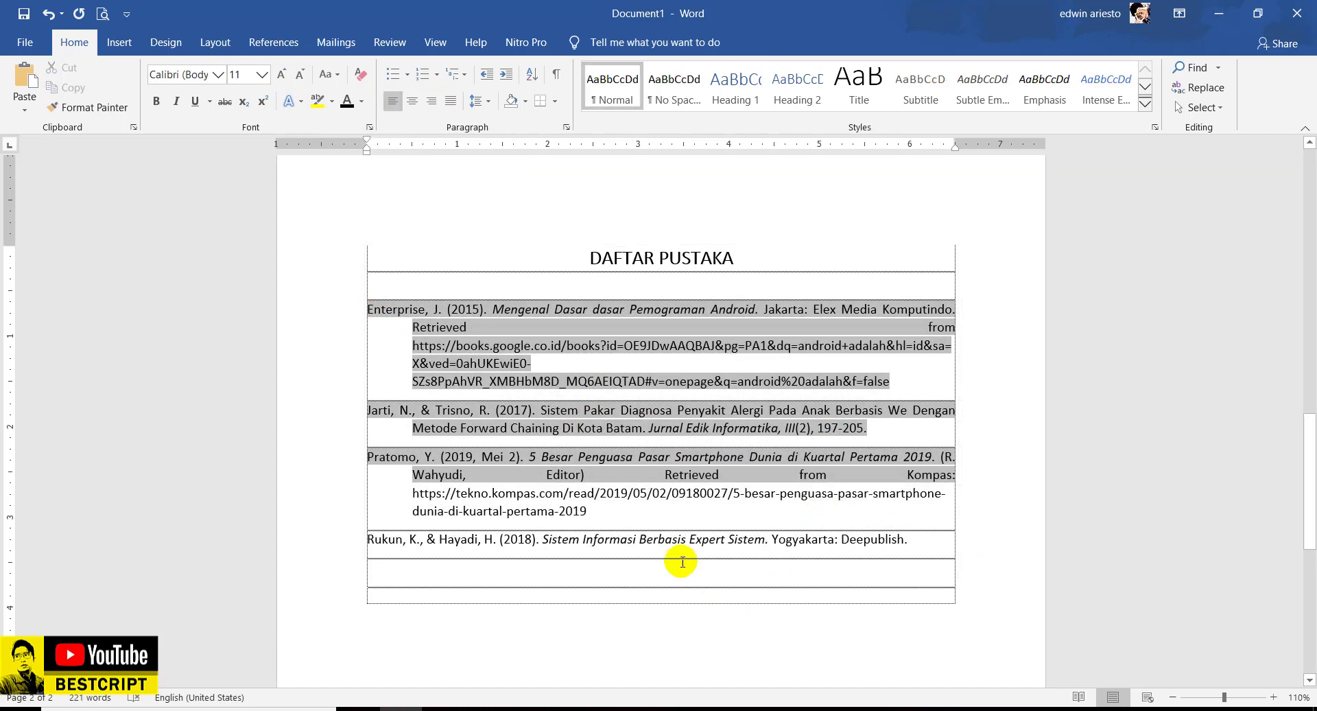
{"action": "left_click", "coordinate": [588, 353]}
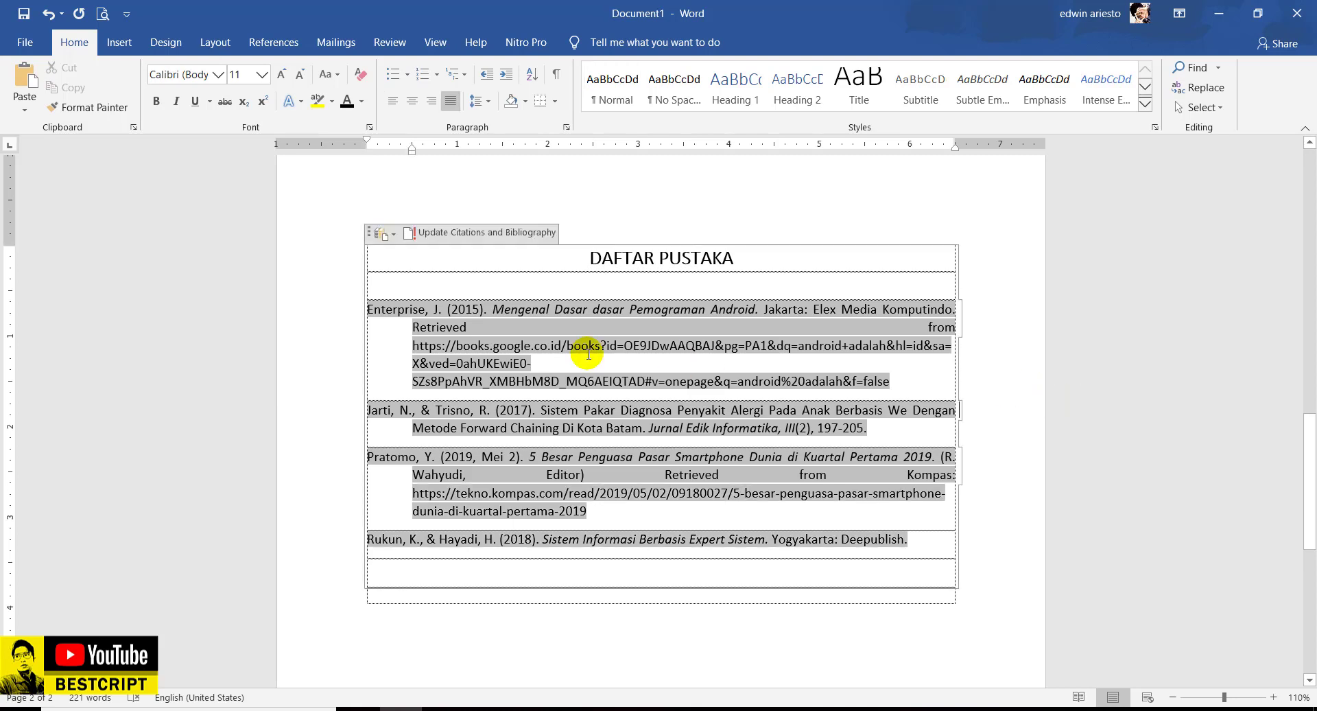
{"action": "left_click", "coordinate": [564, 328]}
{"action": "type", "text": "S"}
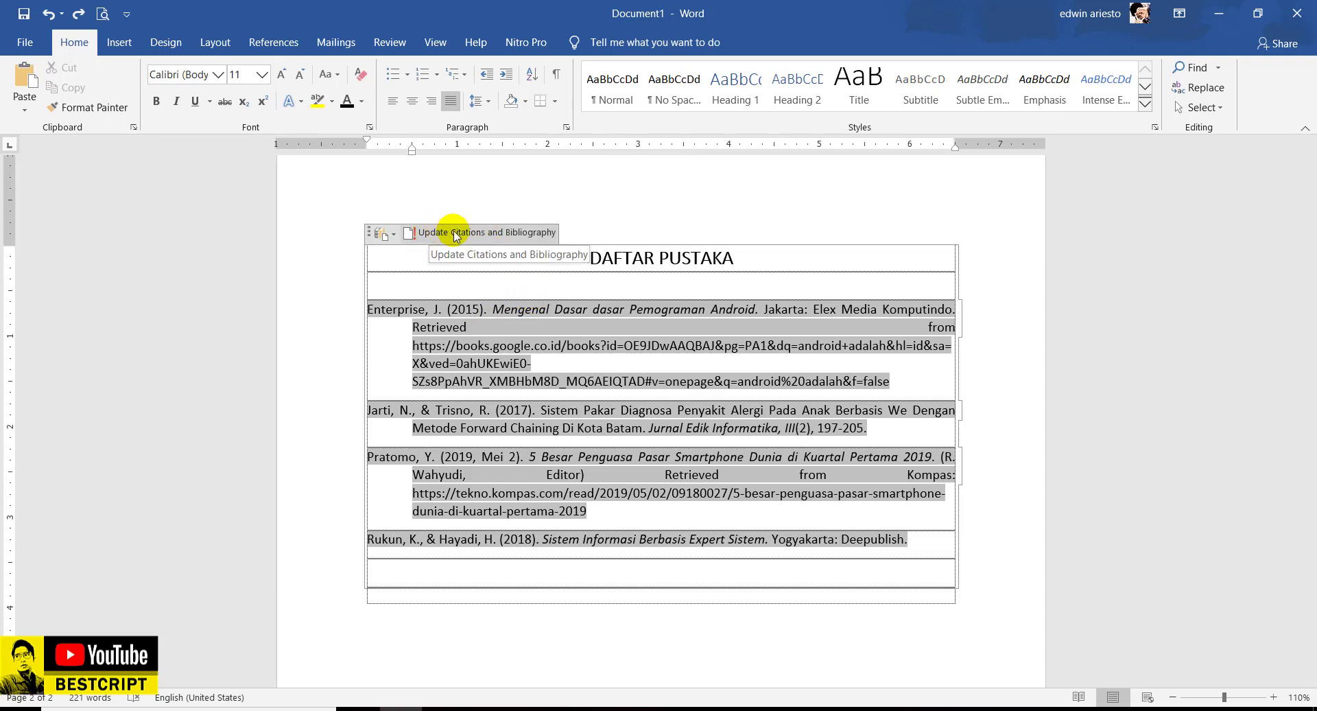
{"action": "scroll", "coordinate": [558, 285], "scroll_direction": "up", "scroll_amount": 10}
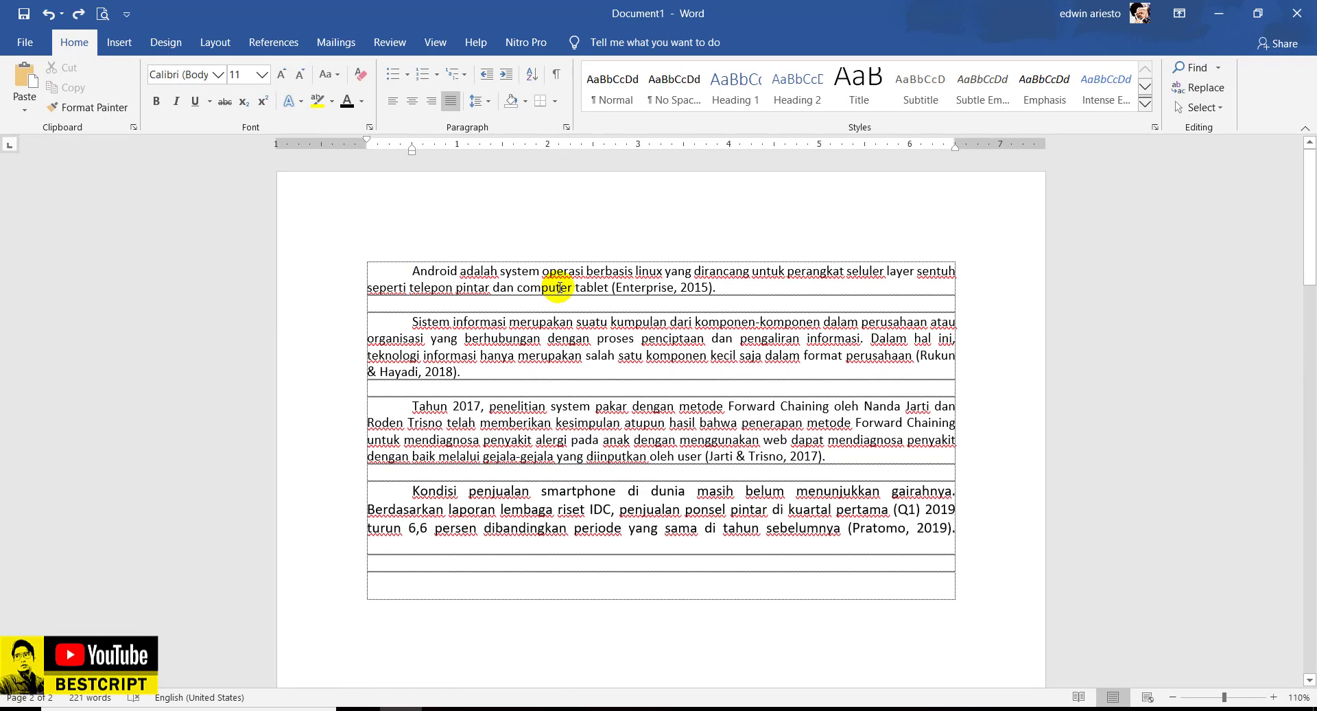
- Append 'Studio' to the title of the (Enterprise, 2015) source and update it in both lists
{"action": "left_click", "coordinate": [645, 278]}
{"action": "left_click", "coordinate": [720, 288]}
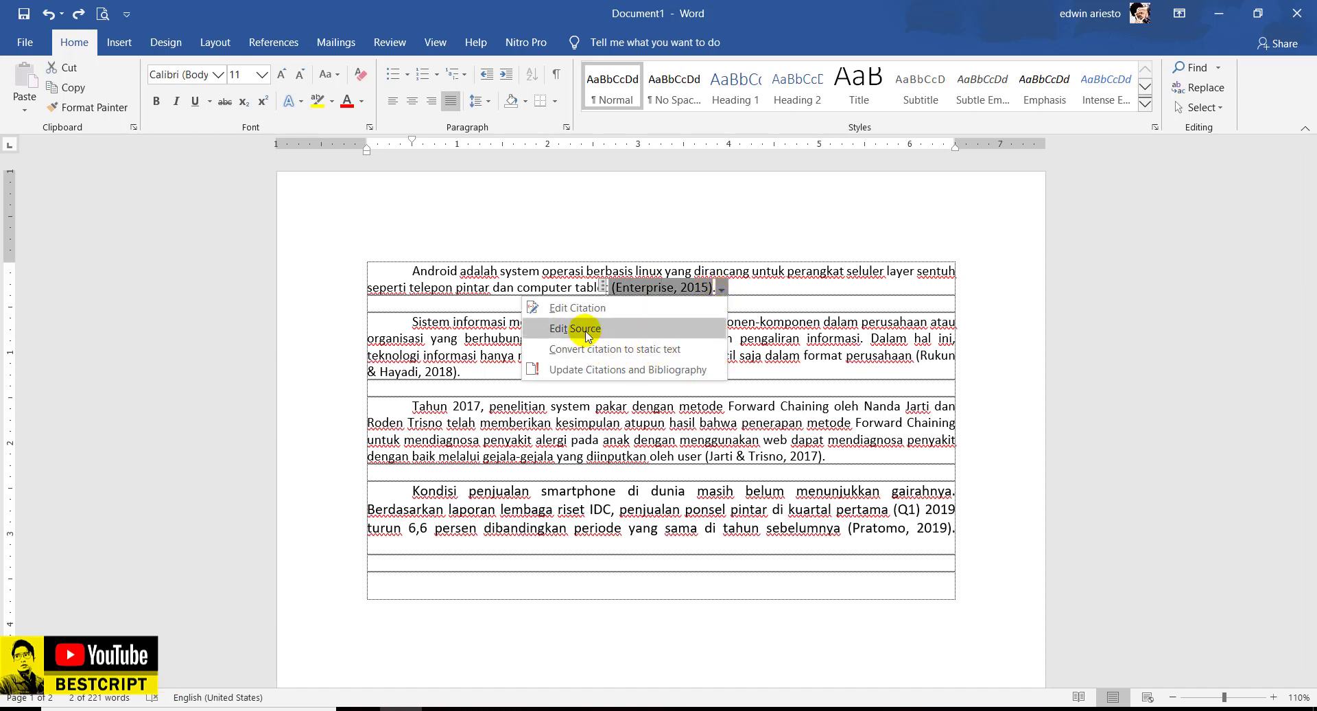
{"action": "left_click", "coordinate": [578, 307]}
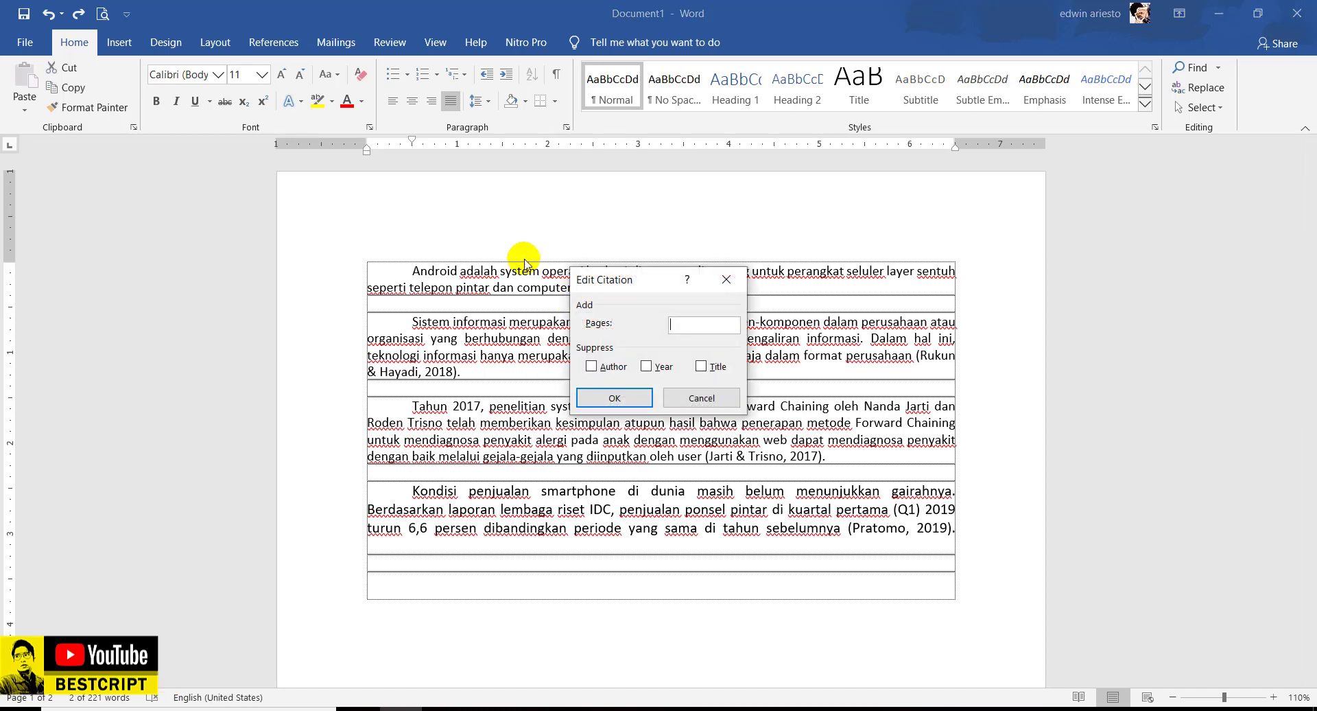
{"action": "left_click", "coordinate": [702, 398]}
{"action": "left_click", "coordinate": [722, 289]}
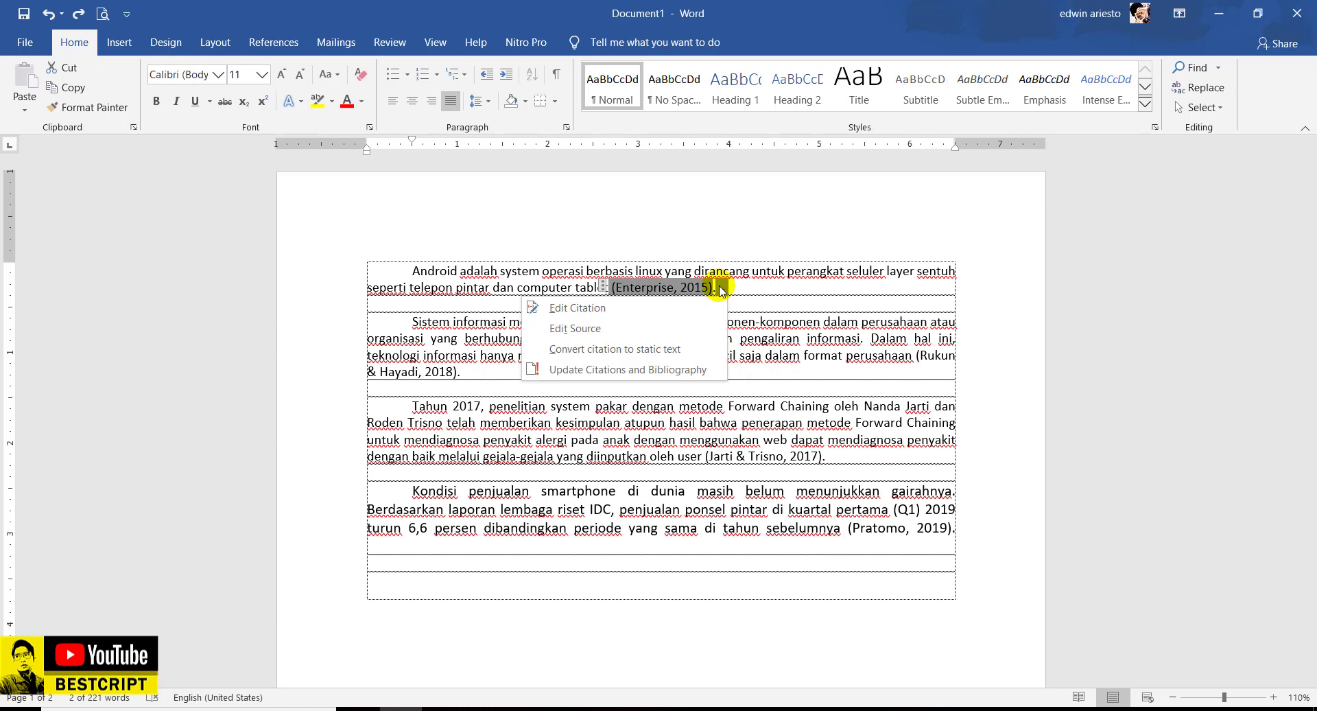
{"action": "left_click", "coordinate": [657, 337]}
{"action": "left_click", "coordinate": [339, 251]}
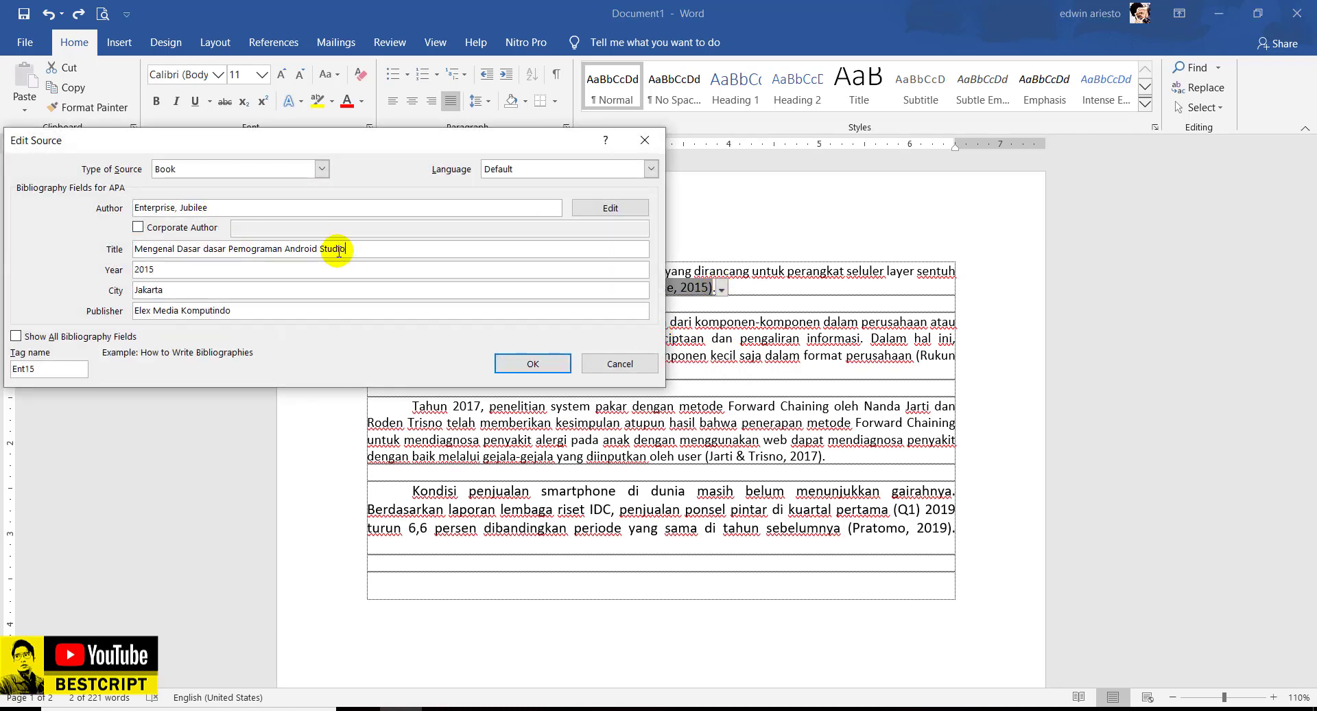
{"action": "type", "text": "Studio"}
{"action": "left_click", "coordinate": [533, 363]}
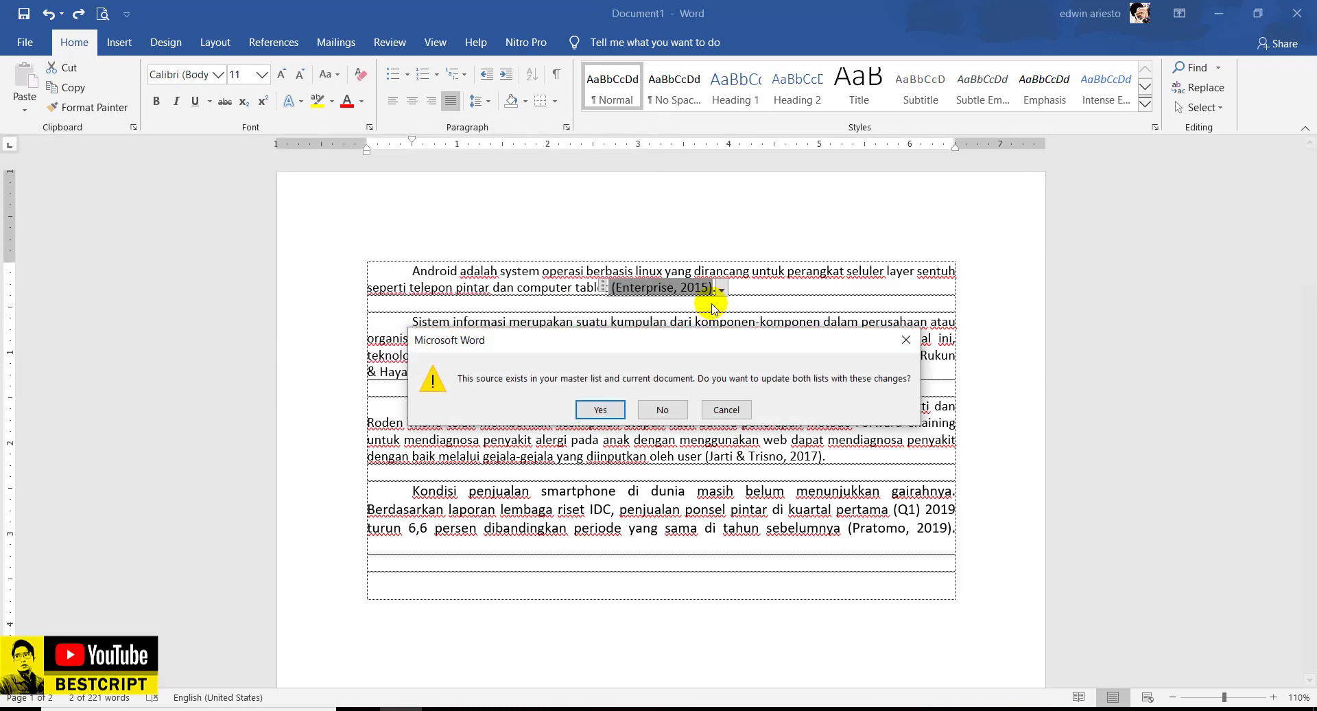
{"action": "left_click", "coordinate": [601, 410]}
- Refresh the DAFTAR PUSTAKA bibliography with the updated source details
{"action": "scroll", "coordinate": [688, 317], "scroll_direction": "down", "scroll_amount": 15}
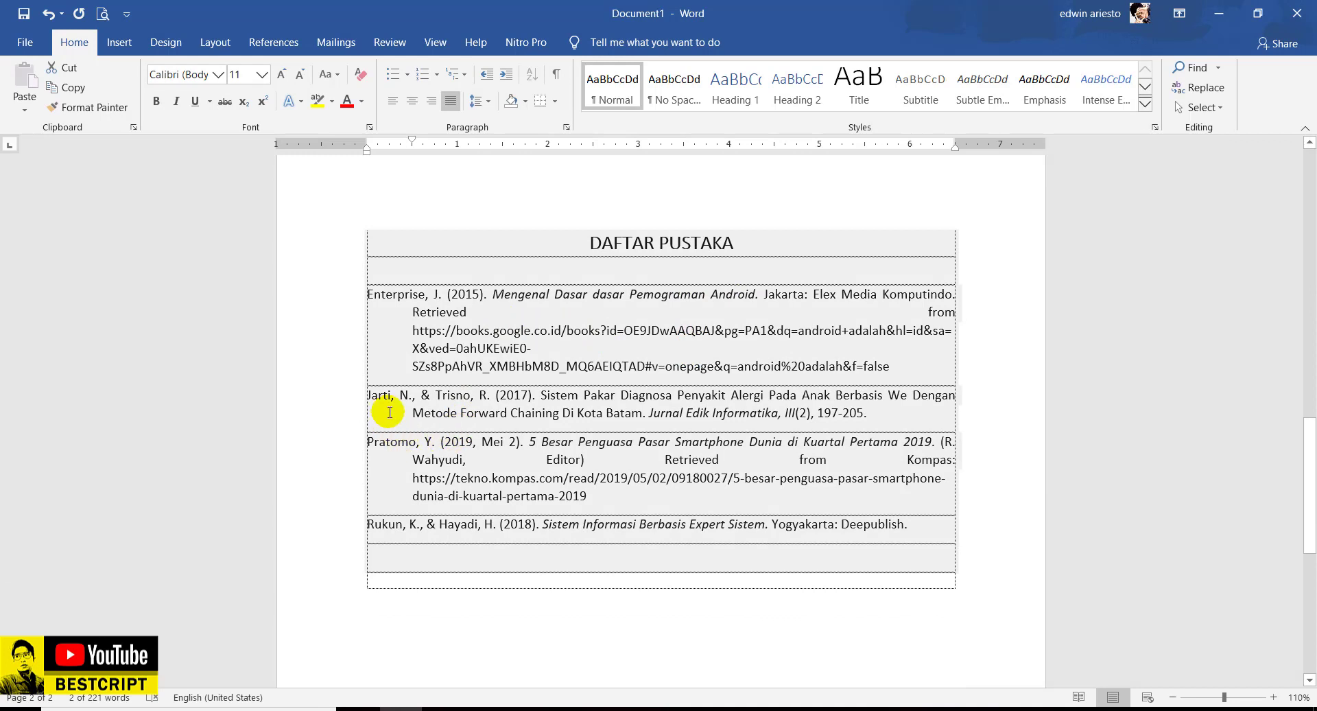
{"action": "left_click", "coordinate": [656, 295]}
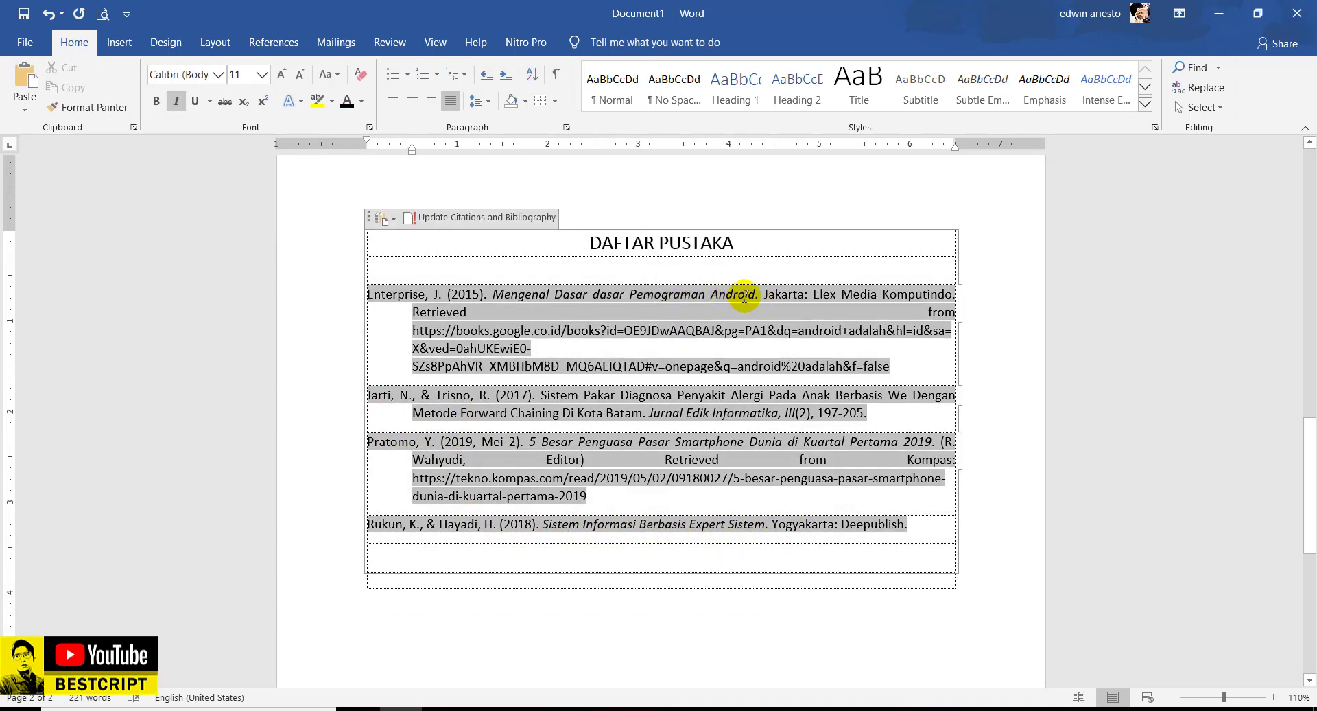
{"action": "left_click", "coordinate": [450, 221]}
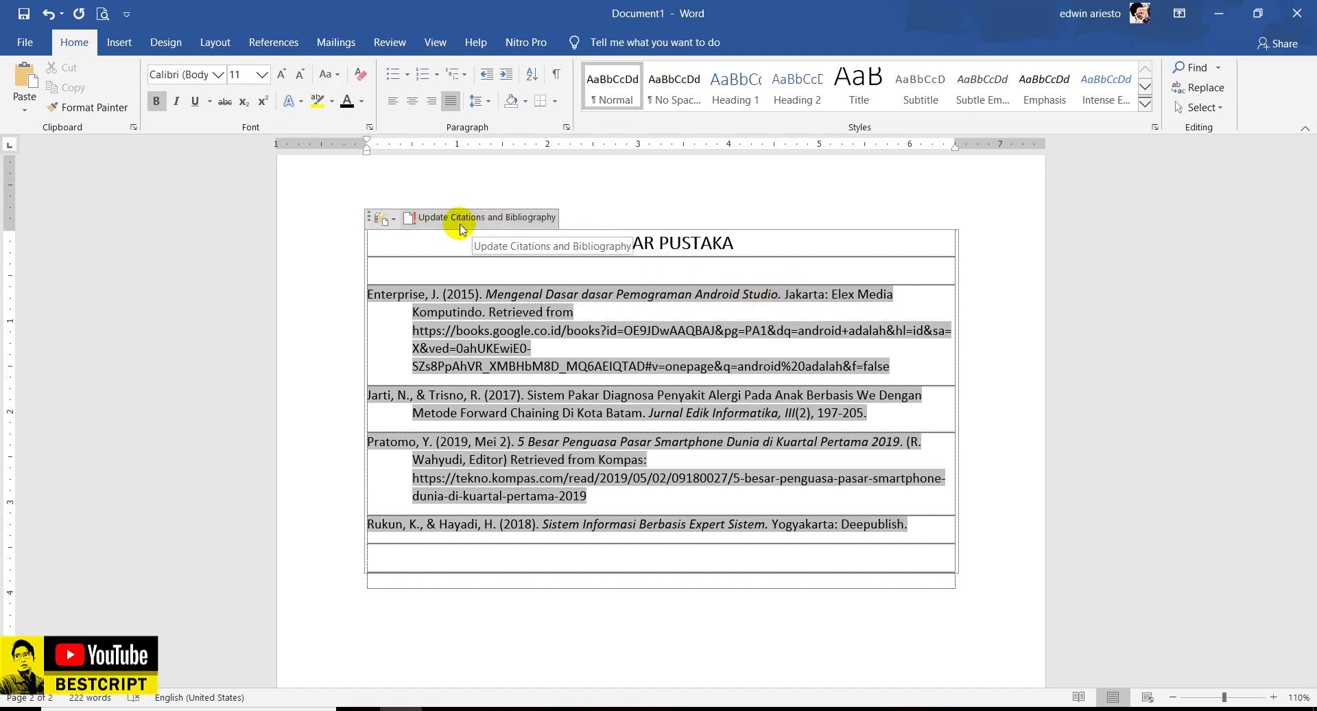
{"action": "left_click", "coordinate": [384, 219]}
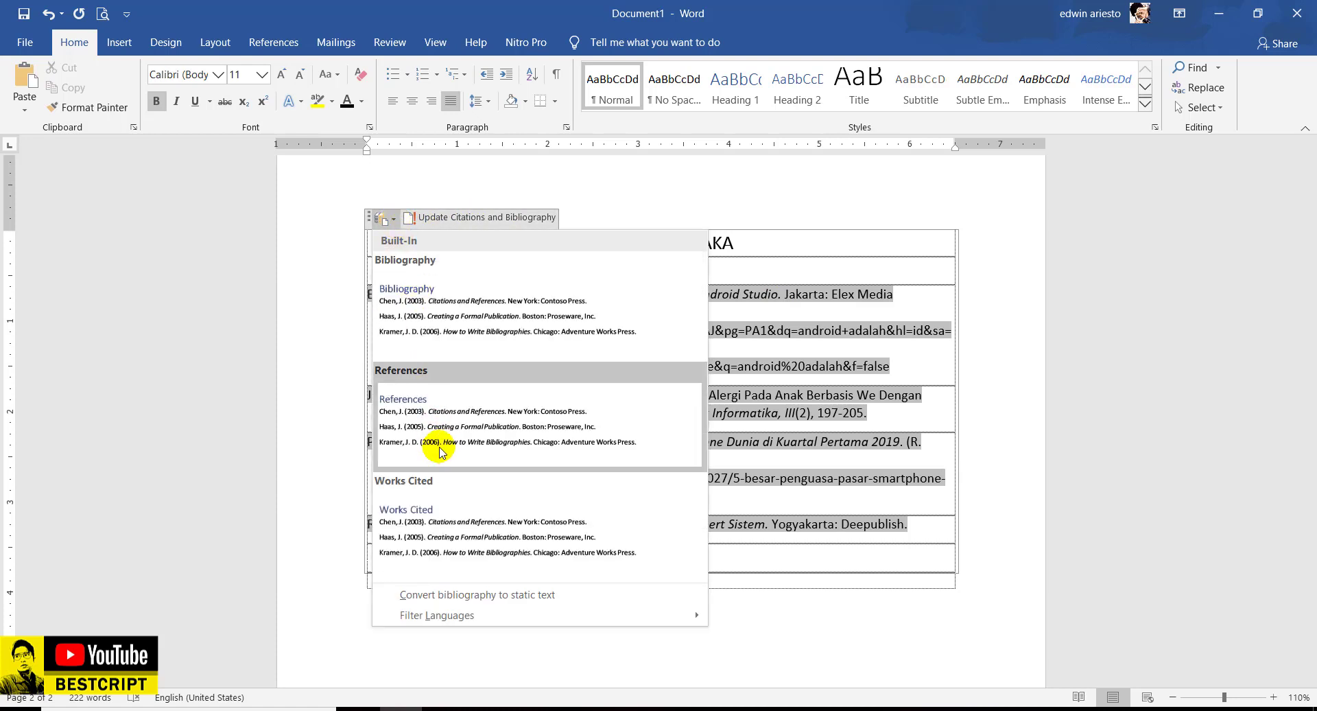
- Switch the bibliography to the References format
{"action": "left_click", "coordinate": [871, 365]}
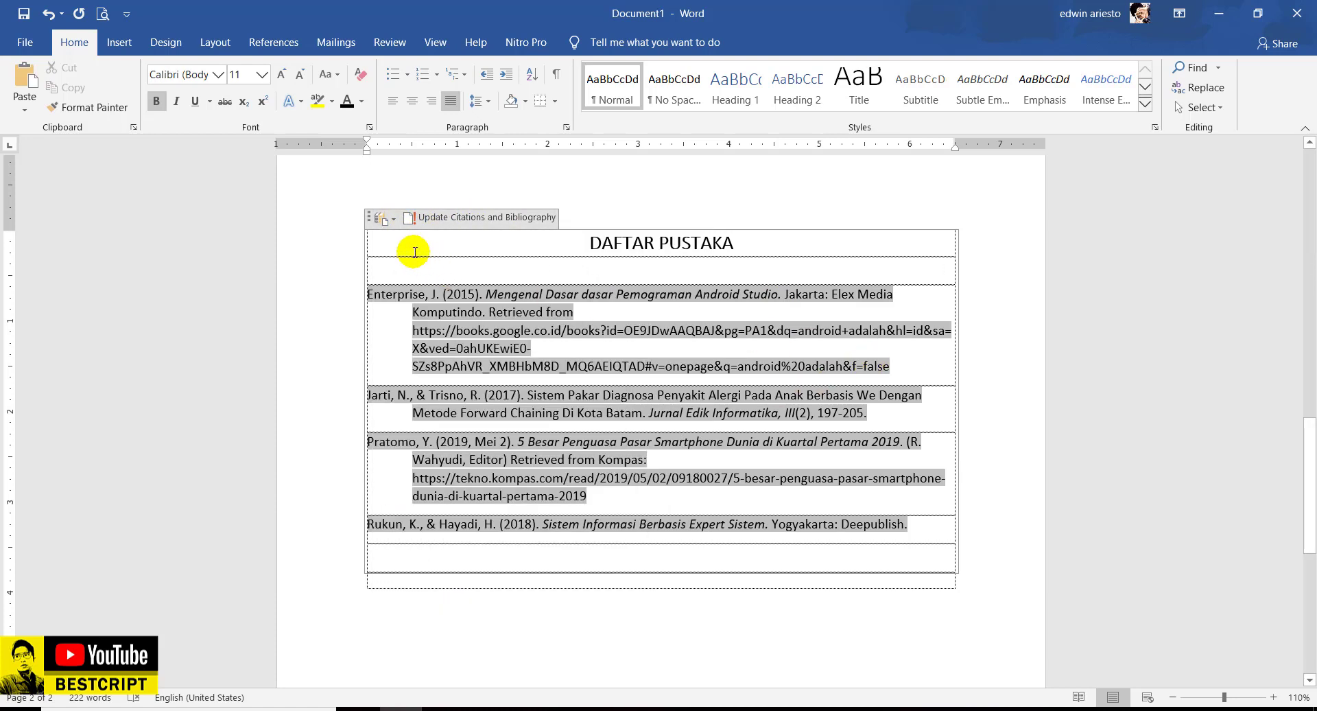
{"action": "left_click", "coordinate": [384, 218]}
{"action": "left_click", "coordinate": [421, 408]}
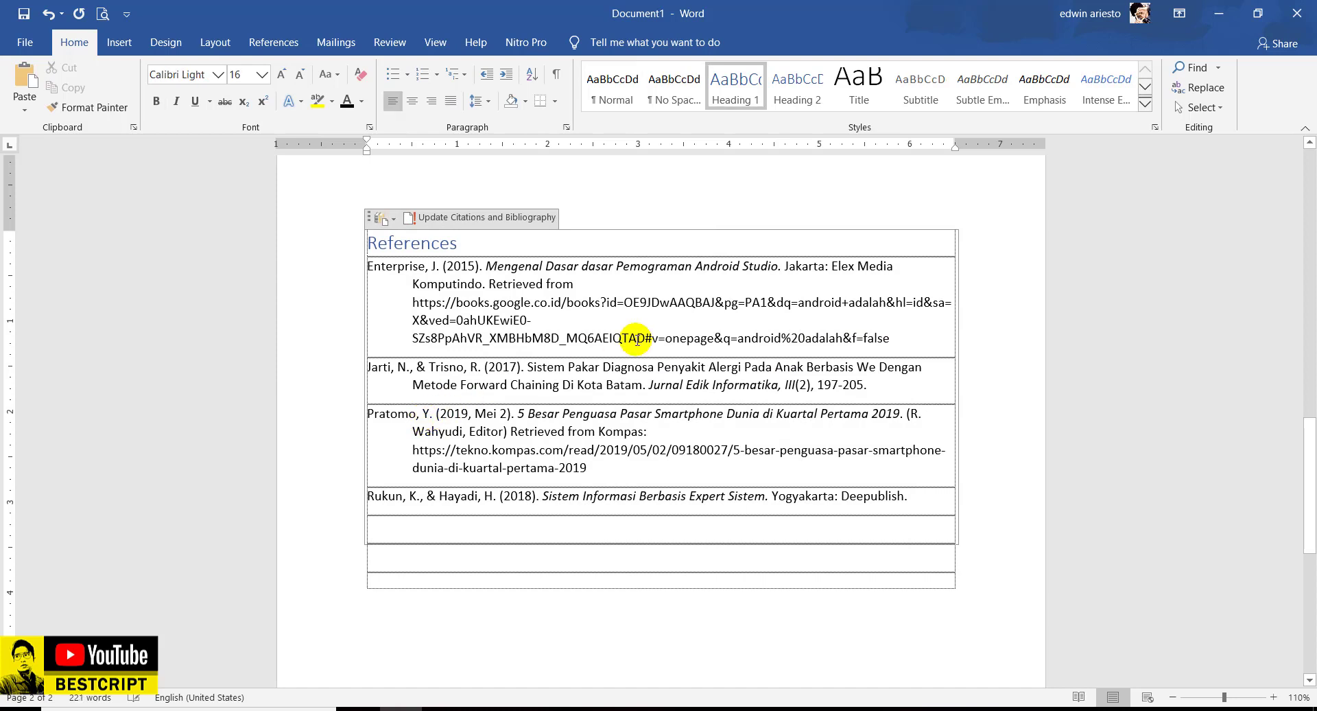
- Justify the four bibliography entries and check the first entry's Komputindo and URL lines
{"action": "left_click_drag", "start_coordinate": [368, 266], "coordinate": [957, 511]}
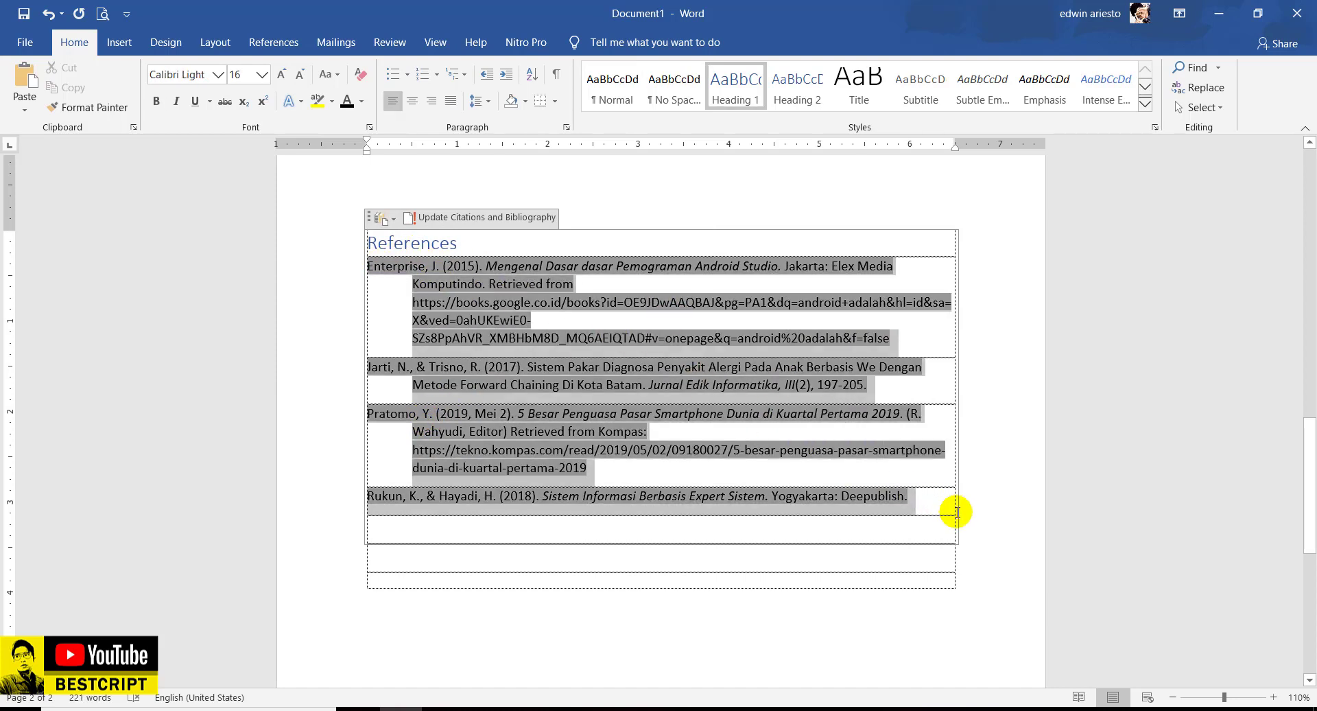
{"action": "left_click", "coordinate": [451, 101]}
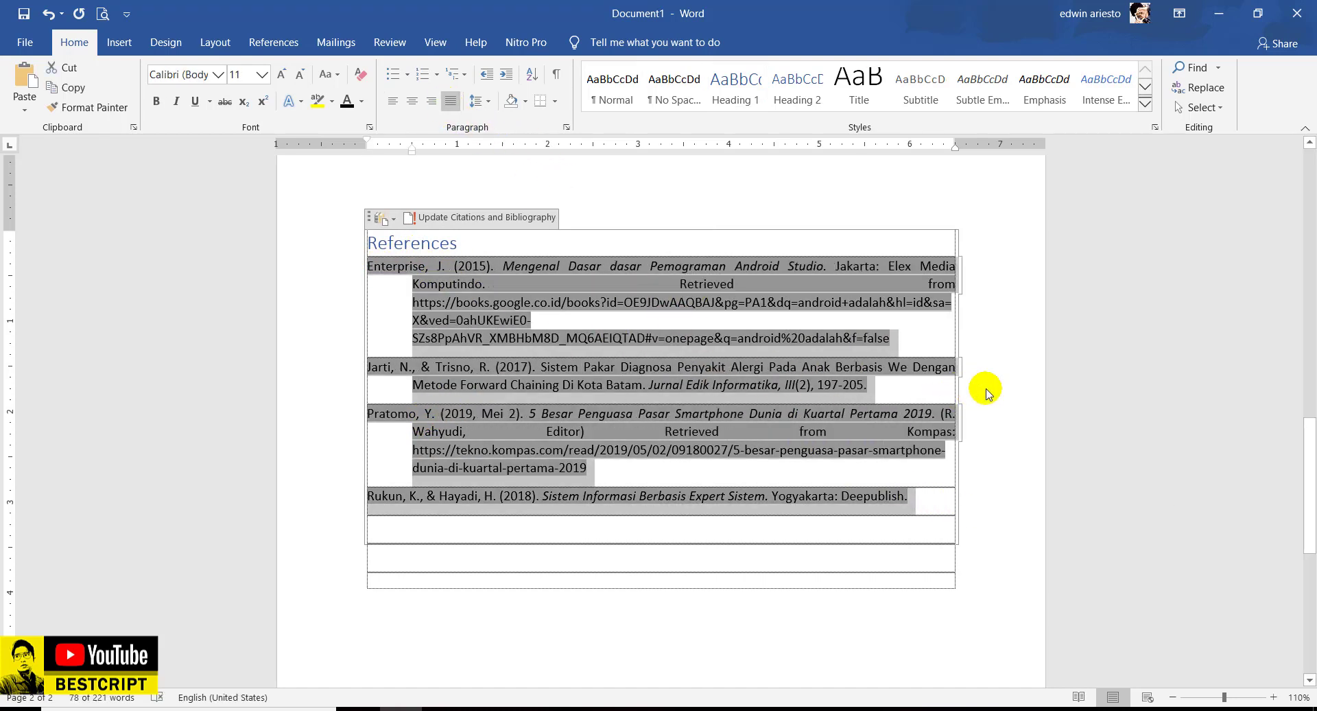
{"action": "left_click", "coordinate": [986, 391]}
{"action": "scroll", "coordinate": [755, 525], "scroll_direction": "up", "scroll_amount": 3}
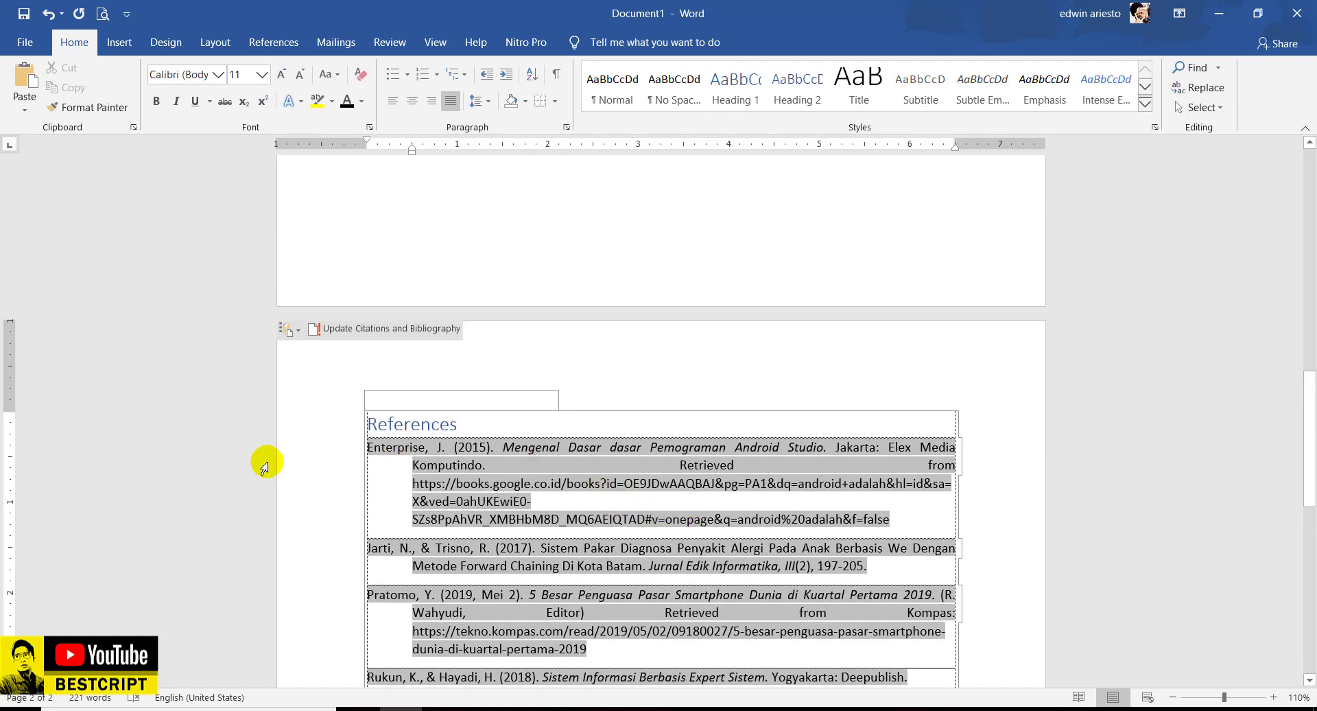
{"action": "left_click", "coordinate": [266, 463]}
{"action": "left_click", "coordinate": [350, 483]}
{"action": "left_click", "coordinate": [1019, 461]}
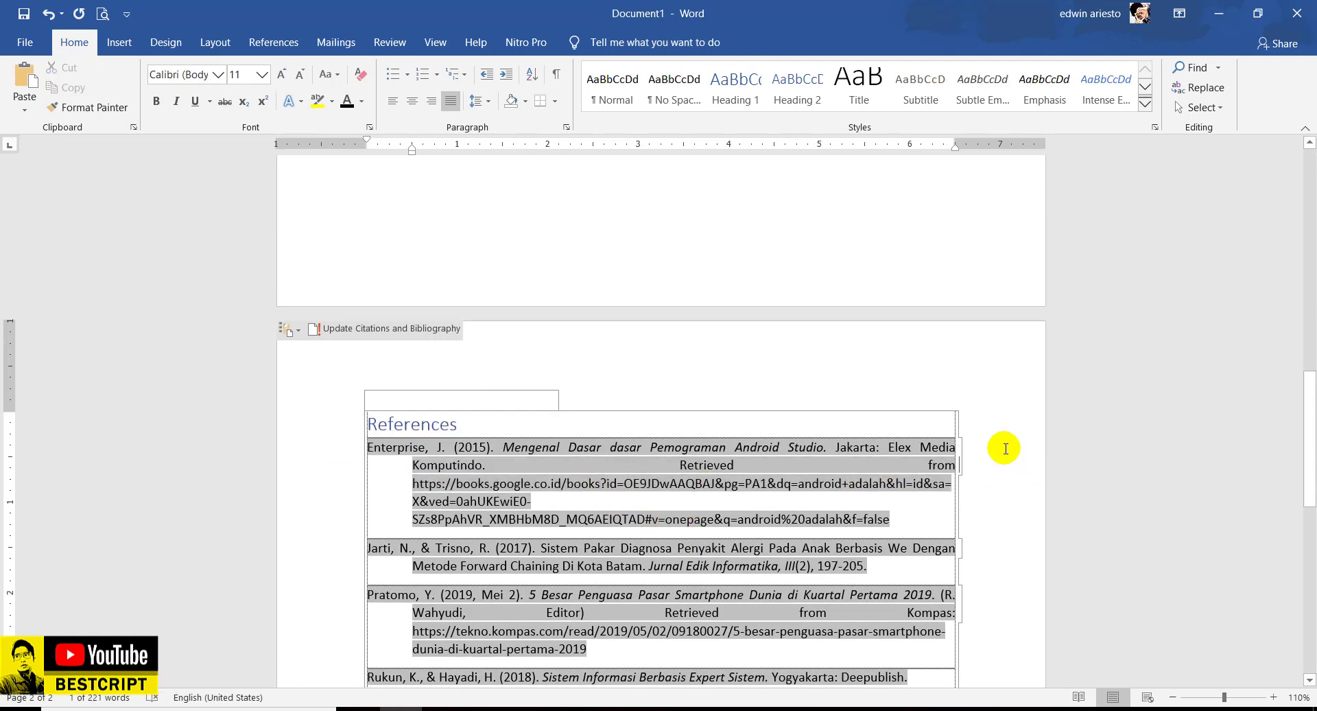
- Retitle the heading DAFTAR PUSTAKA, add a blank line beneath, and centre it
{"action": "left_click", "coordinate": [629, 423]}
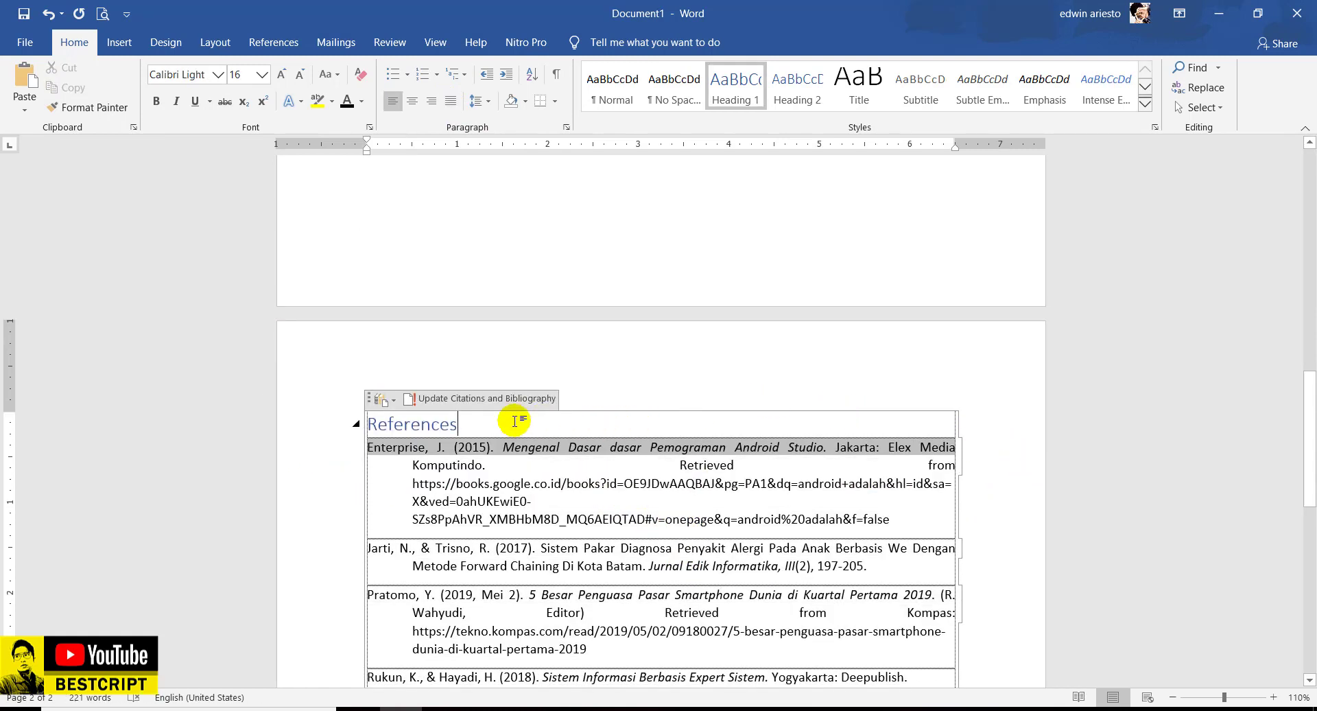
{"action": "scroll", "coordinate": [832, 537], "scroll_direction": "up", "scroll_amount": 5}
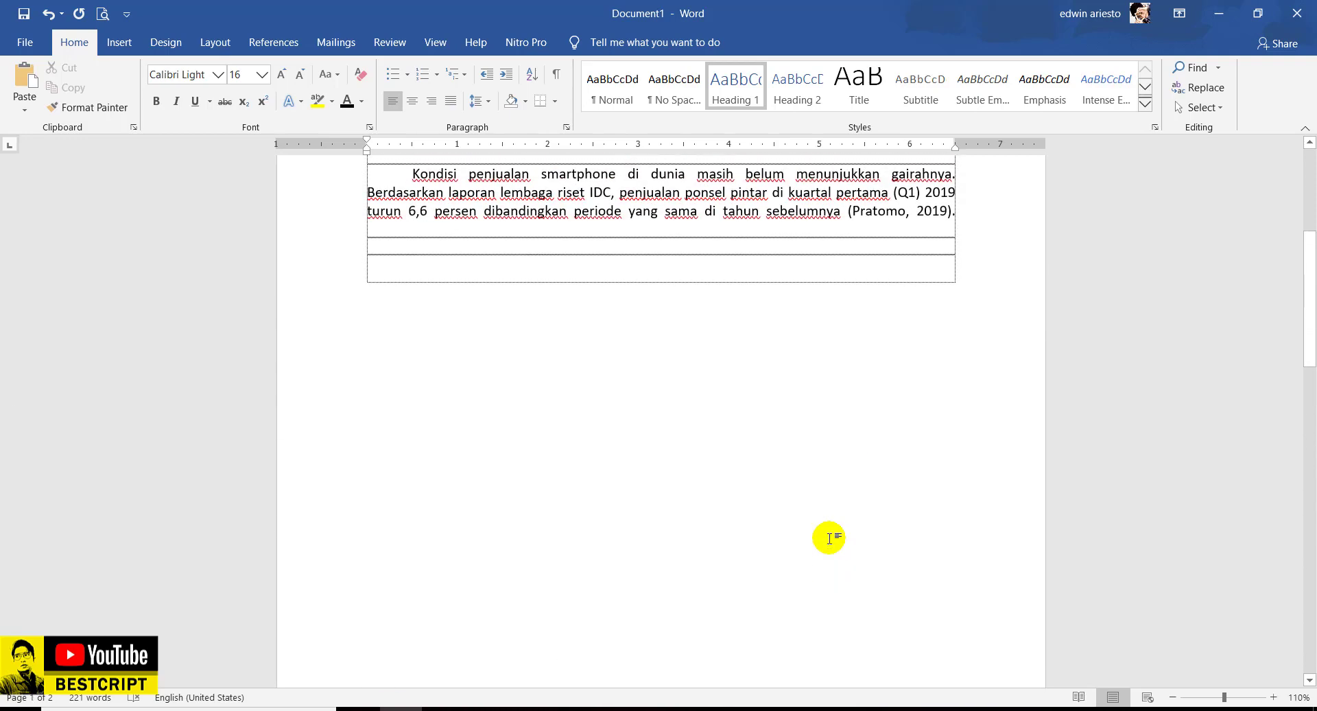
{"action": "scroll", "coordinate": [832, 537], "scroll_direction": "down", "scroll_amount": 5}
{"action": "scroll", "coordinate": [662, 507], "scroll_direction": "down", "scroll_amount": 1}
{"action": "double_click", "coordinate": [448, 379]}
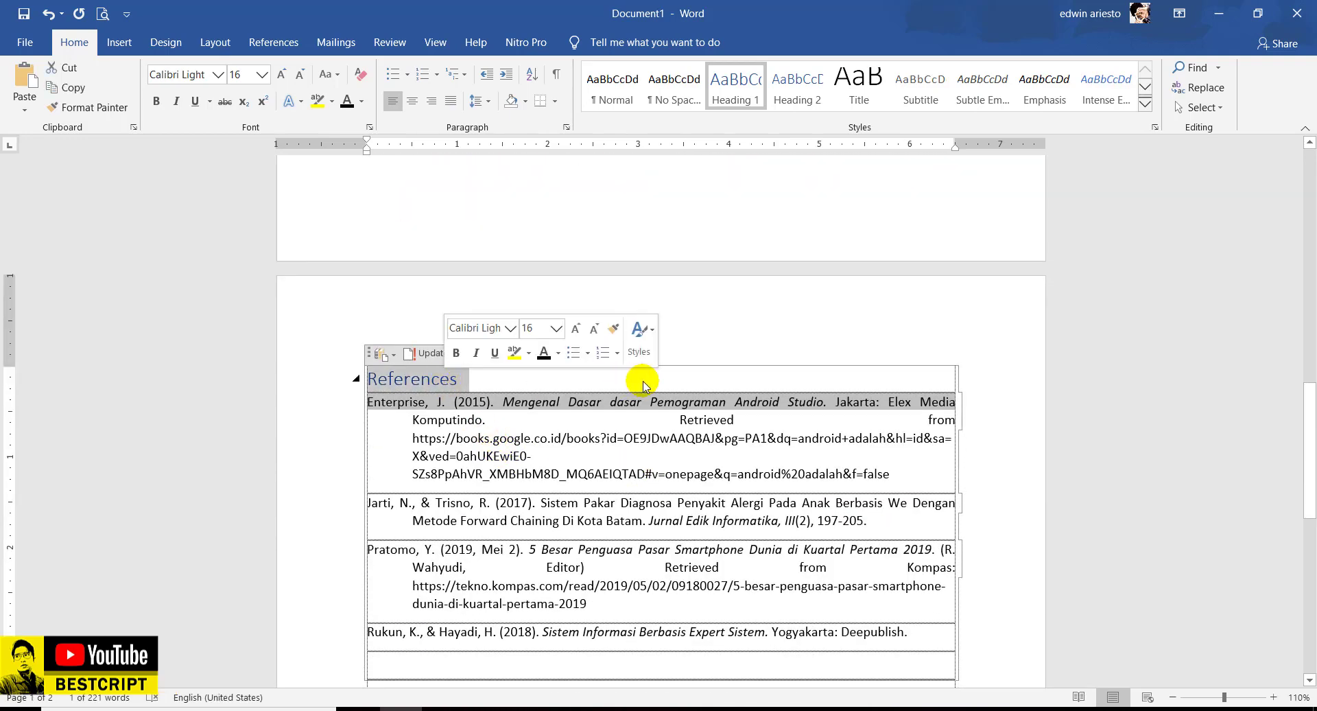
{"action": "type", "text": "DAFTAR PUSTAKA"}
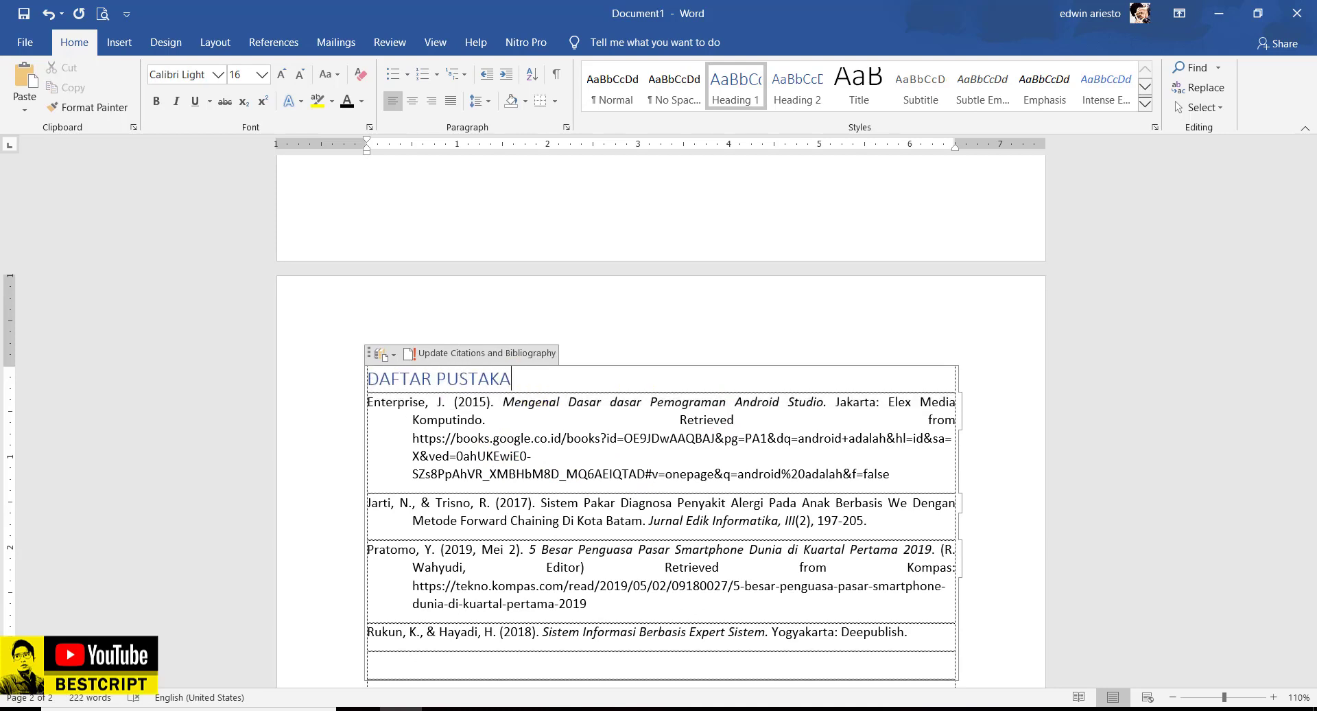
{"action": "key", "text": "Return"}
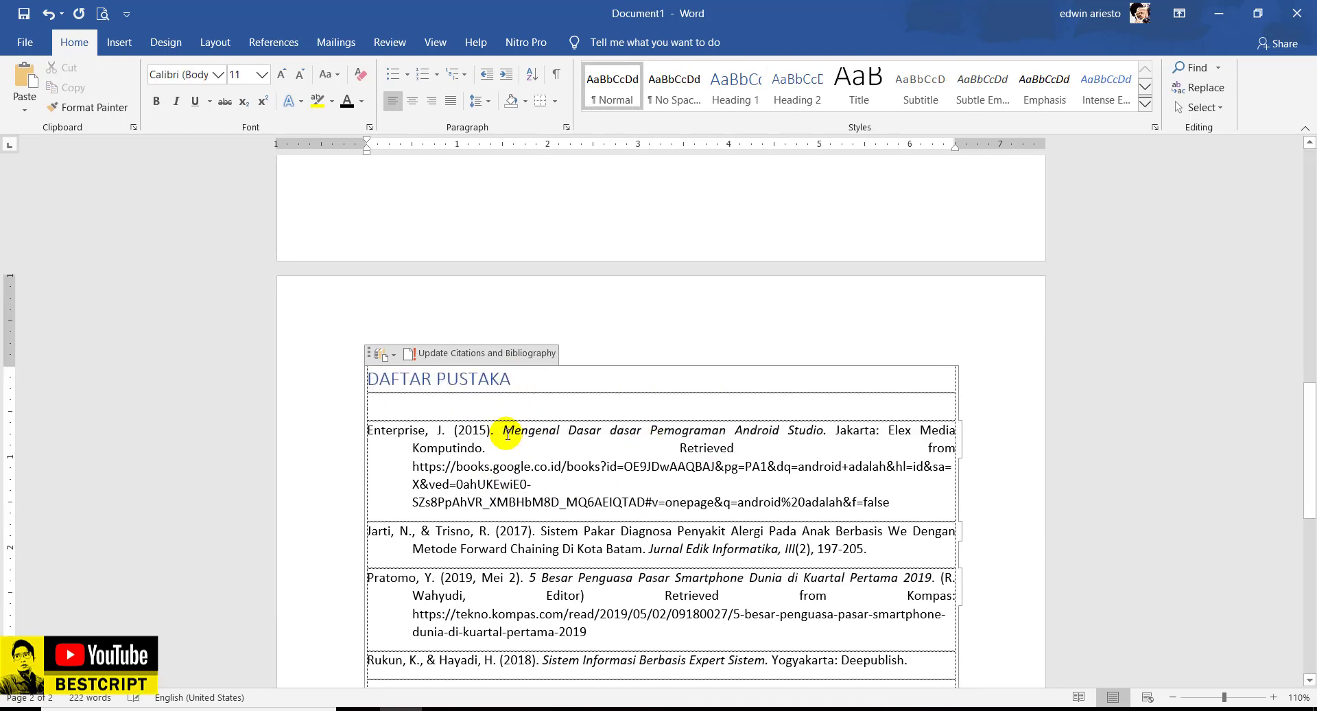
{"action": "left_click", "coordinate": [459, 379]}
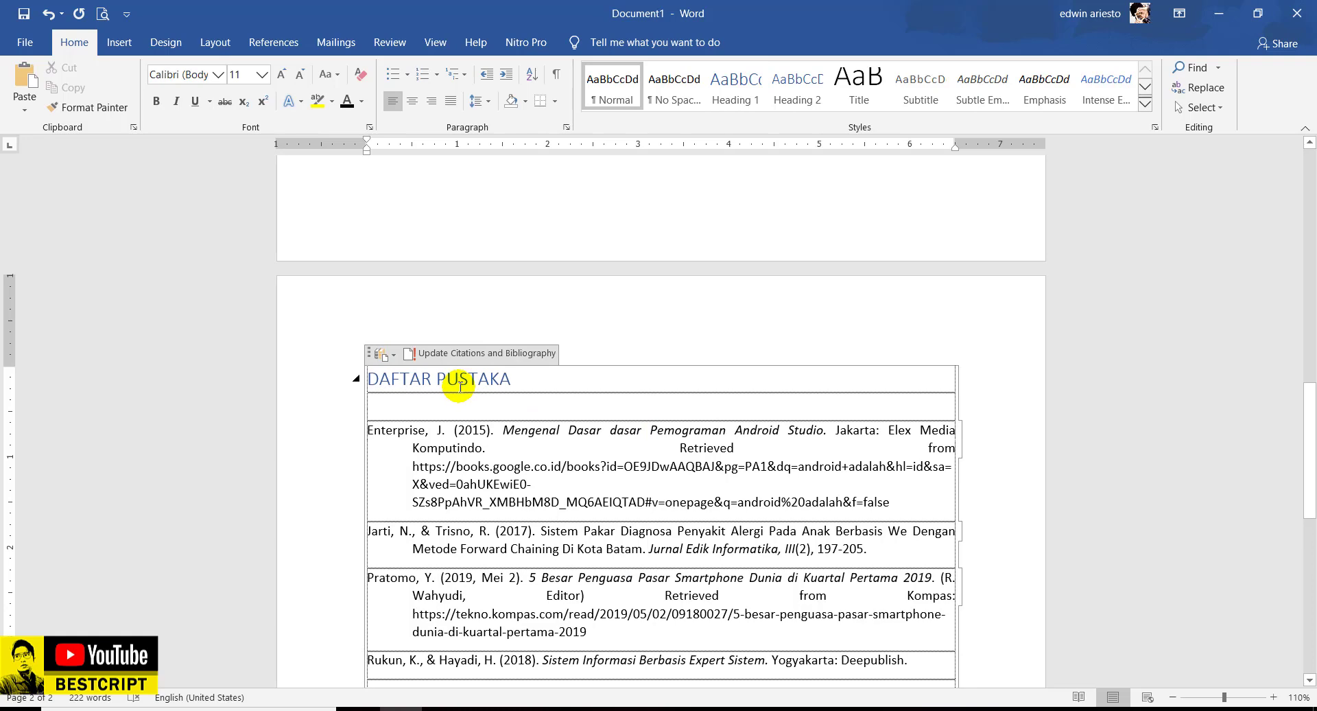
{"action": "left_click", "coordinate": [411, 101]}
{"action": "scroll", "coordinate": [707, 473], "scroll_direction": "up", "scroll_amount": 10}
{"action": "scroll", "coordinate": [707, 473], "scroll_direction": "up", "scroll_amount": 3}
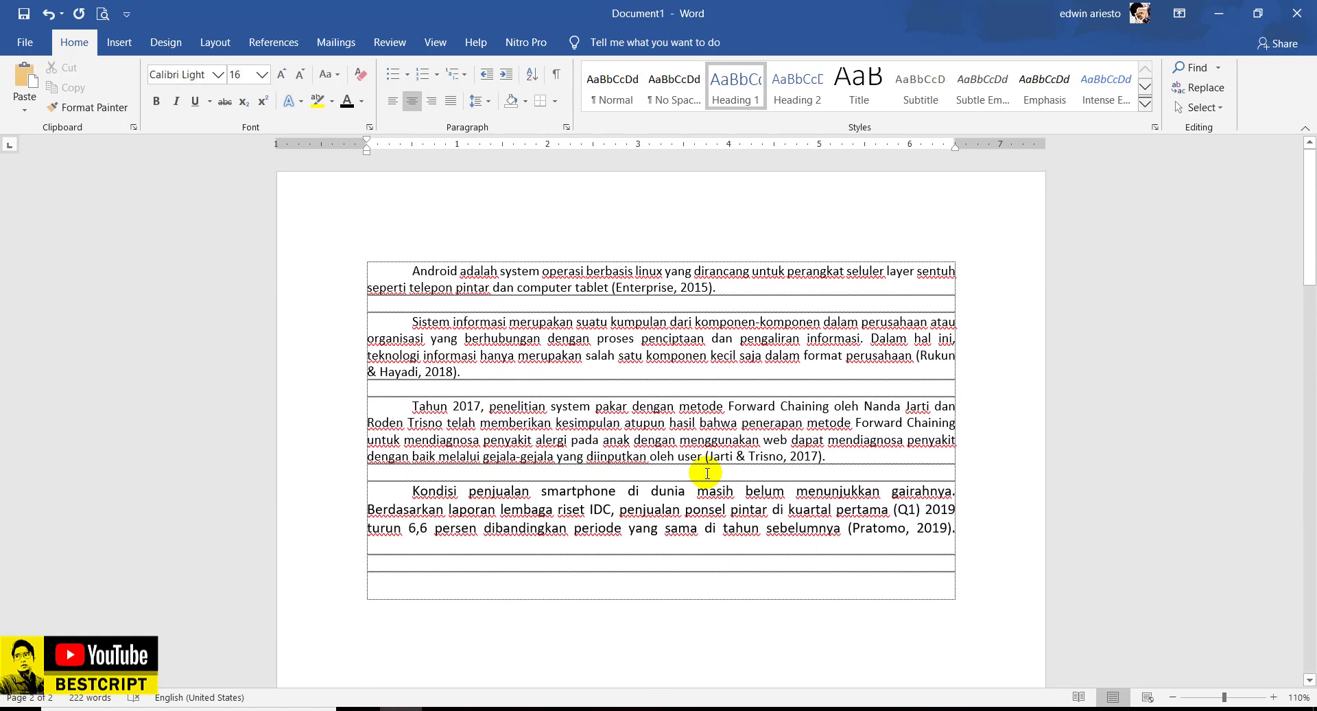
{"action": "left_click", "coordinate": [274, 41]}
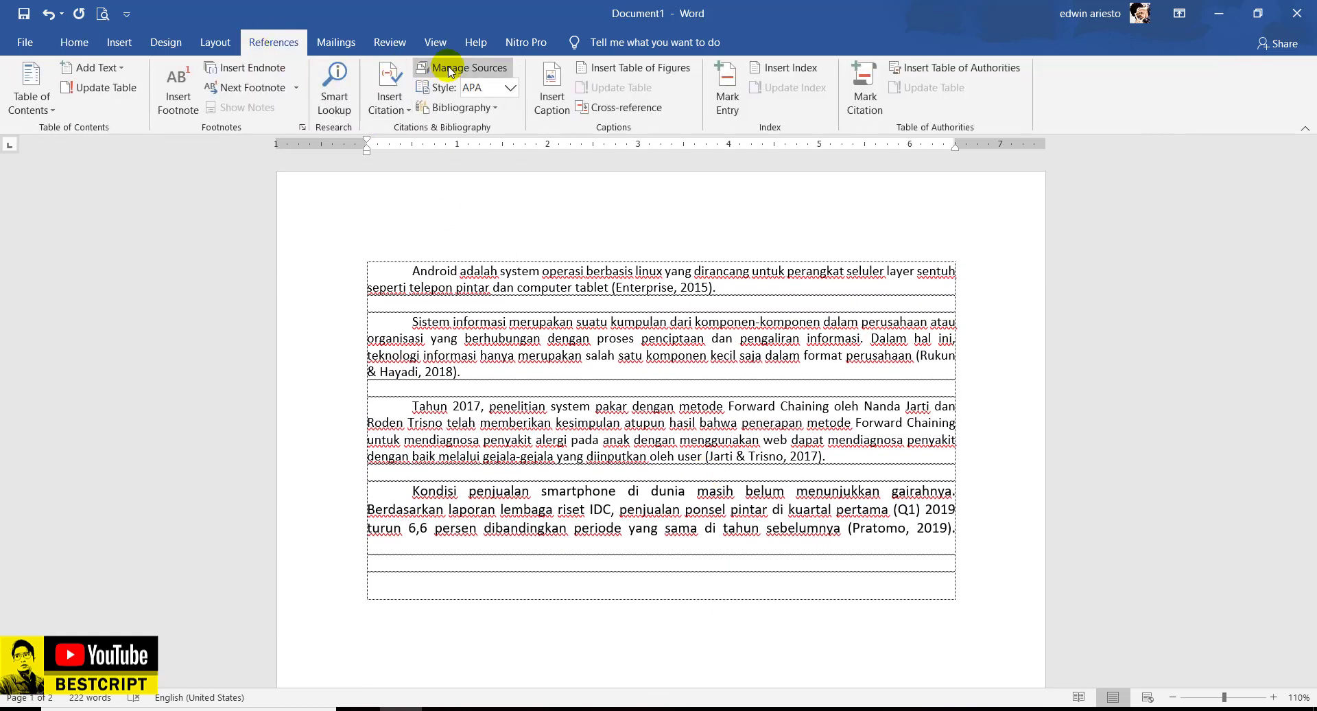
{"action": "left_click", "coordinate": [436, 67]}
{"action": "left_click", "coordinate": [505, 299]}
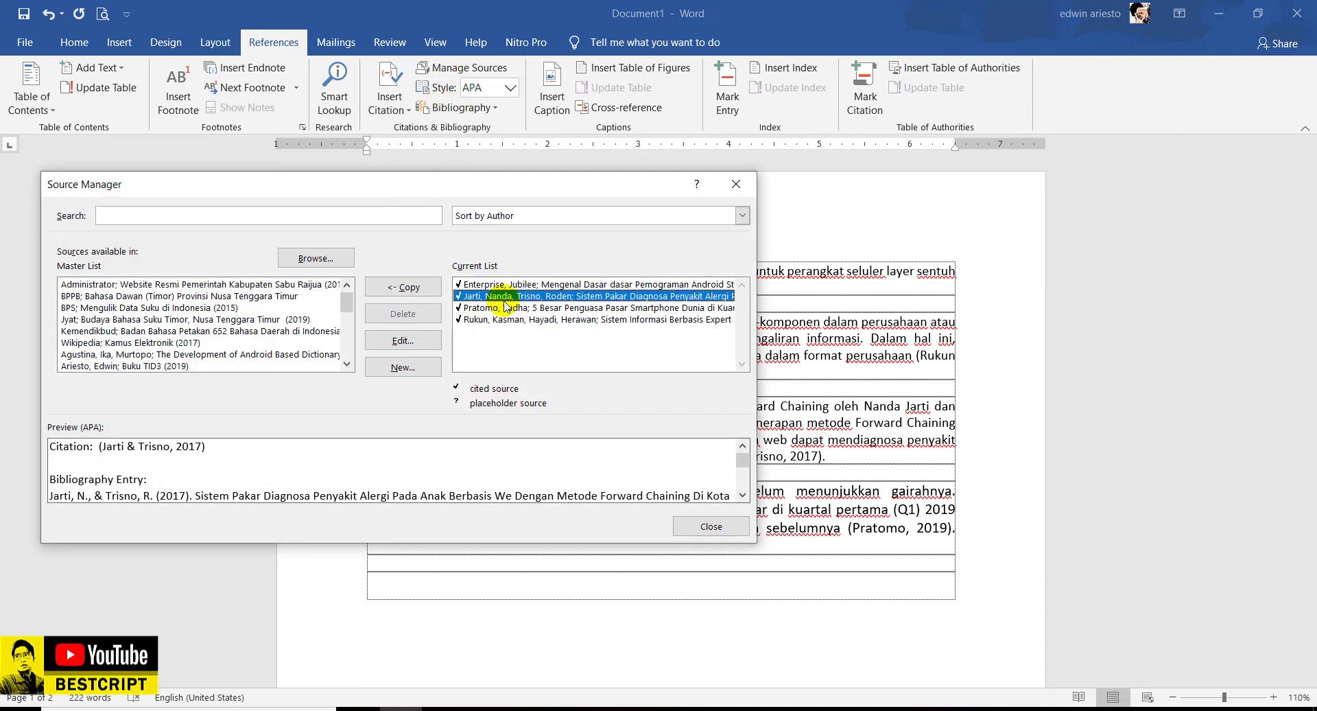
{"action": "left_click", "coordinate": [402, 340]}
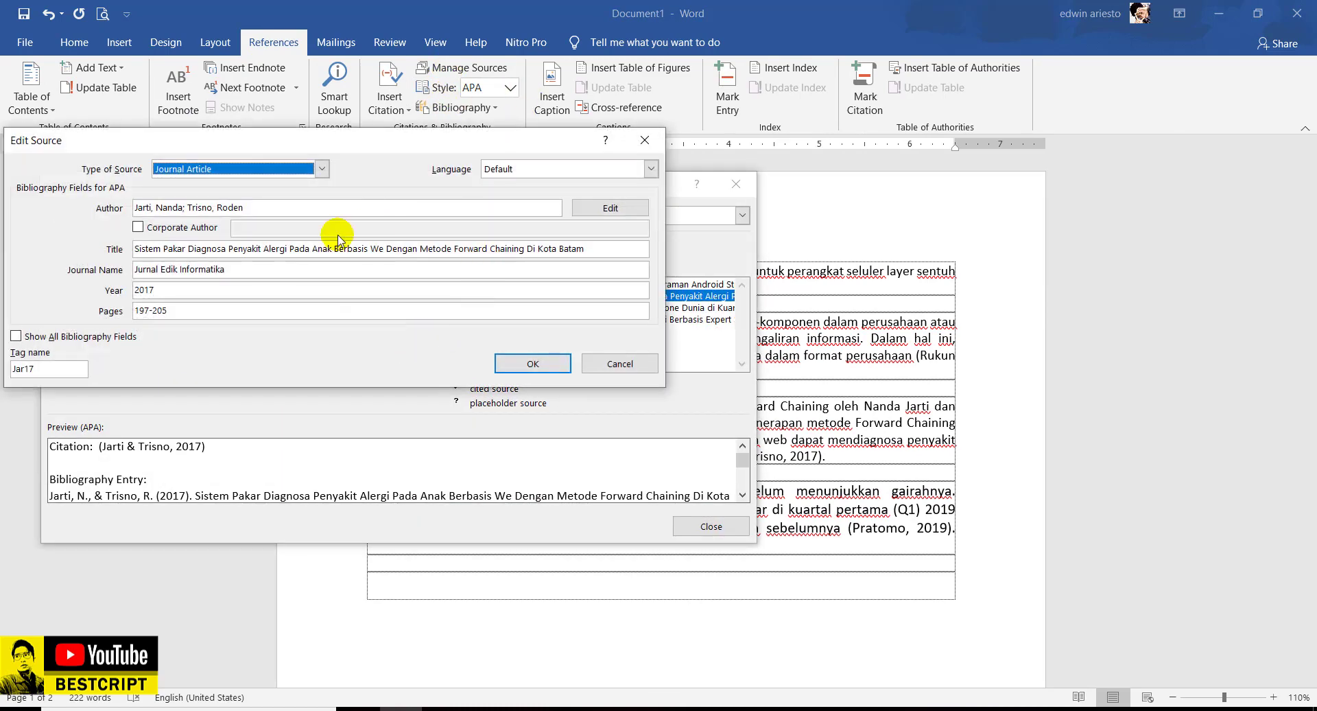
{"action": "left_click", "coordinate": [620, 363]}
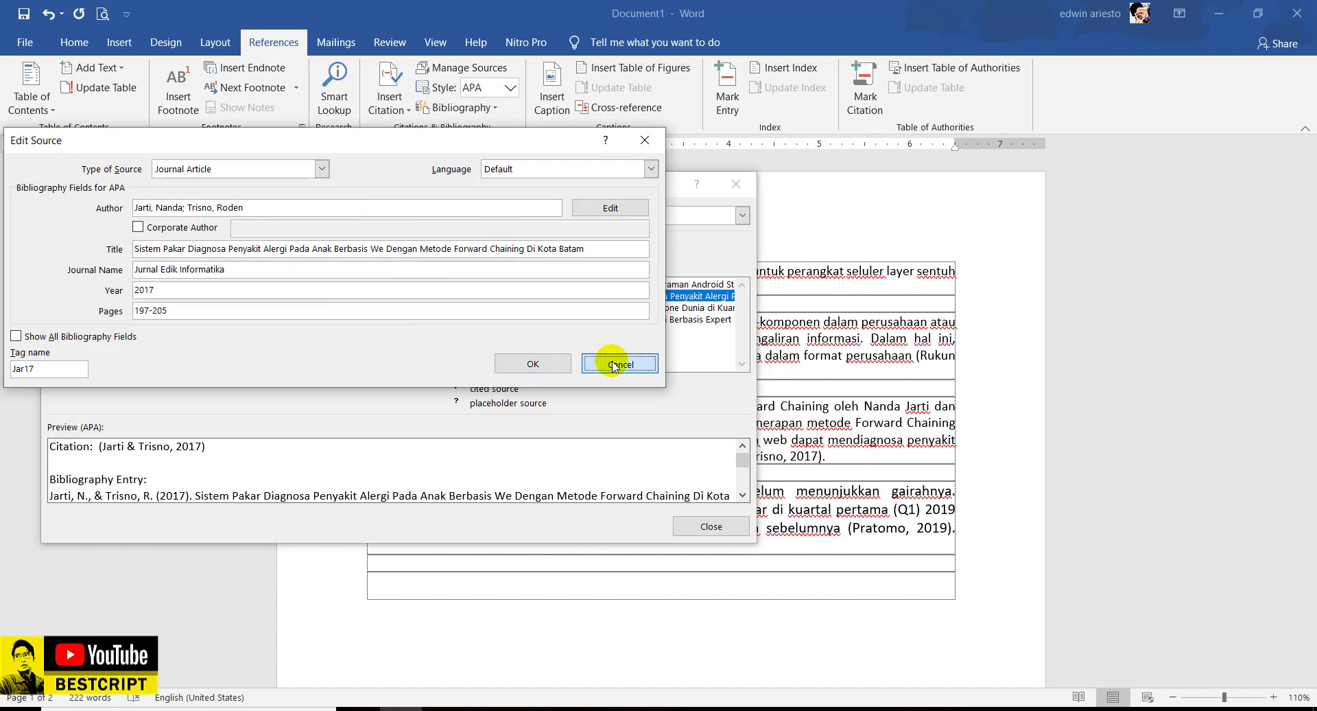
{"action": "left_click", "coordinate": [566, 307]}
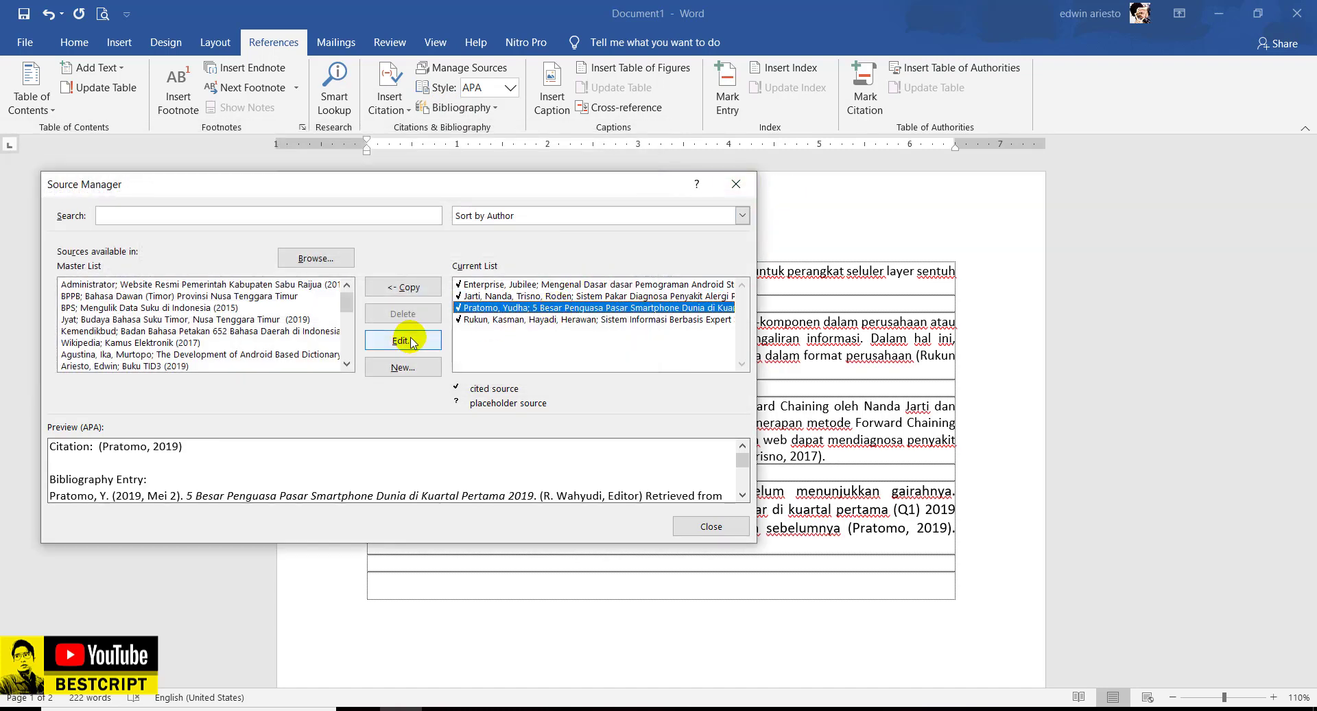
{"action": "left_click", "coordinate": [566, 284]}
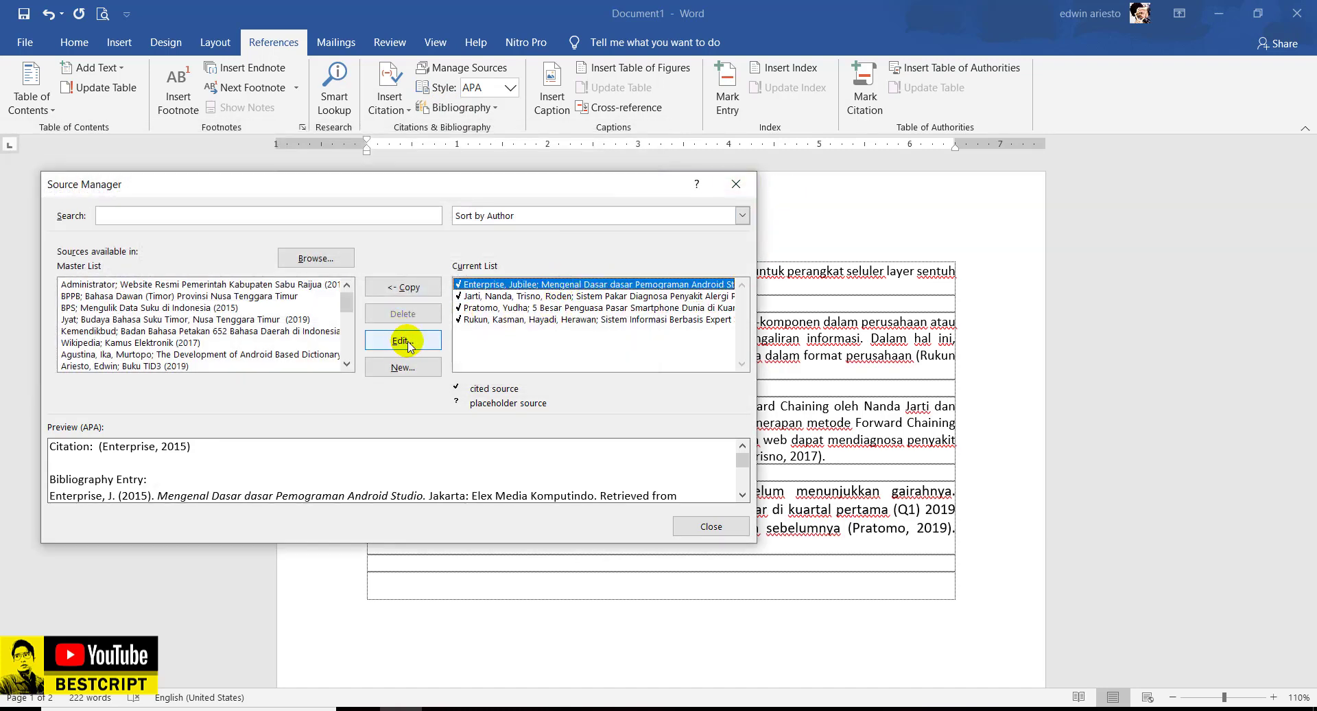
{"action": "left_click", "coordinate": [528, 307]}
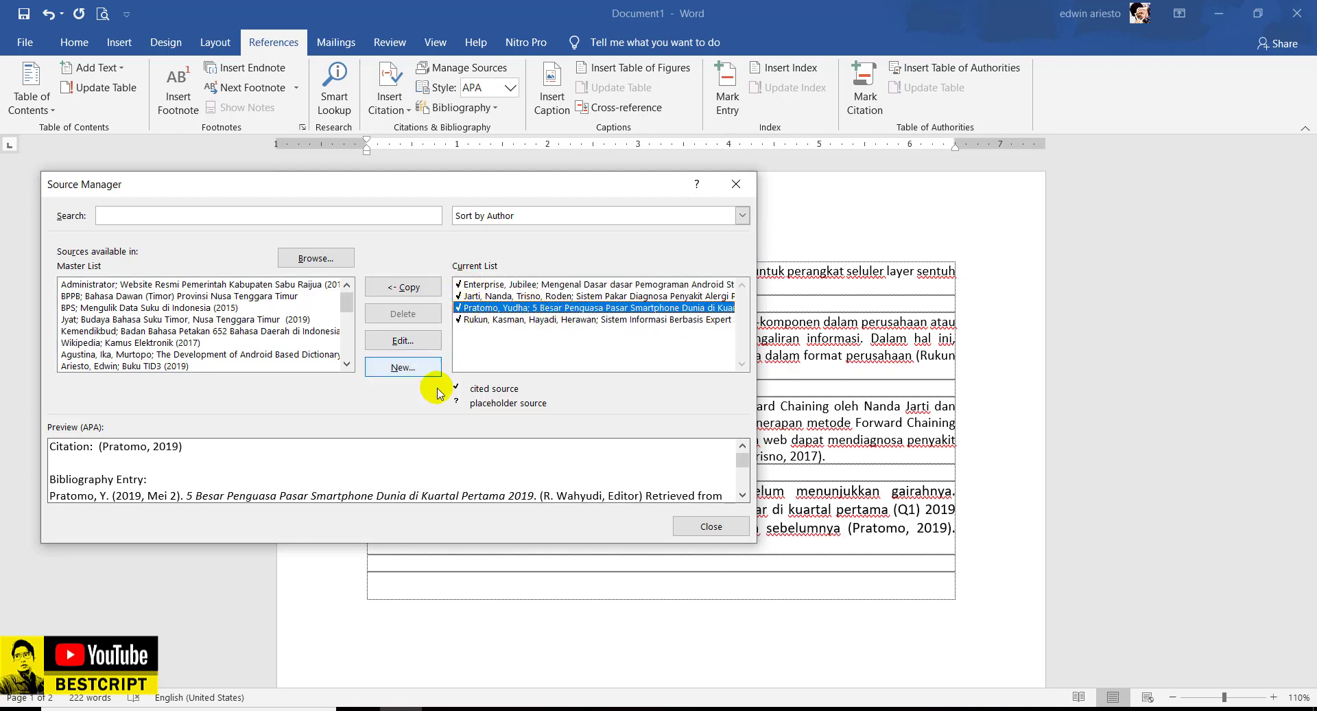
{"action": "left_click", "coordinate": [512, 296]}
{"action": "left_click", "coordinate": [501, 284]}
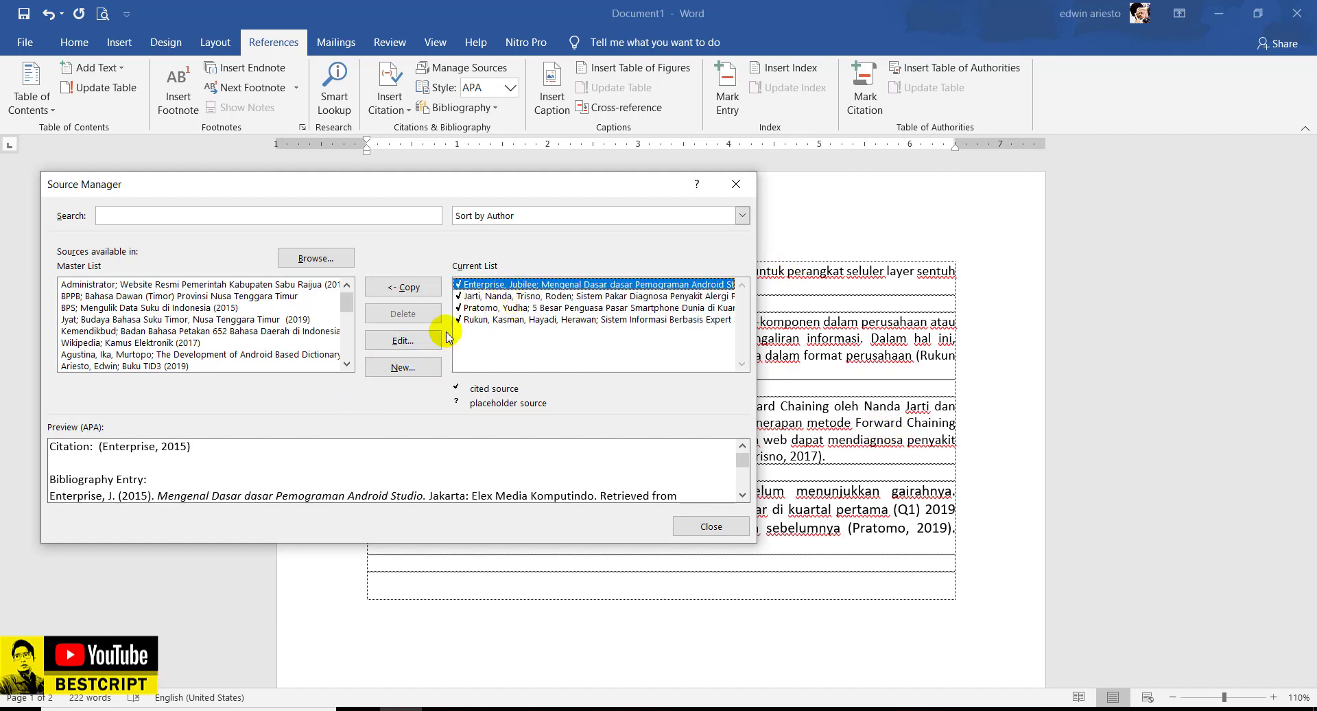
{"action": "left_click", "coordinate": [736, 184]}
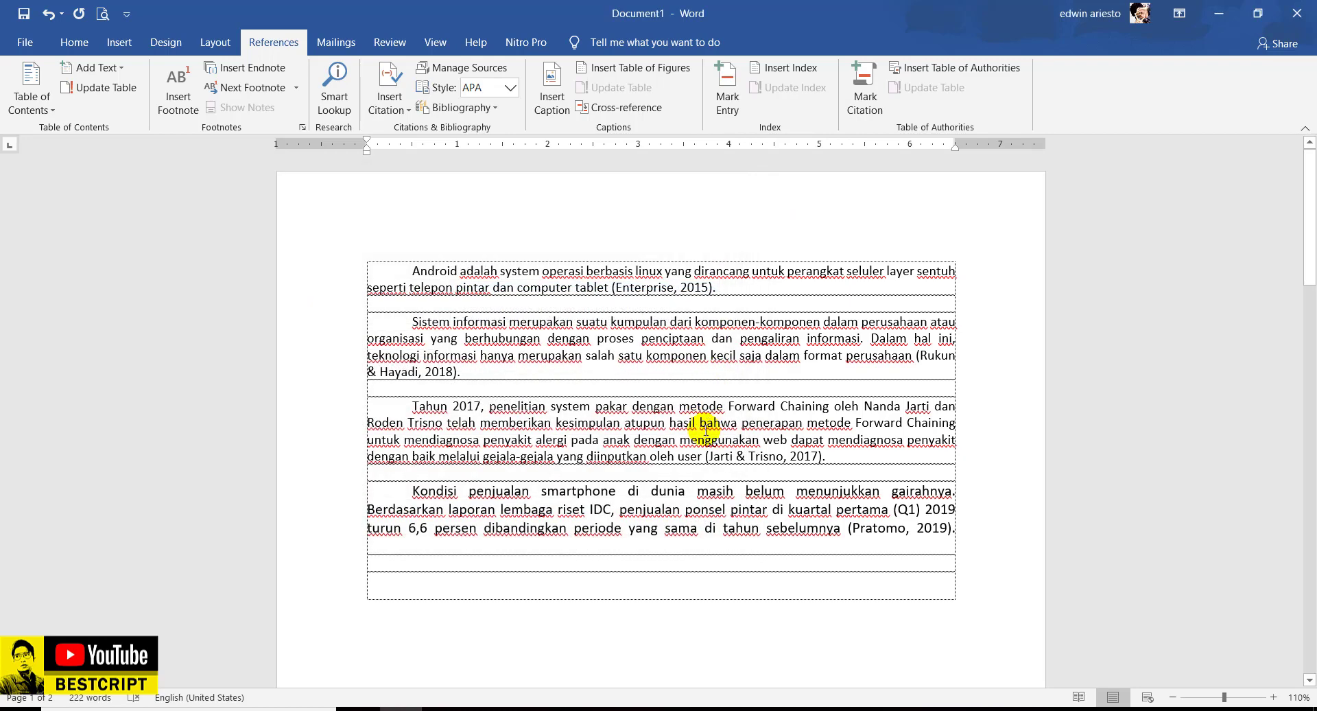
{"action": "scroll", "coordinate": [703, 432], "scroll_direction": "down", "scroll_amount": 12}
- Refresh the bibliography from its sources and justify its entries
{"action": "left_click", "coordinate": [486, 311]}
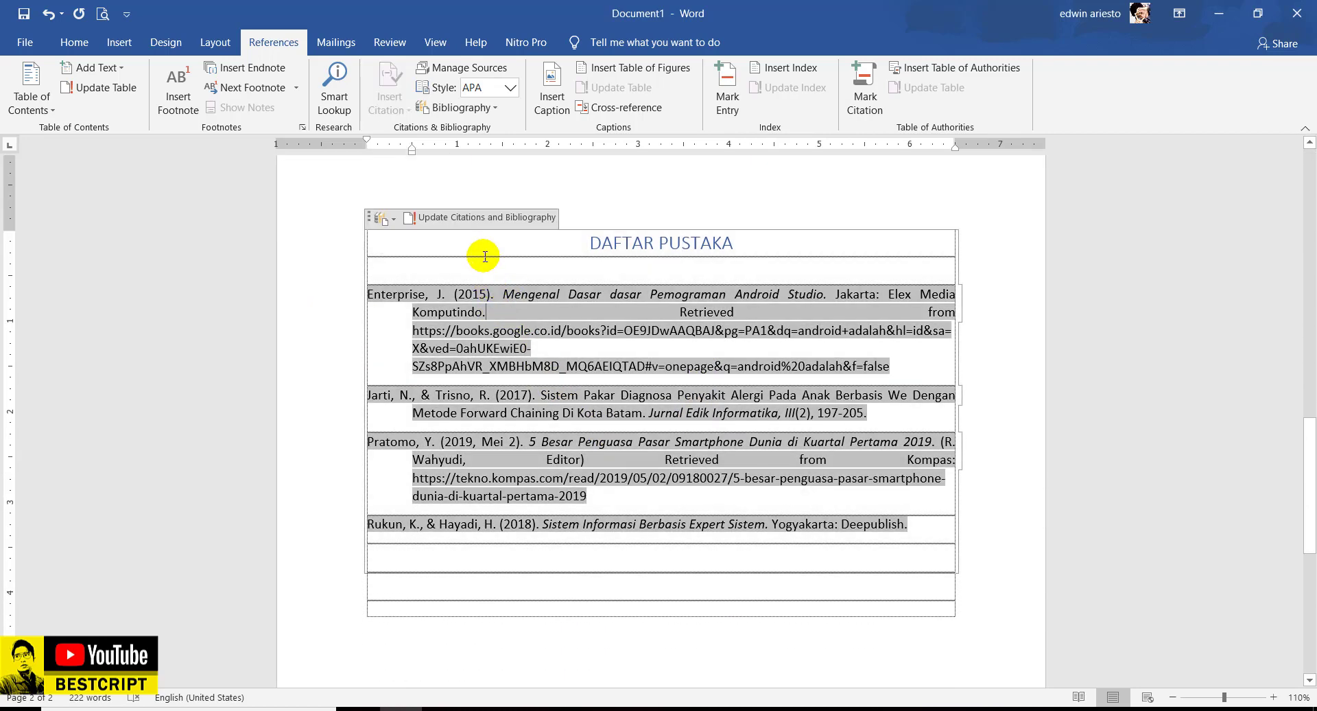
{"action": "left_click", "coordinate": [475, 218]}
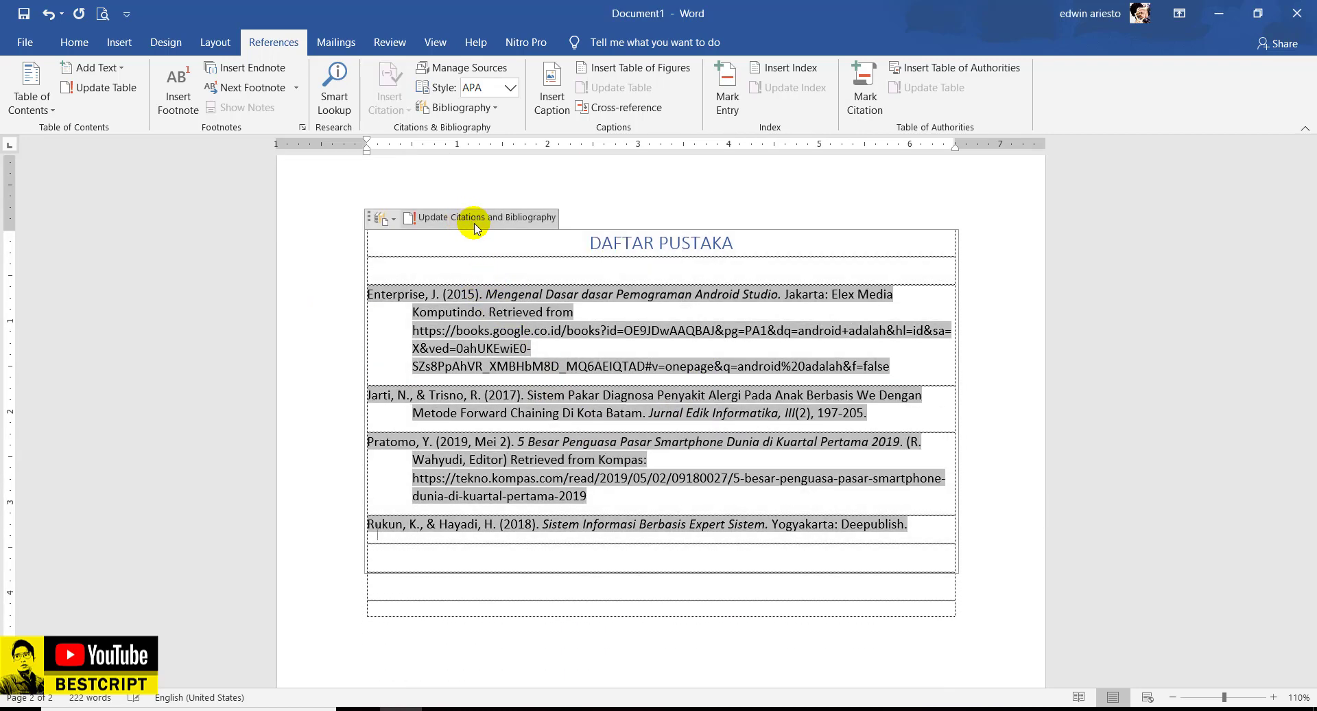
{"action": "left_click", "coordinate": [74, 45]}
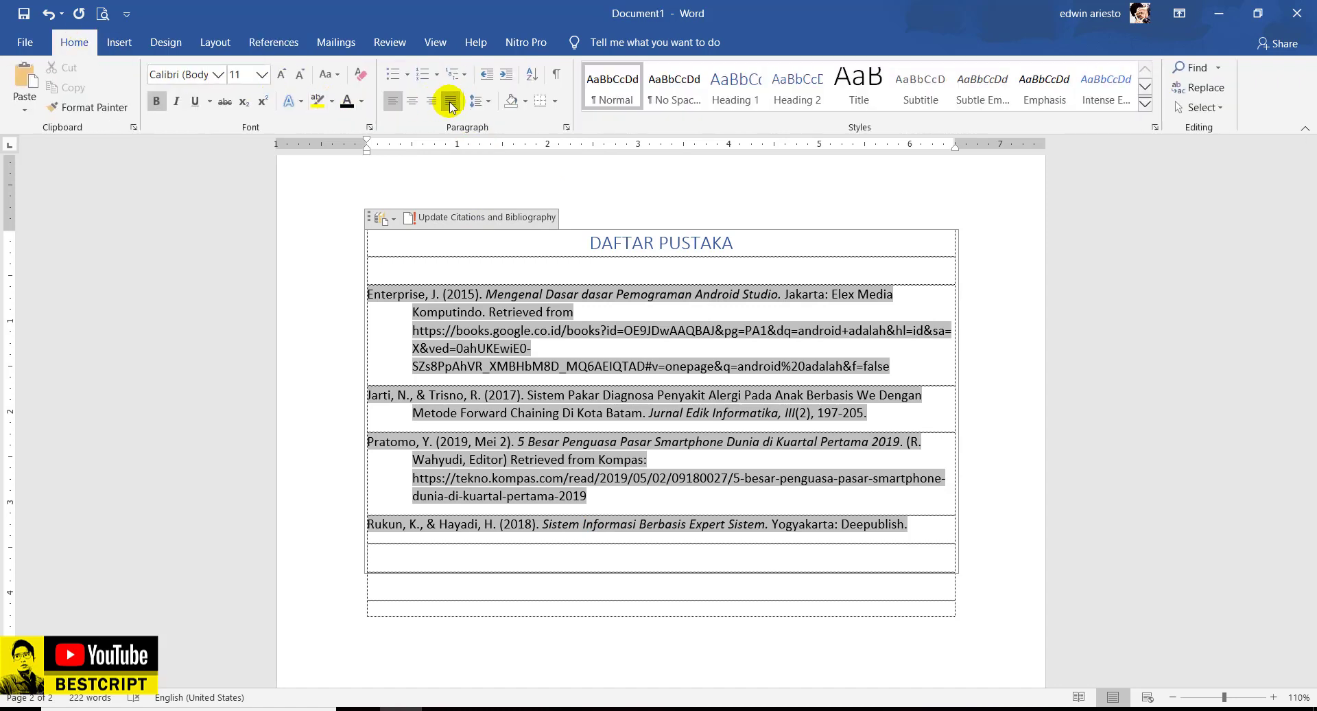
{"action": "left_click_drag", "start_coordinate": [460, 294], "coordinate": [557, 525]}
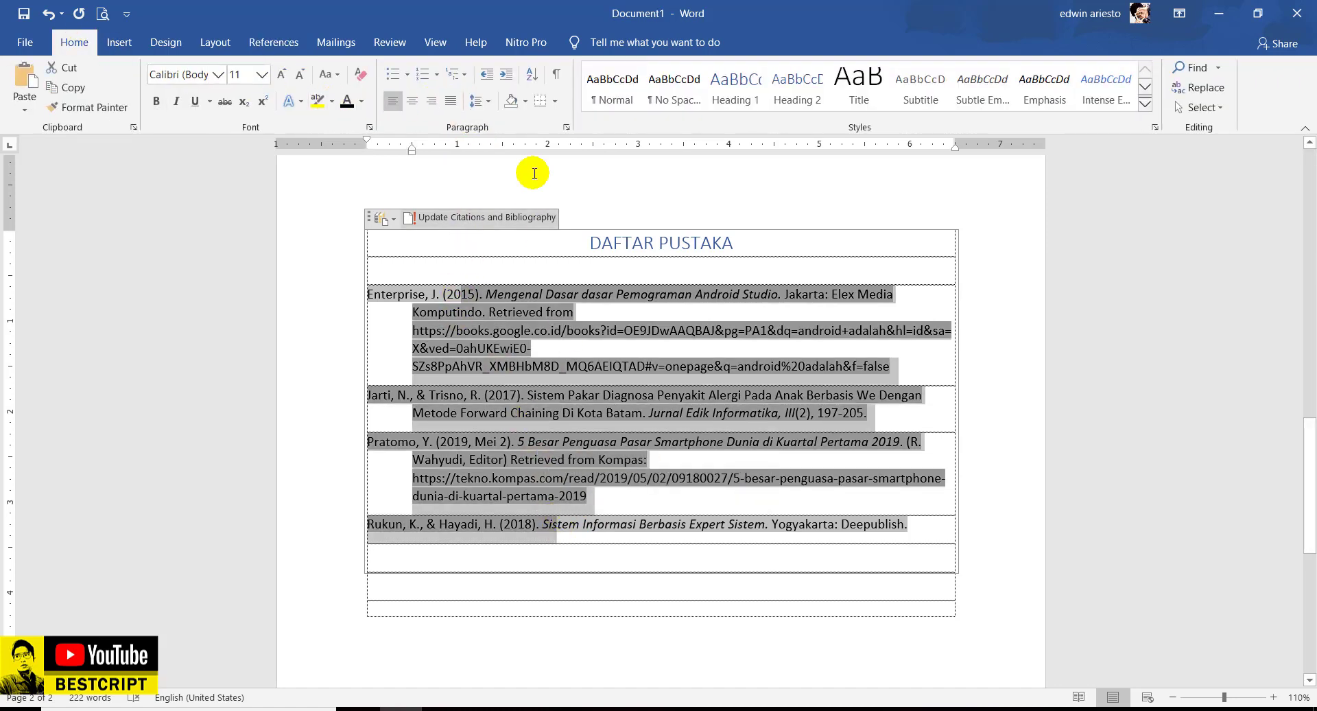
{"action": "left_click", "coordinate": [451, 101]}
- Inspect the (Rukun & Hayadi, 2018), (Enterprise, 2015) and (Jarti & Trisno, 2017) citations
{"action": "scroll", "coordinate": [560, 415], "scroll_direction": "up", "scroll_amount": 10}
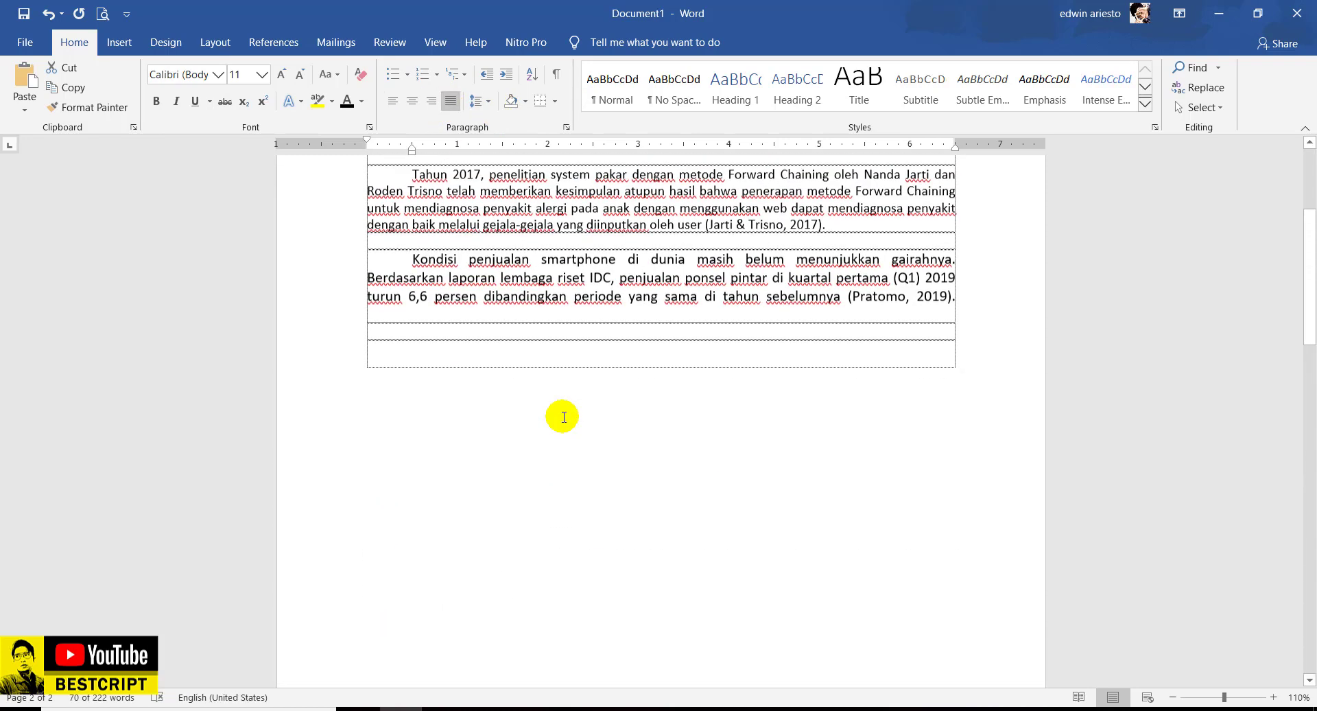
{"action": "scroll", "coordinate": [562, 416], "scroll_direction": "up", "scroll_amount": 5}
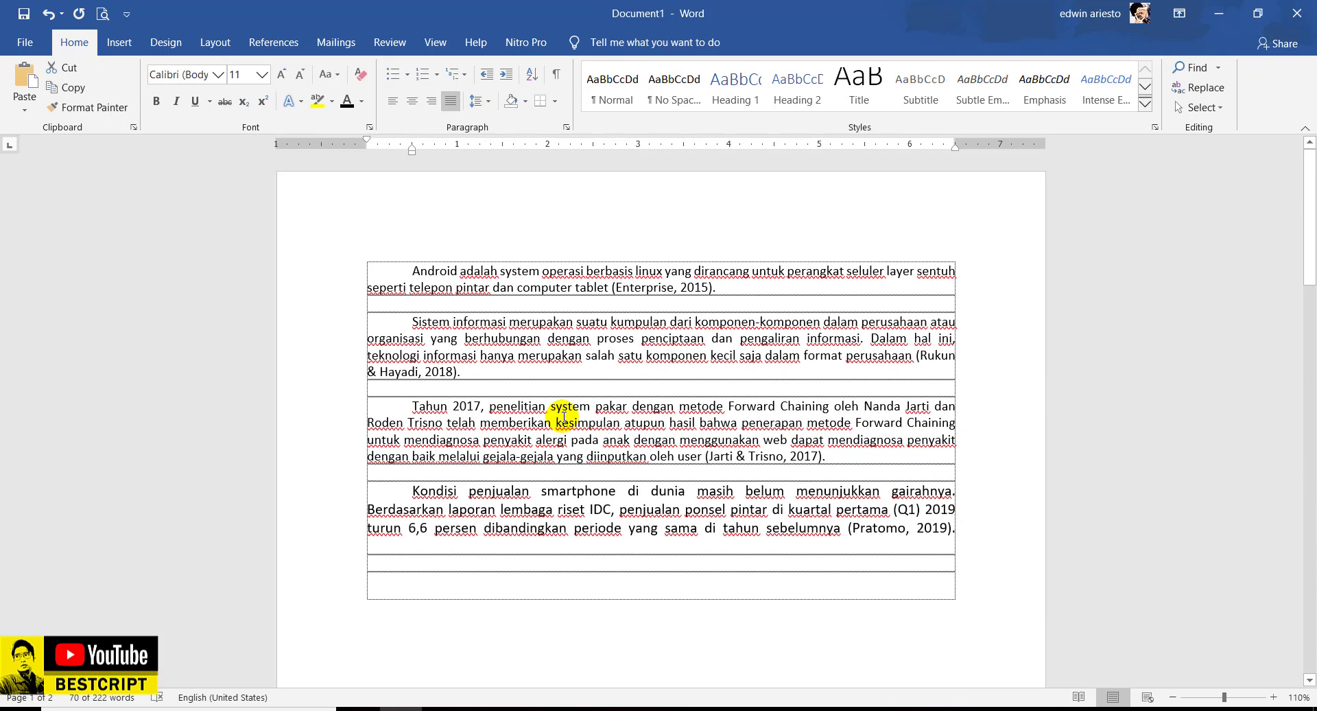
{"action": "left_click", "coordinate": [452, 377]}
{"action": "left_click", "coordinate": [695, 287]}
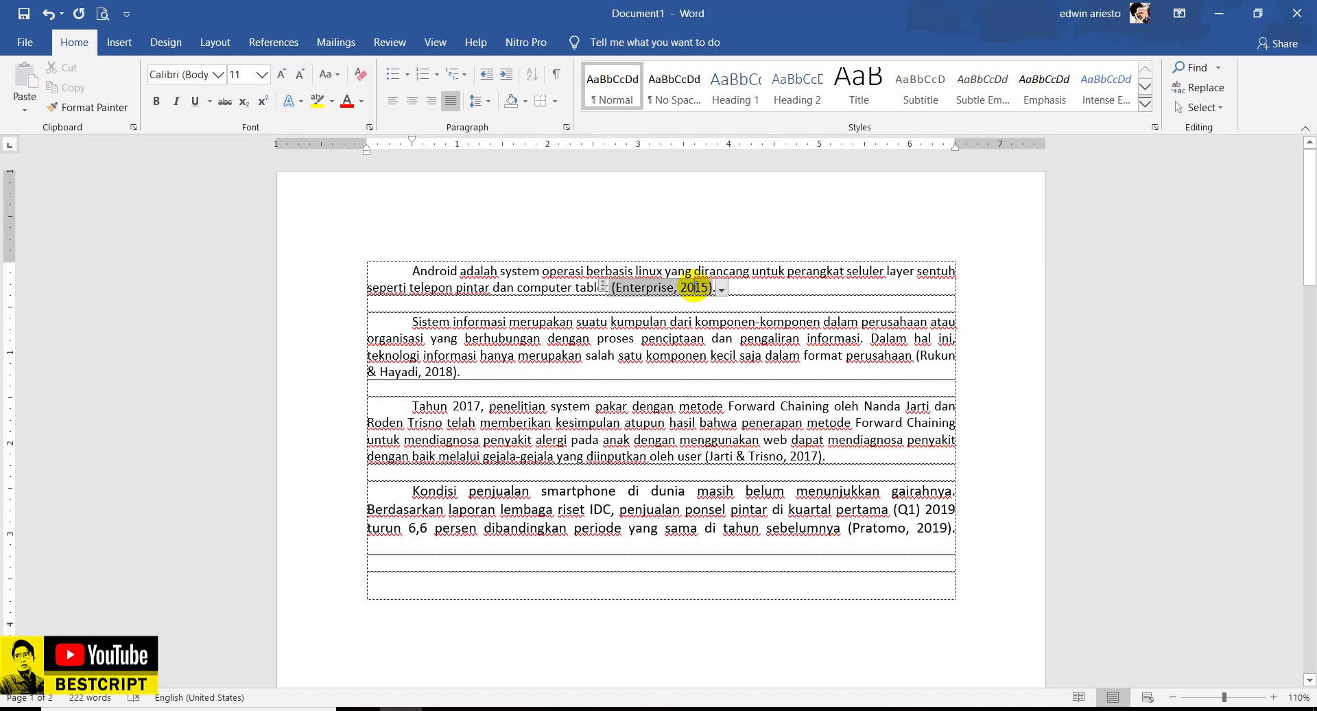
{"action": "left_click", "coordinate": [746, 533]}
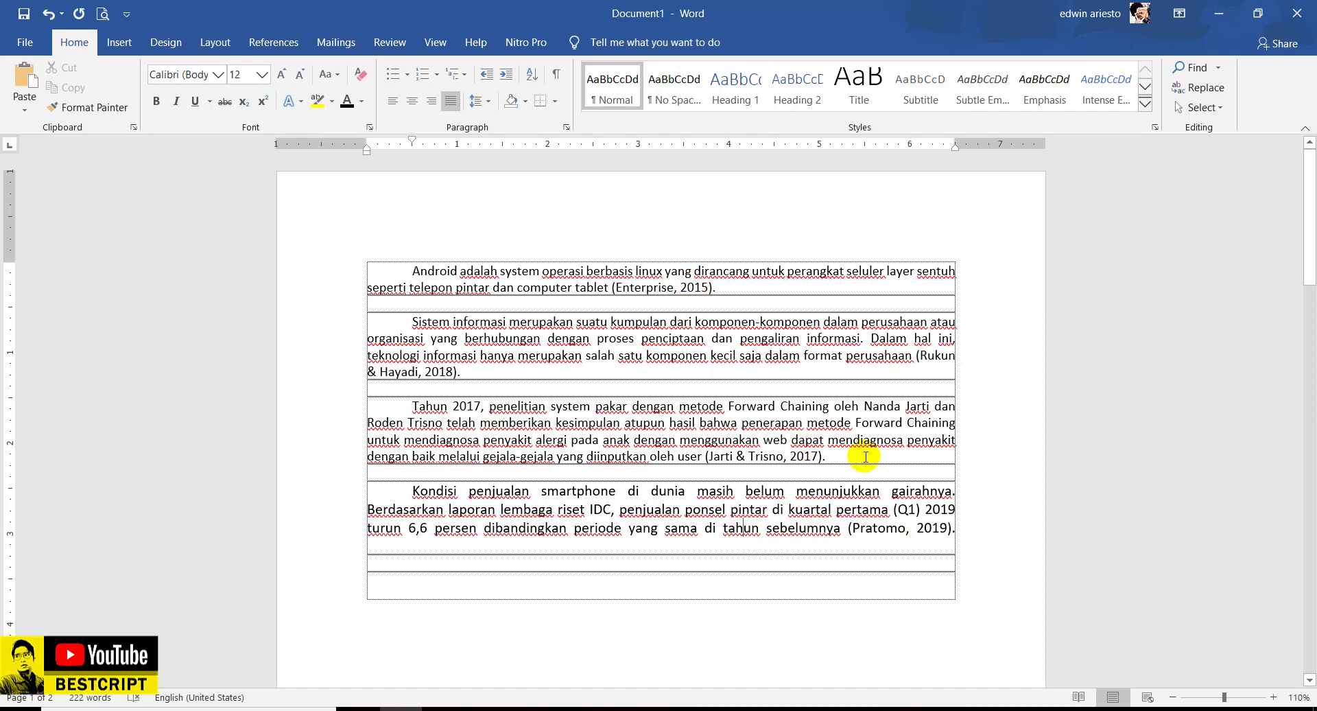
{"action": "left_click", "coordinate": [770, 460]}
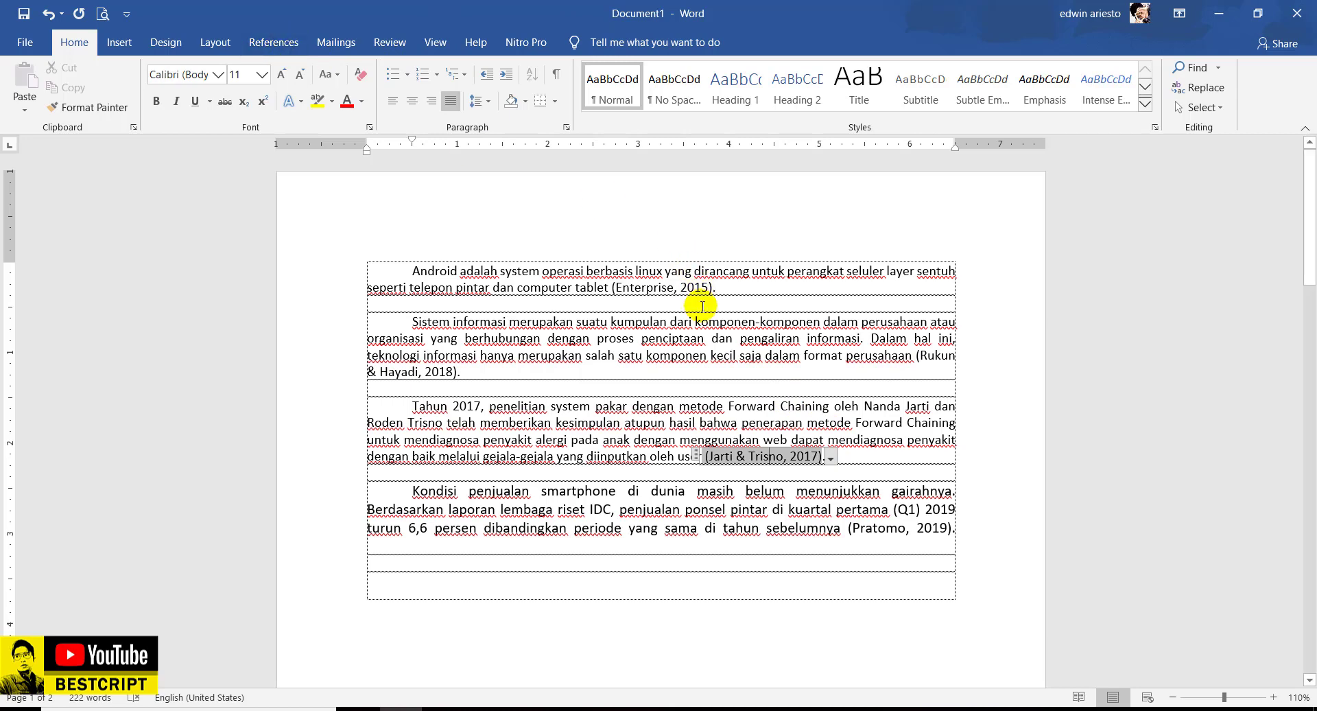
- Check the DAFTAR PUSTAKA bibliography on page 2, then return to the body text
{"action": "scroll", "coordinate": [703, 306], "scroll_direction": "down", "scroll_amount": 10}
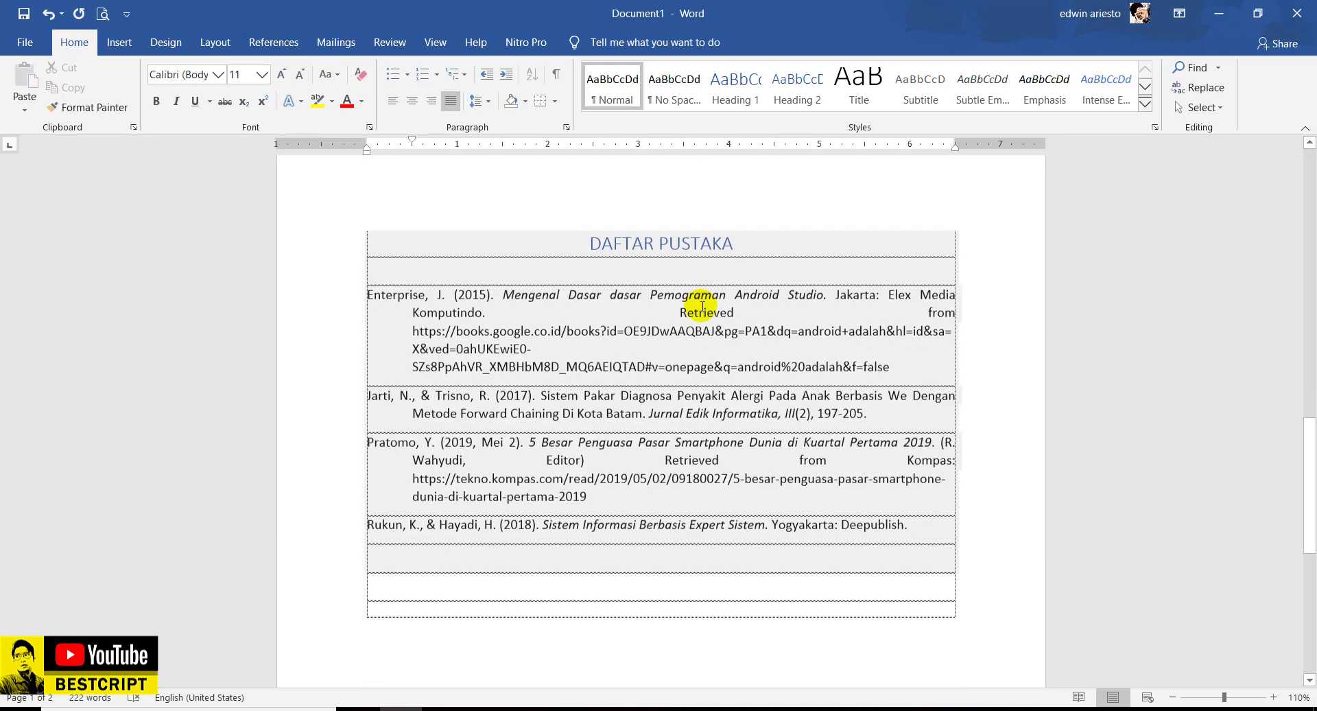
{"action": "left_click", "coordinate": [753, 247]}
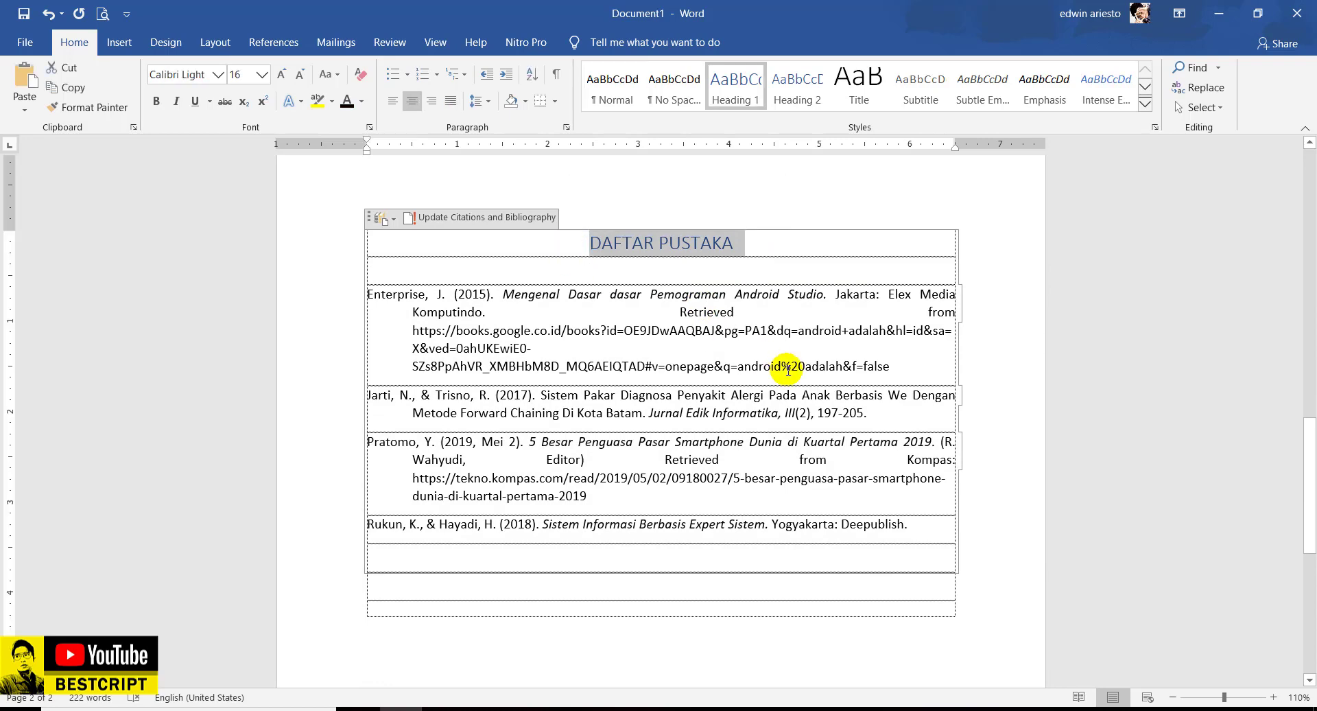
{"action": "scroll", "coordinate": [788, 370], "scroll_direction": "up", "scroll_amount": 15}
{"action": "scroll", "coordinate": [790, 371], "scroll_direction": "up", "scroll_amount": 1}
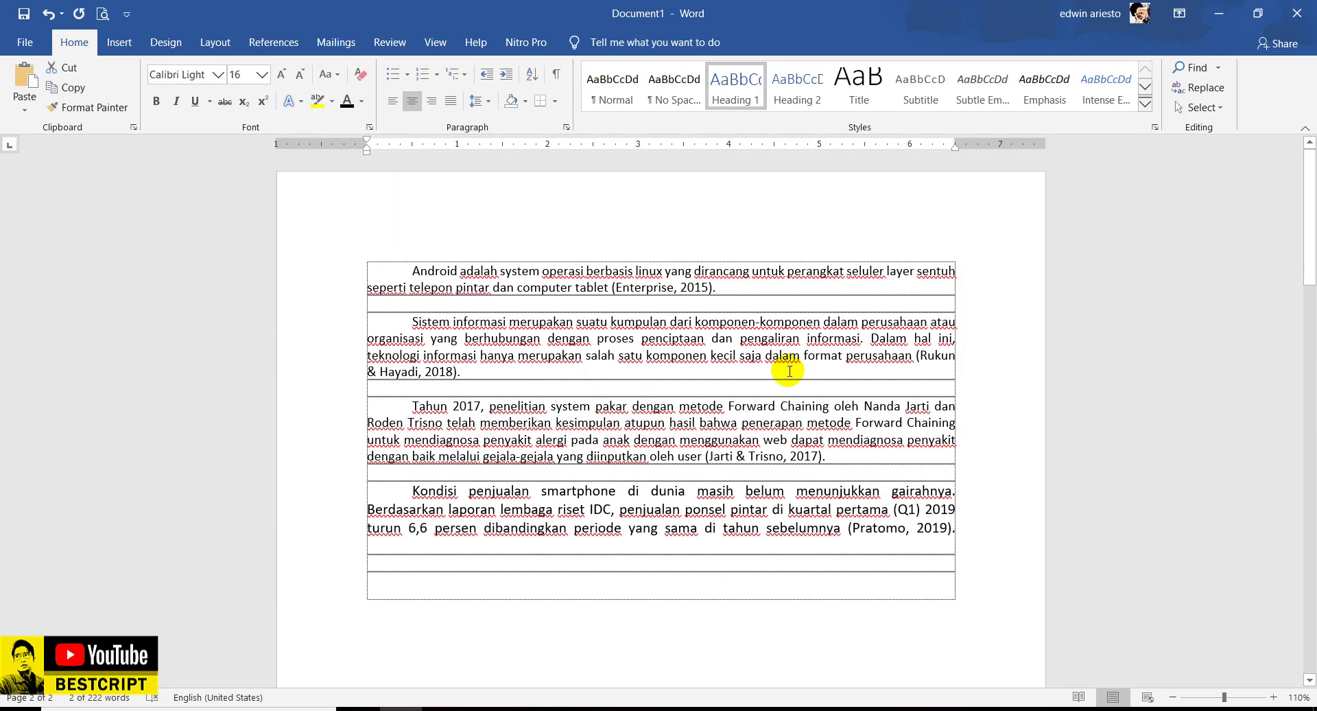
{"action": "left_click", "coordinate": [601, 310]}
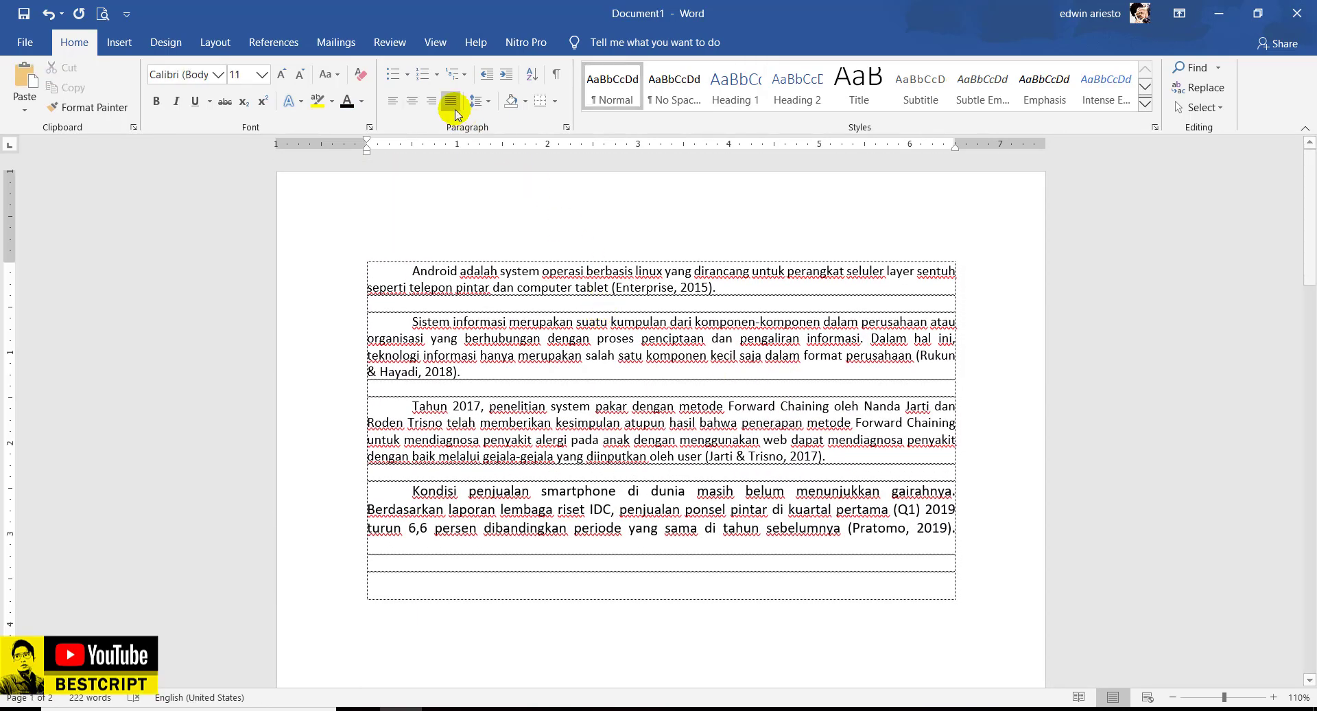
{"action": "left_click", "coordinate": [273, 42]}
- Preview the citations and bibliography in the IEEE numbered style
{"action": "left_click", "coordinate": [510, 87]}
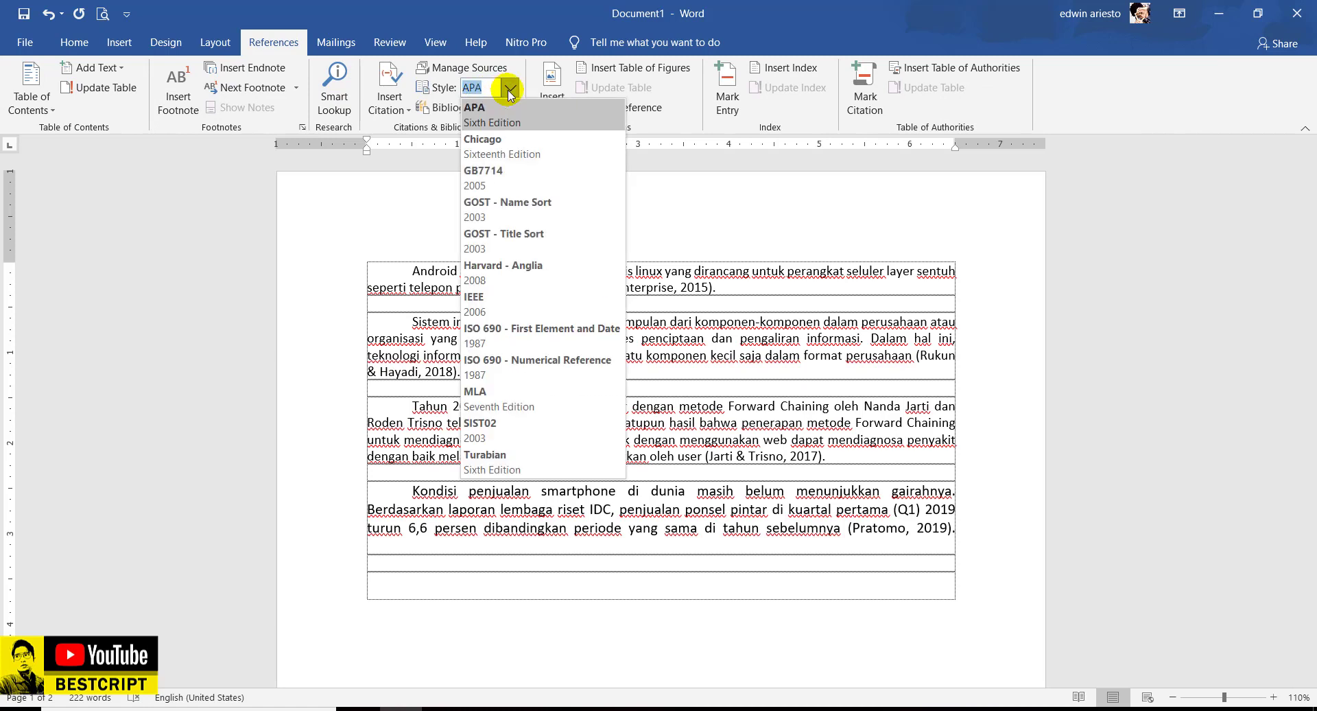
{"action": "left_click", "coordinate": [509, 303]}
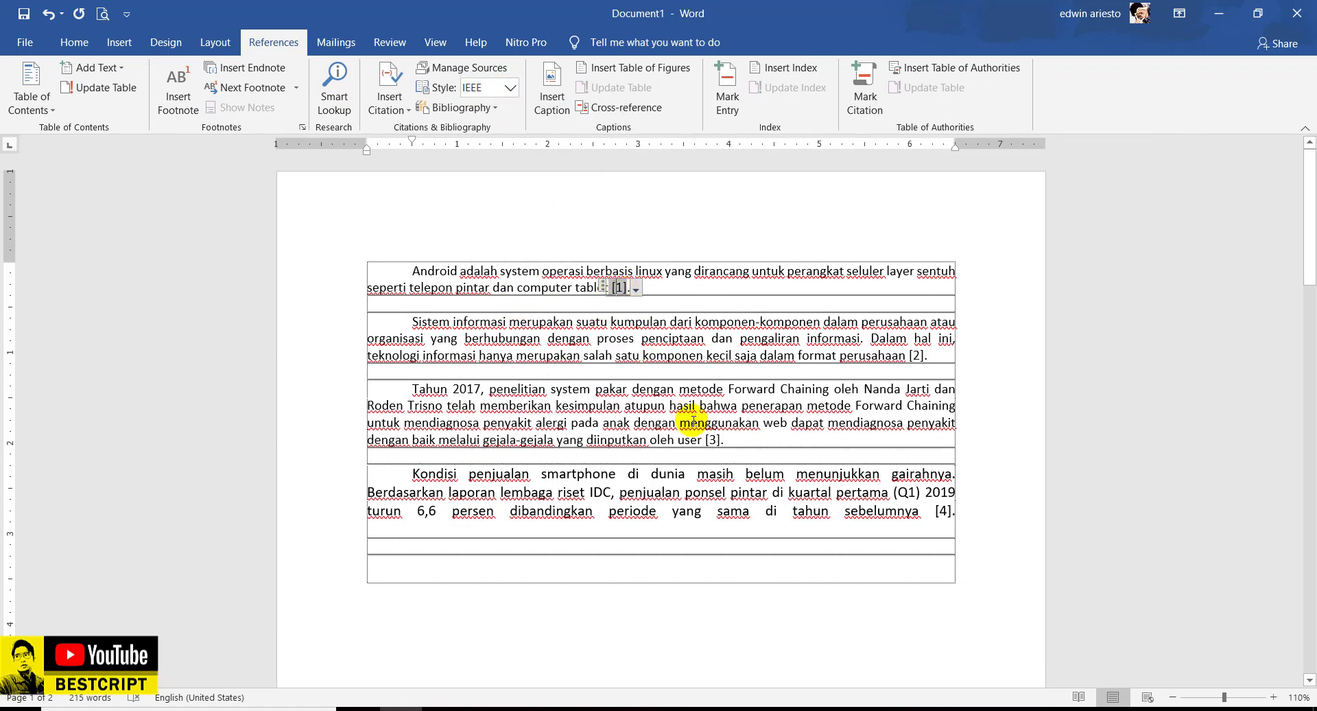
{"action": "scroll", "coordinate": [626, 374], "scroll_direction": "down", "scroll_amount": 15}
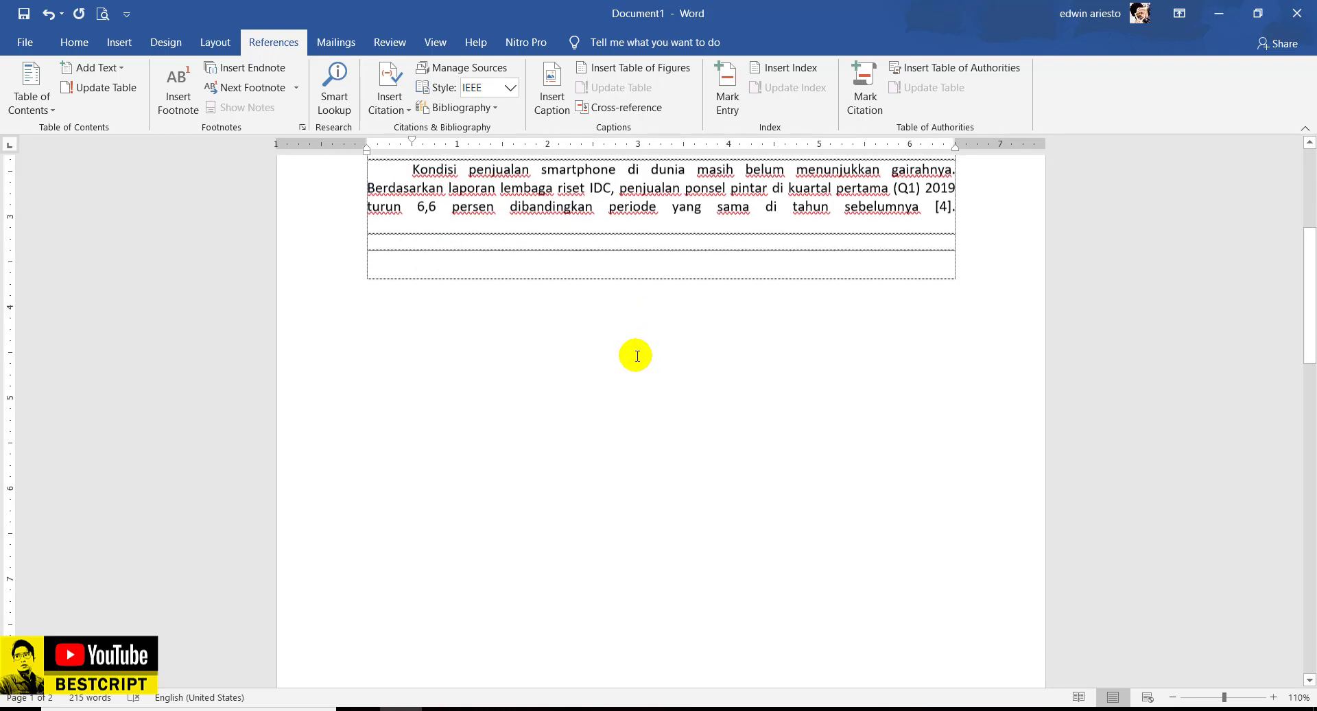
{"action": "left_click_drag", "start_coordinate": [421, 336], "coordinate": [577, 494]}
- Preview Chicago and MLA styles, then set the citation style back to APA
{"action": "left_click", "coordinate": [510, 87]}
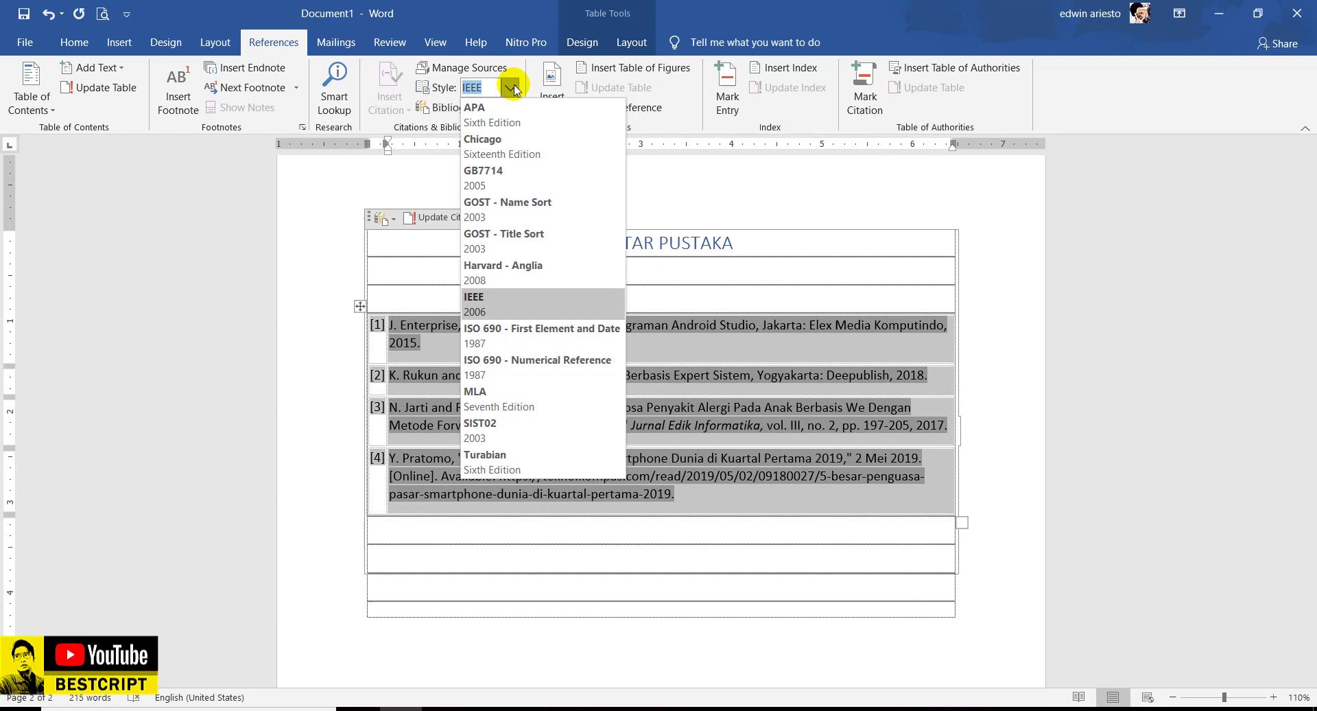
{"action": "left_click", "coordinate": [492, 140]}
{"action": "left_click", "coordinate": [510, 88]}
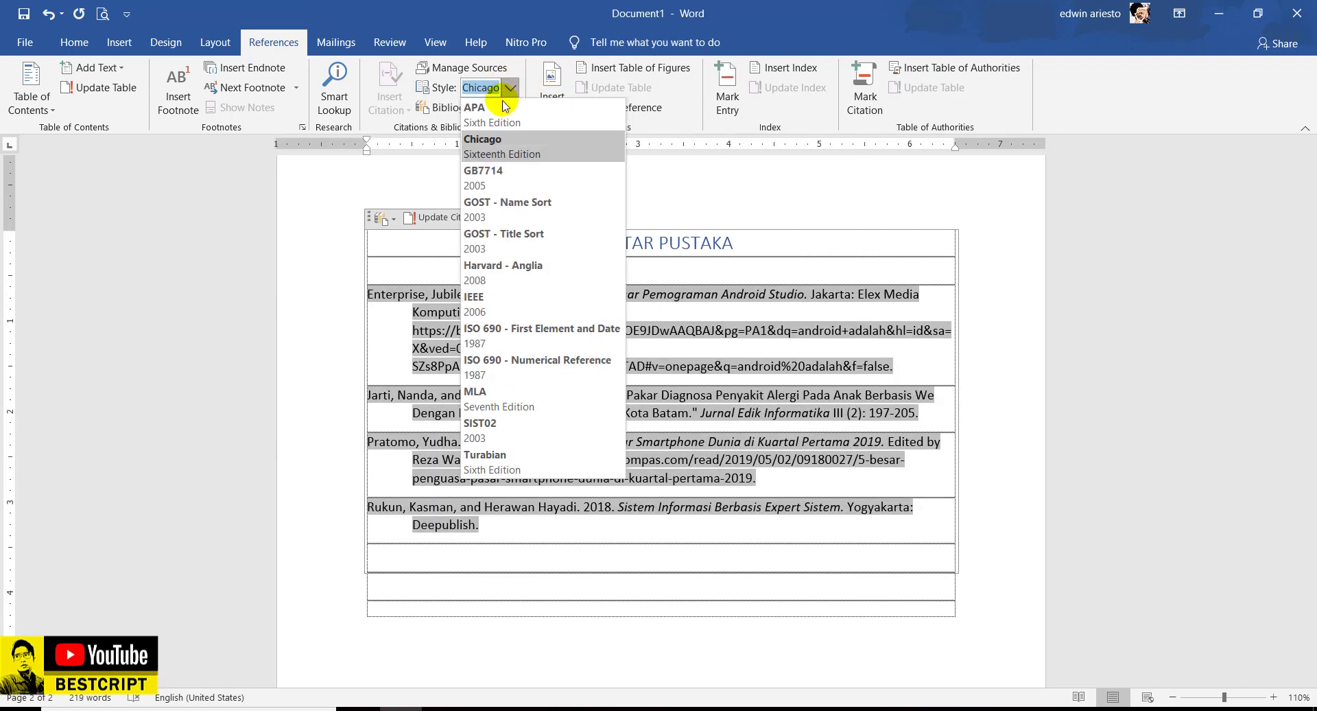
{"action": "left_click", "coordinate": [516, 392]}
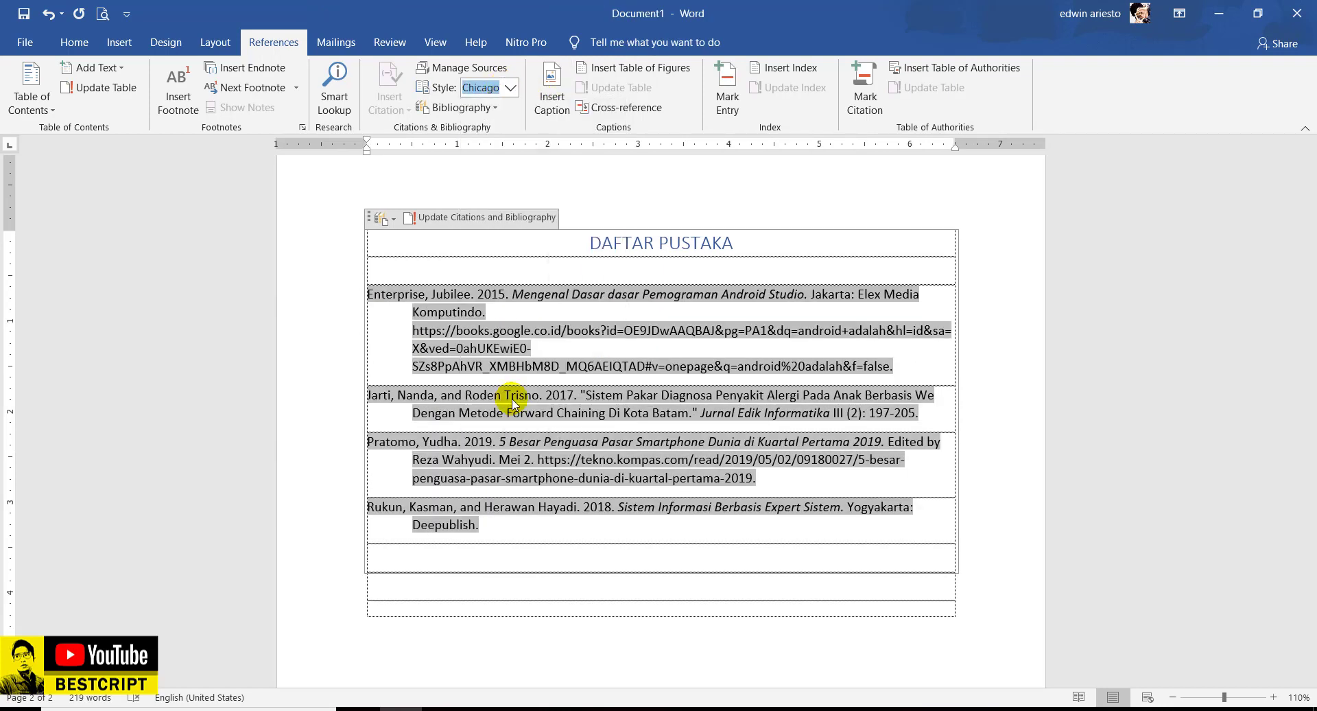
{"action": "left_click", "coordinate": [510, 88]}
{"action": "left_click", "coordinate": [503, 115]}
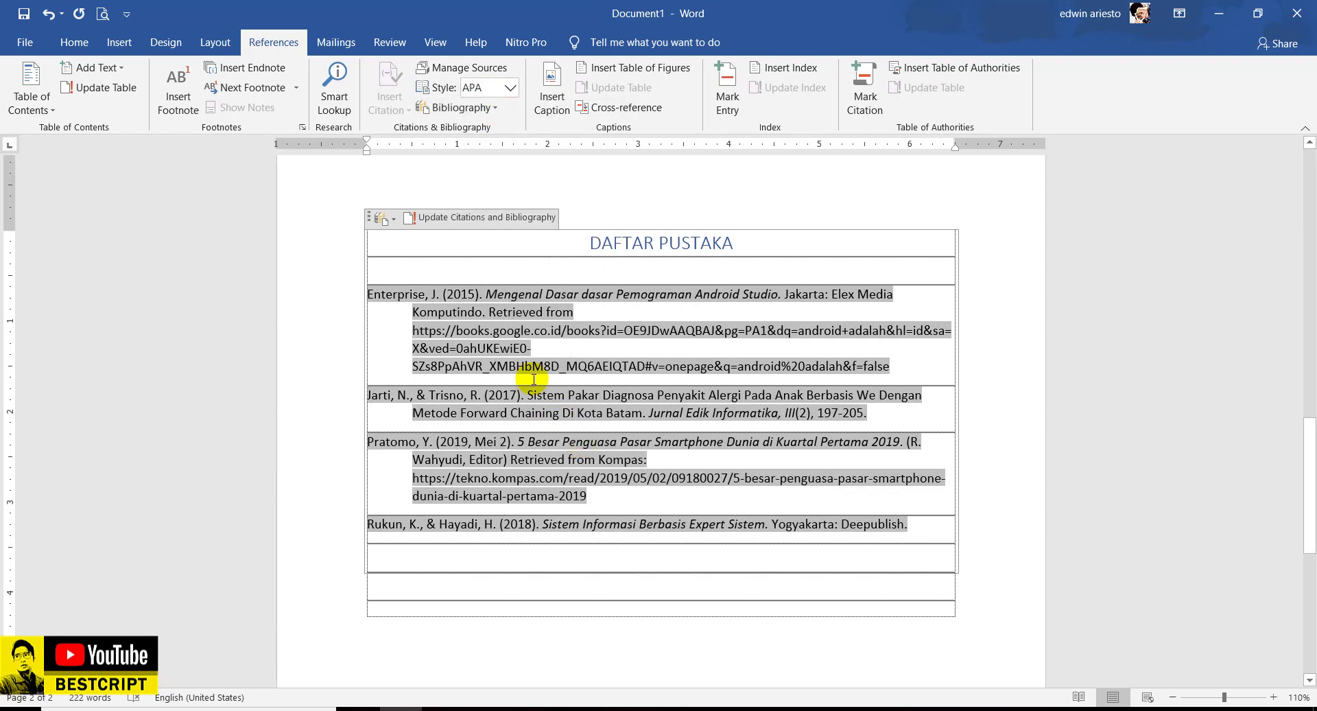
{"action": "double_click", "coordinate": [389, 295]}
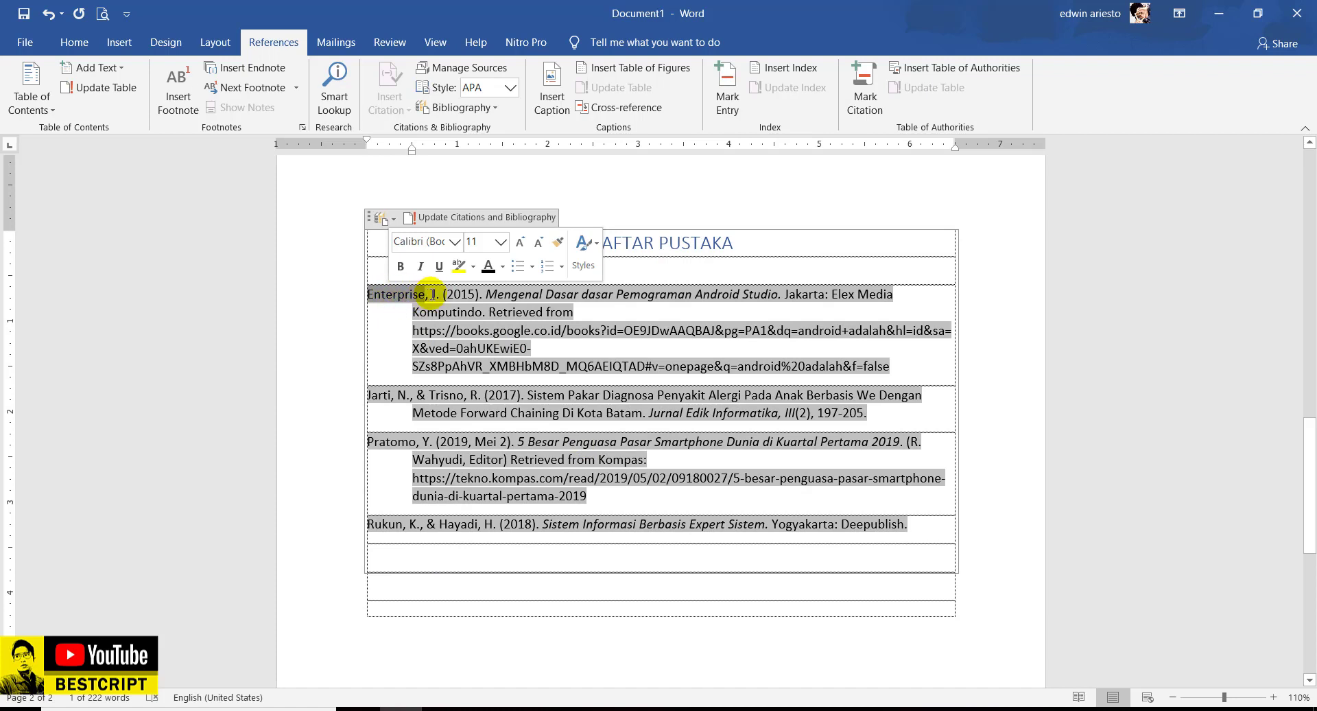
{"action": "double_click", "coordinate": [433, 294]}
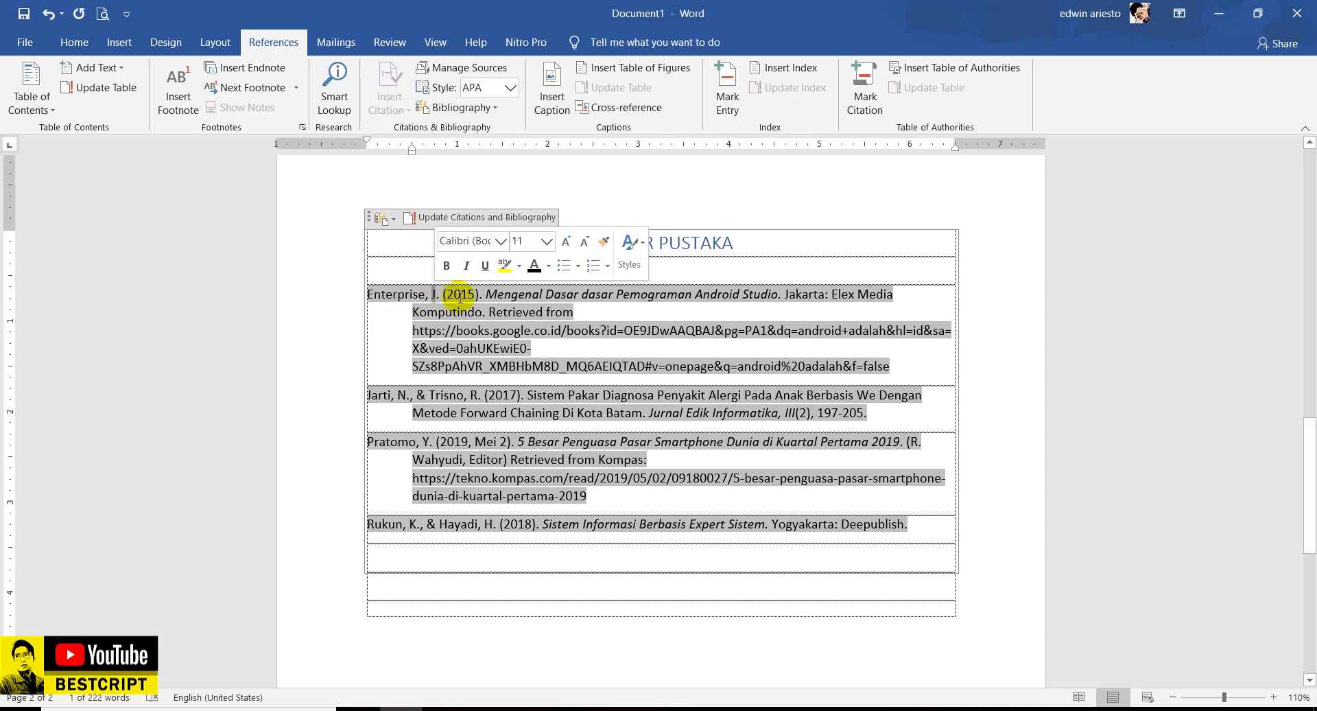
{"action": "double_click", "coordinate": [460, 295]}
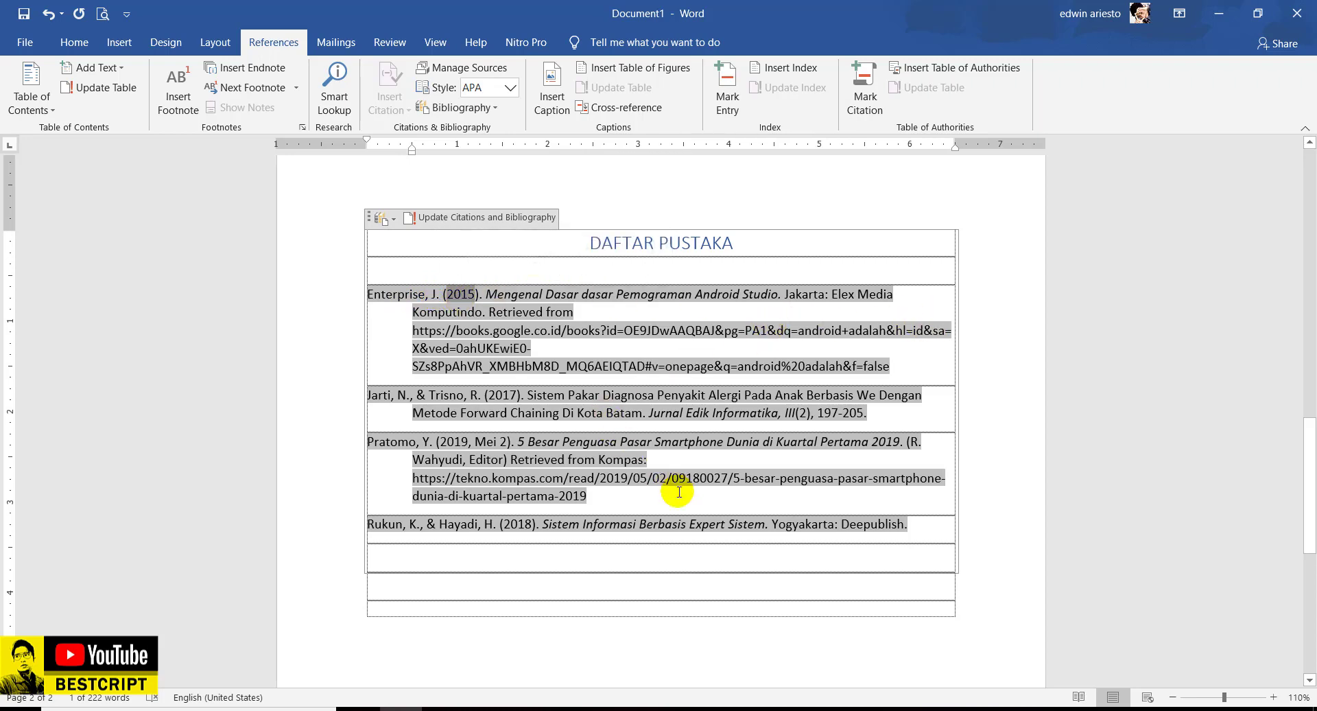
{"action": "scroll", "coordinate": [660, 381], "scroll_direction": "up", "scroll_amount": 15}
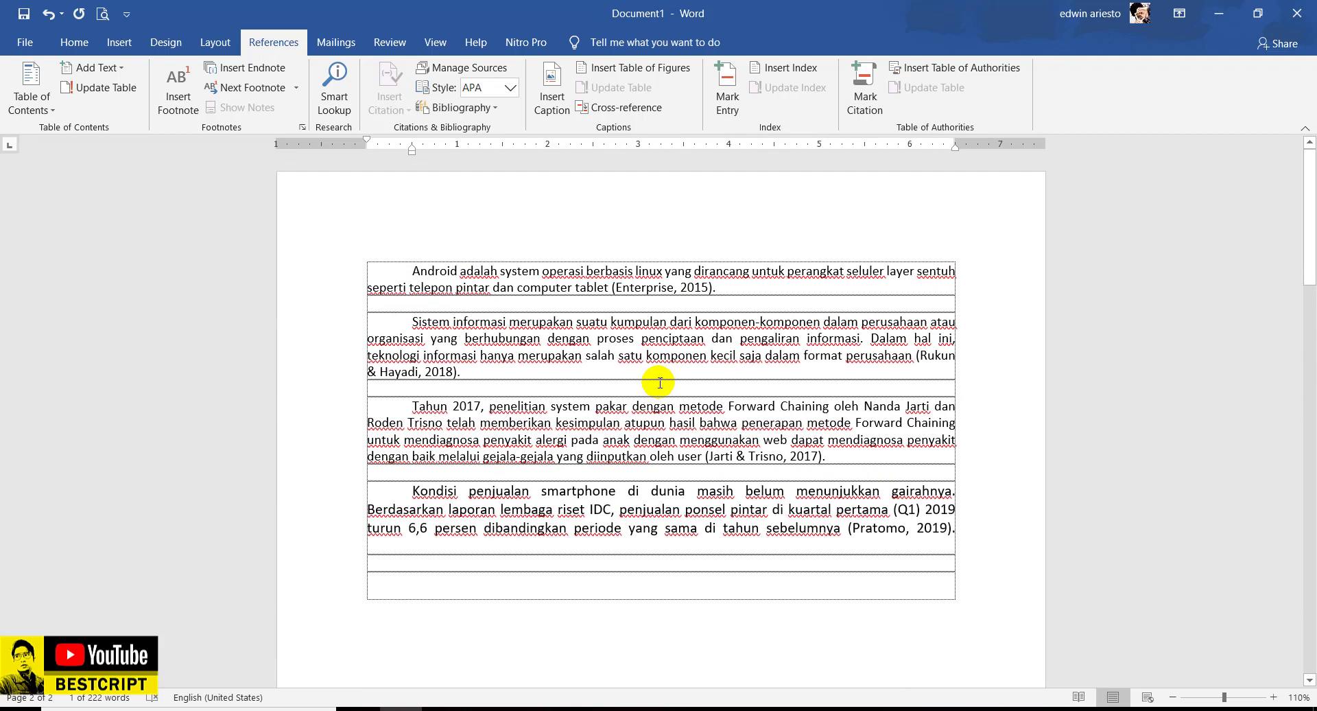
{"action": "left_click", "coordinate": [442, 343]}
{"action": "left_click", "coordinate": [694, 290]}
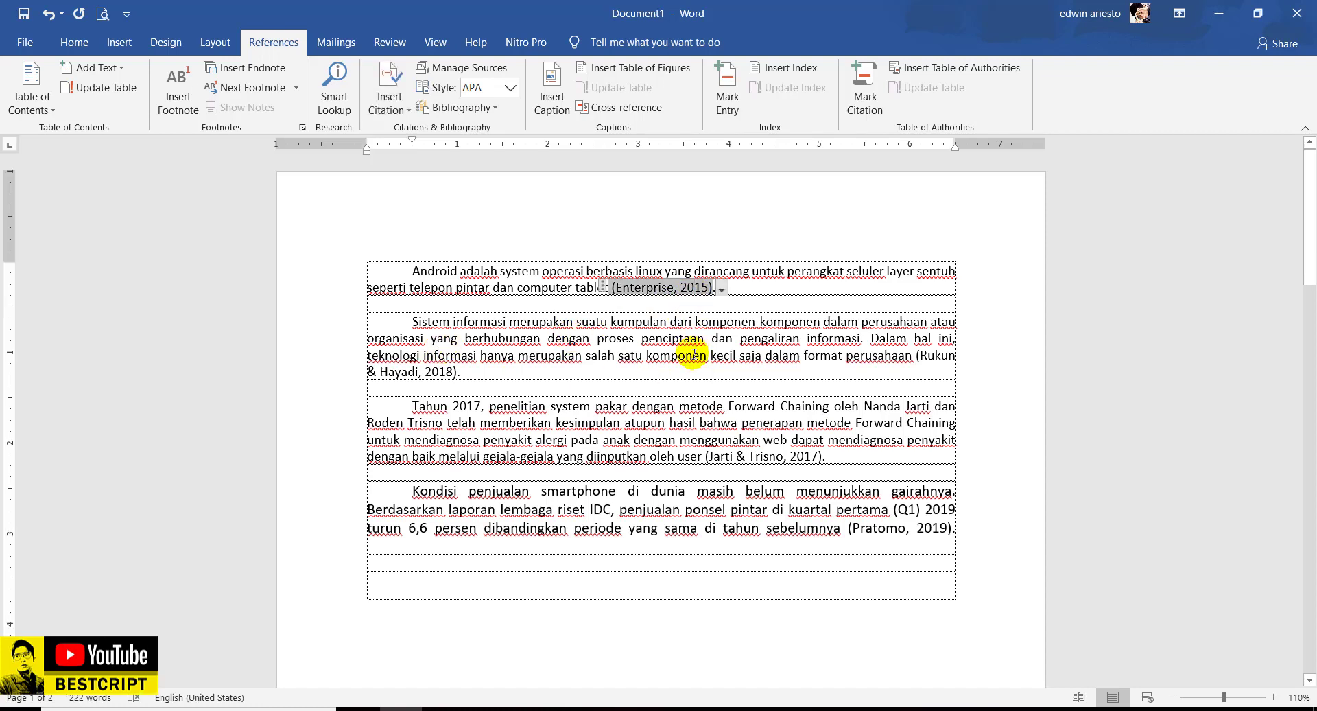
{"action": "left_click", "coordinate": [467, 367]}
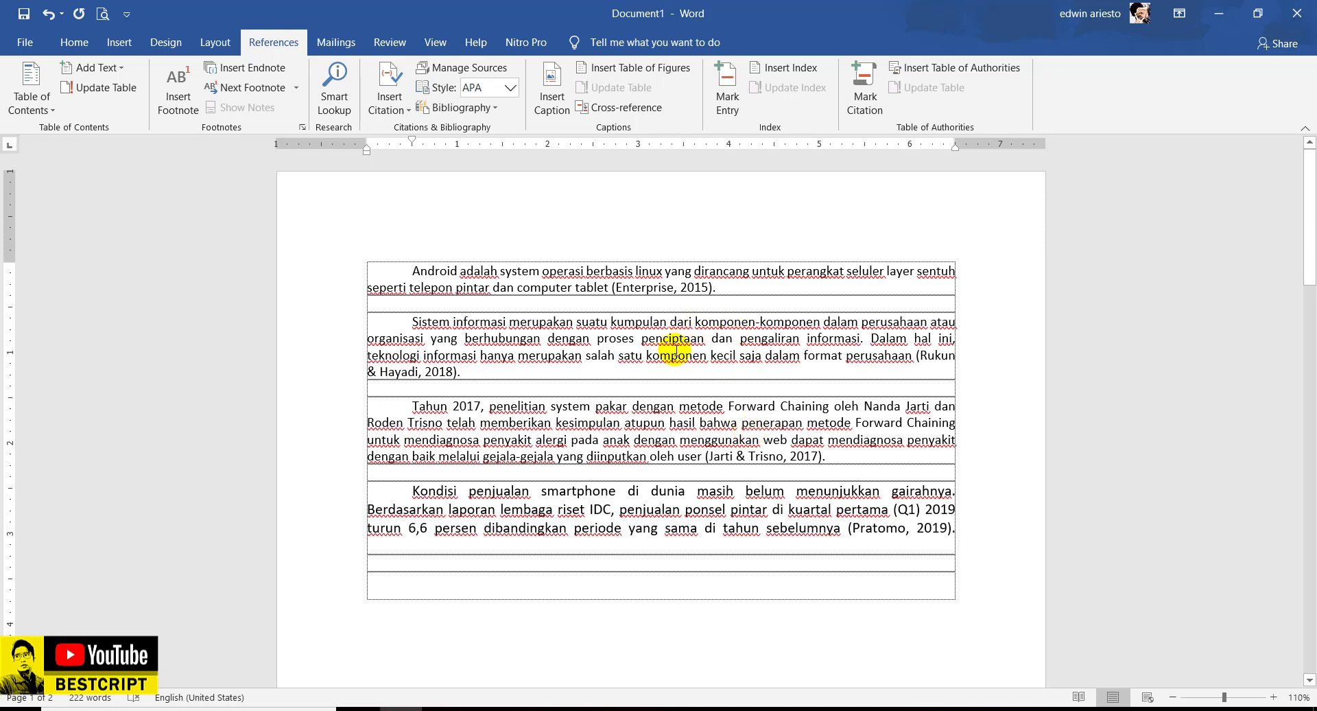
{"action": "scroll", "coordinate": [676, 350], "scroll_direction": "down", "scroll_amount": 4}
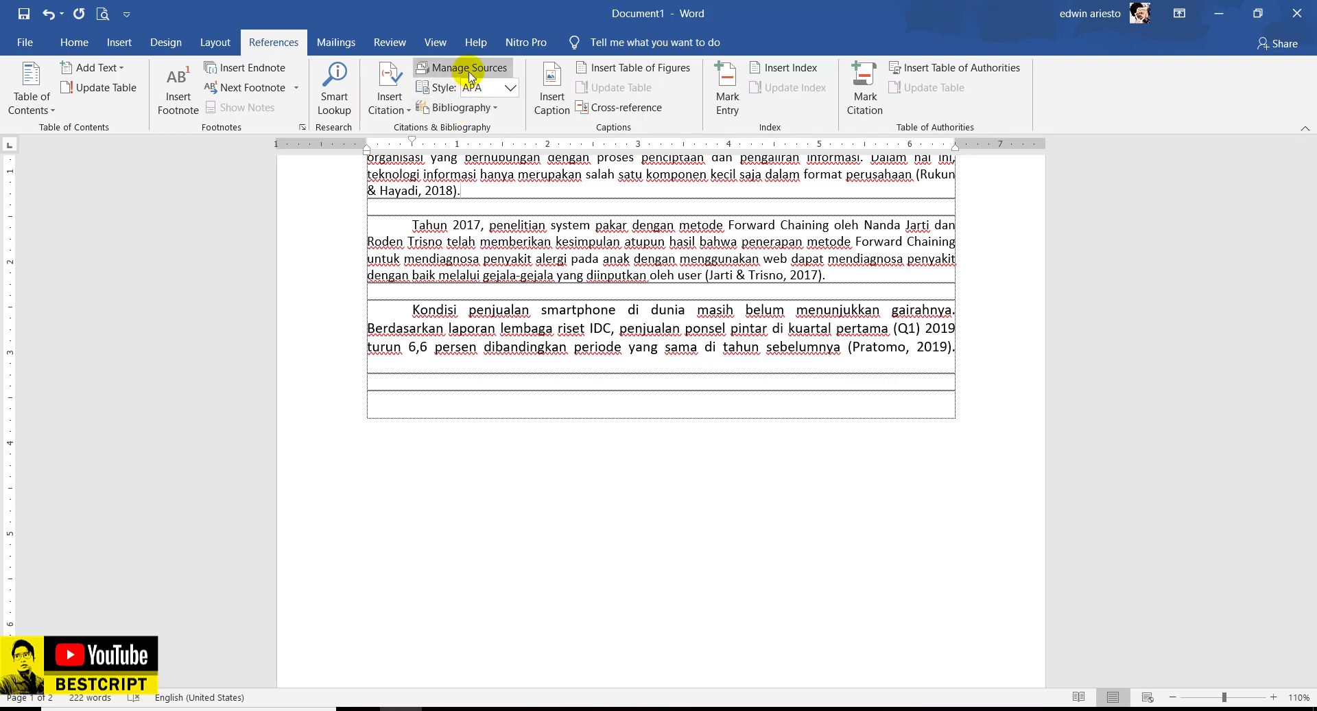
- Review the Jarti & Trisno source in Manage Sources, then close the Source Manager
{"action": "left_click", "coordinate": [471, 71]}
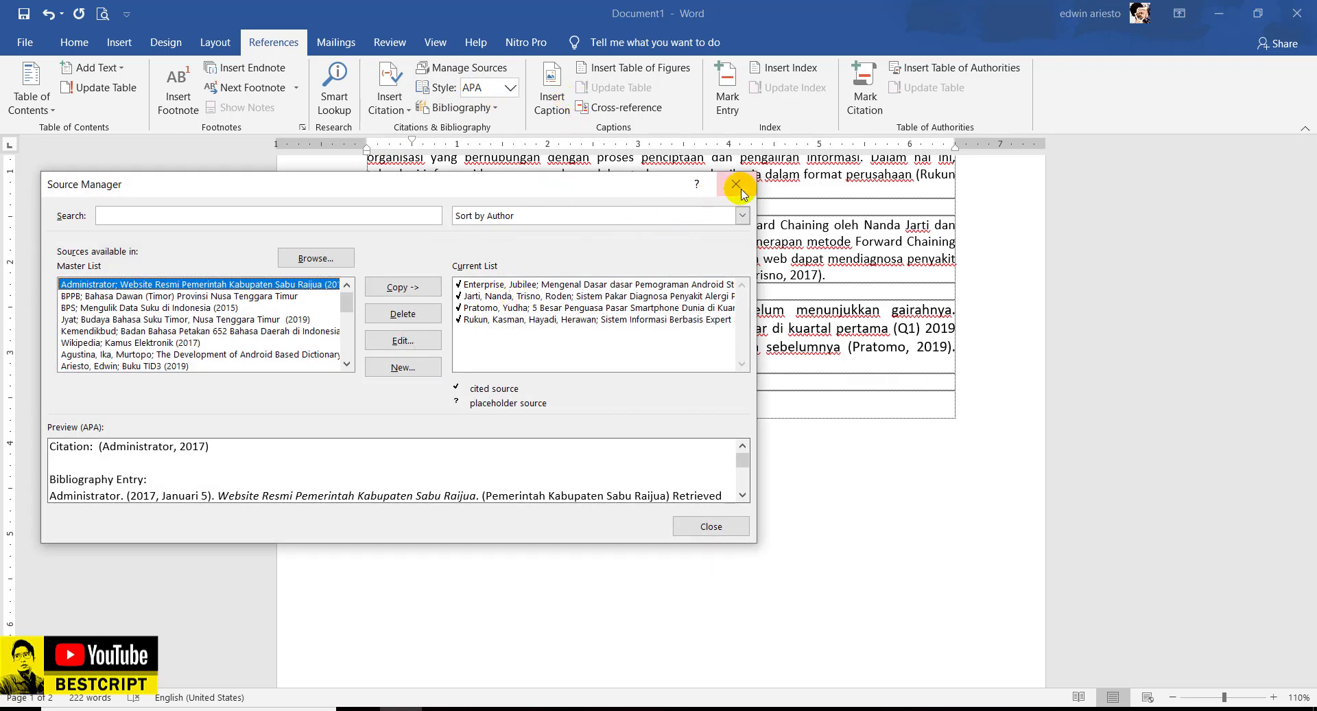
{"action": "left_click", "coordinate": [563, 296]}
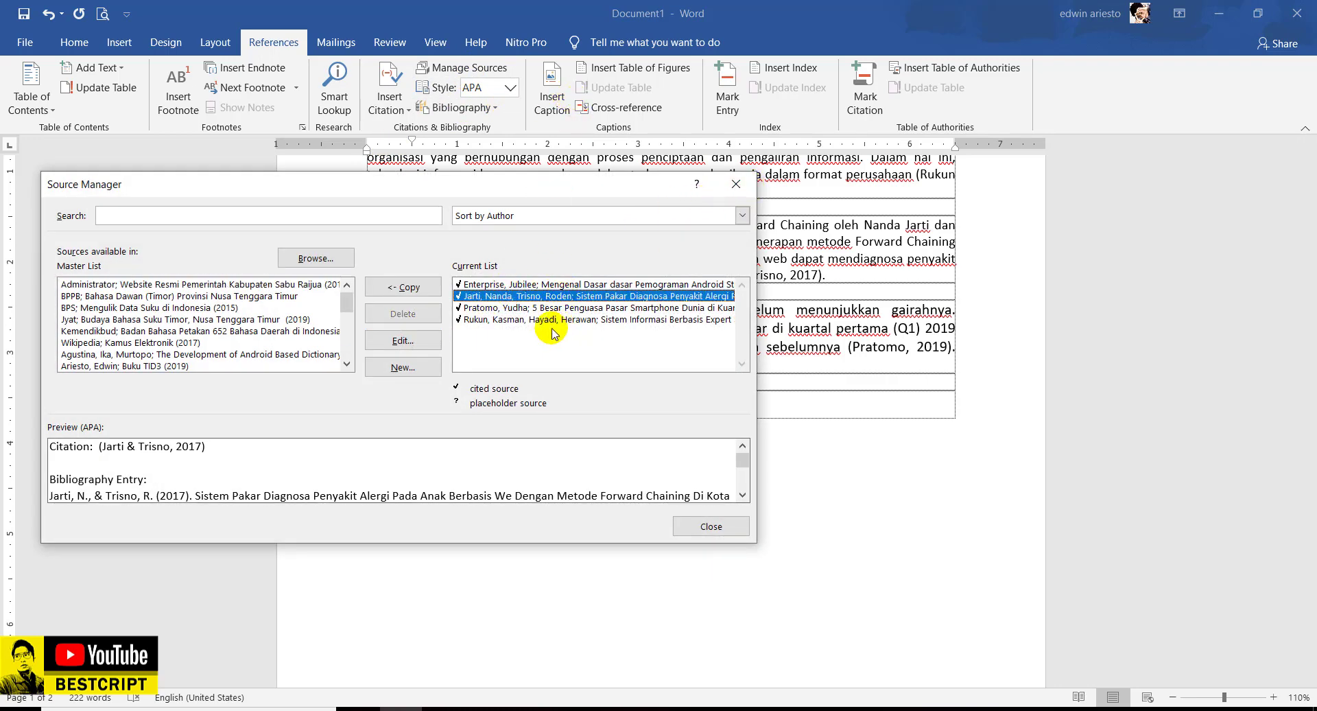
{"action": "left_click_drag", "start_coordinate": [472, 181], "coordinate": [560, 147]}
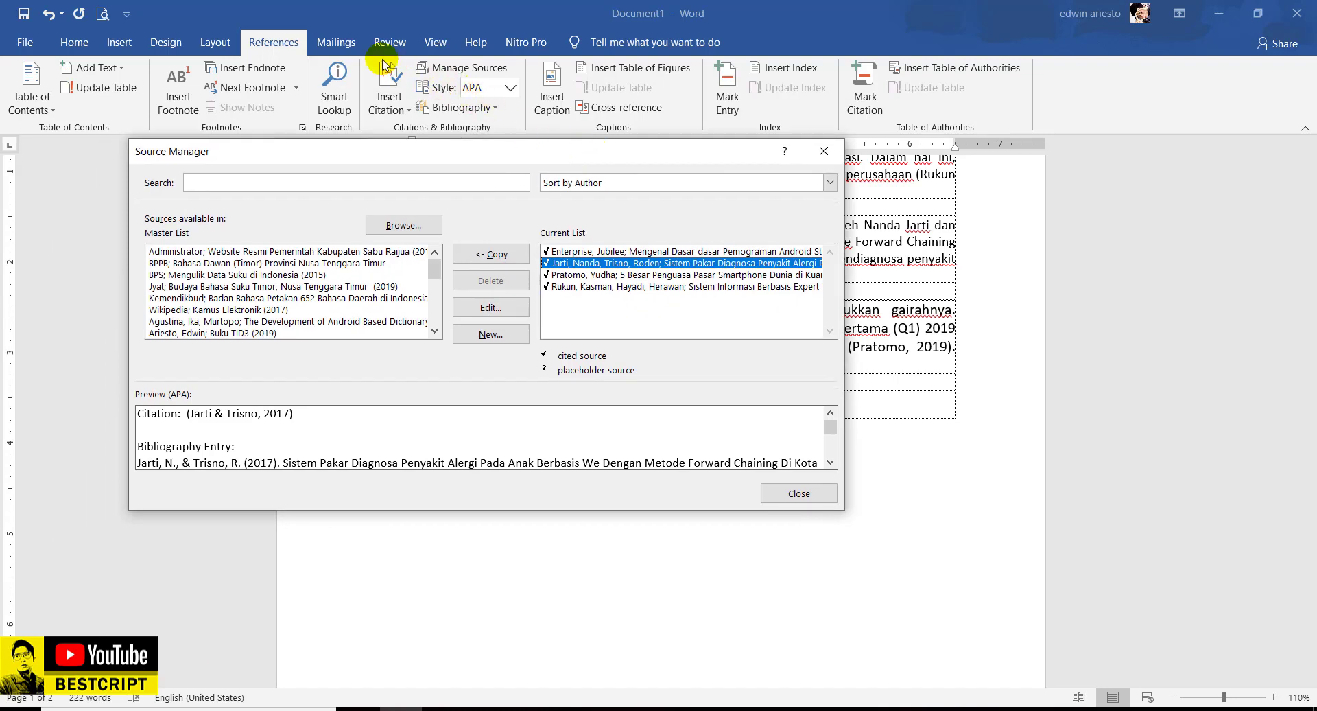
{"action": "left_click", "coordinate": [824, 151]}
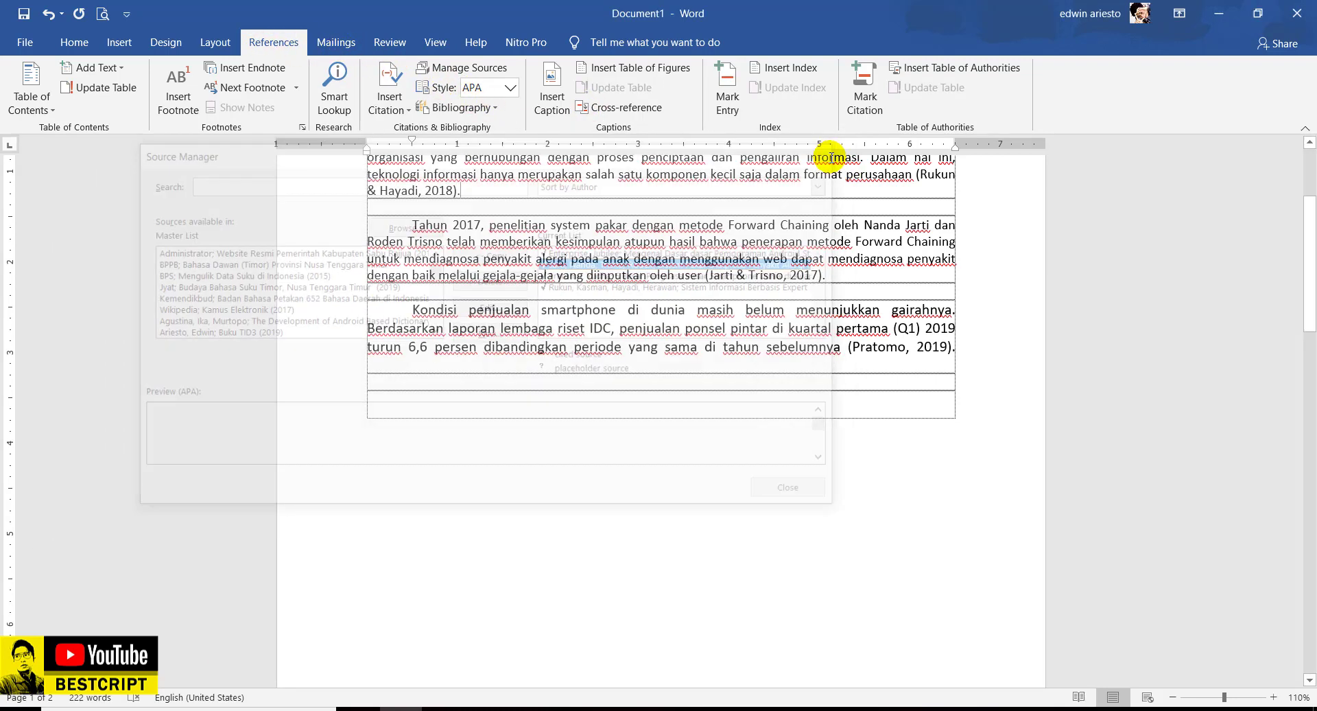
- Switch to the Kompas smartphone article in Firefox
{"action": "left_click", "coordinate": [443, 709]}
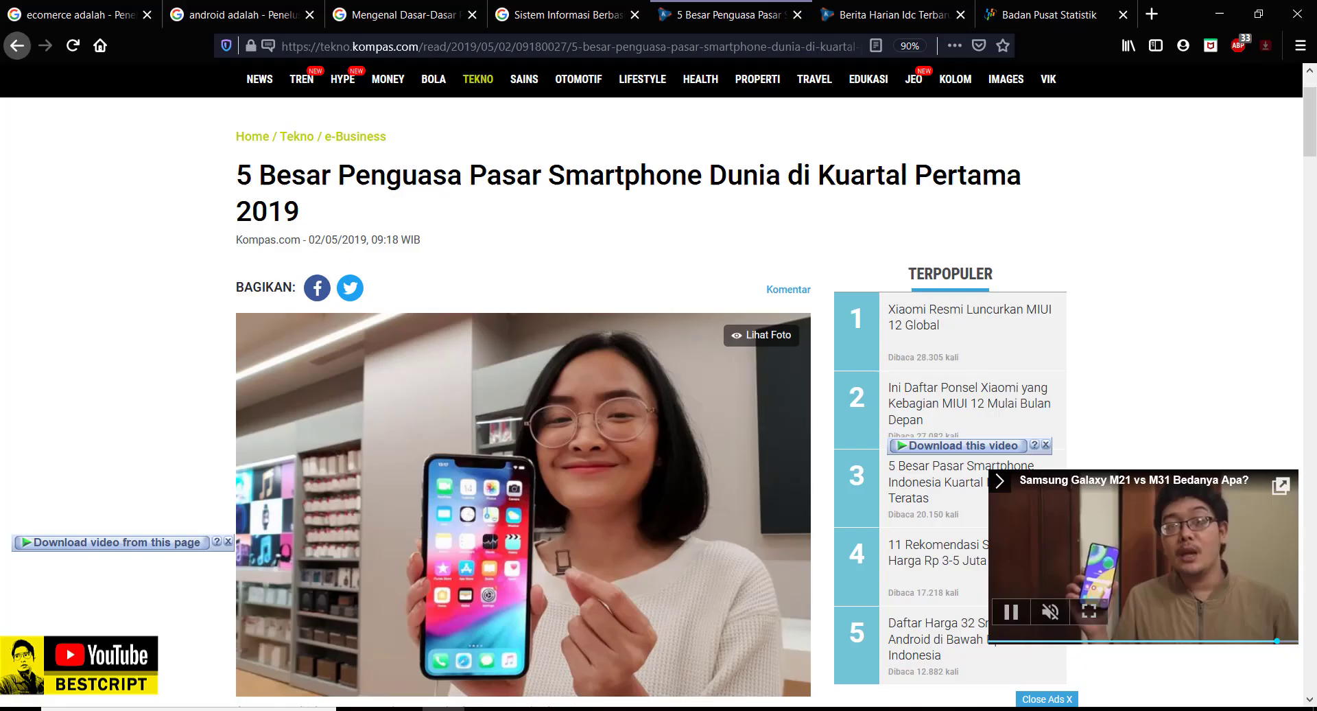
{"action": "scroll", "coordinate": [580, 440], "scroll_direction": "up", "scroll_amount": 2}
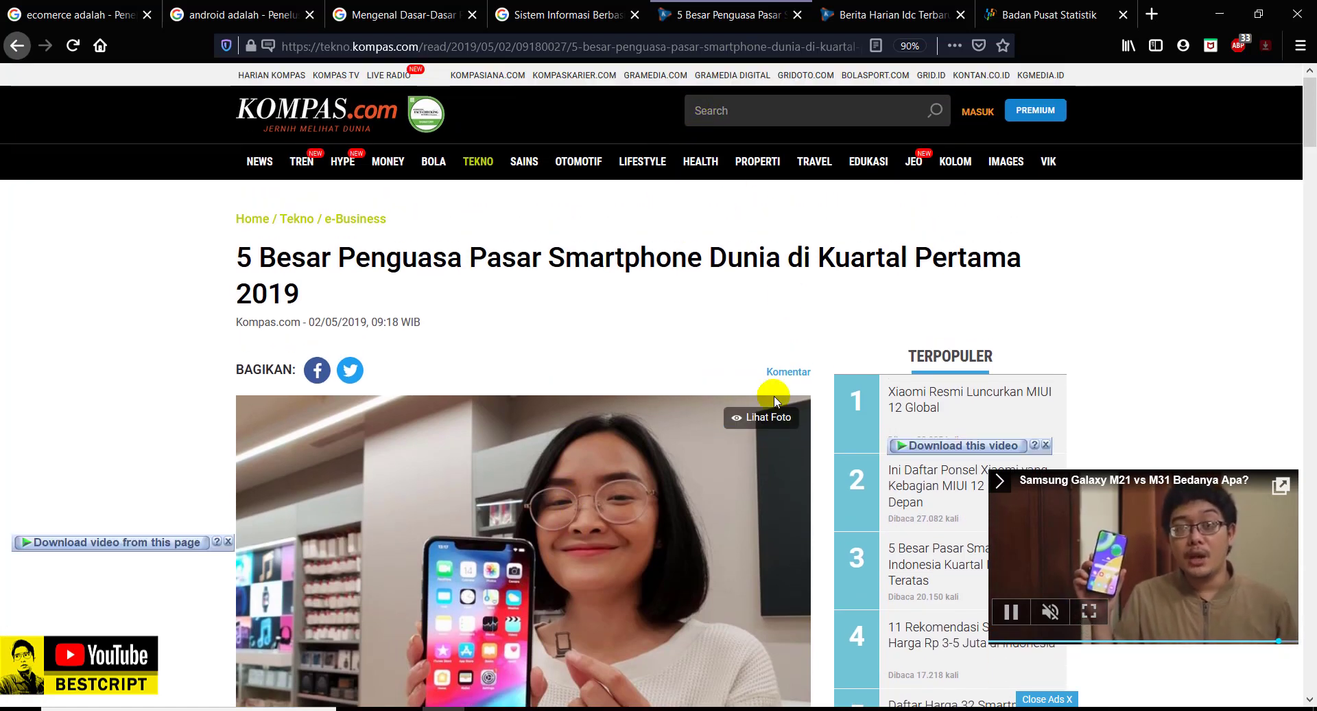
{"action": "left_click", "coordinate": [570, 708]}
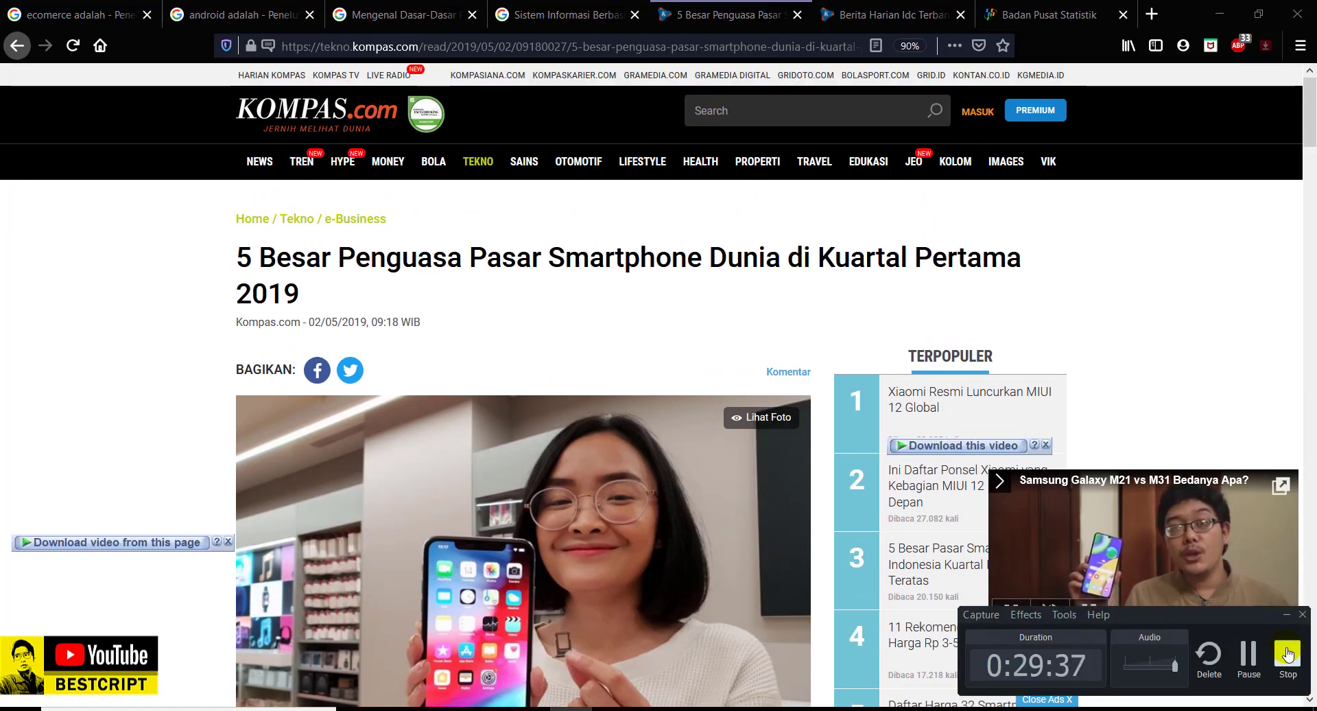